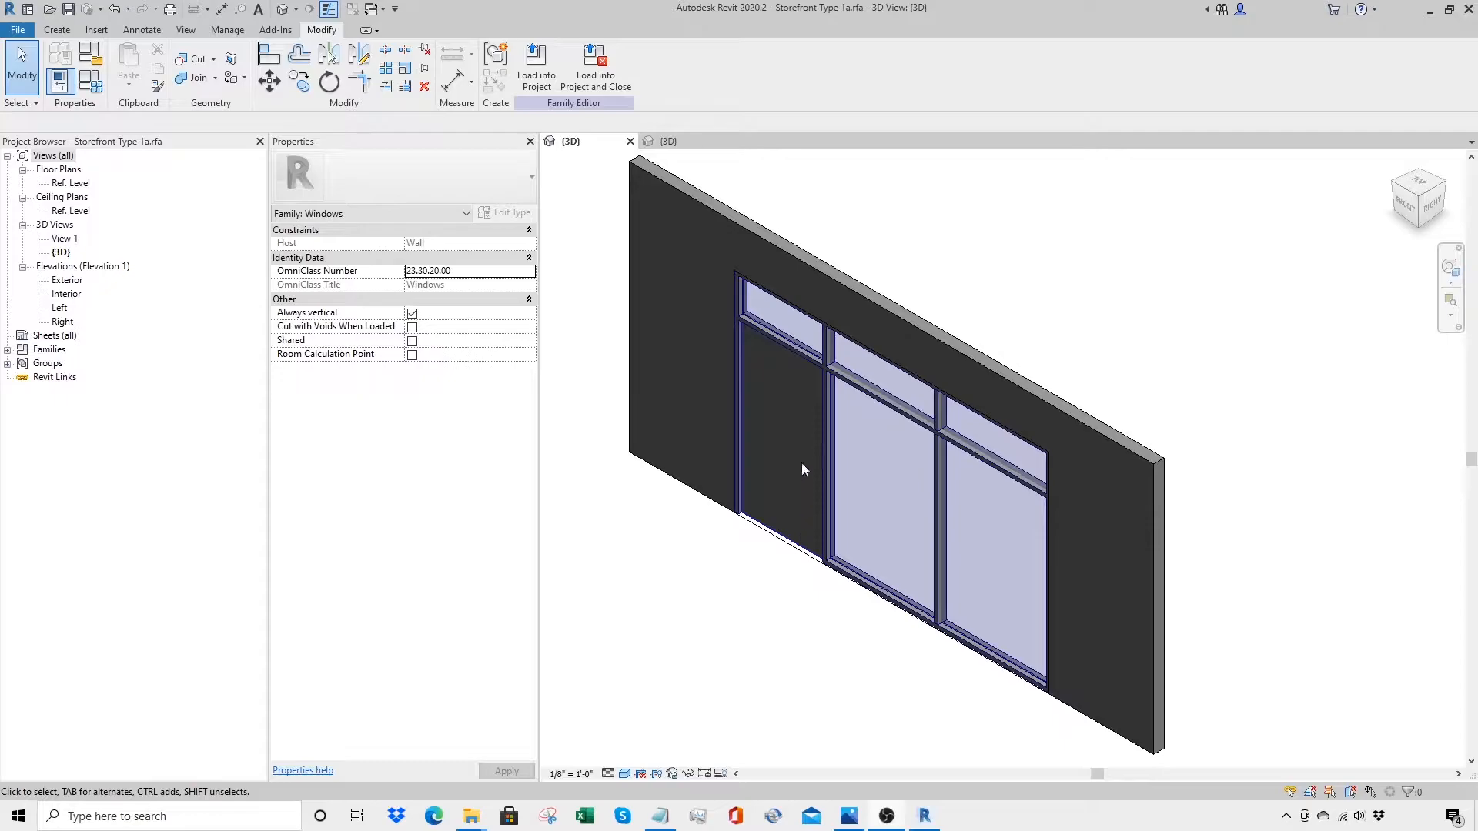
Step: Examine the three storefront window instances in the project's 3D view and check the door and window schedules
{"action": "left_click", "coordinate": [667, 143]}
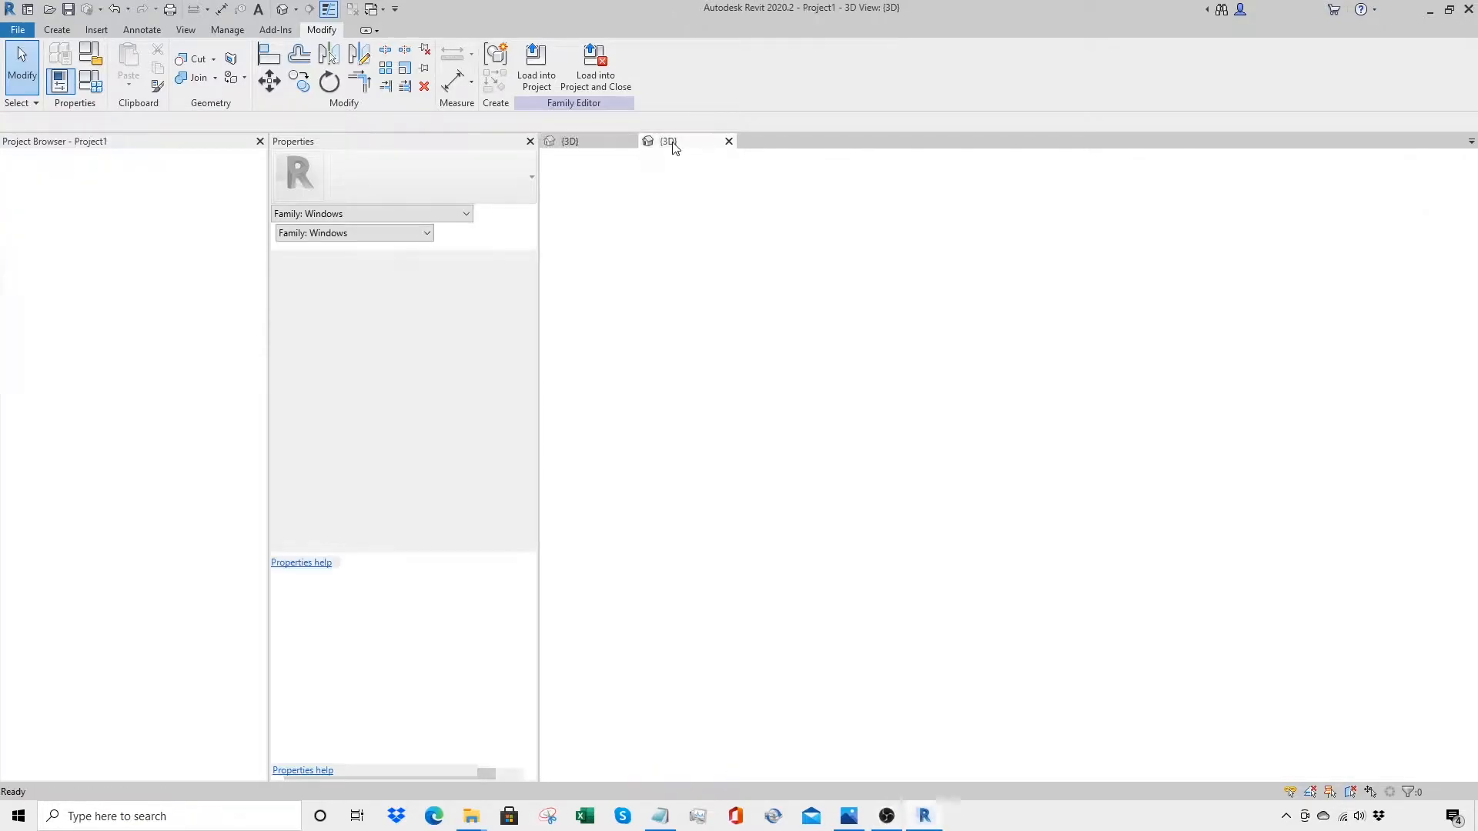
{"action": "left_click", "coordinate": [754, 509]}
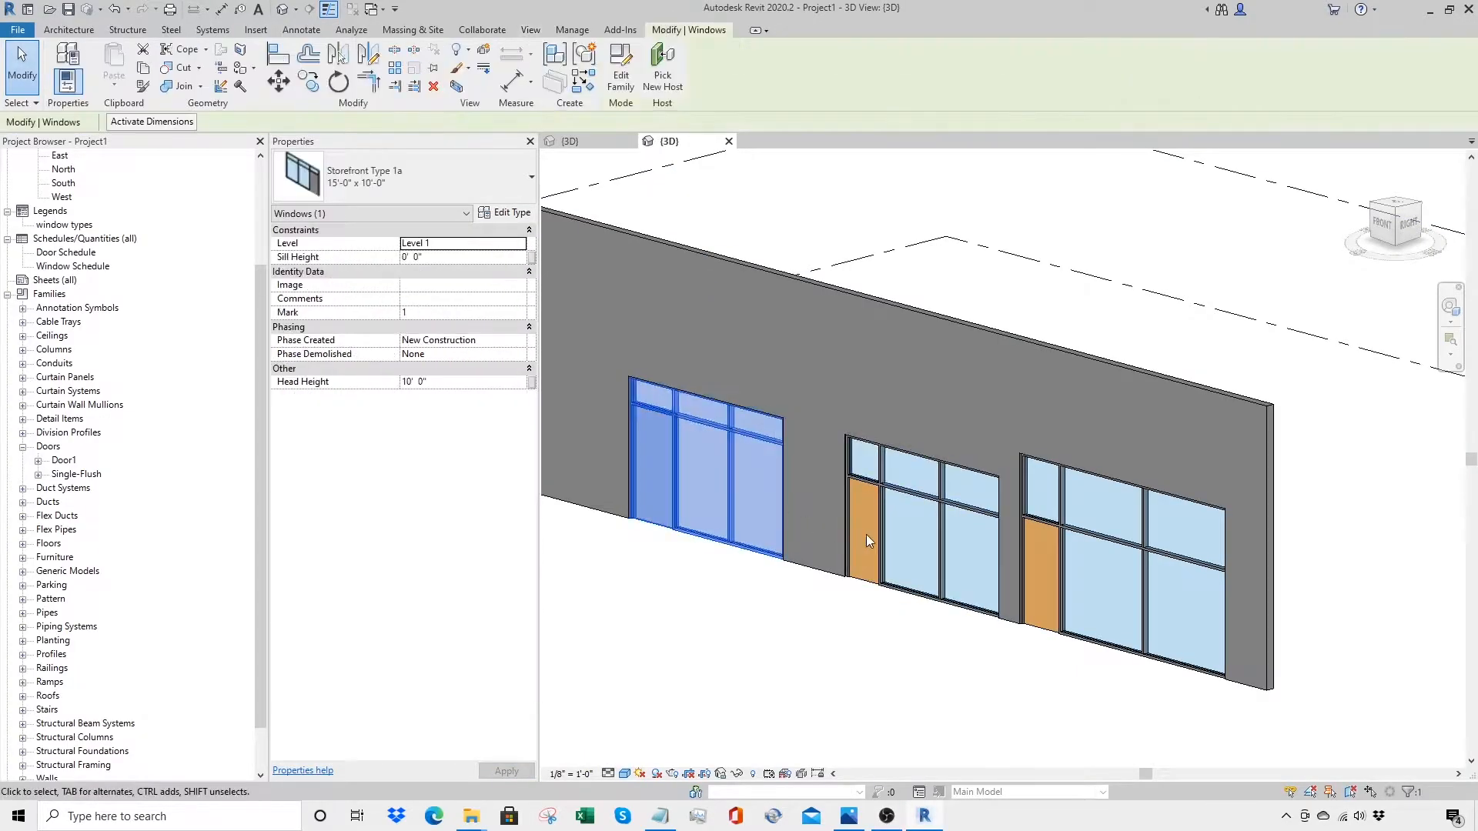
{"action": "left_click", "coordinate": [874, 534]}
{"action": "left_click", "coordinate": [1062, 565]}
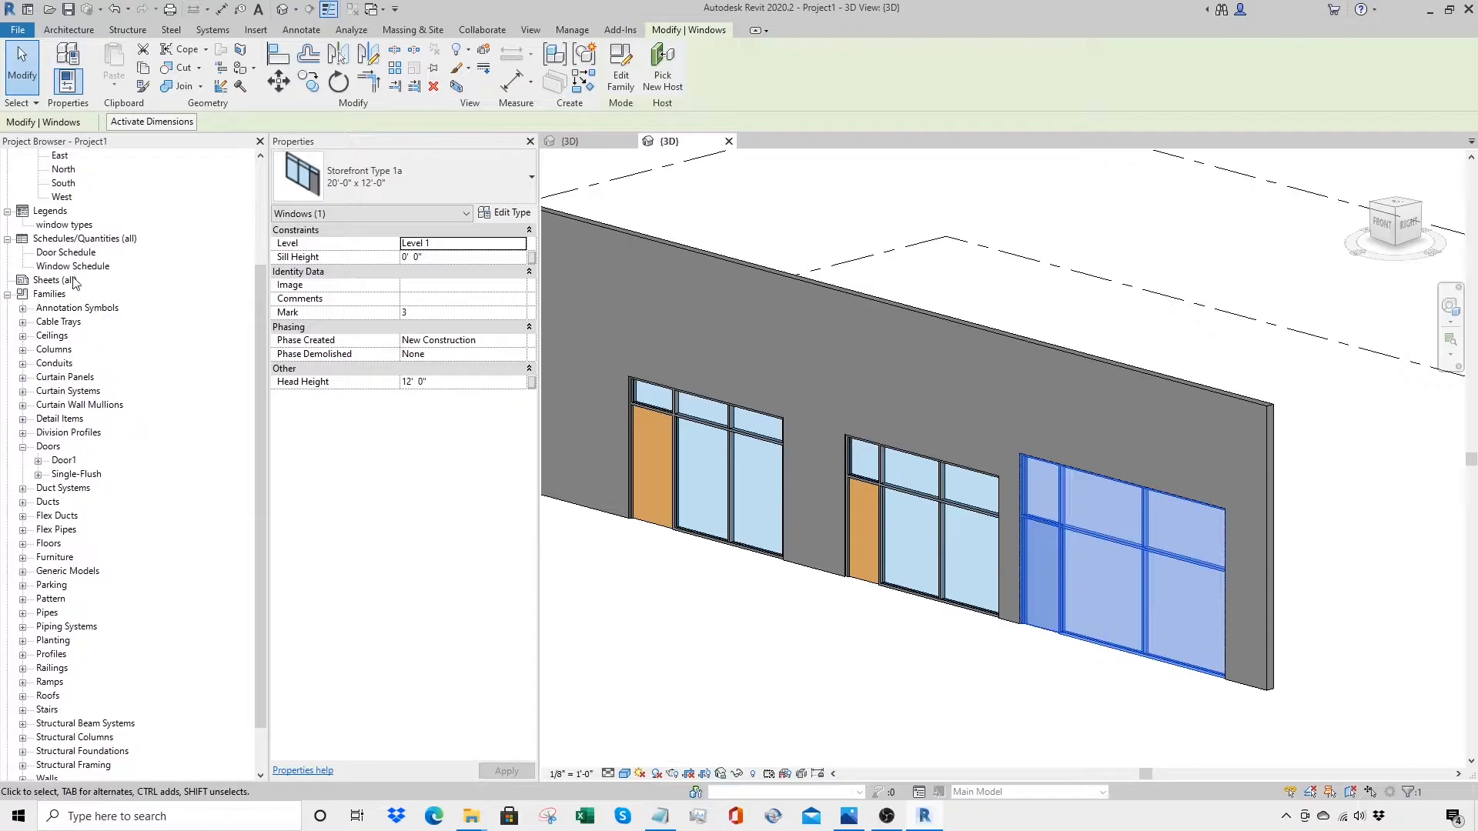
{"action": "double_click", "coordinate": [74, 255]}
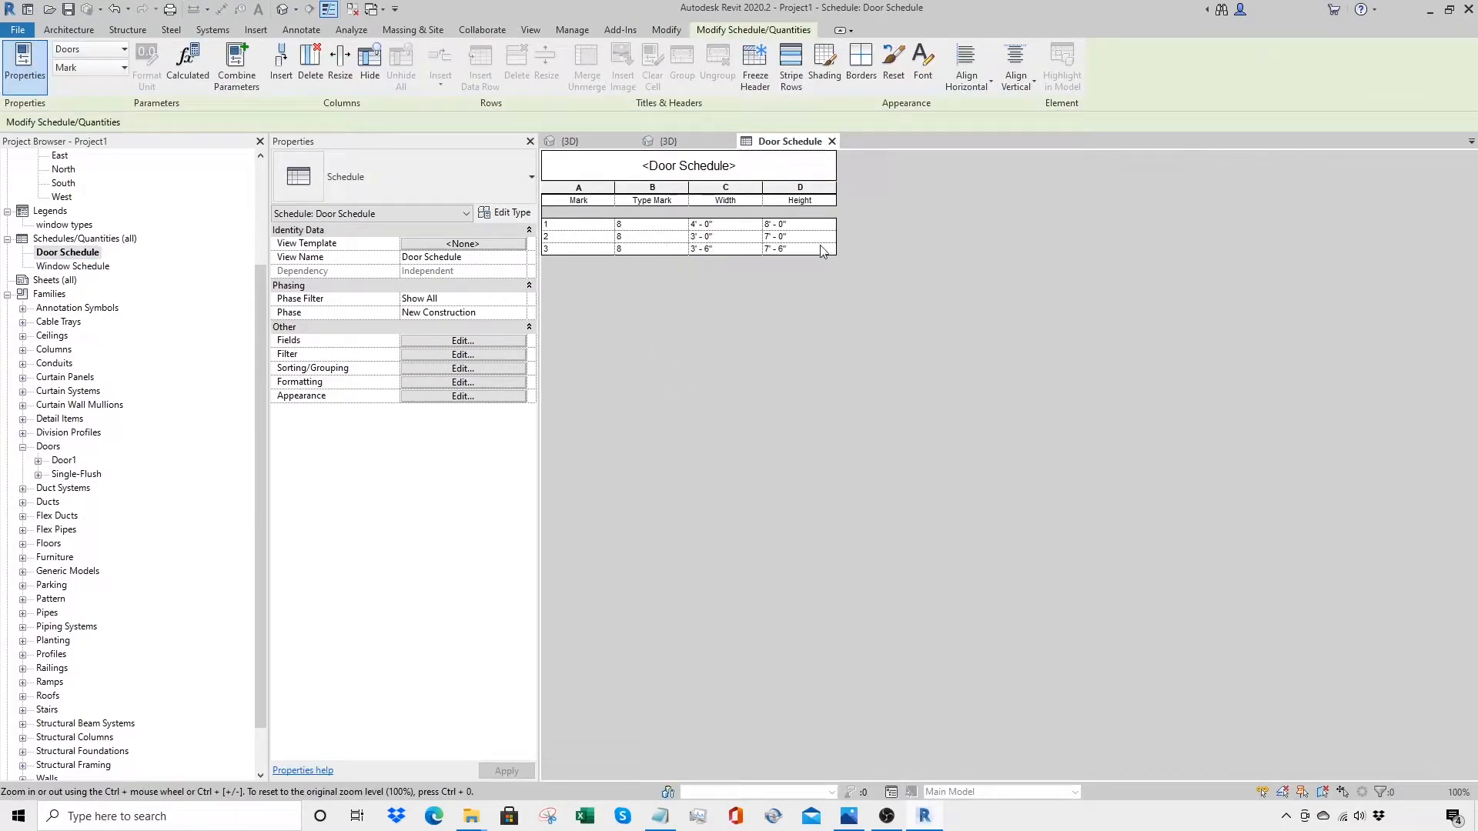
{"action": "double_click", "coordinate": [77, 267]}
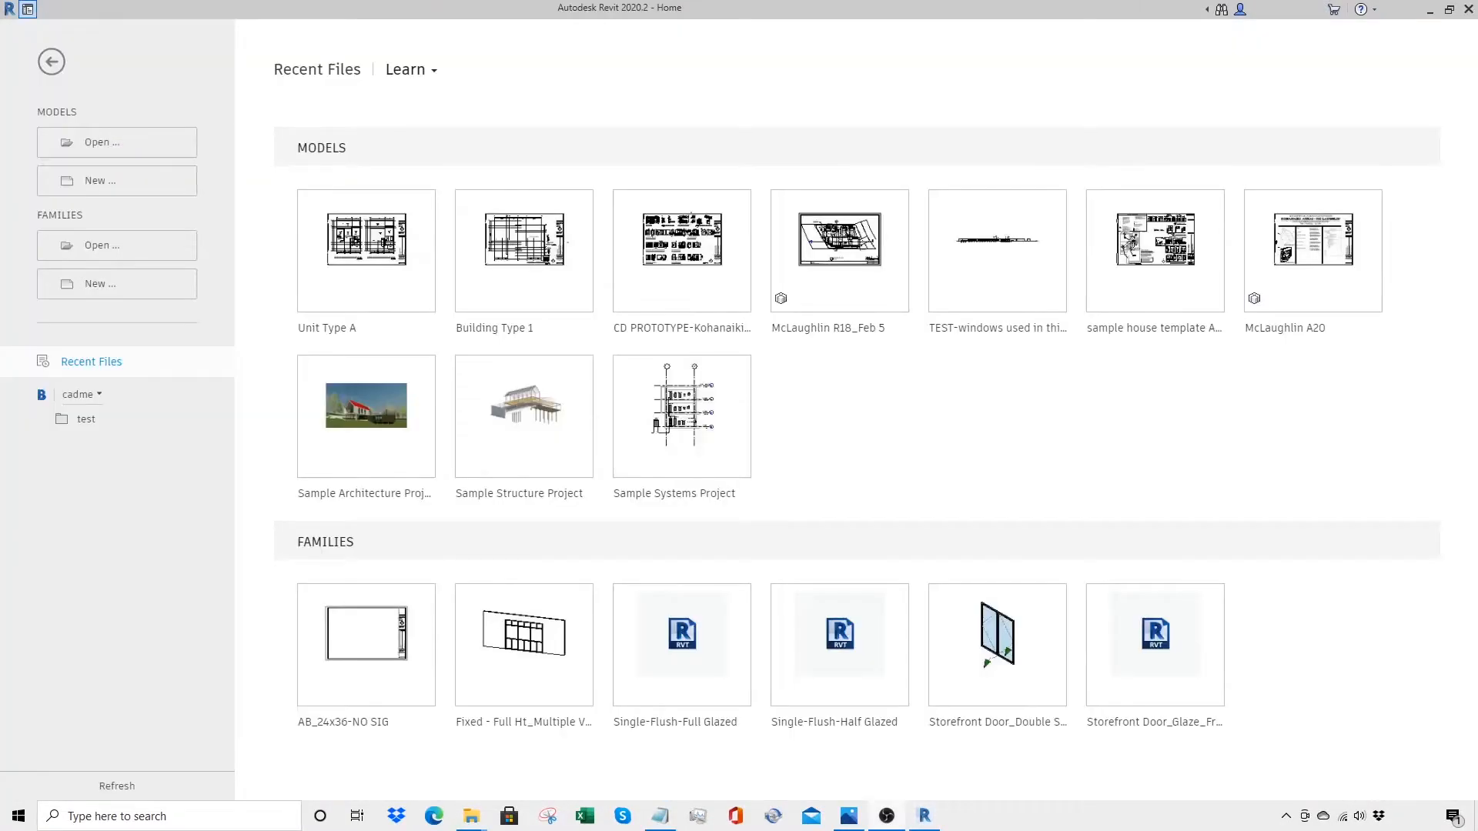
Step: Create a new family from the Generic Model.rft template
{"action": "left_click", "coordinate": [103, 284]}
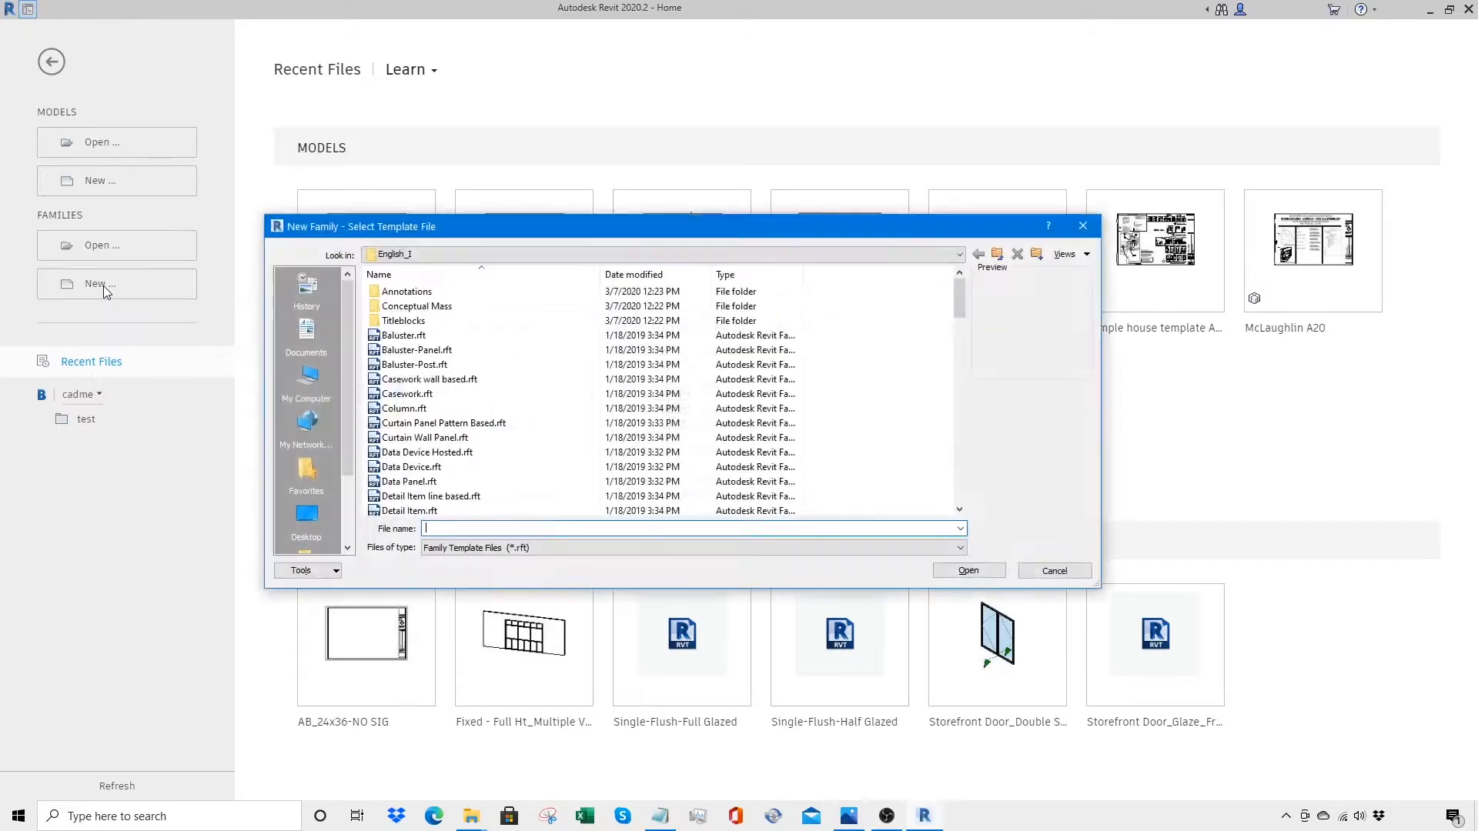
{"action": "left_click_drag", "start_coordinate": [956, 294], "coordinate": [956, 364]}
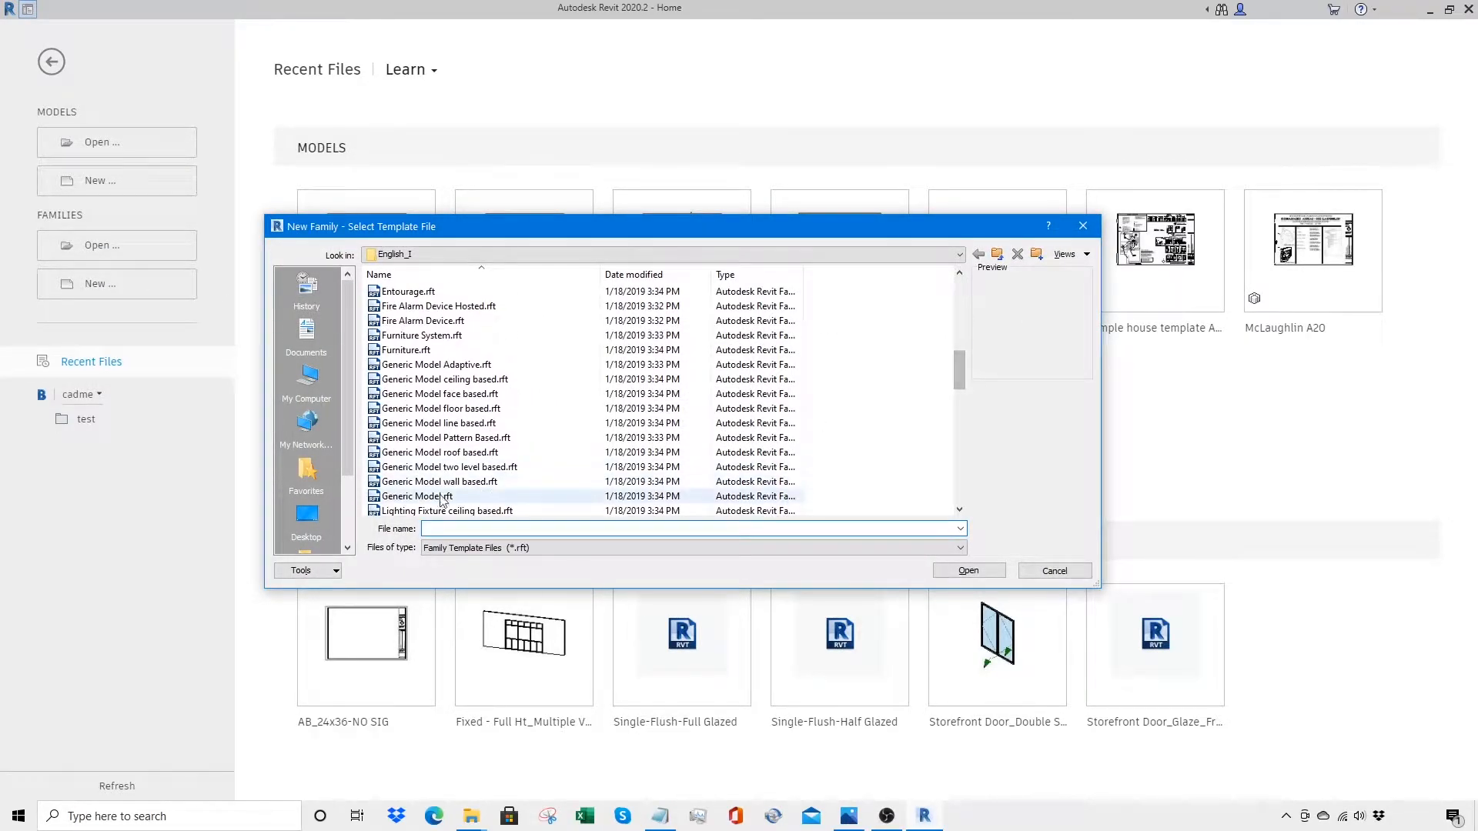
{"action": "left_click", "coordinate": [417, 497]}
{"action": "left_click", "coordinate": [952, 571]}
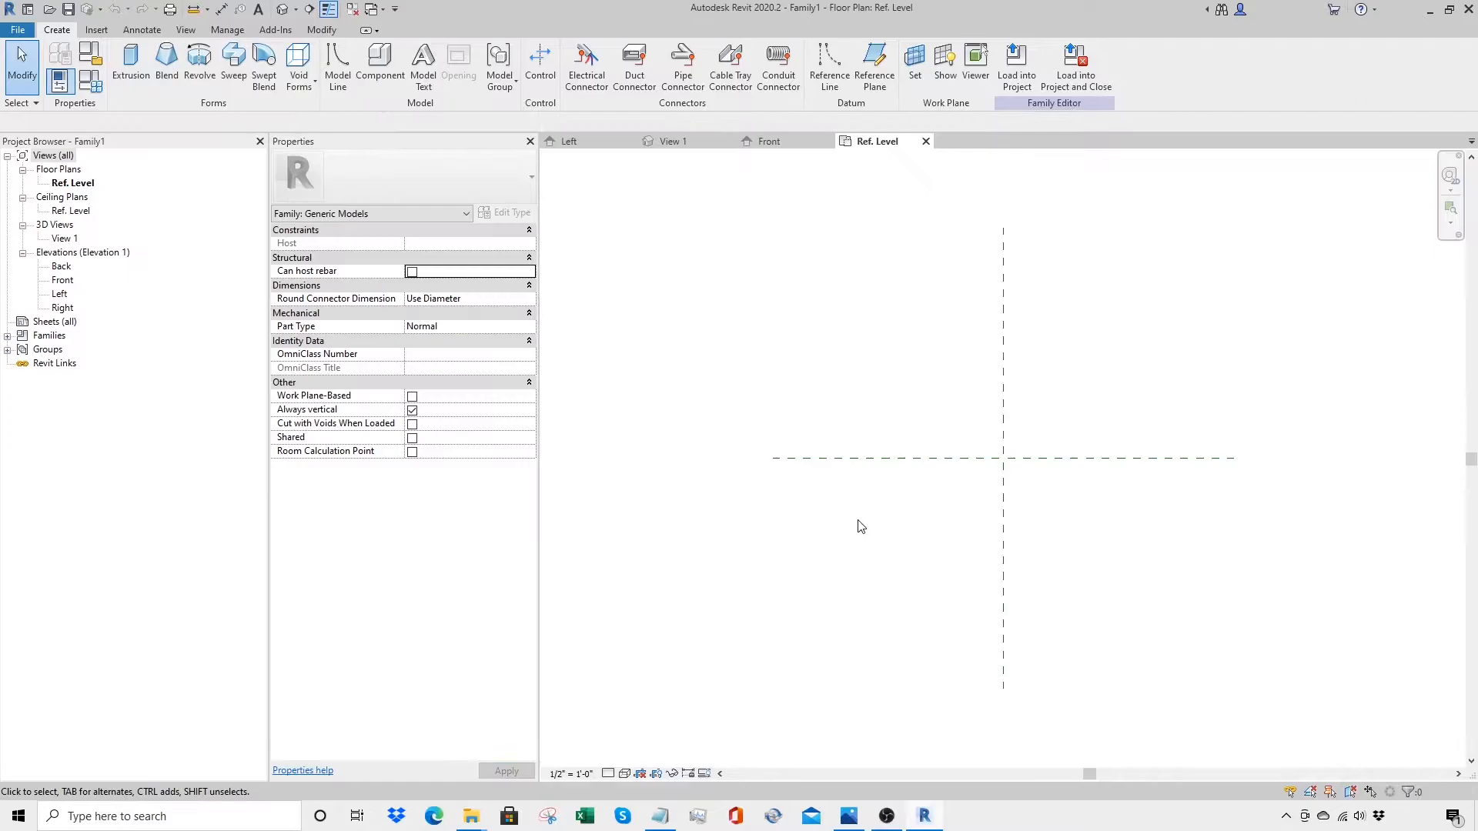
Step: Draw a horizontal reference plane about 4 1/2 inches above the horizontal center plane in the Ref. Level plan
{"action": "scroll", "coordinate": [913, 495], "scroll_direction": "down", "scroll_amount": 1}
{"action": "middle_click_drag", "start_coordinate": [913, 495], "coordinate": [832, 543]}
{"action": "key", "text": "r"}
{"action": "key", "text": "p"}
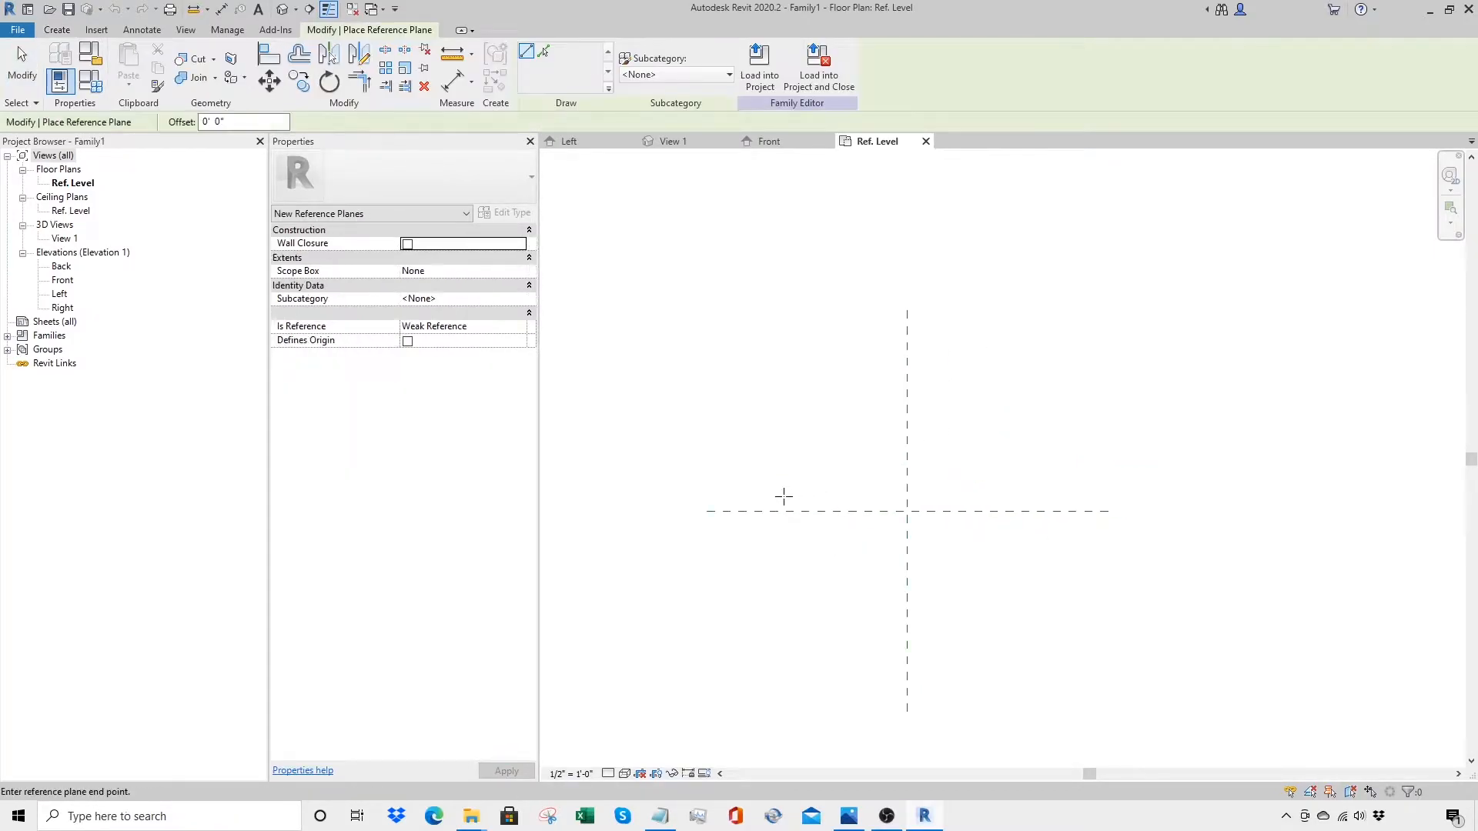
{"action": "left_click", "coordinate": [1096, 496]}
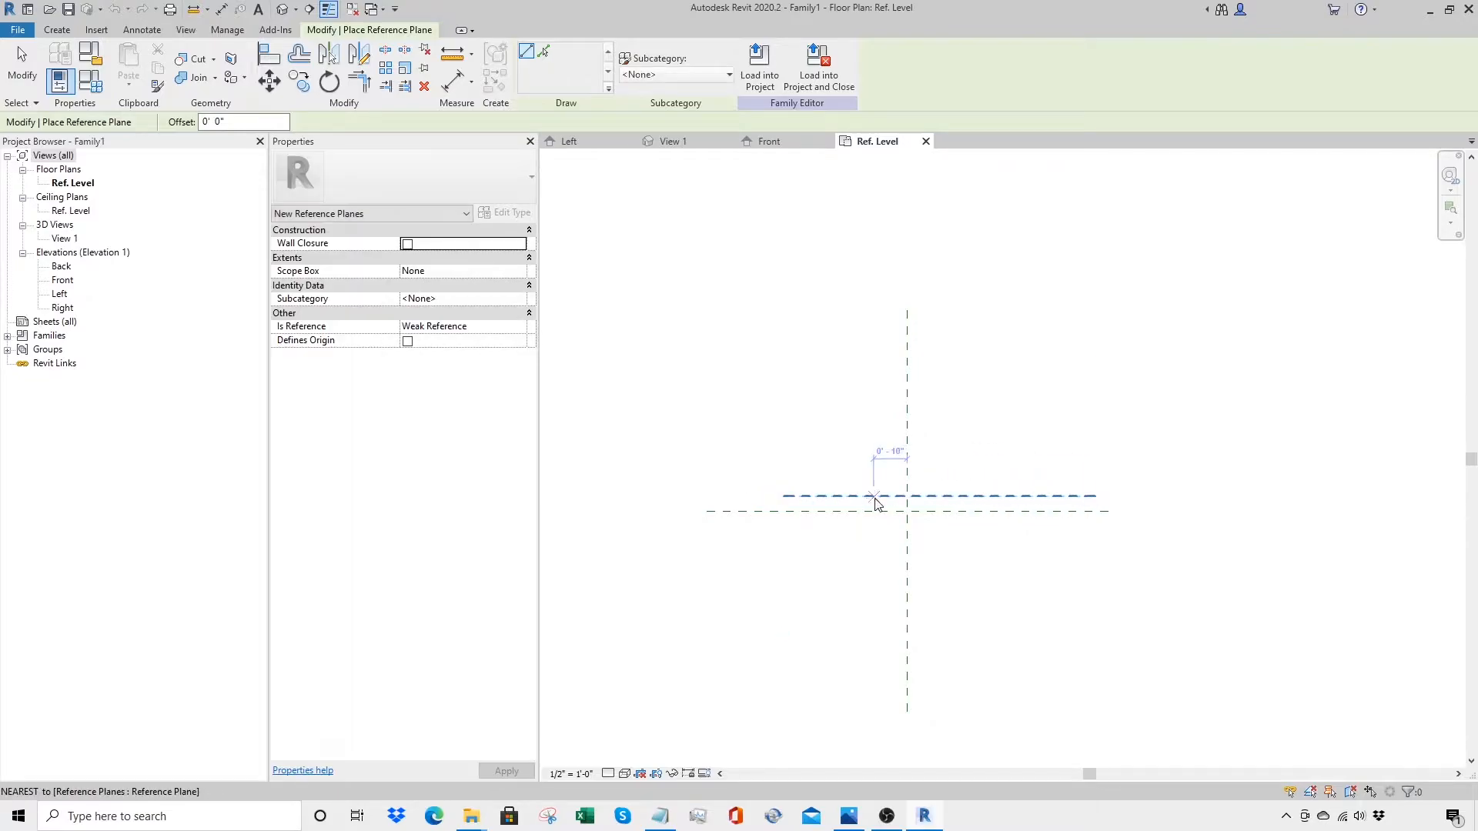
{"action": "key", "text": "Escape"}
{"action": "key", "text": "Escape"}
Step: Mirror the new horizontal reference plane about the horizontal center plane, keeping the original
{"action": "left_click", "coordinate": [870, 500]}
{"action": "key", "text": "m"}
{"action": "key", "text": "m"}
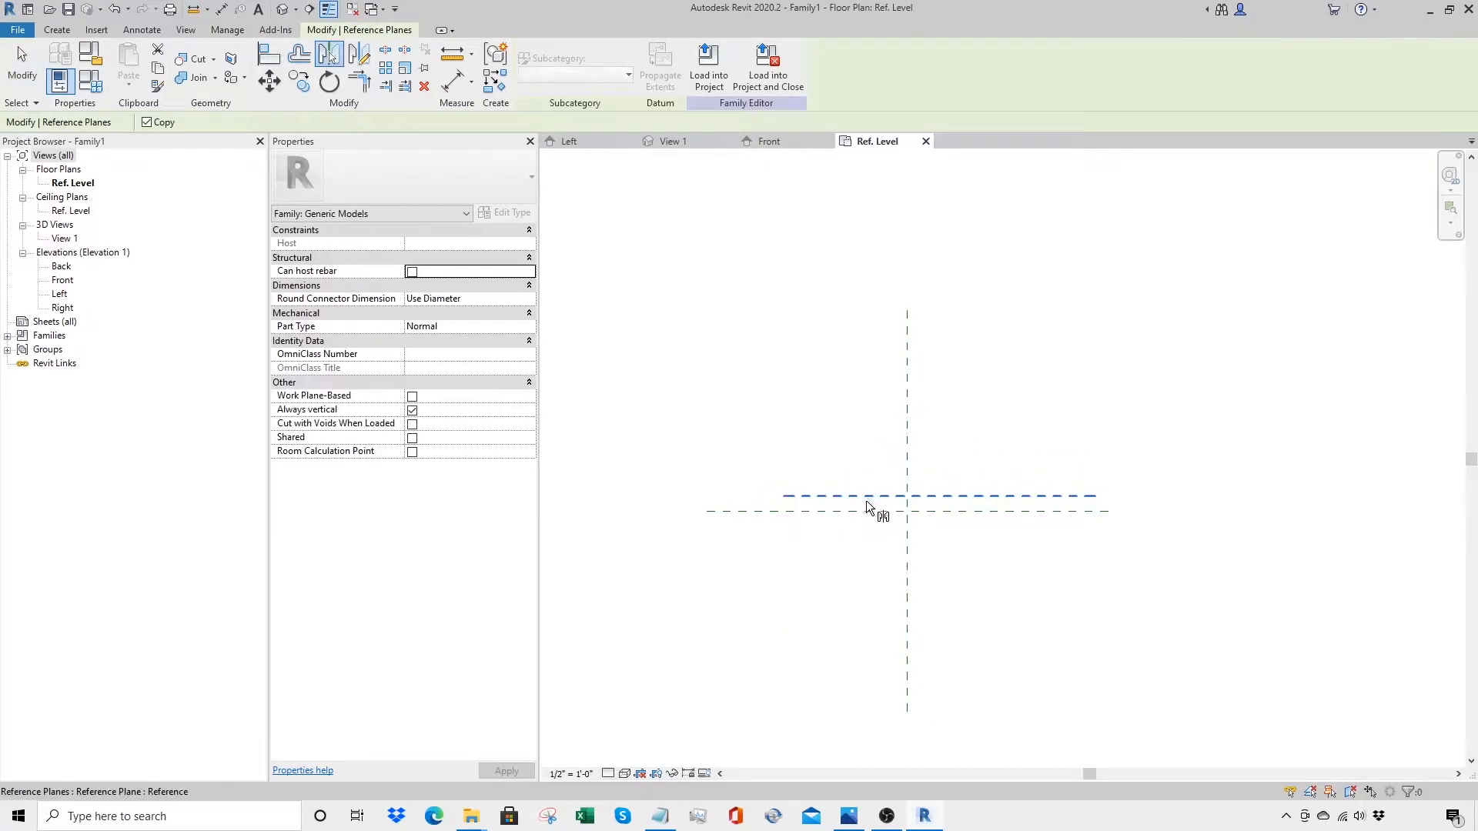
{"action": "left_click", "coordinate": [807, 511]}
{"action": "key", "text": "Escape"}
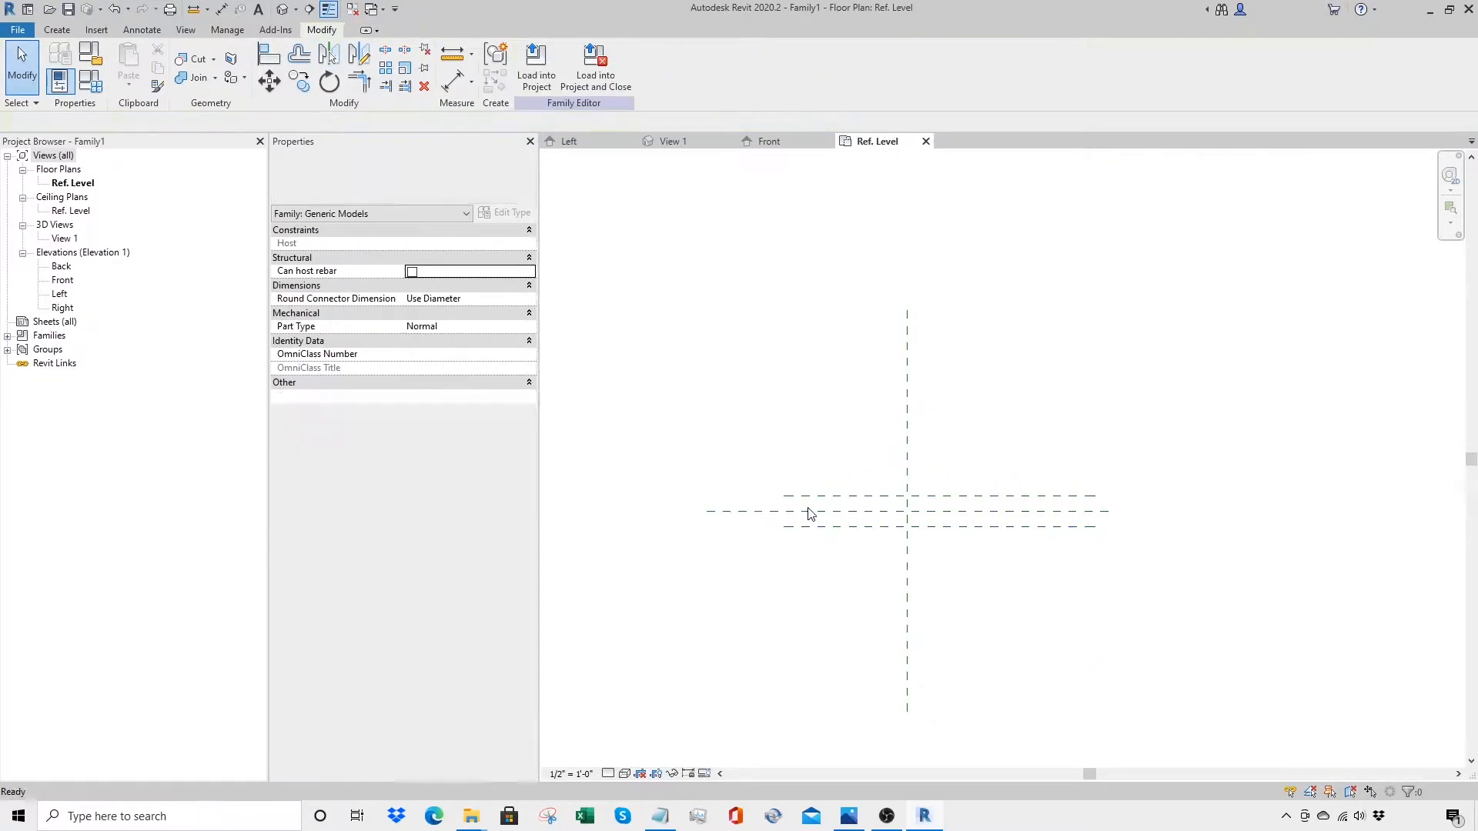
Step: Dimension the three horizontal reference planes in one string and constrain the spacing to be equal
{"action": "key", "text": "d"}
{"action": "key", "text": "i"}
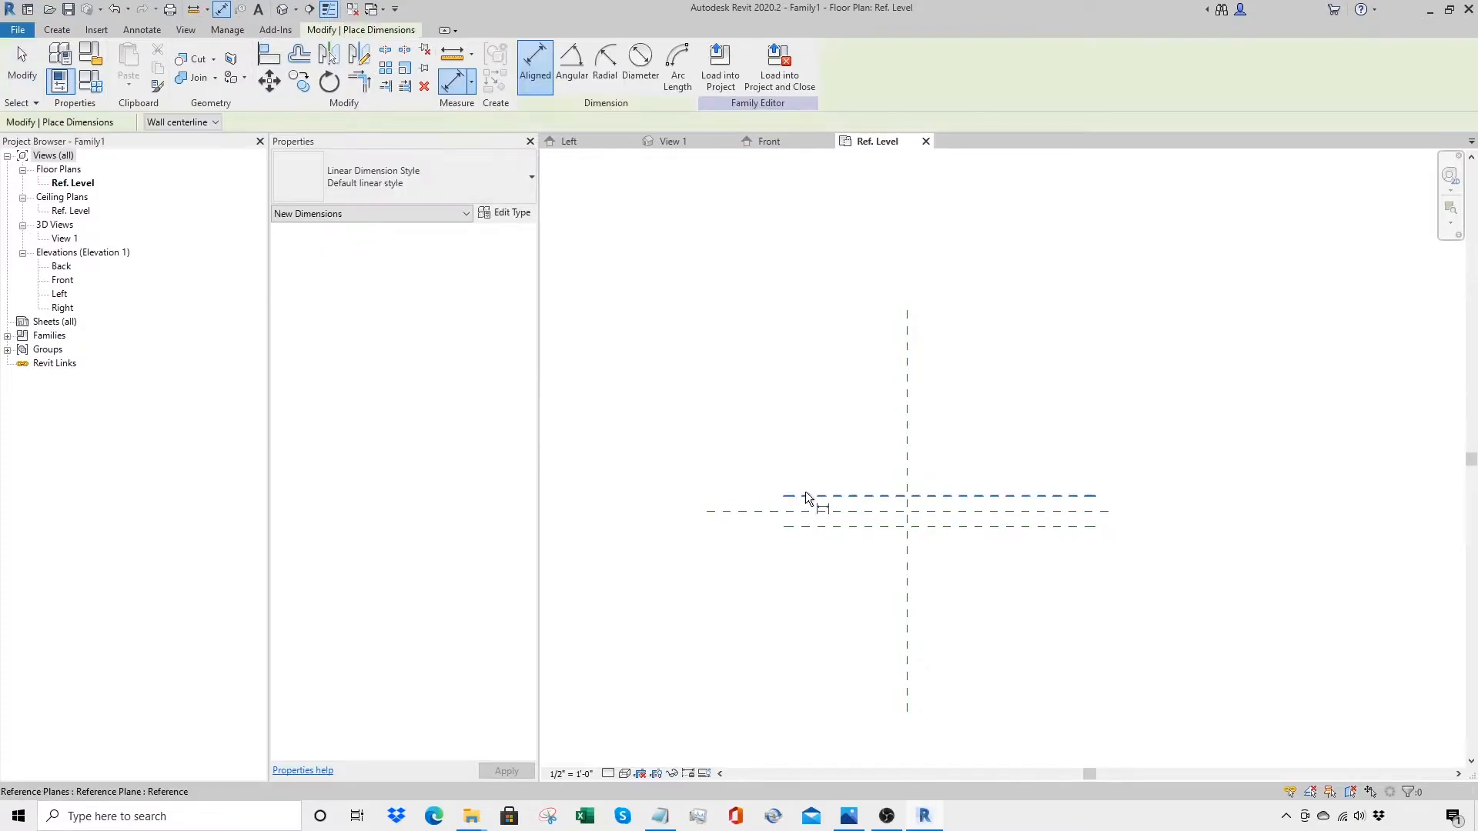
{"action": "left_click", "coordinate": [805, 509]}
{"action": "left_click", "coordinate": [806, 525]}
{"action": "left_click", "coordinate": [759, 536]}
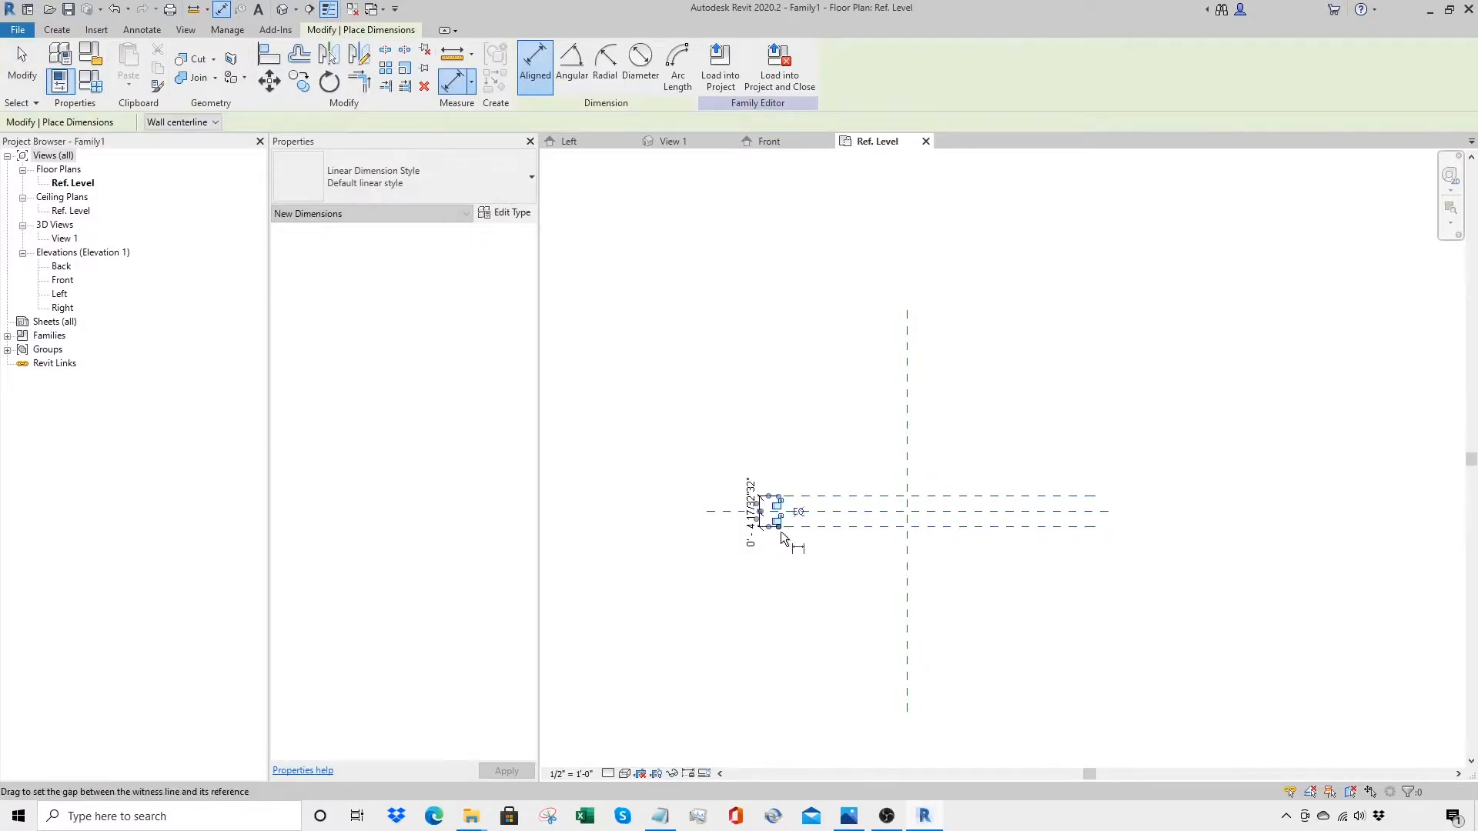
{"action": "left_click", "coordinate": [797, 510]}
Step: Add an overall dimension between the two outer horizontal reference planes, outside the equality dimension
{"action": "left_click", "coordinate": [799, 496]}
{"action": "left_click", "coordinate": [802, 528]}
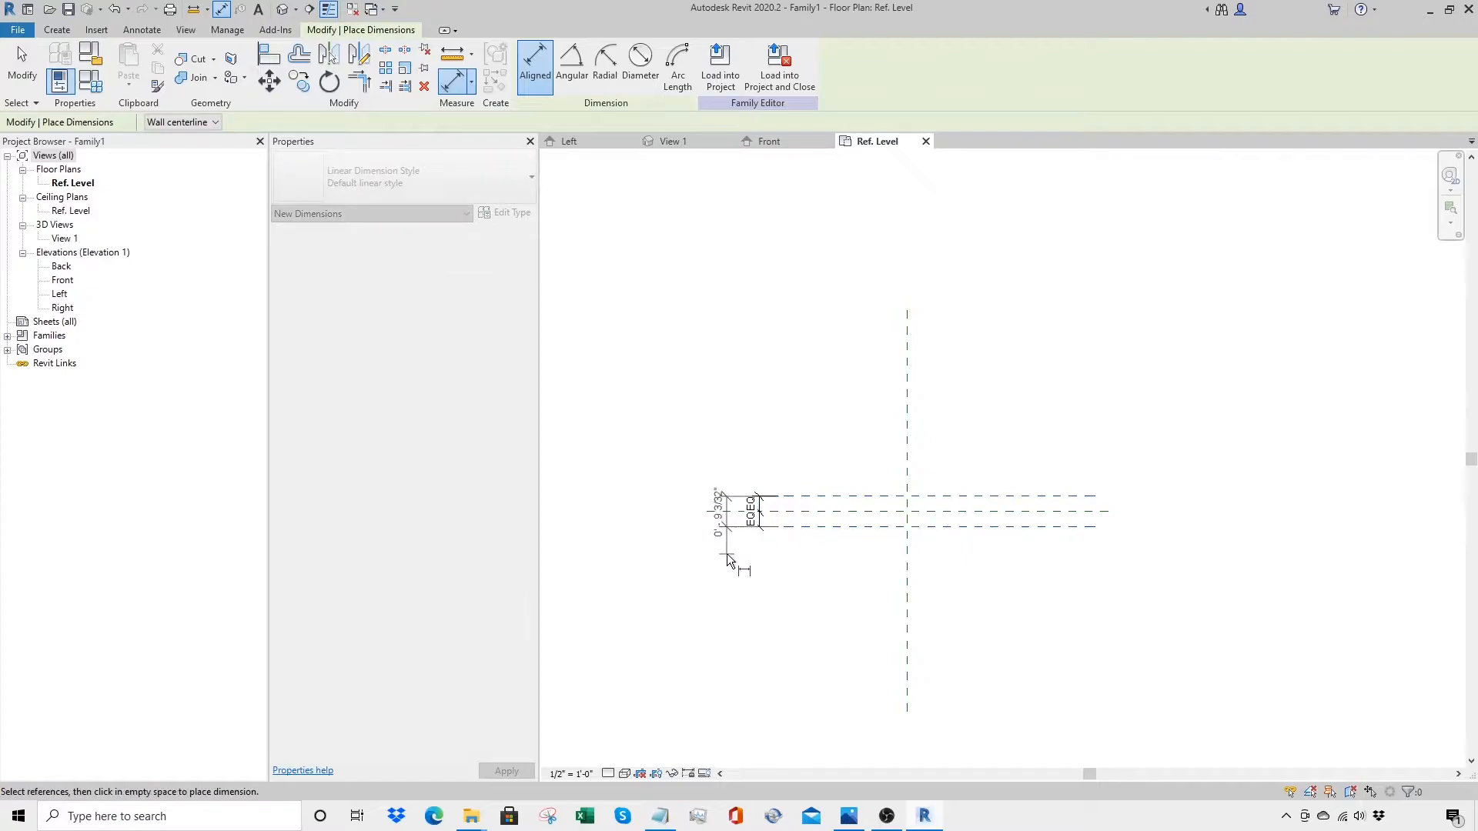
{"action": "left_click", "coordinate": [729, 552]}
{"action": "key", "text": "Escape"}
{"action": "key", "text": "Escape"}
Step: Draw a vertical reference plane to the left of the vertical center plane and set its offset to 1.5 feet
{"action": "key", "text": "r"}
{"action": "key", "text": "p"}
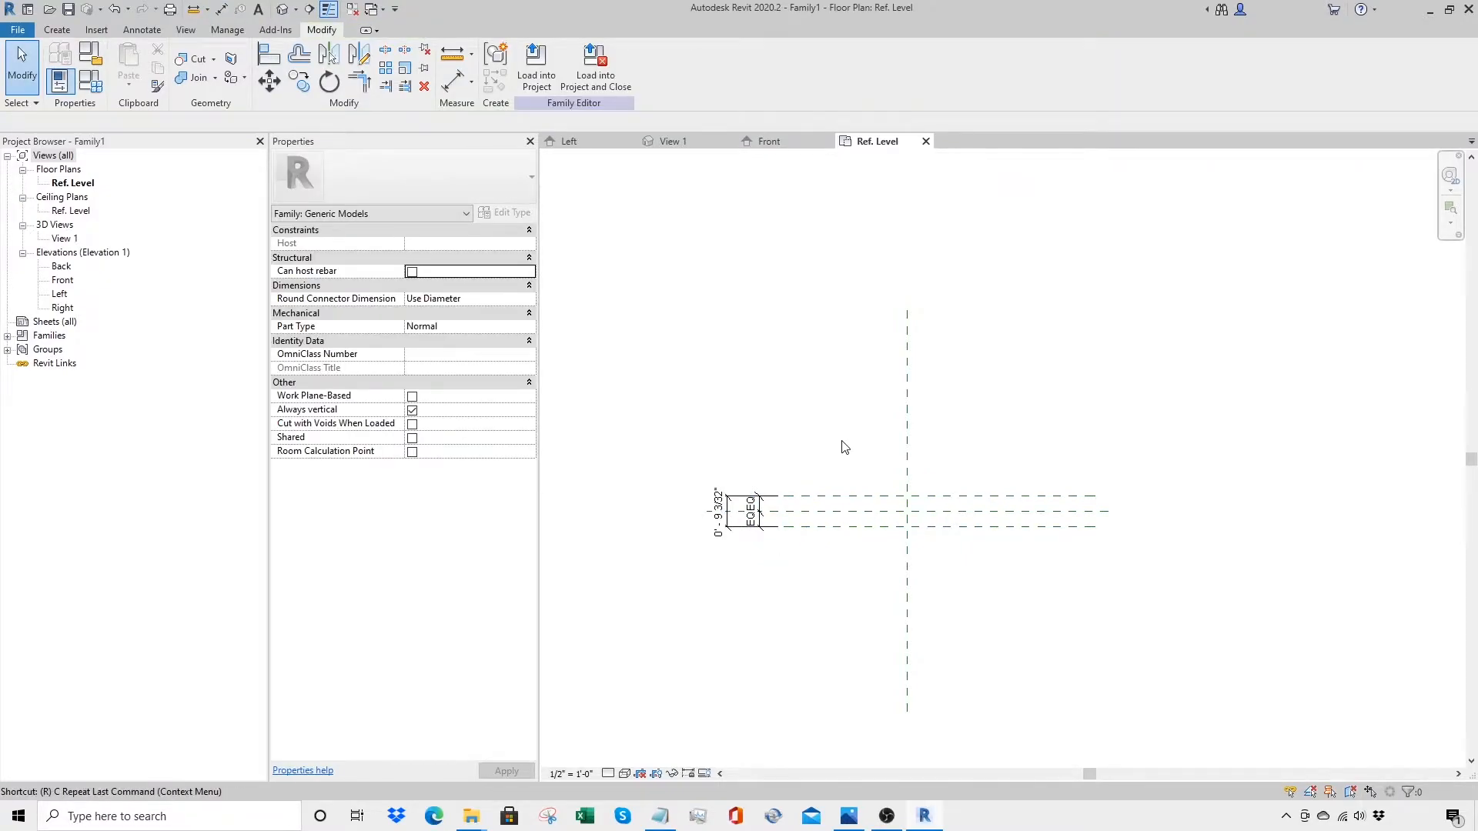
{"action": "left_click", "coordinate": [806, 395]}
{"action": "left_click", "coordinate": [806, 602]}
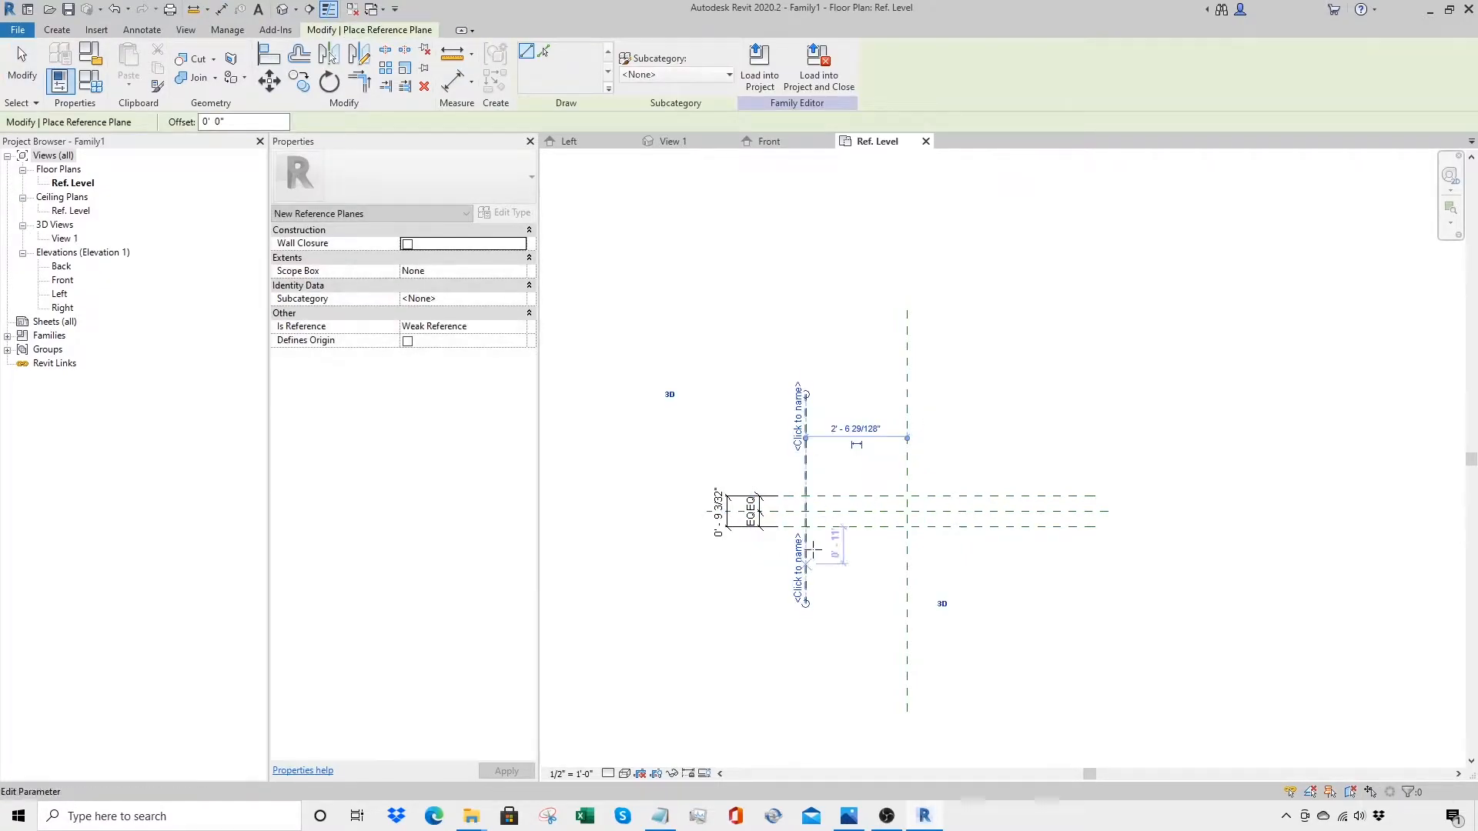
{"action": "left_click", "coordinate": [857, 424]}
{"action": "type", "text": "1 6"}
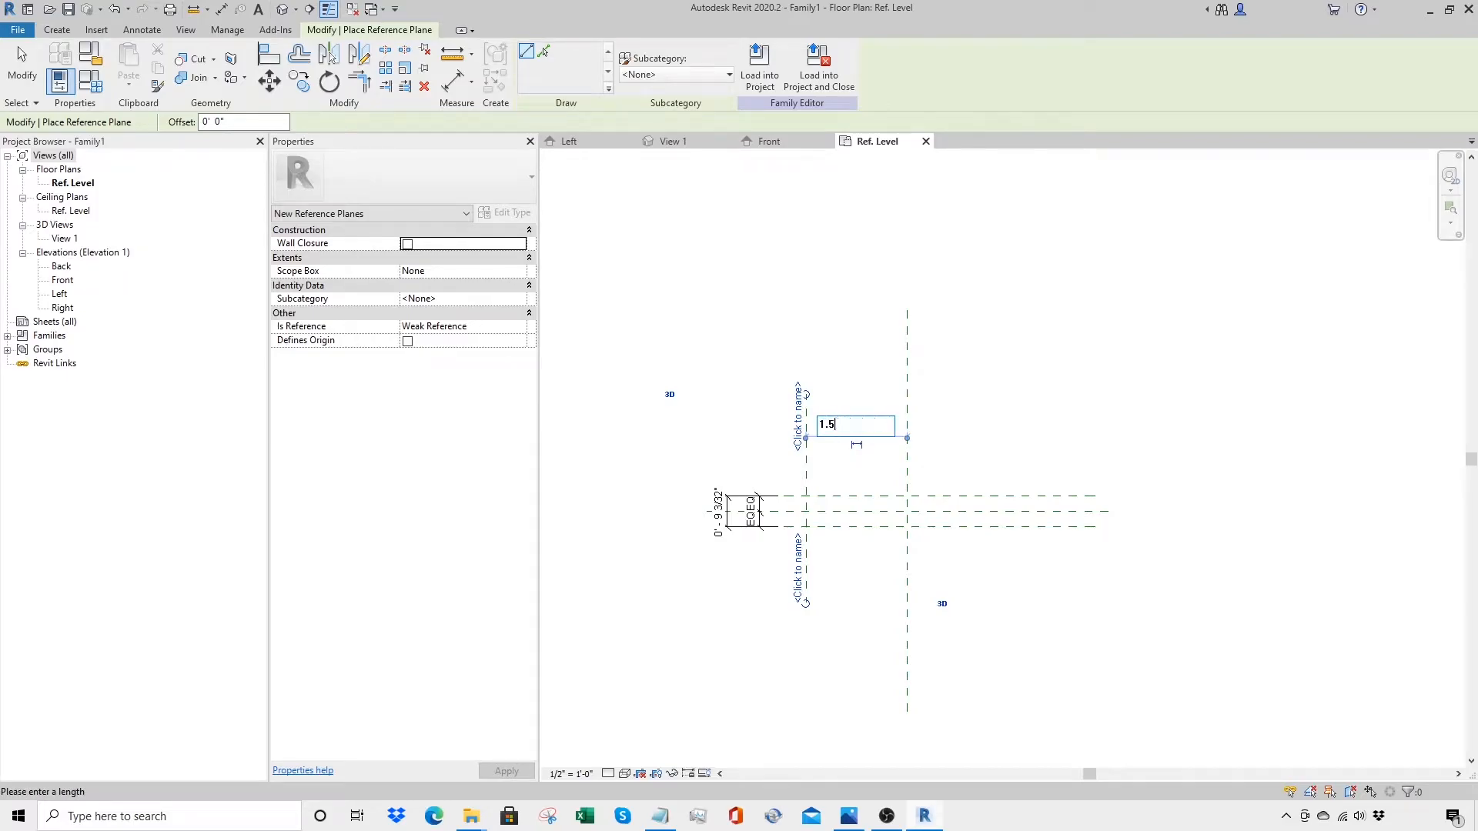
{"action": "key", "text": "Return"}
{"action": "key", "text": "Escape"}
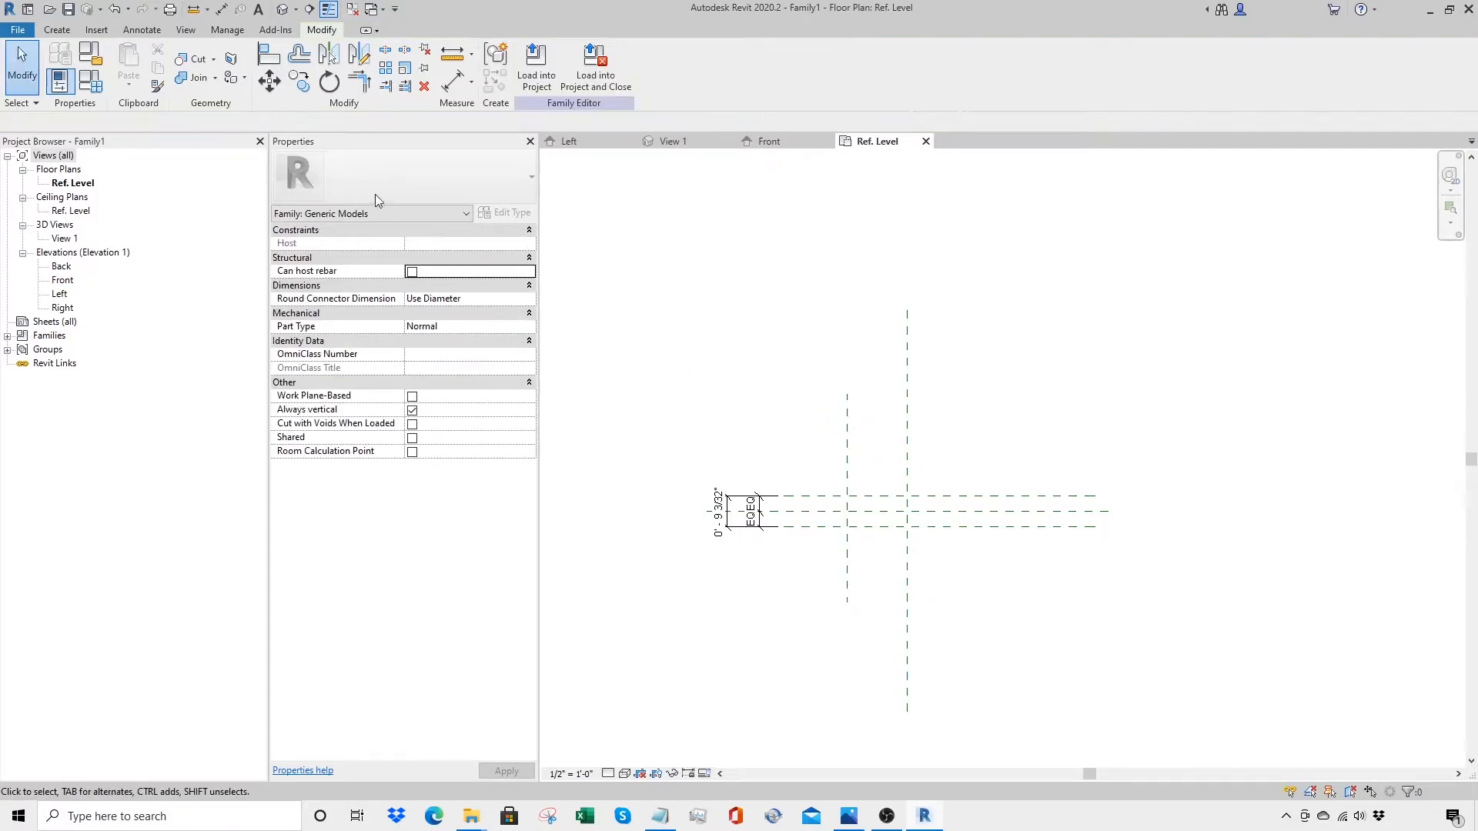
Step: Mirror the left vertical reference plane about the vertical center plane
{"action": "left_click", "coordinate": [844, 402]}
{"action": "key", "text": "m"}
{"action": "key", "text": "m"}
{"action": "left_click", "coordinate": [907, 406]}
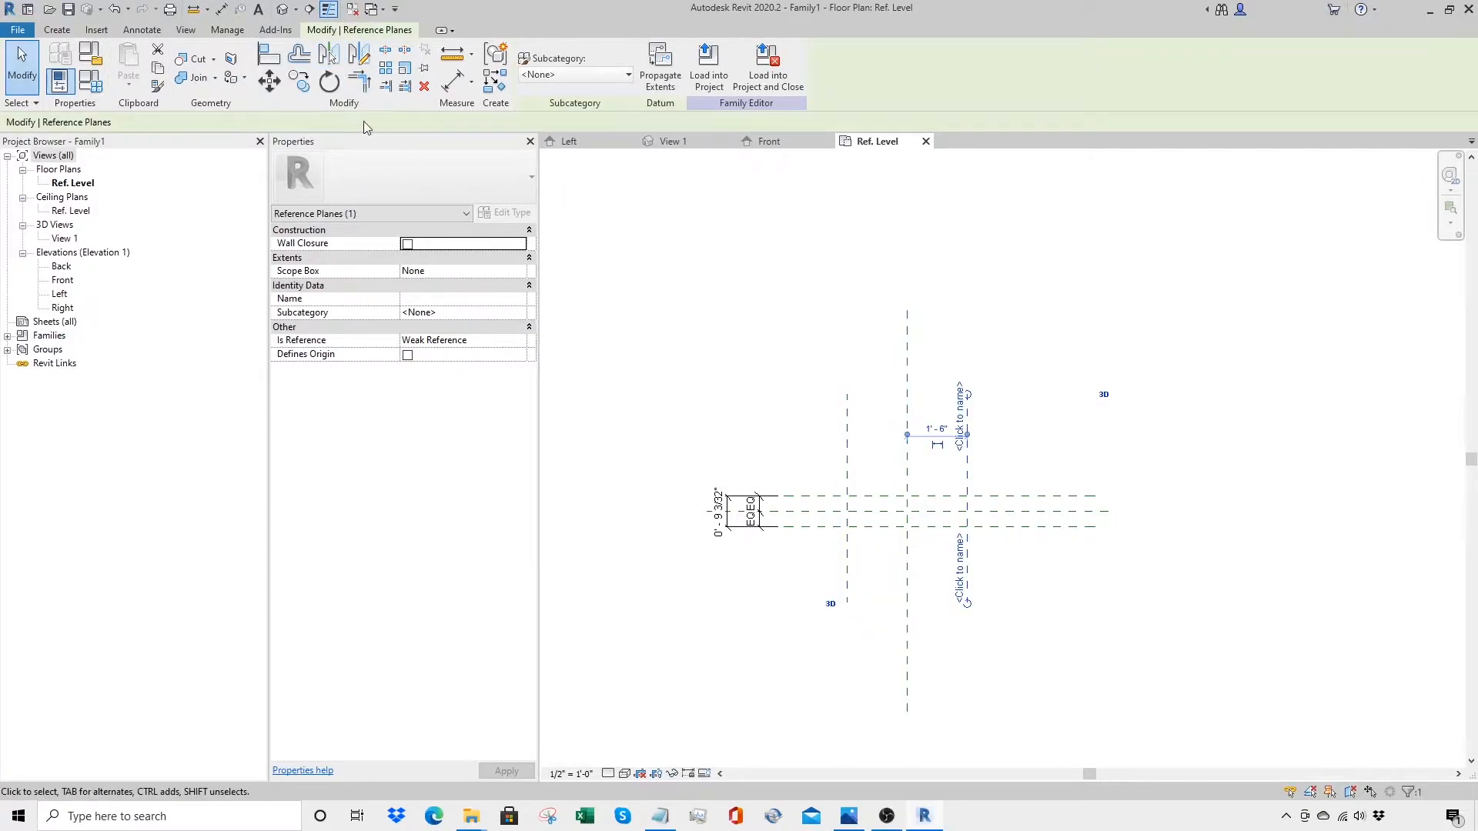
{"action": "key", "text": "Escape"}
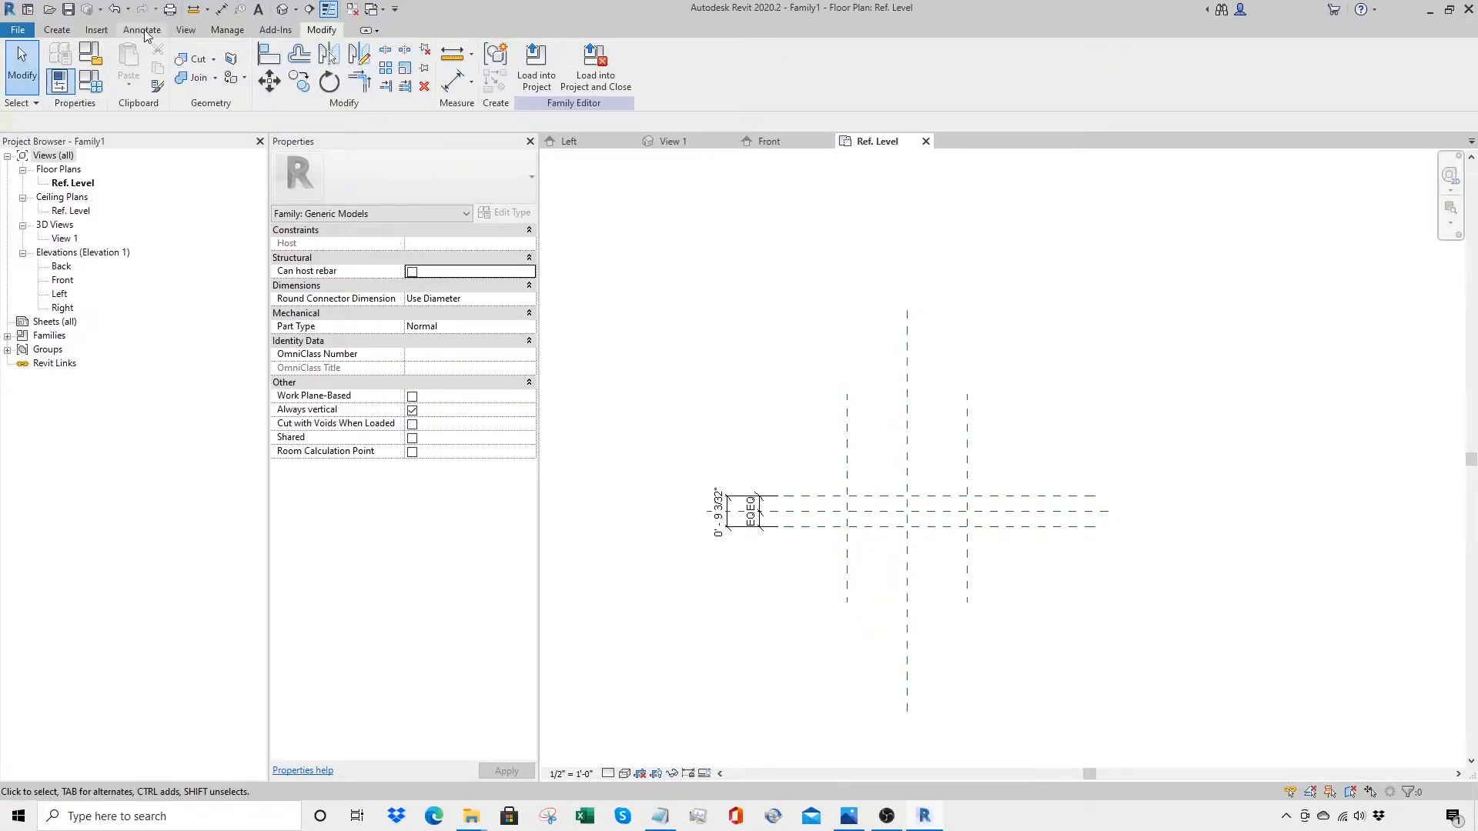
Step: Dimension the three vertical reference planes in one string and constrain the spacing to be equal
{"action": "left_click", "coordinate": [141, 29]}
{"action": "left_click", "coordinate": [63, 66]}
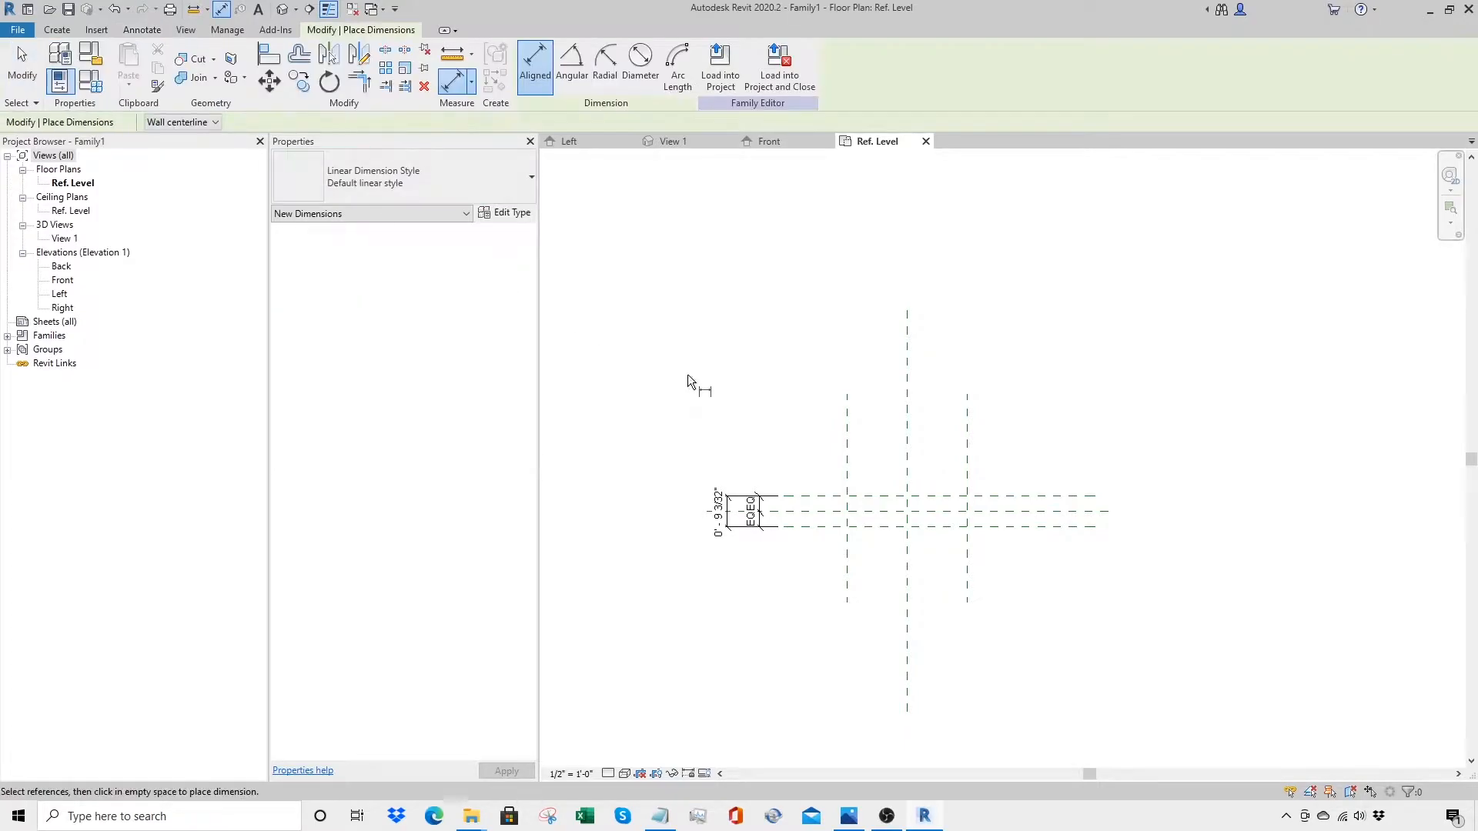
{"action": "left_click", "coordinate": [847, 455]}
{"action": "left_click", "coordinate": [908, 458]}
{"action": "left_click", "coordinate": [966, 464]}
{"action": "left_click", "coordinate": [942, 462]}
{"action": "left_click", "coordinate": [907, 422]}
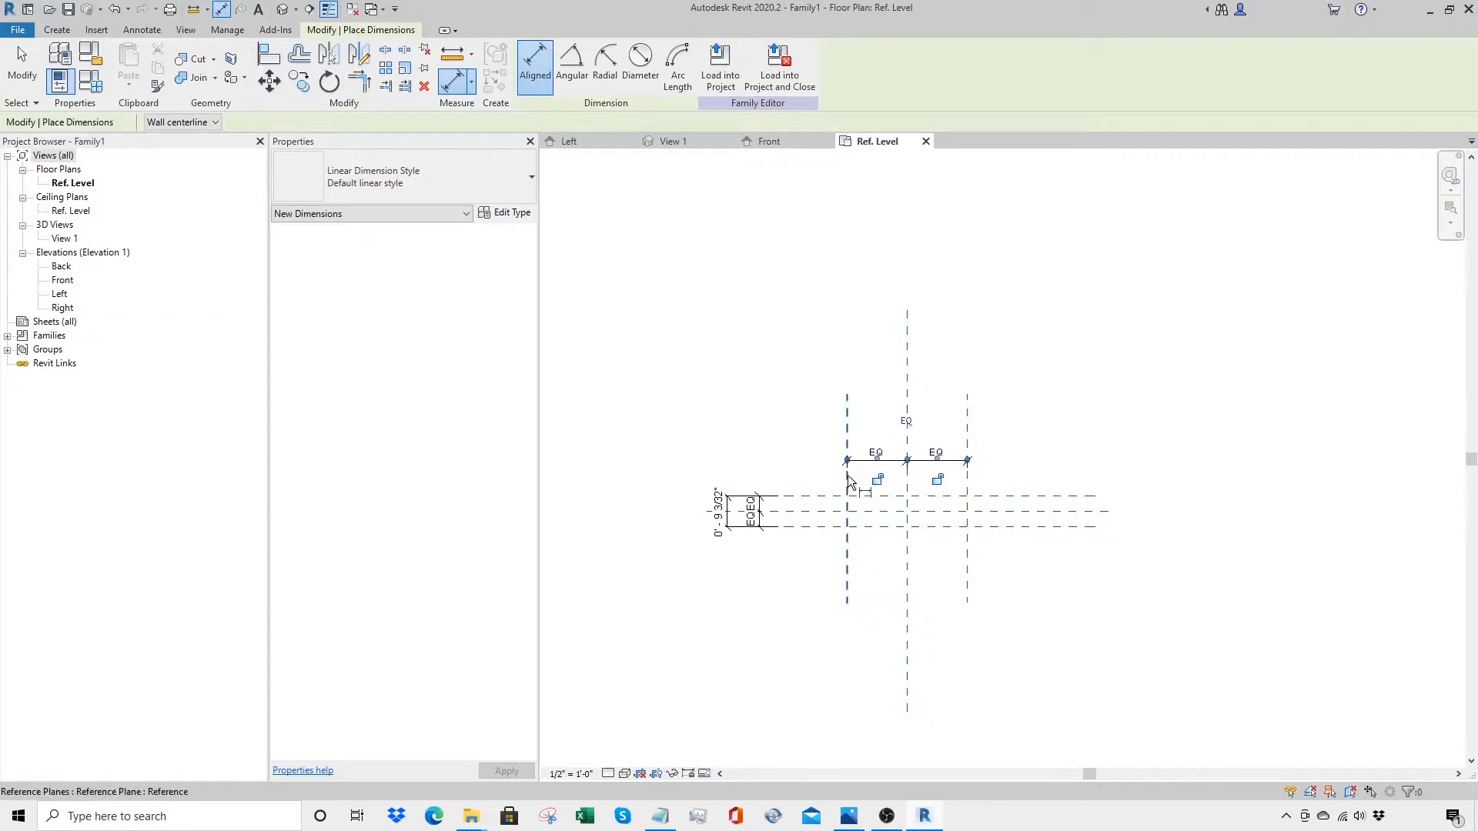
Step: Add an overall dimension between the two outer vertical reference planes, above the equality dimension
{"action": "left_click", "coordinate": [847, 474]}
{"action": "left_click", "coordinate": [967, 456]}
{"action": "left_click", "coordinate": [947, 439]}
{"action": "key", "text": "Escape"}
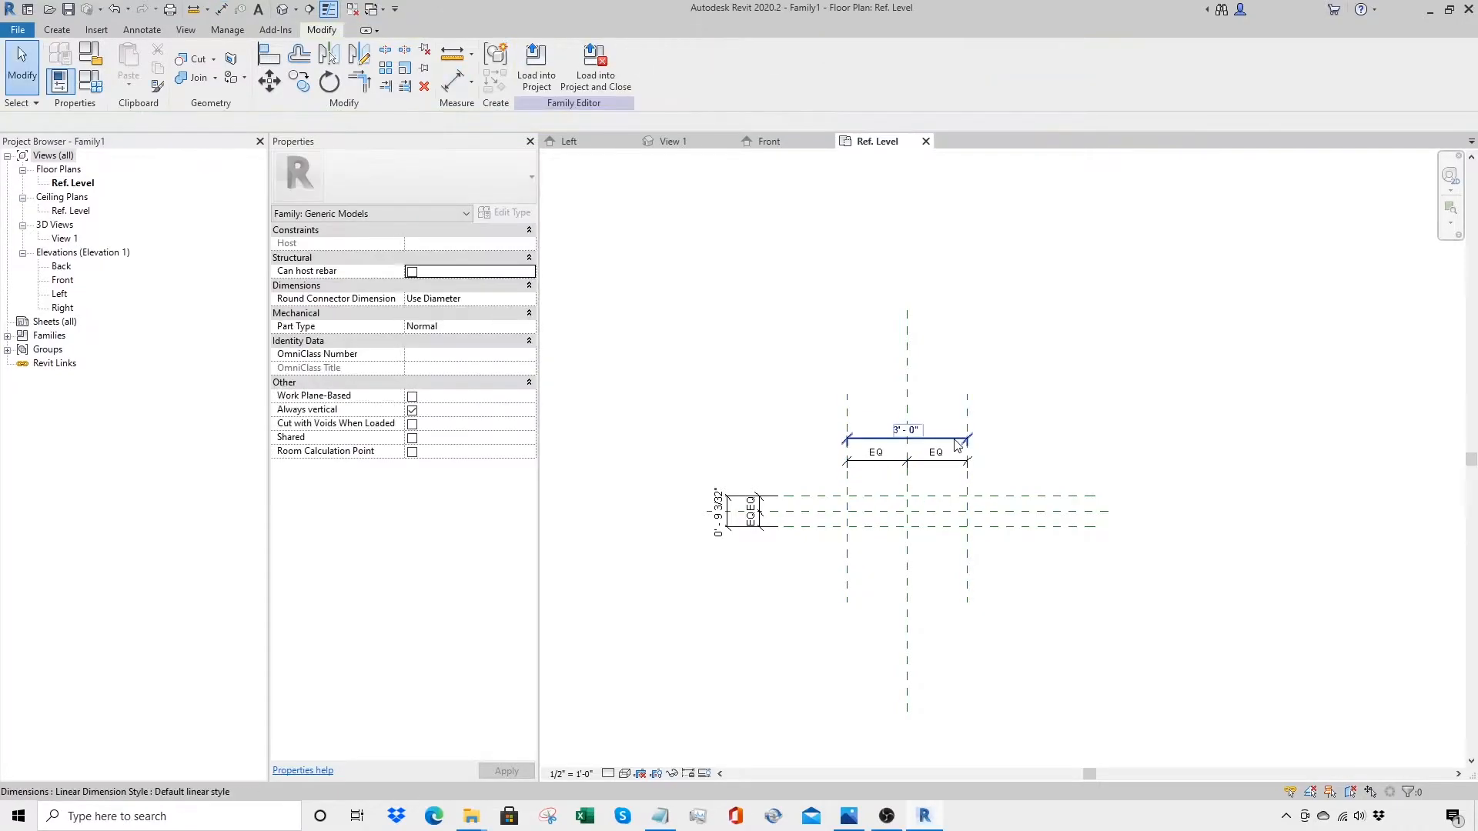
Step: Label the overall dimension between the vertical planes with a new instance family parameter named Width
{"action": "left_click", "coordinate": [681, 64]}
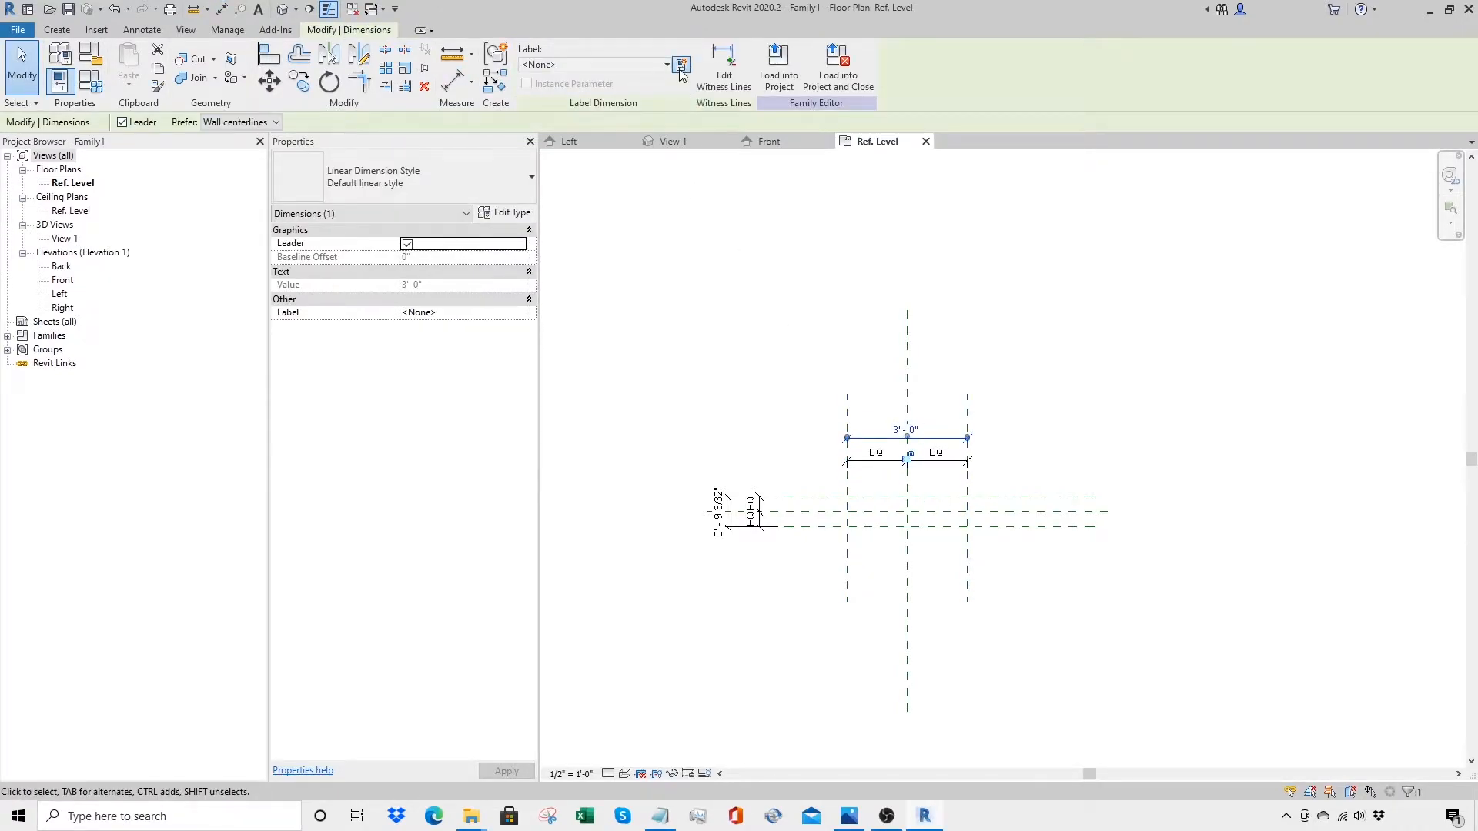
{"action": "type", "text": "Width"}
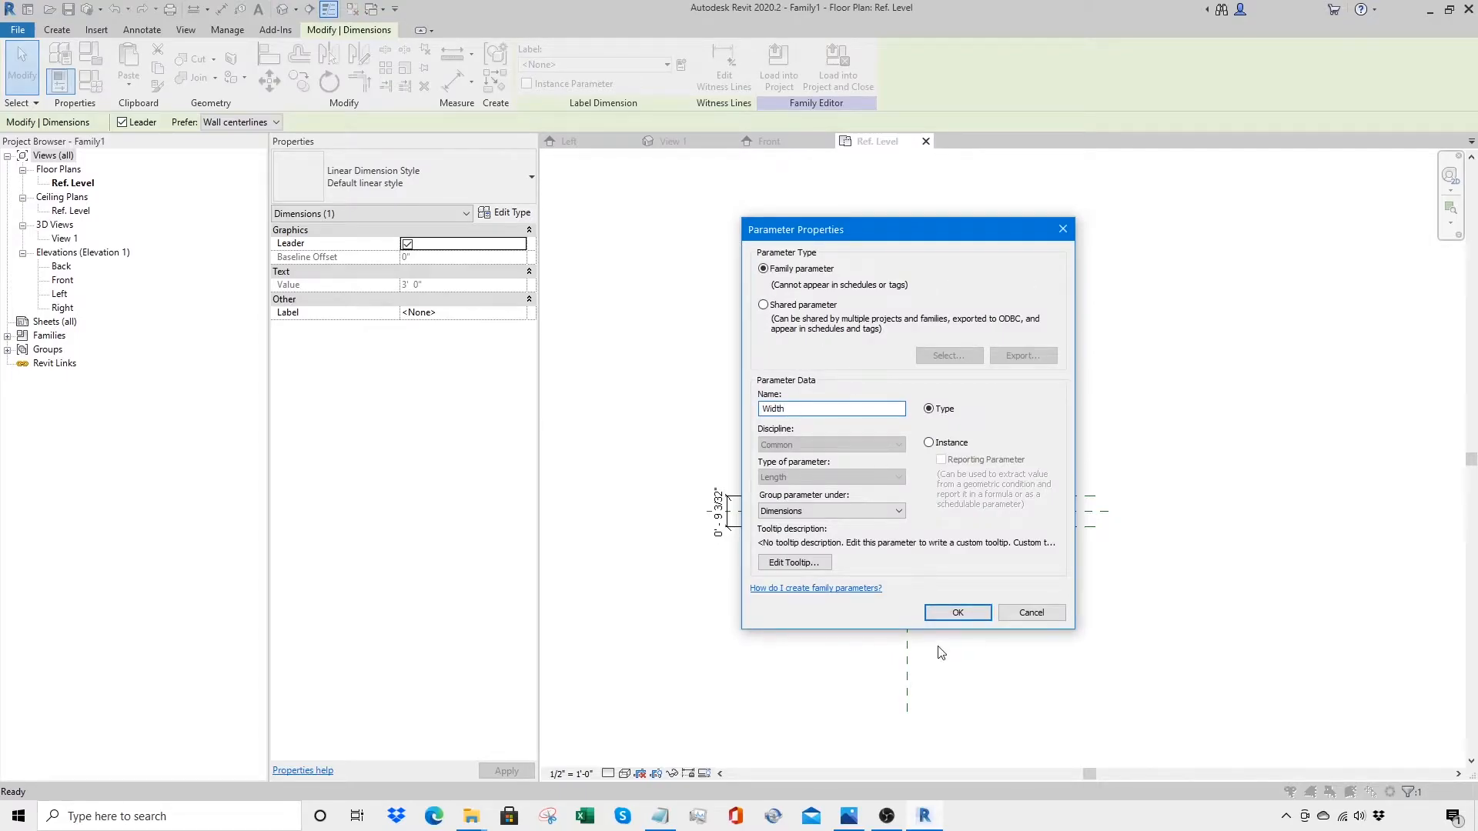
{"action": "left_click", "coordinate": [929, 442]}
{"action": "left_click", "coordinate": [958, 613]}
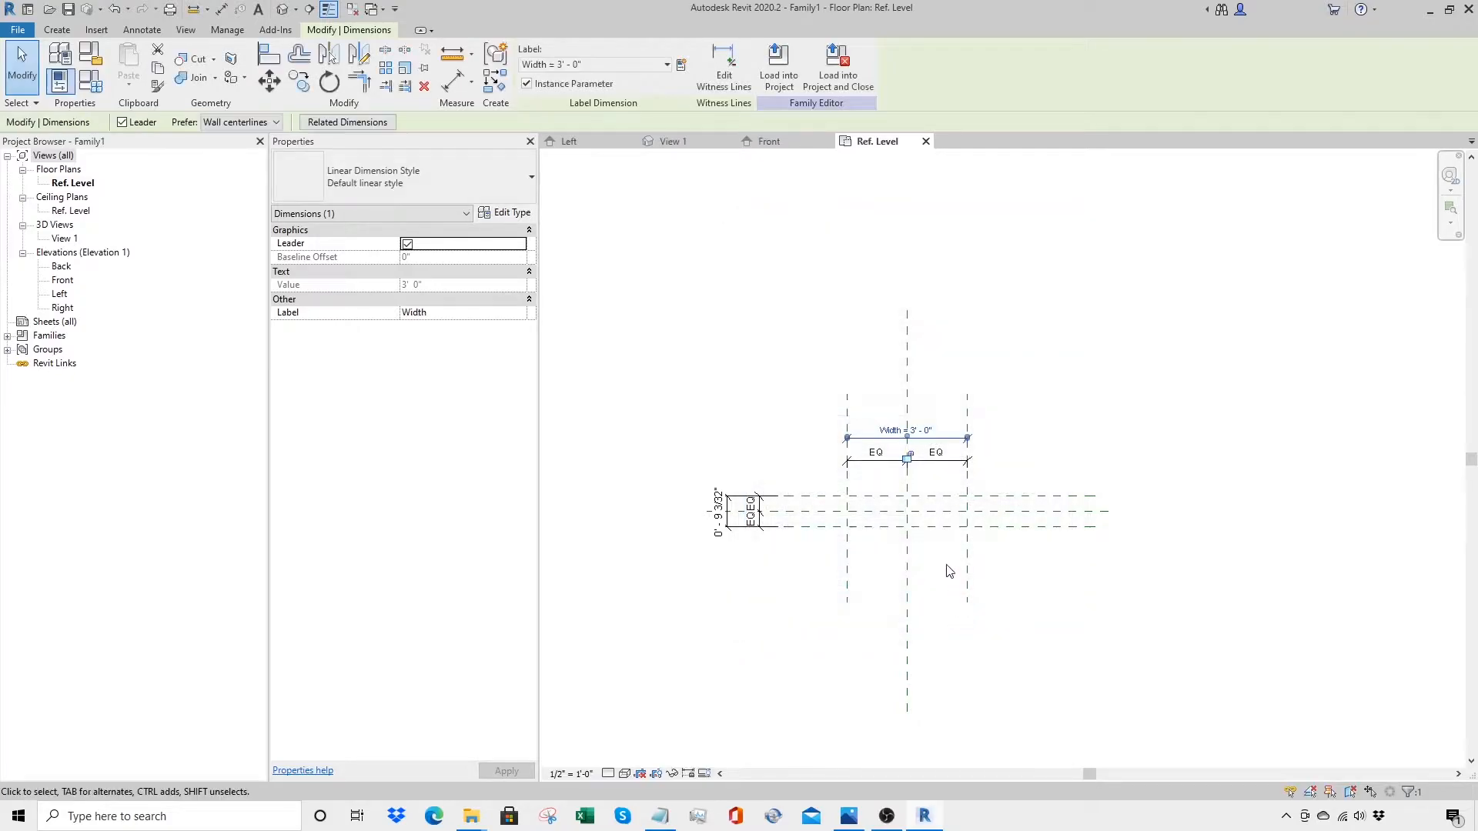
{"action": "left_click", "coordinate": [789, 457]}
Step: Label the overall dimension between the horizontal planes with a new type family parameter named Thickness
{"action": "left_click", "coordinate": [727, 512]}
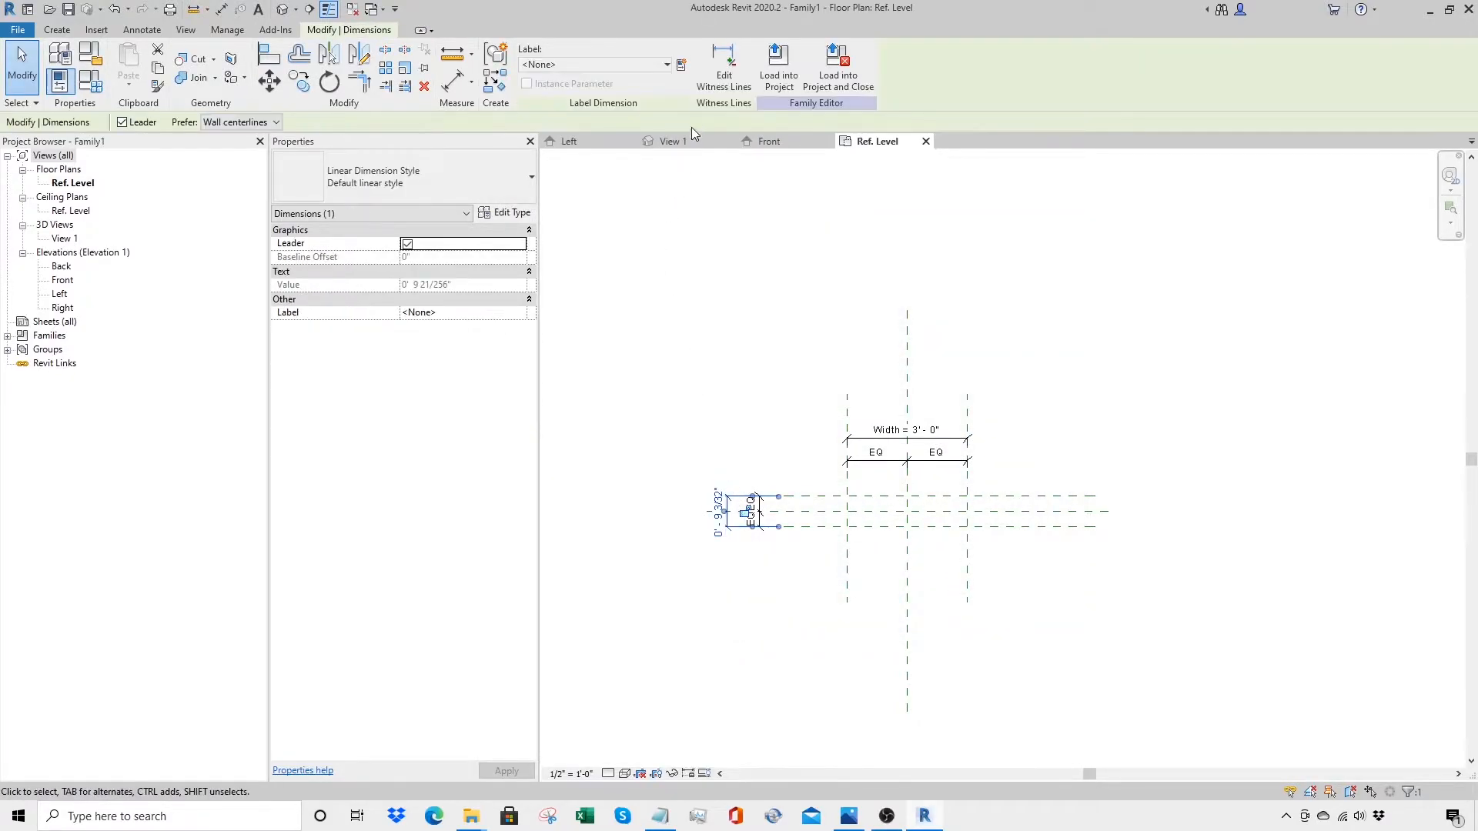
{"action": "left_click", "coordinate": [681, 68]}
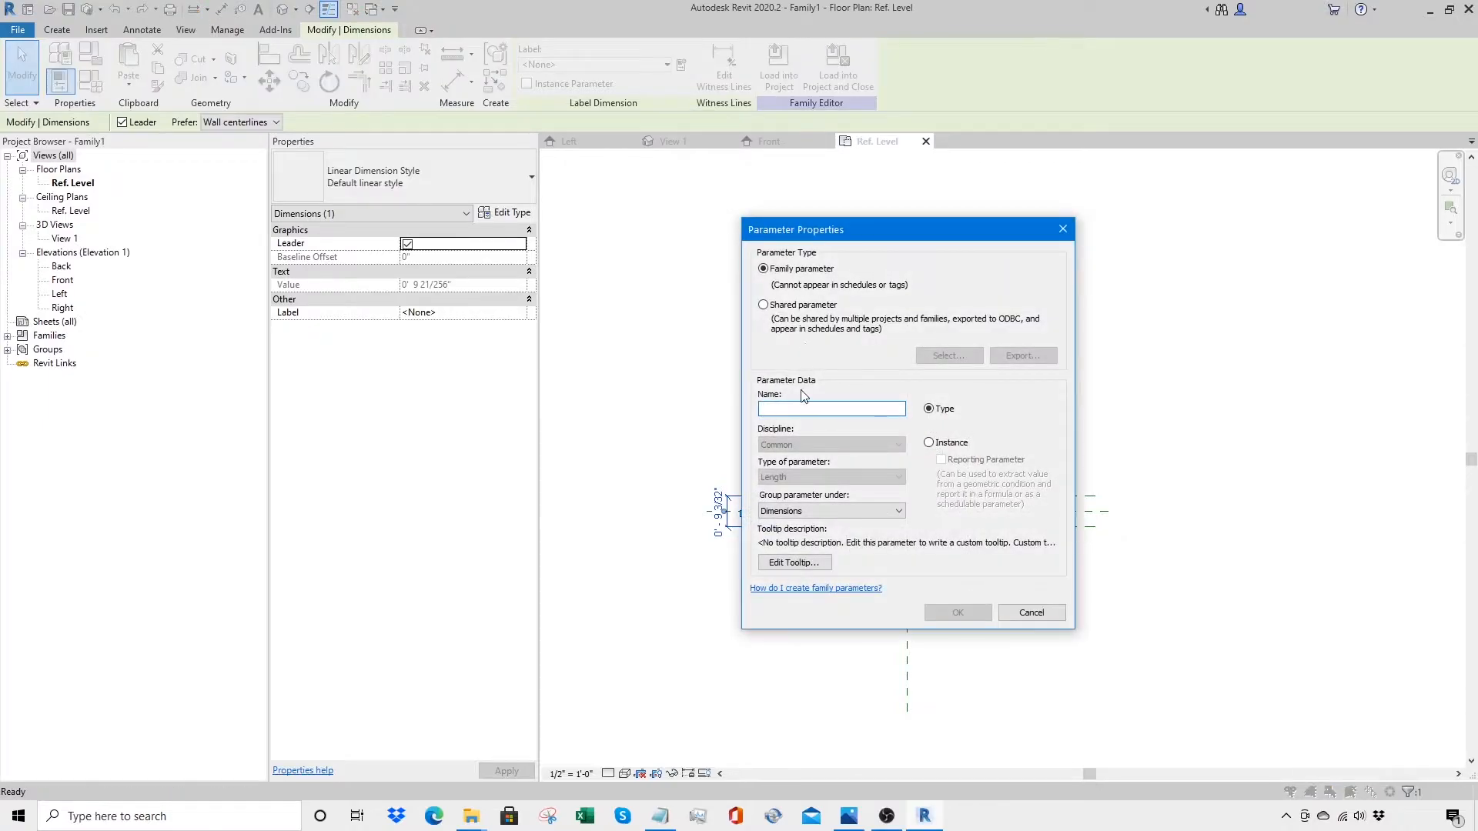
{"action": "type", "text": "Thickness"}
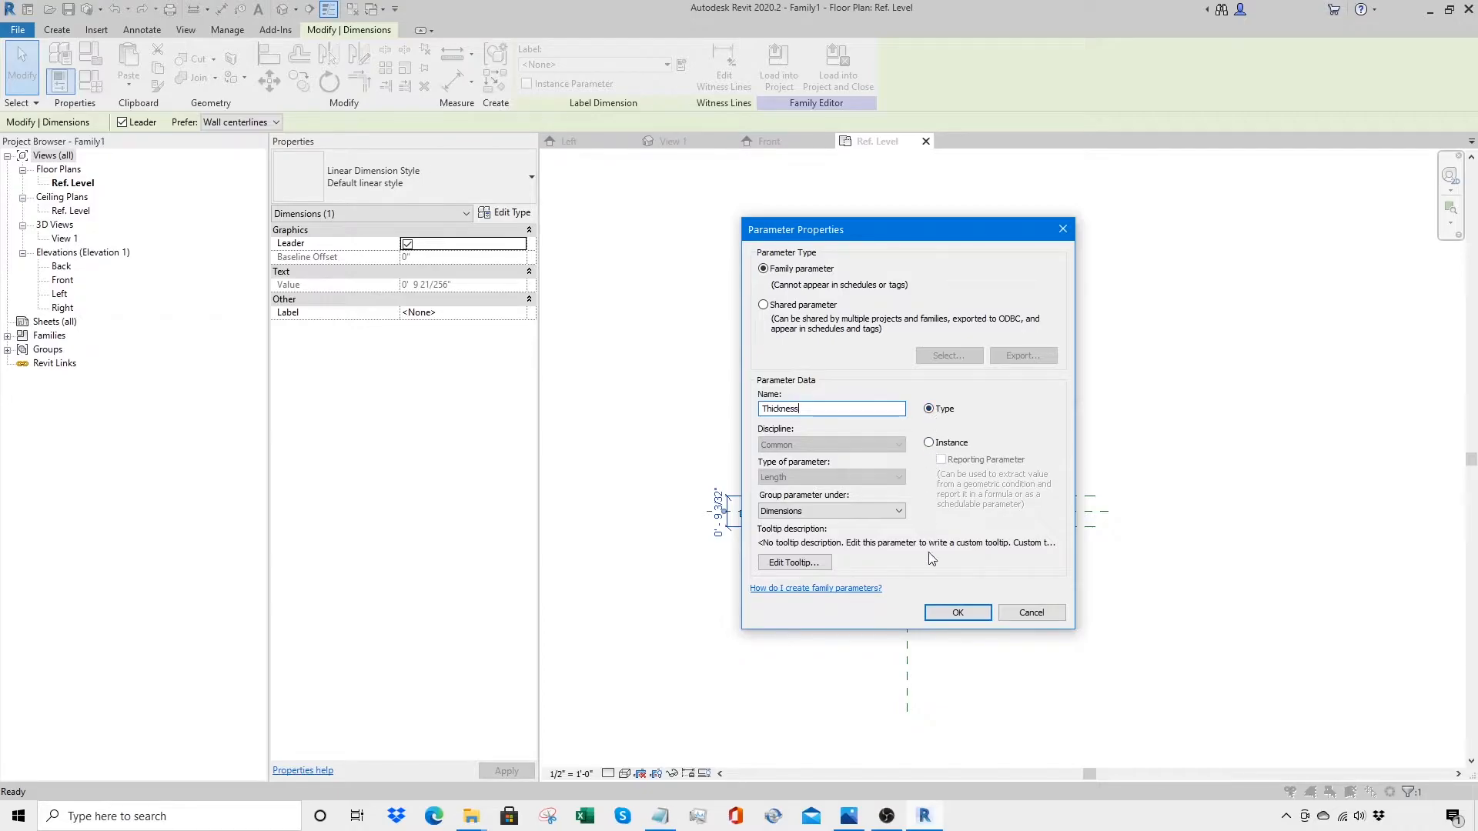
{"action": "left_click", "coordinate": [956, 613]}
{"action": "left_click", "coordinate": [826, 597]}
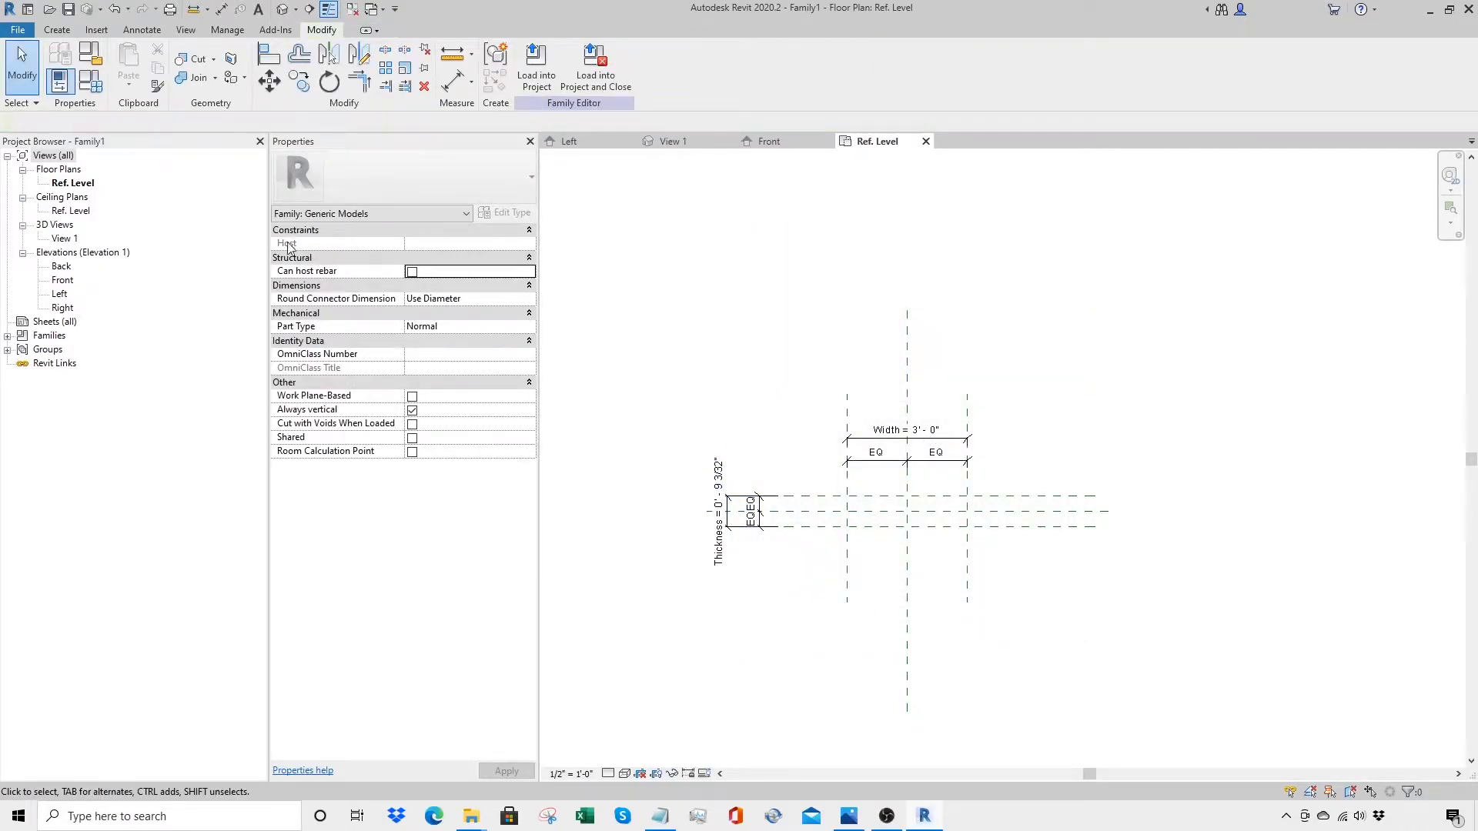
Step: Open the Front elevation and temporarily hide the Ref. Level line
{"action": "double_click", "coordinate": [63, 281]}
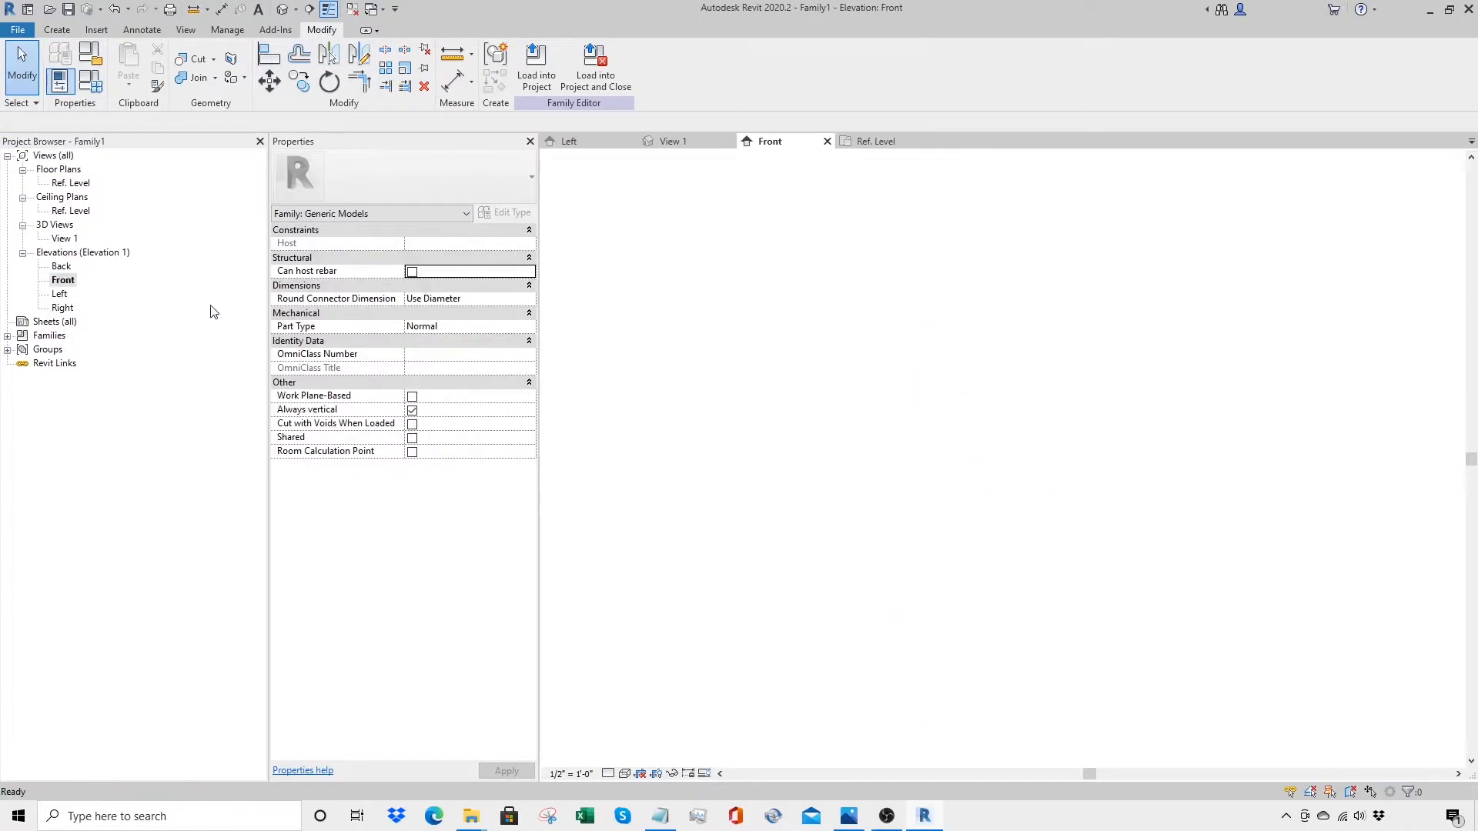
{"action": "left_click", "coordinate": [968, 625]}
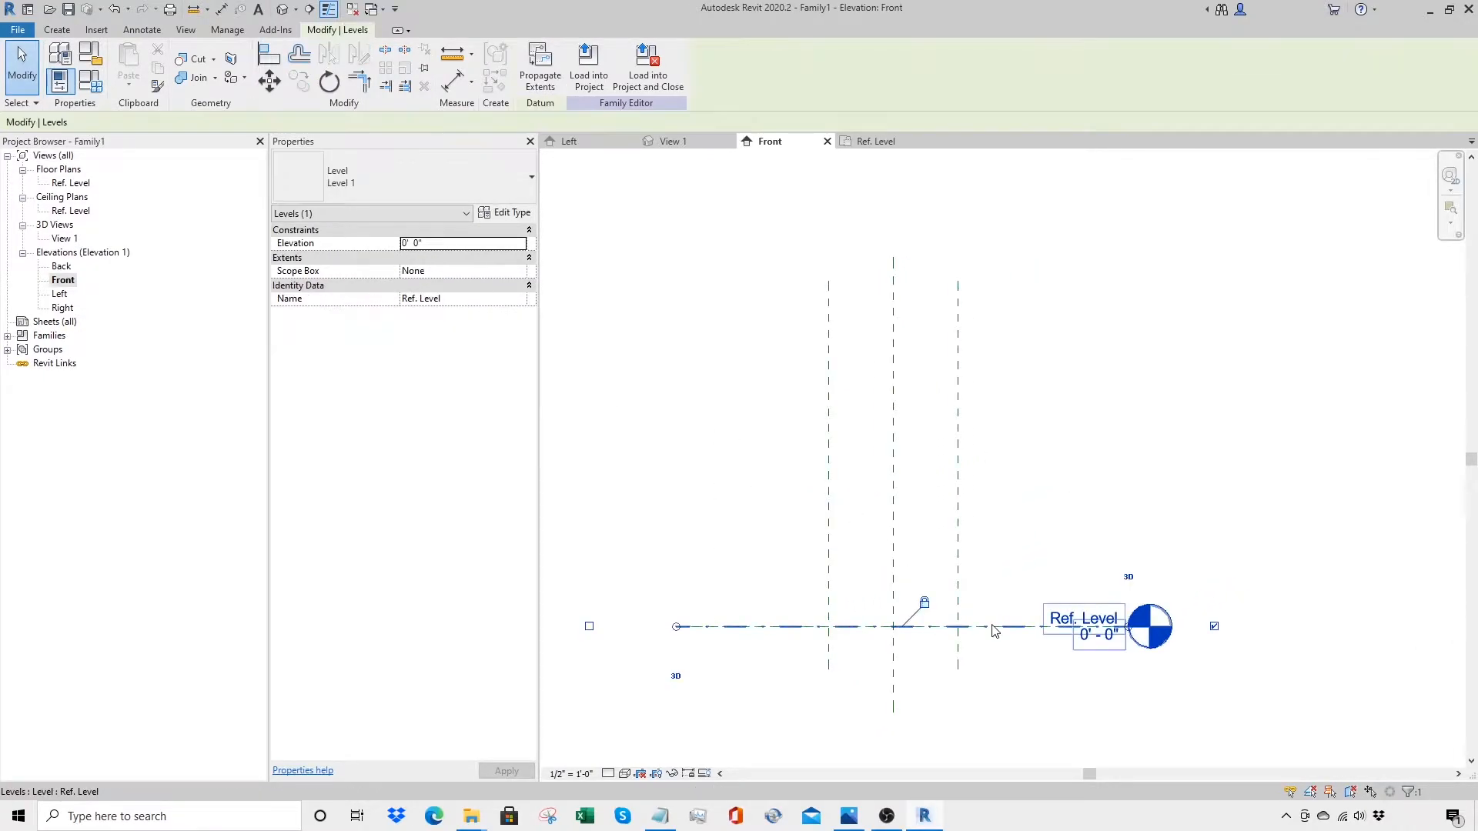
{"action": "left_click", "coordinate": [647, 775]}
{"action": "left_click", "coordinate": [714, 733]}
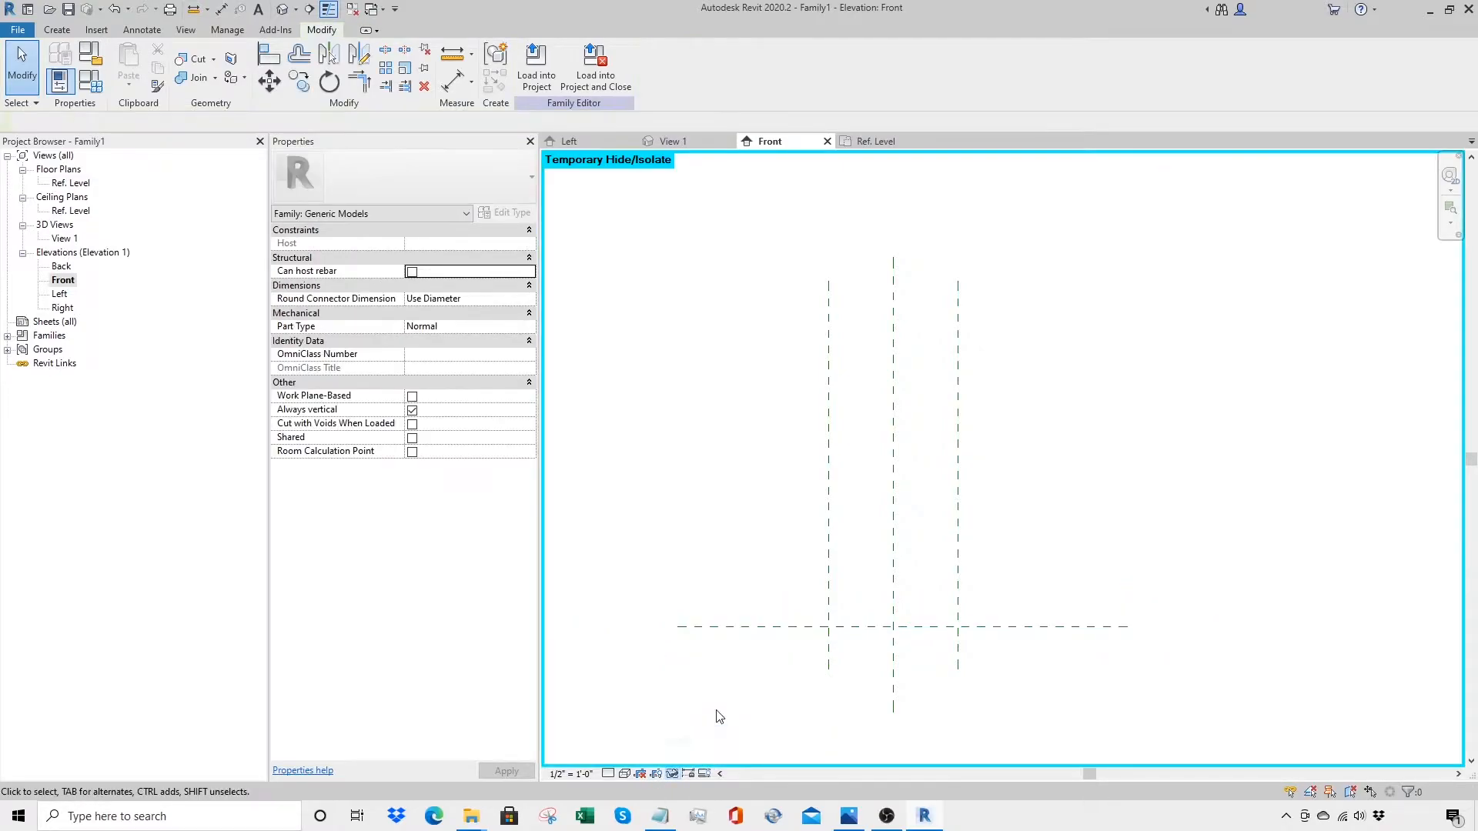
Step: Draw a horizontal reference plane across the top of the vertical planes, 7' above the bottom horizontal plane
{"action": "key", "text": "r"}
{"action": "key", "text": "p"}
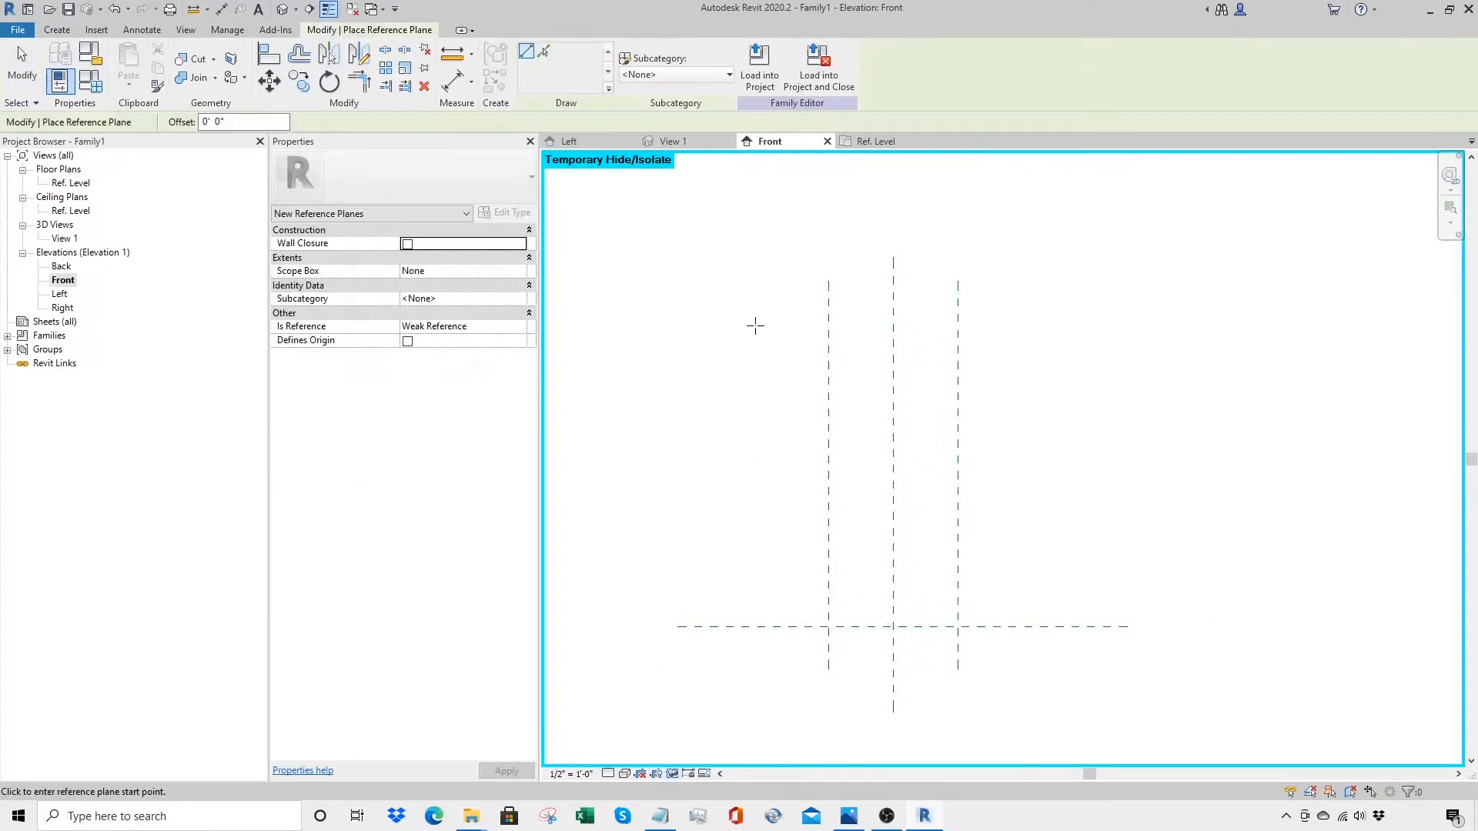
{"action": "left_click", "coordinate": [732, 330]}
{"action": "left_click", "coordinate": [1030, 329]}
{"action": "left_click", "coordinate": [783, 481]}
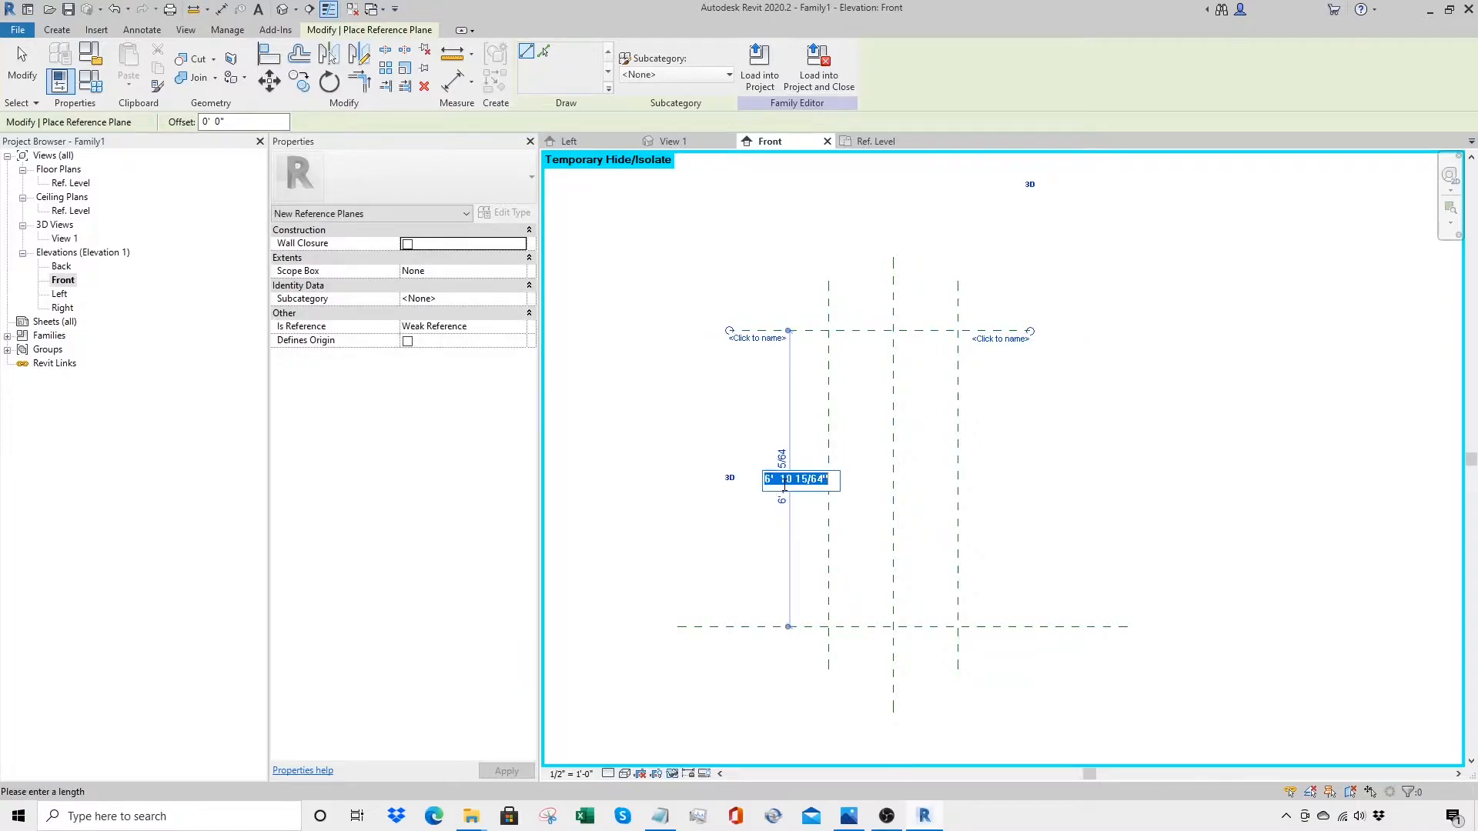
{"action": "type", "text": "7"}
{"action": "key", "text": "Return"}
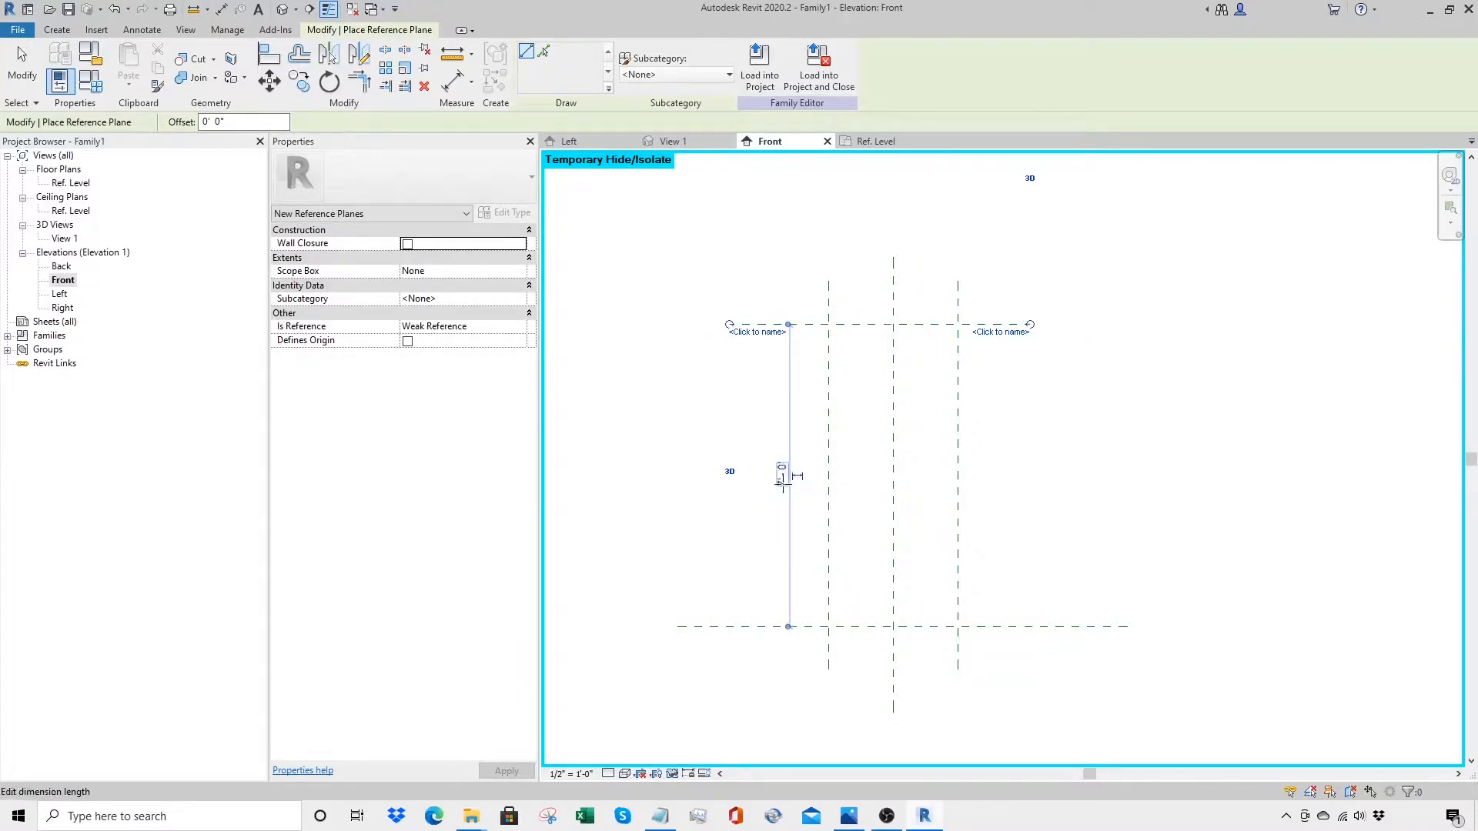
Step: Make the vertical temporary dimension permanent and label it with a new type family parameter named Height
{"action": "left_click", "coordinate": [797, 478]}
{"action": "key", "text": "Escape"}
{"action": "left_click", "coordinate": [782, 471]}
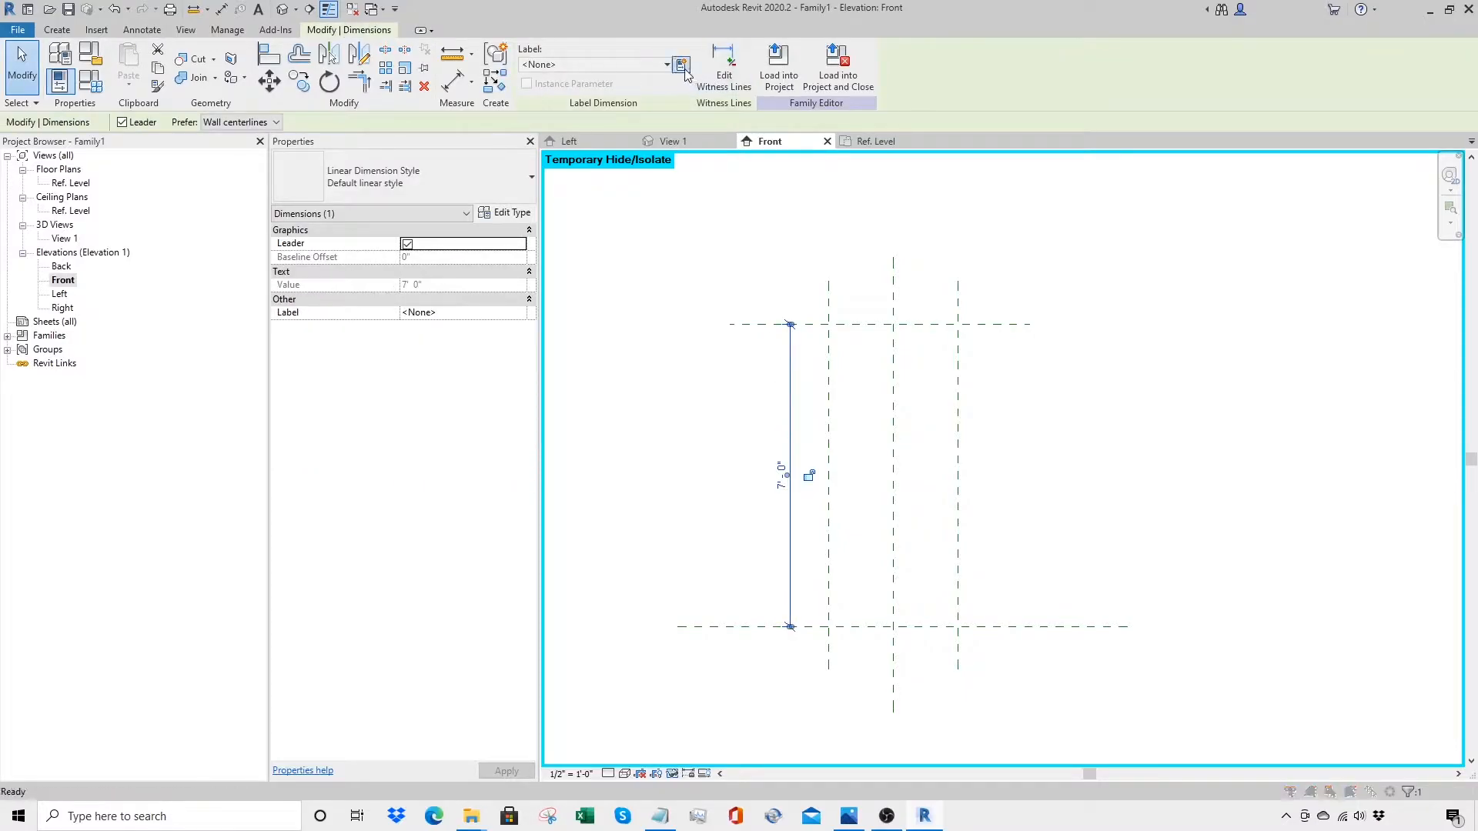
{"action": "left_click", "coordinate": [681, 65]}
{"action": "type", "text": "Height"}
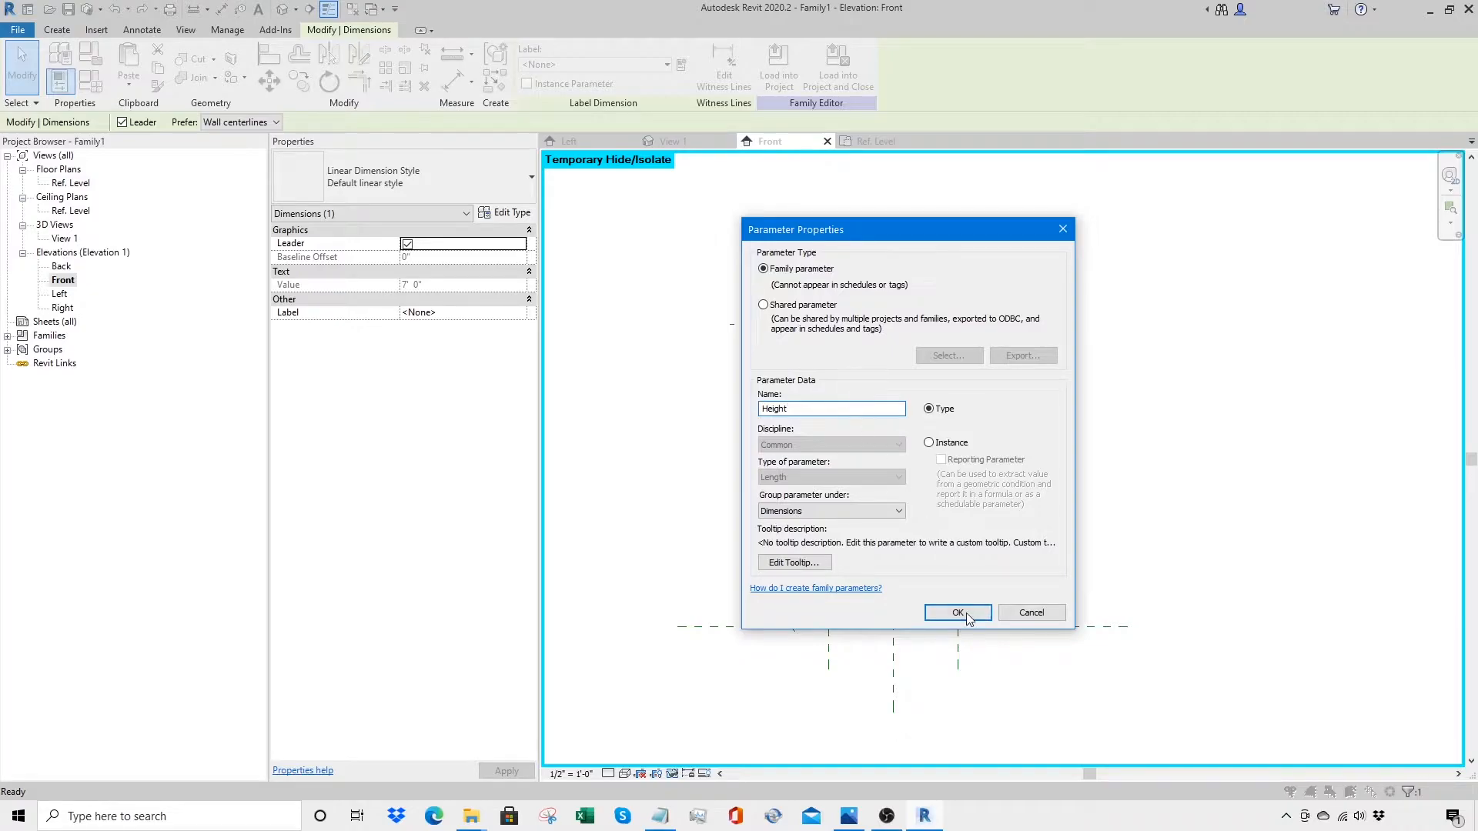
{"action": "left_click", "coordinate": [967, 613]}
{"action": "left_click", "coordinate": [1059, 489]}
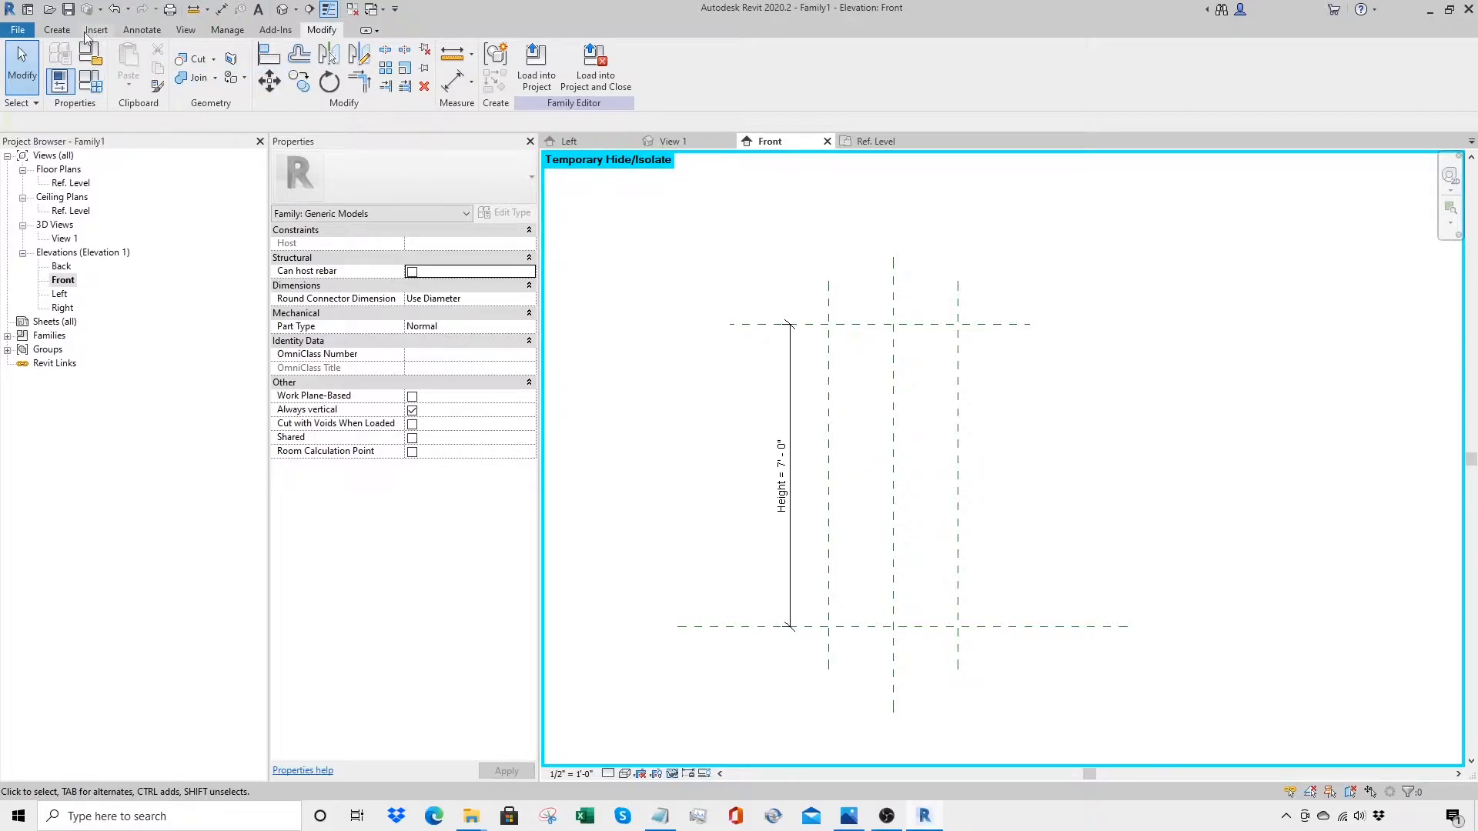
Step: Add a horizontal reference plane midway between the top and bottom planes and constrain it with an equality dimension
{"action": "left_click", "coordinate": [60, 30]}
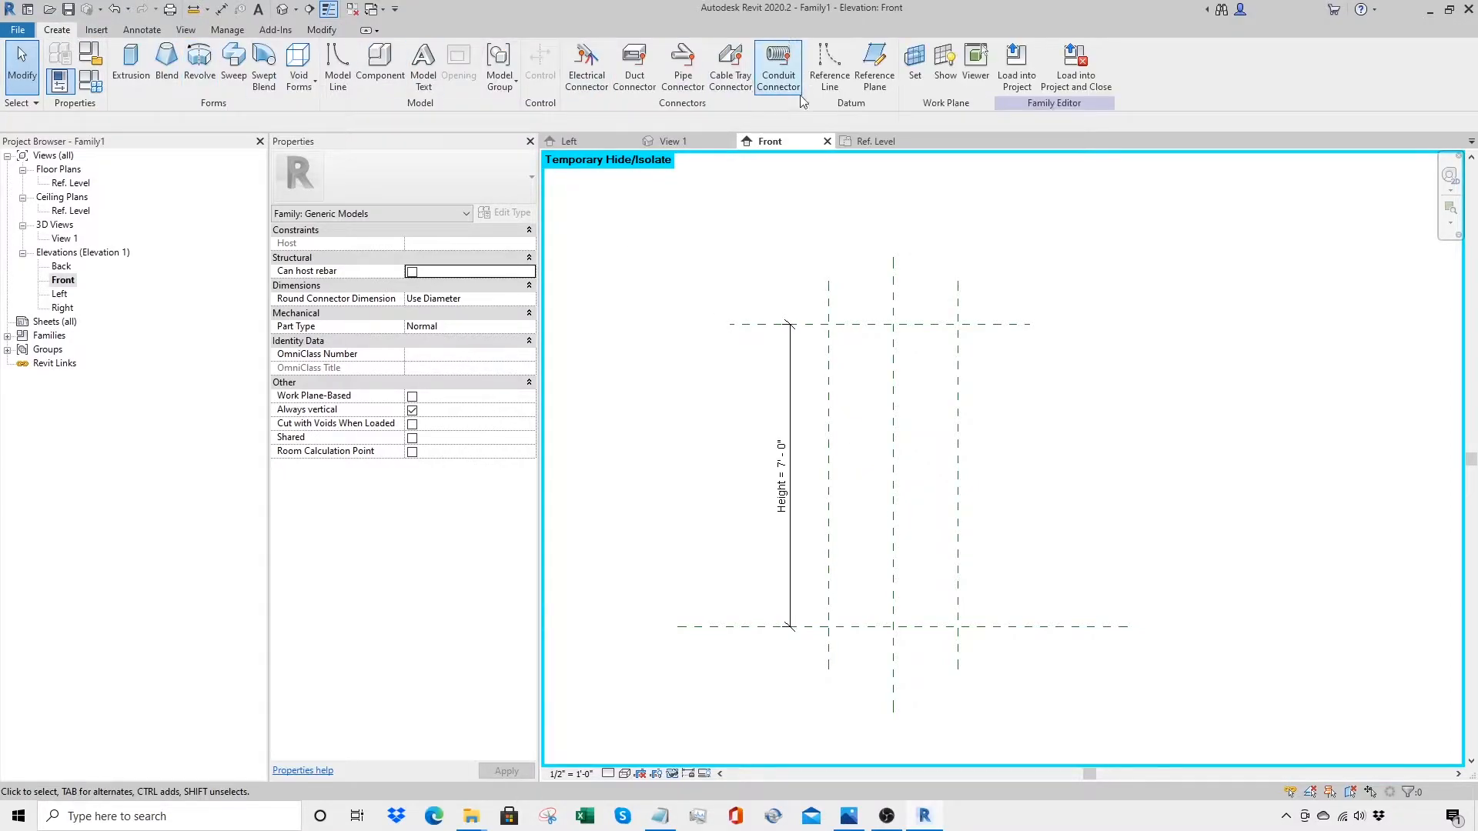
{"action": "left_click", "coordinate": [875, 69]}
{"action": "left_click", "coordinate": [813, 475]}
{"action": "left_click", "coordinate": [1030, 475]}
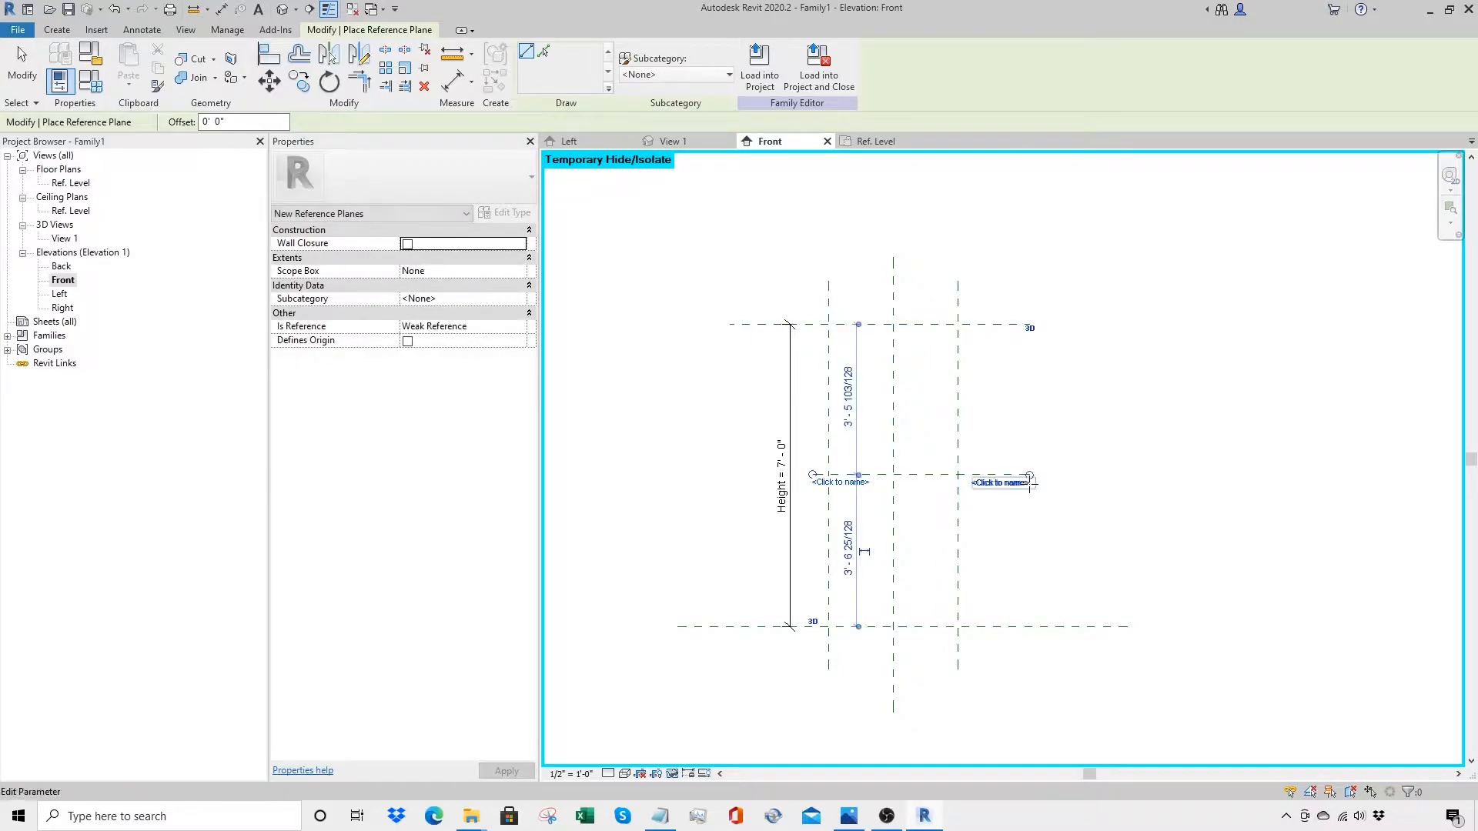
{"action": "left_click", "coordinate": [865, 547]}
{"action": "left_click", "coordinate": [813, 477]}
{"action": "key", "text": "Escape"}
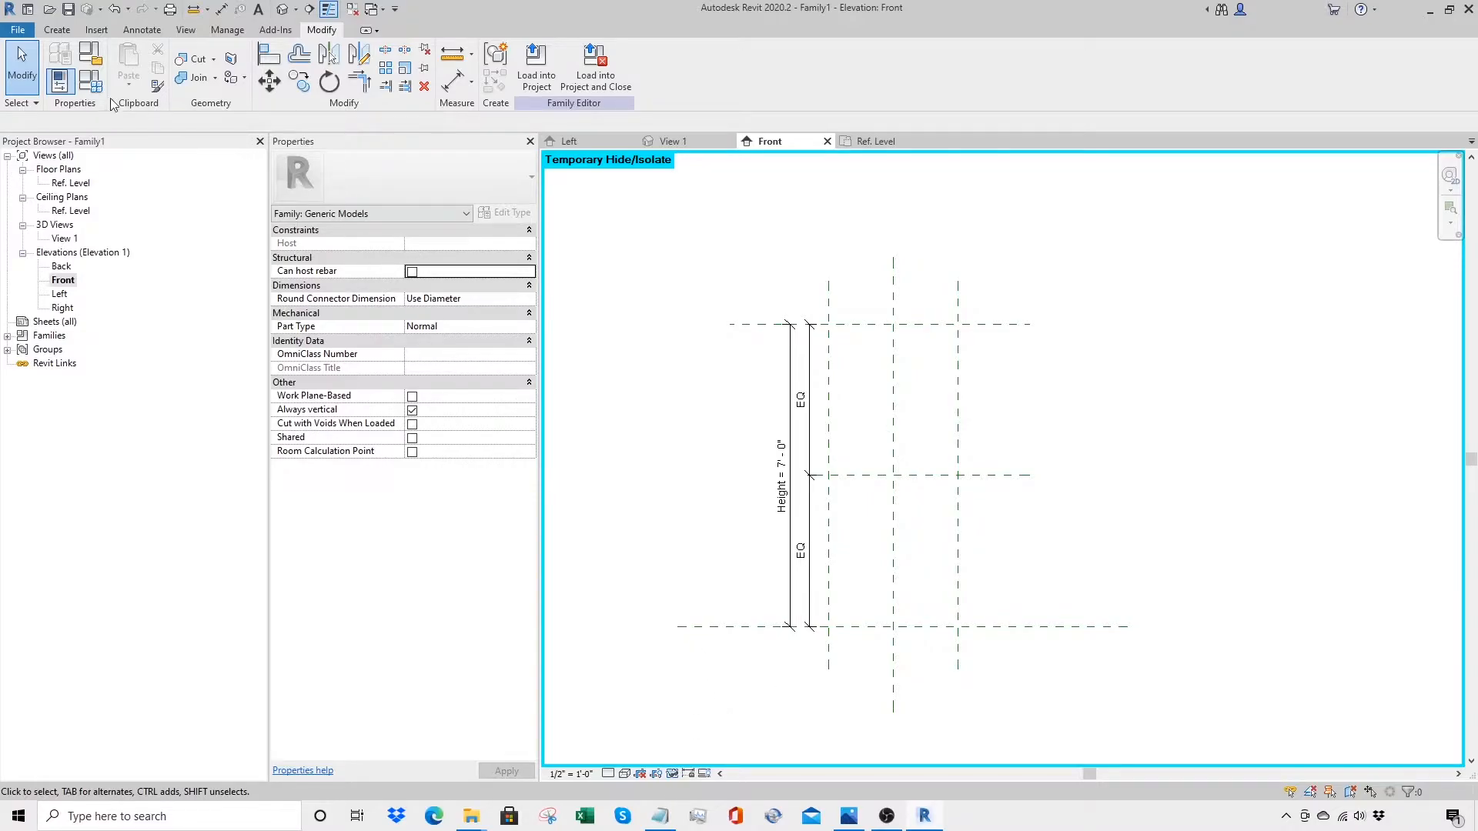
Step: Start an extrusion and sketch its rectangular profile between the outer vertical planes and the top and bottom horizontal planes
{"action": "left_click", "coordinate": [57, 29]}
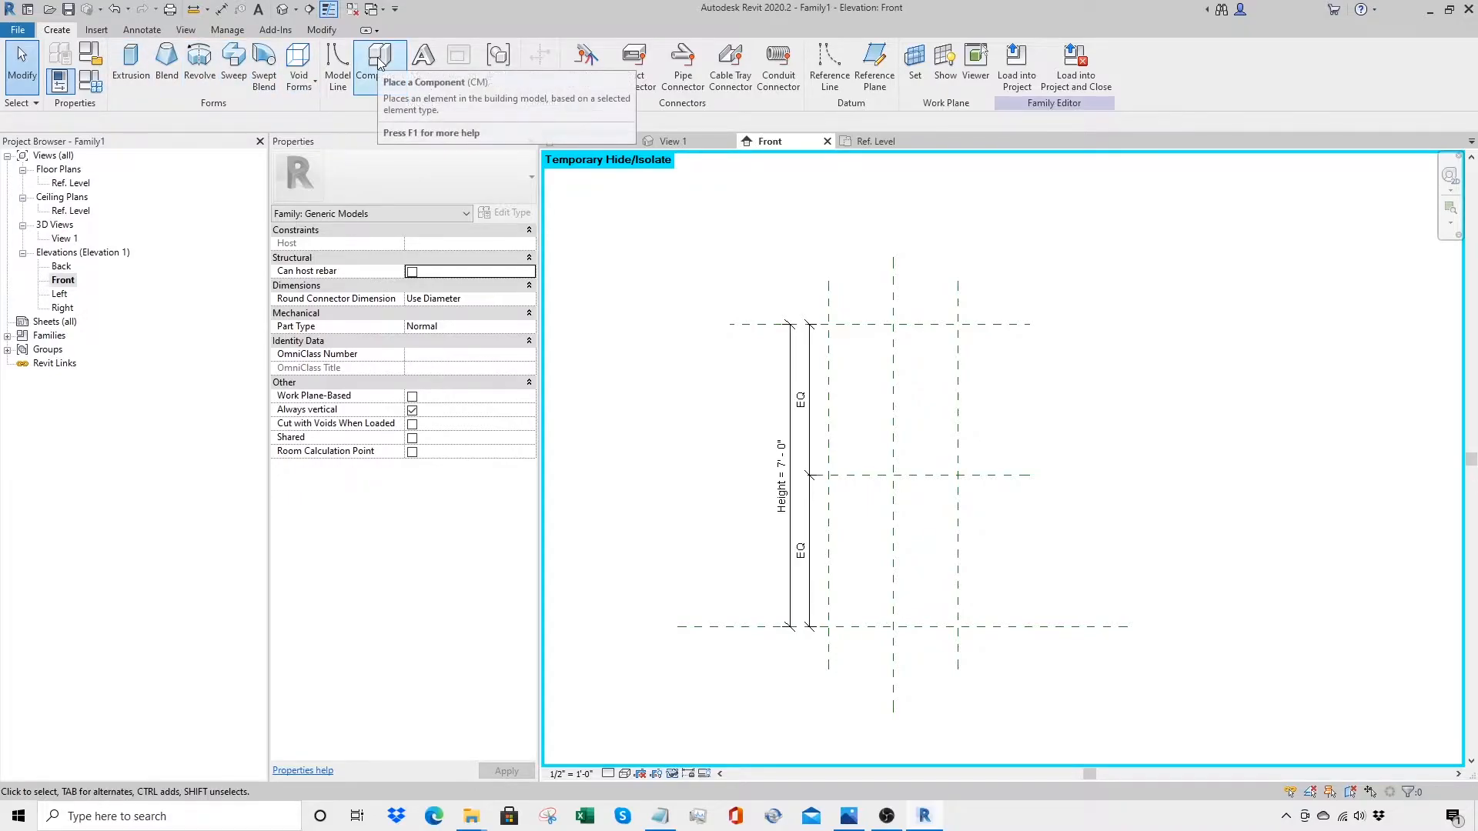
{"action": "left_click", "coordinate": [130, 60]}
{"action": "left_click", "coordinate": [576, 51]}
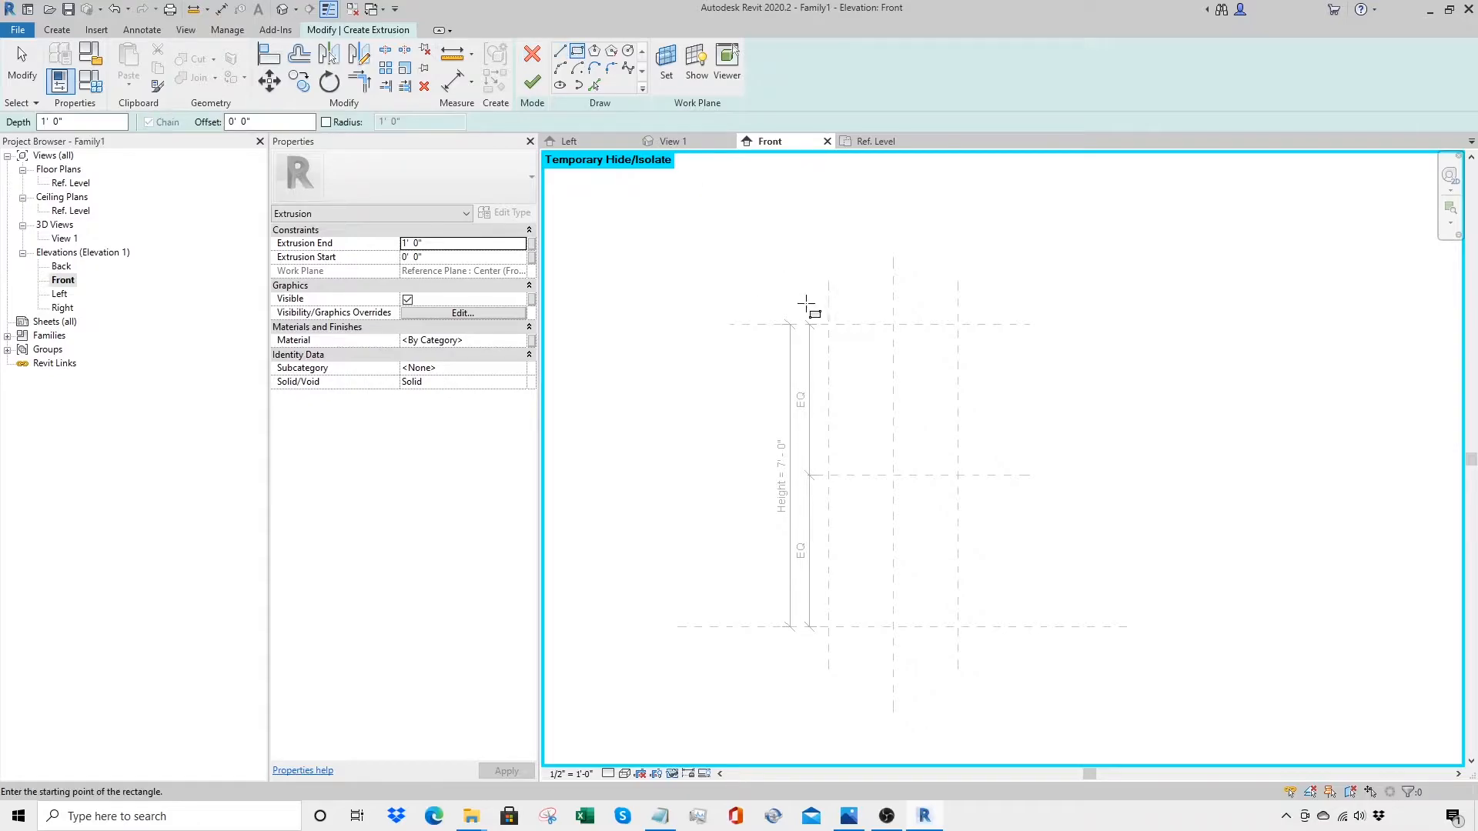
{"action": "left_click", "coordinate": [828, 324]}
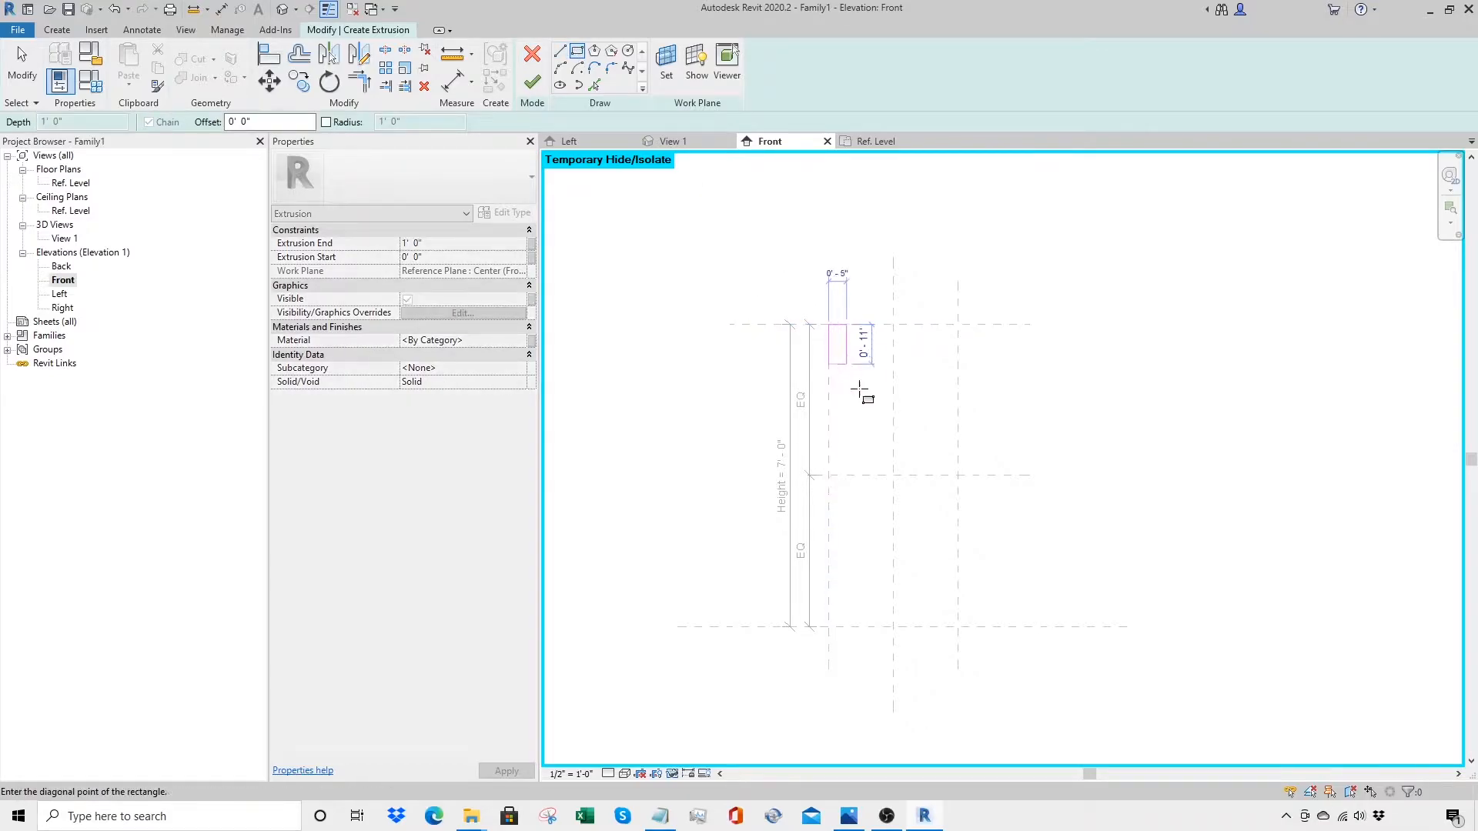
{"action": "left_click", "coordinate": [957, 627]}
Step: Lock all four sides of the extrusion profile to their reference planes and finish the extrusion
{"action": "left_click", "coordinate": [856, 348]}
{"action": "left_click", "coordinate": [935, 453]}
{"action": "left_click", "coordinate": [851, 499]}
{"action": "left_click", "coordinate": [926, 604]}
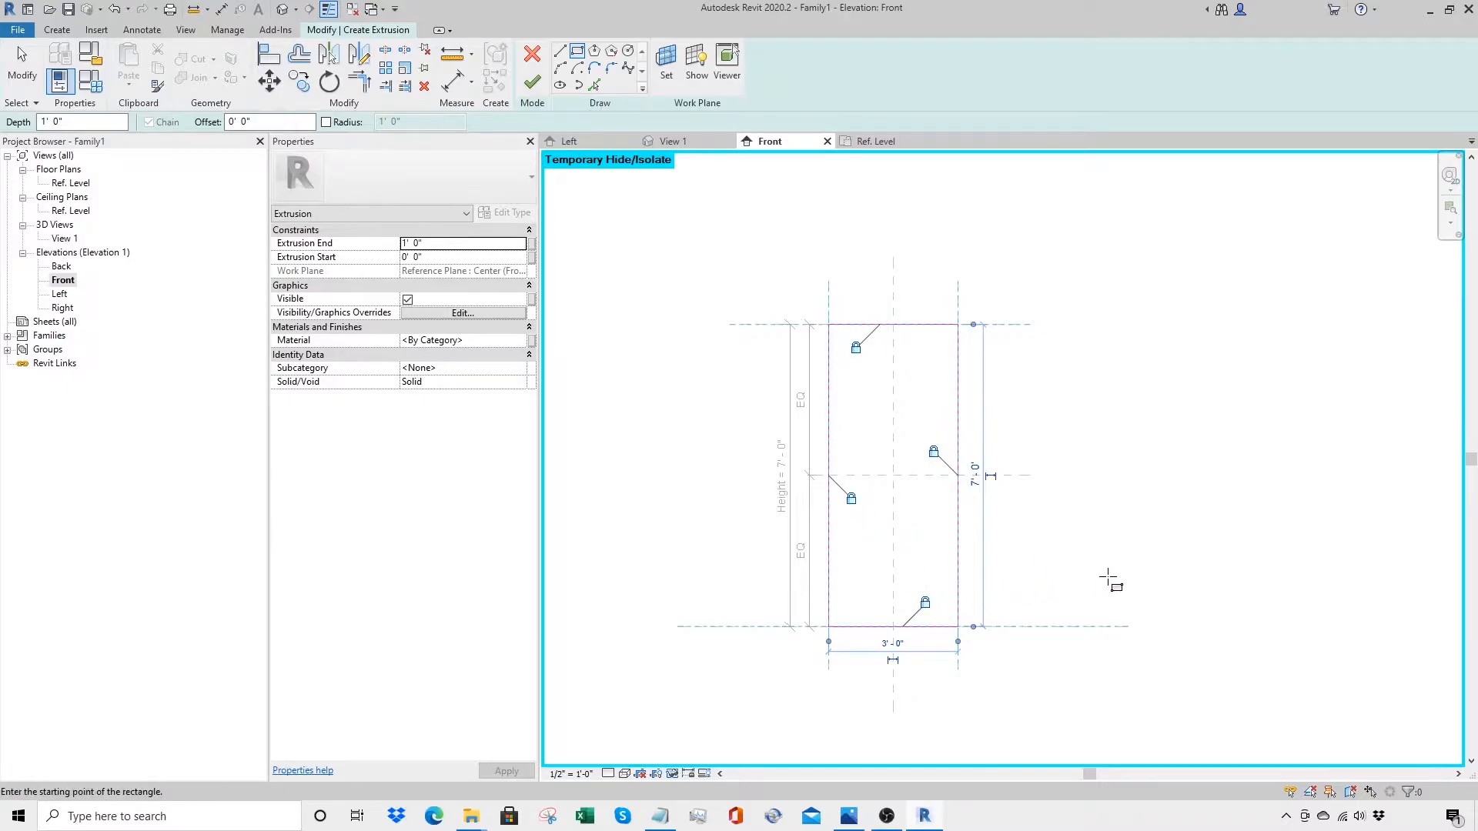
{"action": "left_click", "coordinate": [532, 83]}
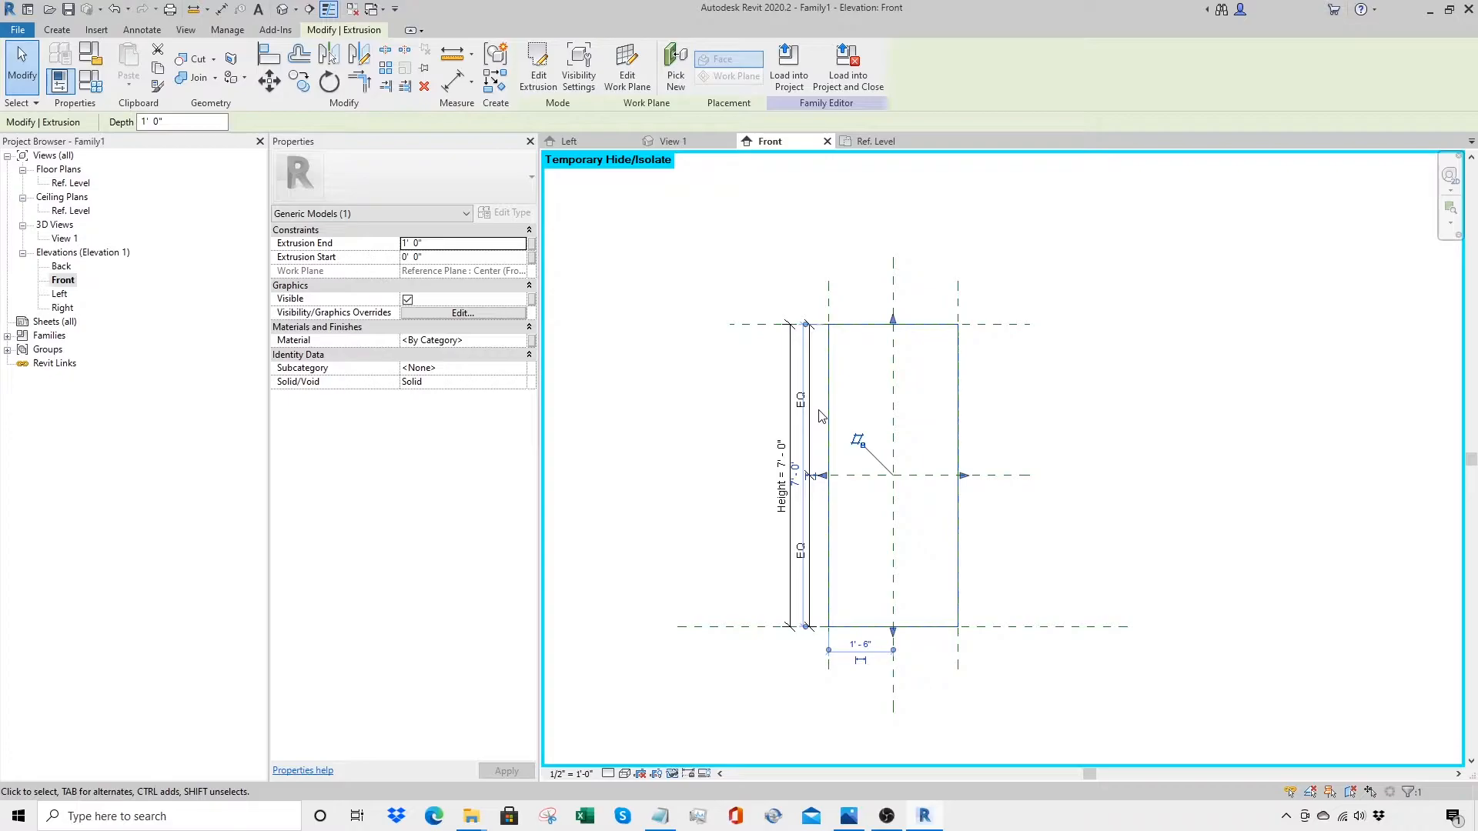
Step: Temporarily hide the extrusion and draw Hidden Lines [projection] symbolic lines from the right corners to the midpoint of the left side
{"action": "left_click", "coordinate": [672, 774]}
{"action": "left_click", "coordinate": [711, 734]}
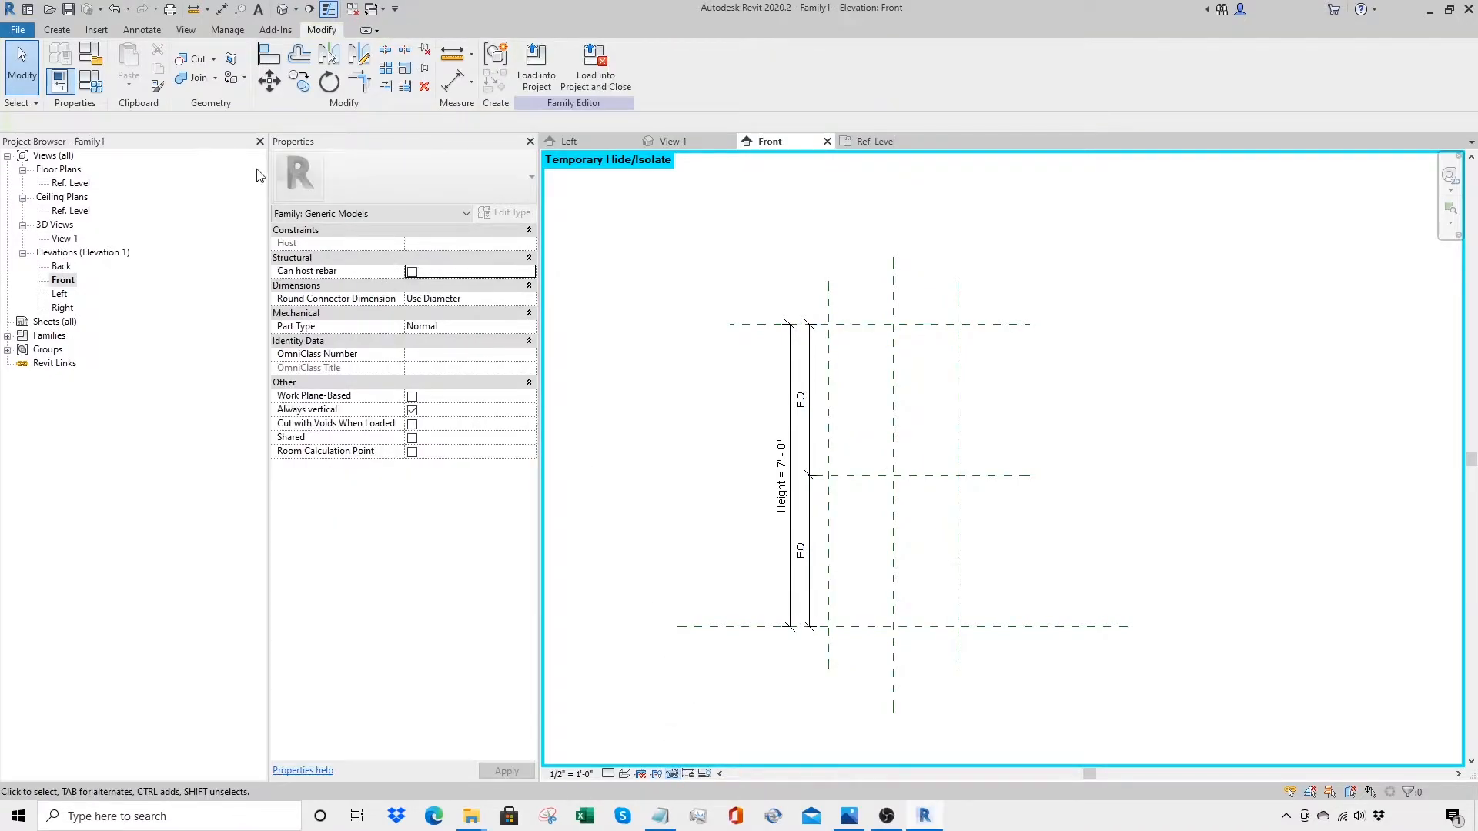
{"action": "left_click", "coordinate": [143, 29]}
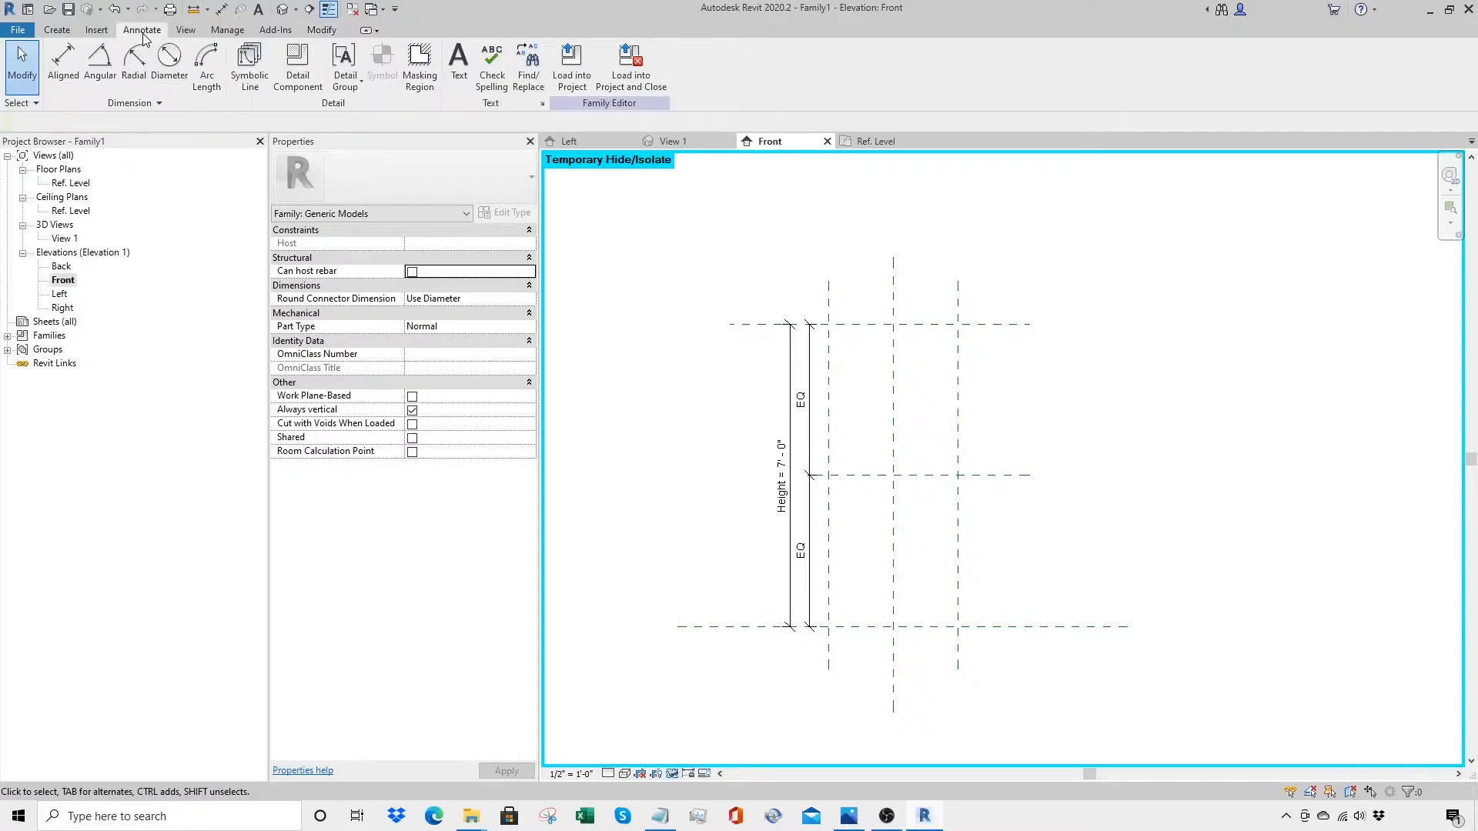
{"action": "left_click", "coordinate": [250, 66]}
{"action": "left_click", "coordinate": [730, 77]}
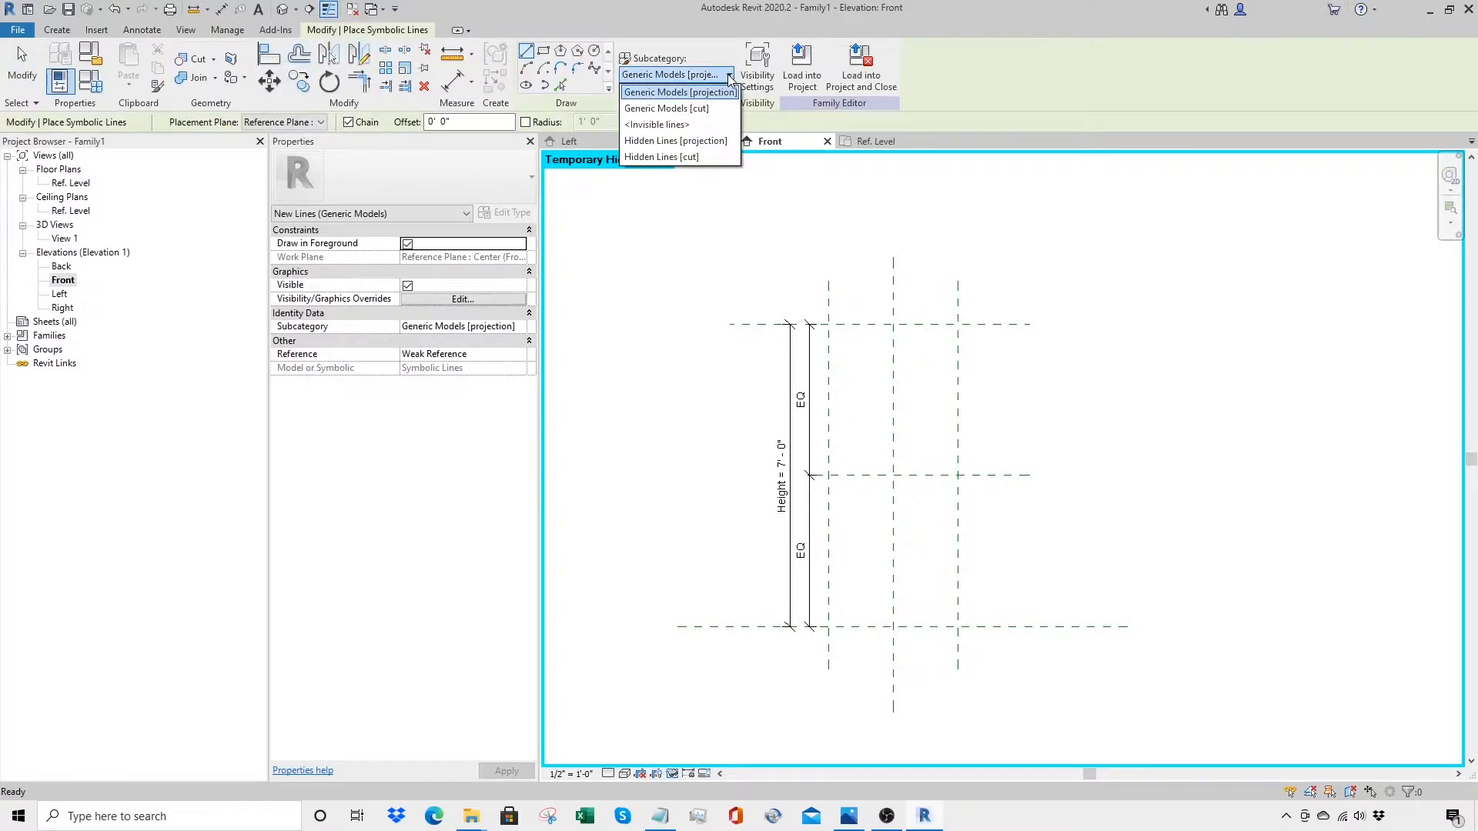
{"action": "left_click", "coordinate": [697, 143]}
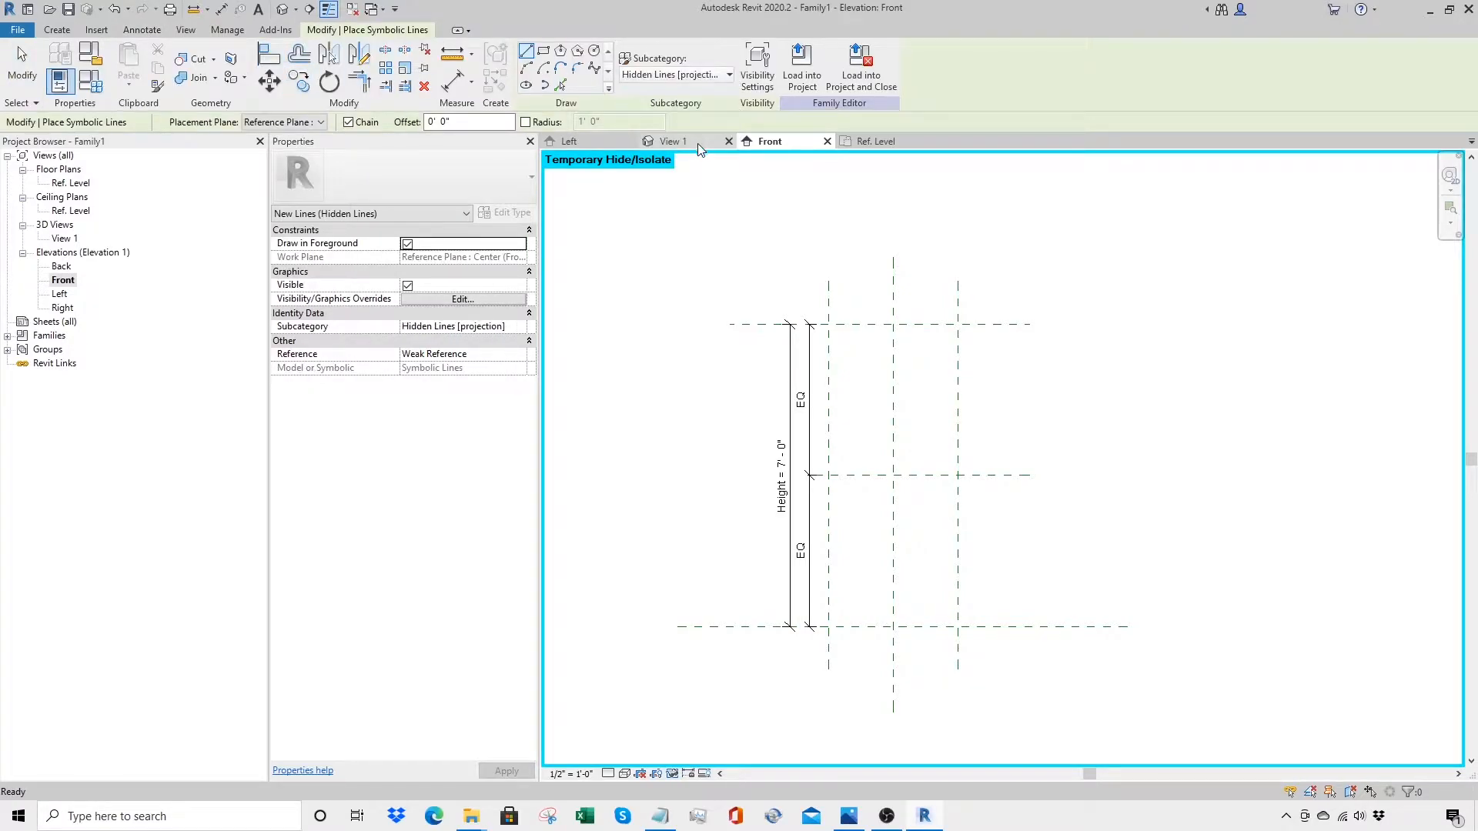
{"action": "left_click", "coordinate": [958, 324]}
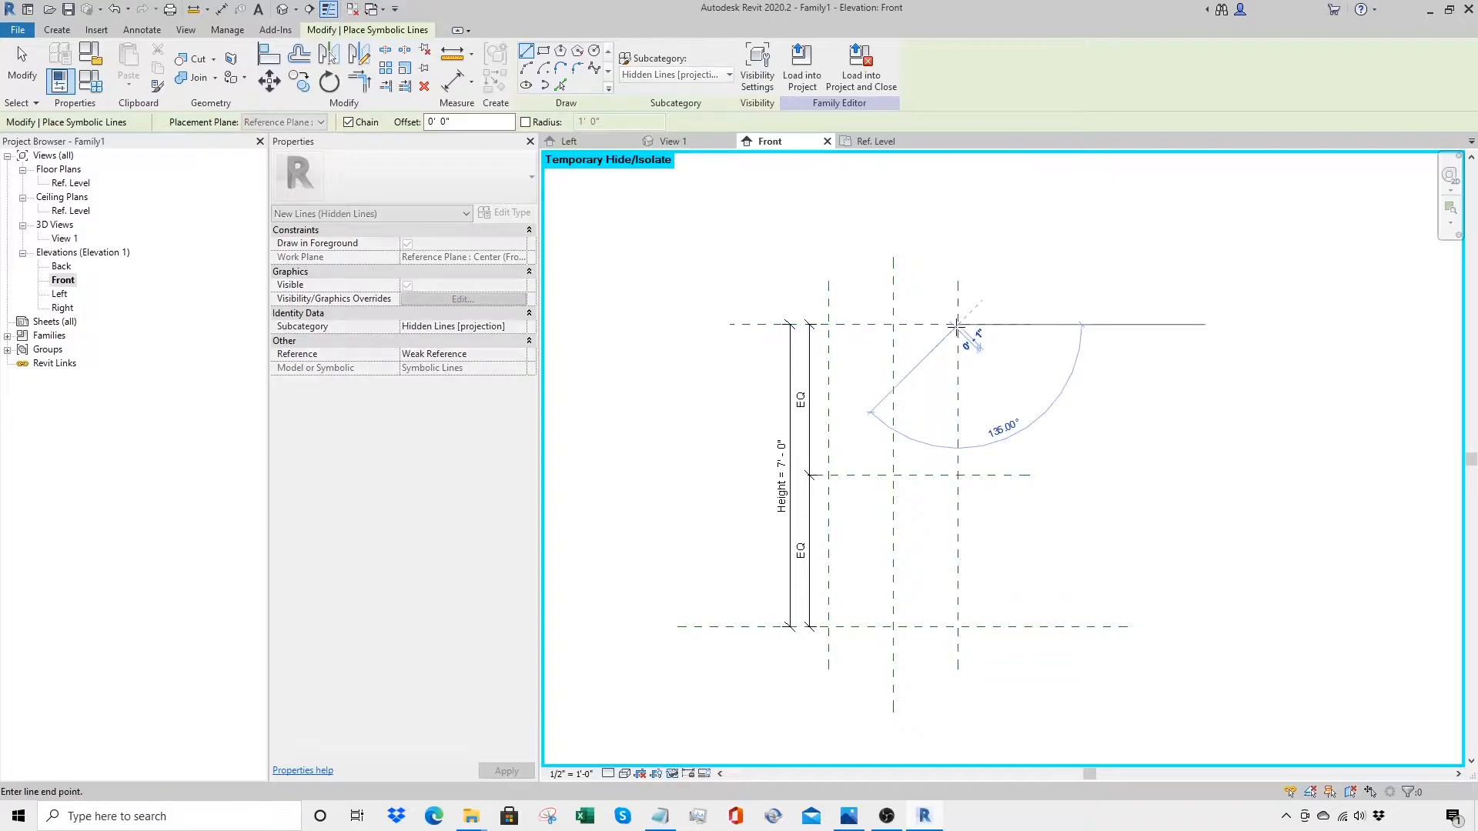
{"action": "left_click", "coordinate": [829, 475]}
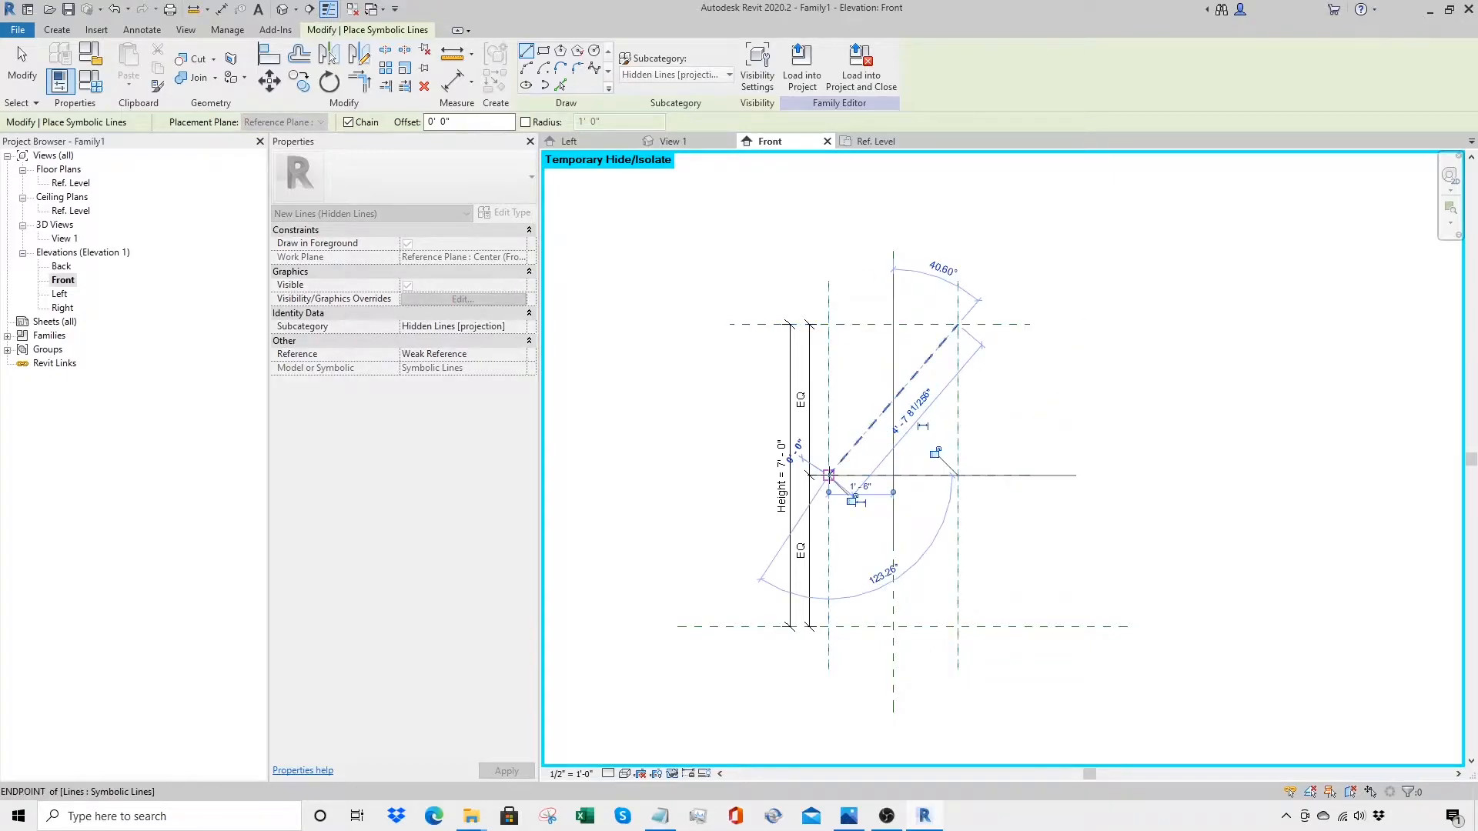
{"action": "left_click", "coordinate": [955, 623]}
{"action": "key", "text": "Escape"}
Step: In the Ref. Level floor plan, name the upper thickness reference plane "fo panel ext" and the lower one "fo panel int"
{"action": "double_click", "coordinate": [77, 183]}
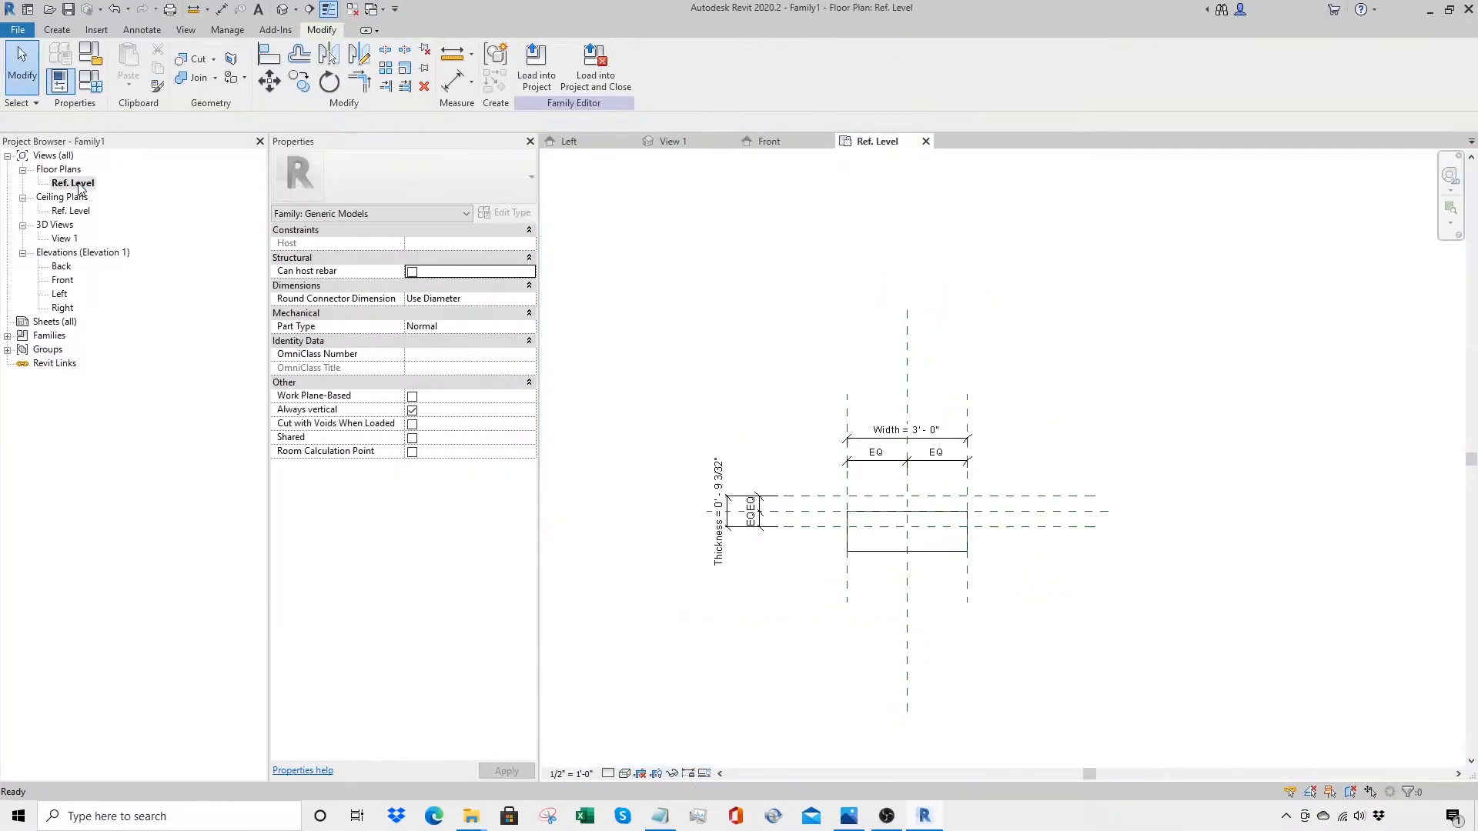
{"action": "scroll", "coordinate": [824, 502], "scroll_direction": "up", "scroll_amount": 3}
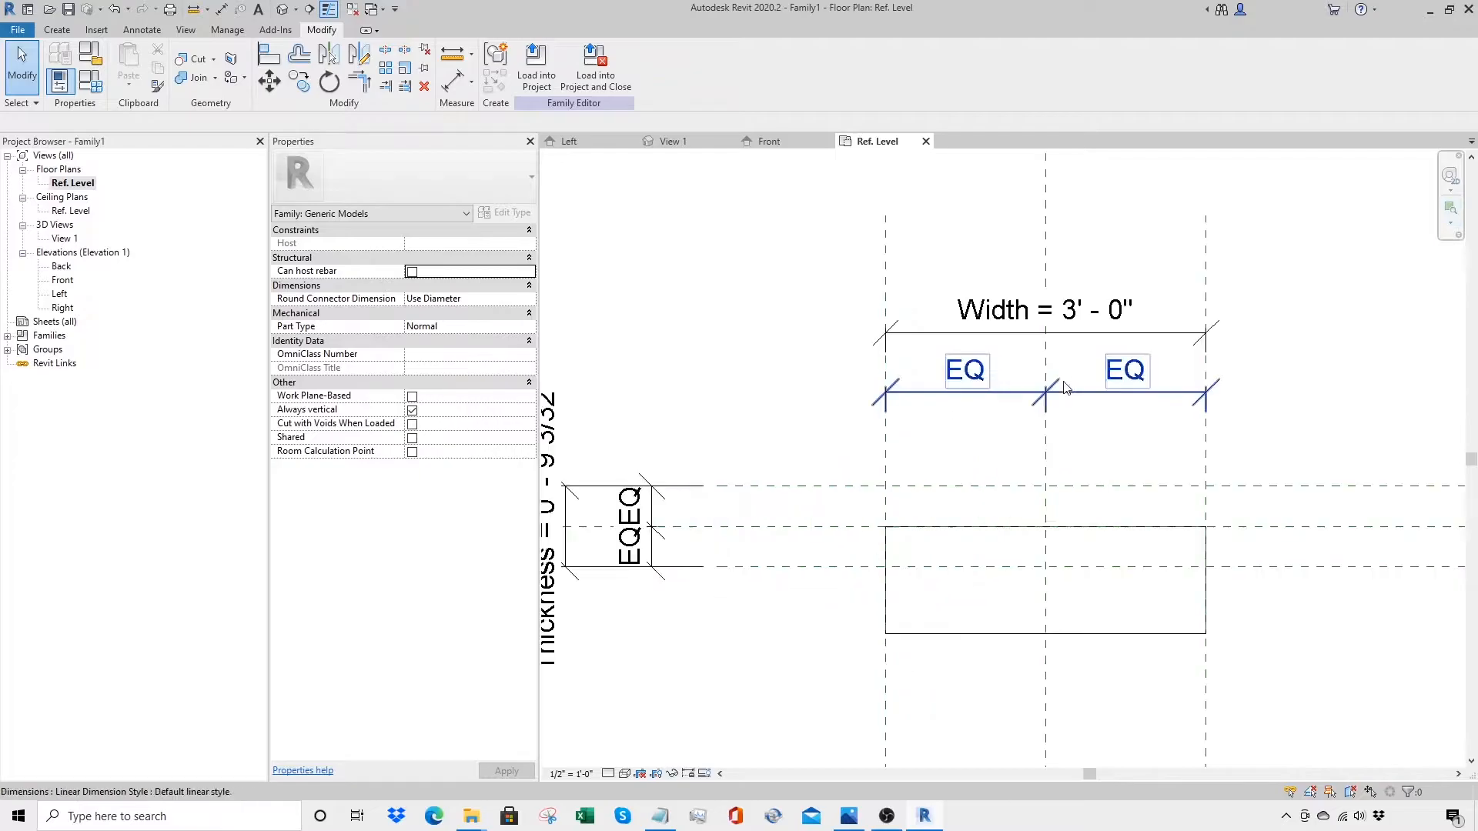
{"action": "left_click", "coordinate": [986, 491]}
{"action": "left_click", "coordinate": [747, 493]}
{"action": "type", "text": "fo "}
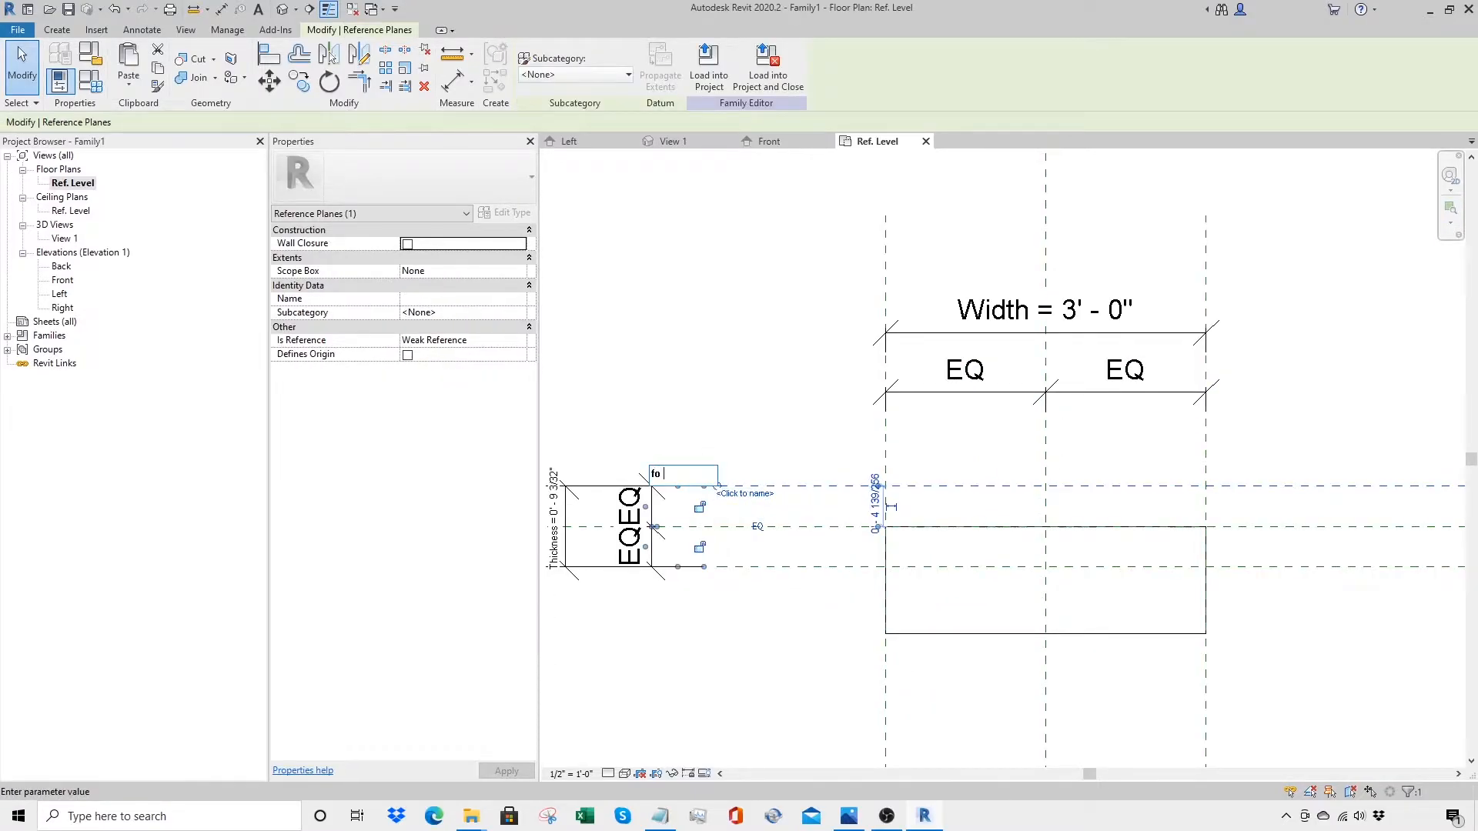
{"action": "type", "text": "panel ext"}
{"action": "key", "text": "Return"}
{"action": "left_click", "coordinate": [758, 567]}
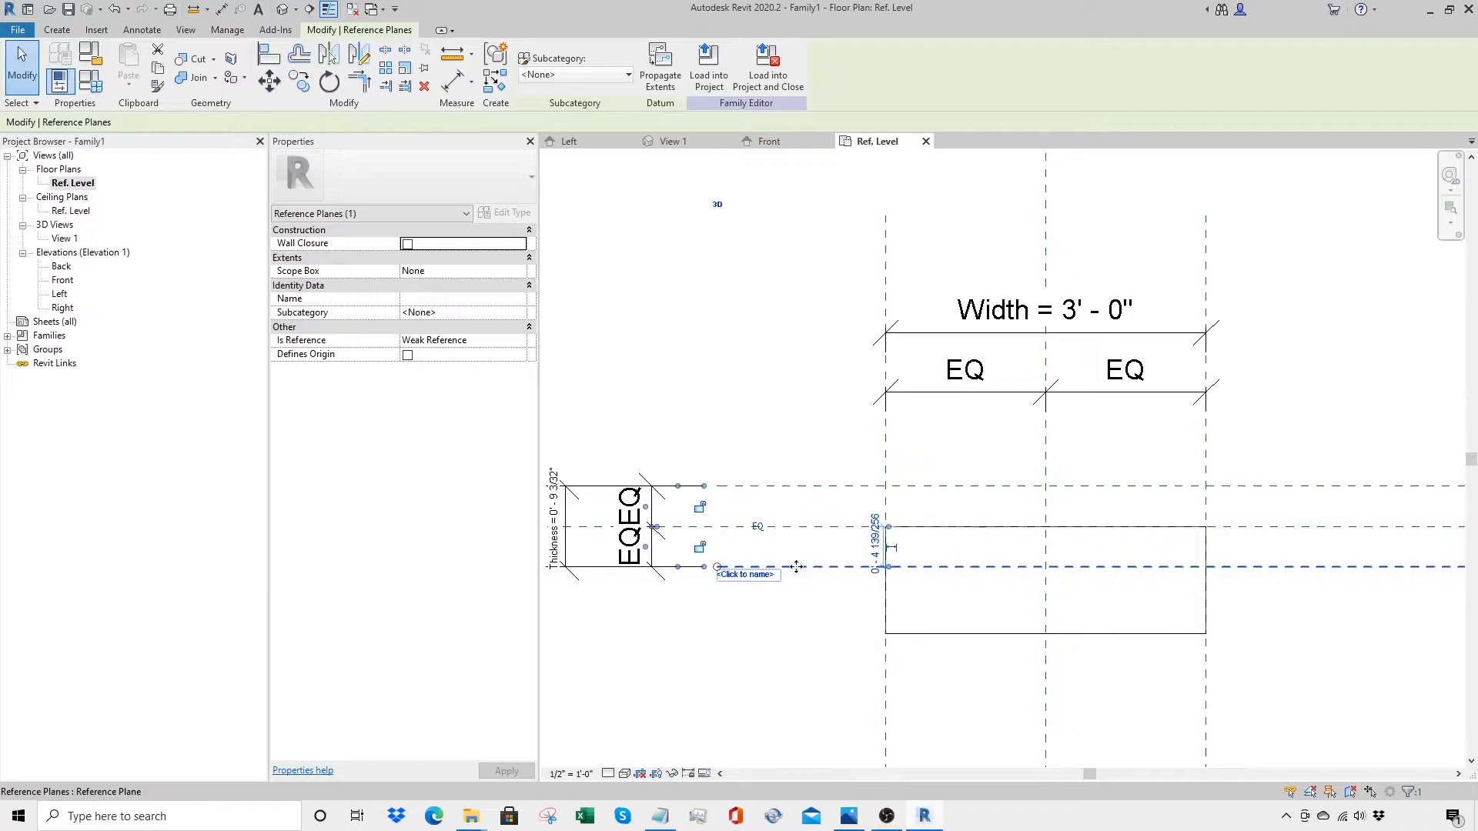
{"action": "left_click", "coordinate": [750, 575]}
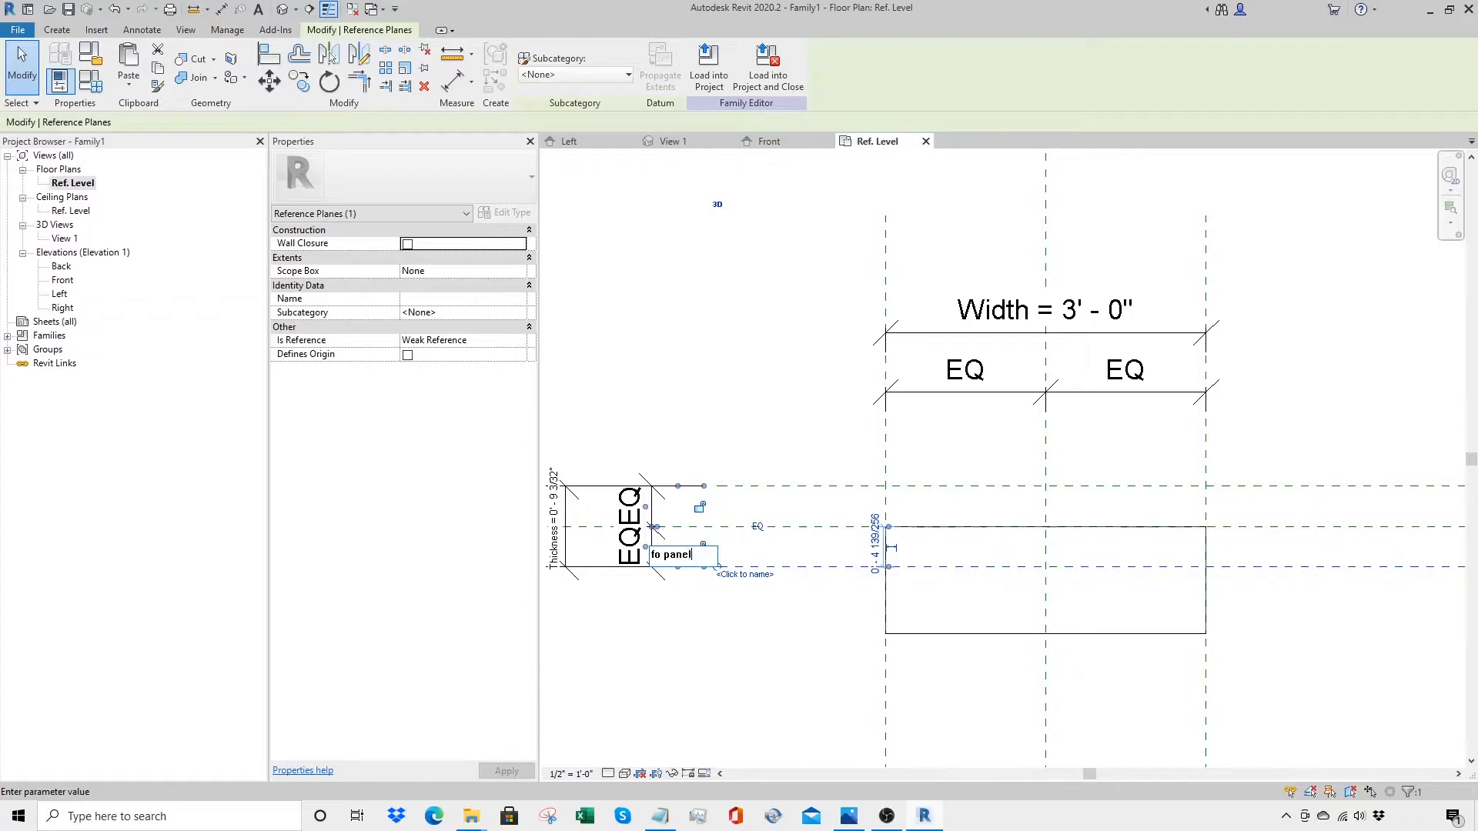
{"action": "key", "text": "Return"}
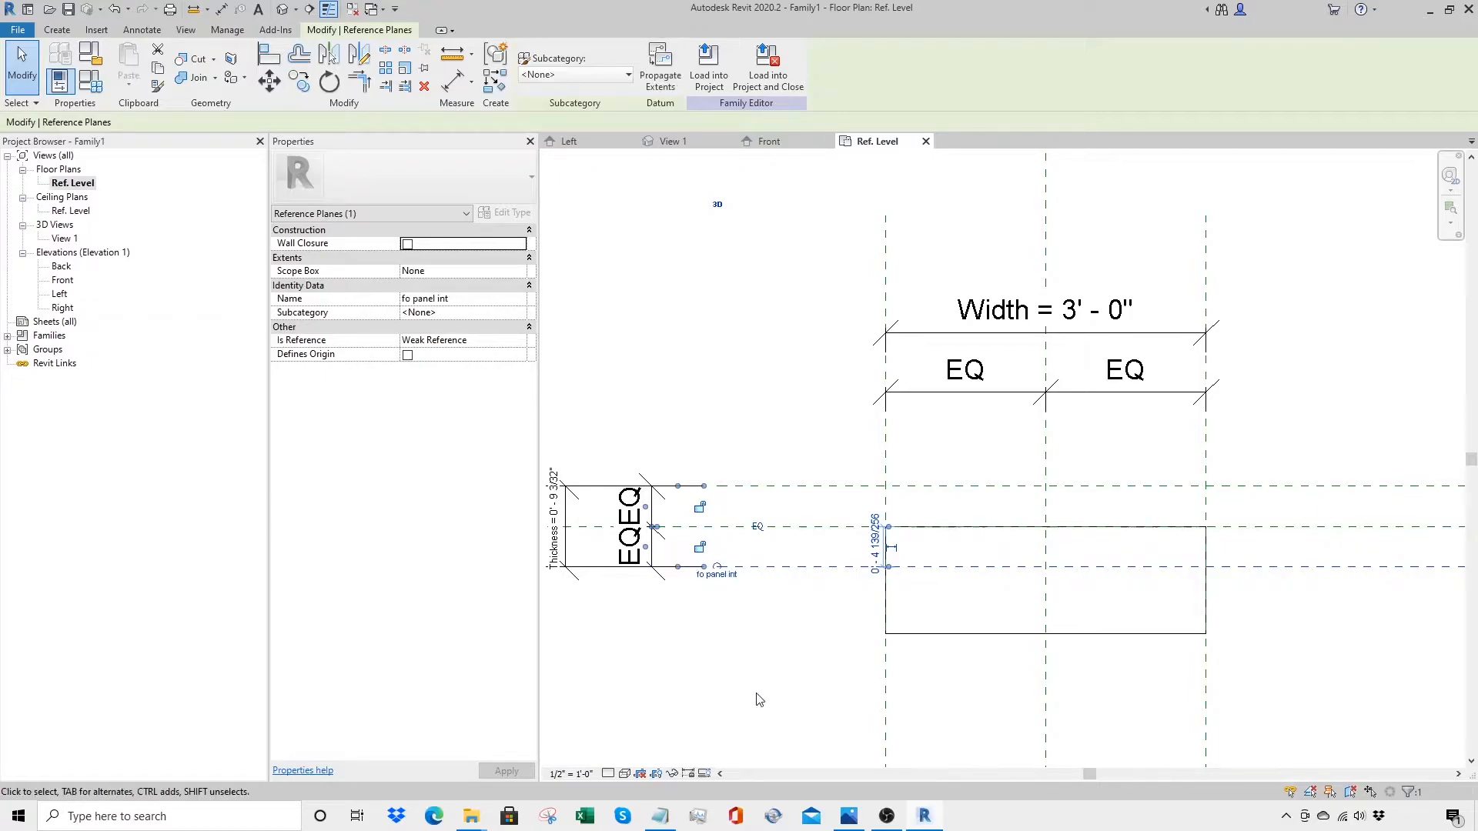
Step: Stretch the extrusion's two long faces to the fo panel ext and fo panel int reference planes and lock them
{"action": "left_click", "coordinate": [1024, 526]}
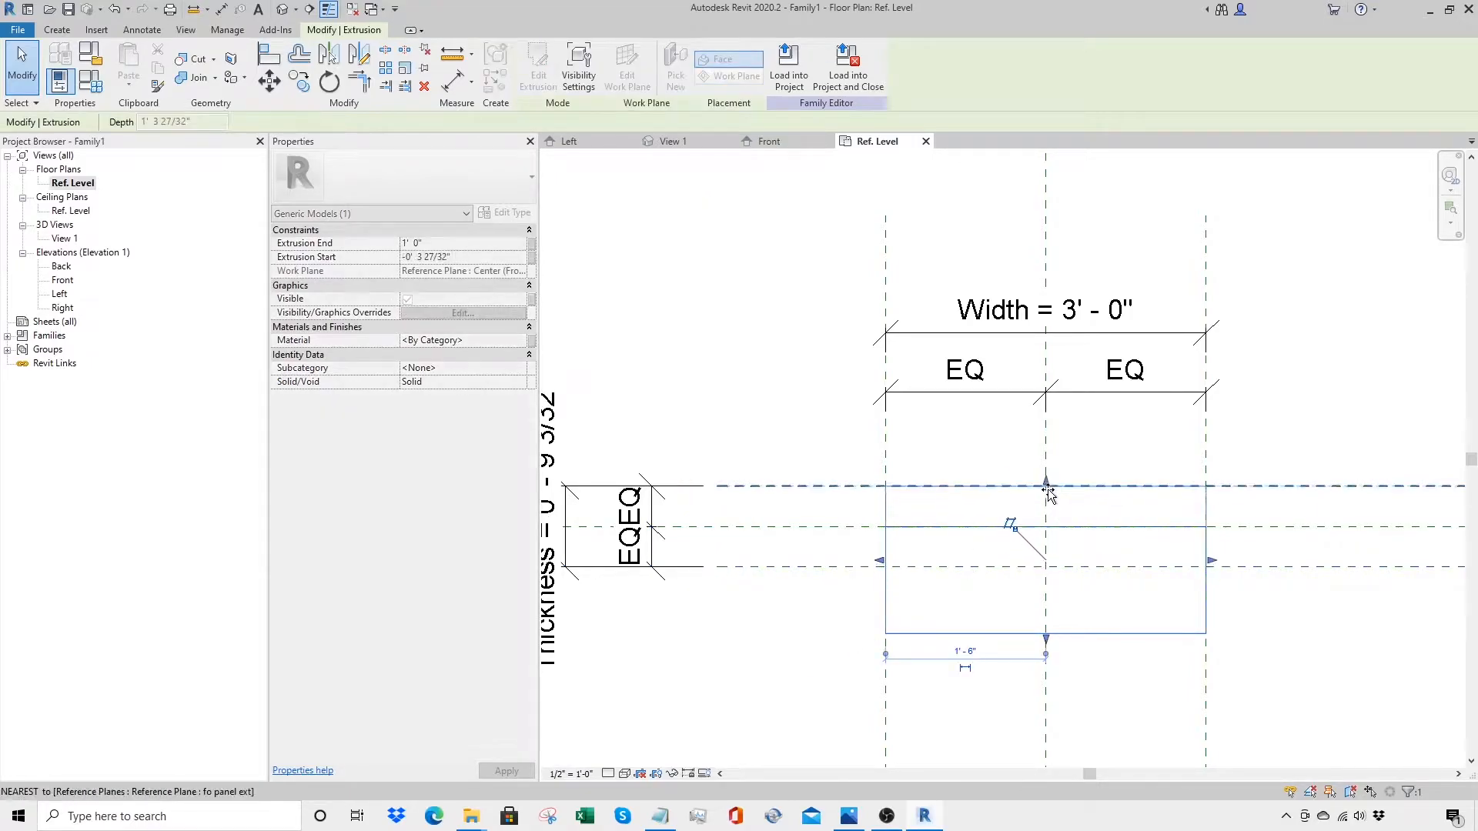
{"action": "left_click_drag", "start_coordinate": [1048, 640], "coordinate": [1066, 585]}
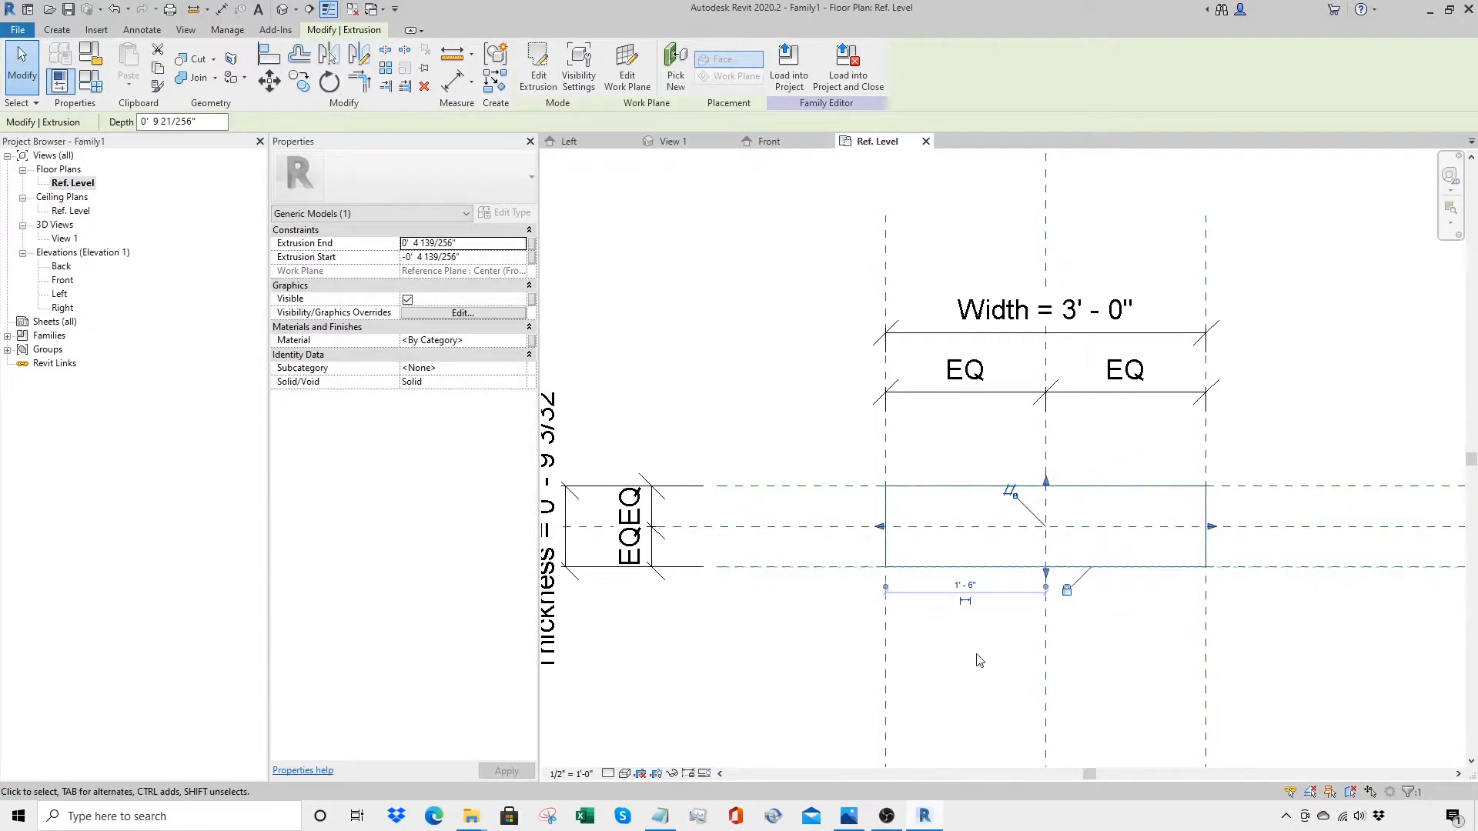
Step: Set the family's Thickness parameter to 1.5" and apply the change to the model
{"action": "left_click", "coordinate": [90, 80]}
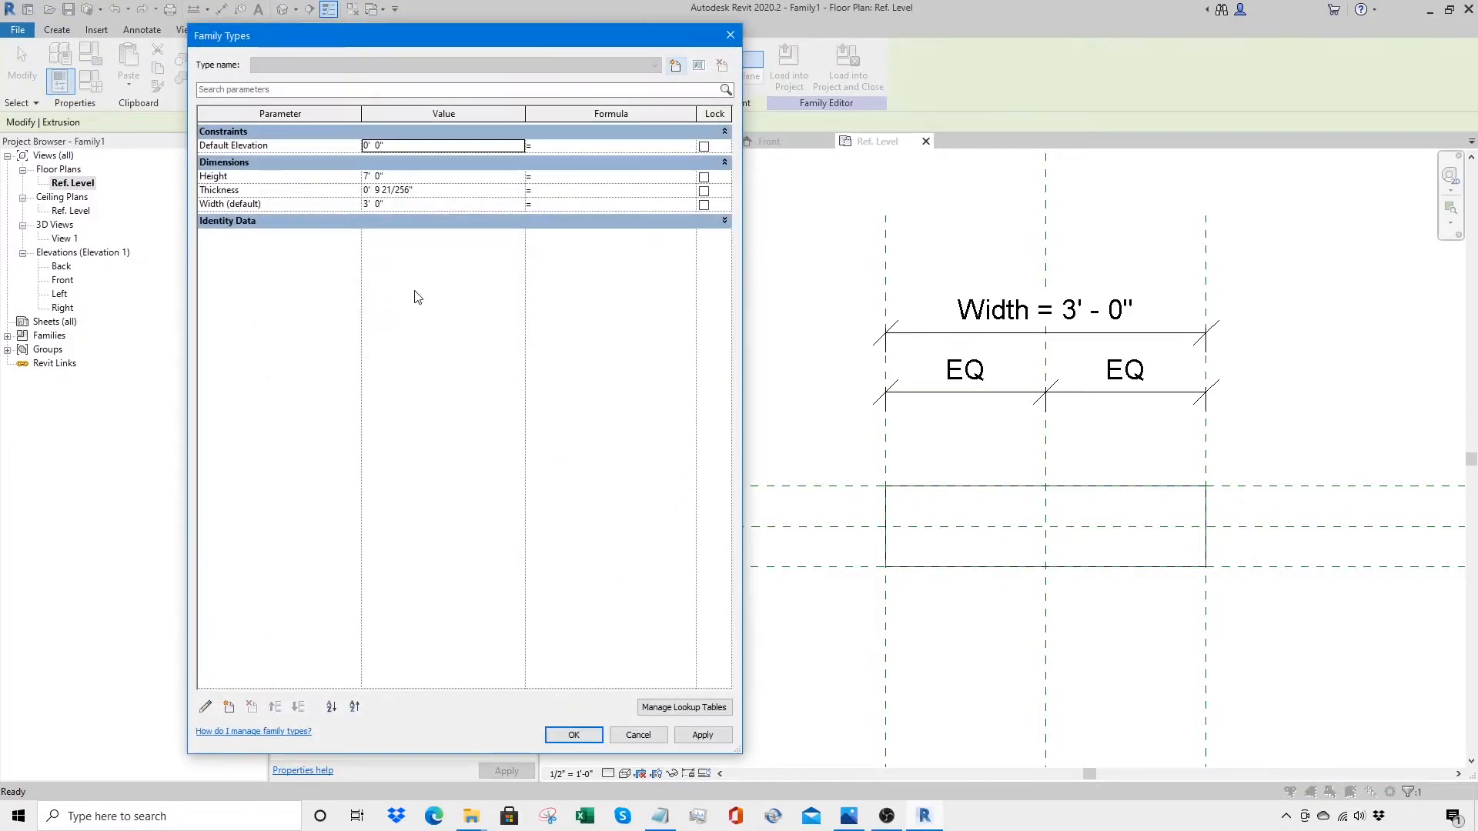
{"action": "left_click", "coordinate": [408, 189]}
{"action": "left_click_drag", "start_coordinate": [409, 188], "coordinate": [322, 196]}
{"action": "type", "text": "1.5"}
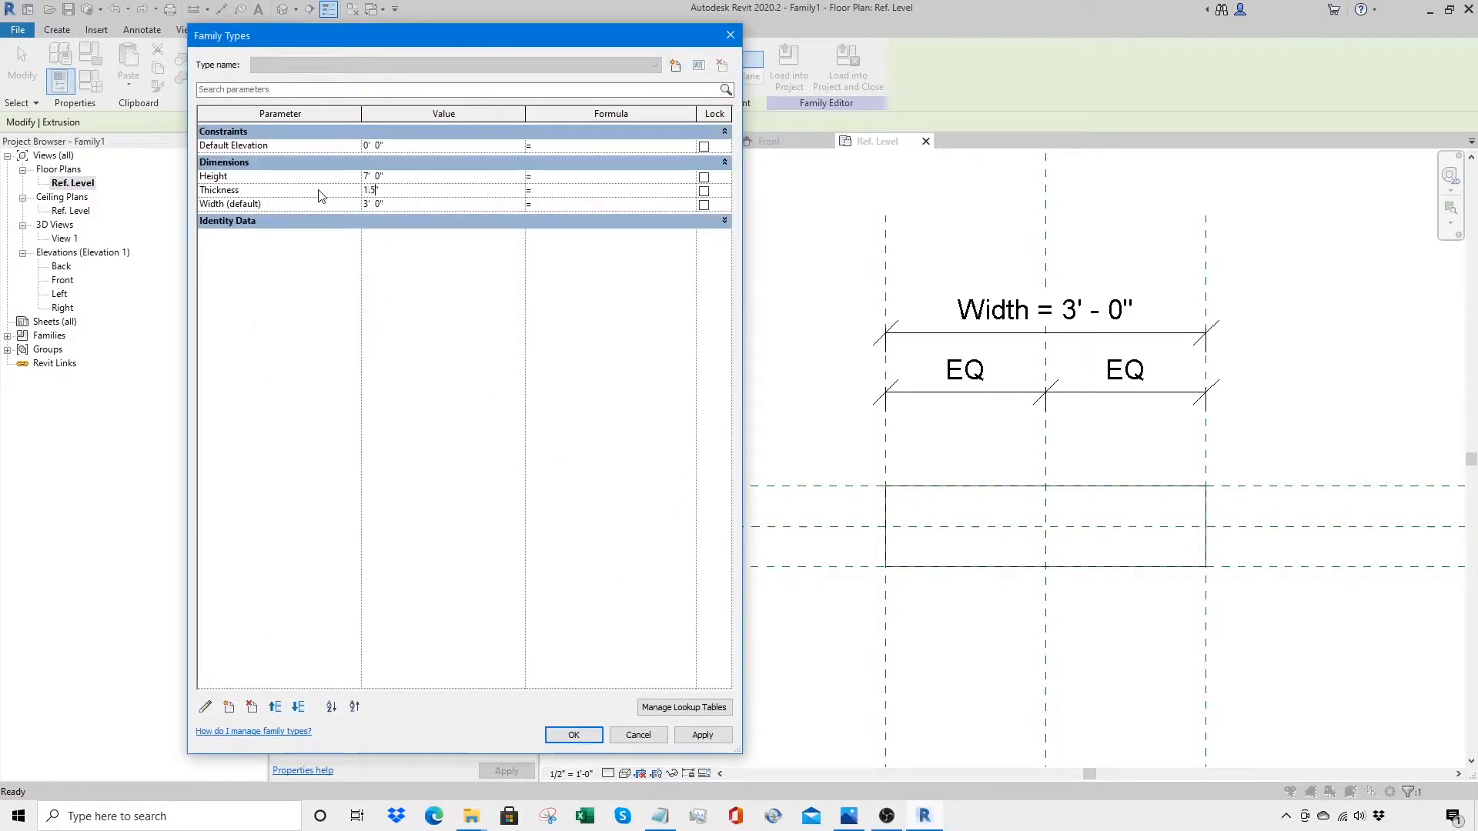
{"action": "left_click", "coordinate": [414, 291]}
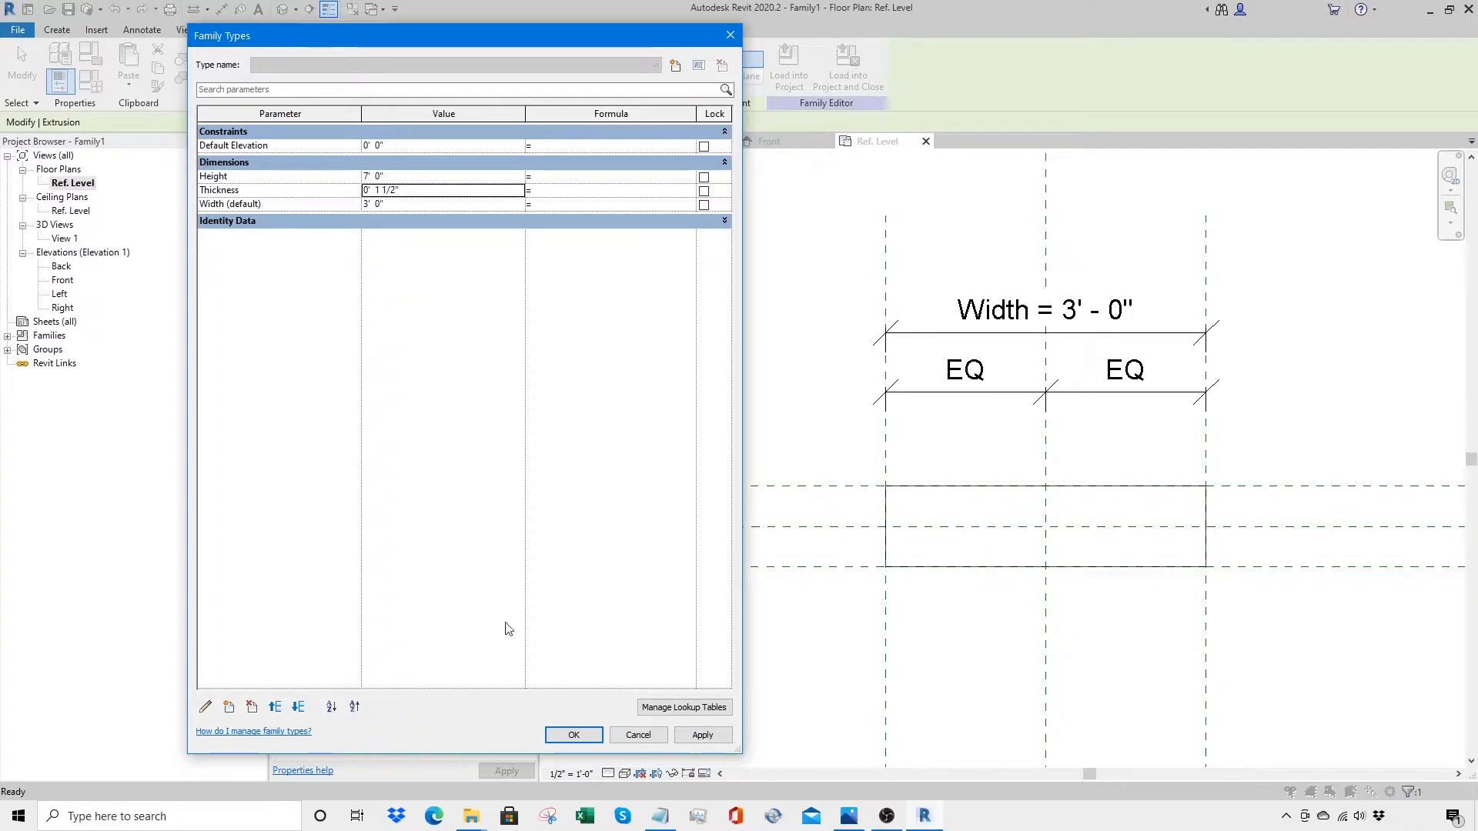
{"action": "left_click", "coordinate": [558, 733]}
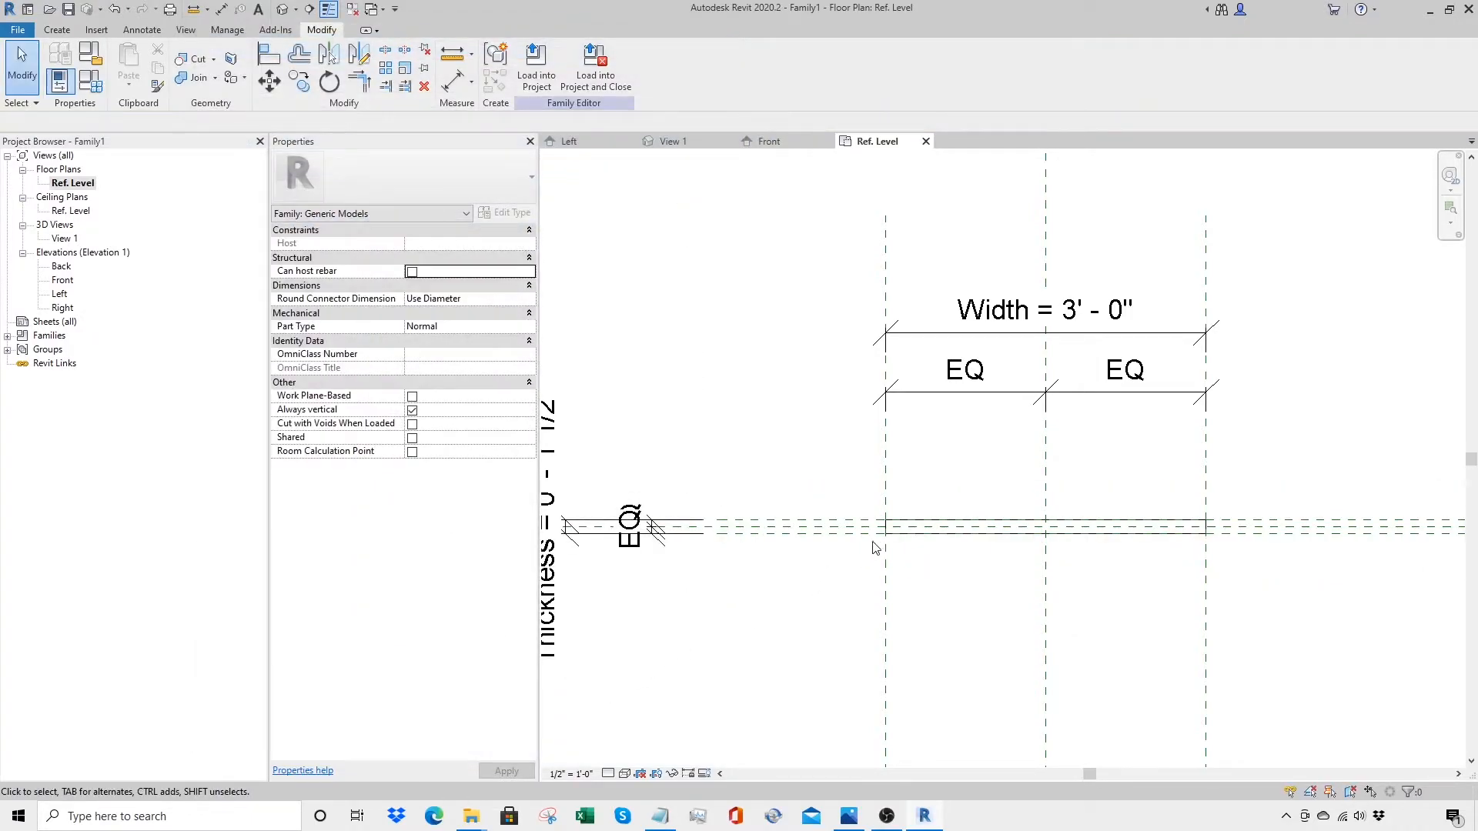
Step: Reorder the family's dimension parameters so that Width comes directly before Thickness
{"action": "left_click", "coordinate": [60, 81]}
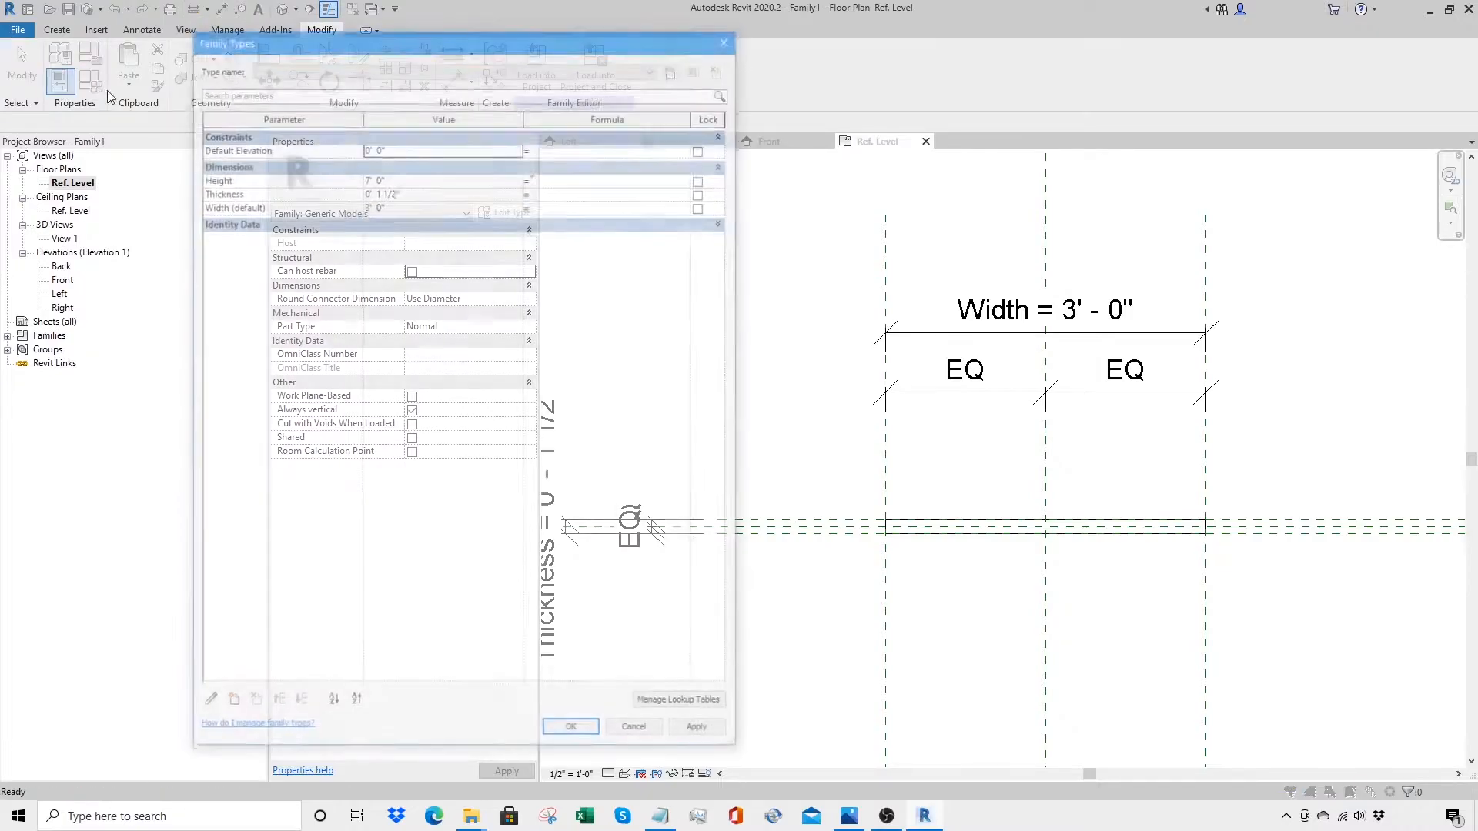
{"action": "left_click", "coordinate": [274, 204]}
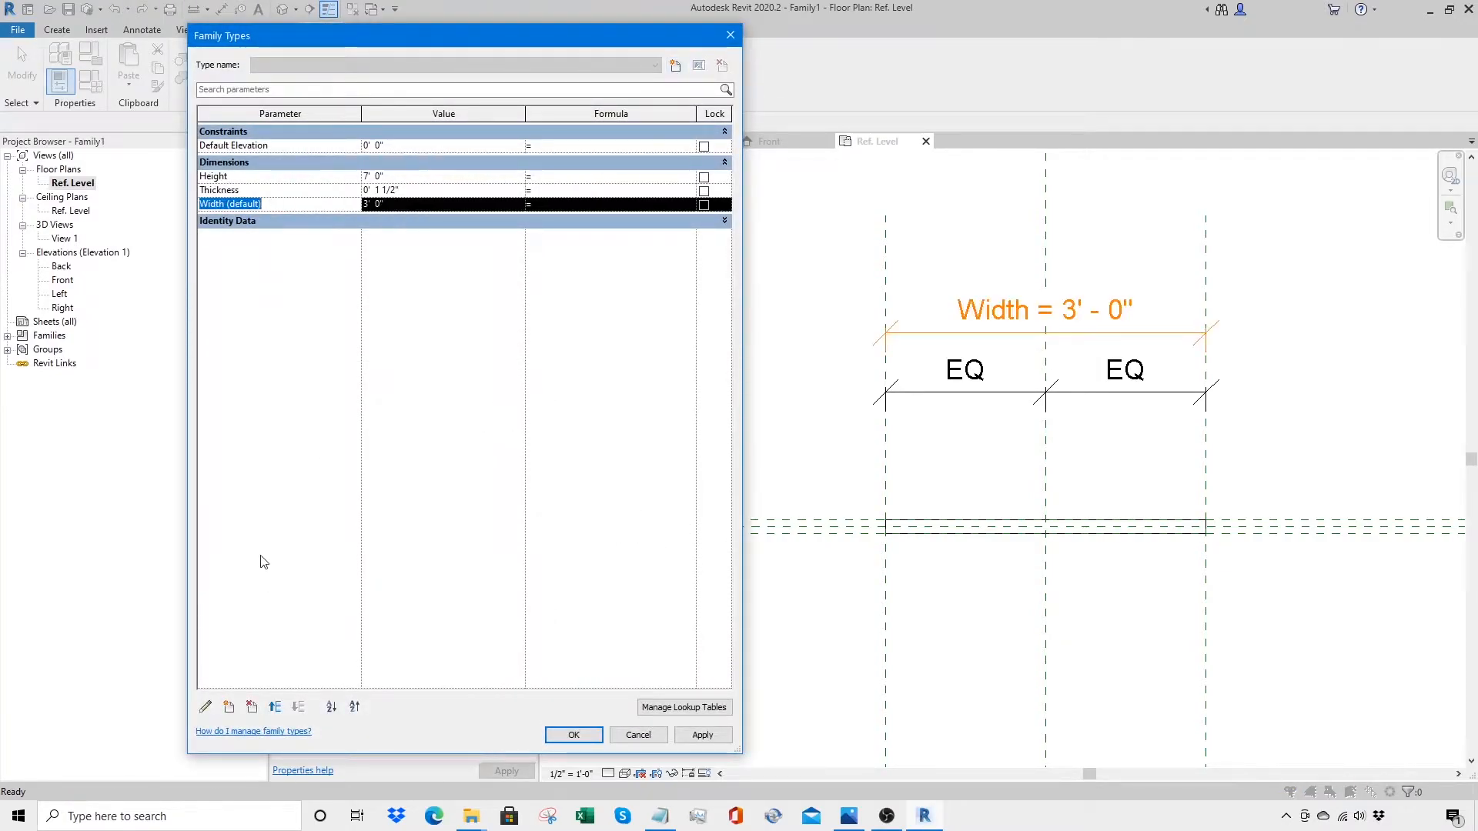
{"action": "left_click", "coordinate": [275, 707]}
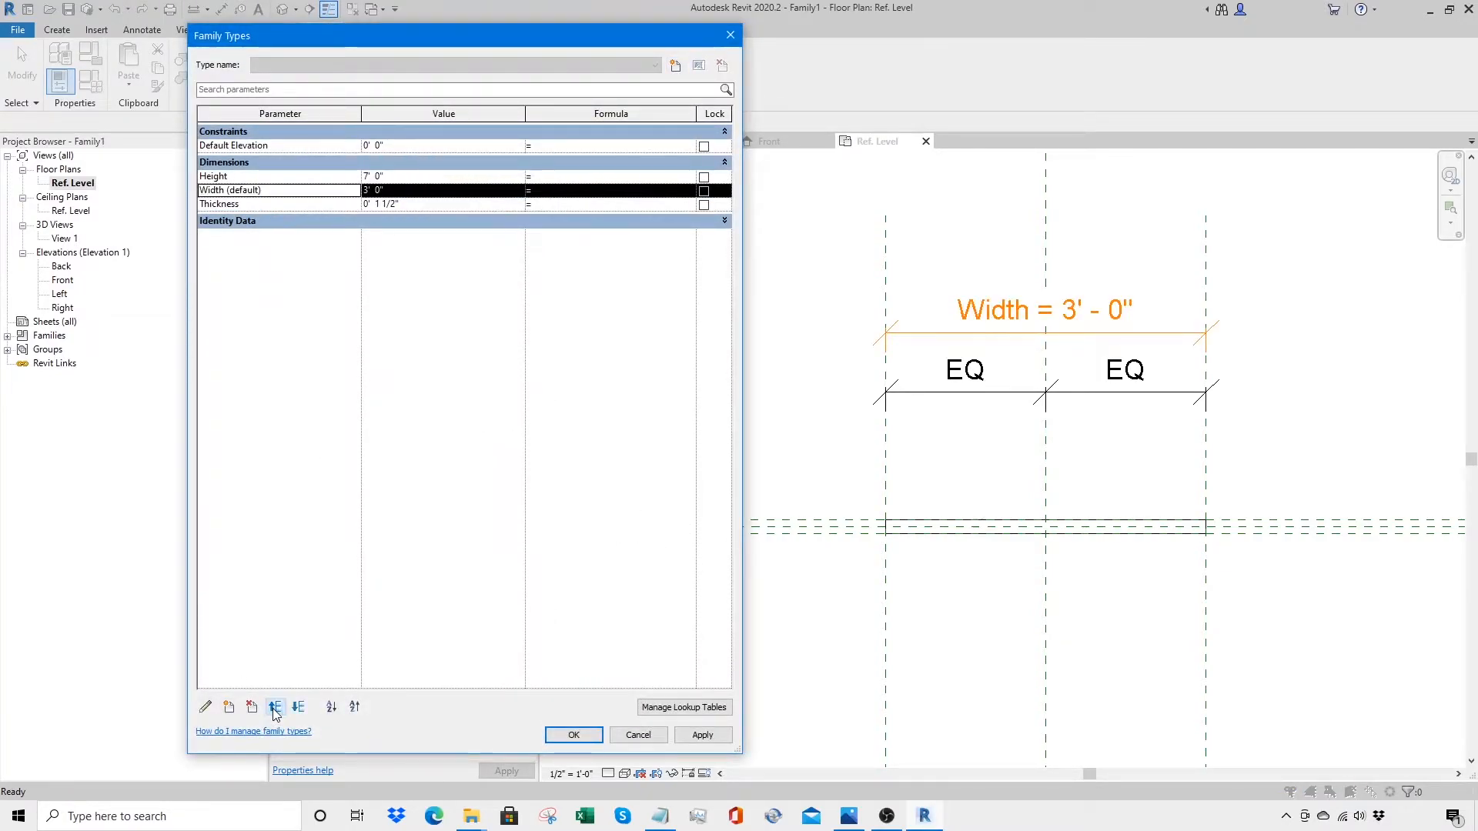
Step: Move Width above Height in the family's dimension parameters and make Height an instance parameter
{"action": "left_click", "coordinate": [275, 706]}
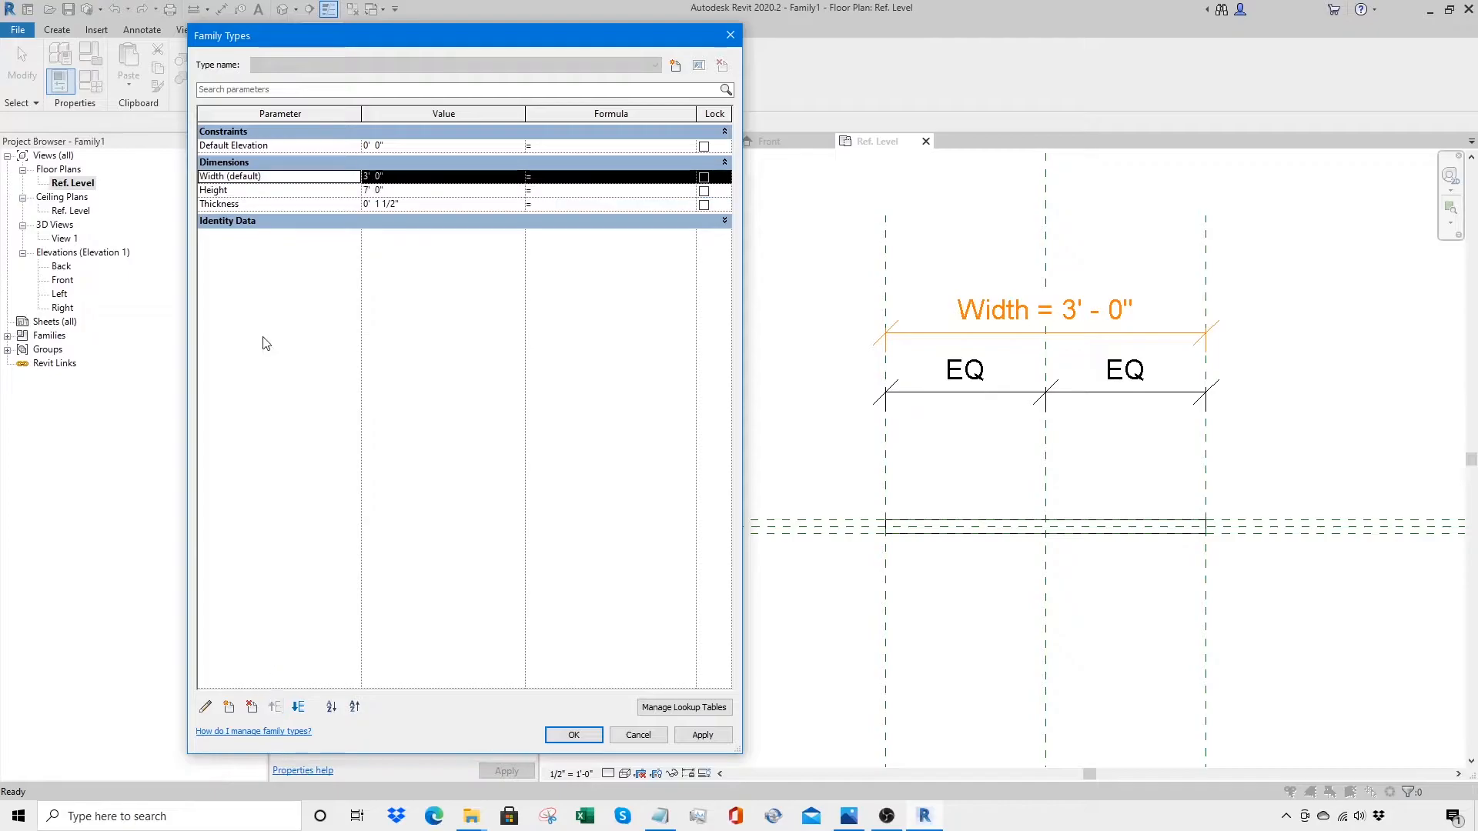
{"action": "left_click", "coordinate": [237, 192]}
{"action": "left_click", "coordinate": [237, 191]}
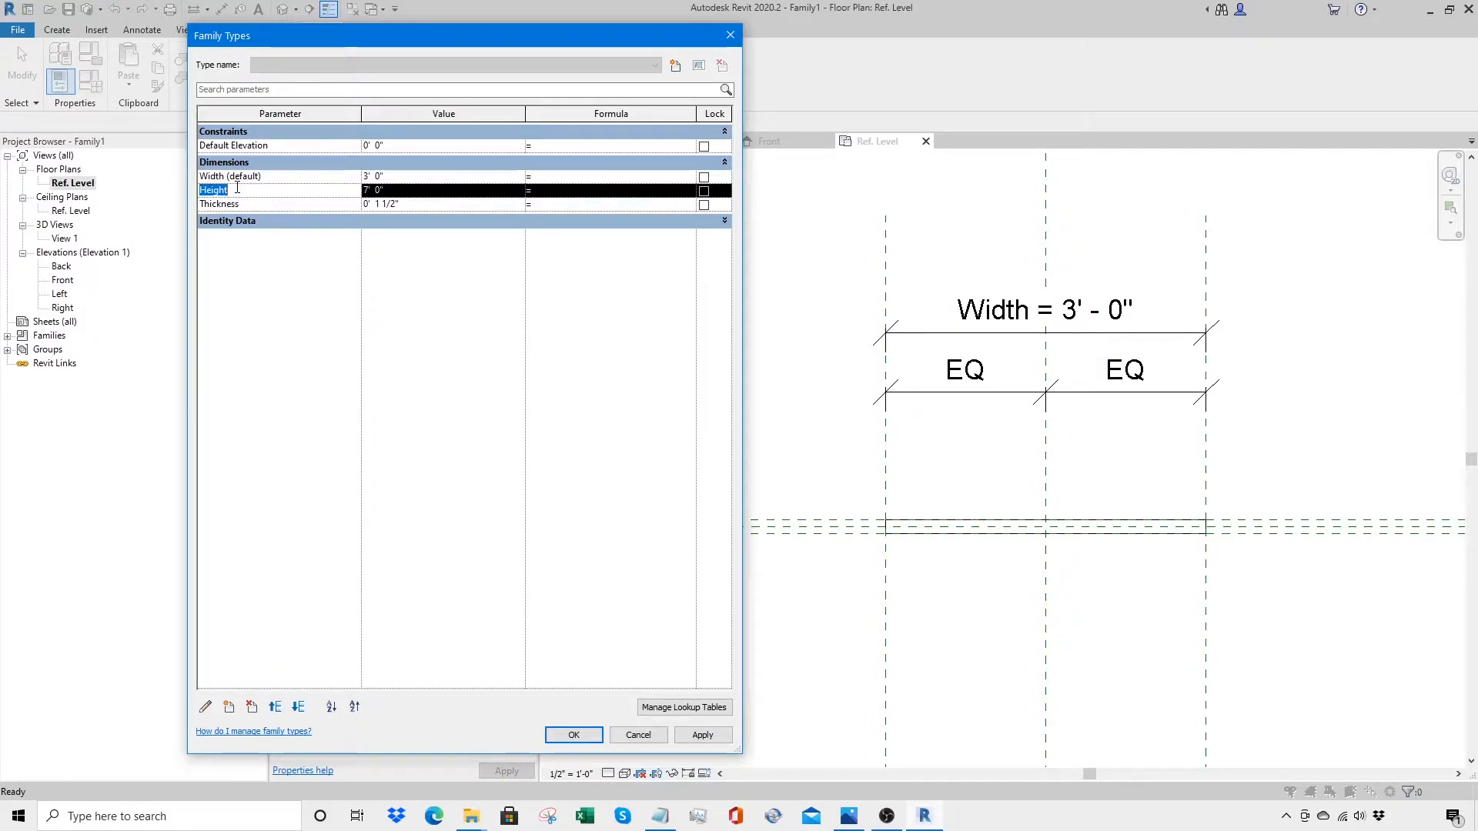
{"action": "left_click", "coordinate": [206, 706]}
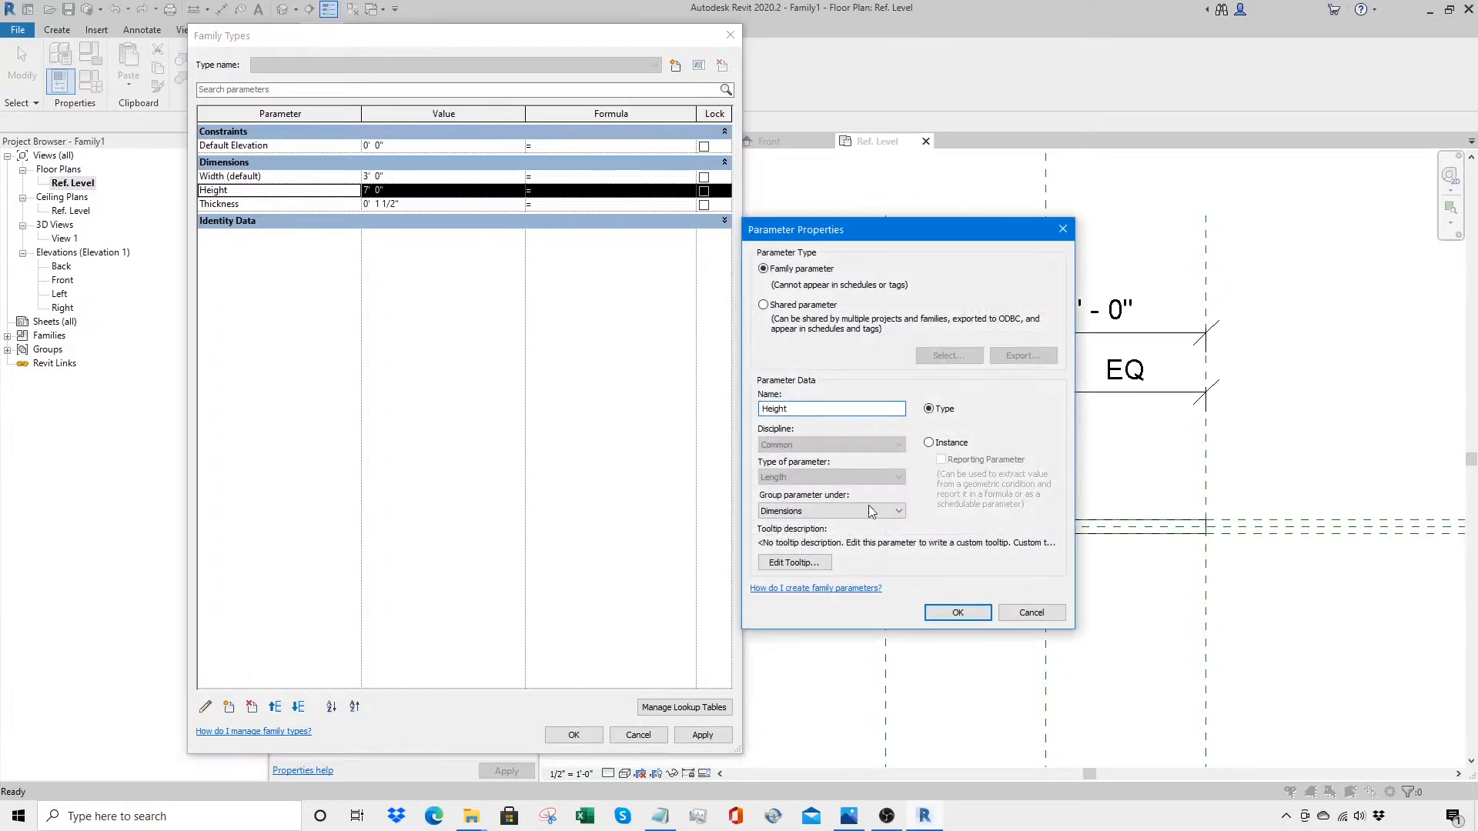
{"action": "left_click", "coordinate": [929, 442]}
{"action": "left_click", "coordinate": [958, 612]}
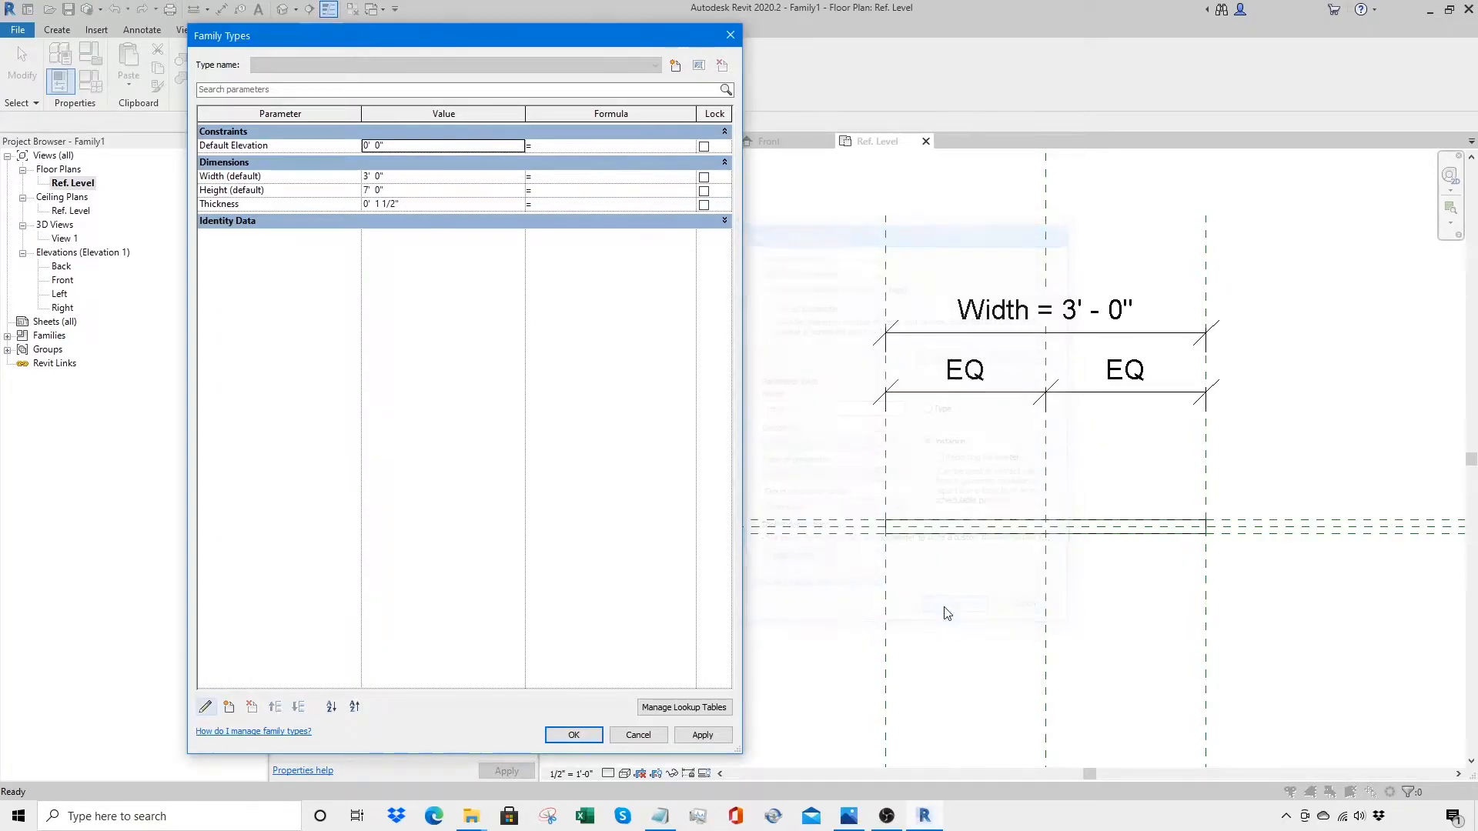
{"action": "left_click", "coordinate": [582, 740]}
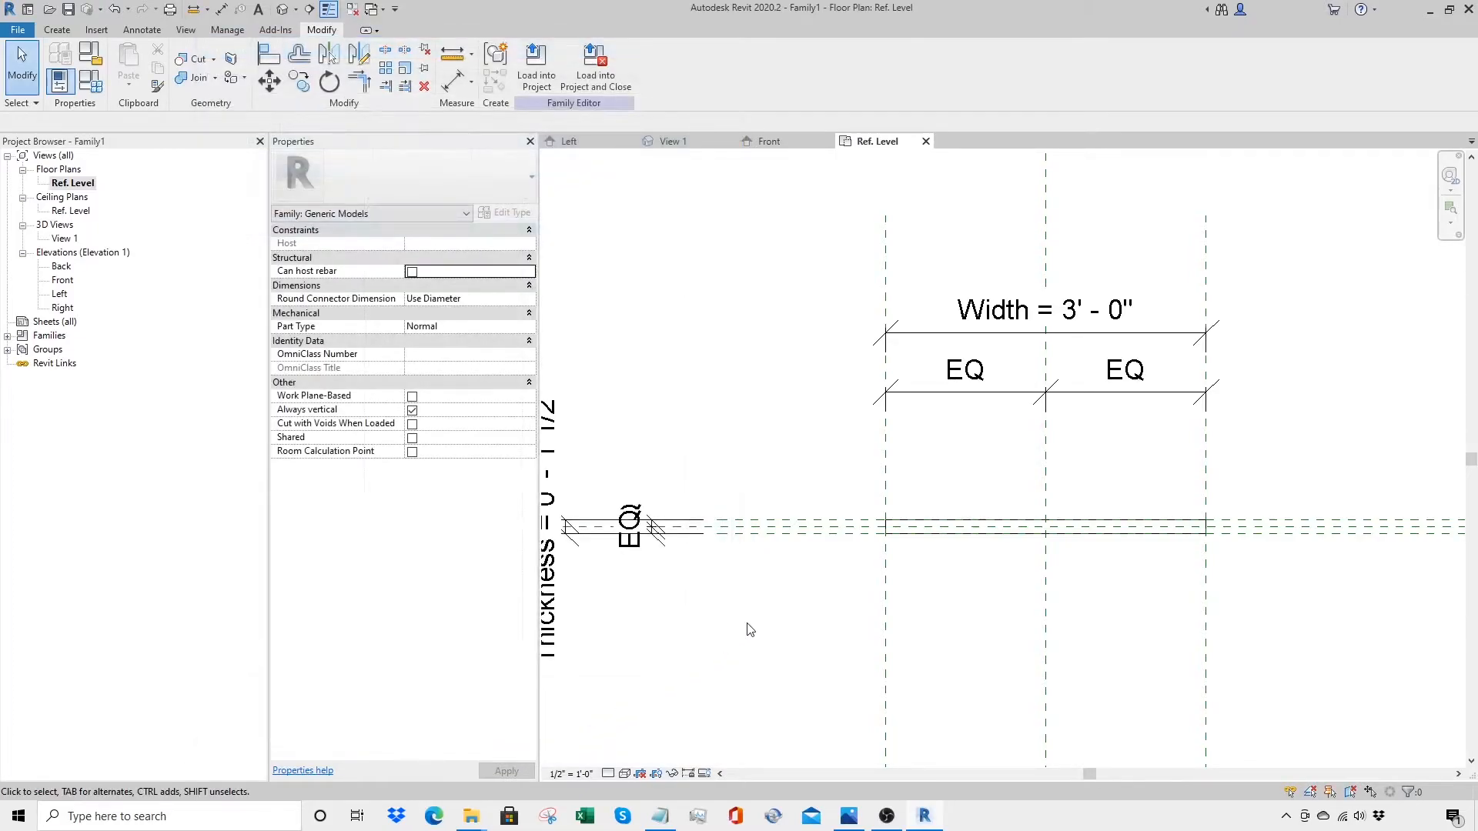
Step: Save the panel family as Door1 in the 30-DOOR and WINDOW Storefront Family Combined folder
{"action": "left_click", "coordinate": [69, 9]}
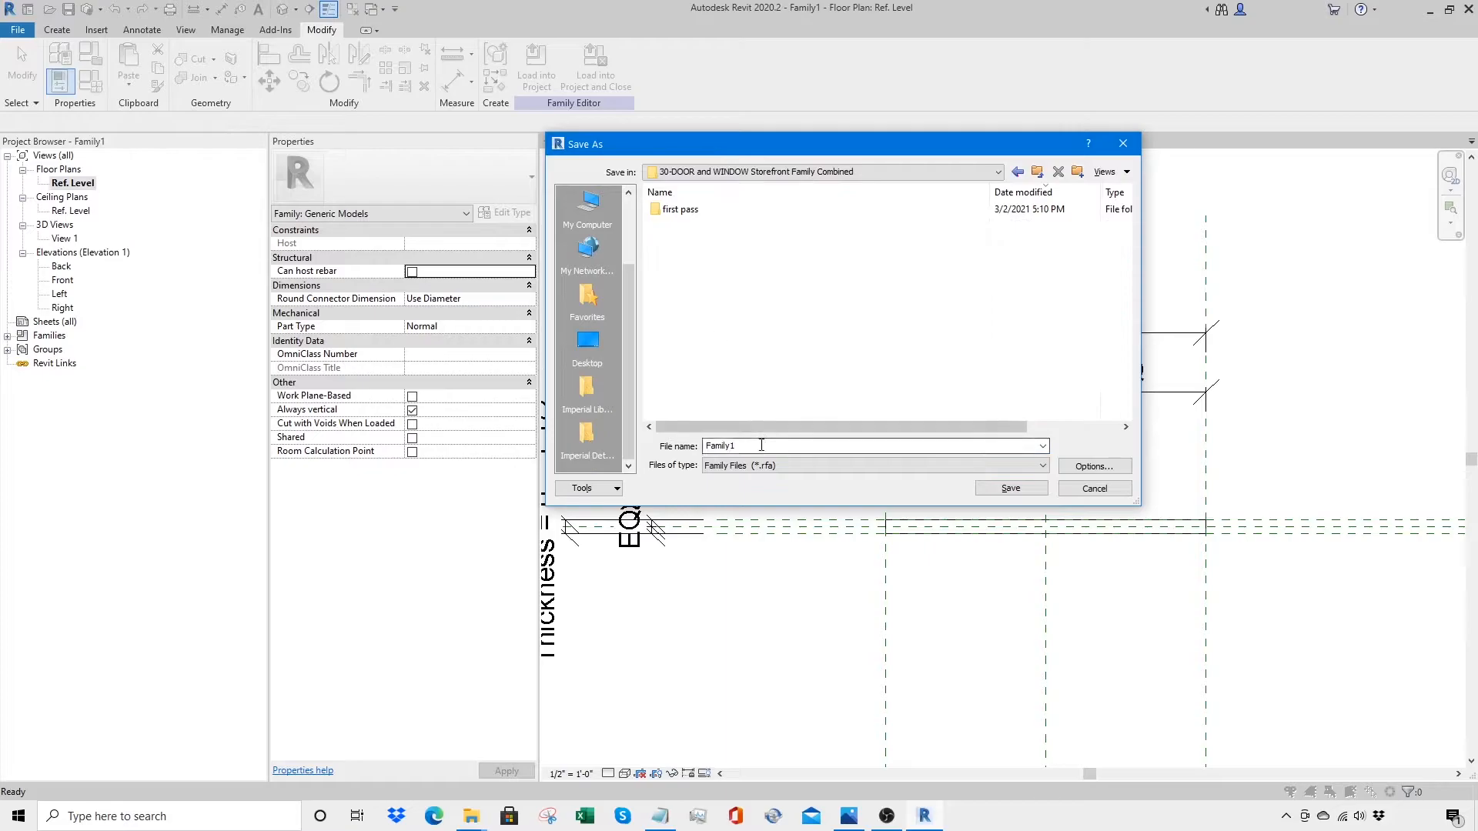
{"action": "type", "text": "Door1"}
{"action": "left_click", "coordinate": [996, 489]}
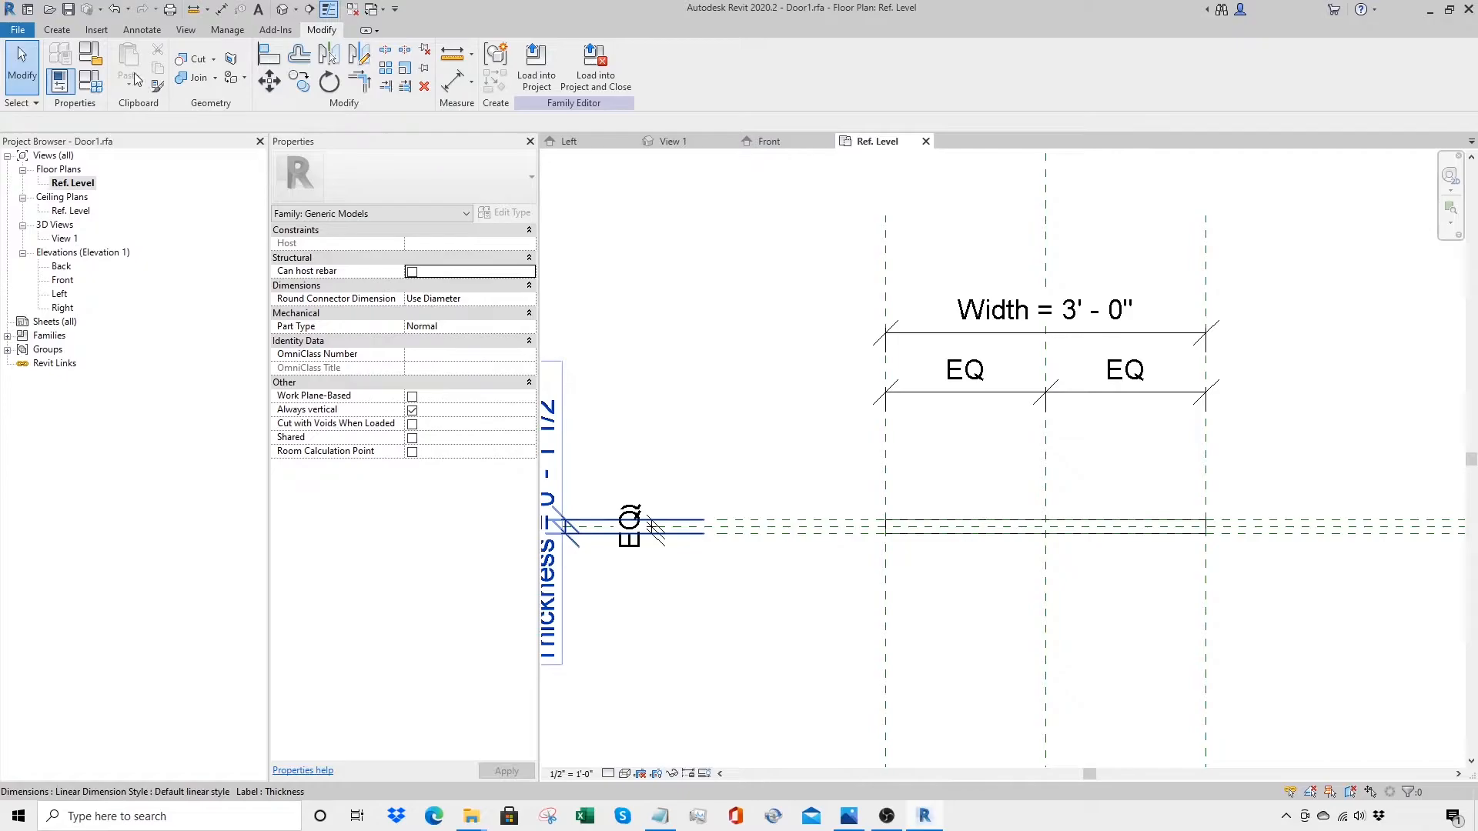
Step: Change the family category from Generic Models to Doors and make the family shared
{"action": "left_click", "coordinate": [91, 55]}
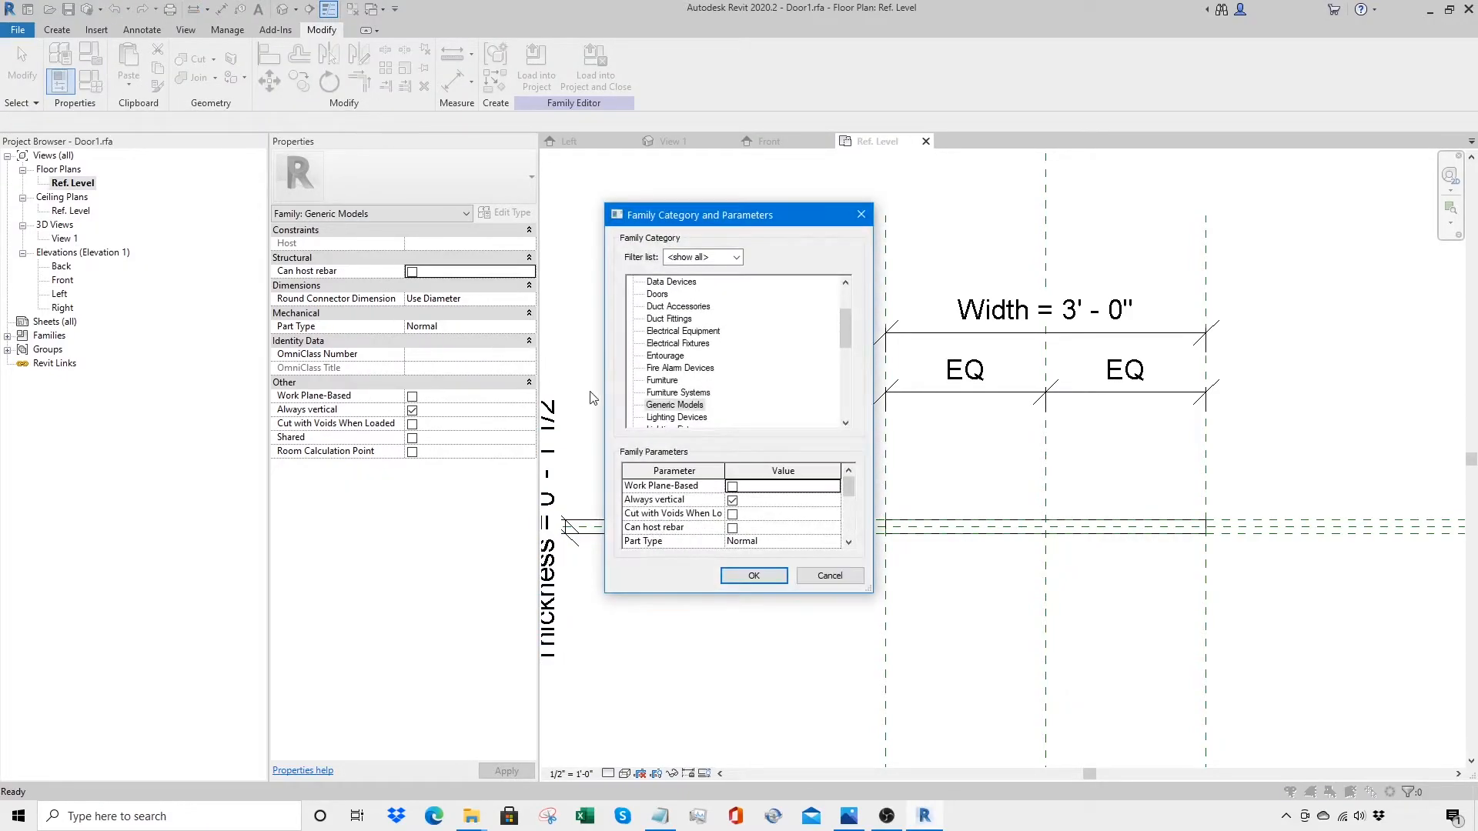
{"action": "mouse_move", "coordinate": [847, 321]}
{"action": "left_mouse_down"}
{"action": "mouse_move", "coordinate": [847, 348]}
{"action": "mouse_move", "coordinate": [847, 310]}
{"action": "left_mouse_up"}
{"action": "left_click", "coordinate": [665, 345]}
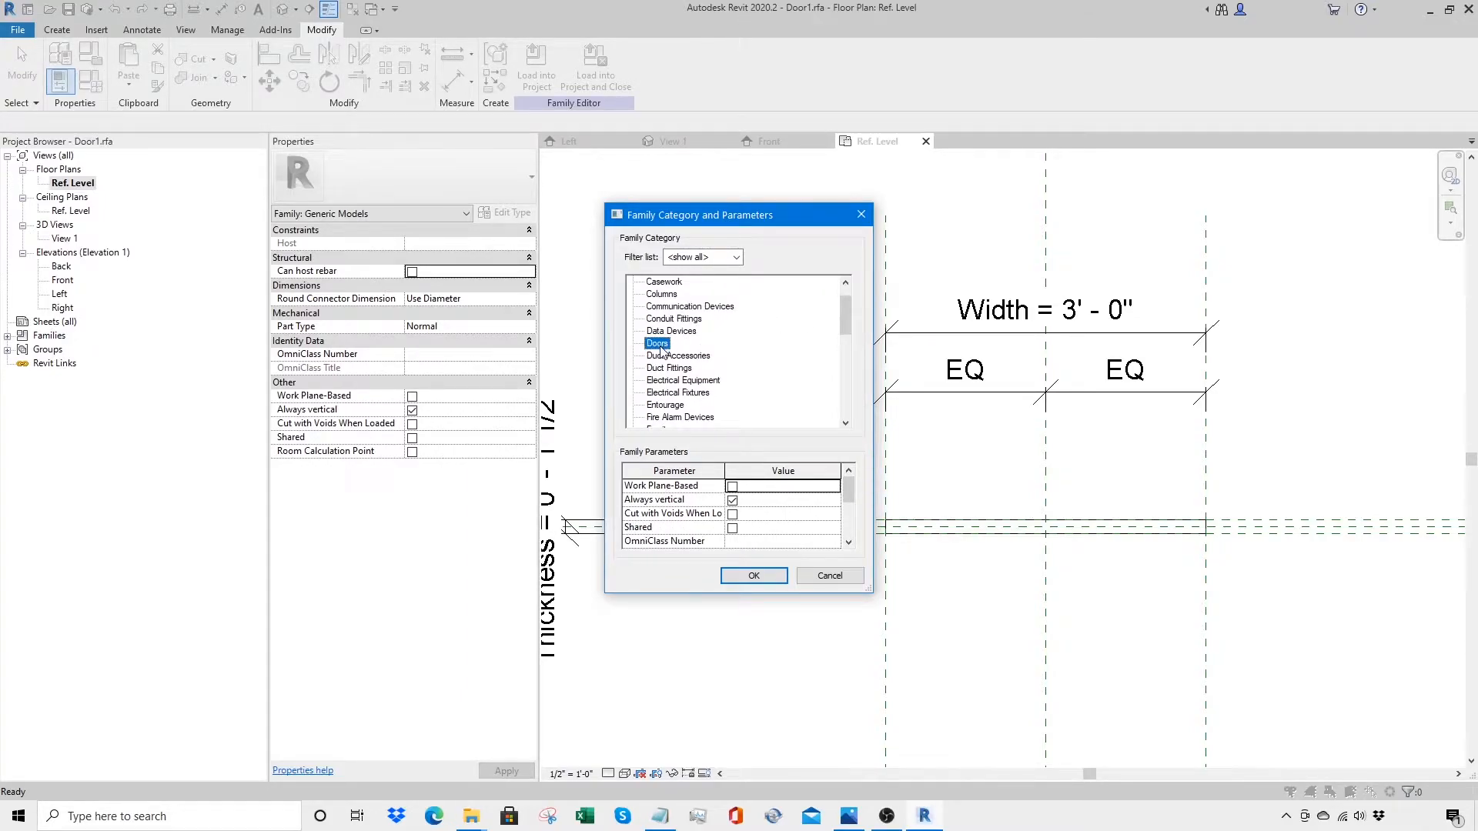
{"action": "left_click", "coordinate": [733, 529]}
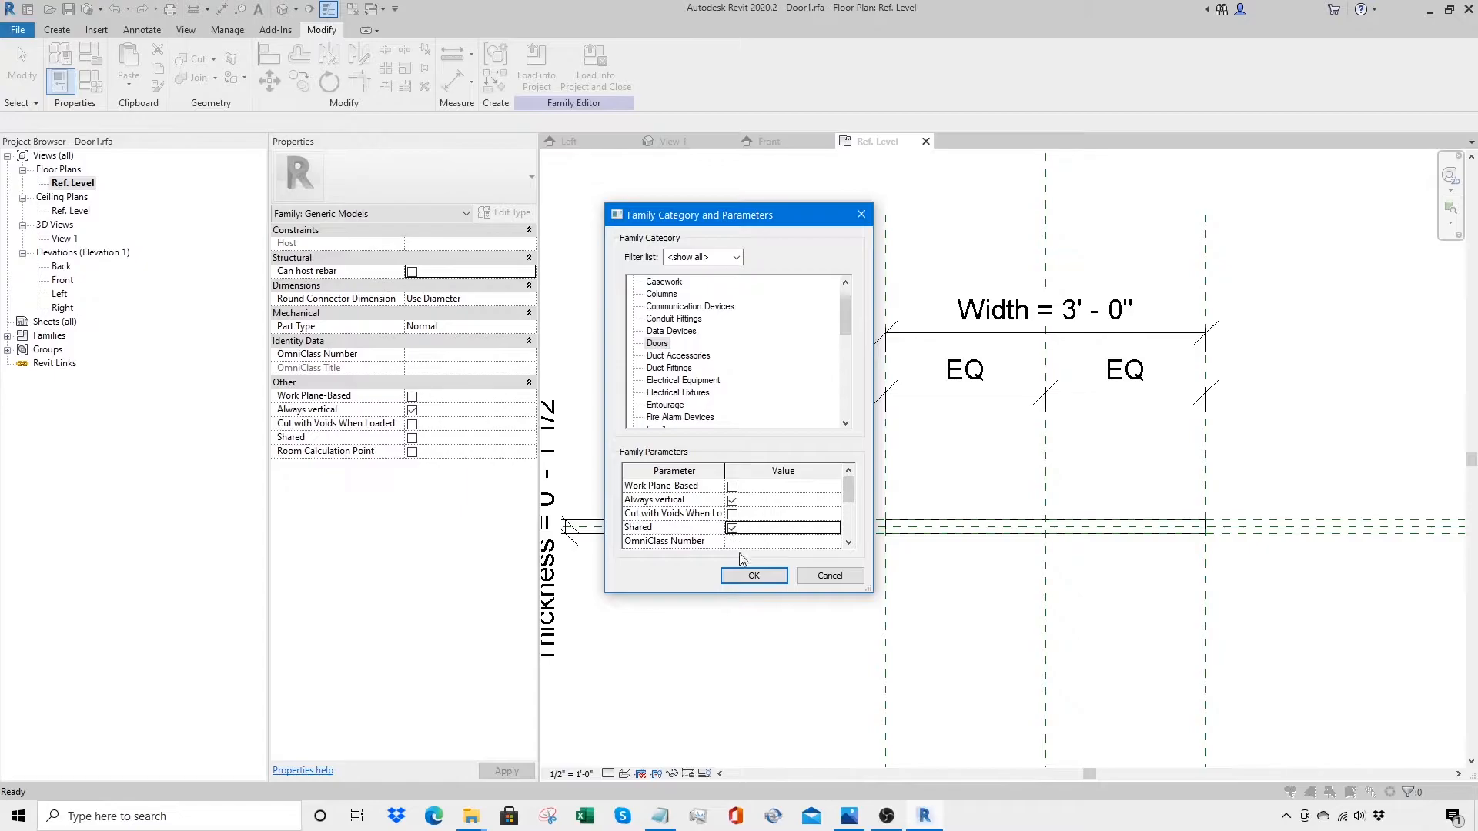
{"action": "left_click", "coordinate": [750, 576]}
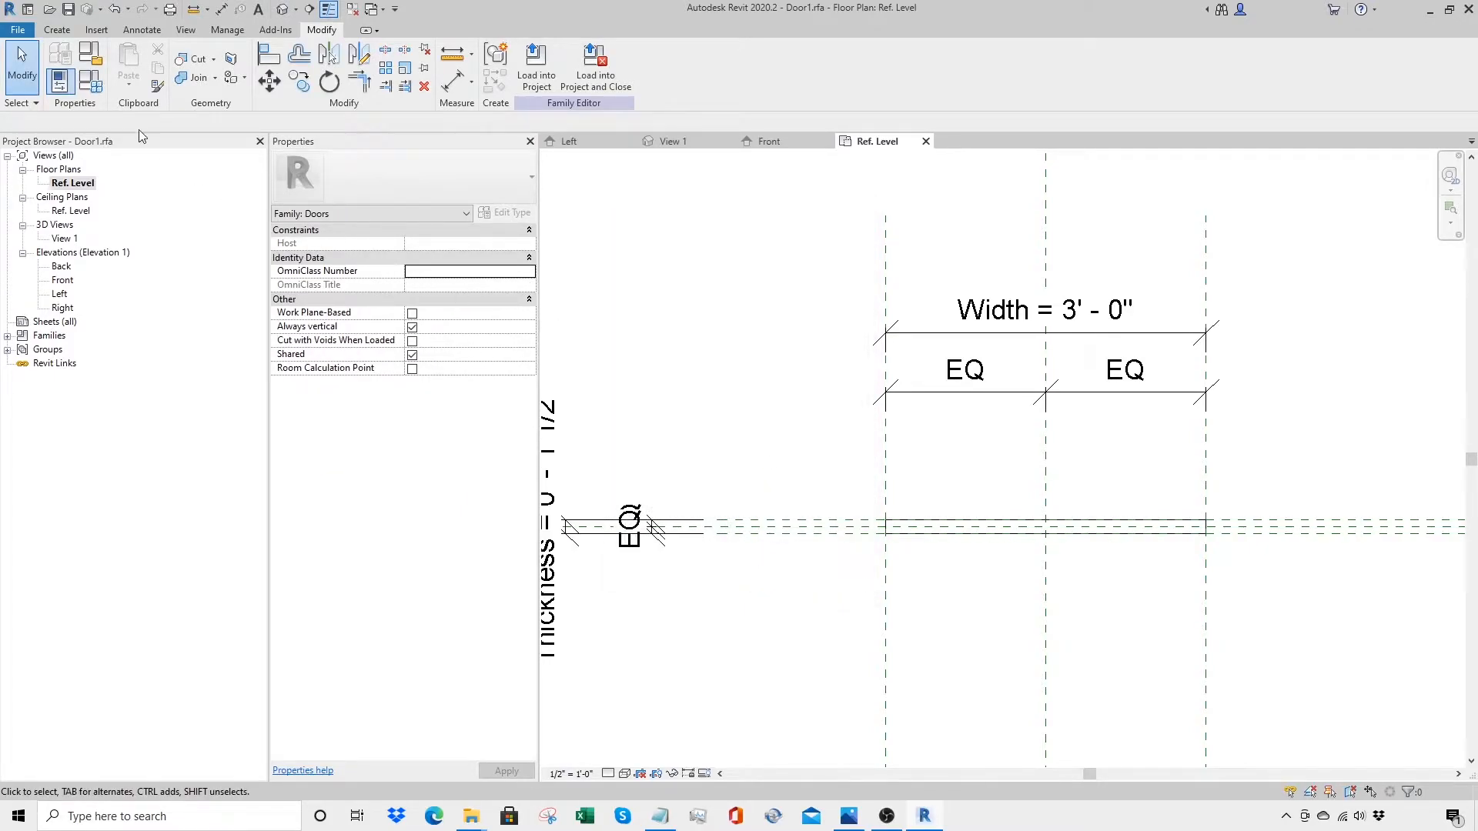
Step: Create a new family from the Window.rft template
{"action": "left_click", "coordinate": [20, 31]}
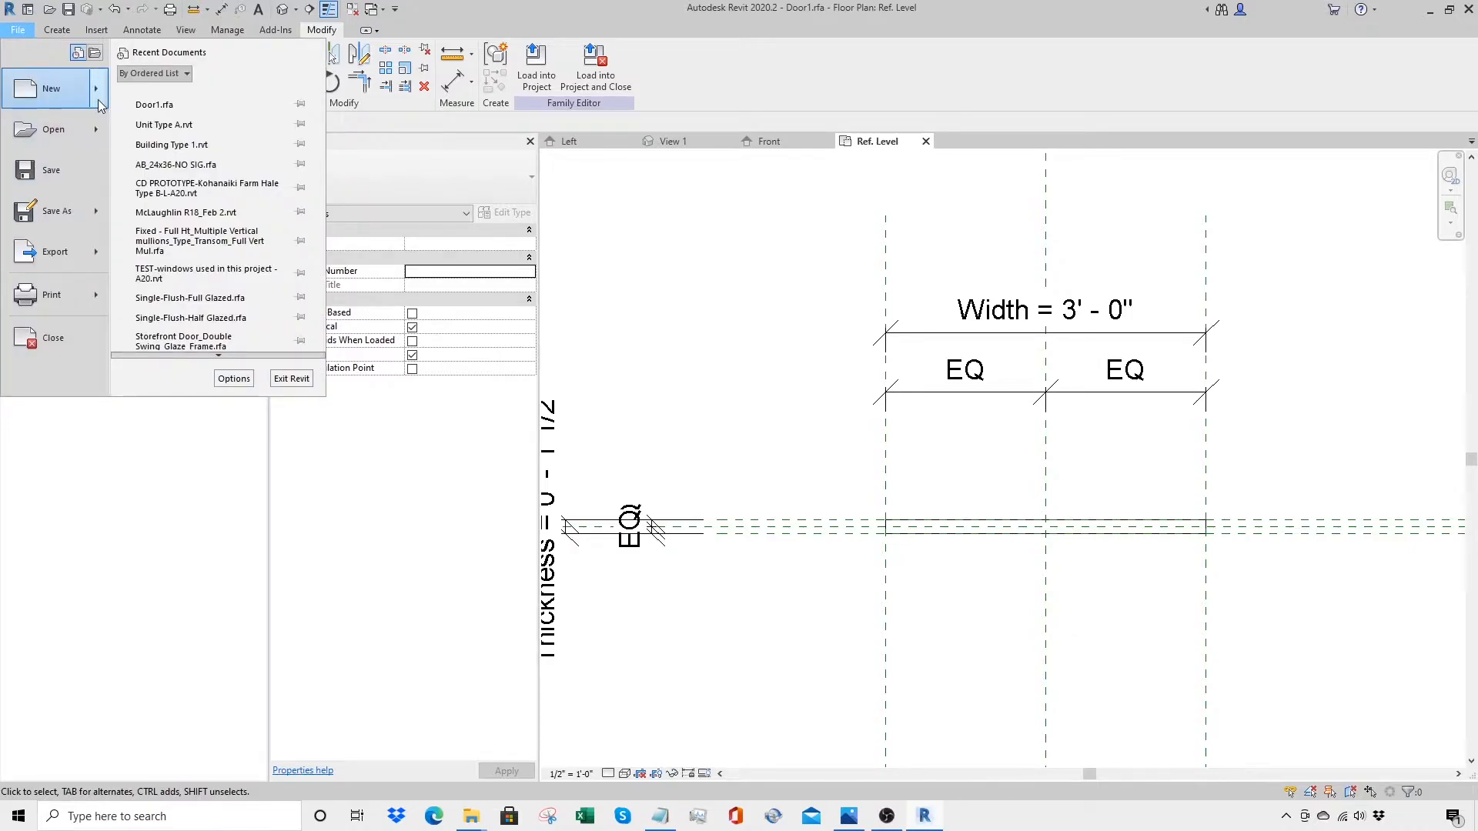
{"action": "mouse_move", "coordinate": [98, 98]}
{"action": "left_click", "coordinate": [171, 144]}
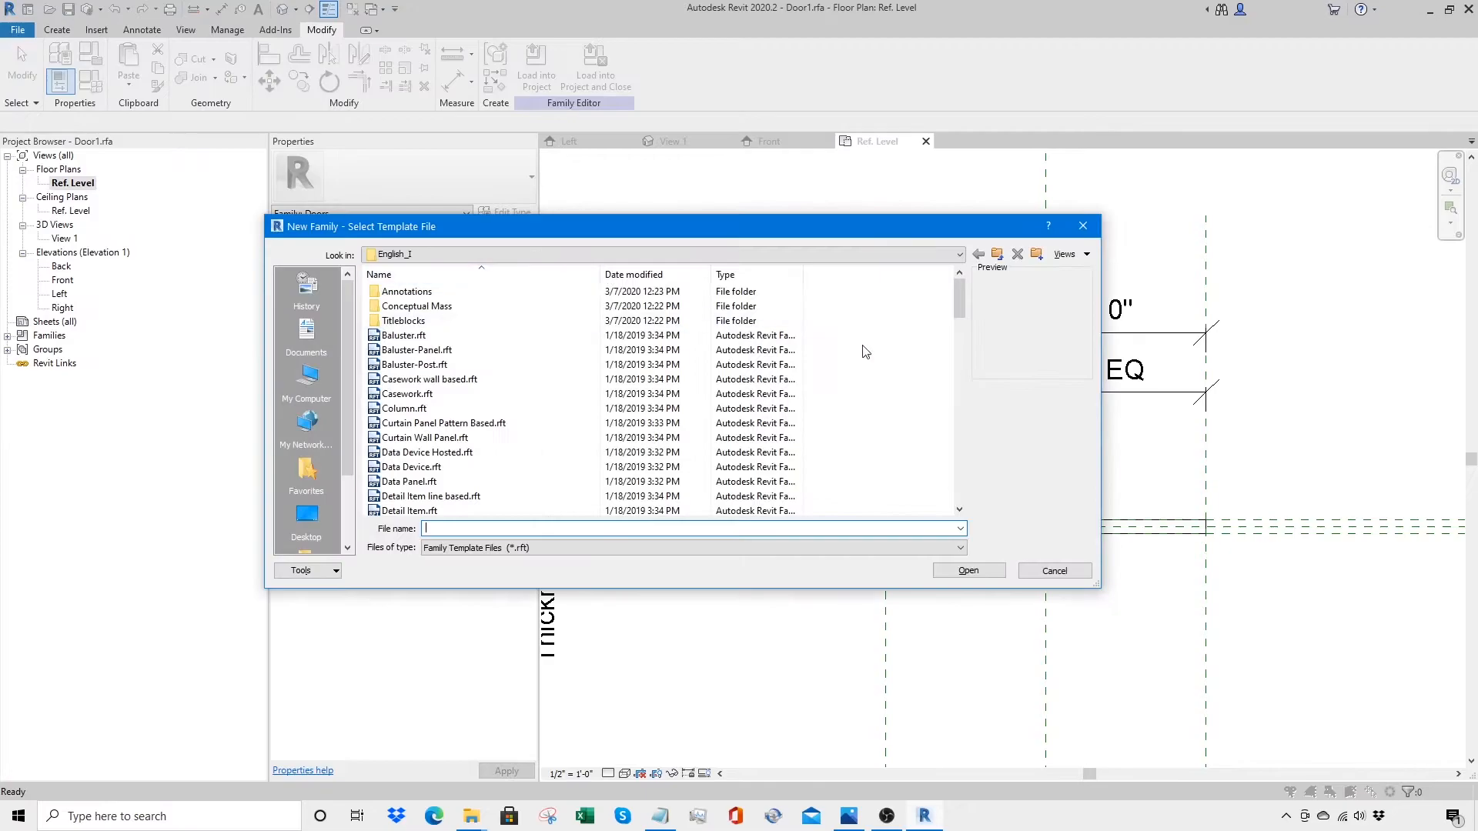
{"action": "left_click_drag", "start_coordinate": [959, 310], "coordinate": [956, 481]}
{"action": "left_click", "coordinate": [404, 497]}
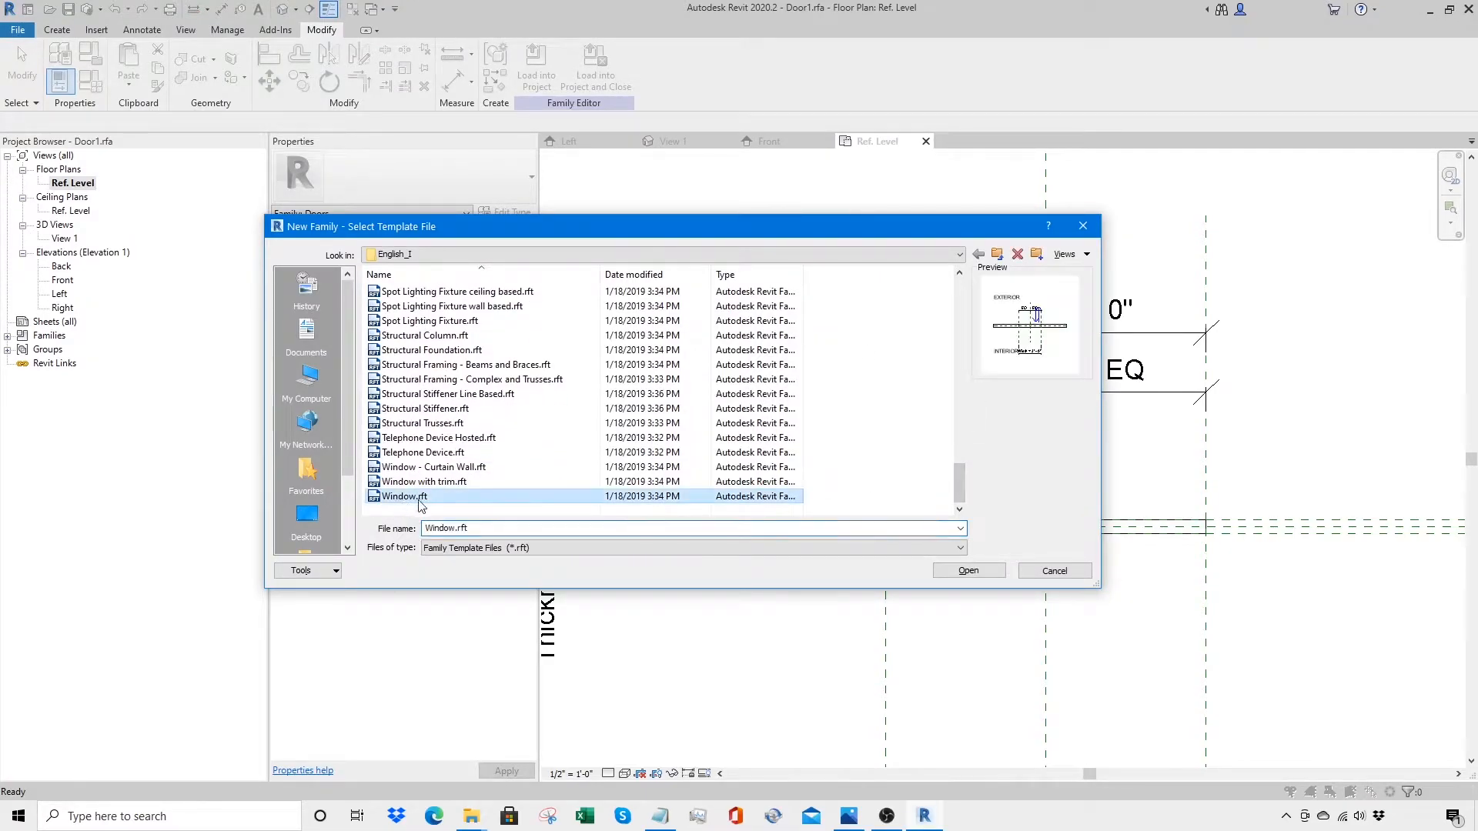
{"action": "left_click", "coordinate": [953, 570]}
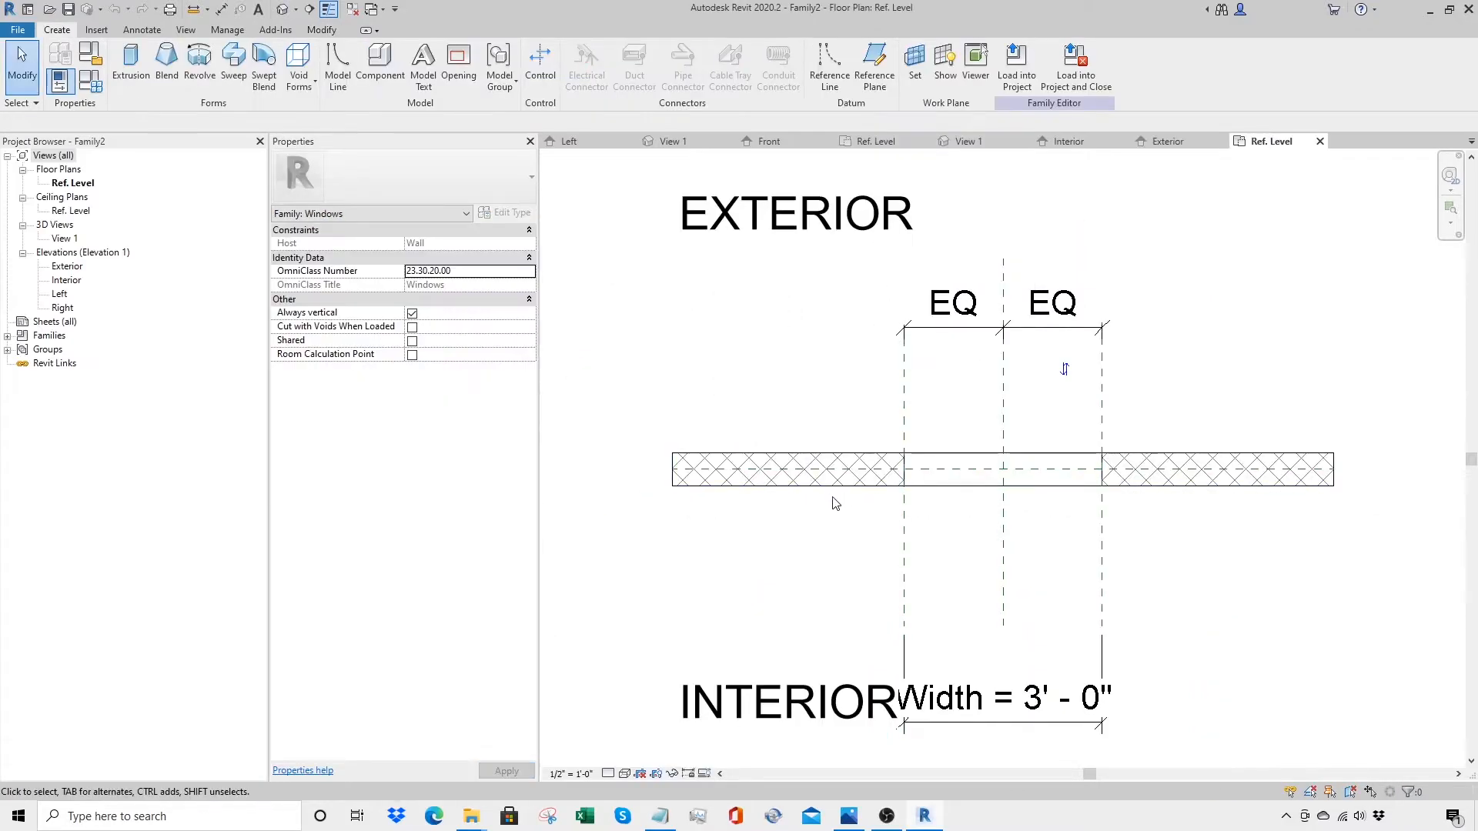
Step: Set the host wall's length to 25' in the Ref. Level floor plan
{"action": "left_click", "coordinate": [821, 489]}
{"action": "scroll", "coordinate": [822, 495], "scroll_direction": "down", "scroll_amount": 2}
{"action": "left_click", "coordinate": [953, 433]}
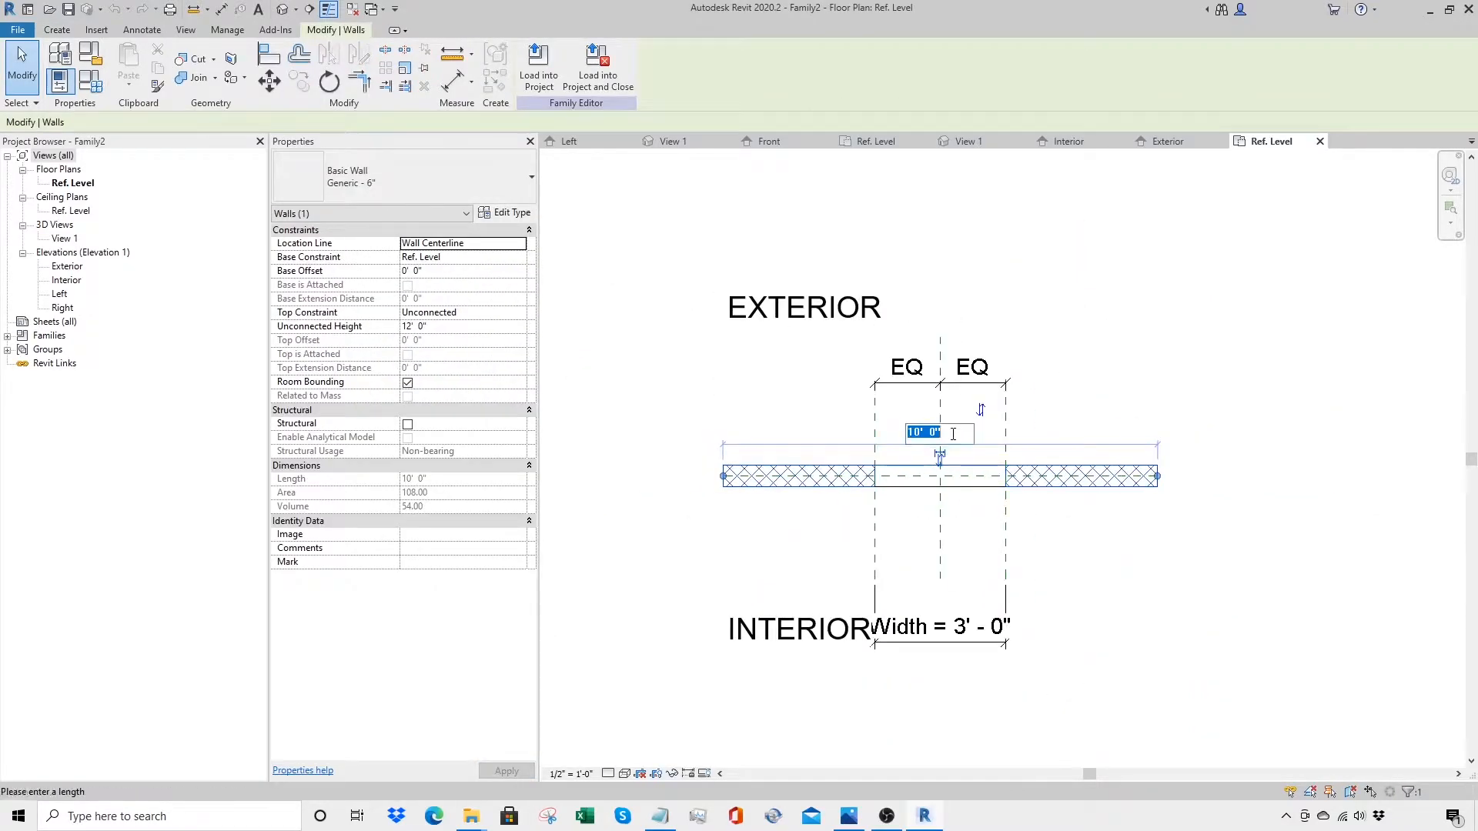
{"action": "type", "text": "25"}
{"action": "key", "text": "Return"}
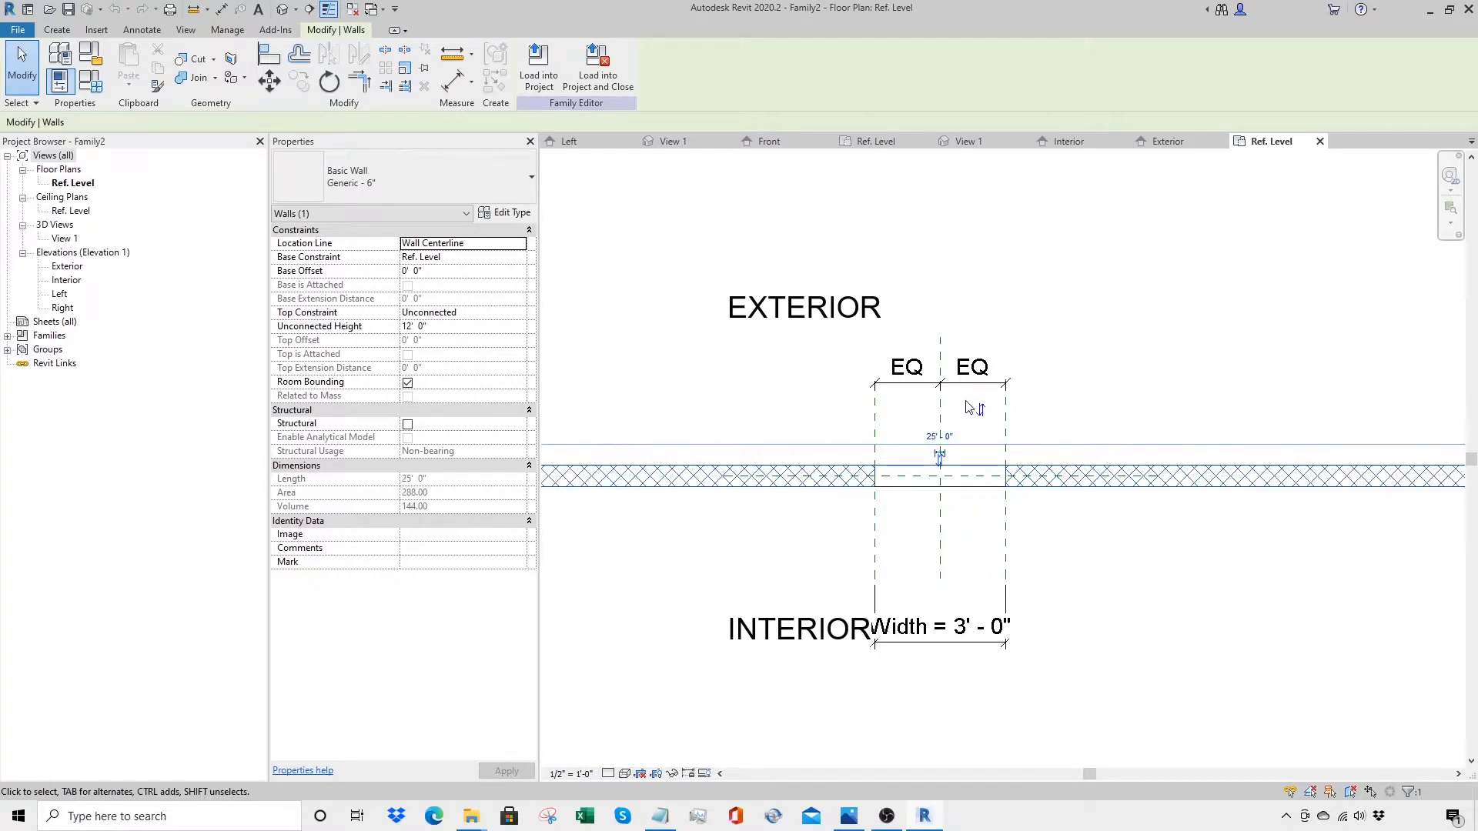
{"action": "key", "text": "Escape"}
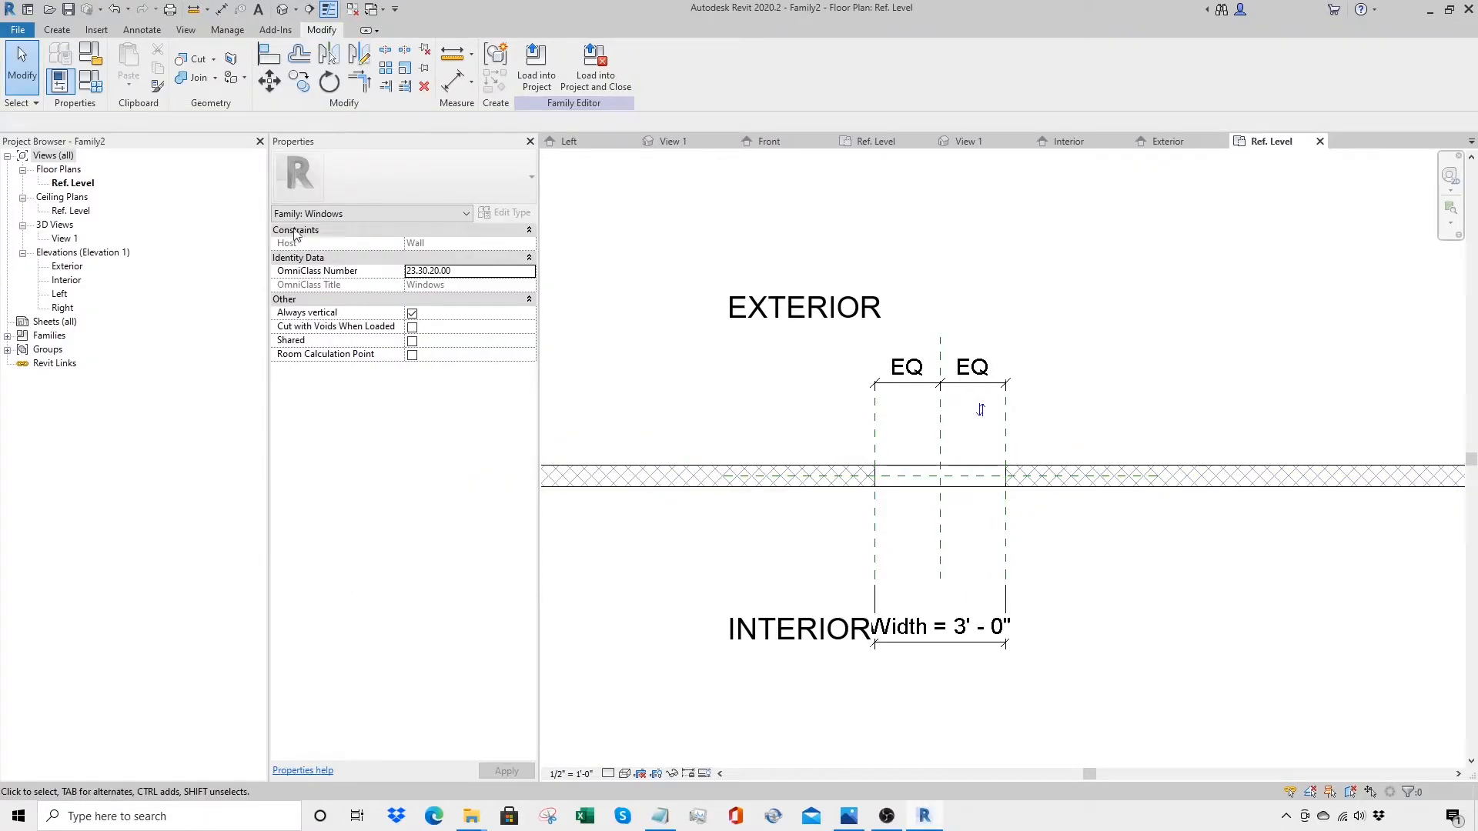
Step: Set the window family's Width to 15', enter a new Height, set Default Sill Height to 0, and show the opening in 3D
{"action": "left_click", "coordinate": [91, 81]}
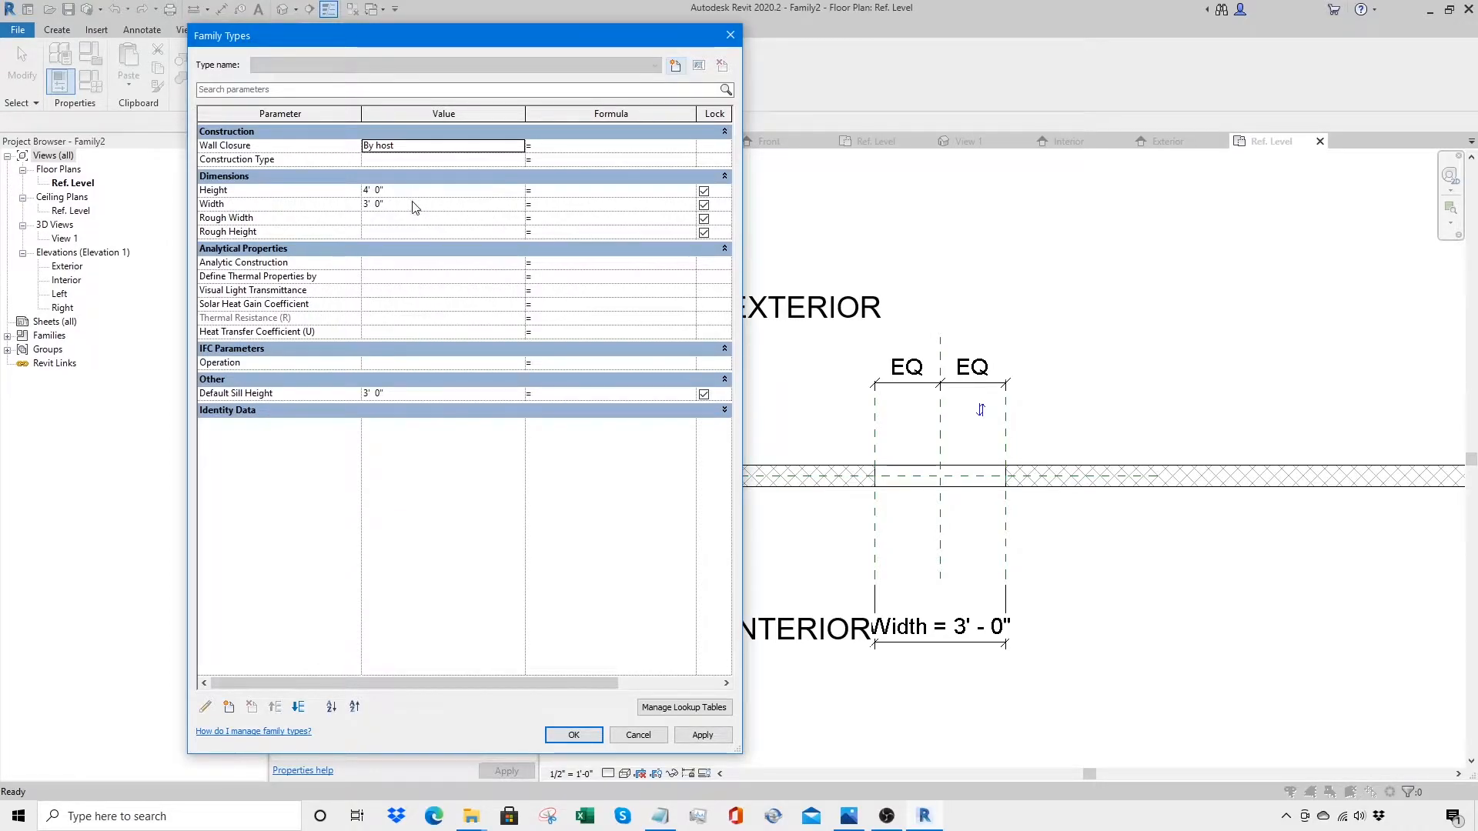
{"action": "left_click", "coordinate": [413, 203]}
{"action": "type", "text": "1"}
{"action": "left_click", "coordinate": [415, 191]}
{"action": "type", "text": "1"}
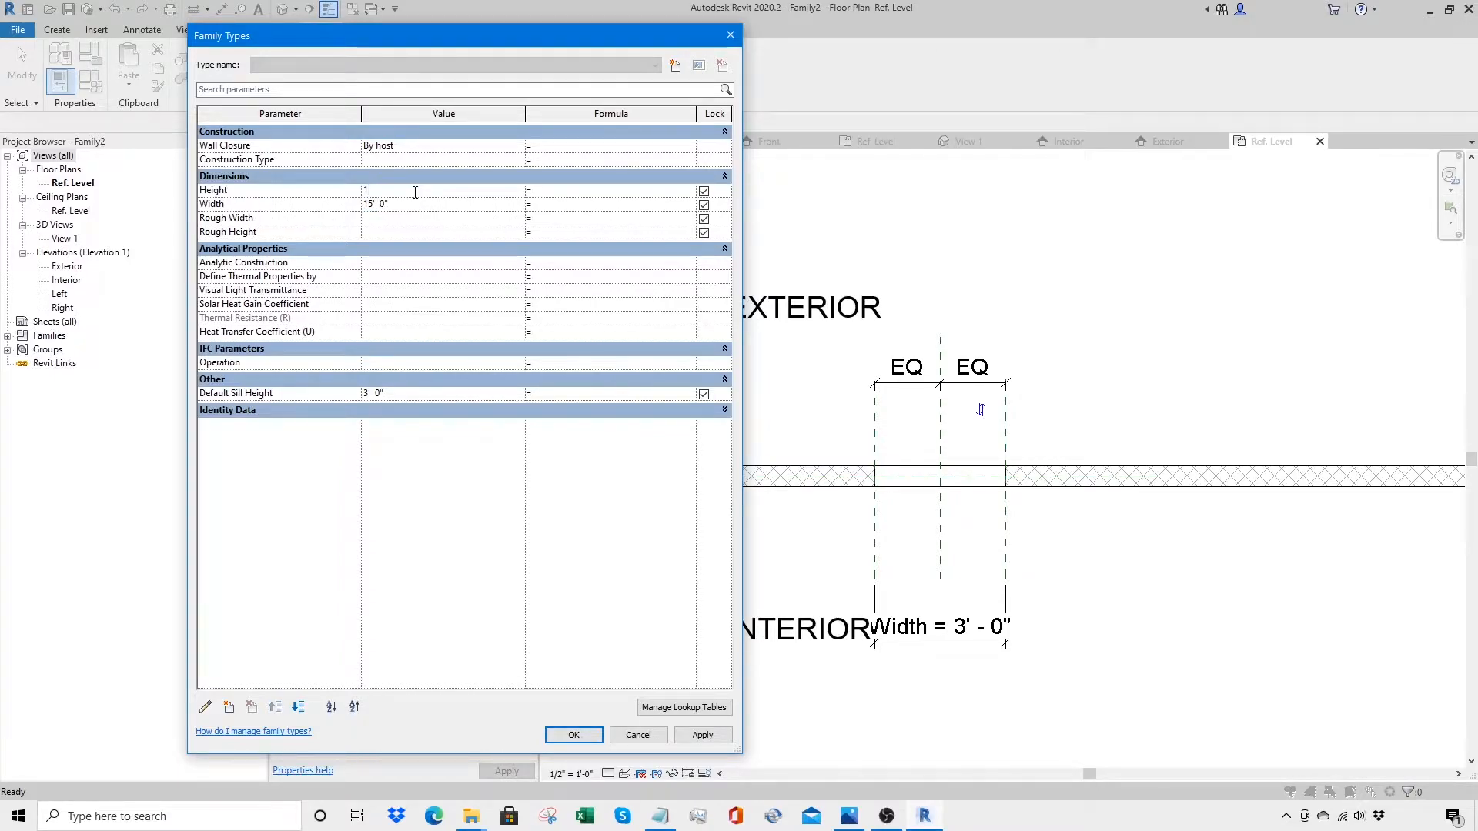
{"action": "left_click", "coordinate": [429, 394]}
{"action": "type", "text": "0"}
{"action": "left_click", "coordinate": [597, 737]}
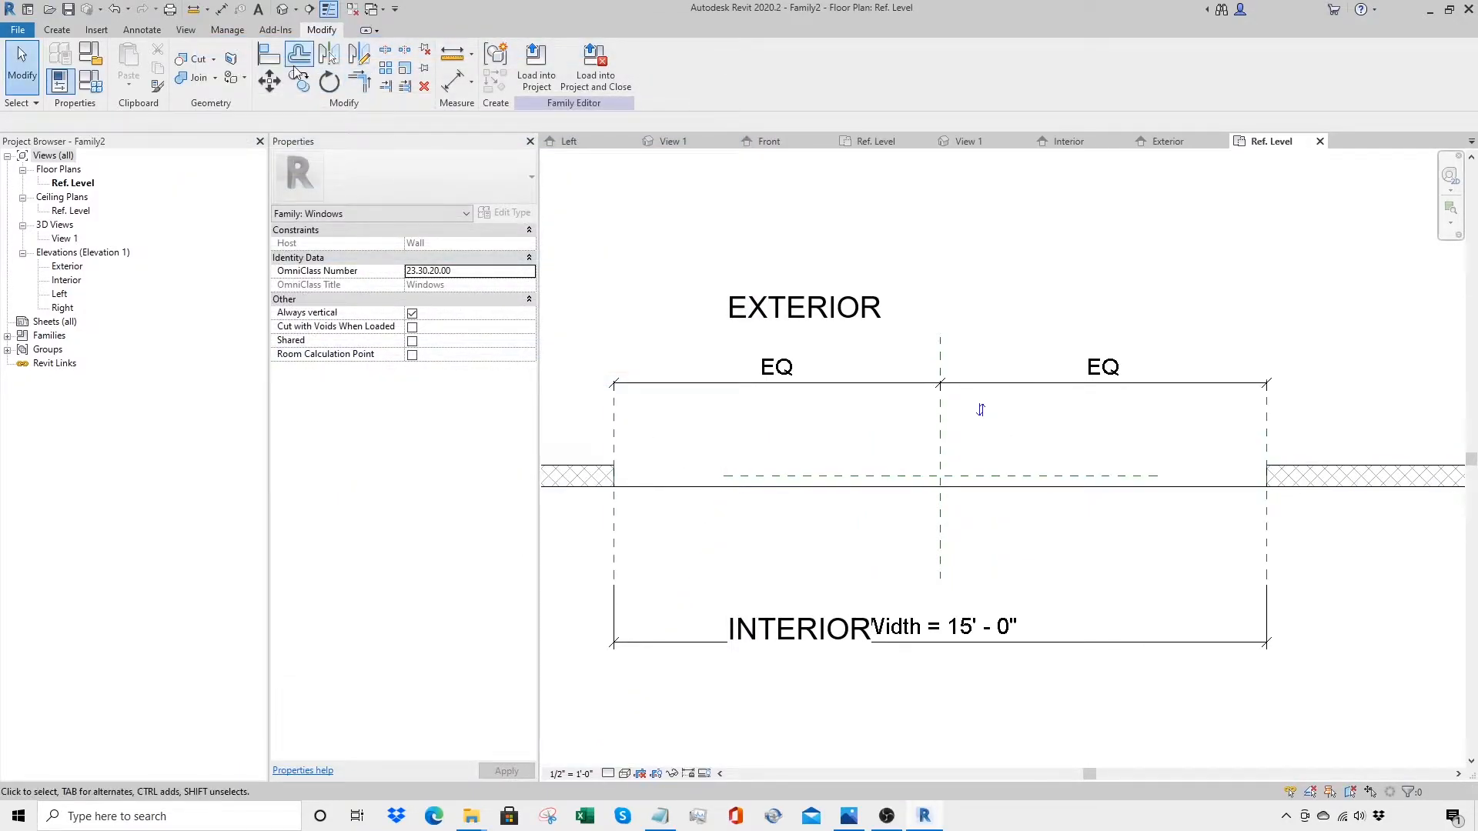
{"action": "left_click", "coordinate": [283, 10]}
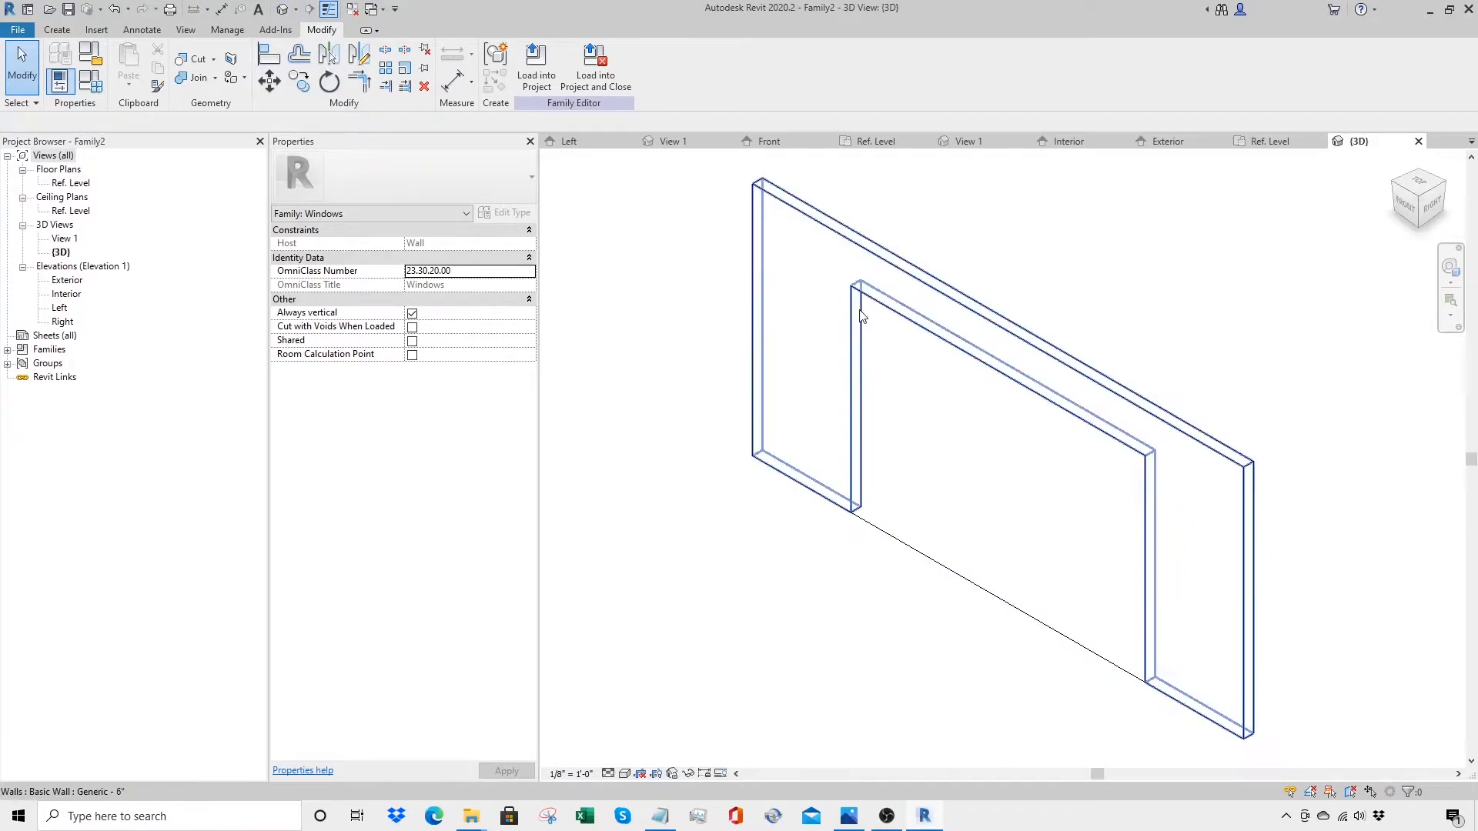
Step: In the Ref. Level floor plan, extend the Center (Front/Back) reference plane past the wall's left end
{"action": "double_click", "coordinate": [70, 183]}
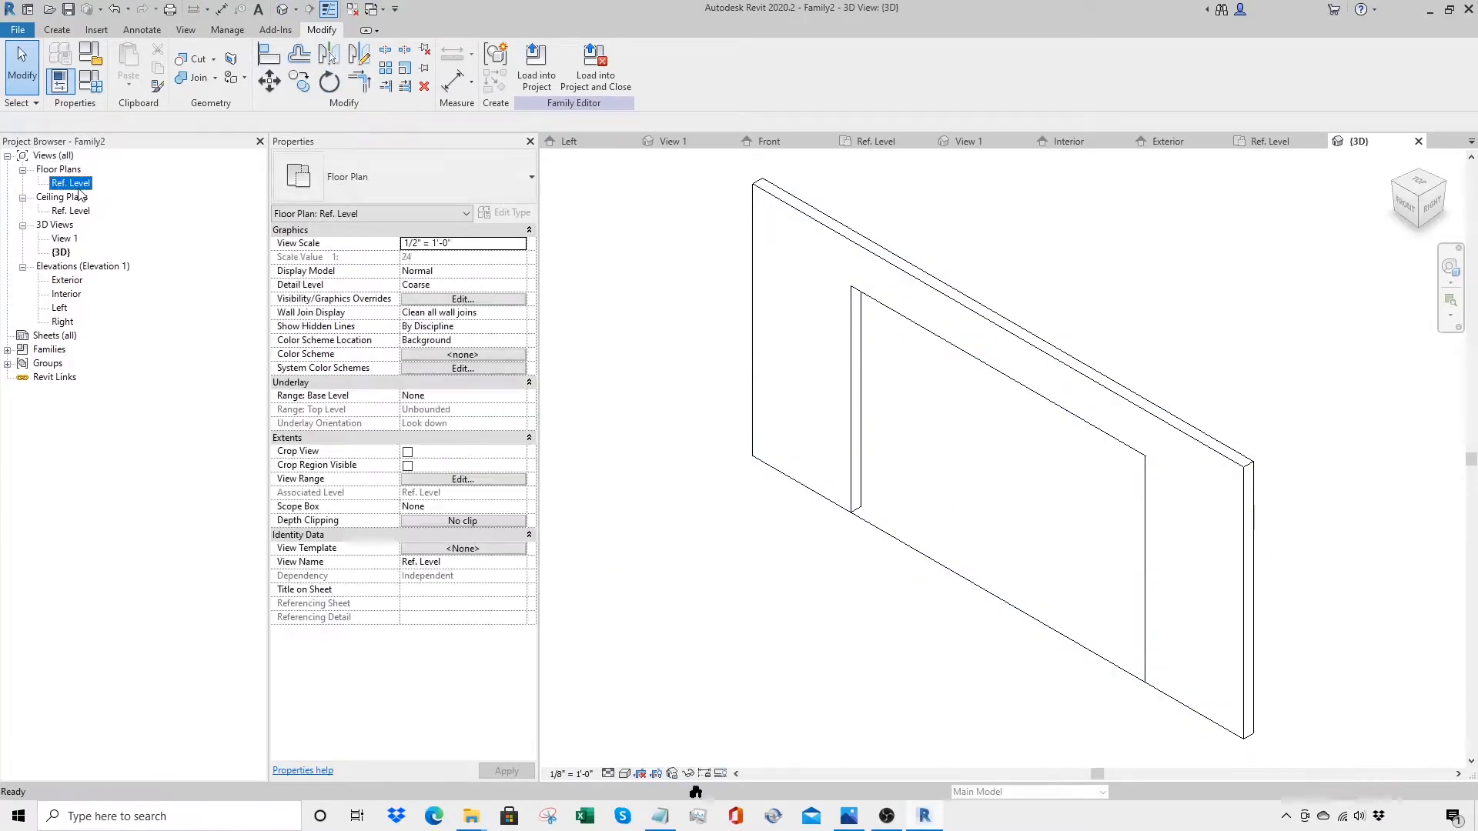
{"action": "middle_click_drag", "start_coordinate": [699, 531], "coordinate": [873, 525]}
{"action": "scroll", "coordinate": [781, 542], "scroll_direction": "down", "scroll_amount": 1}
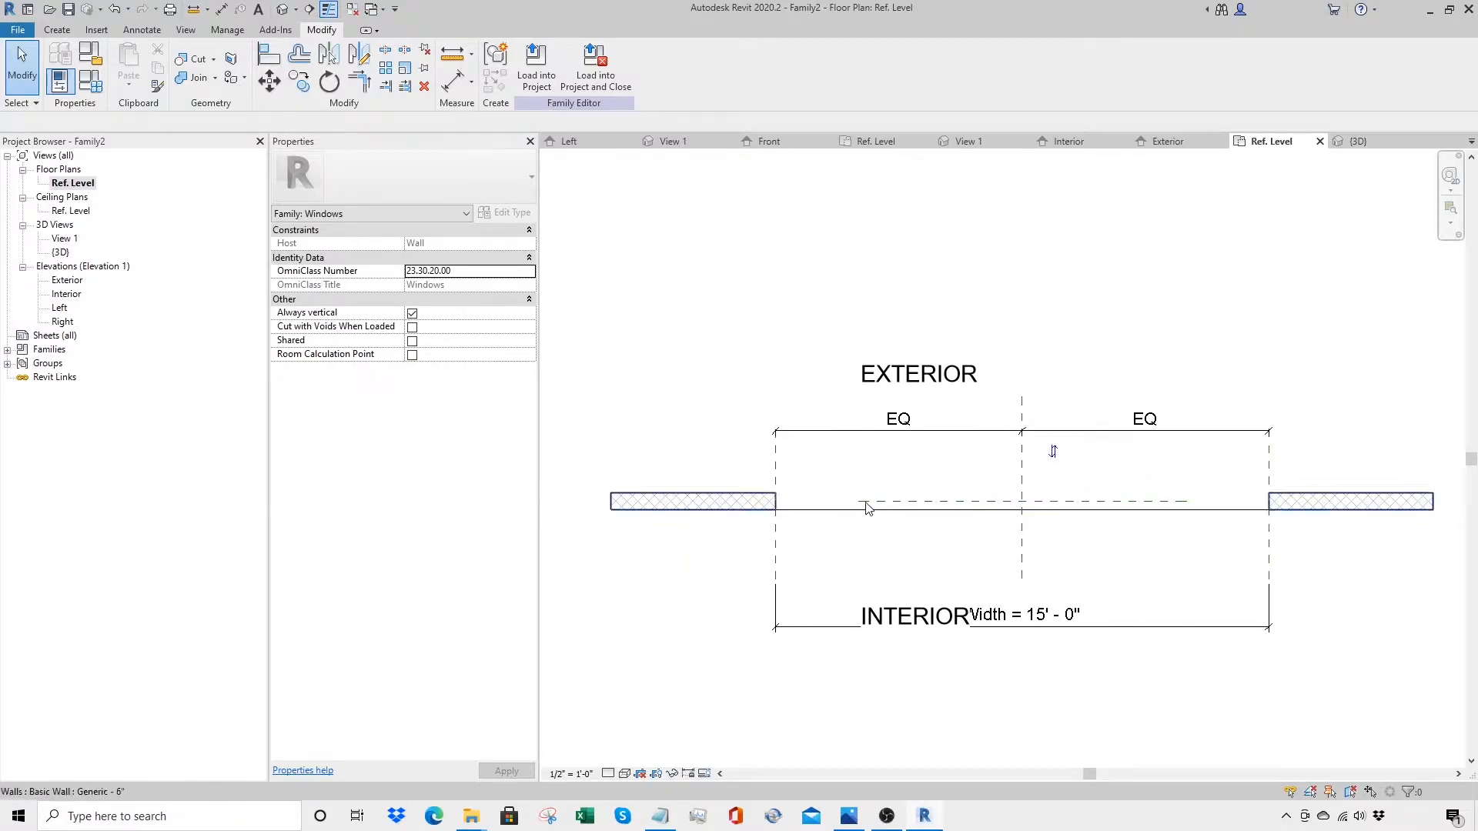
{"action": "left_click", "coordinate": [864, 501]}
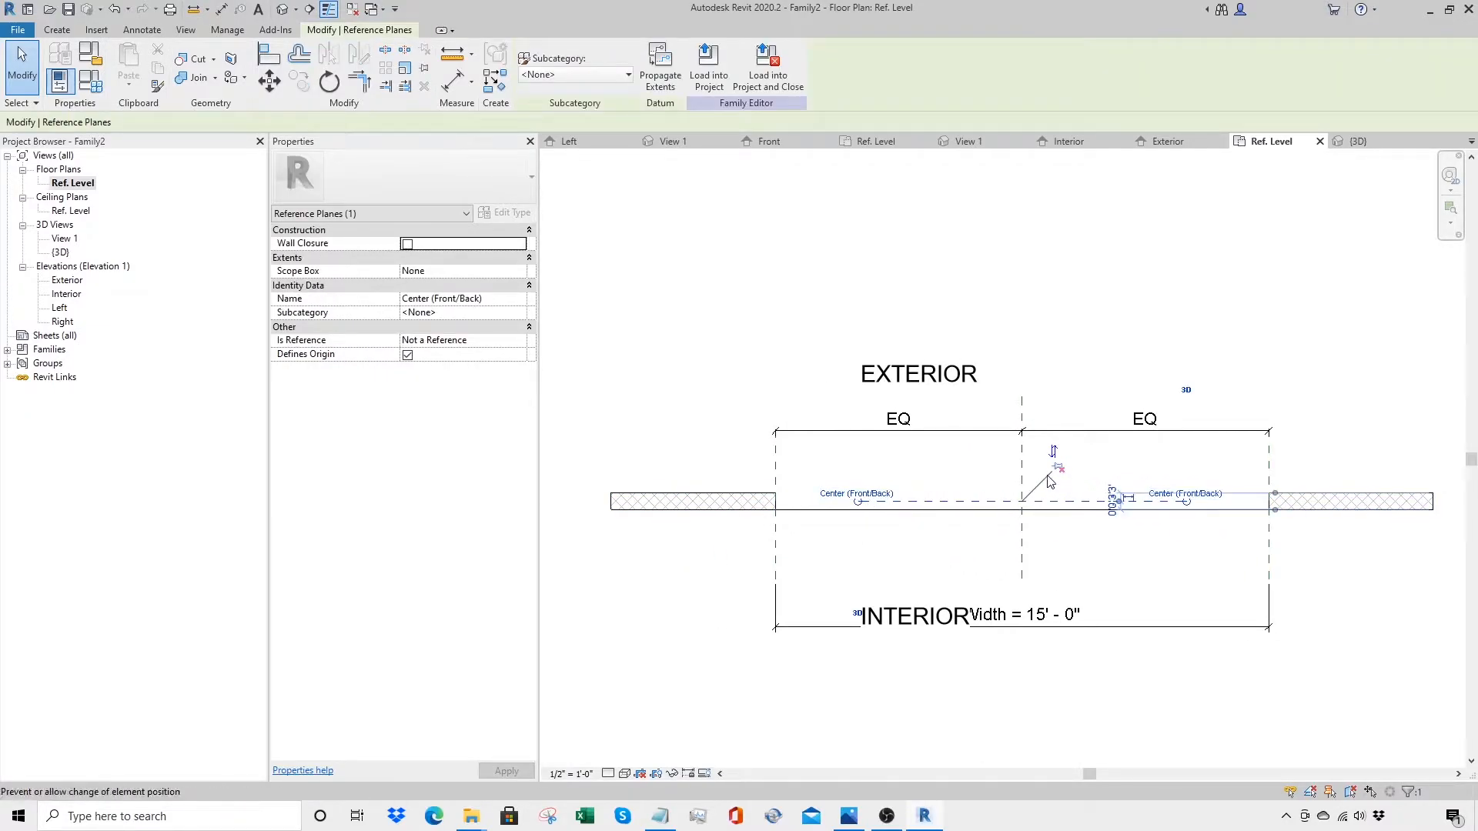
{"action": "left_click_drag", "start_coordinate": [858, 502], "coordinate": [564, 508]}
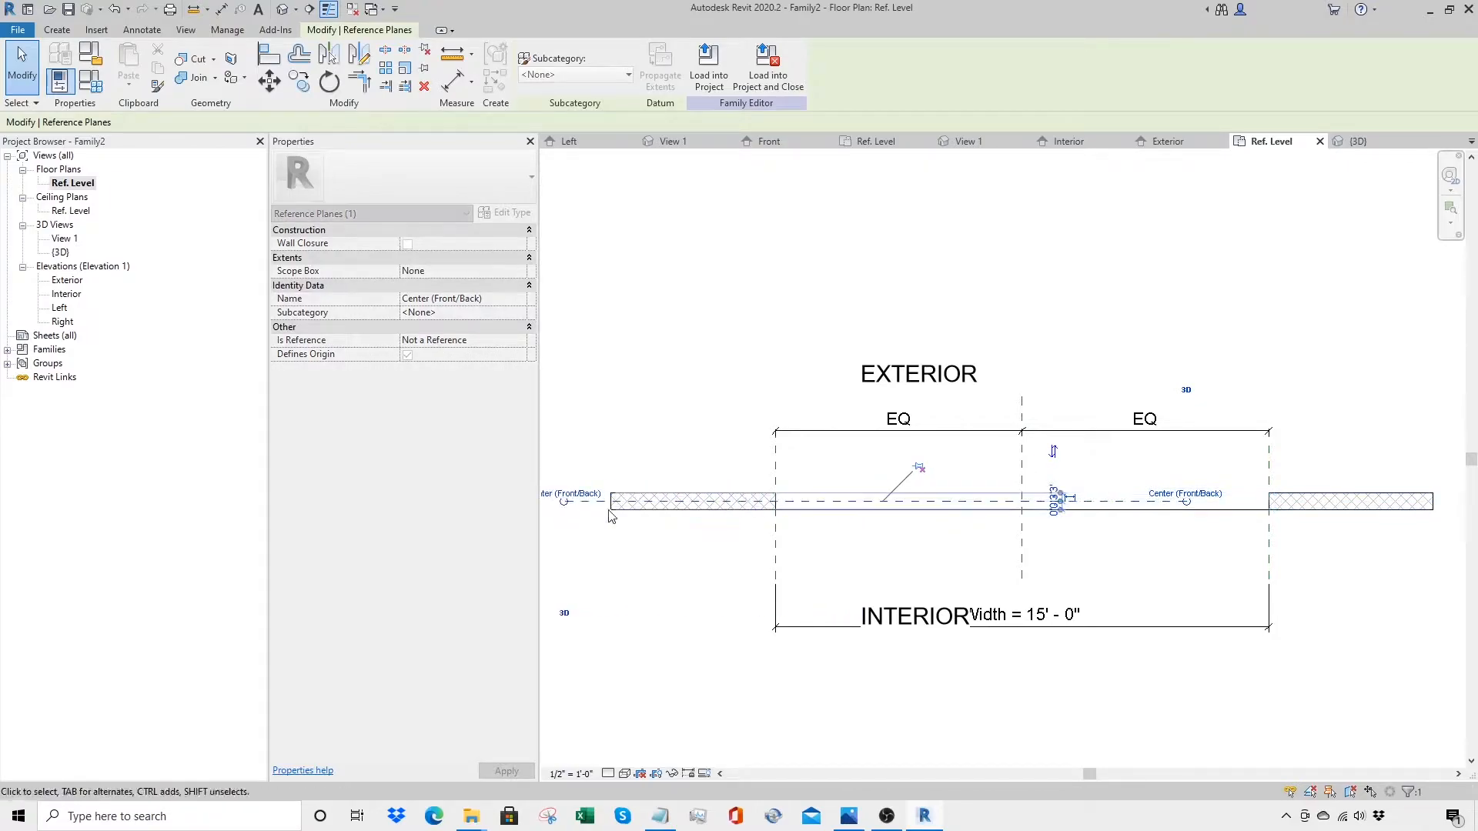
{"action": "left_click", "coordinate": [920, 570]}
Step: Draw a horizontal reference plane across the opening's left jamb, about 1.3" inside the wall's exterior face
{"action": "scroll", "coordinate": [783, 519], "scroll_direction": "up", "scroll_amount": 3}
{"action": "scroll", "coordinate": [783, 514], "scroll_direction": "up", "scroll_amount": 1}
{"action": "middle_click_drag", "start_coordinate": [820, 464], "coordinate": [866, 515]}
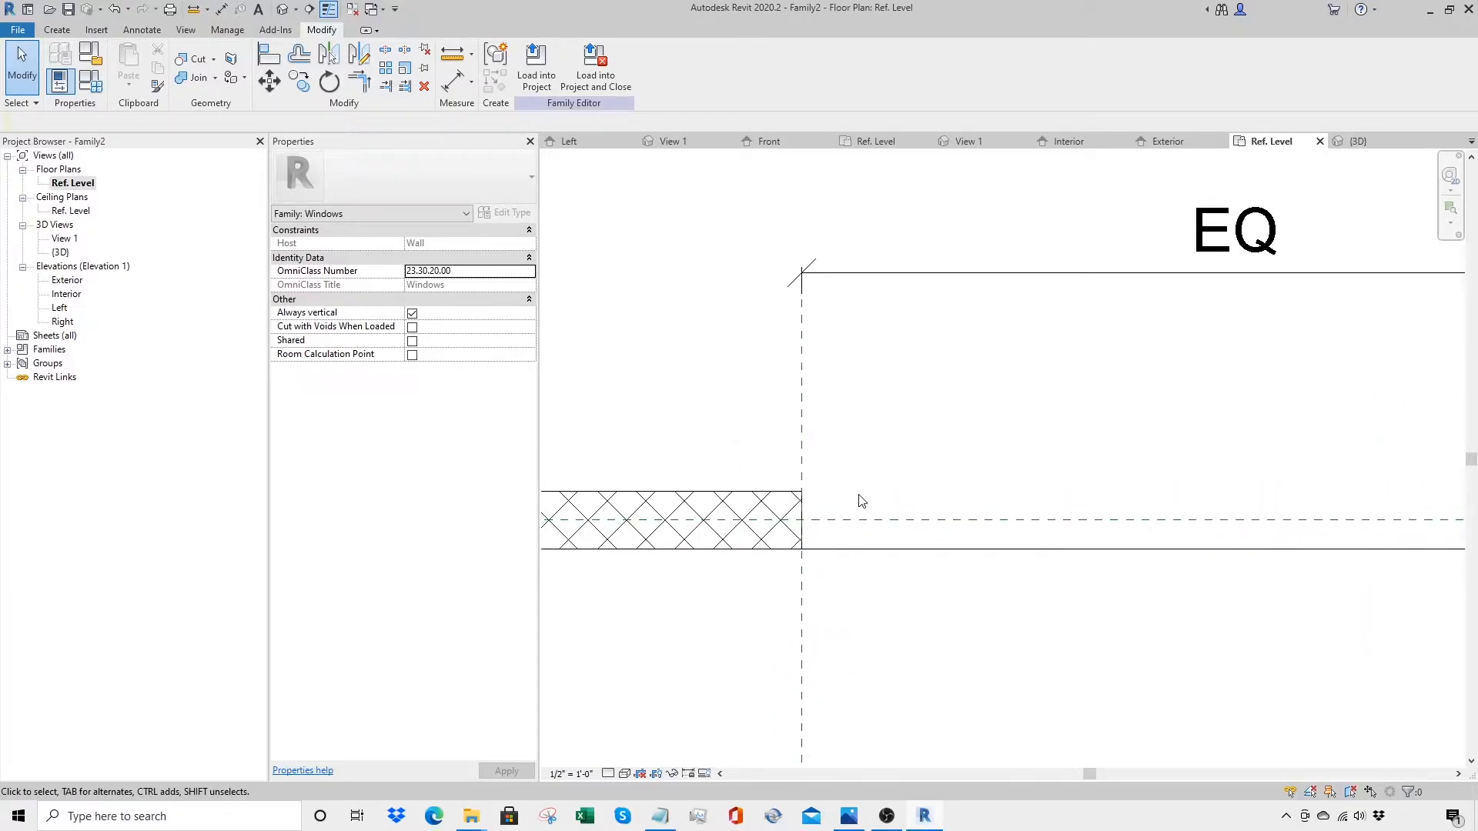
{"action": "left_click", "coordinate": [58, 30]}
{"action": "left_click", "coordinate": [874, 70]}
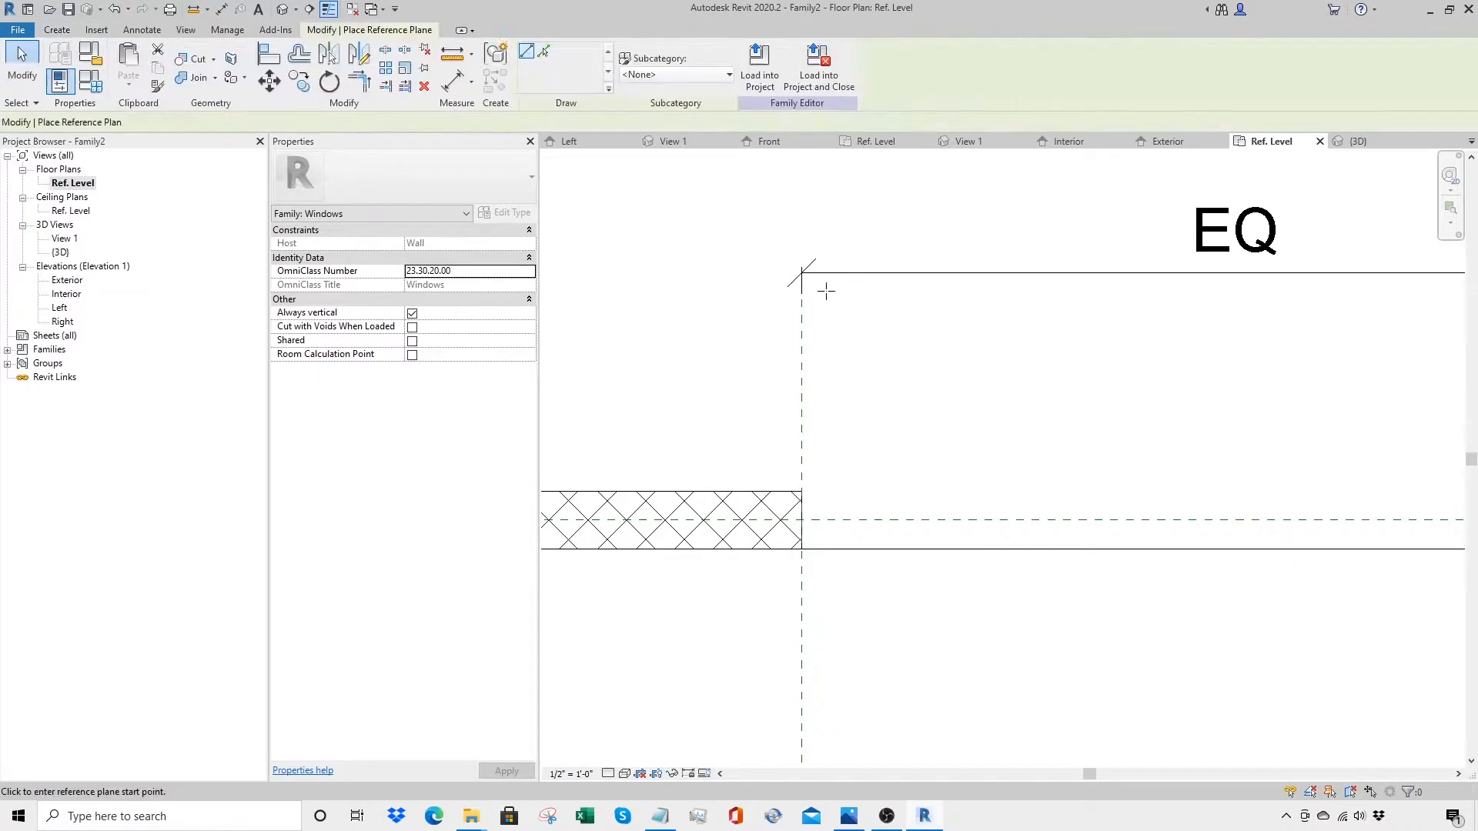
{"action": "left_click", "coordinate": [631, 504]}
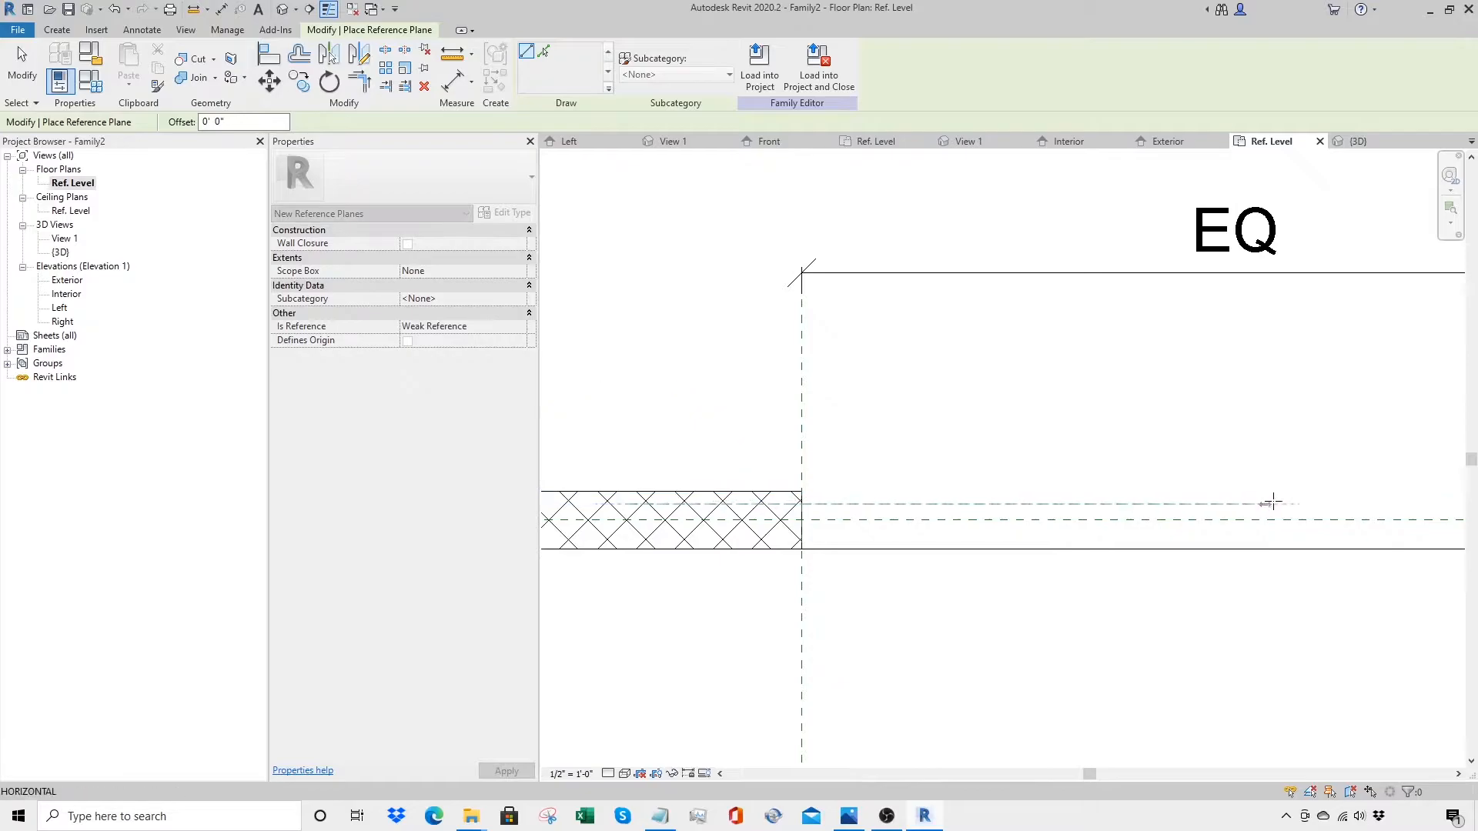
{"action": "left_click", "coordinate": [1293, 504]}
Step: Set the new reference plane's distance from the wall's exterior face to 2.5"
{"action": "left_click", "coordinate": [755, 498]}
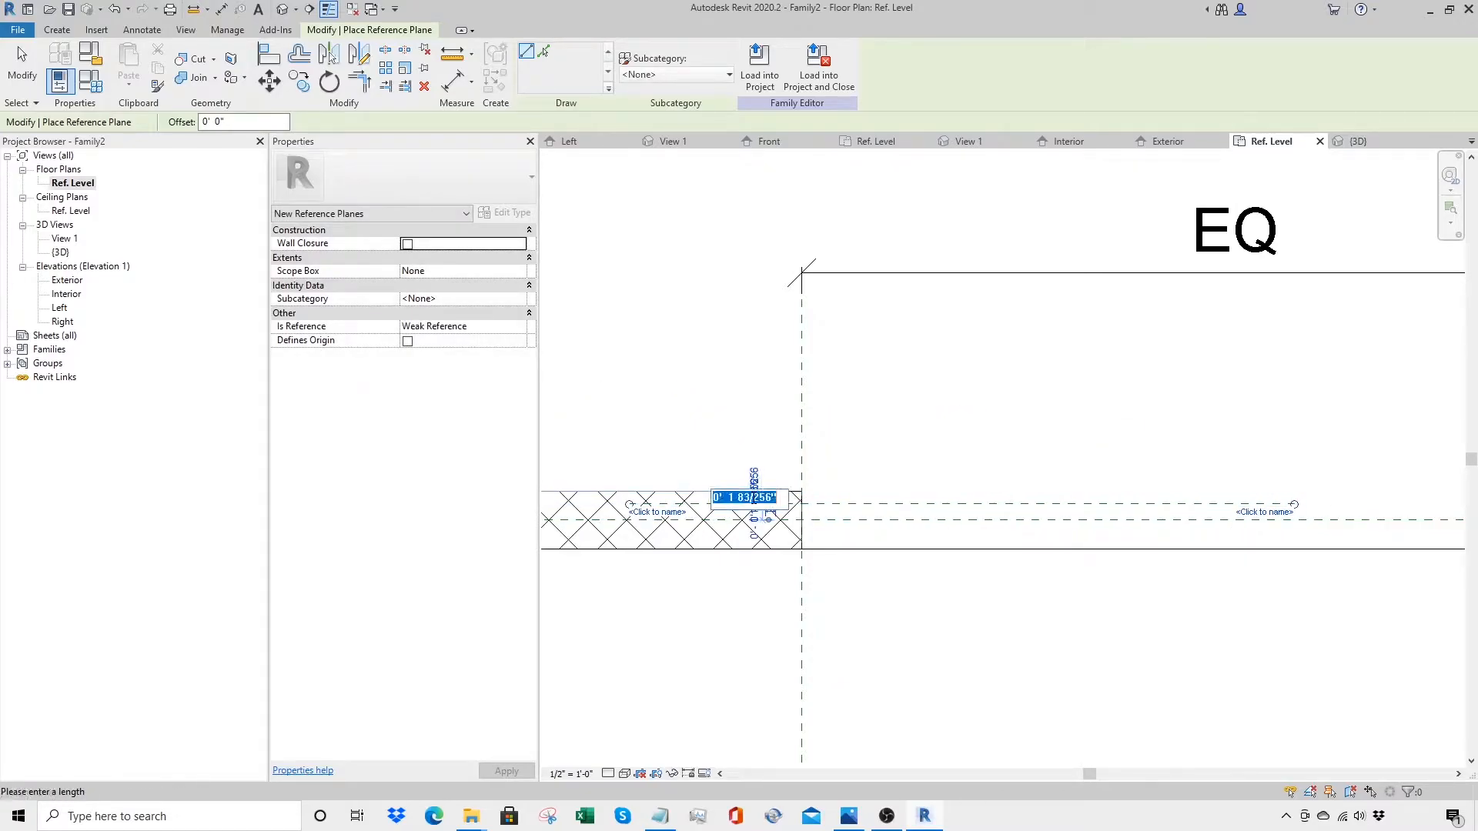
{"action": "type", "text": "2.5"}
{"action": "key", "text": "Return"}
{"action": "left_click", "coordinate": [756, 500]}
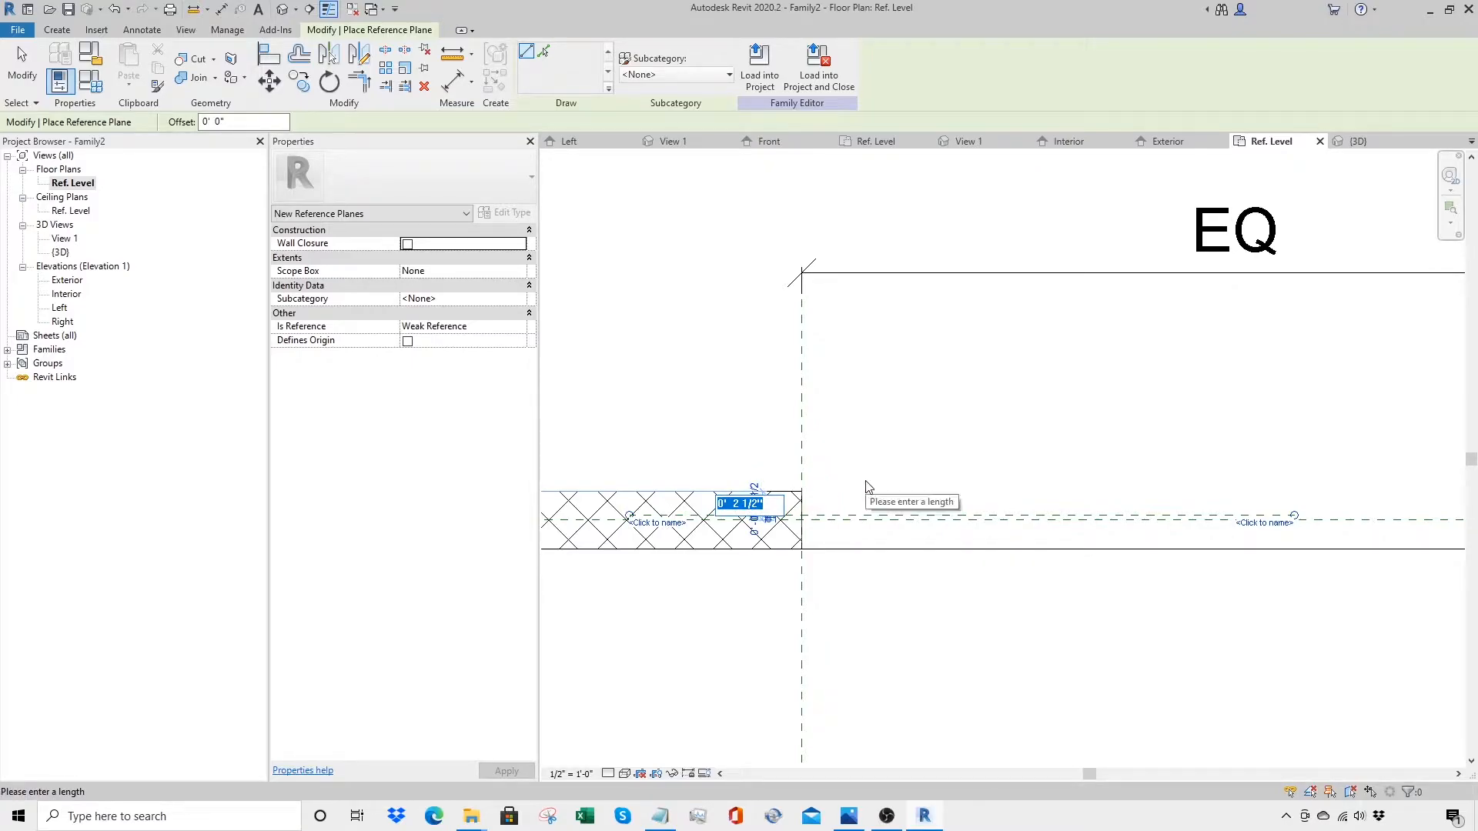
{"action": "key", "text": "Escape"}
{"action": "key", "text": "Escape"}
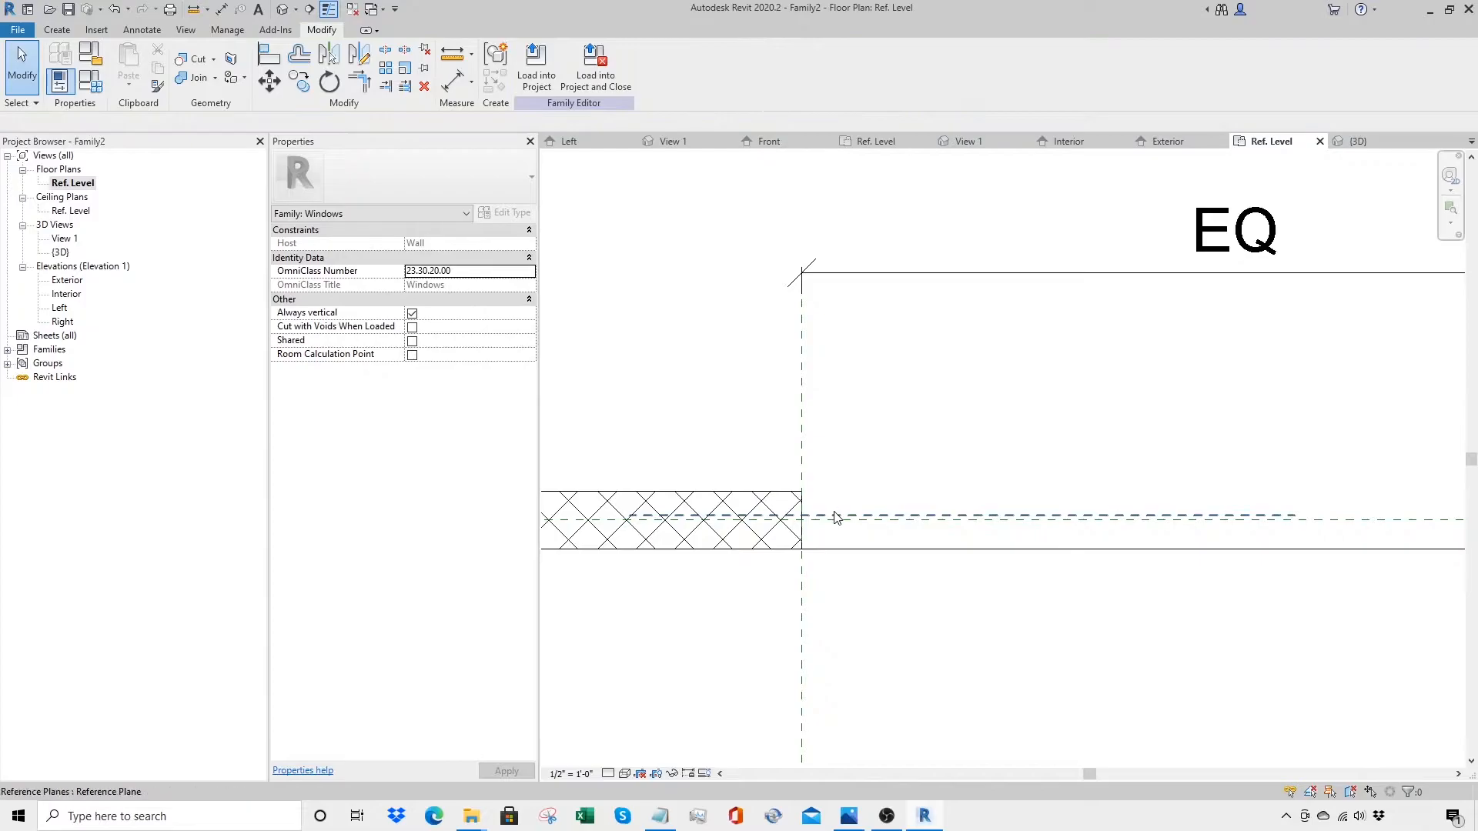
Step: Set the new reference plane's distance from the Center (Front/Back) plane to 2 1/2"
{"action": "scroll", "coordinate": [731, 531], "scroll_direction": "up", "scroll_amount": 6}
{"action": "left_click", "coordinate": [876, 489]}
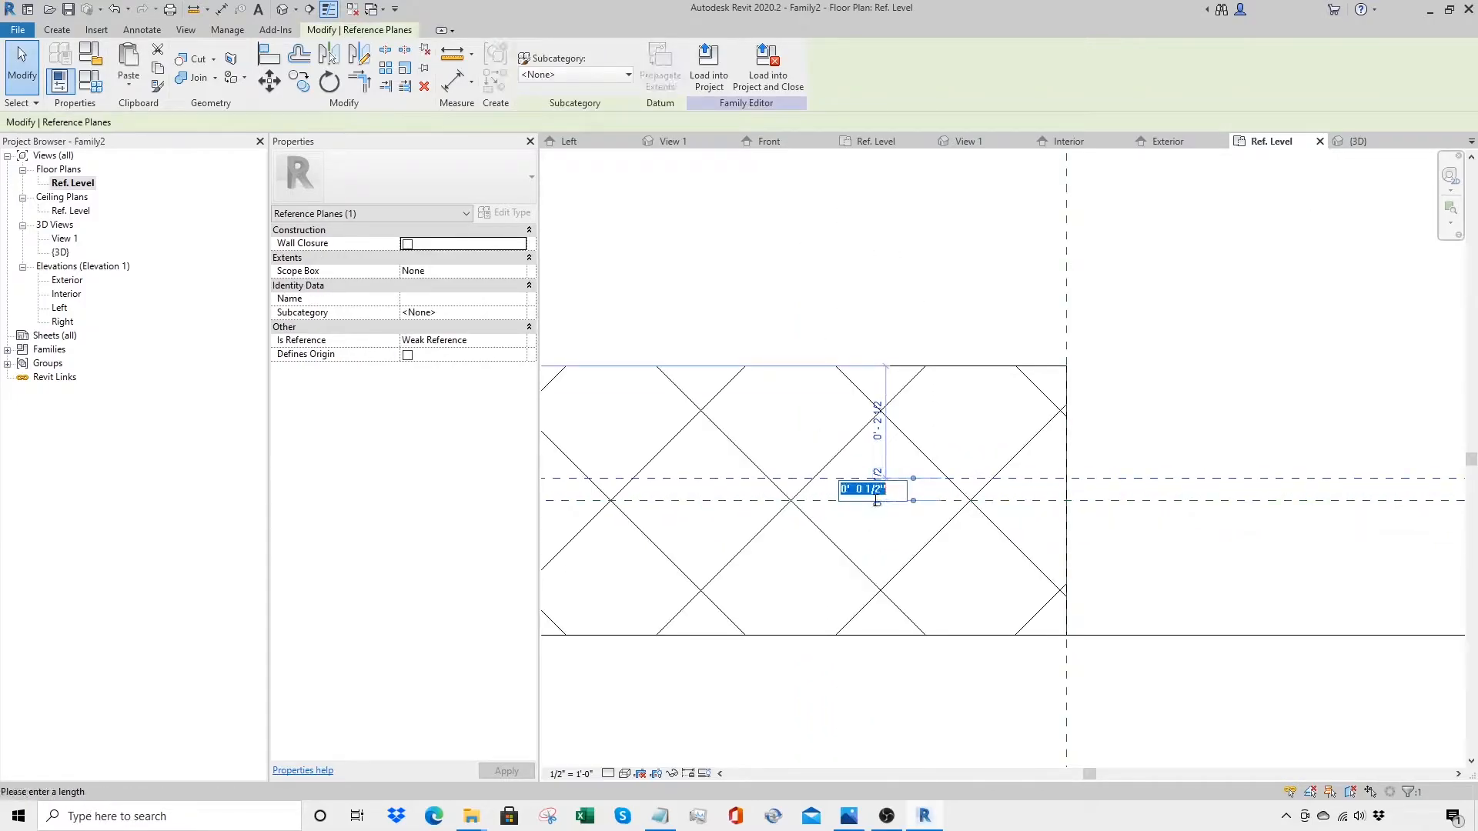
{"action": "type", "text": "2"}
{"action": "key", "text": "Return"}
Step: Mirror the new reference plane about the Center (Front/Back) plane to the wall's interior side
{"action": "scroll", "coordinate": [878, 506], "scroll_direction": "down", "scroll_amount": 3}
{"action": "left_click", "coordinate": [1201, 505]}
{"action": "middle_click_drag", "start_coordinate": [1119, 514], "coordinate": [895, 485]}
{"action": "left_click", "coordinate": [917, 434]}
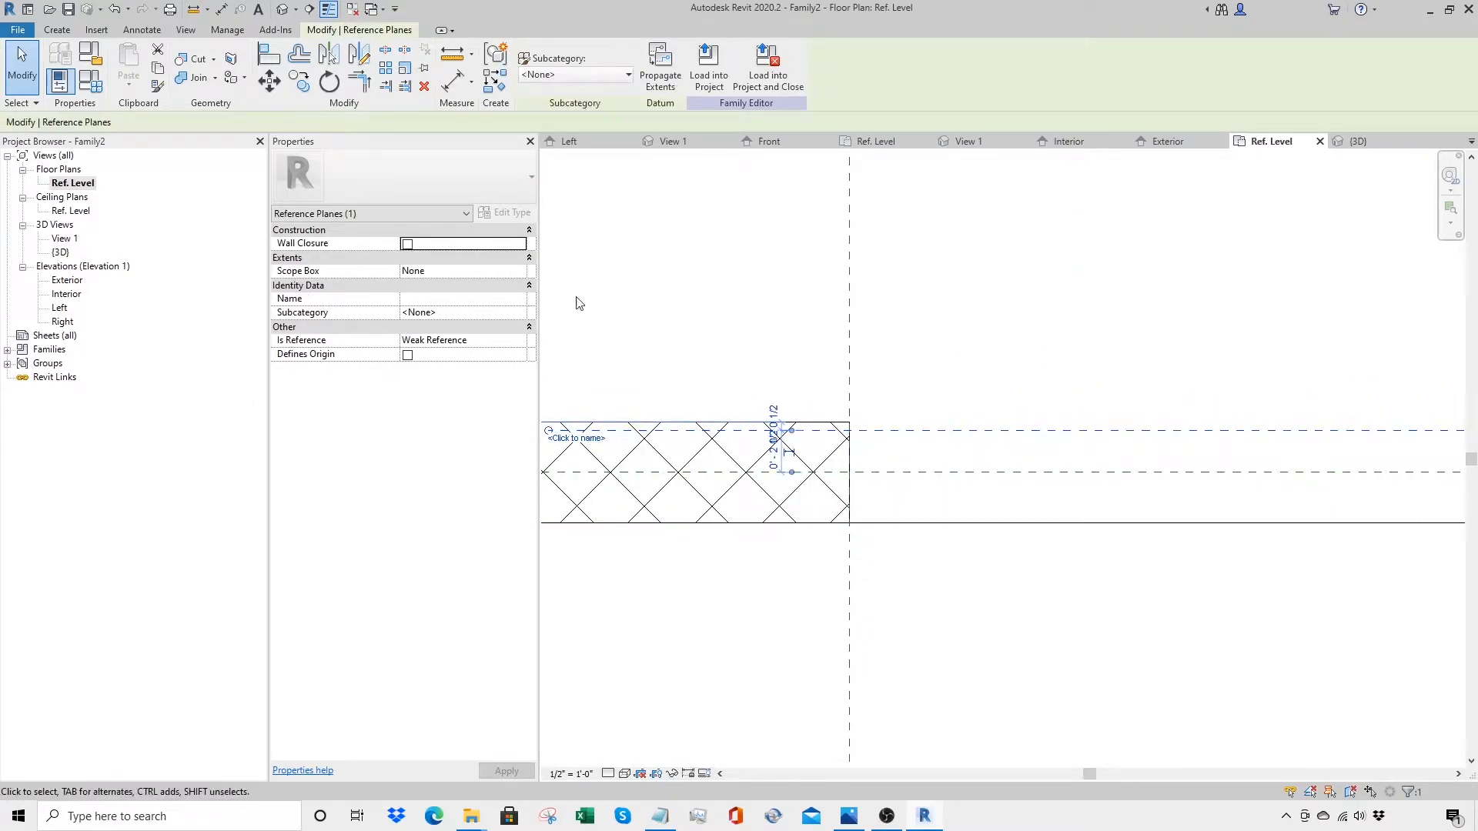
{"action": "left_click", "coordinate": [329, 54]}
{"action": "left_click", "coordinate": [946, 473]}
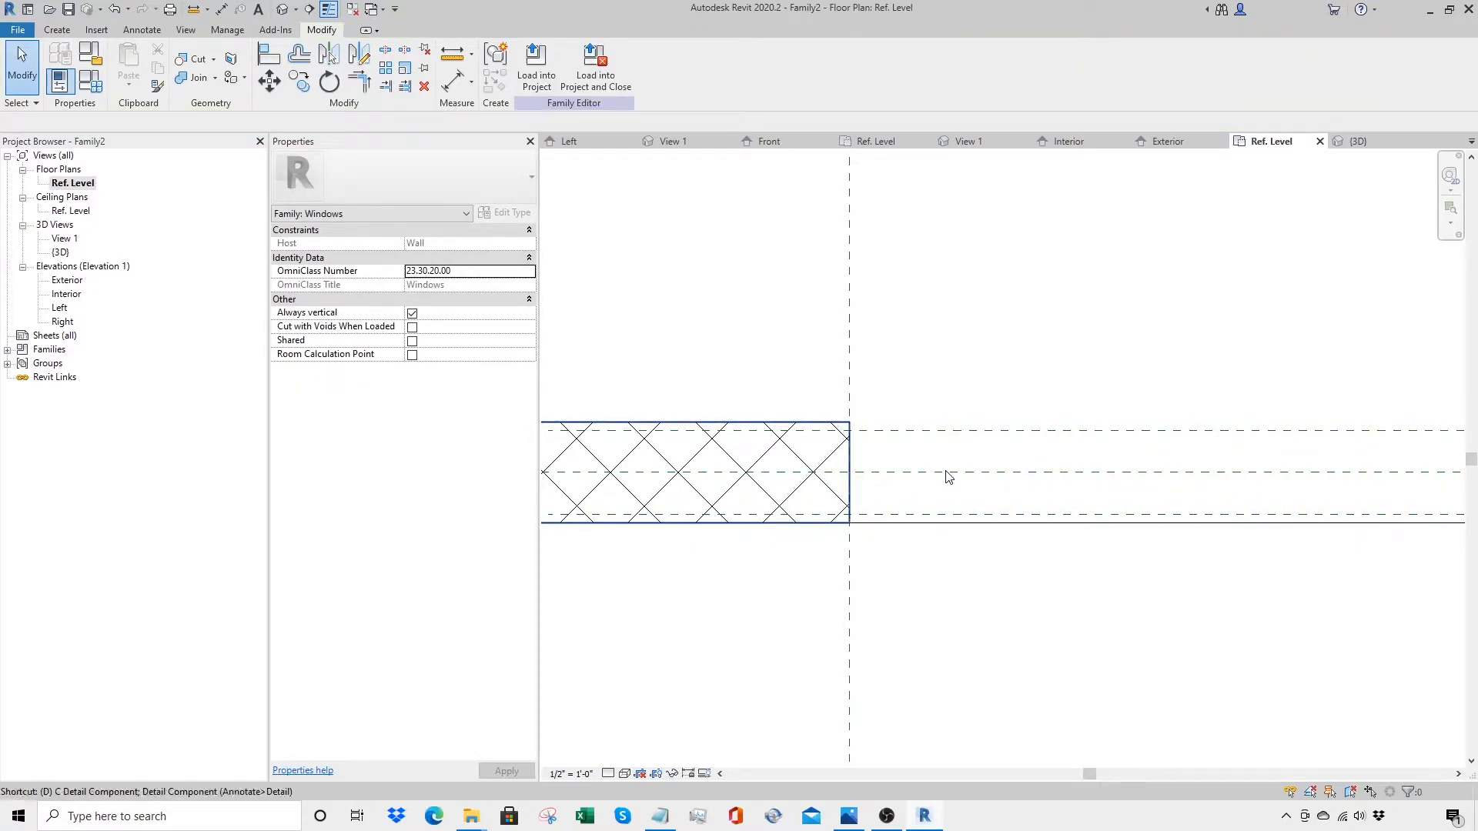
Step: Dimension the two frame-face reference planes through the Center (Front/Back) plane and constrain the segments to be equal
{"action": "key", "text": "d"}
{"action": "key", "text": "i"}
{"action": "left_click", "coordinate": [919, 434]}
{"action": "left_click", "coordinate": [919, 470]}
{"action": "key", "text": "Escape"}
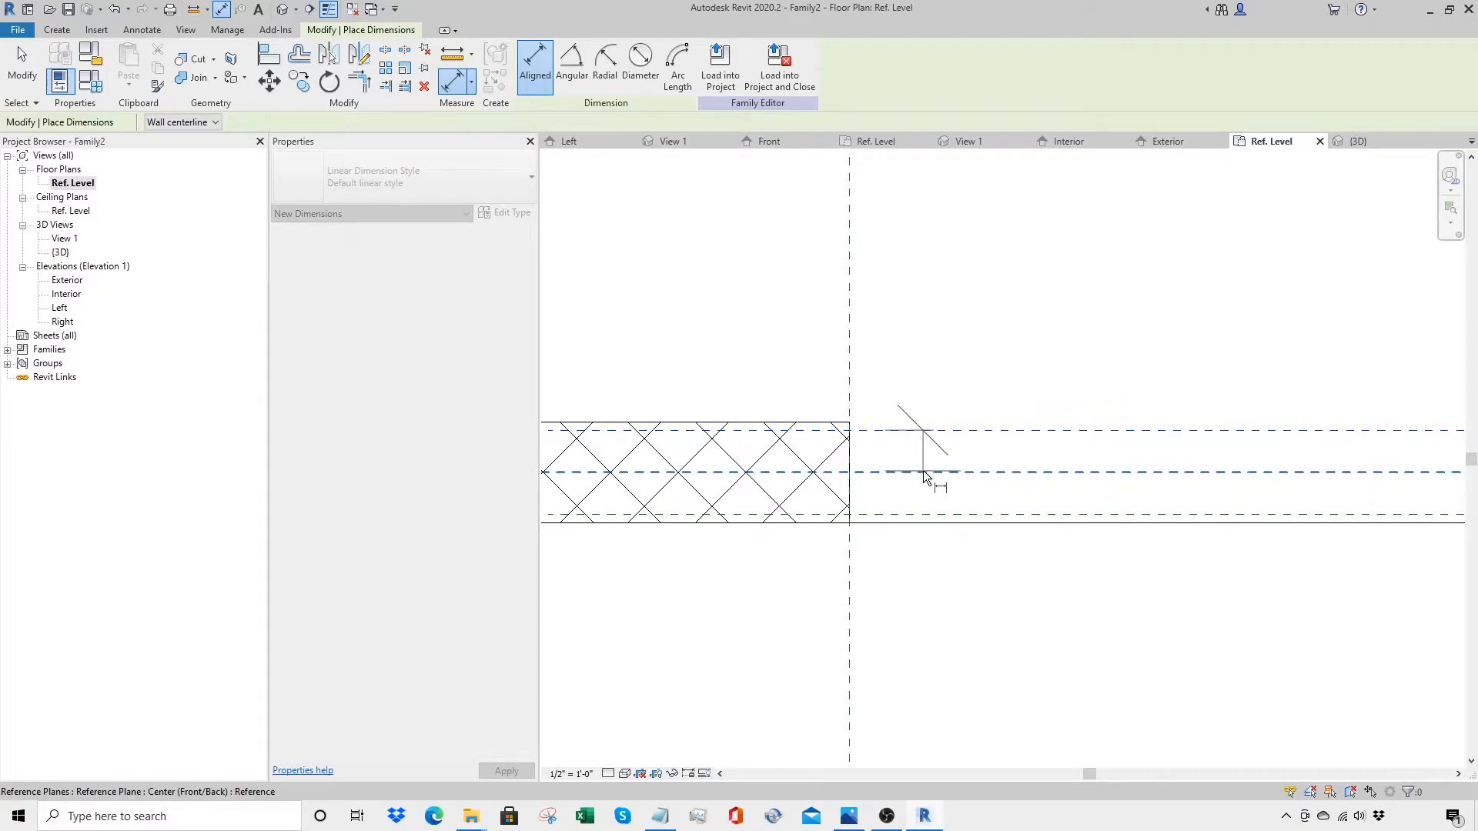
{"action": "left_click", "coordinate": [922, 470]}
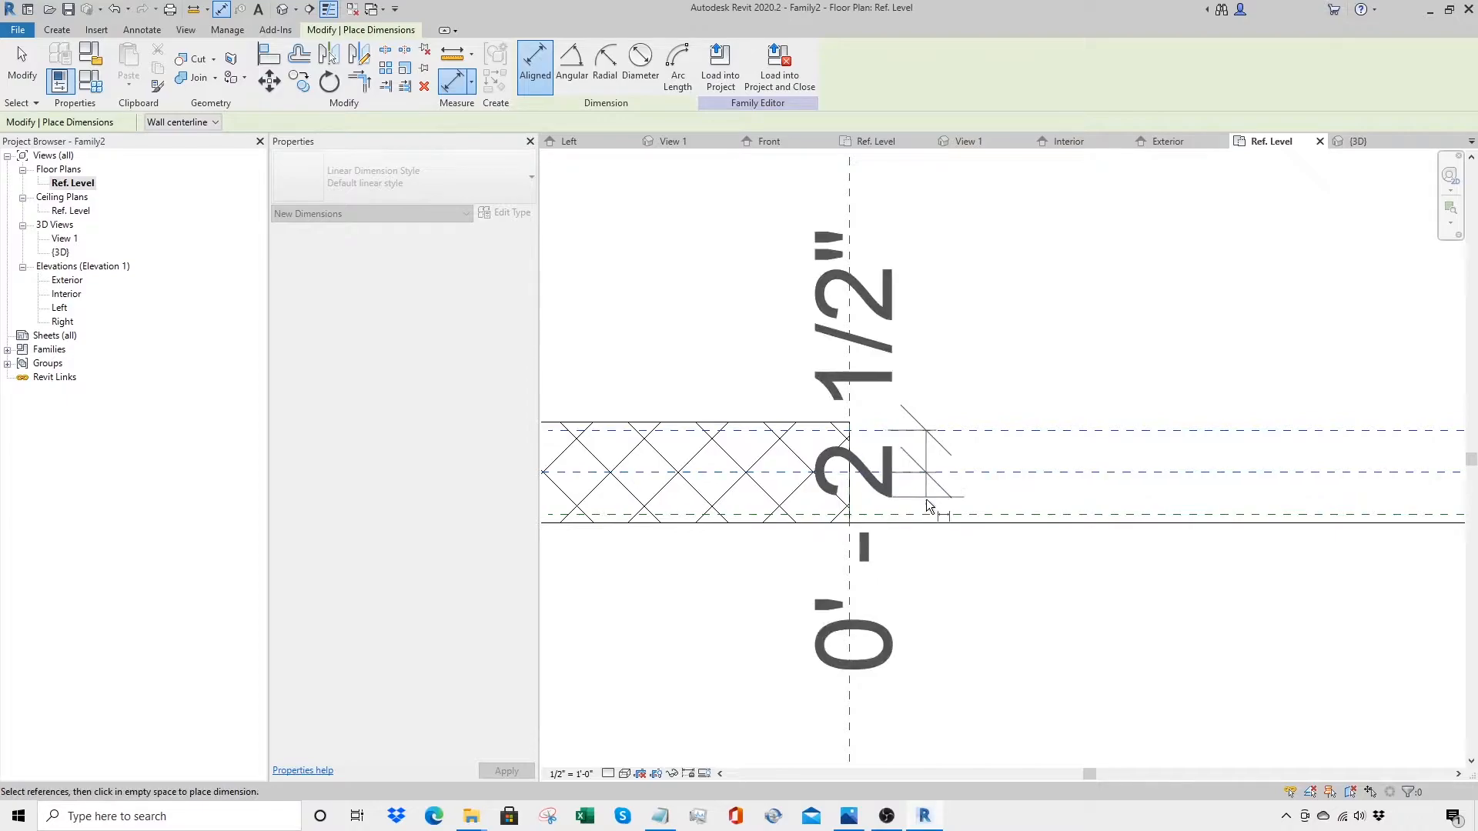
{"action": "left_click", "coordinate": [926, 510]}
{"action": "scroll", "coordinate": [926, 509], "scroll_direction": "down", "scroll_amount": 3}
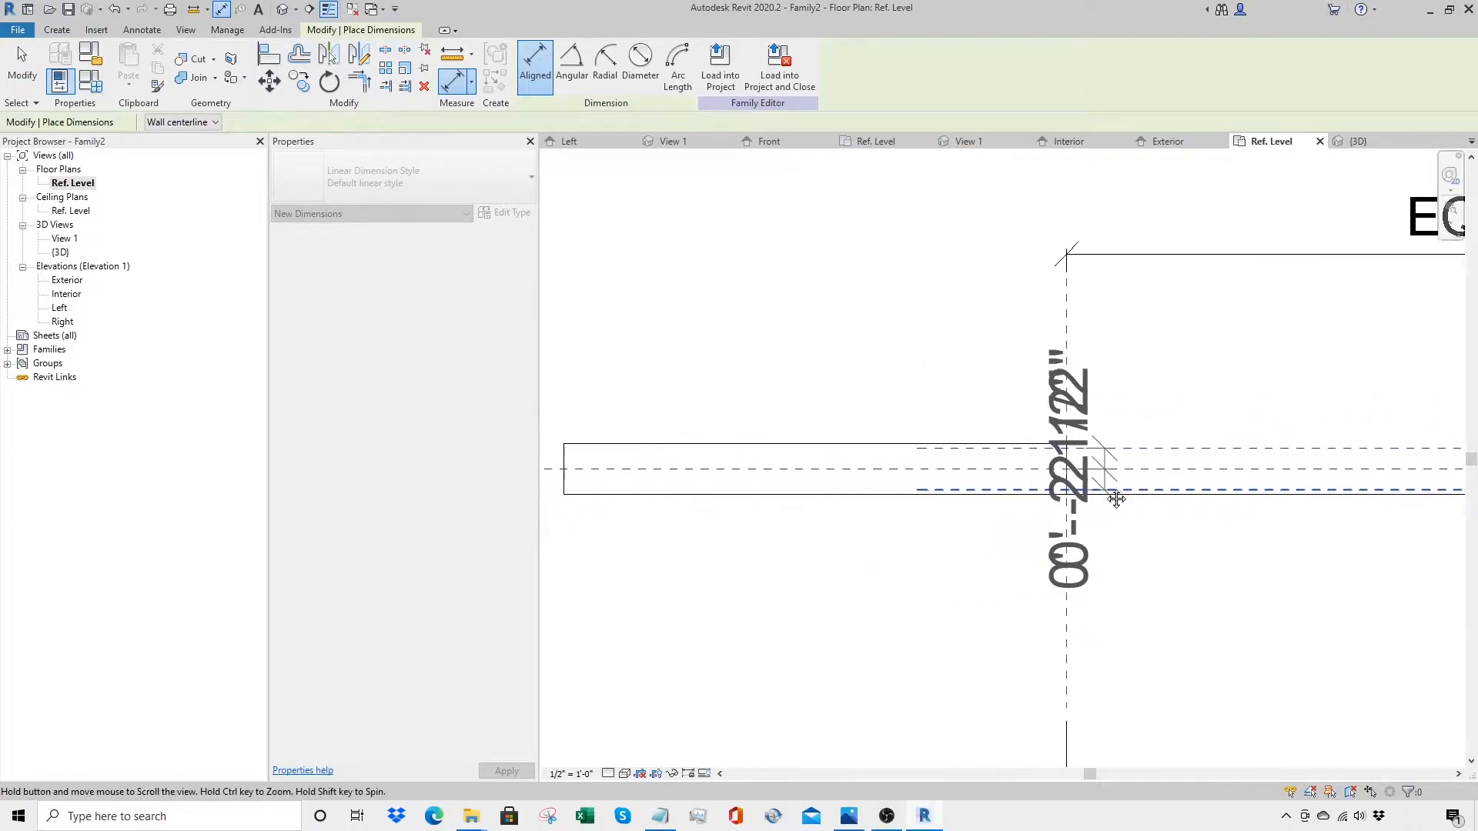
{"action": "left_click", "coordinate": [740, 362]}
{"action": "left_click", "coordinate": [841, 469]}
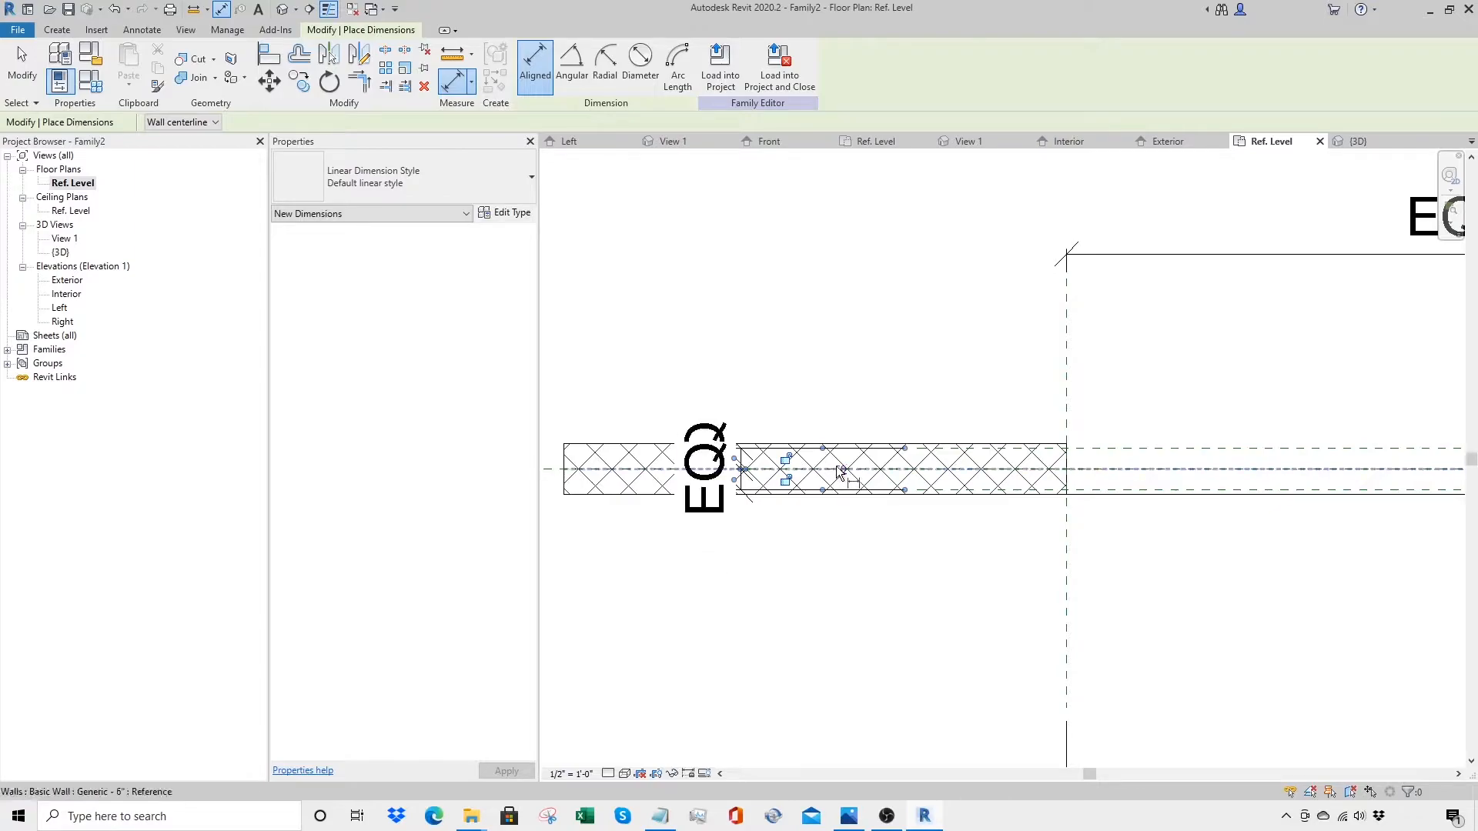
Step: Add an overall dimension between the exterior and interior frame-face reference planes, placed beyond the equality dimension
{"action": "left_click", "coordinate": [1110, 450]}
{"action": "left_click", "coordinate": [1108, 490]}
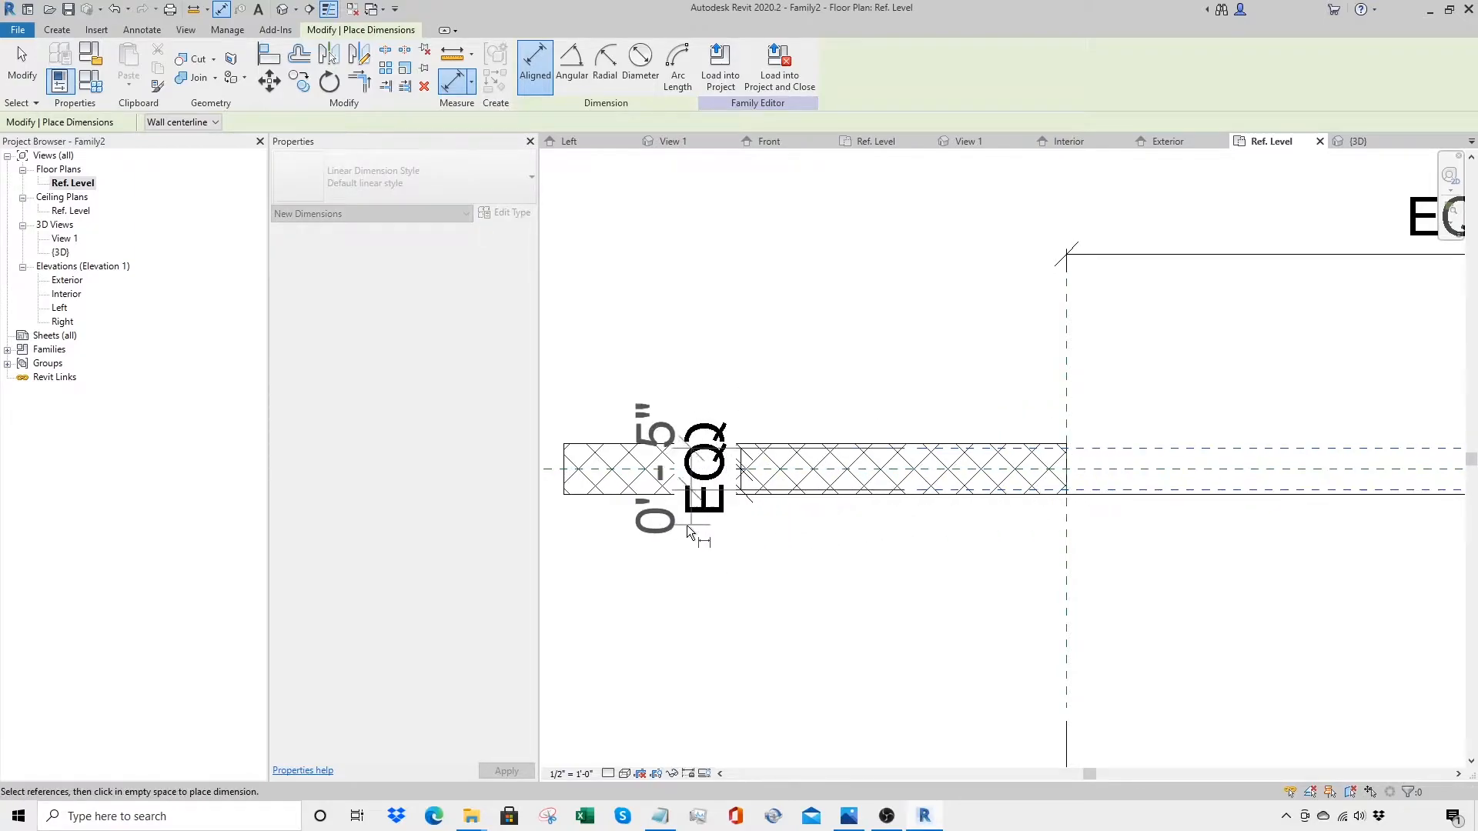
{"action": "left_click", "coordinate": [585, 528]}
{"action": "key", "text": "Escape"}
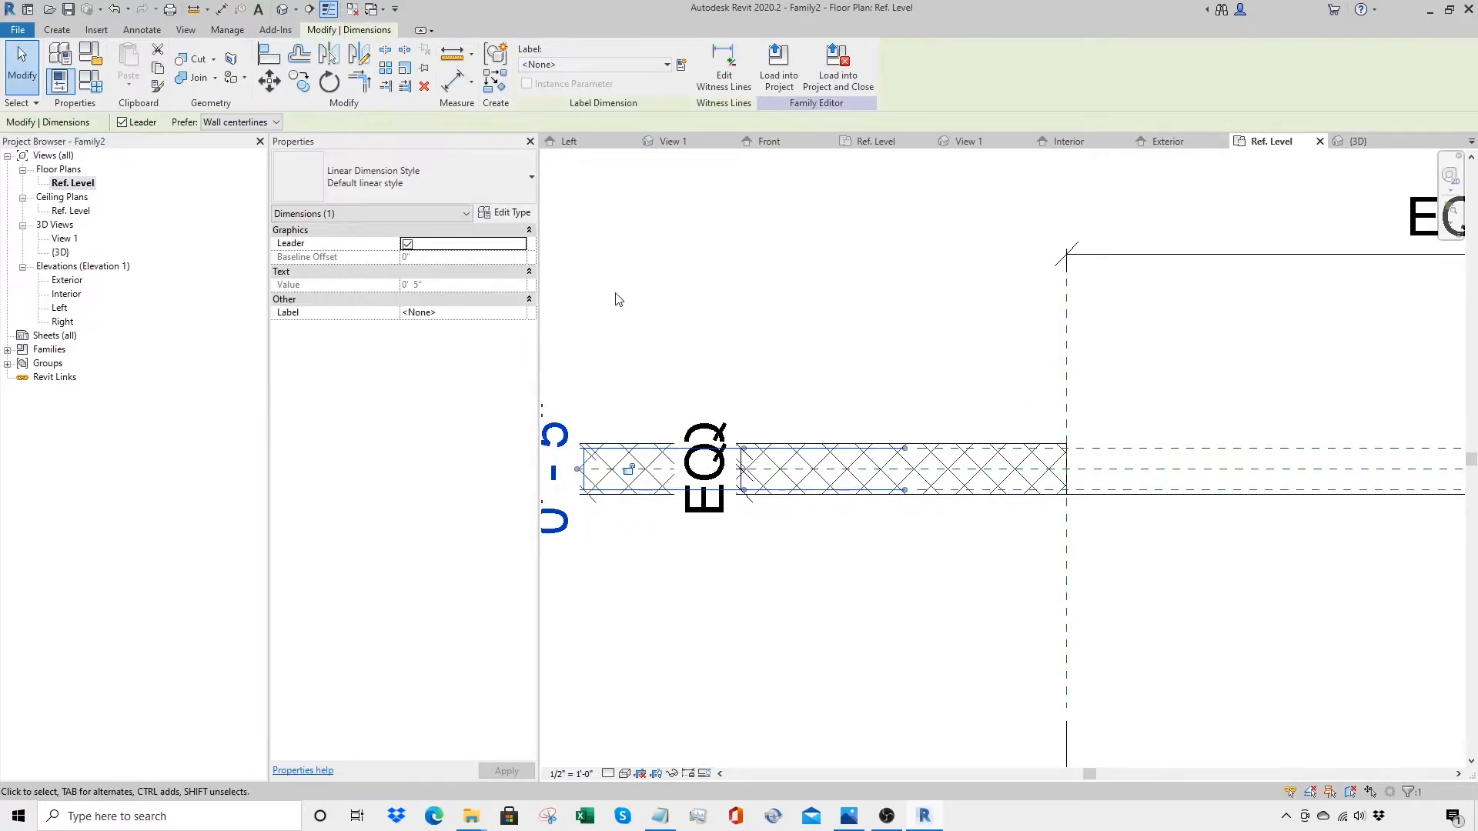
Step: Label the overall frame dimension with a new type family parameter named Storefront Frame Depth
{"action": "left_click", "coordinate": [681, 65]}
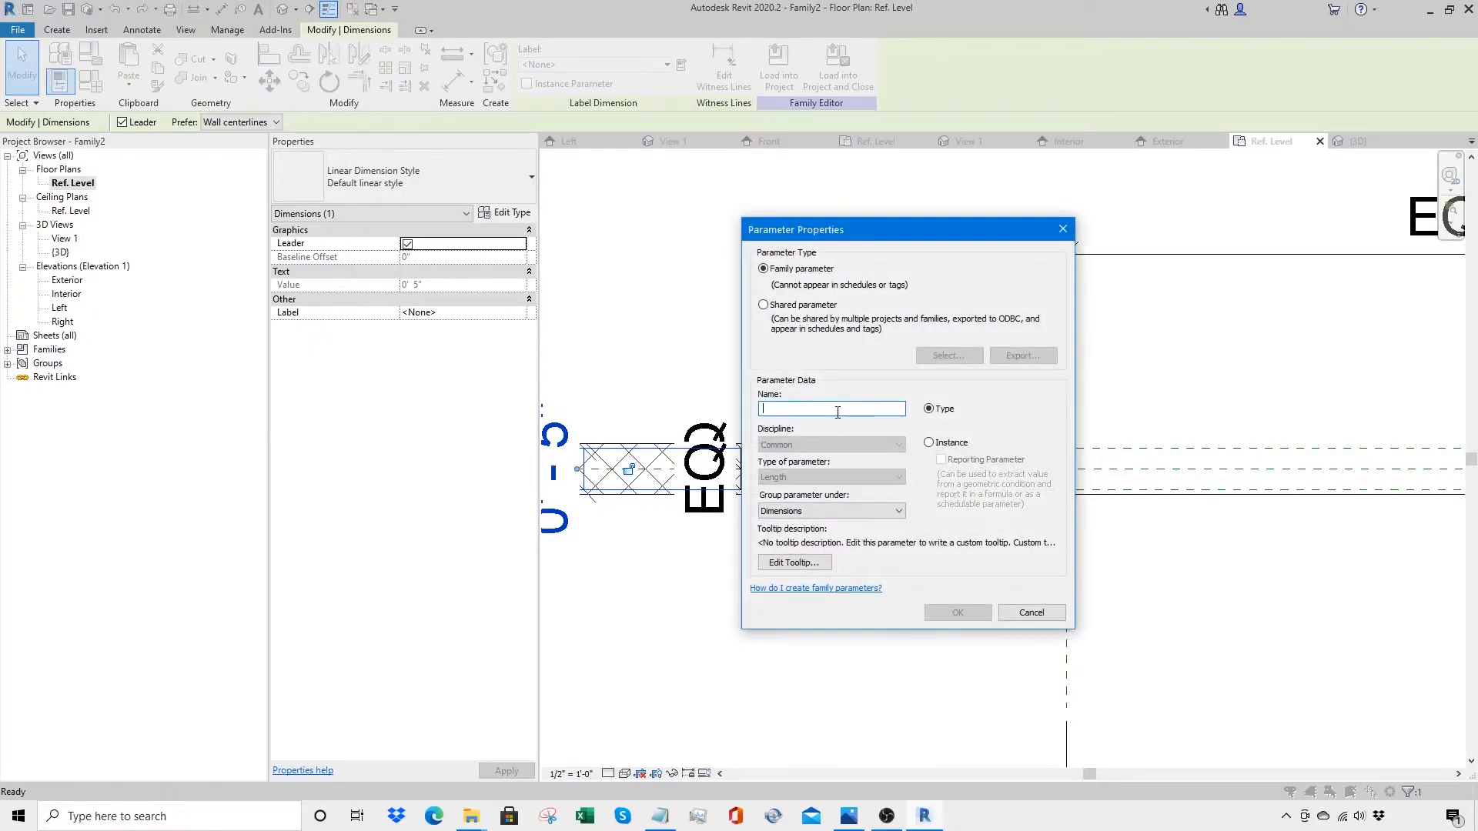
{"action": "type", "text": "S"}
{"action": "key", "text": "BackSpace"}
{"action": "type", "text": "Fr"}
{"action": "key", "text": "BackSpace"}
{"action": "key", "text": "BackSpace"}
{"action": "type", "text": "Storefront Frame Depth"}
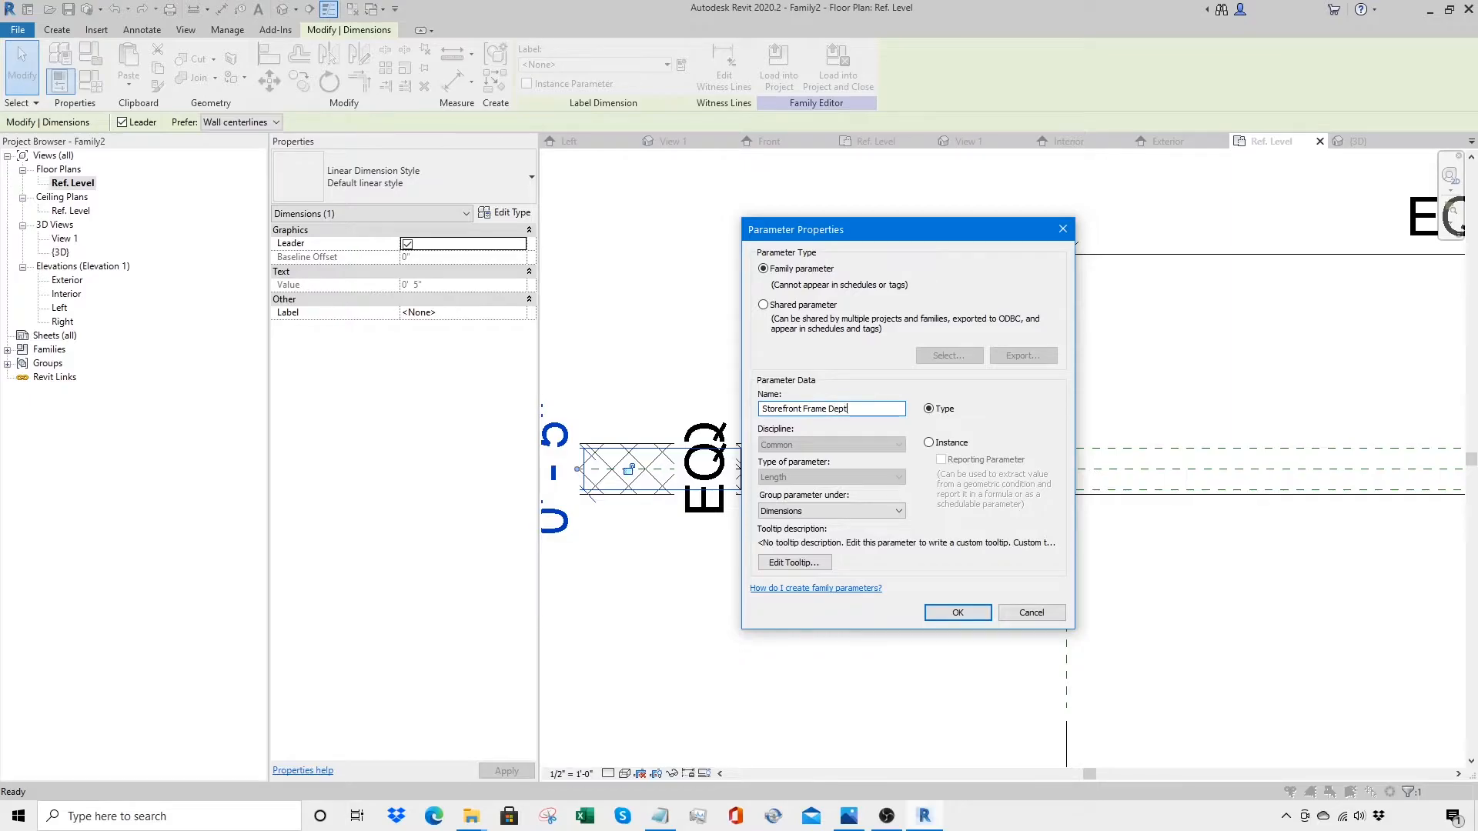
{"action": "left_click", "coordinate": [954, 612]}
{"action": "key", "text": "Escape"}
Step: Extend both frame-face reference planes across the full opening, ending just past the right jamb inside the wall
{"action": "middle_click_drag", "start_coordinate": [1131, 551], "coordinate": [947, 569]}
{"action": "scroll", "coordinate": [947, 570], "scroll_direction": "down", "scroll_amount": 3}
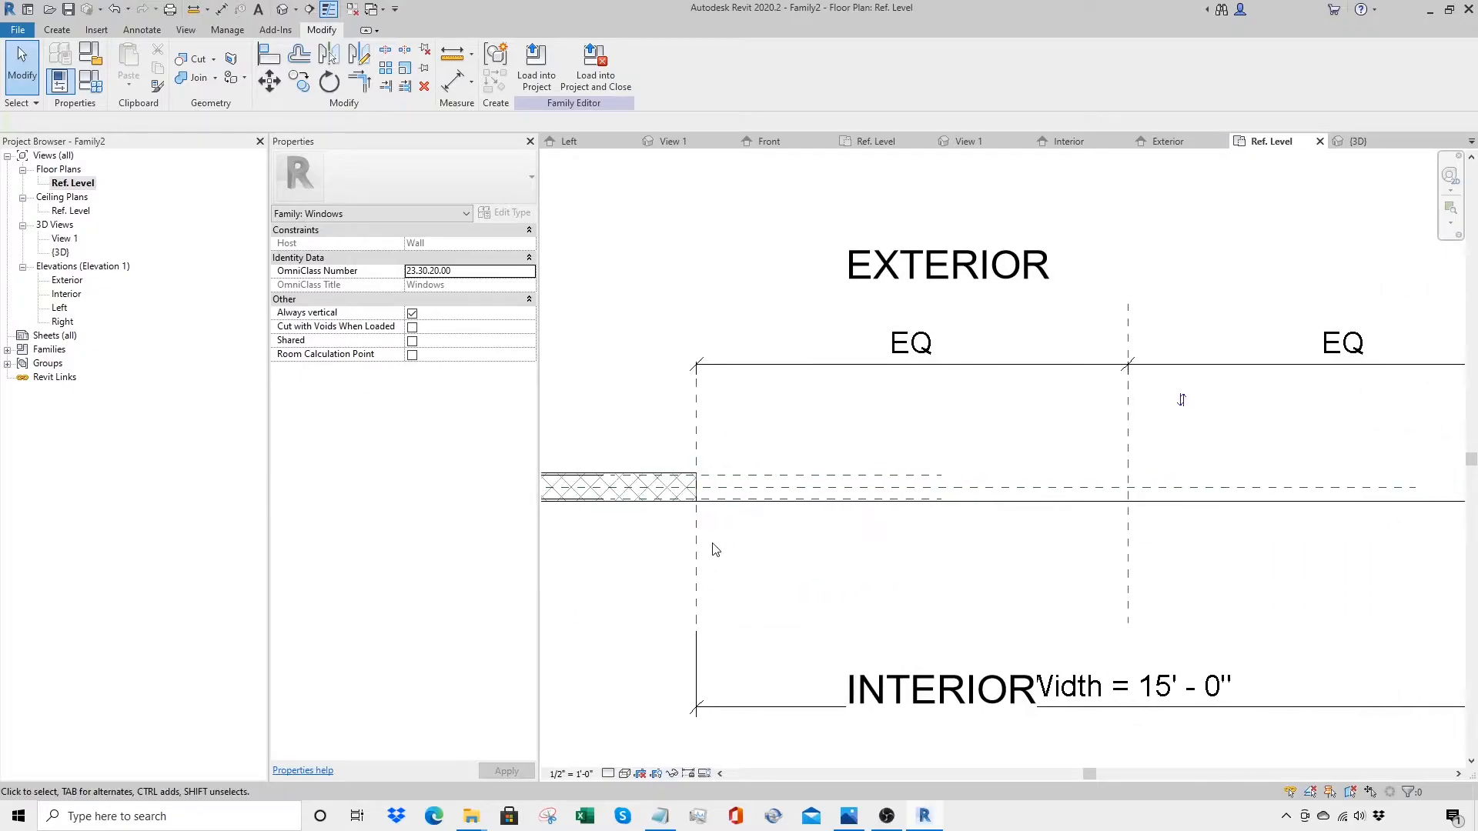
{"action": "left_click", "coordinate": [852, 511]}
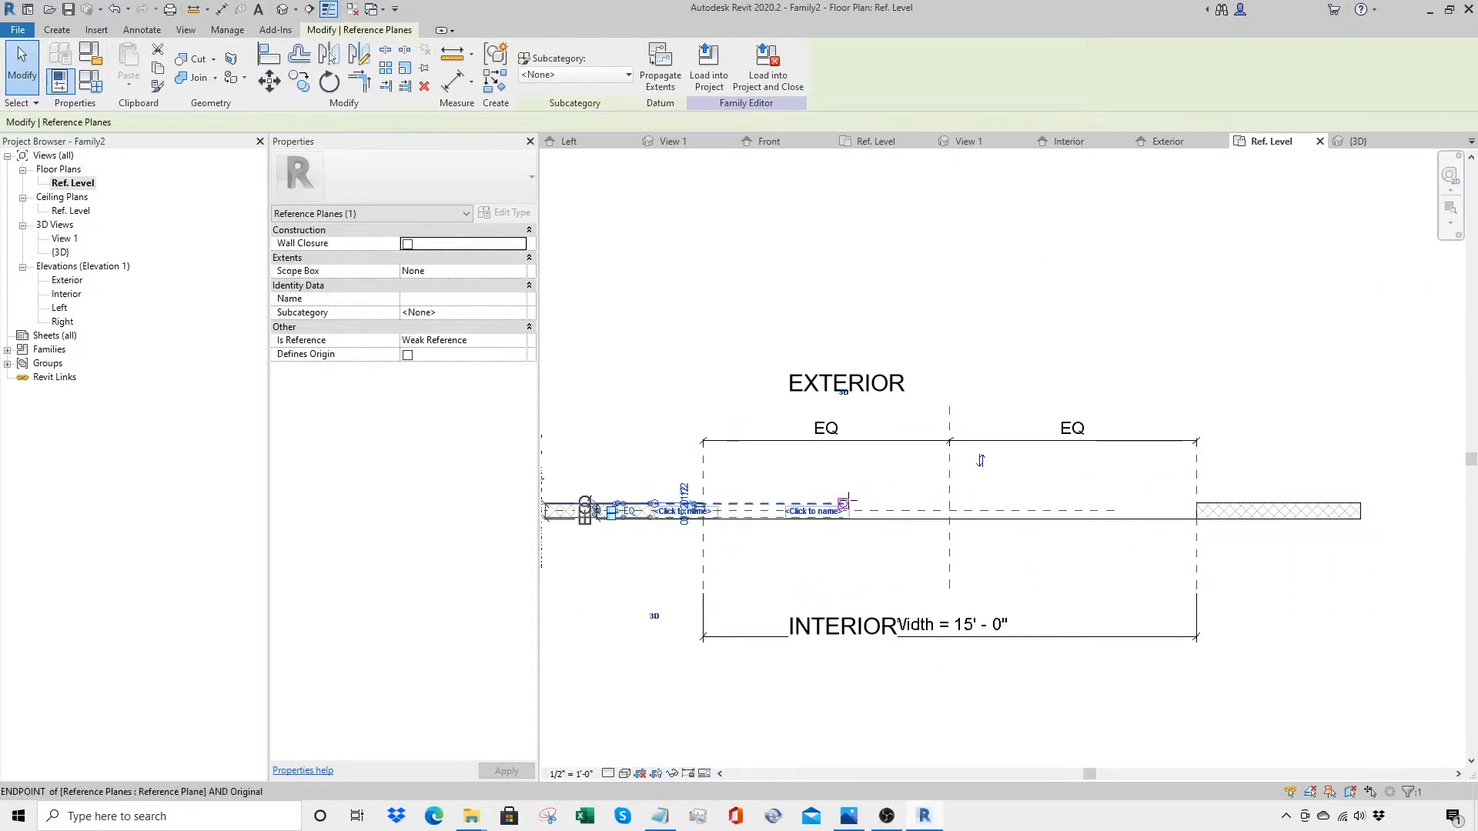
{"action": "left_click_drag", "start_coordinate": [847, 507], "coordinate": [1230, 505]}
{"action": "key", "text": "Escape"}
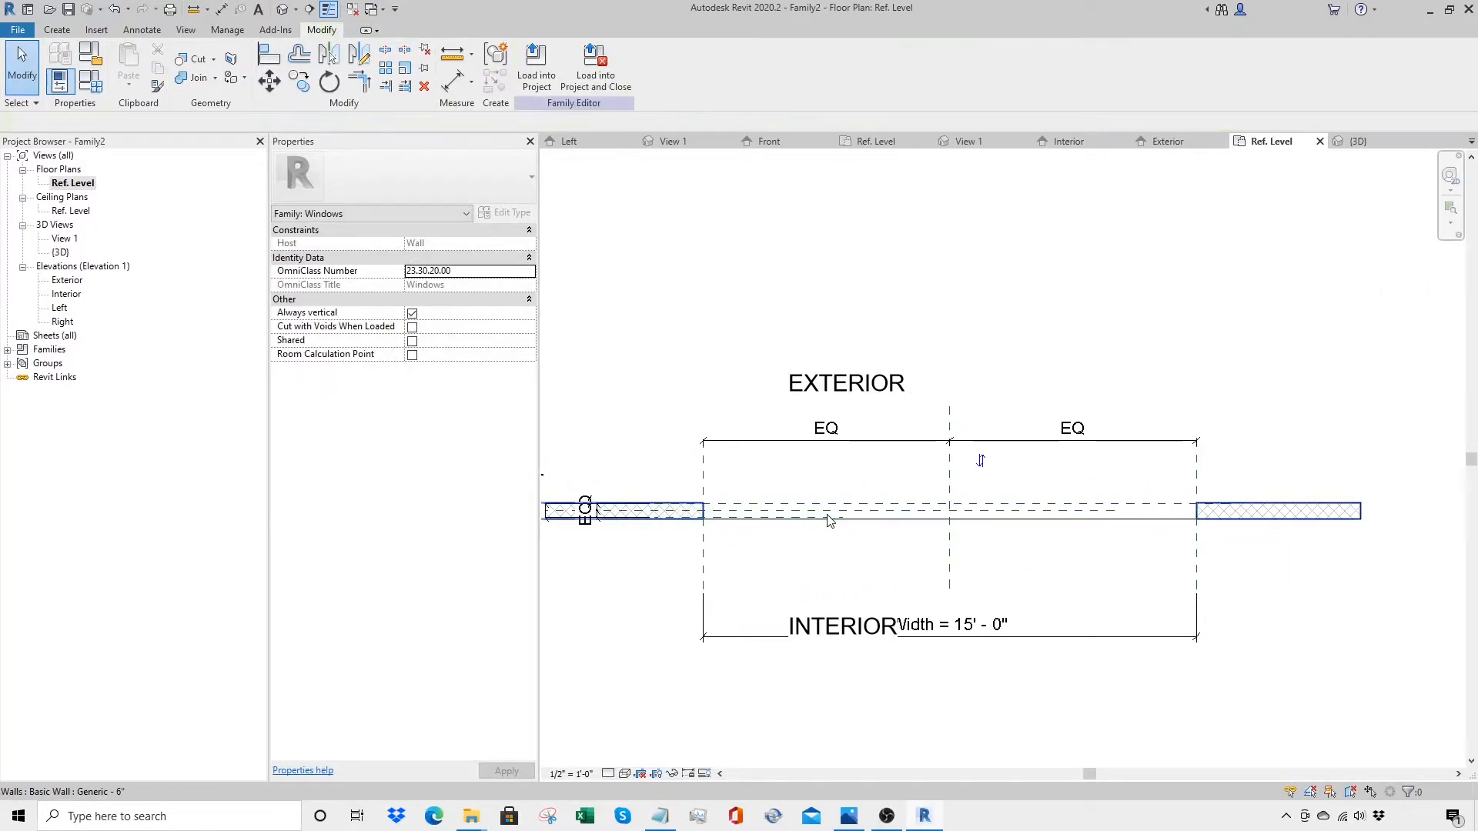
{"action": "left_click", "coordinate": [828, 517]}
{"action": "left_click_drag", "start_coordinate": [844, 517], "coordinate": [1229, 517]}
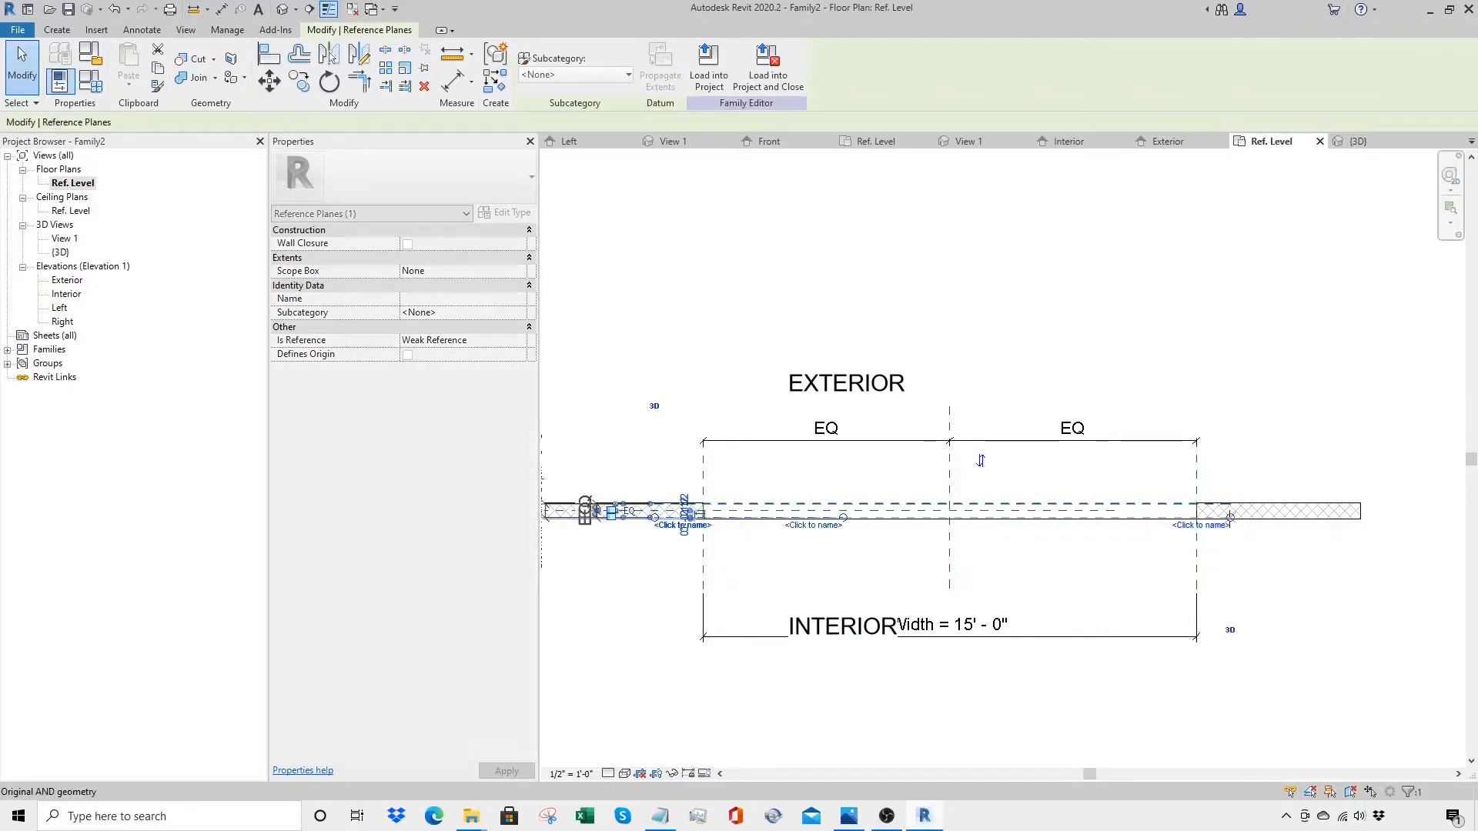
Step: Copy the exterior frame-face reference plane to about 1/4" on the exterior side of the Center (Front/Back) plane
{"action": "key", "text": "z"}
{"action": "key", "text": "r"}
{"action": "left_click_drag", "start_coordinate": [668, 537], "coordinate": [767, 485]}
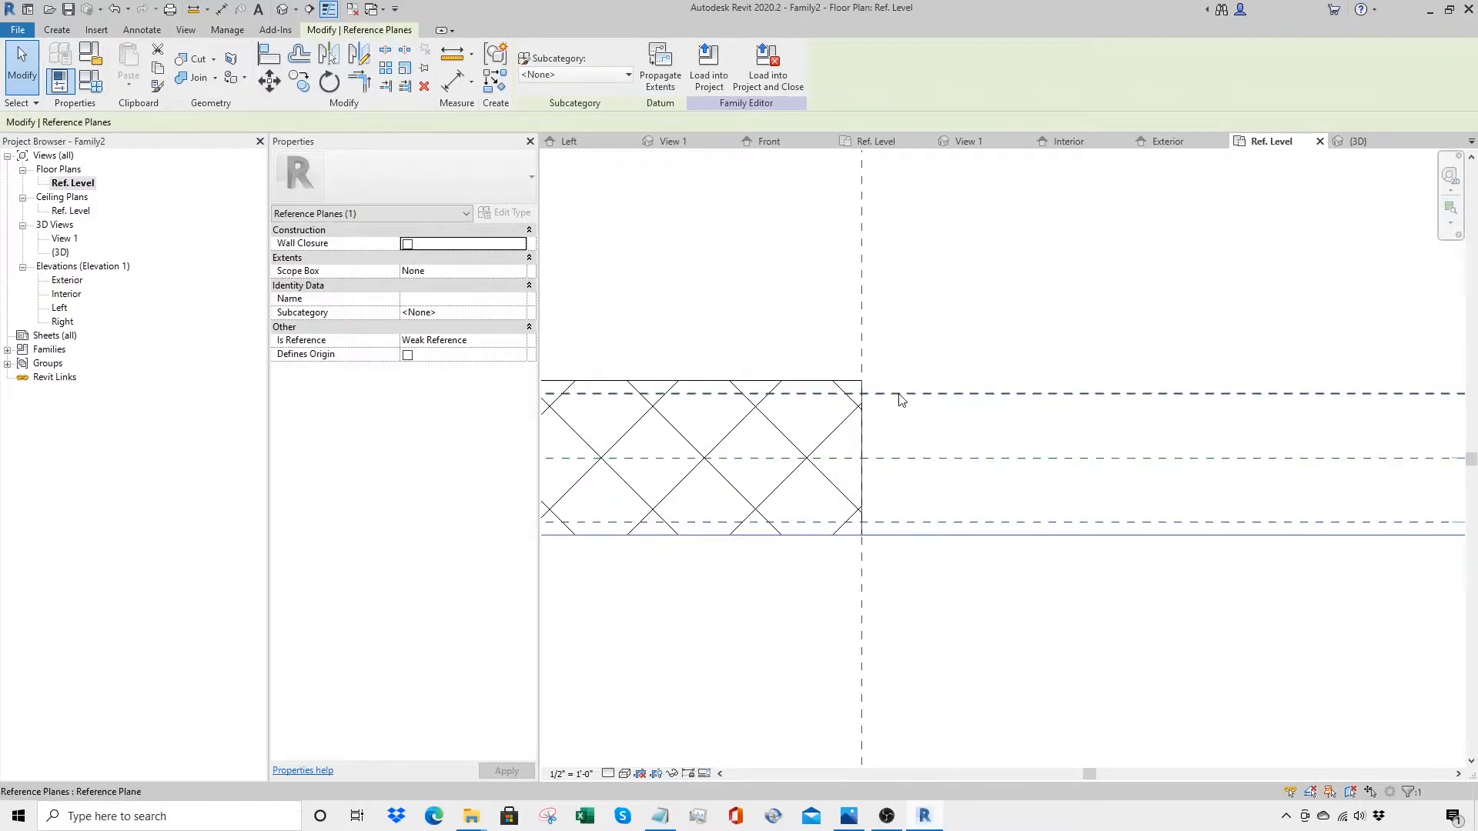
{"action": "scroll", "coordinate": [899, 395], "scroll_direction": "up", "scroll_amount": 2}
{"action": "left_click_drag", "start_coordinate": [887, 393], "coordinate": [884, 483]}
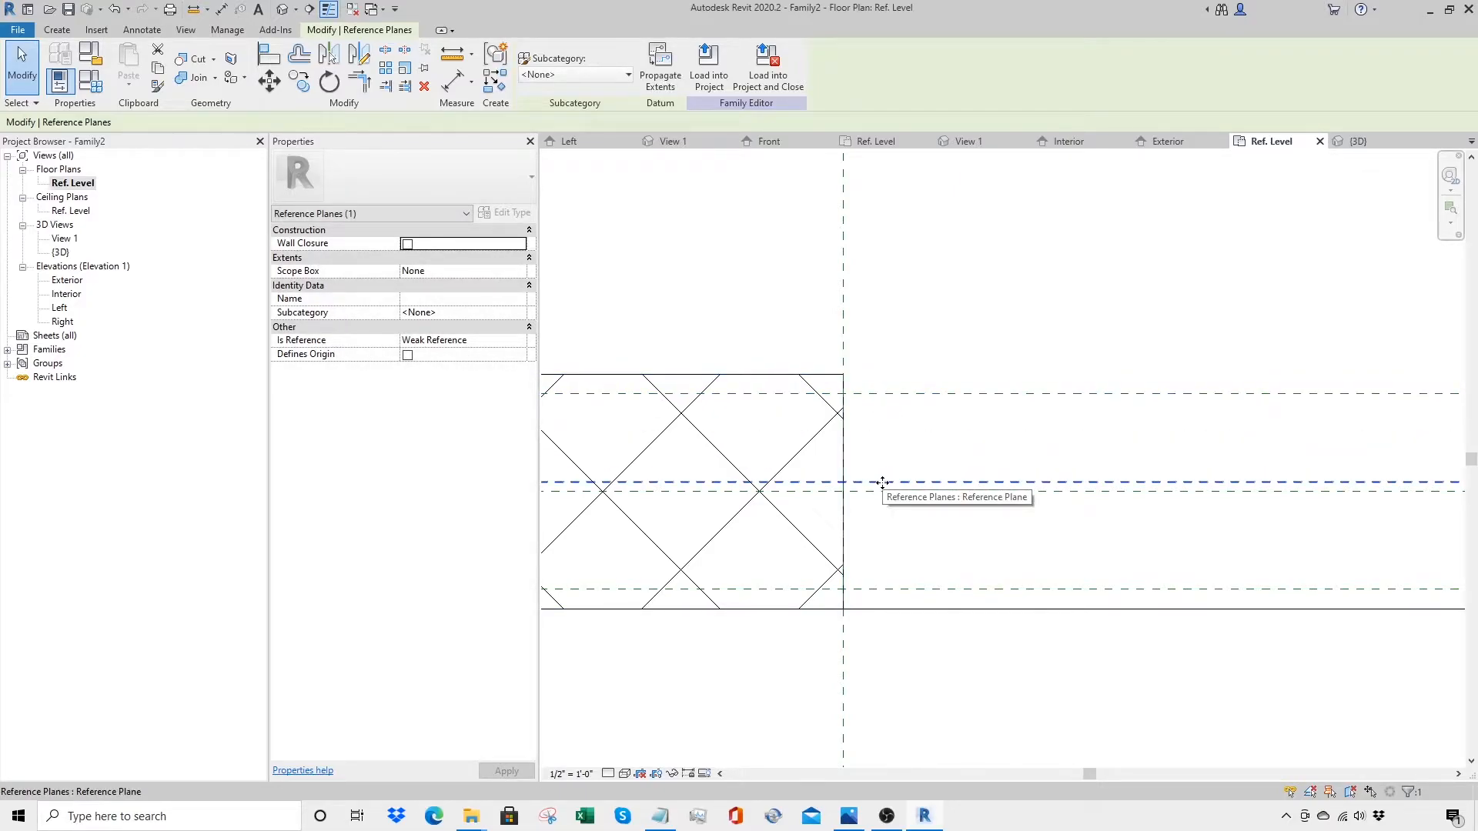
Step: Mirror the copied reference plane about the Center (Front/Back) plane to form the other glass face
{"action": "left_click", "coordinate": [328, 54]}
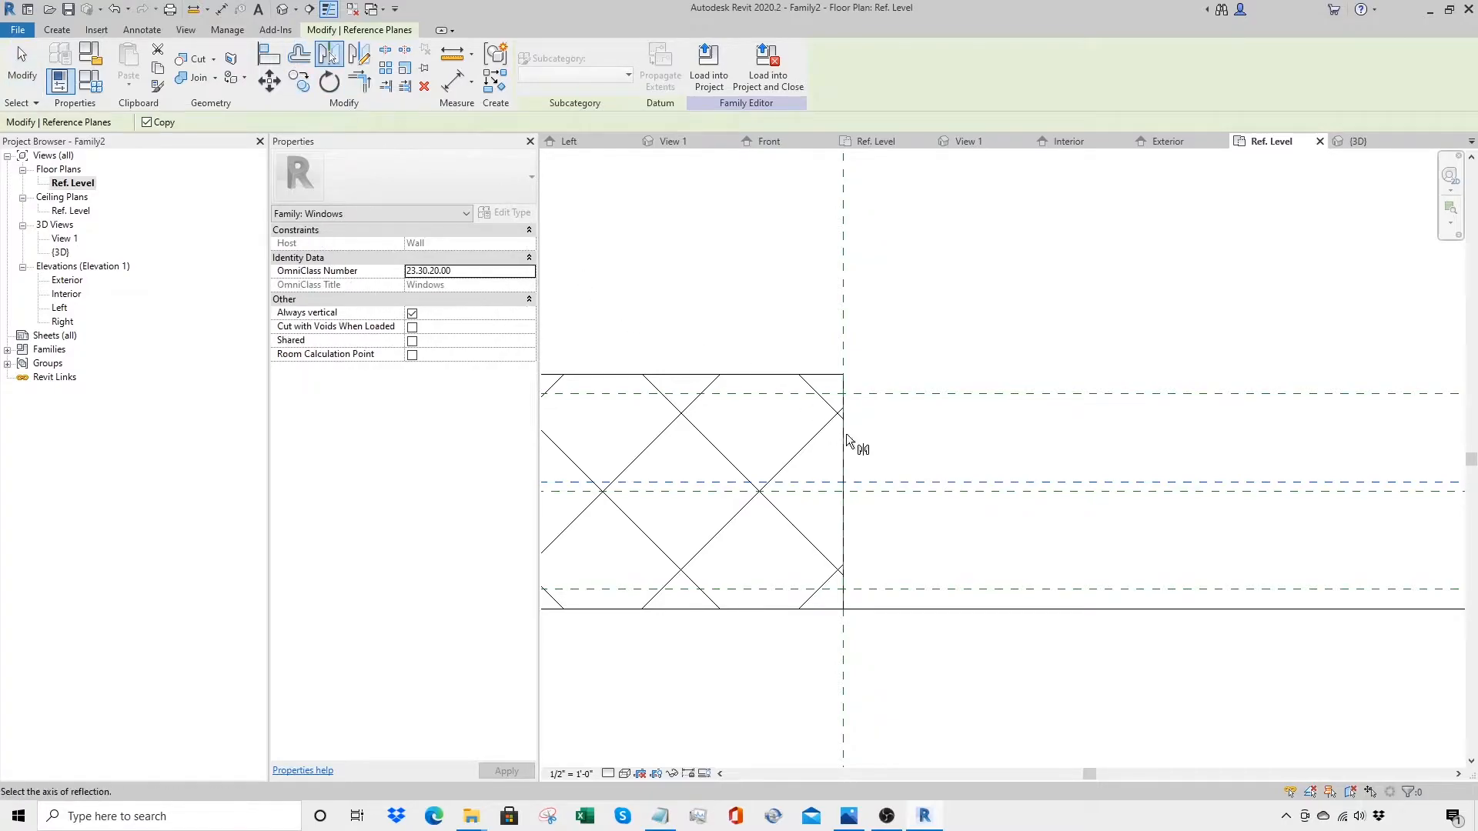
{"action": "left_click", "coordinate": [873, 491]}
{"action": "key", "text": "Escape"}
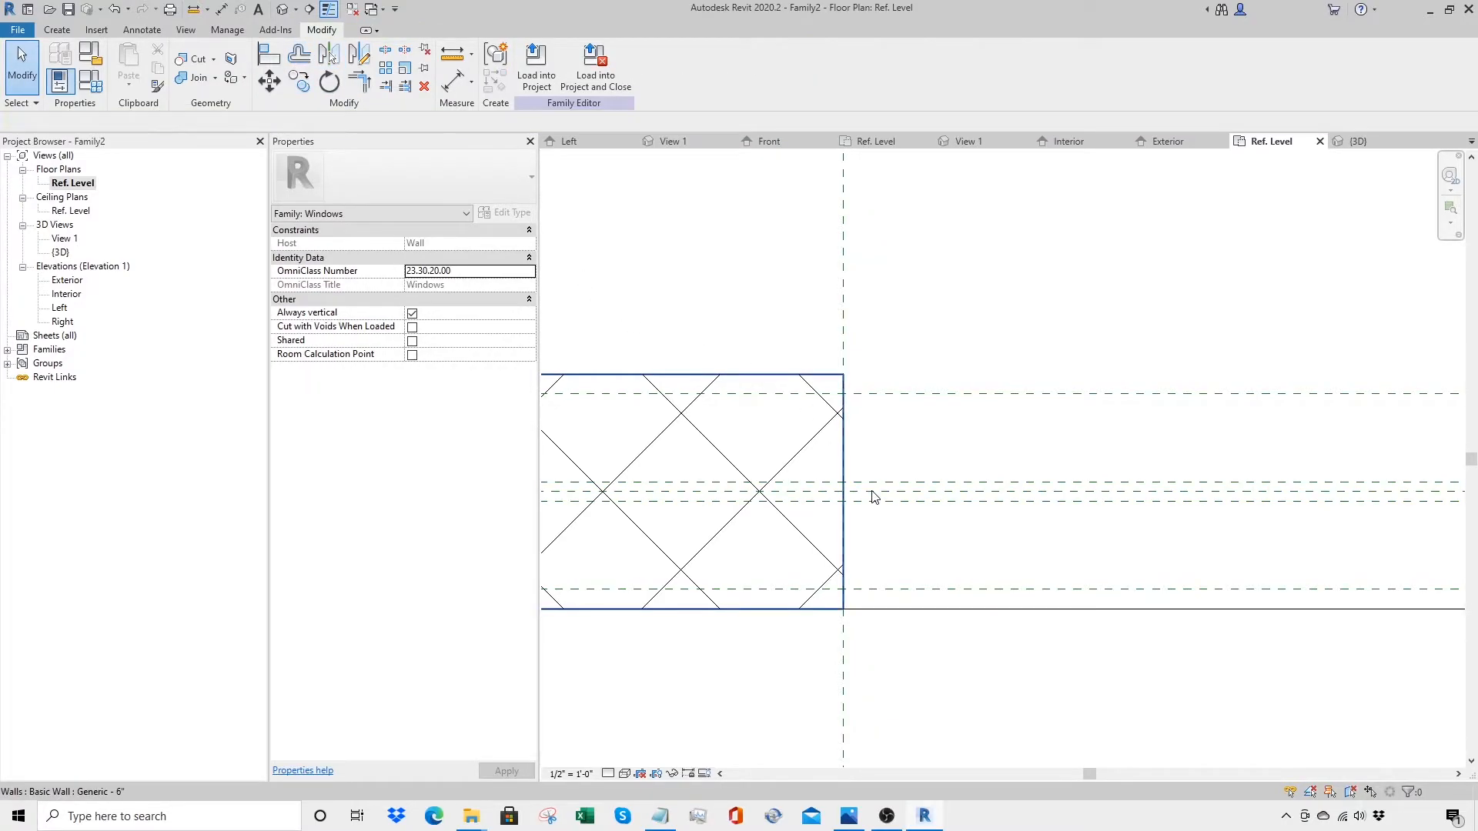
Step: Dimension the two glass-face reference planes through the Center (Front/Back) plane and make the segments equal
{"action": "key", "text": "d"}
{"action": "key", "text": "i"}
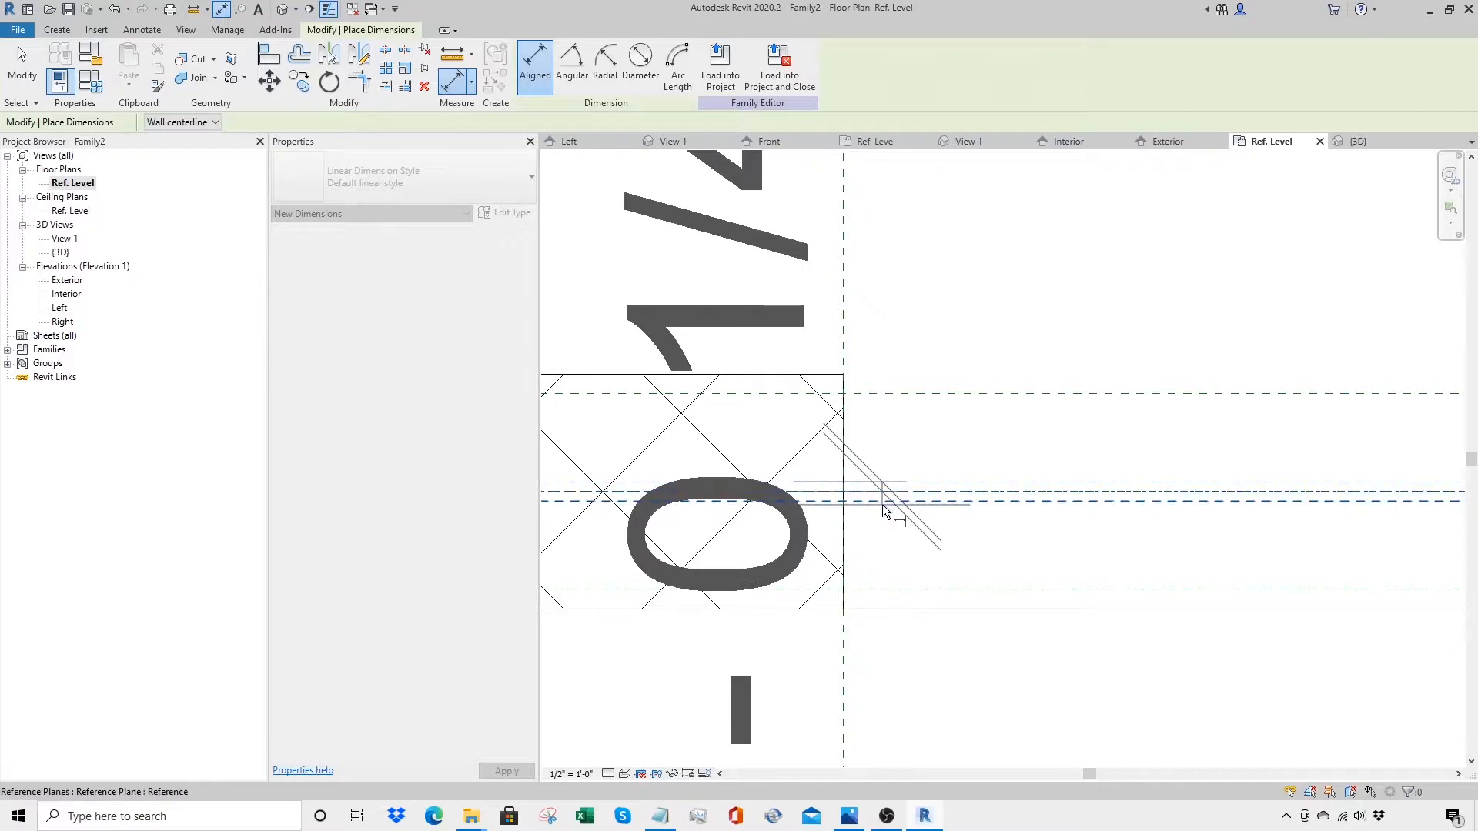
{"action": "scroll", "coordinate": [882, 505], "scroll_direction": "down", "scroll_amount": 4}
{"action": "middle_click_drag", "start_coordinate": [883, 505], "coordinate": [1231, 449]}
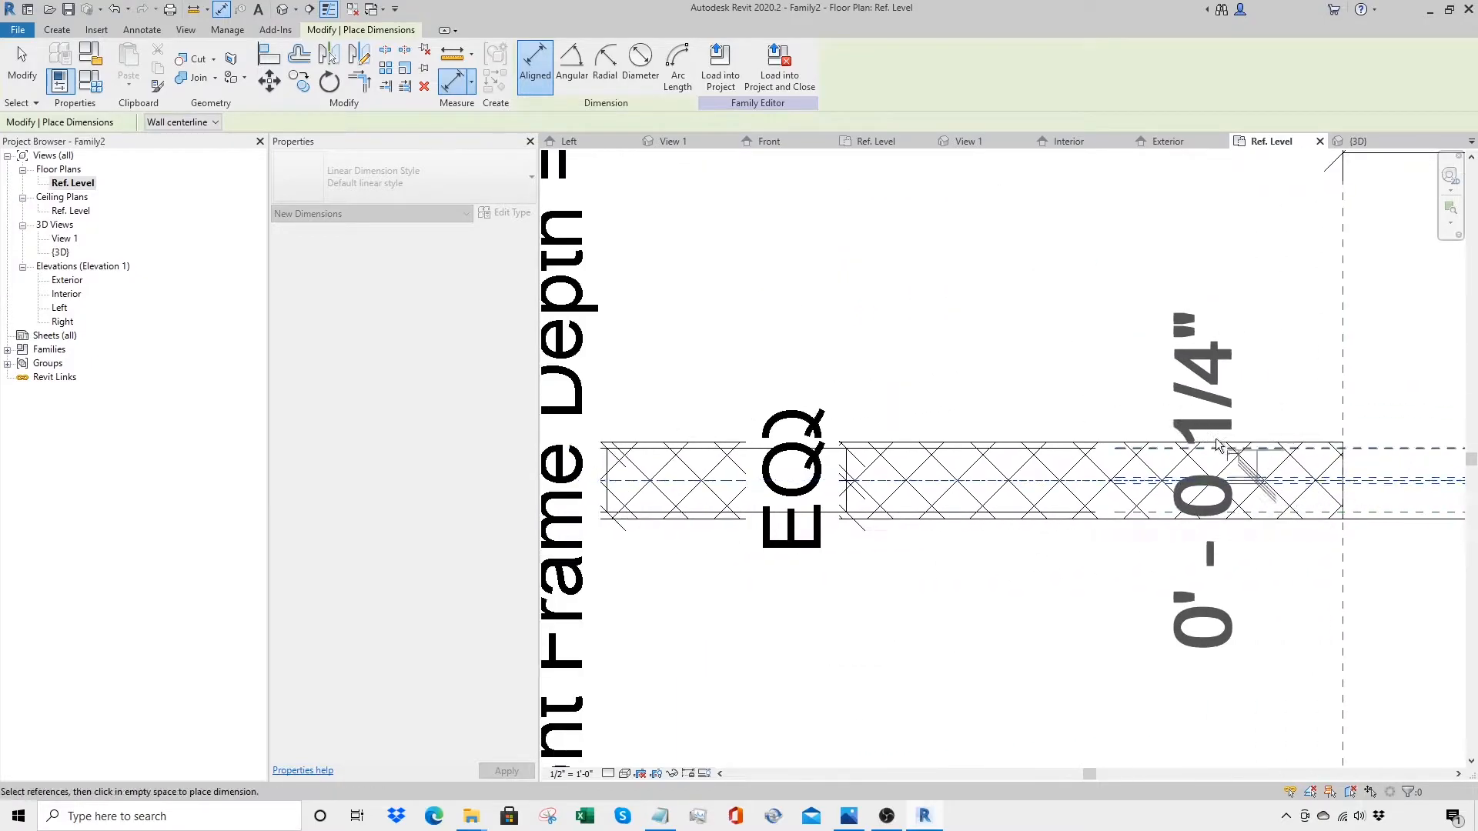
{"action": "left_click", "coordinate": [1019, 332]}
{"action": "left_click", "coordinate": [1170, 481]}
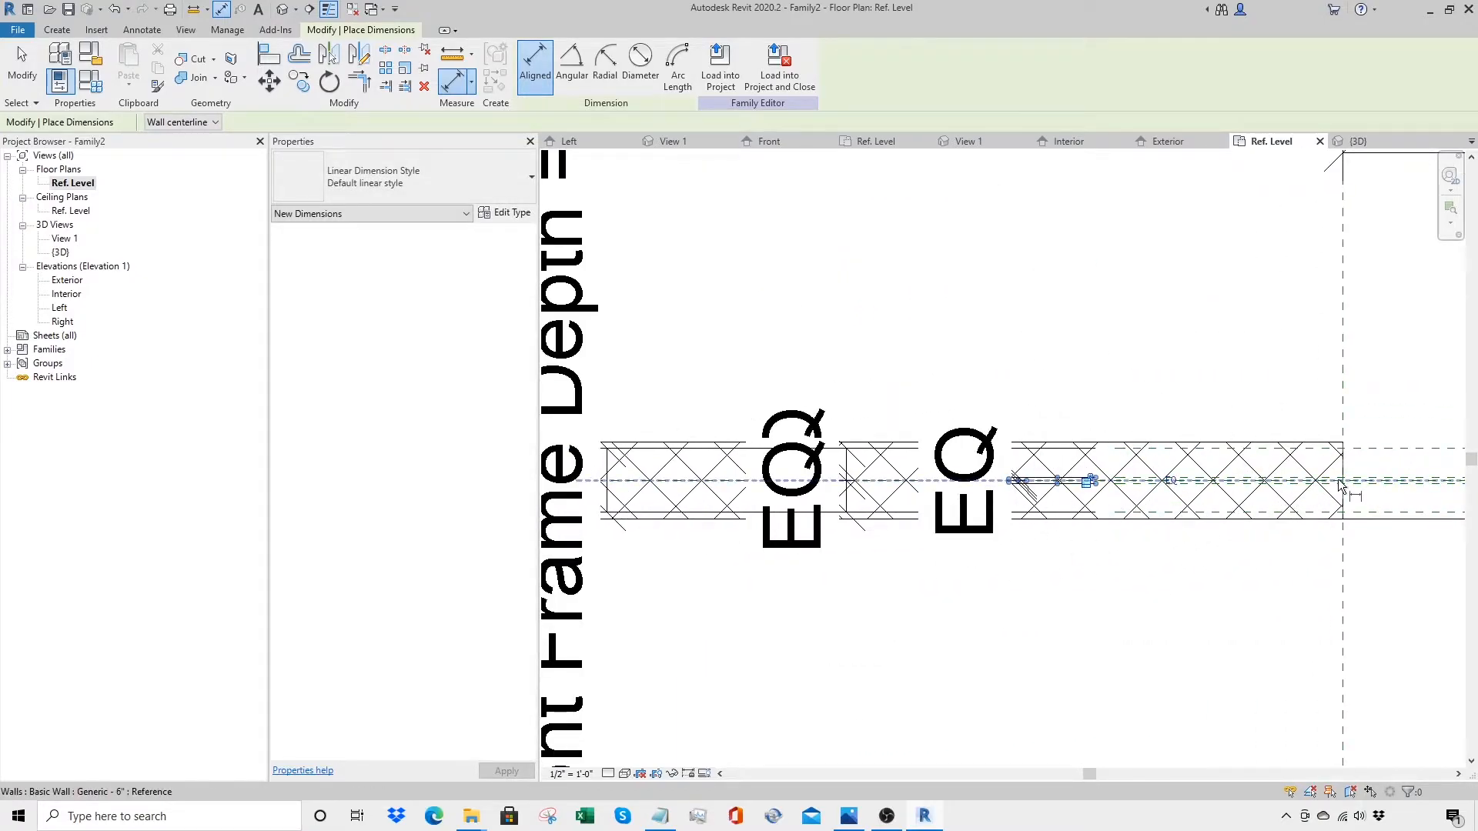
Step: Add an overall dimension between the two glass-face reference planes, placed between the EQ dimensions and the frame depth dimension
{"action": "left_click", "coordinate": [1395, 477]}
{"action": "left_click", "coordinate": [1391, 482]}
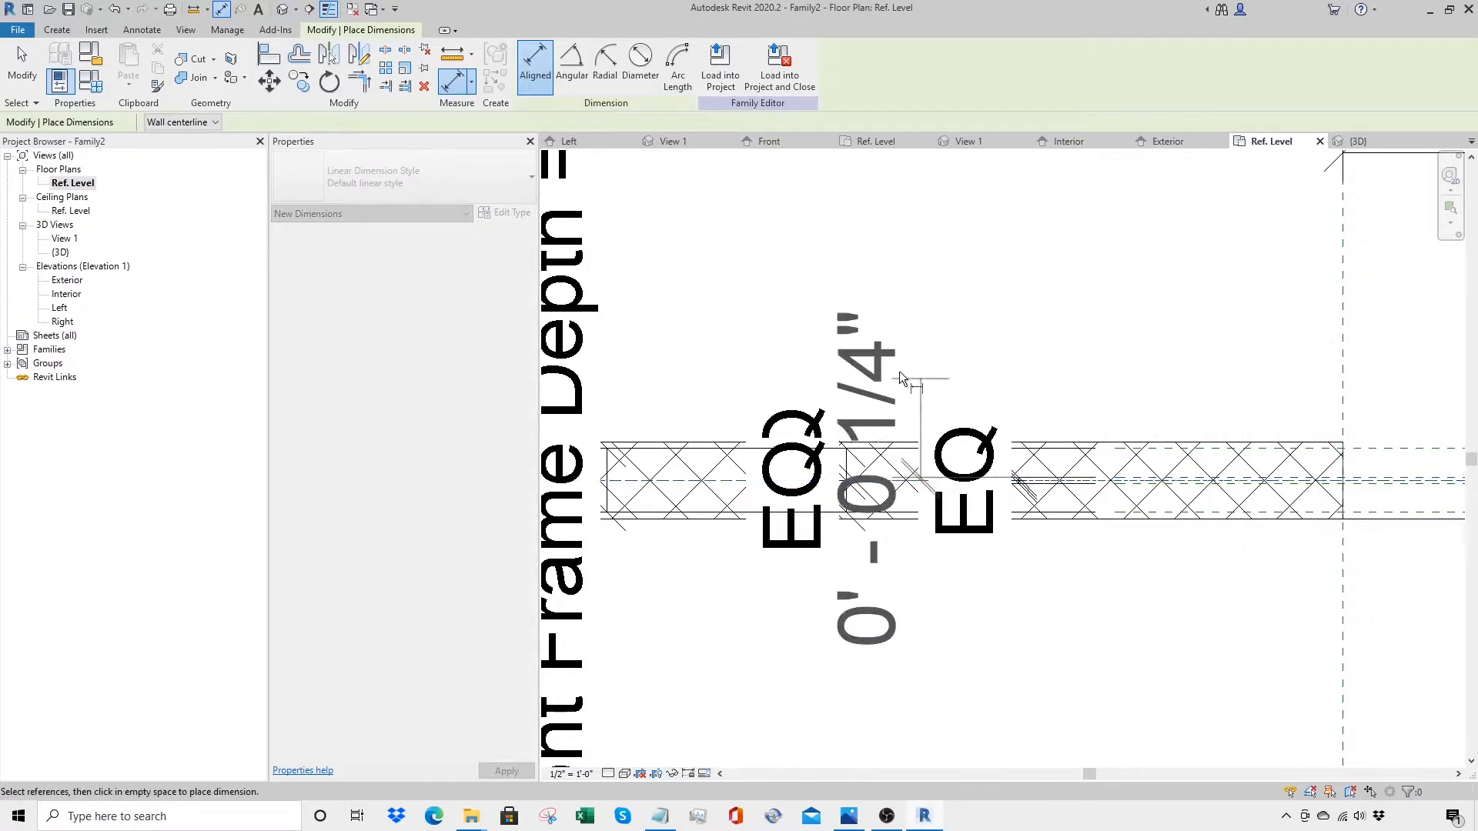
{"action": "key", "text": "Escape"}
{"action": "left_click", "coordinate": [1407, 486]}
{"action": "left_click", "coordinate": [711, 334]}
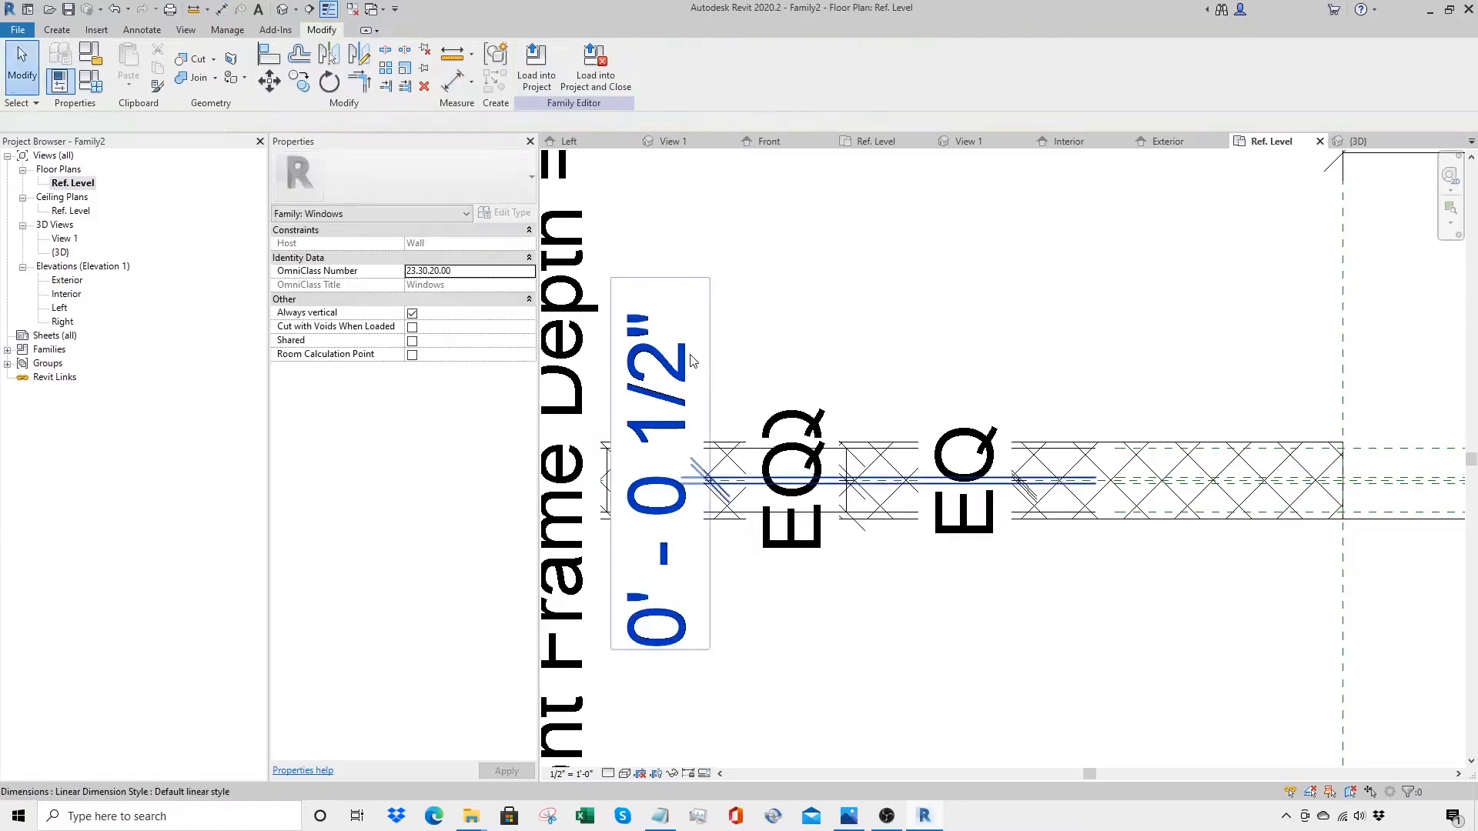
{"action": "key", "text": "Escape"}
Step: Label the overall glass dimension with a new type family parameter named Glass Thickness
{"action": "left_click", "coordinate": [681, 66]}
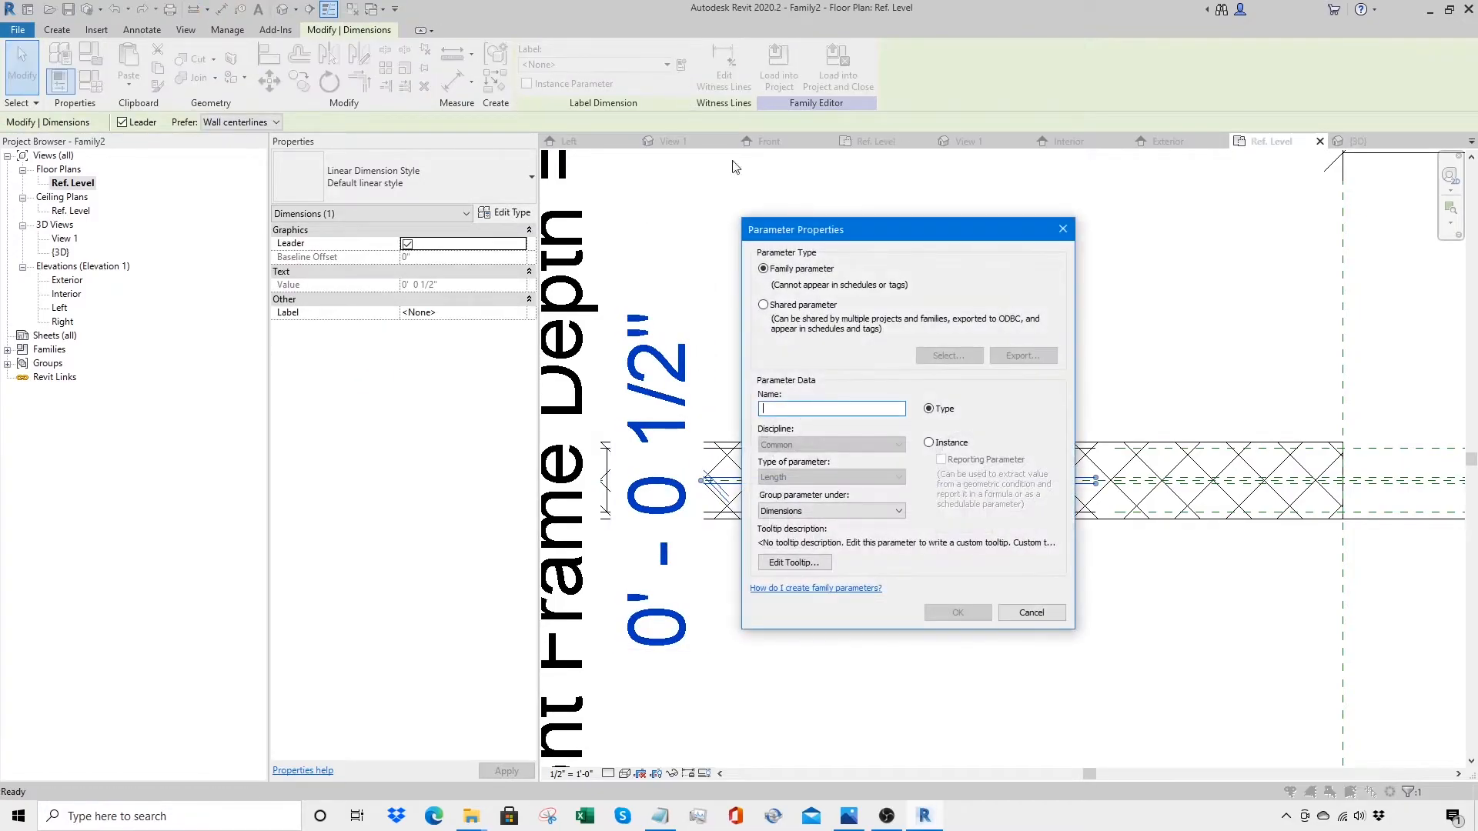
{"action": "type", "text": "Glass Thickness"}
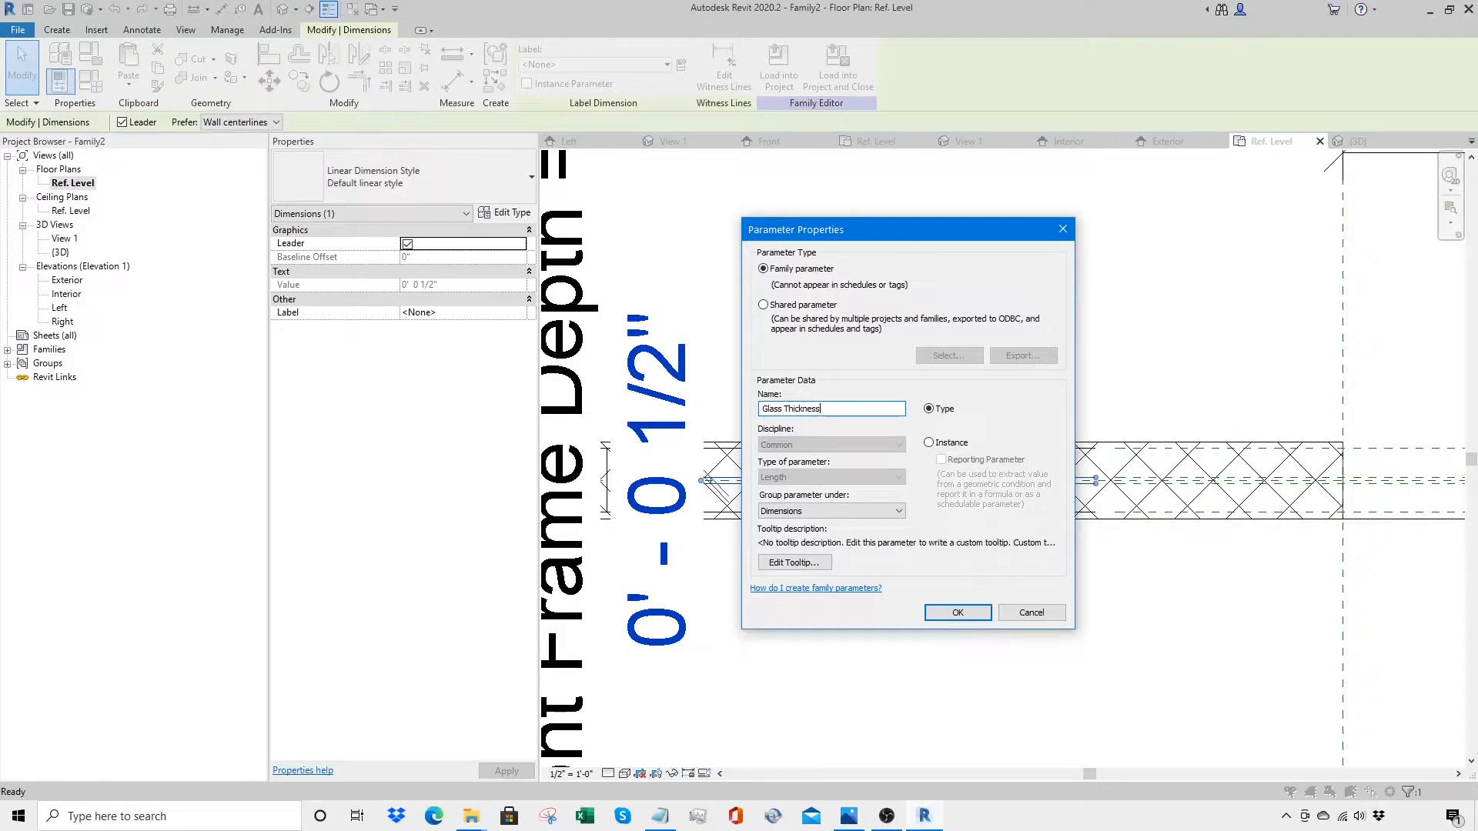
{"action": "left_click", "coordinate": [954, 613]}
{"action": "key", "text": "Escape"}
Step: Open the Interior elevation and move the Height dimension out past the wall's right end
{"action": "scroll", "coordinate": [962, 585], "scroll_direction": "down", "scroll_amount": 5}
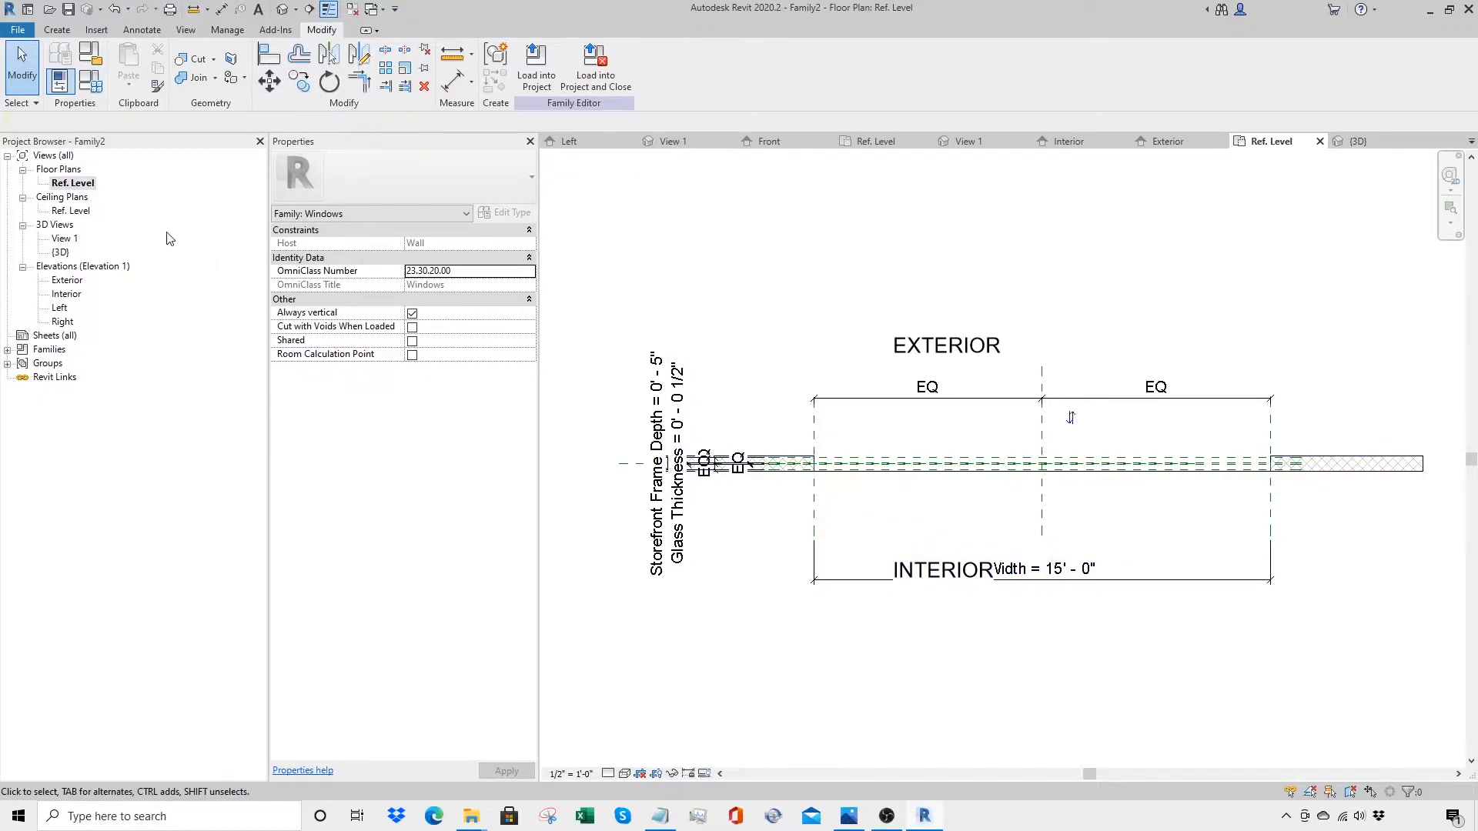
{"action": "double_click", "coordinate": [80, 295]}
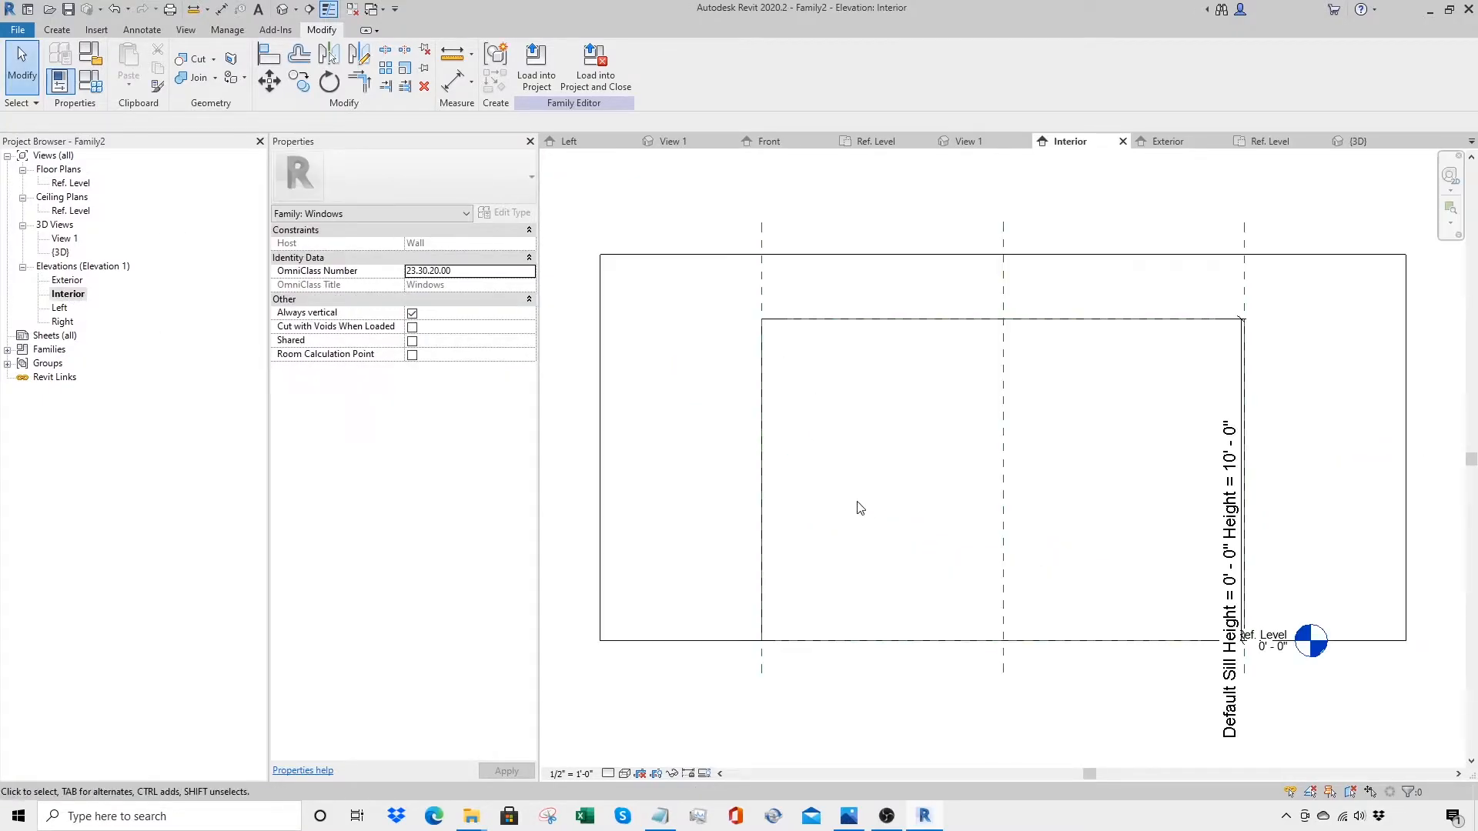
{"action": "middle_click_drag", "start_coordinate": [800, 433], "coordinate": [764, 444]}
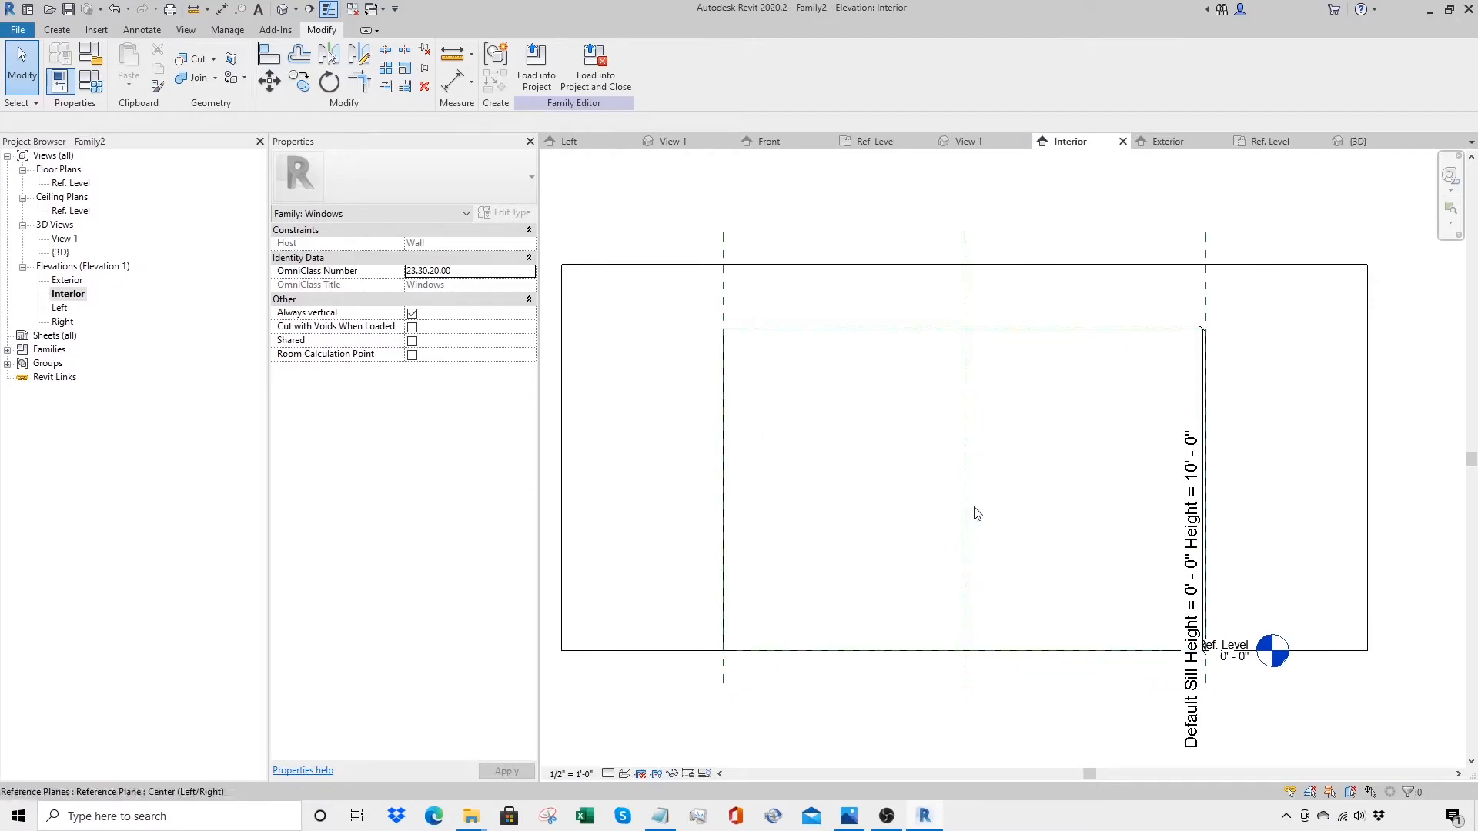
{"action": "left_click", "coordinate": [1195, 477]}
{"action": "left_click_drag", "start_coordinate": [1199, 437], "coordinate": [1441, 439]}
Step: Move the Default Sill Height dimension horizontally out beyond the wall's right end and the Height dimension
{"action": "left_click", "coordinate": [1191, 632]}
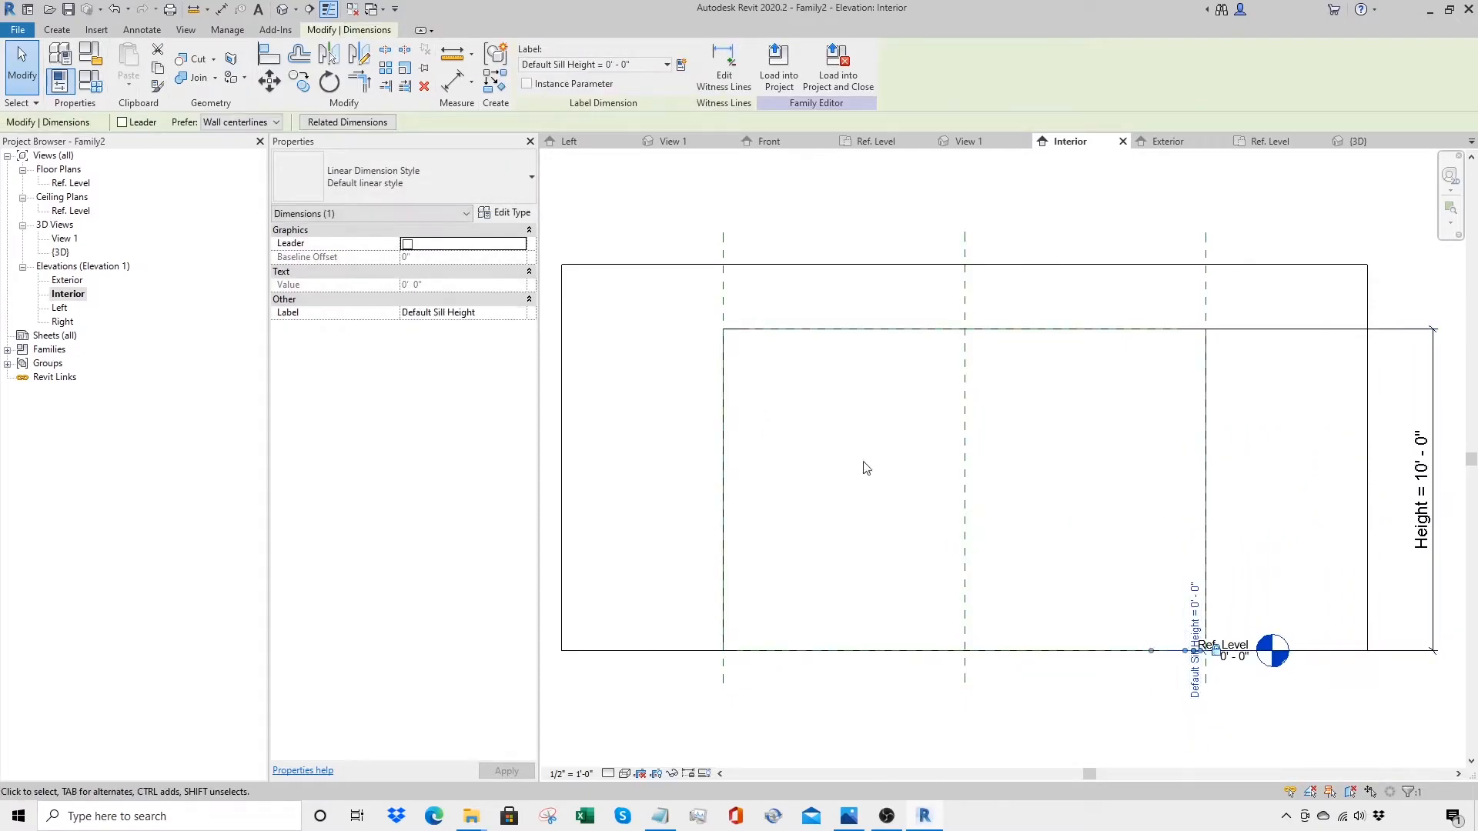
{"action": "left_click", "coordinate": [270, 80]}
{"action": "left_click", "coordinate": [1125, 570]}
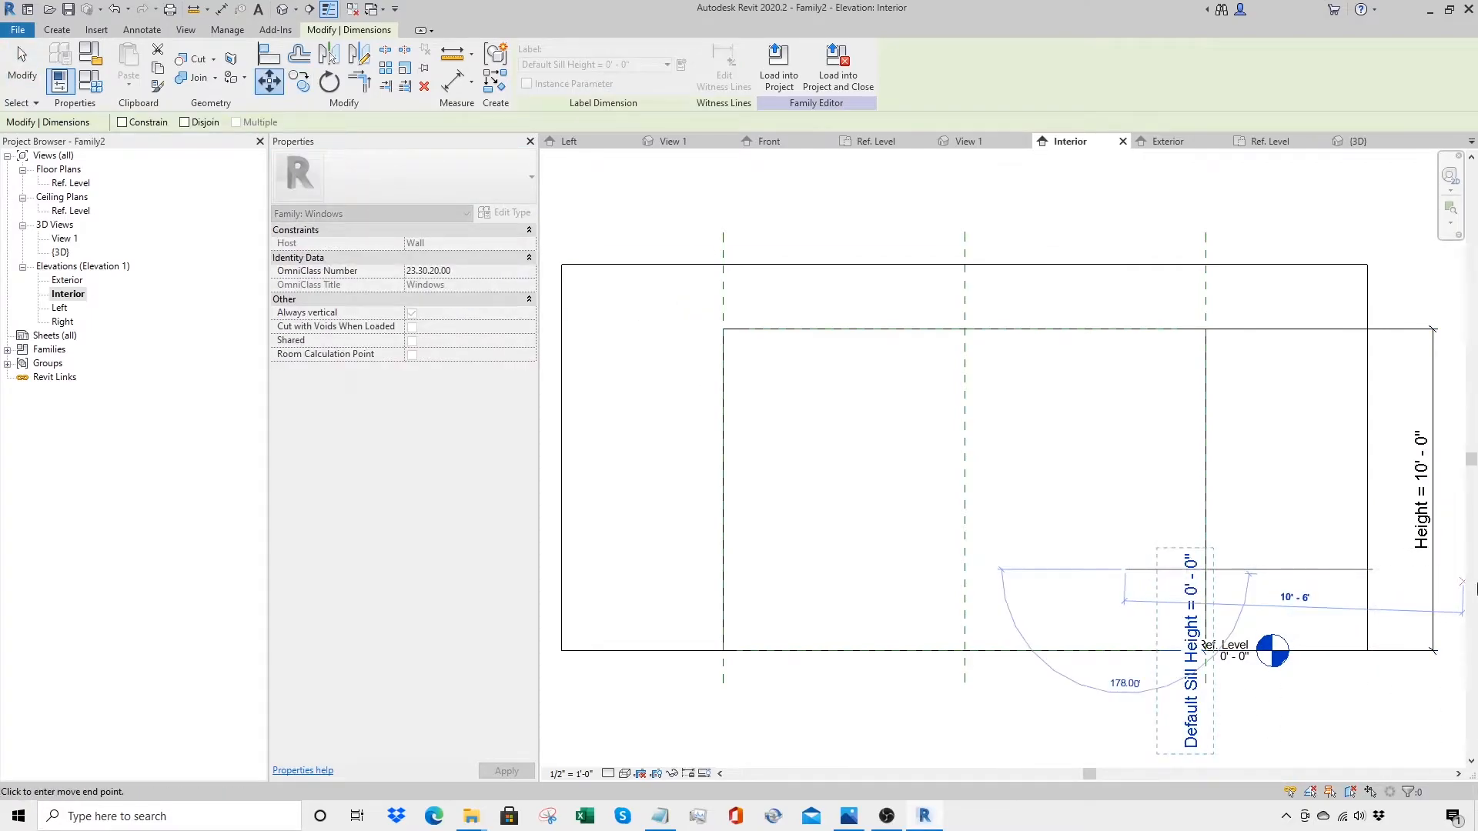
{"action": "left_click", "coordinate": [1445, 568]}
Step: Temporarily hide the opening cut in the Interior elevation
{"action": "left_click", "coordinate": [1147, 659]}
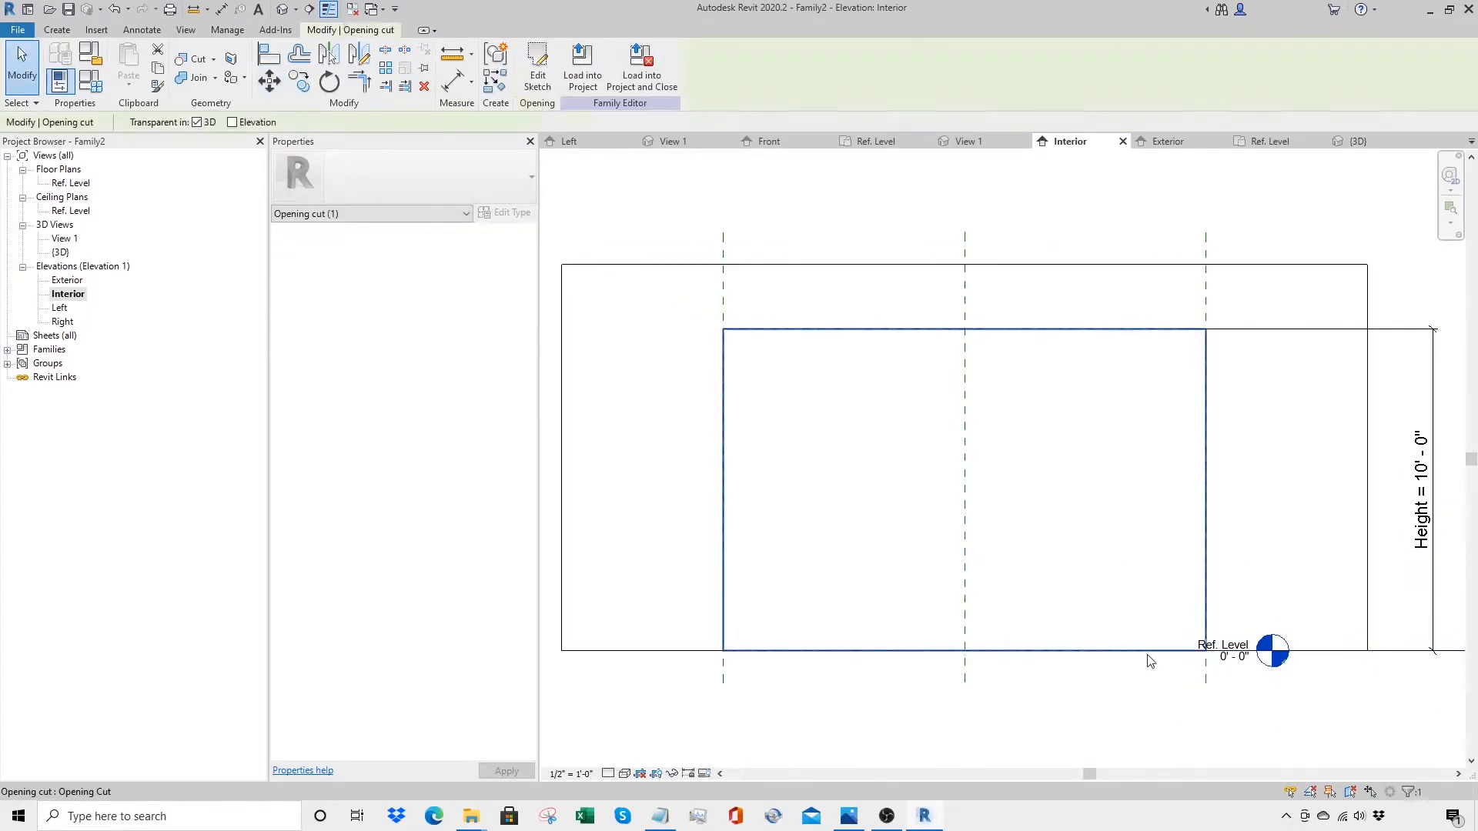
{"action": "key", "text": "h"}
{"action": "key", "text": "h"}
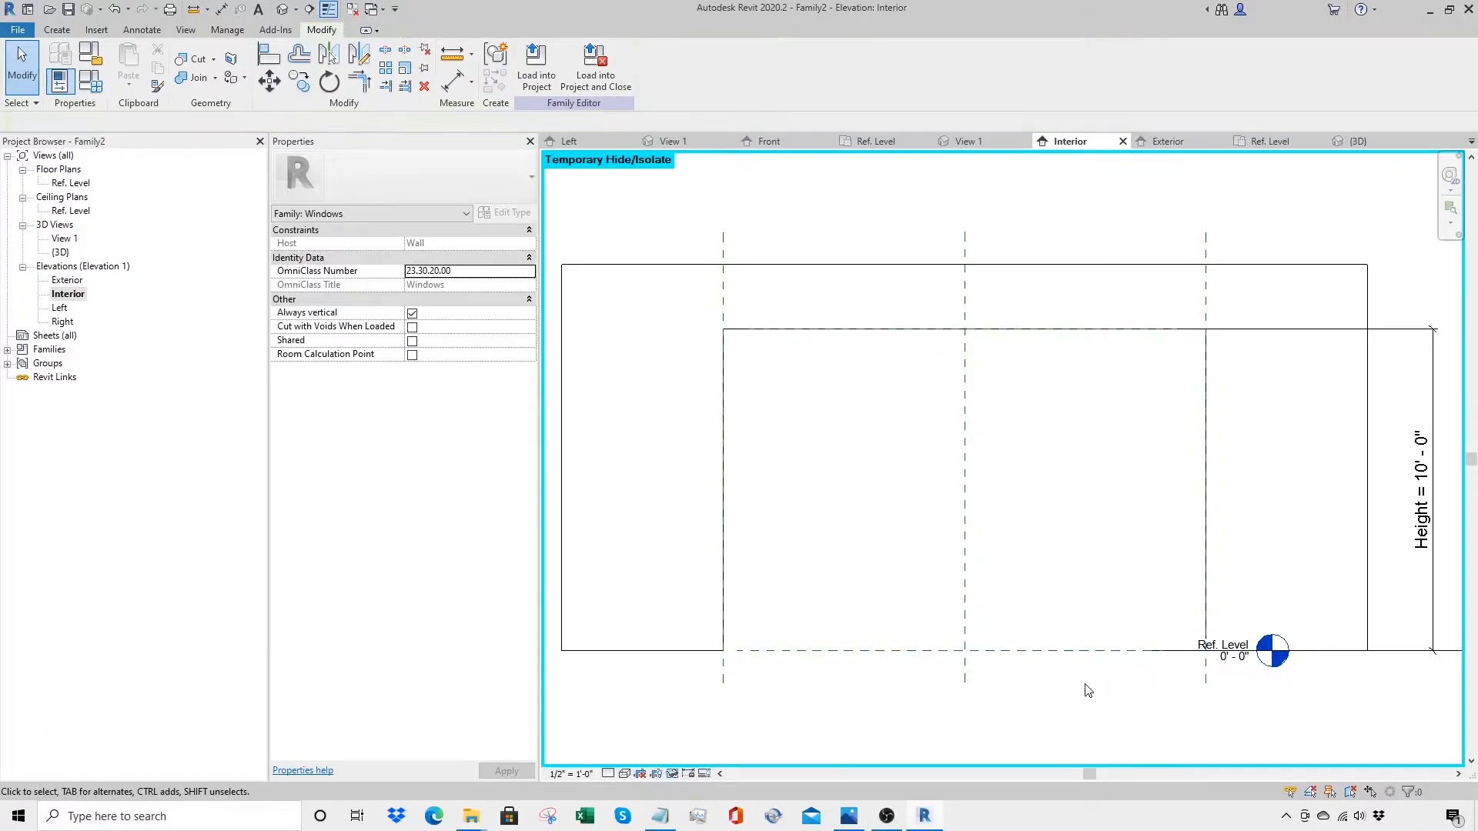
Step: Draw a horizontal reference plane across the opening, about 3 1/4" below its head and extending past both jambs
{"action": "left_click", "coordinate": [57, 29]}
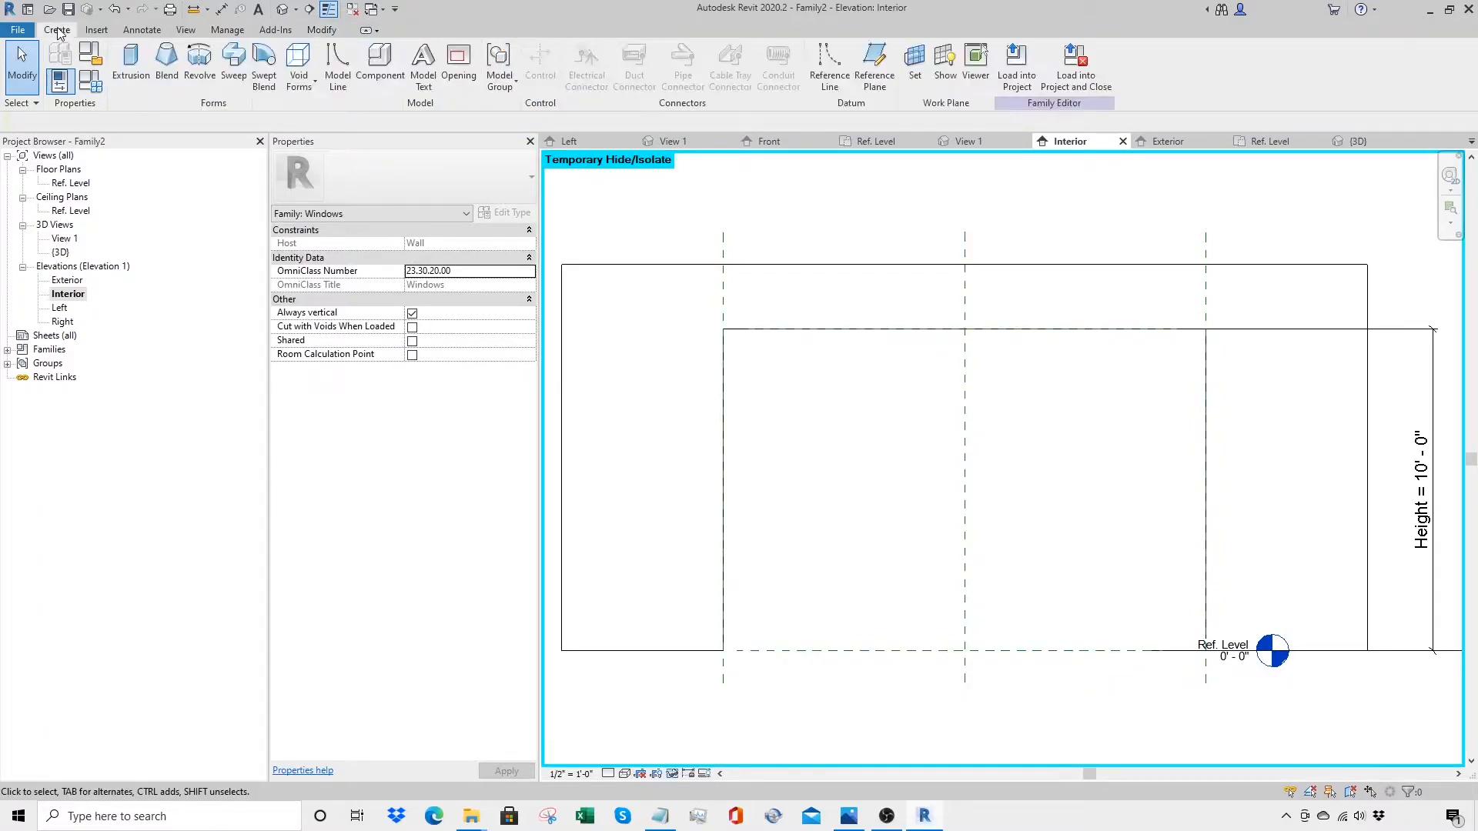
{"action": "left_click", "coordinate": [860, 94]}
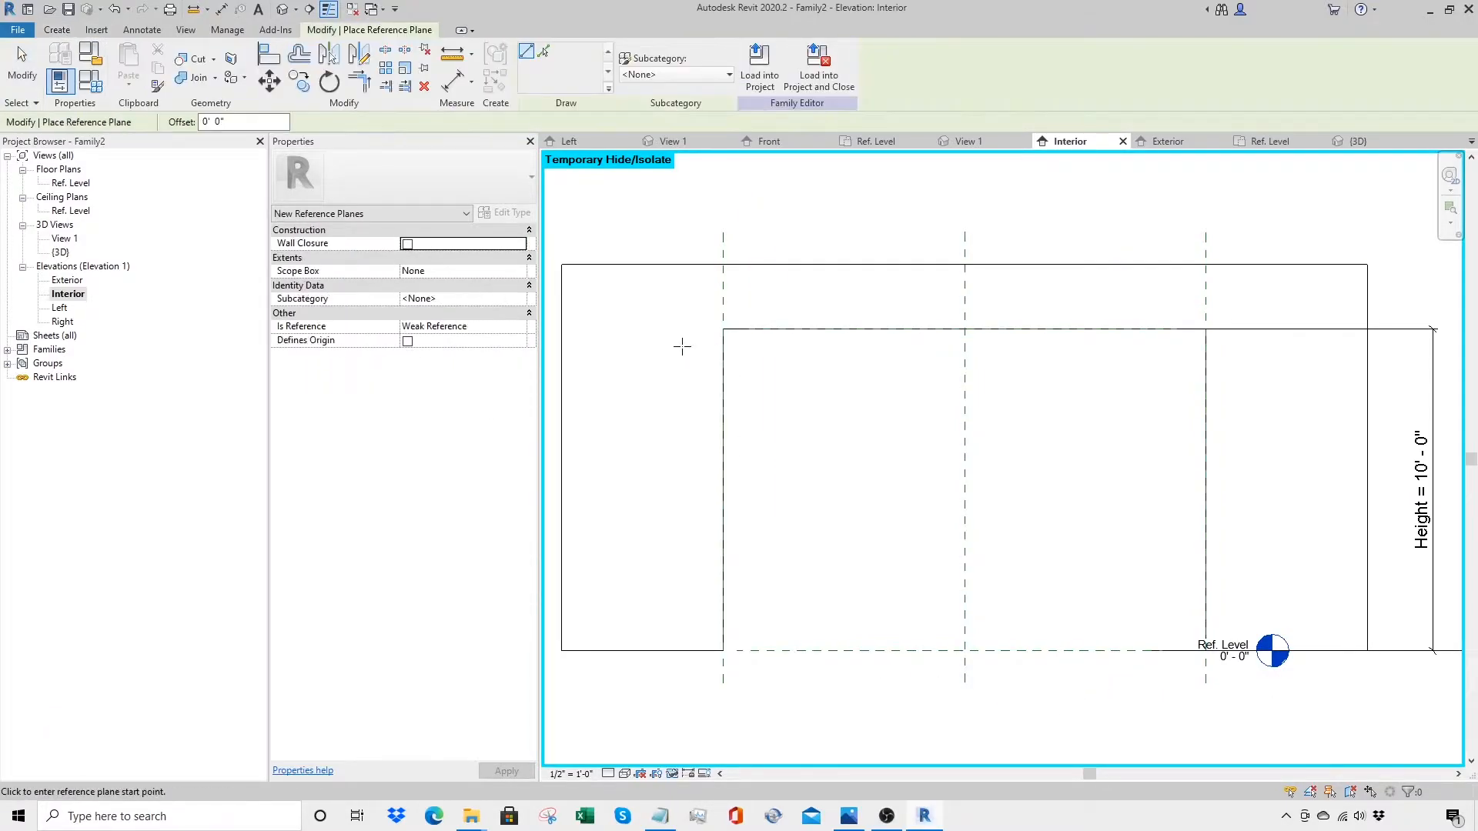
{"action": "left_click", "coordinate": [675, 337]}
{"action": "left_click", "coordinate": [1287, 337]}
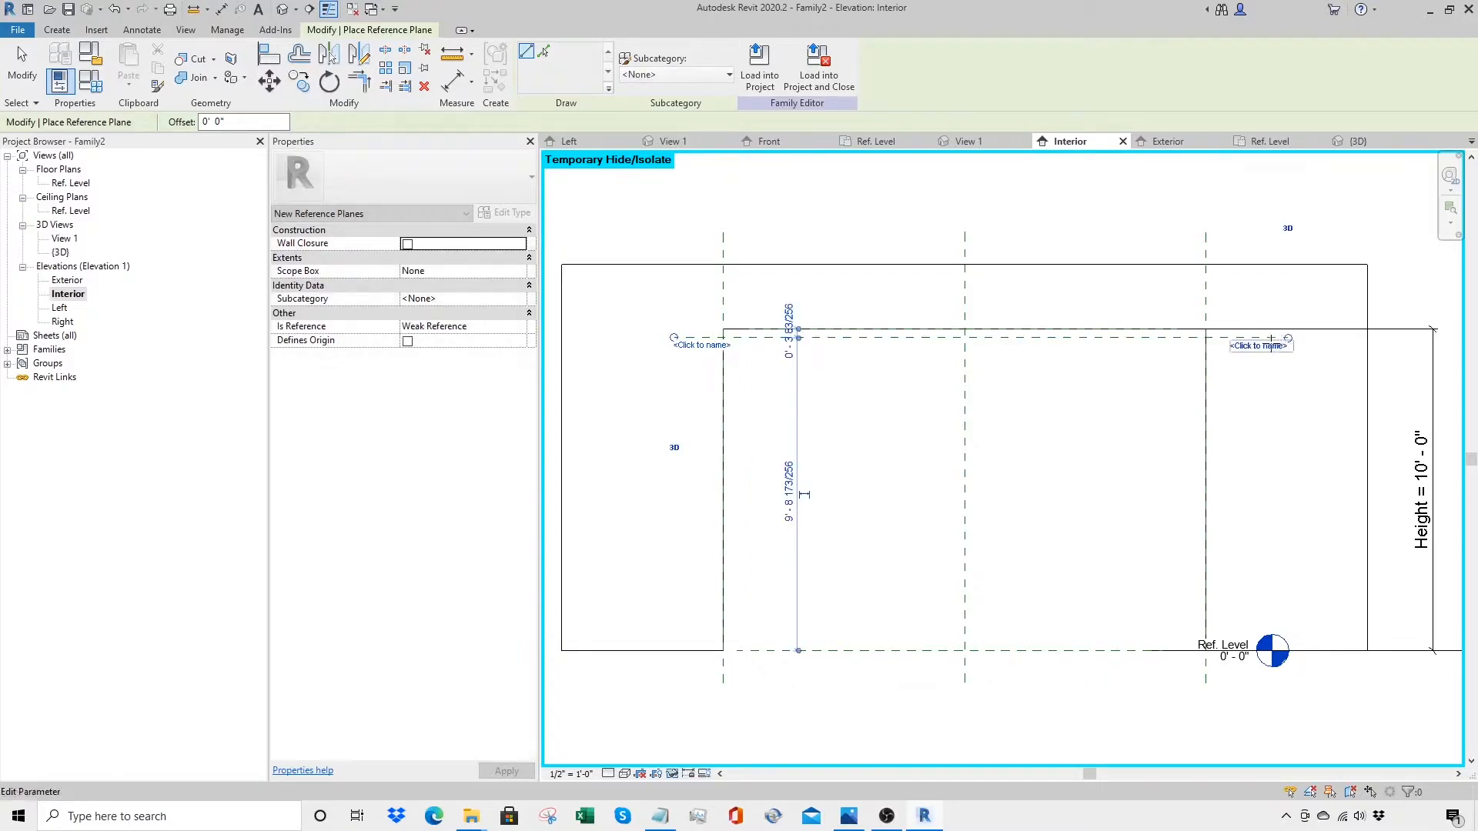
Step: Draw a vertical reference plane inside the opening's right jamb and set its distance from the jamb to 2"
{"action": "left_click", "coordinate": [1189, 292]}
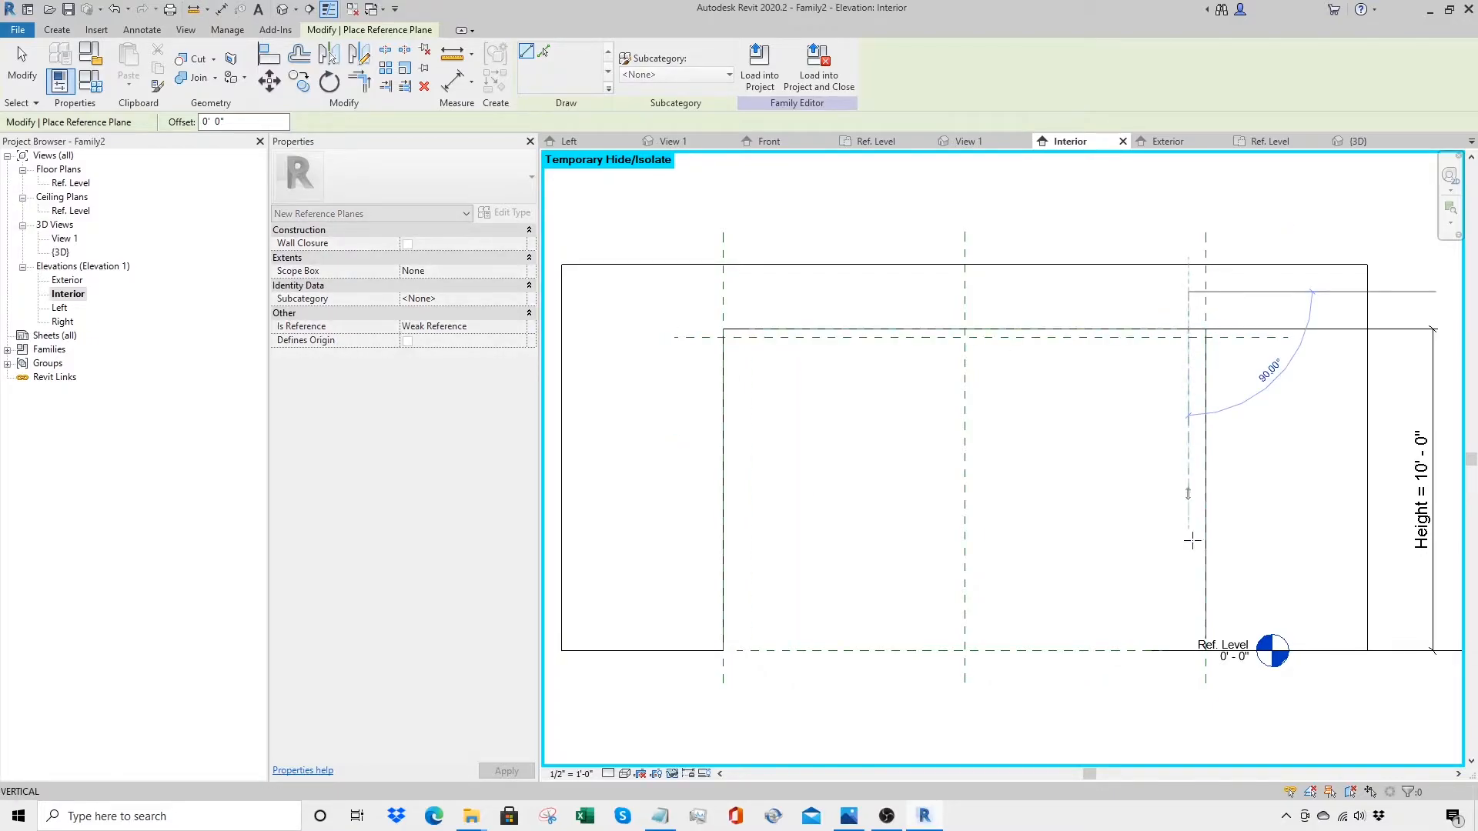
{"action": "left_click", "coordinate": [1188, 701]}
{"action": "left_click", "coordinate": [1197, 363]}
{"action": "type", "text": "2\""}
{"action": "key", "text": "Return"}
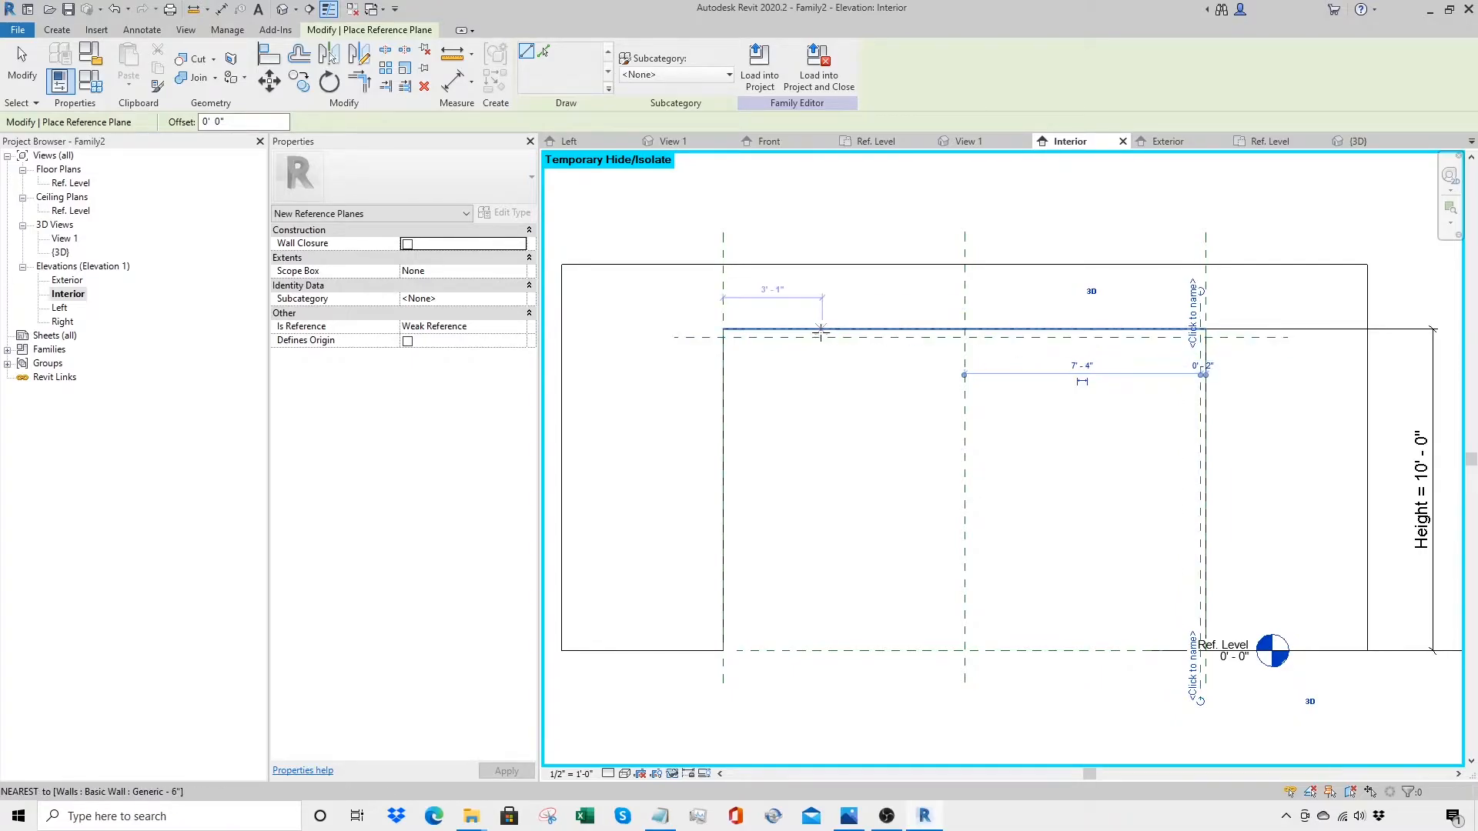
Step: Draw a horizontal reference plane across the opening just above the sill and set its distance from the sill to 2"
{"action": "left_click", "coordinate": [695, 640]}
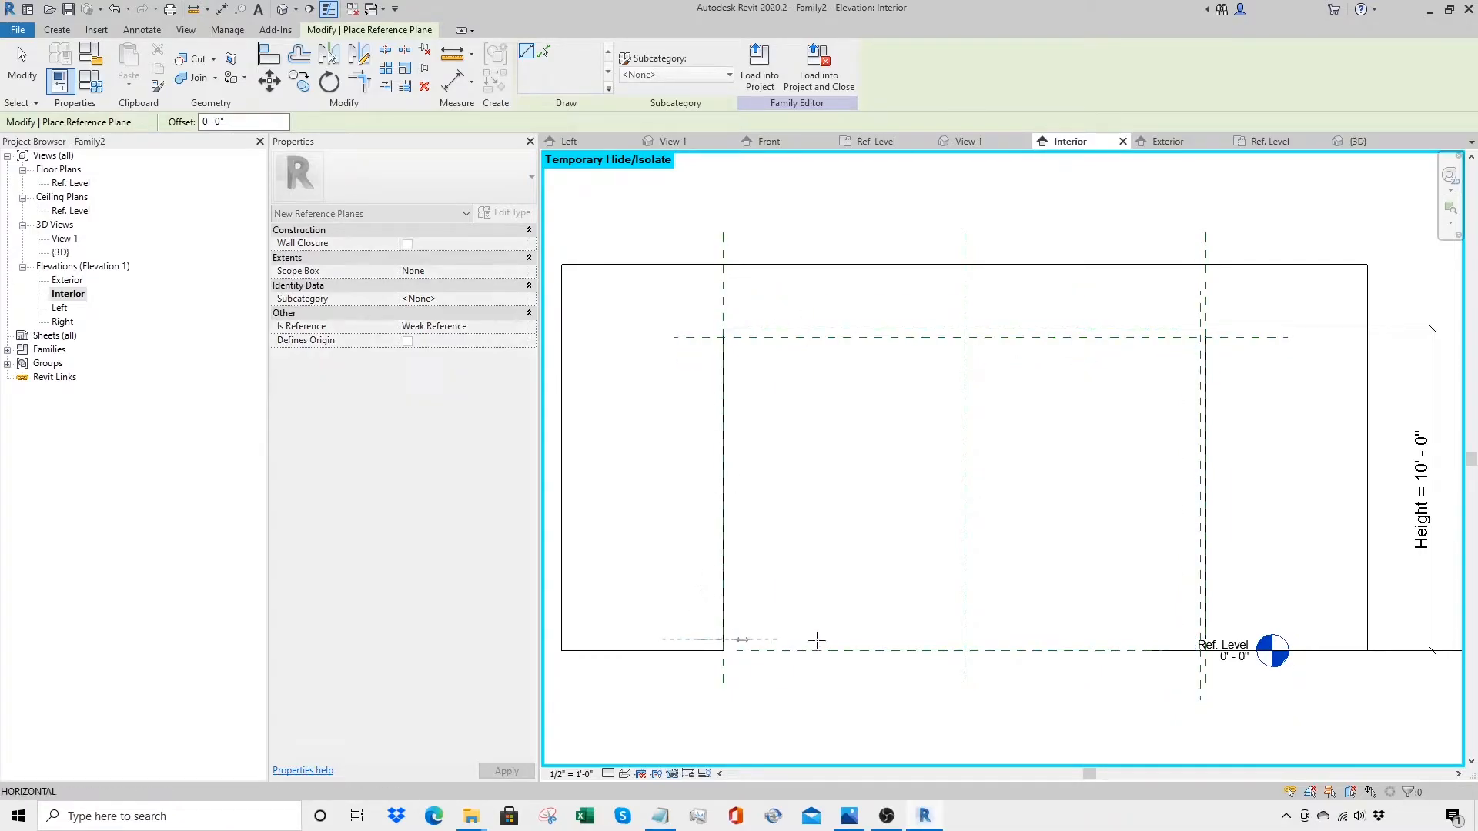
{"action": "left_click", "coordinate": [1342, 640]}
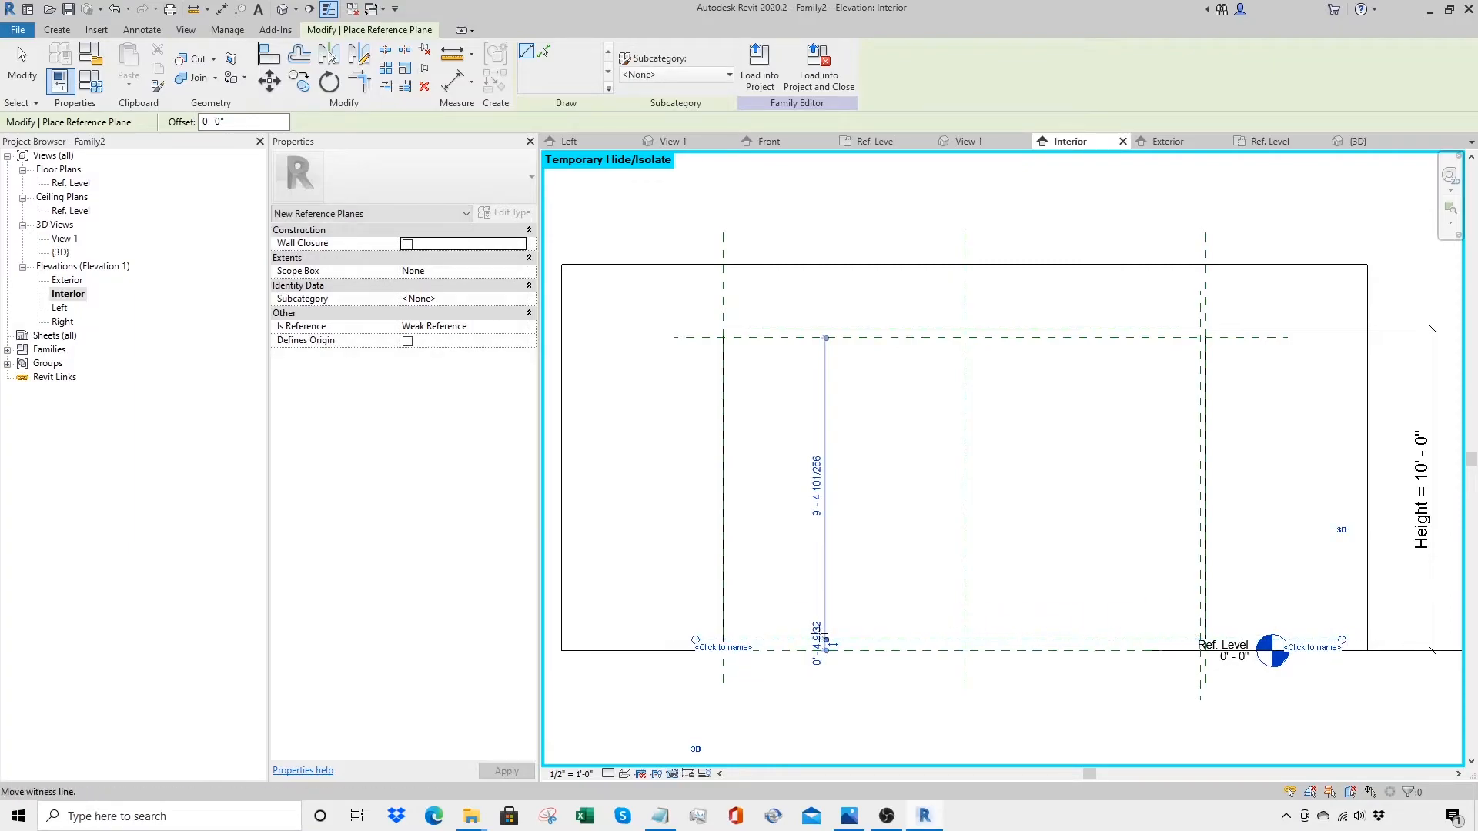
{"action": "left_click", "coordinate": [818, 643]}
{"action": "type", "text": "2"}
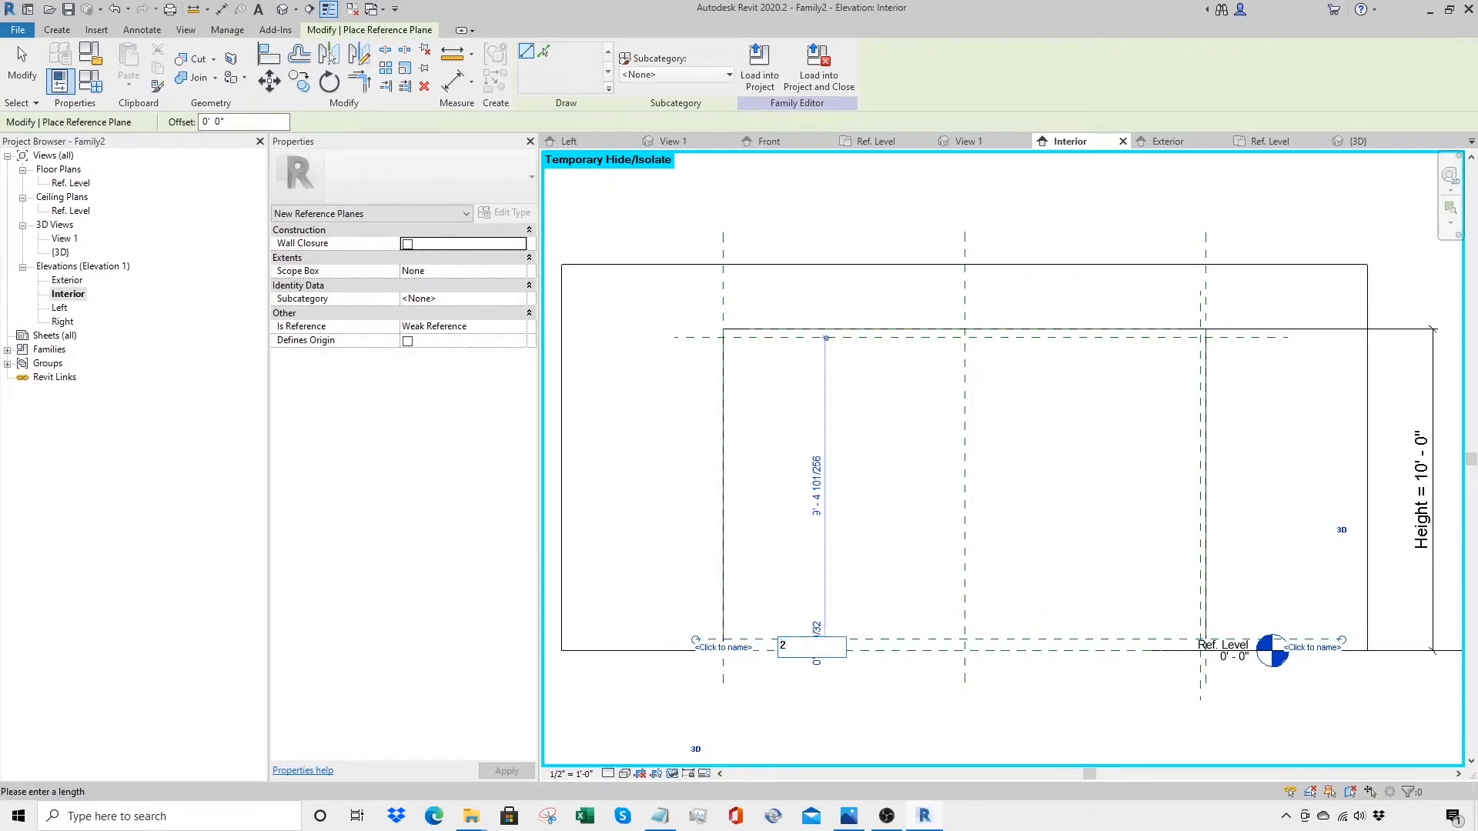
{"action": "key", "text": "Return"}
{"action": "key", "text": "Escape"}
{"action": "key", "text": "Escape"}
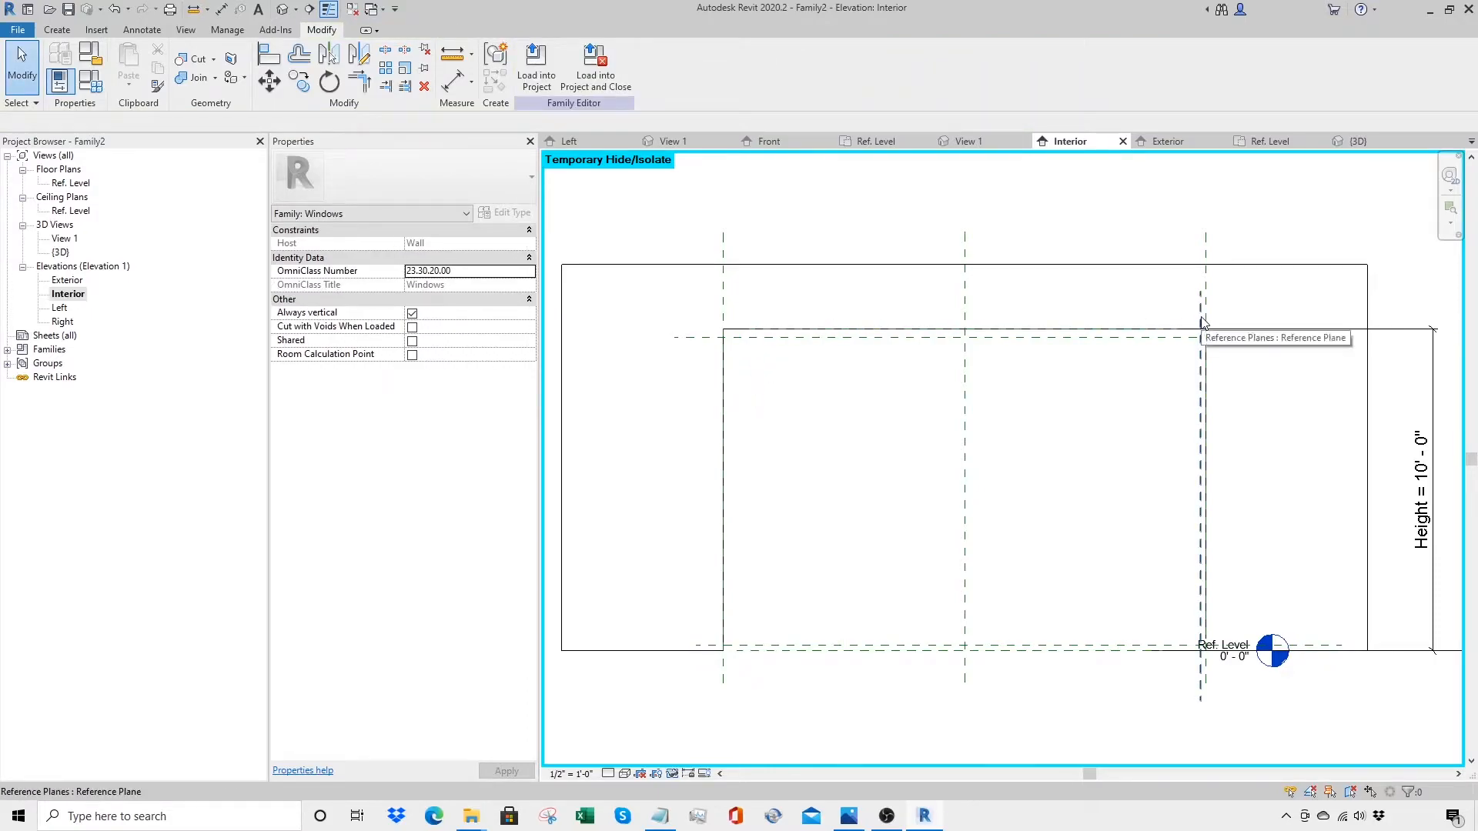
Step: Dimension the inner vertical plane from the opening's right jamb and the upper horizontal plane from the opening's head
{"action": "key", "text": "d"}
{"action": "key", "text": "i"}
{"action": "left_click", "coordinate": [1200, 312]}
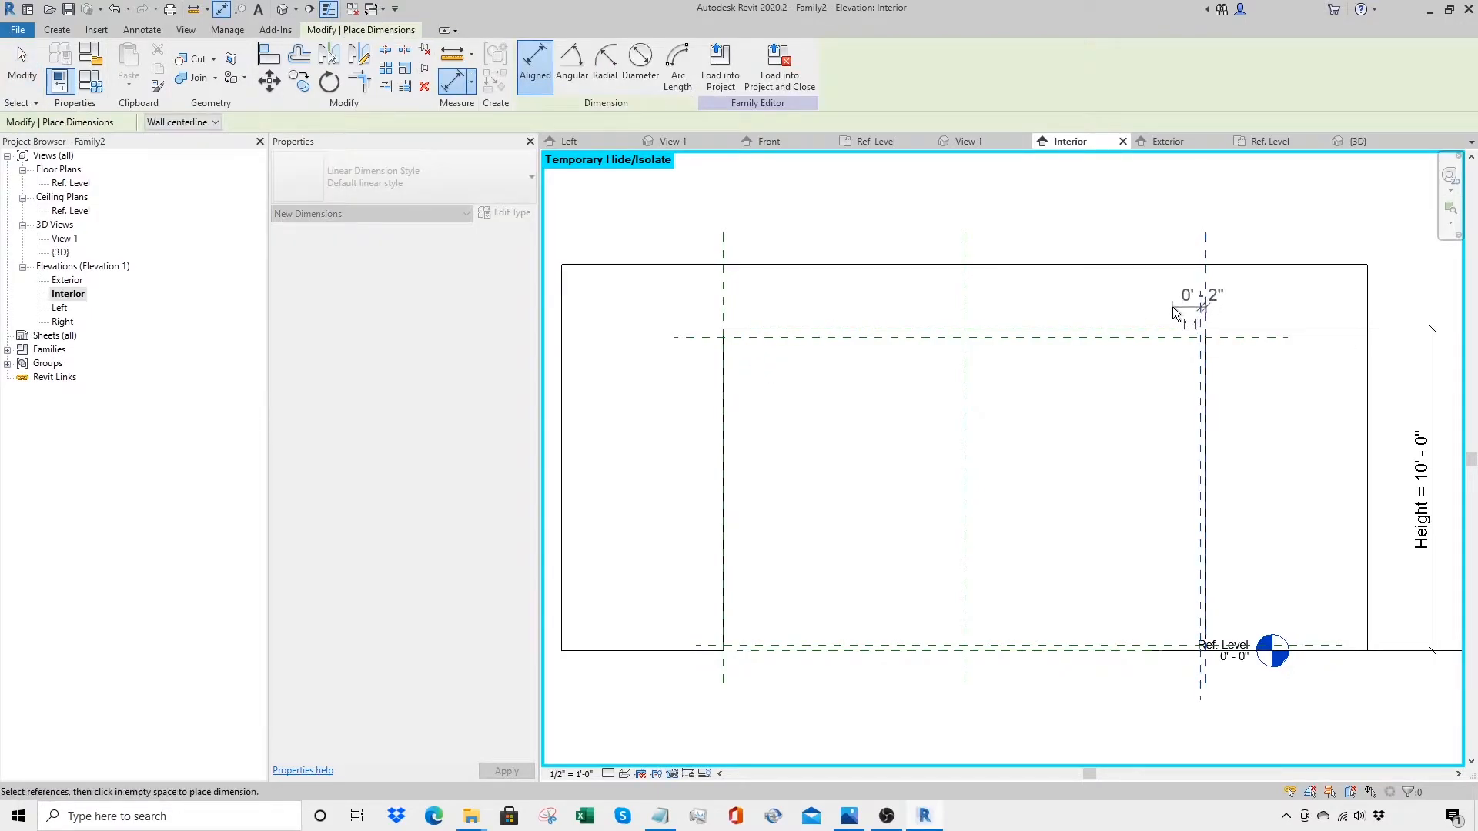
{"action": "left_click", "coordinate": [1175, 309]}
{"action": "left_click", "coordinate": [1149, 331]}
{"action": "left_click", "coordinate": [1199, 338]}
{"action": "left_click", "coordinate": [1274, 344]}
{"action": "key", "text": "Escape"}
Step: Set the upper horizontal reference plane's distance from the opening's head to 2"
{"action": "left_click", "coordinate": [1175, 339]}
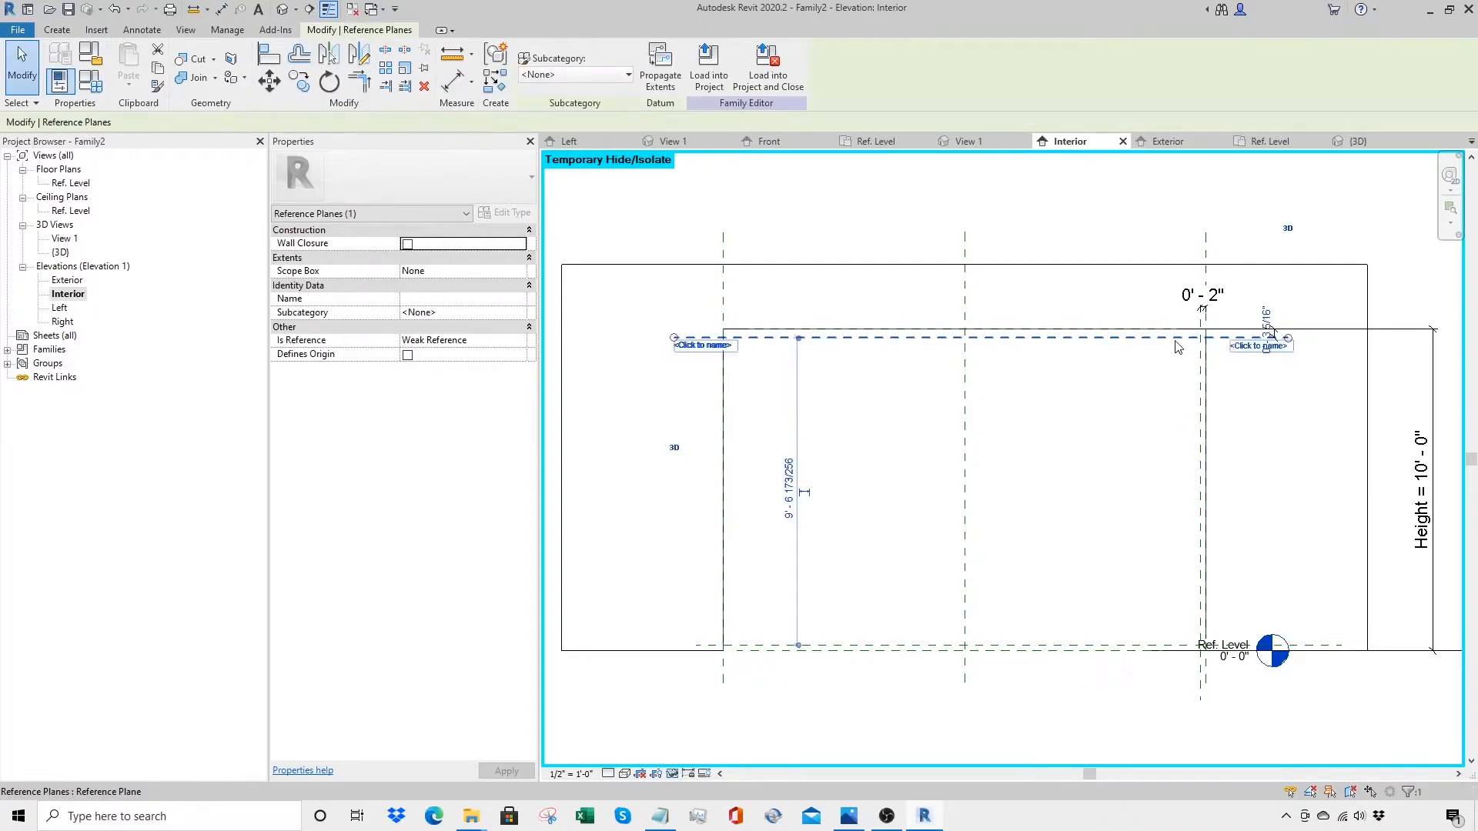
{"action": "left_click", "coordinate": [1267, 331]}
{"action": "type", "text": "2"}
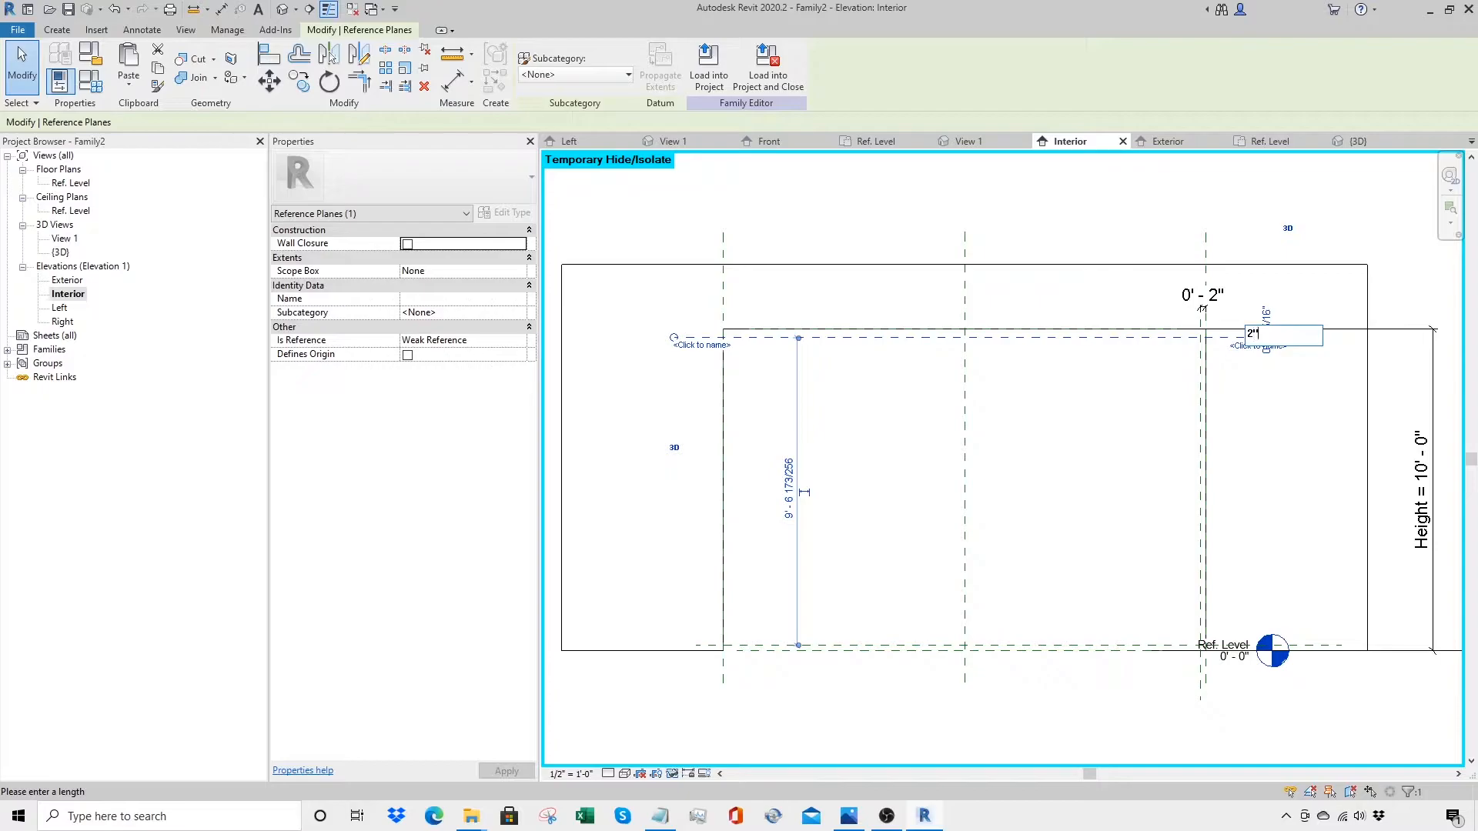
{"action": "key", "text": "Return"}
{"action": "left_click", "coordinate": [1243, 442]}
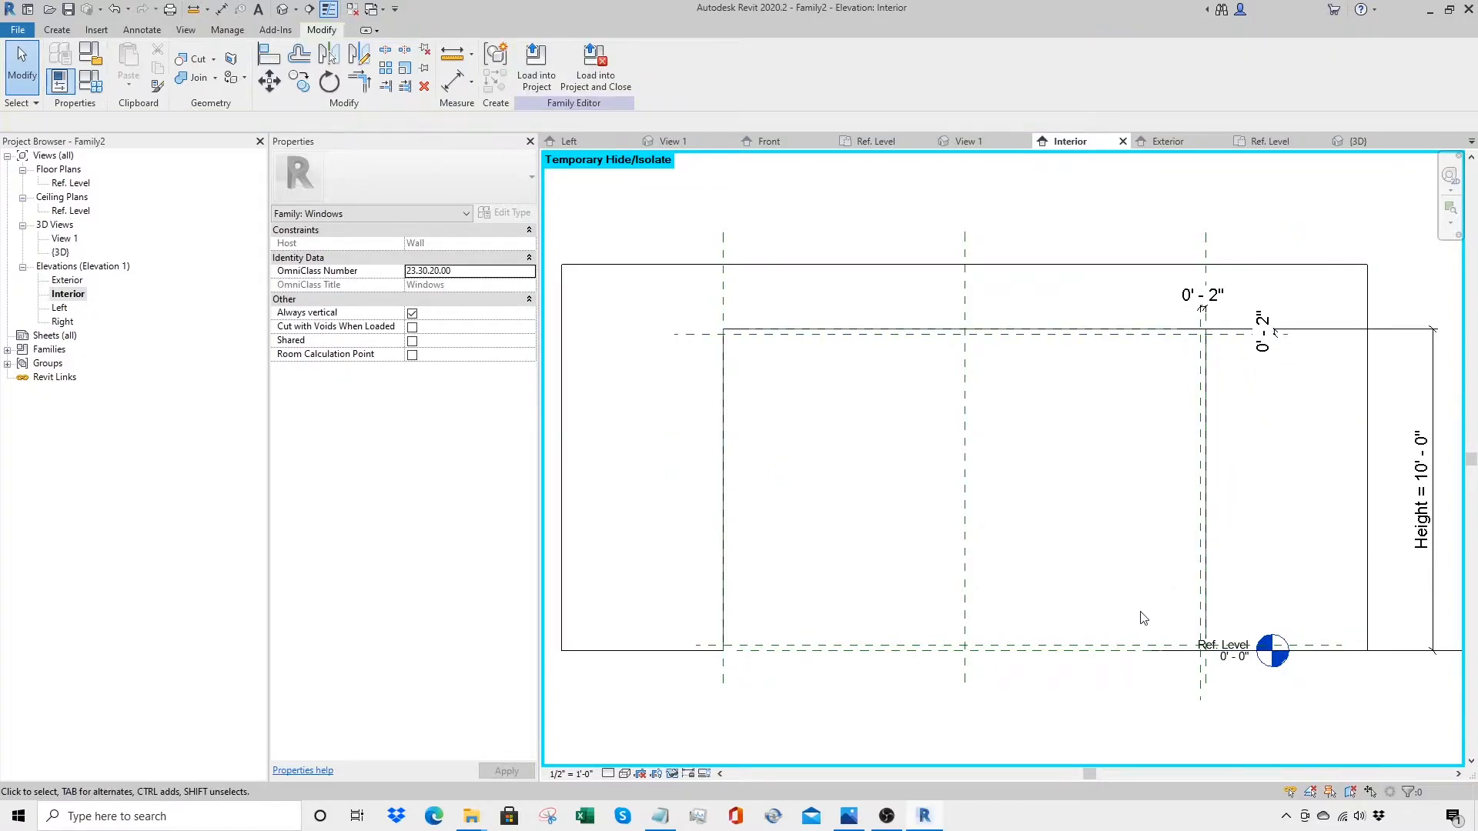
Step: Dimension the lower horizontal reference plane from the sill, placing the dimension beyond the level marker
{"action": "key", "text": "d"}
{"action": "key", "text": "i"}
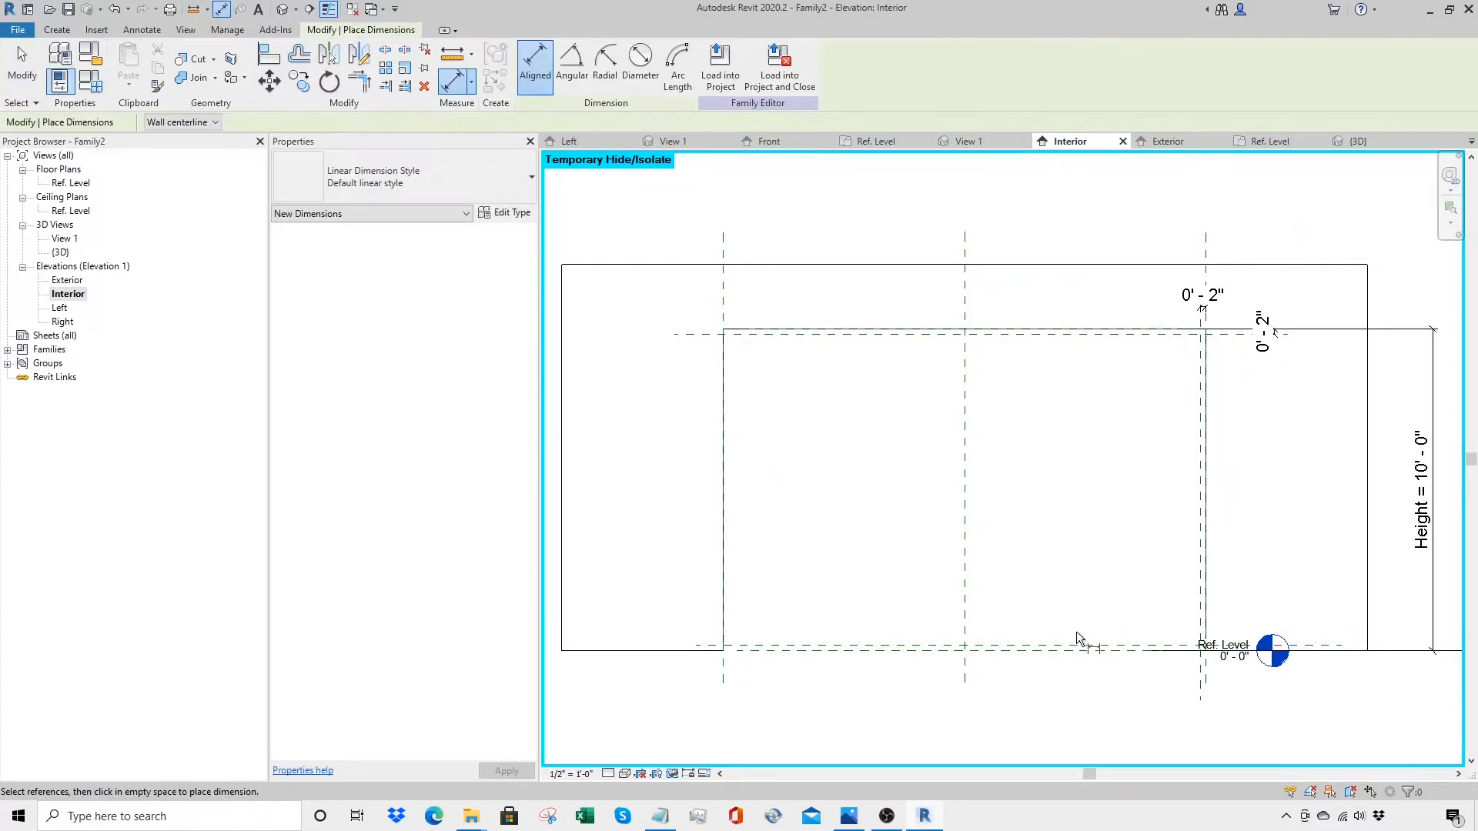
{"action": "left_click", "coordinate": [1060, 652]}
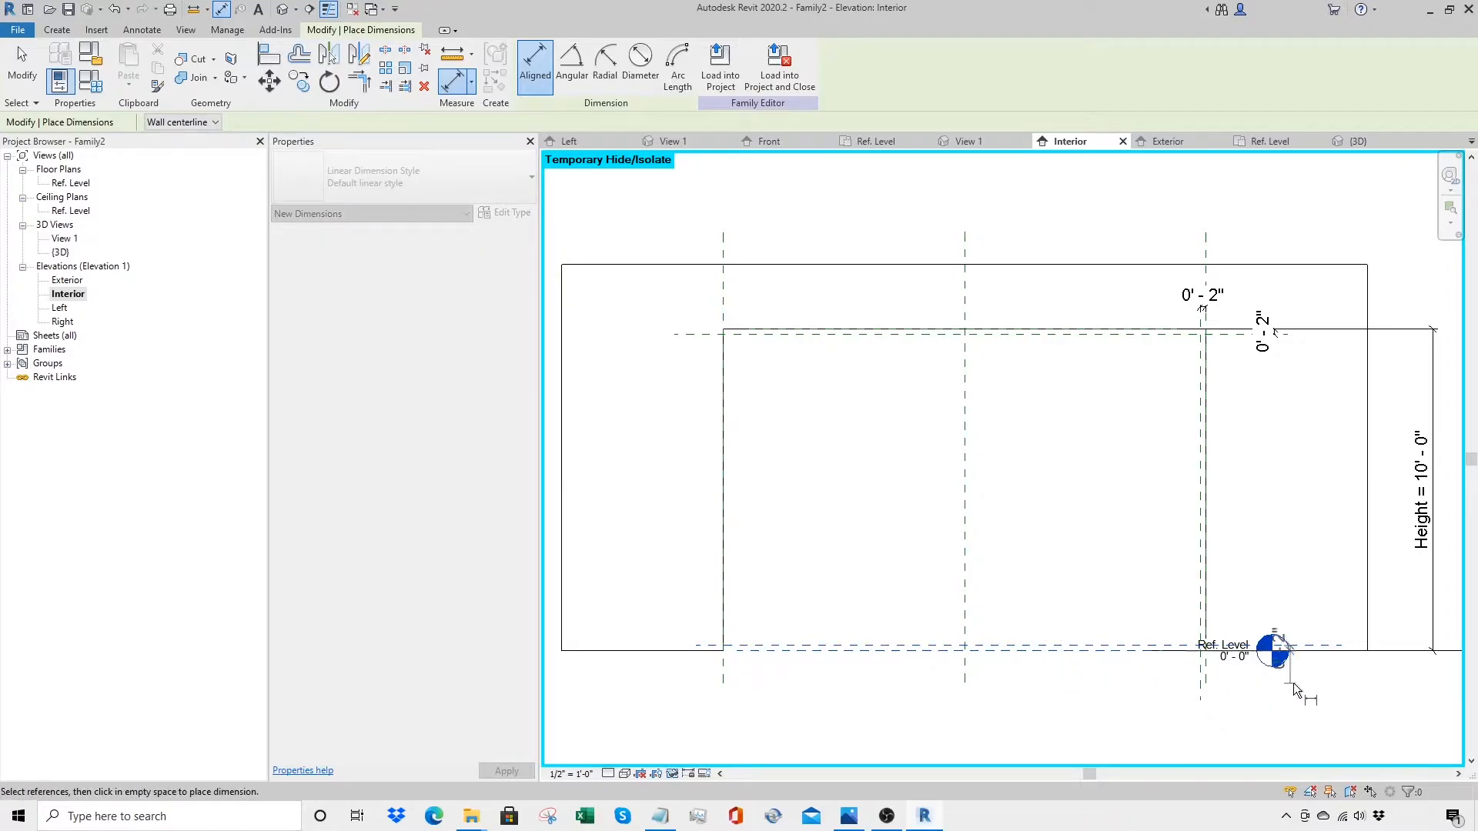
{"action": "left_click", "coordinate": [1344, 682]}
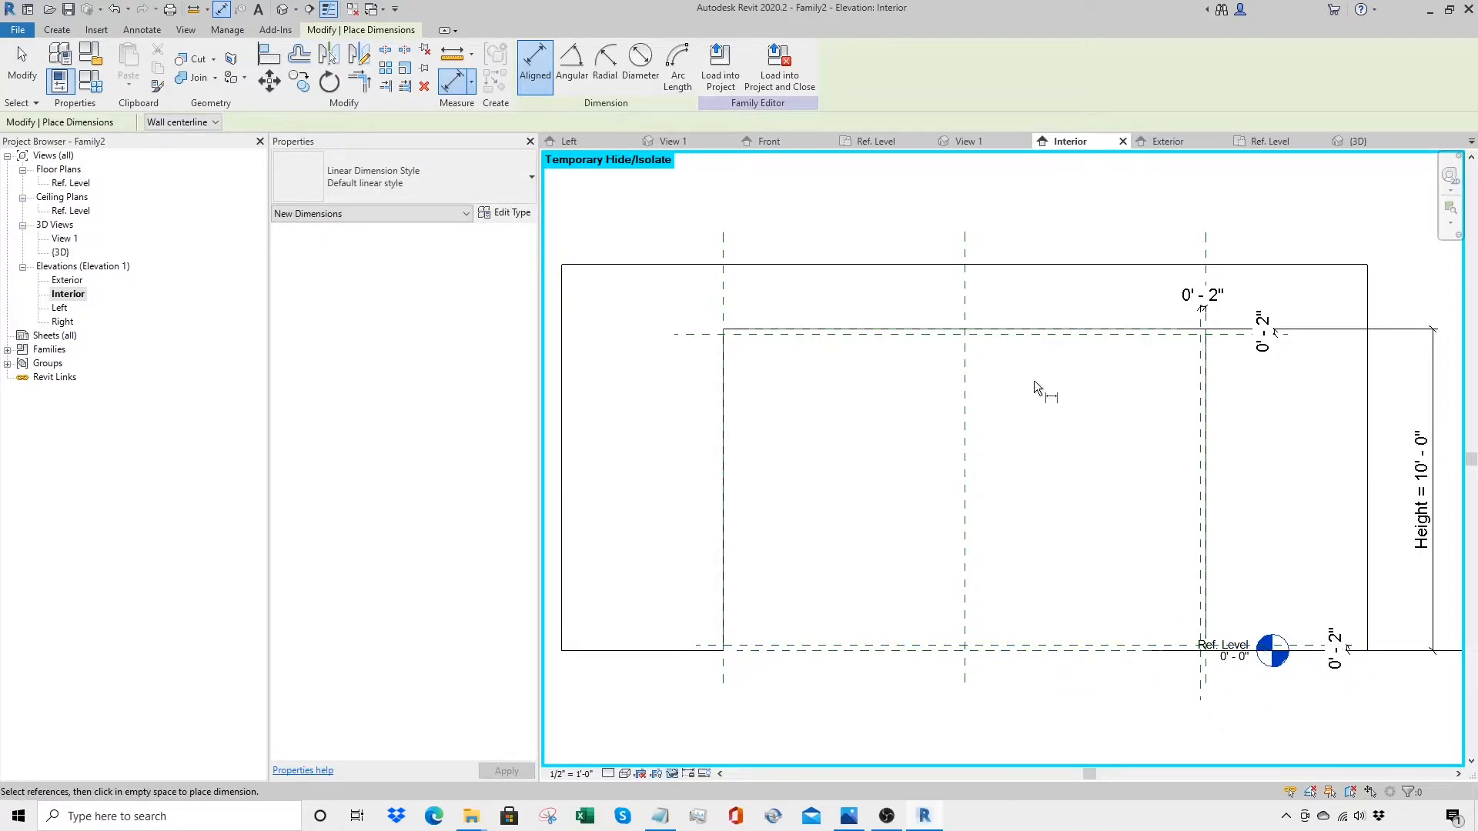
{"action": "key", "text": "Escape"}
{"action": "key", "text": "Escape"}
Step: Mirror the vertical reference plane inside the right jamb about the opening's center plane
{"action": "left_click", "coordinate": [1200, 377]}
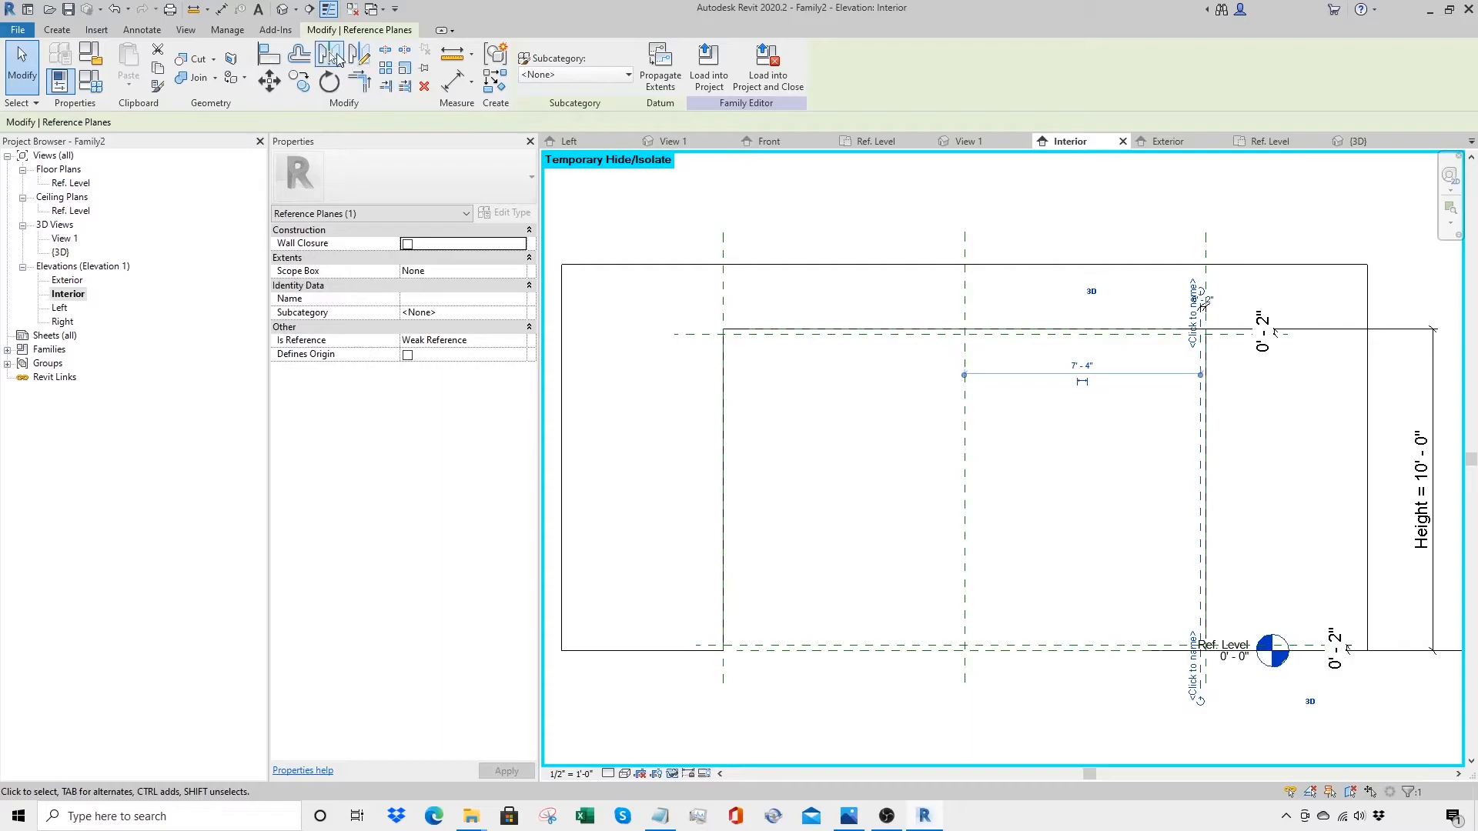
{"action": "left_click", "coordinate": [331, 55]}
{"action": "left_click", "coordinate": [965, 299]}
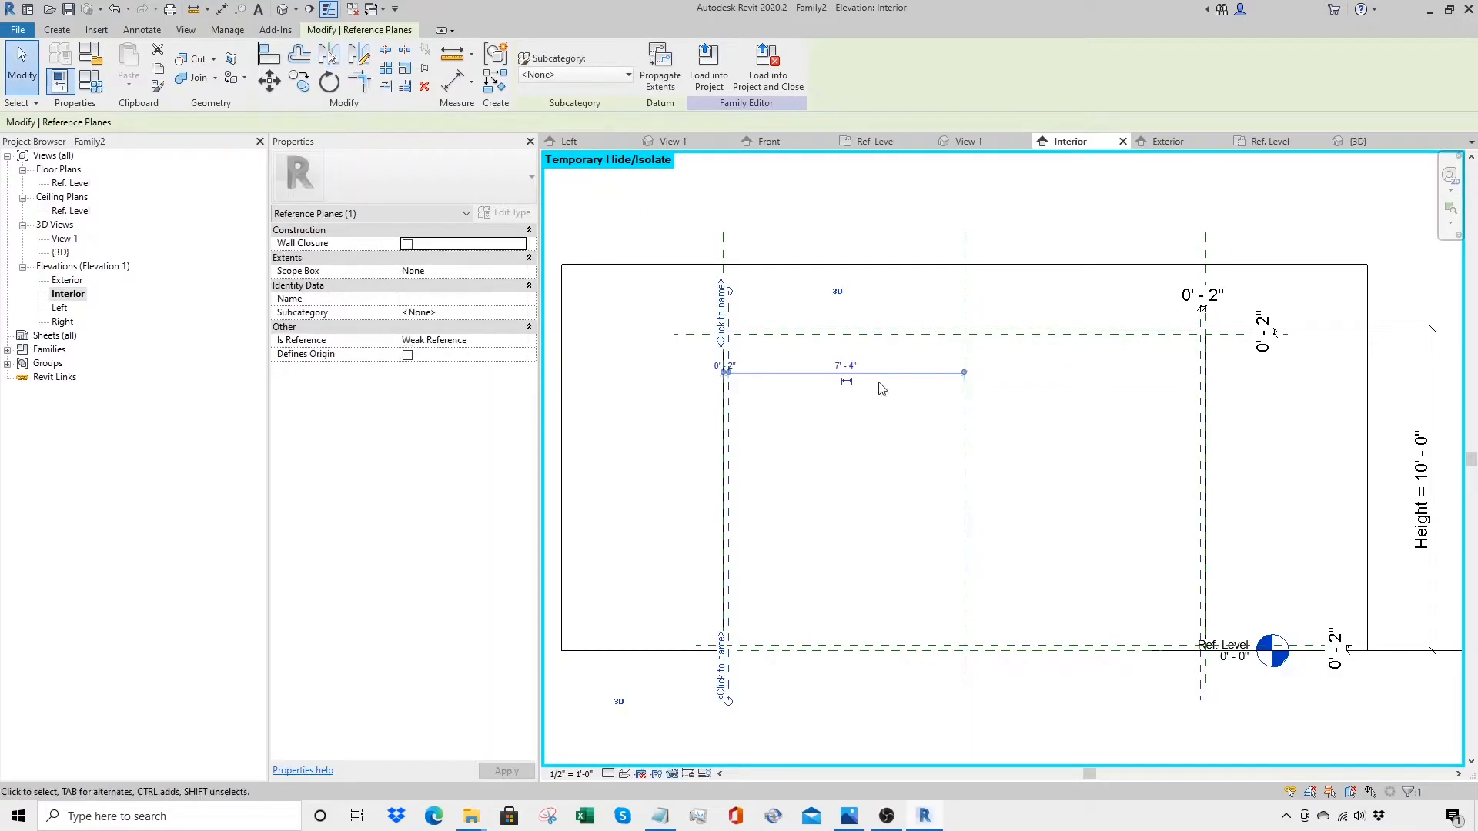
{"action": "key", "text": "Escape"}
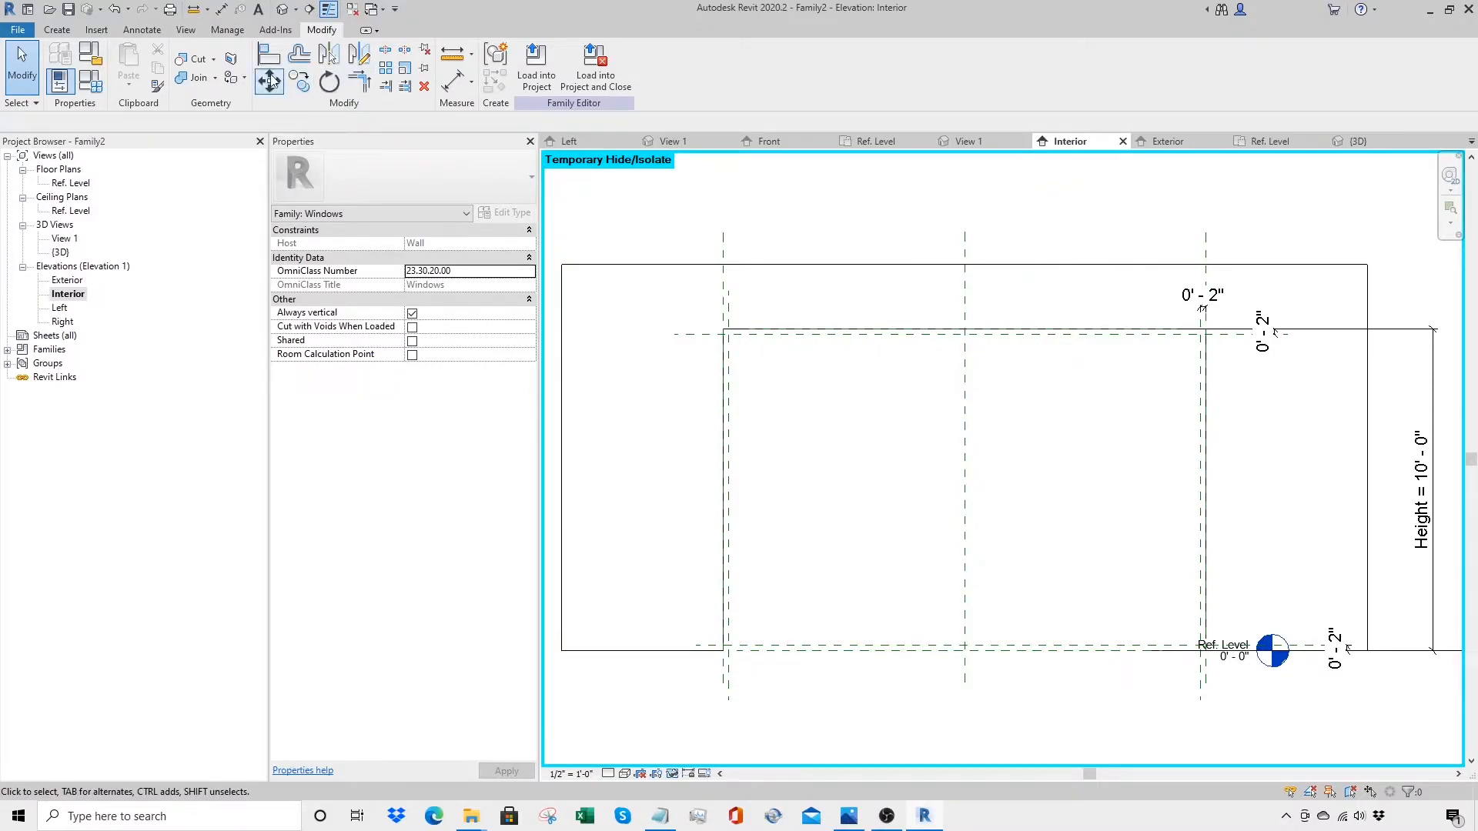
Step: Draw a horizontal reference plane across the opening below the head and set its height above the sill to 7'
{"action": "left_click", "coordinate": [65, 31]}
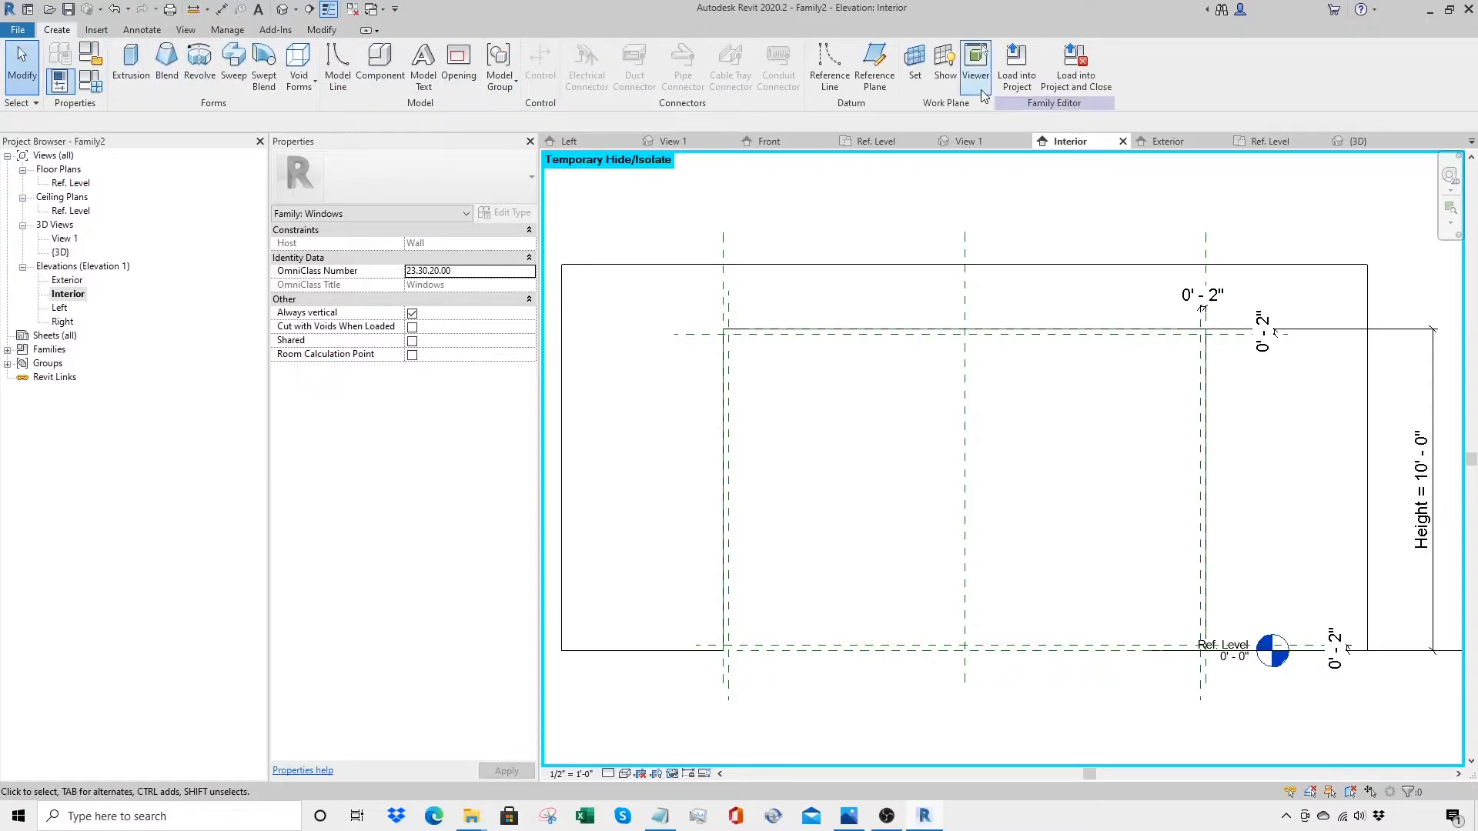
{"action": "left_click", "coordinate": [874, 62]}
{"action": "left_click", "coordinate": [690, 434]}
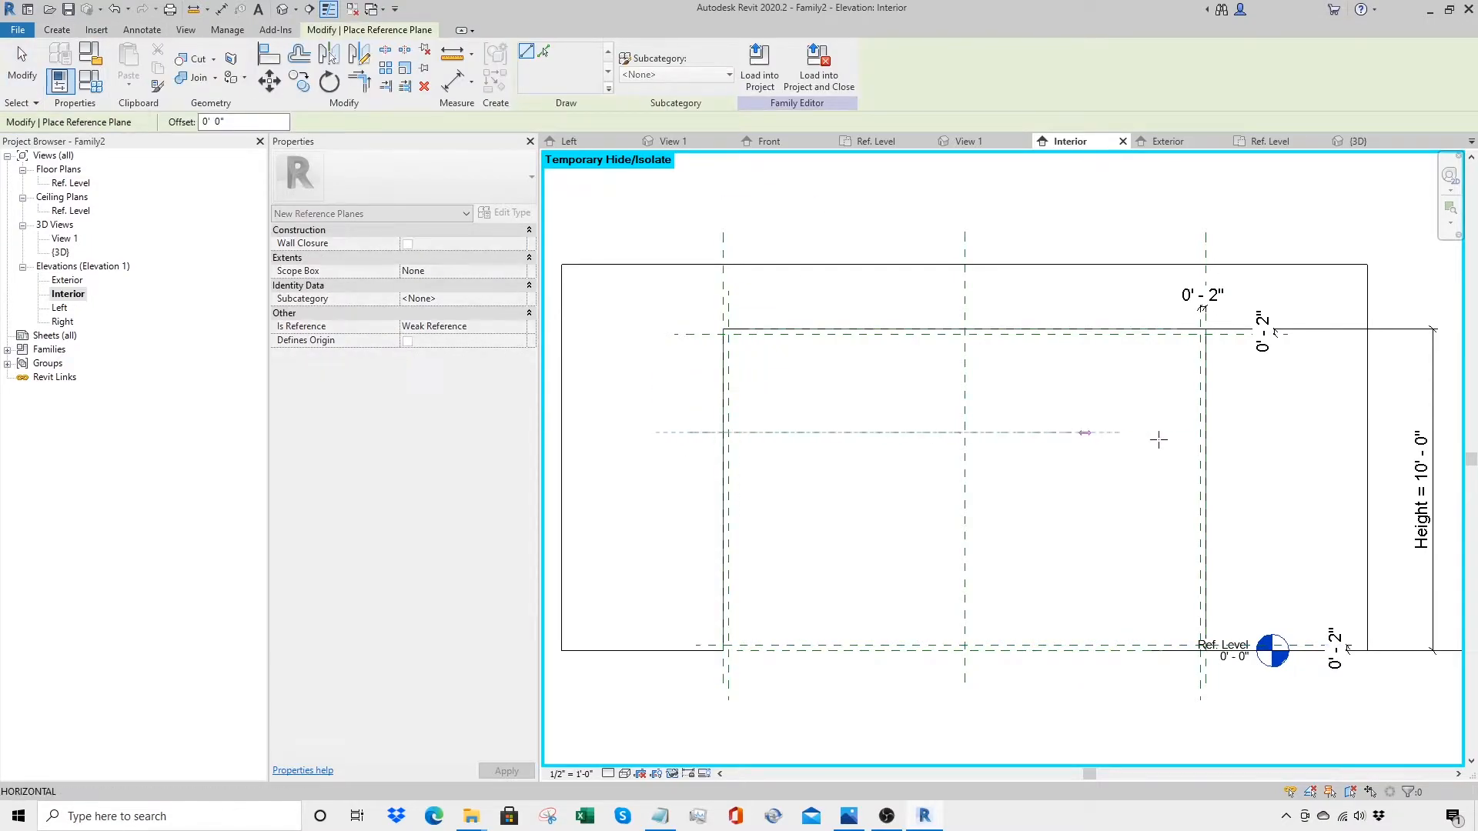
{"action": "left_click", "coordinate": [1286, 433]}
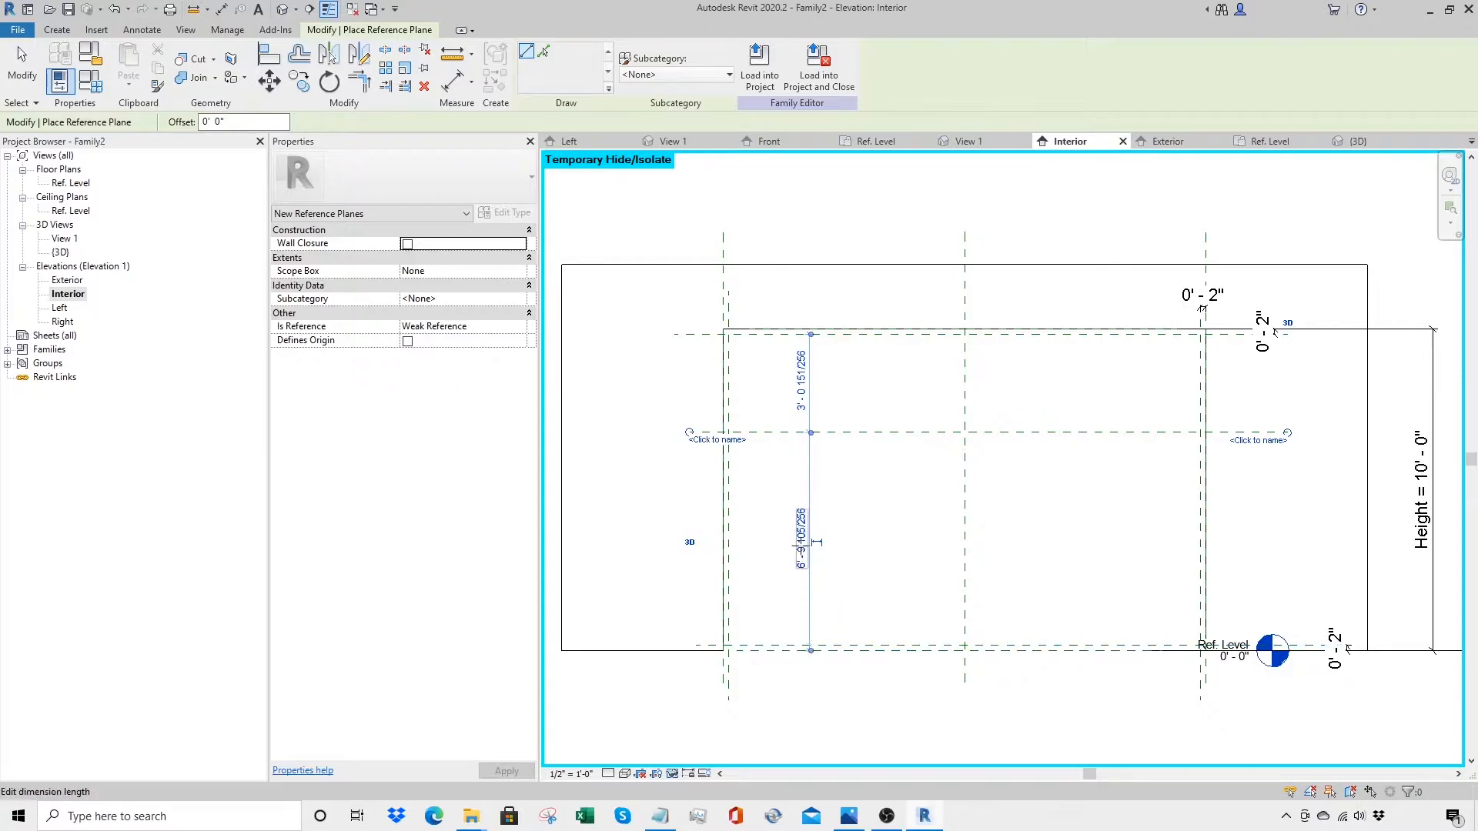
{"action": "left_click", "coordinate": [800, 547]}
{"action": "type", "text": "7"}
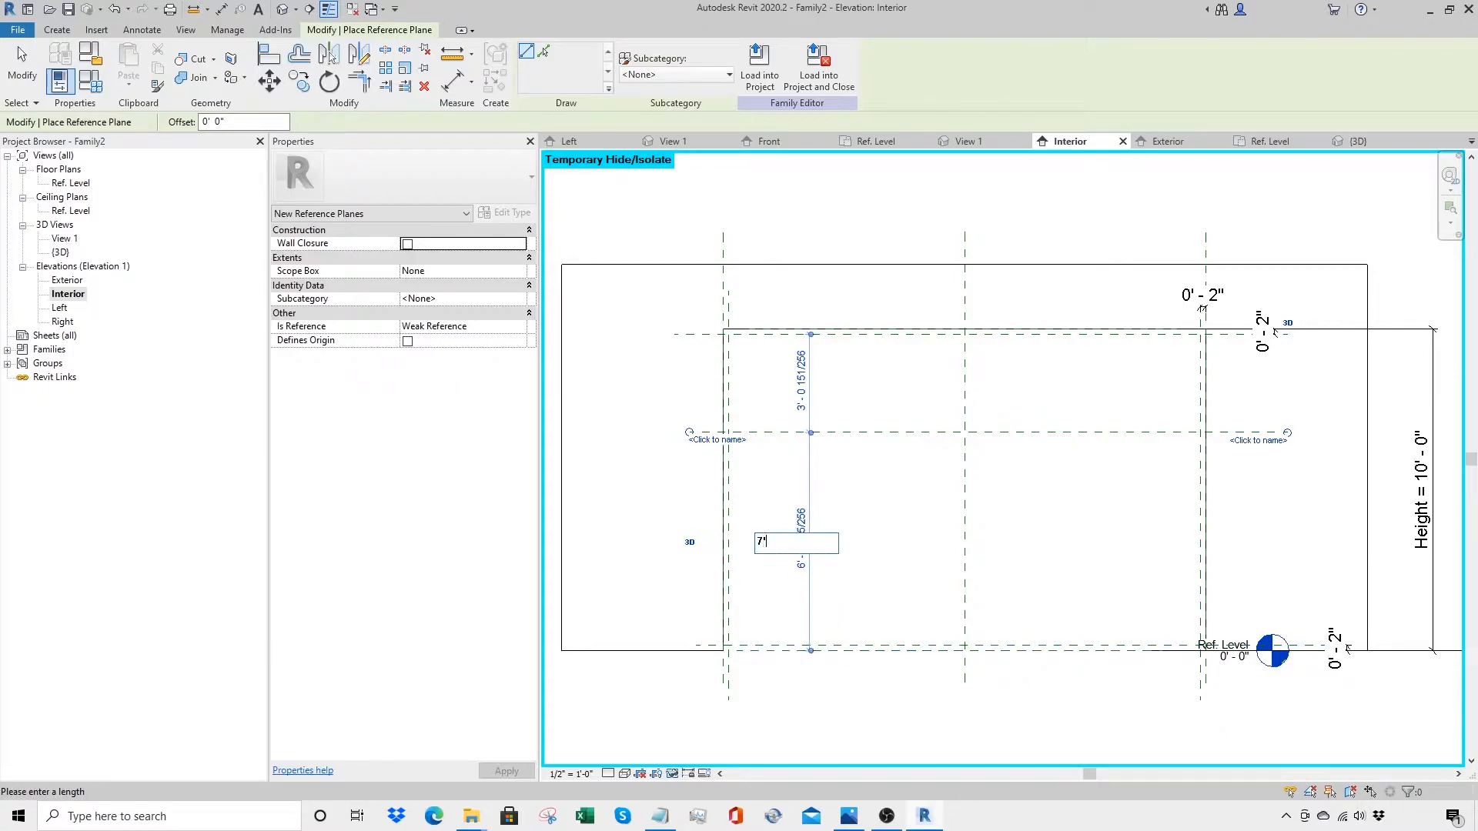
{"action": "type", "text": "'"}
{"action": "key", "text": "Return"}
{"action": "key", "text": "Escape"}
{"action": "key", "text": "Escape"}
Step: Copy the 7' high reference plane straight up by 2"
{"action": "left_click", "coordinate": [817, 425]}
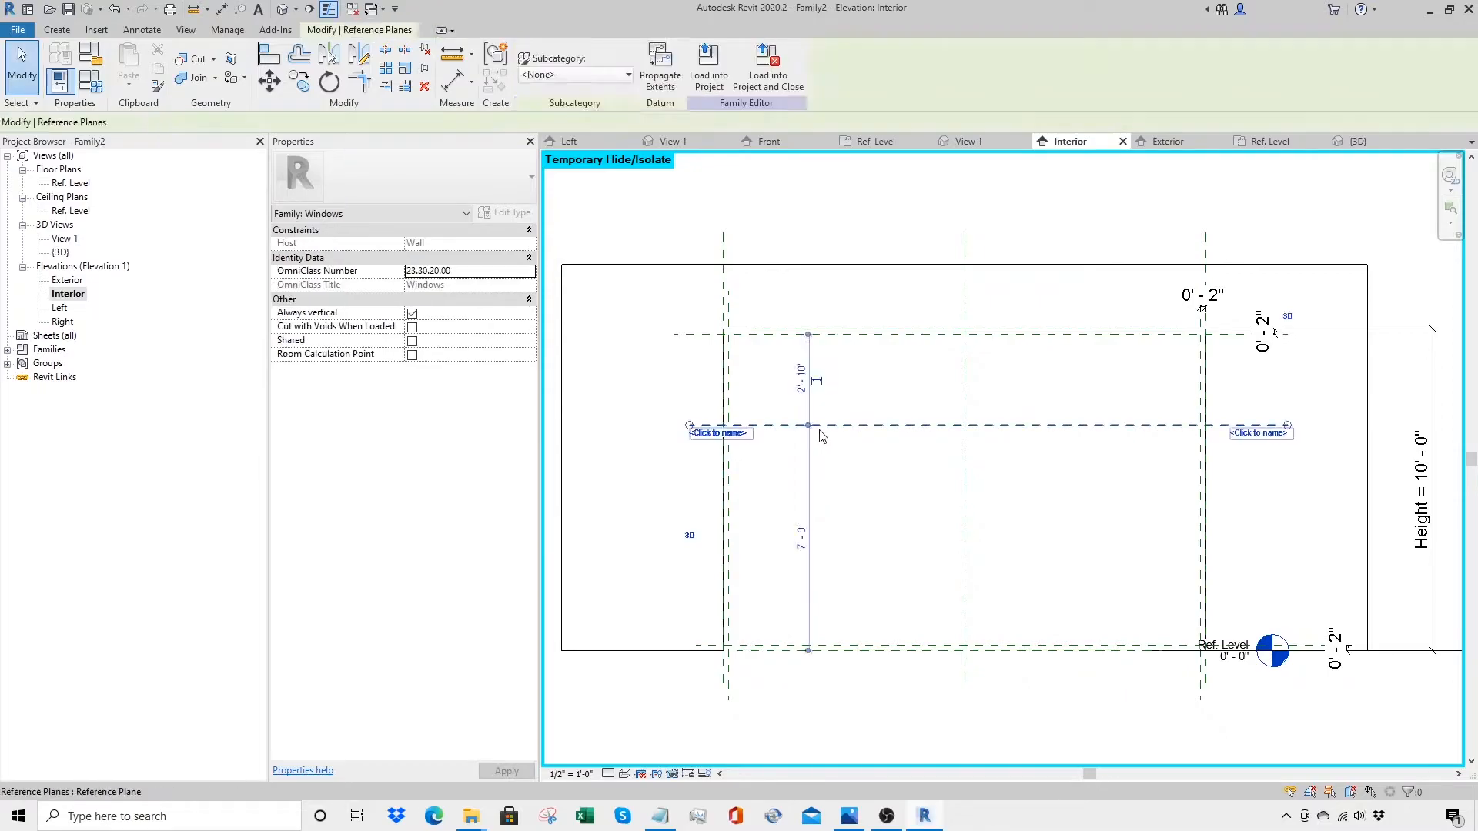
{"action": "left_click", "coordinate": [298, 81]}
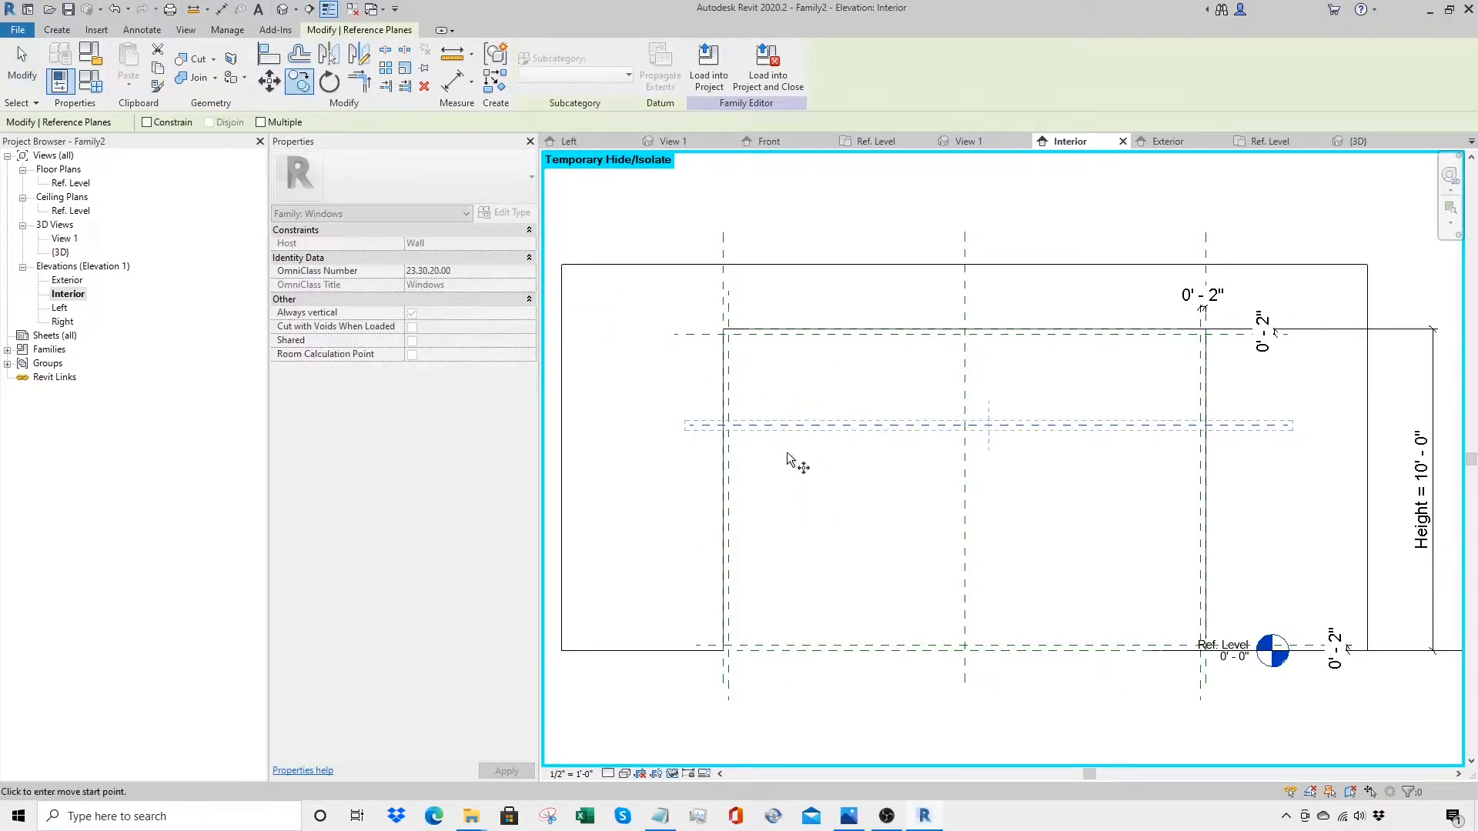
{"action": "left_click", "coordinate": [808, 425]}
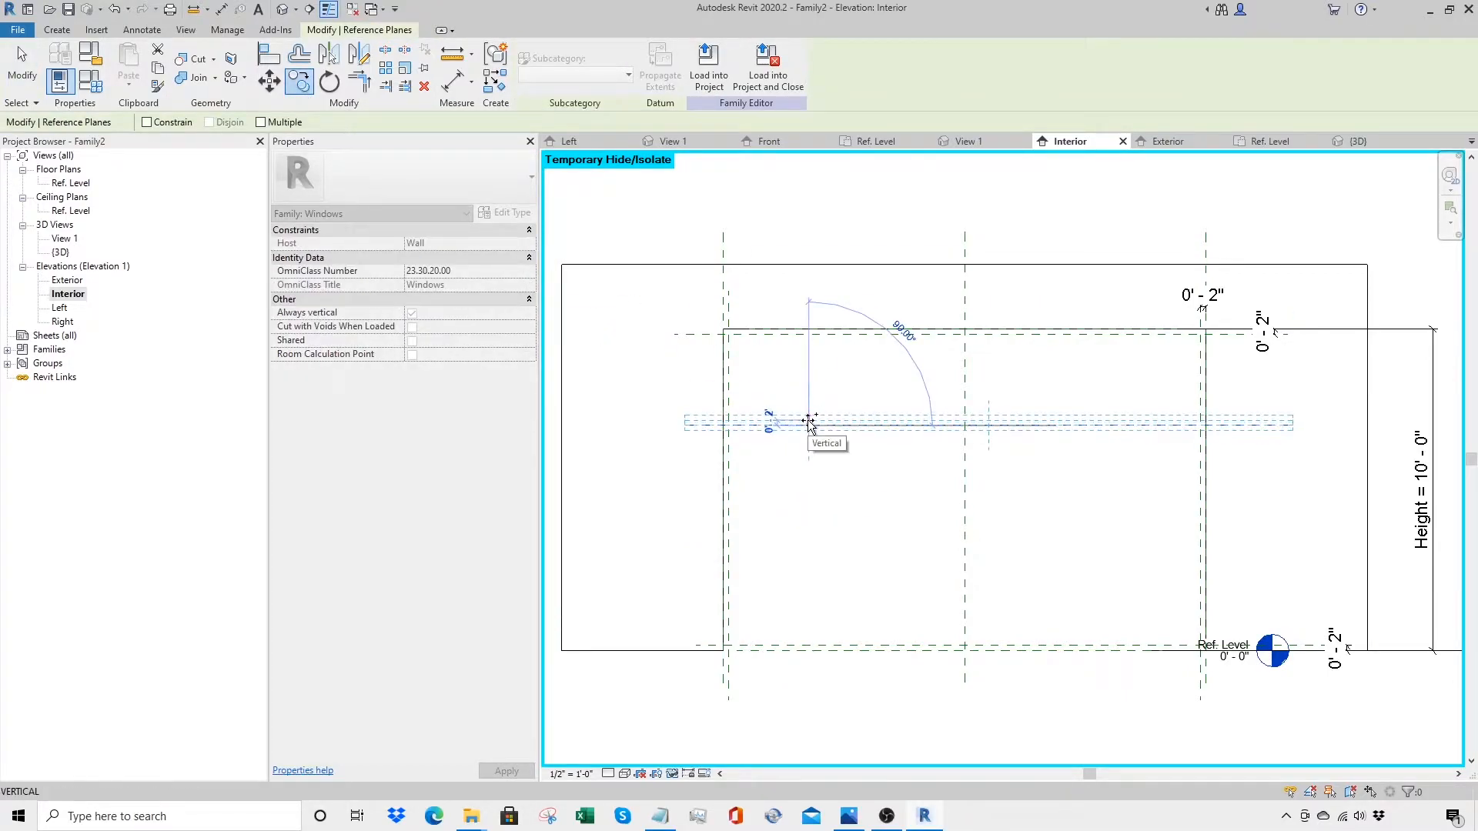
{"action": "left_click", "coordinate": [772, 422]}
{"action": "left_click", "coordinate": [742, 437]}
Step: Dimension the height from the sill to the lower of the two middle reference planes, outside the opening's left jamb
{"action": "key", "text": "d"}
{"action": "key", "text": "i"}
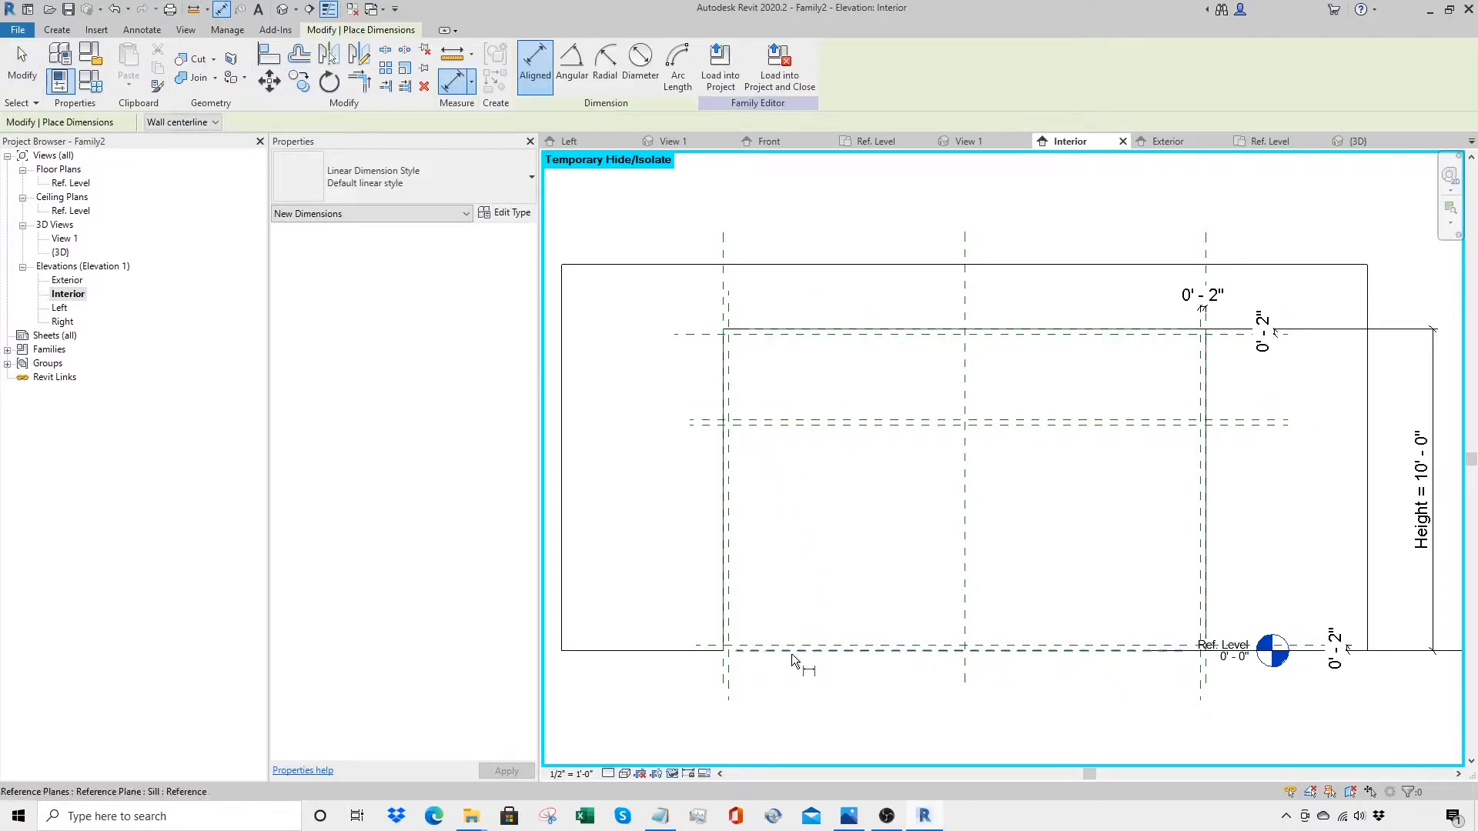
{"action": "left_click", "coordinate": [791, 653]}
{"action": "left_click", "coordinate": [797, 426]}
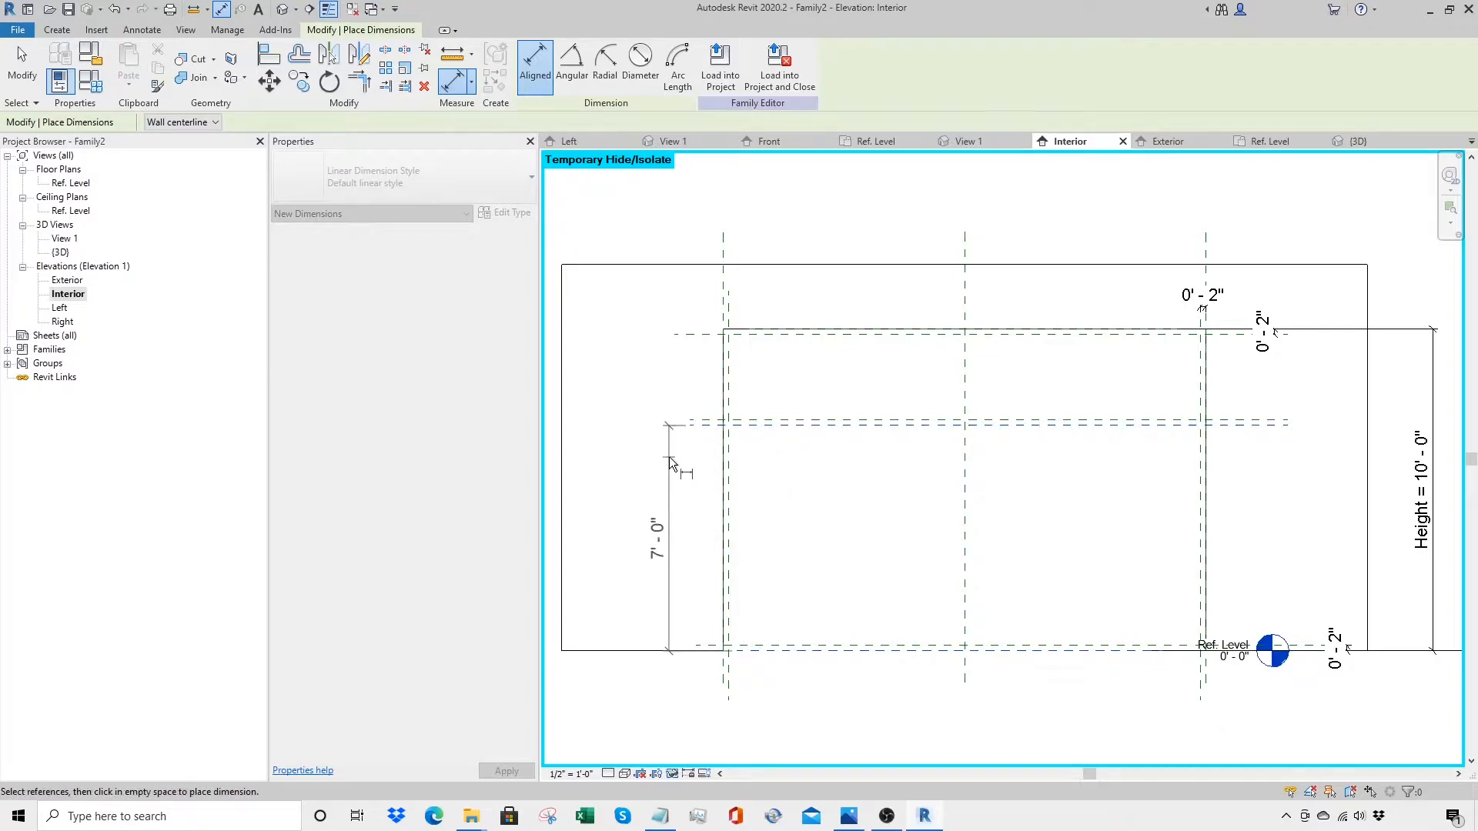
{"action": "left_click", "coordinate": [668, 455]}
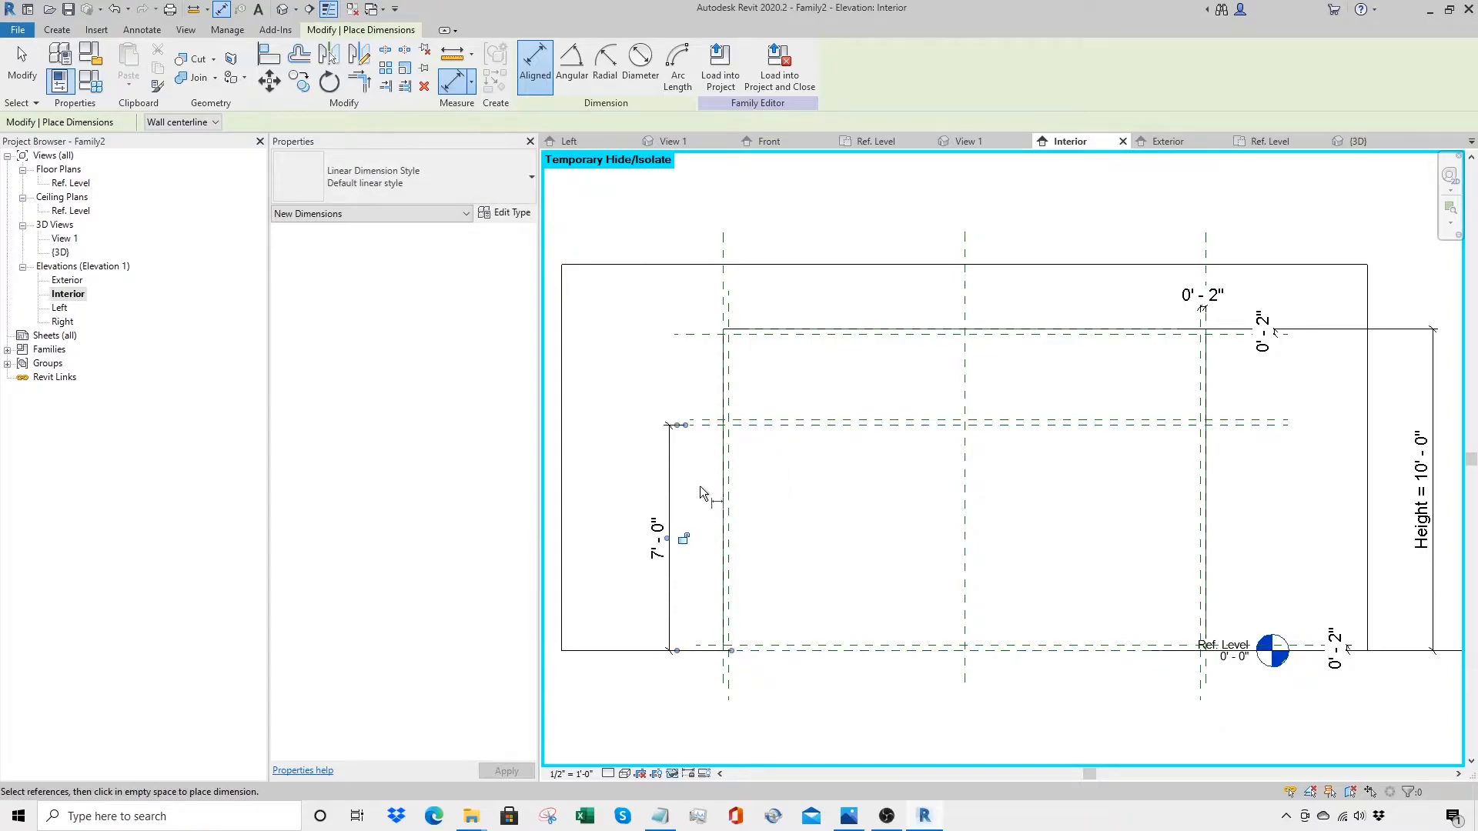
Step: Dimension the gap between the two middle horizontal reference planes, just outside the opening's left jamb
{"action": "left_click", "coordinate": [705, 424]}
{"action": "left_click", "coordinate": [702, 420]}
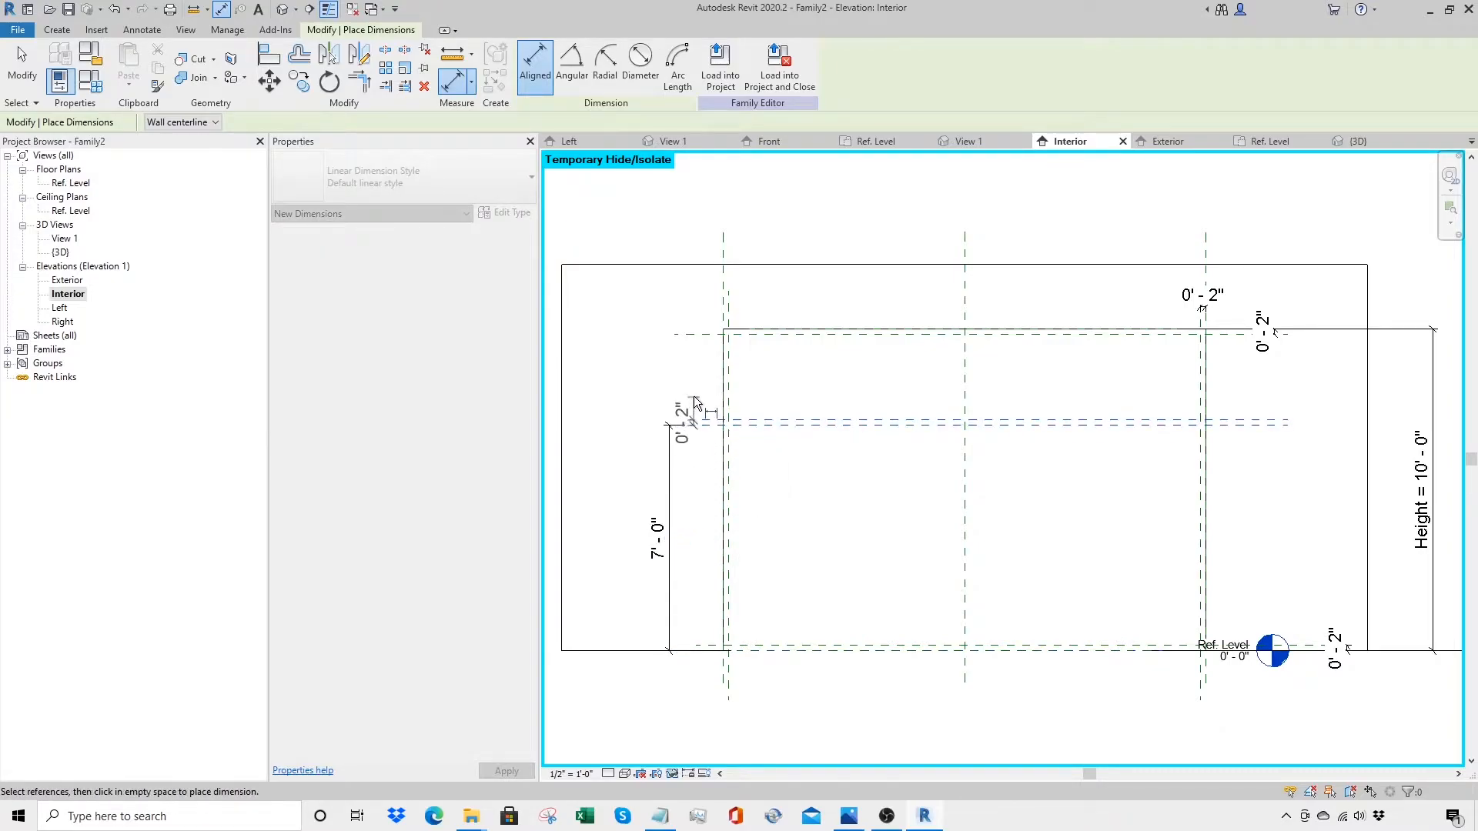
{"action": "left_click", "coordinate": [696, 394]}
{"action": "key", "text": "Escape"}
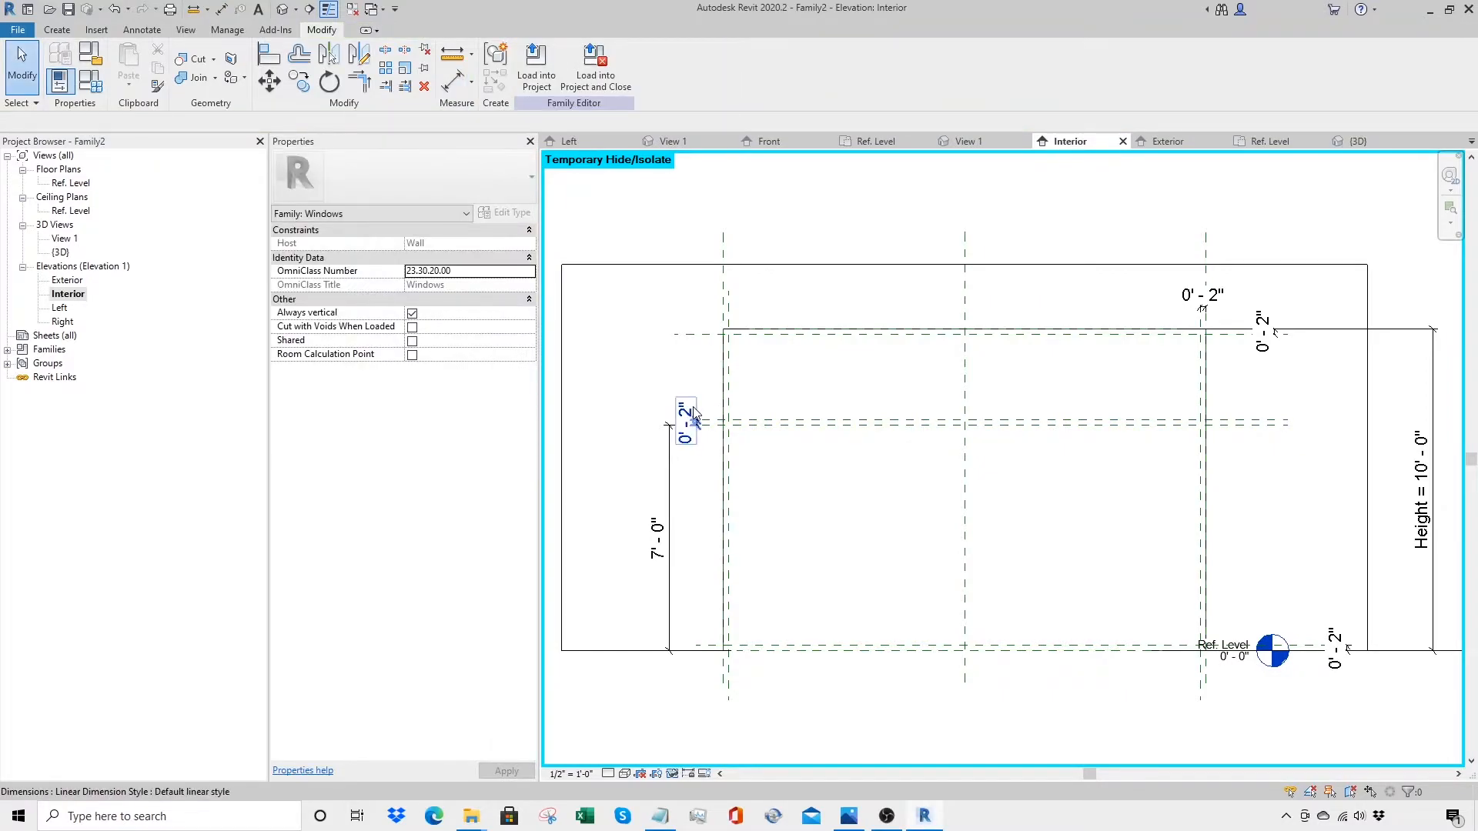
{"action": "left_click", "coordinate": [694, 416]}
{"action": "left_click", "coordinate": [1175, 304]}
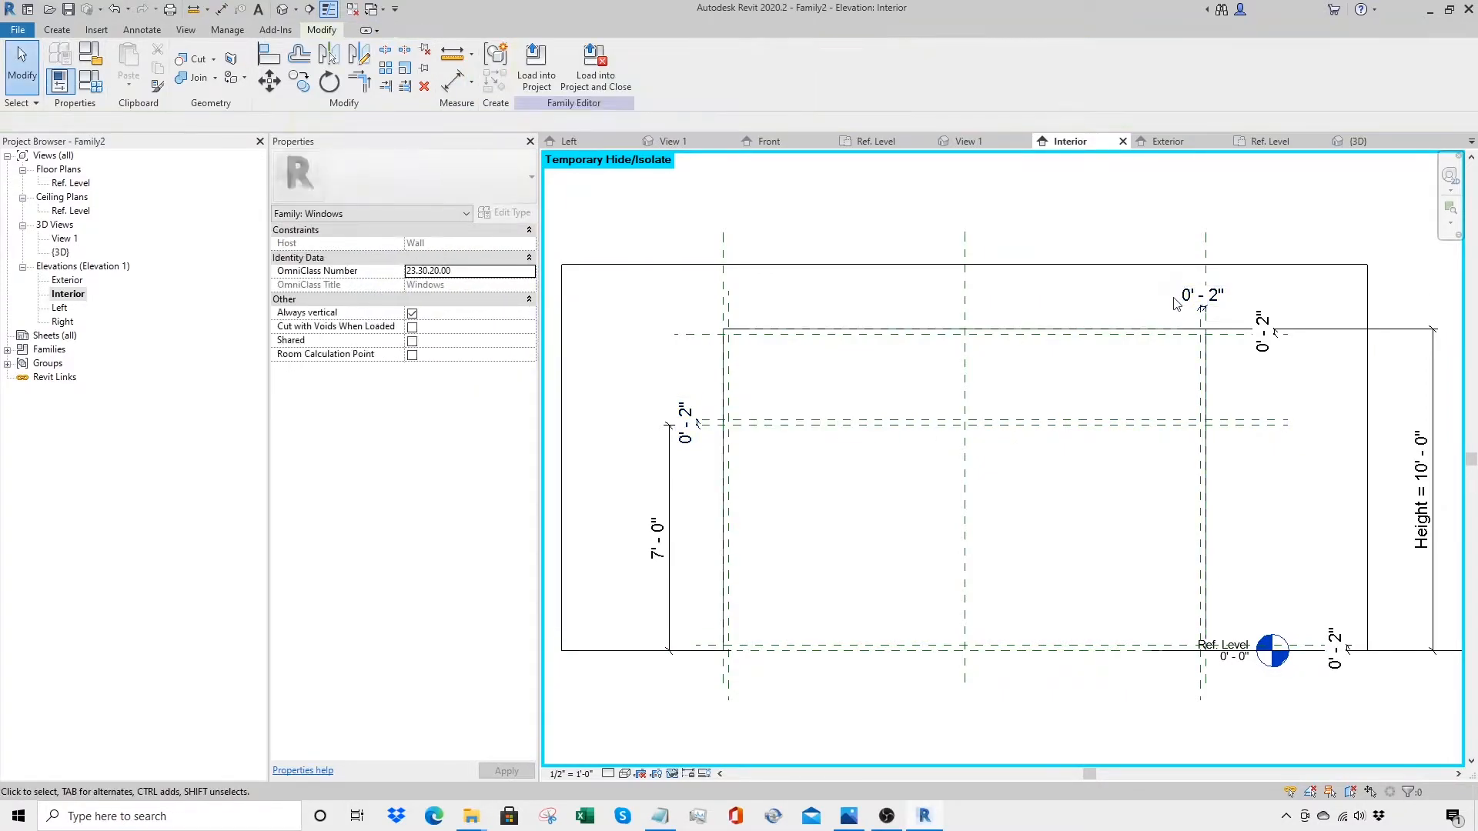
Step: Dimension the mirrored vertical reference plane from the opening's left jamb, above the head
{"action": "key", "text": "d"}
{"action": "key", "text": "i"}
{"action": "left_click", "coordinate": [729, 316]}
{"action": "left_click", "coordinate": [729, 308]}
{"action": "key", "text": "Escape"}
{"action": "key", "text": "Escape"}
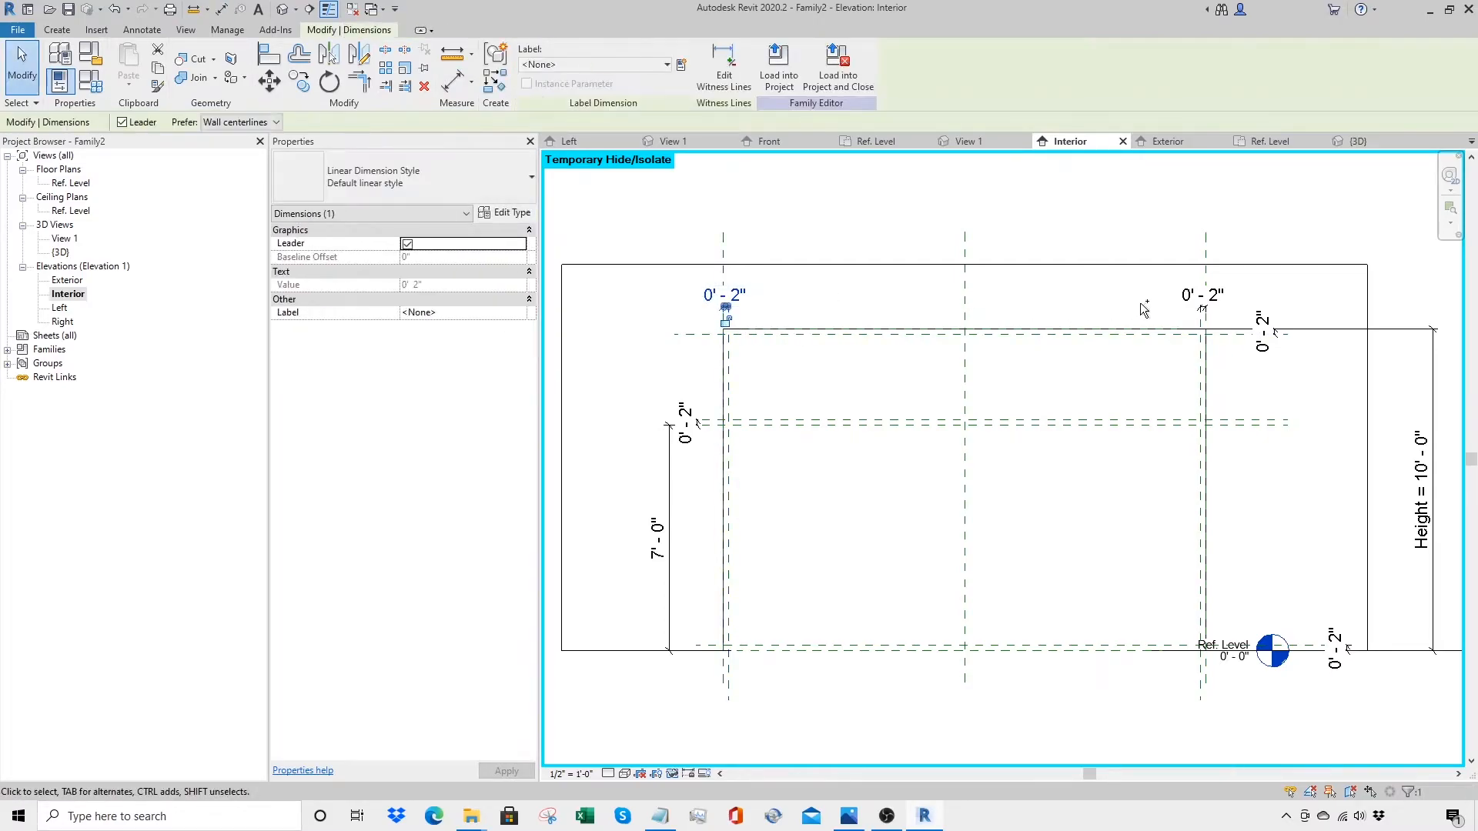
Step: Label all five 2" frame dimensions with a new type-based family parameter named "Storefront Frame Width", grouped under Dimensions
{"action": "left_click", "coordinate": [1192, 297], "text": "ctrl"}
{"action": "left_click", "coordinate": [1263, 326], "text": "ctrl"}
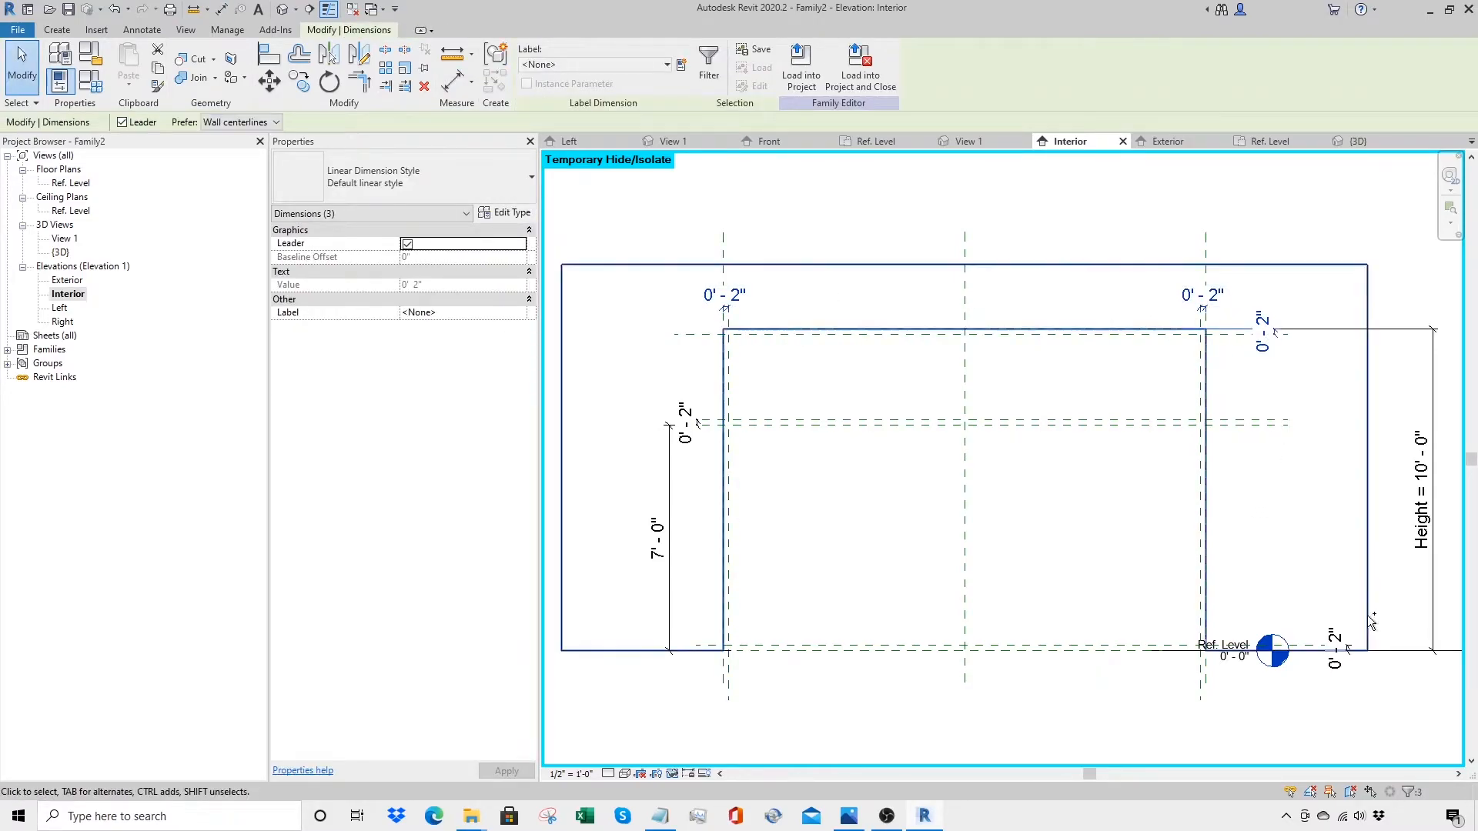
{"action": "left_click", "coordinate": [1337, 639], "text": "ctrl"}
{"action": "left_click", "coordinate": [687, 420], "text": "ctrl"}
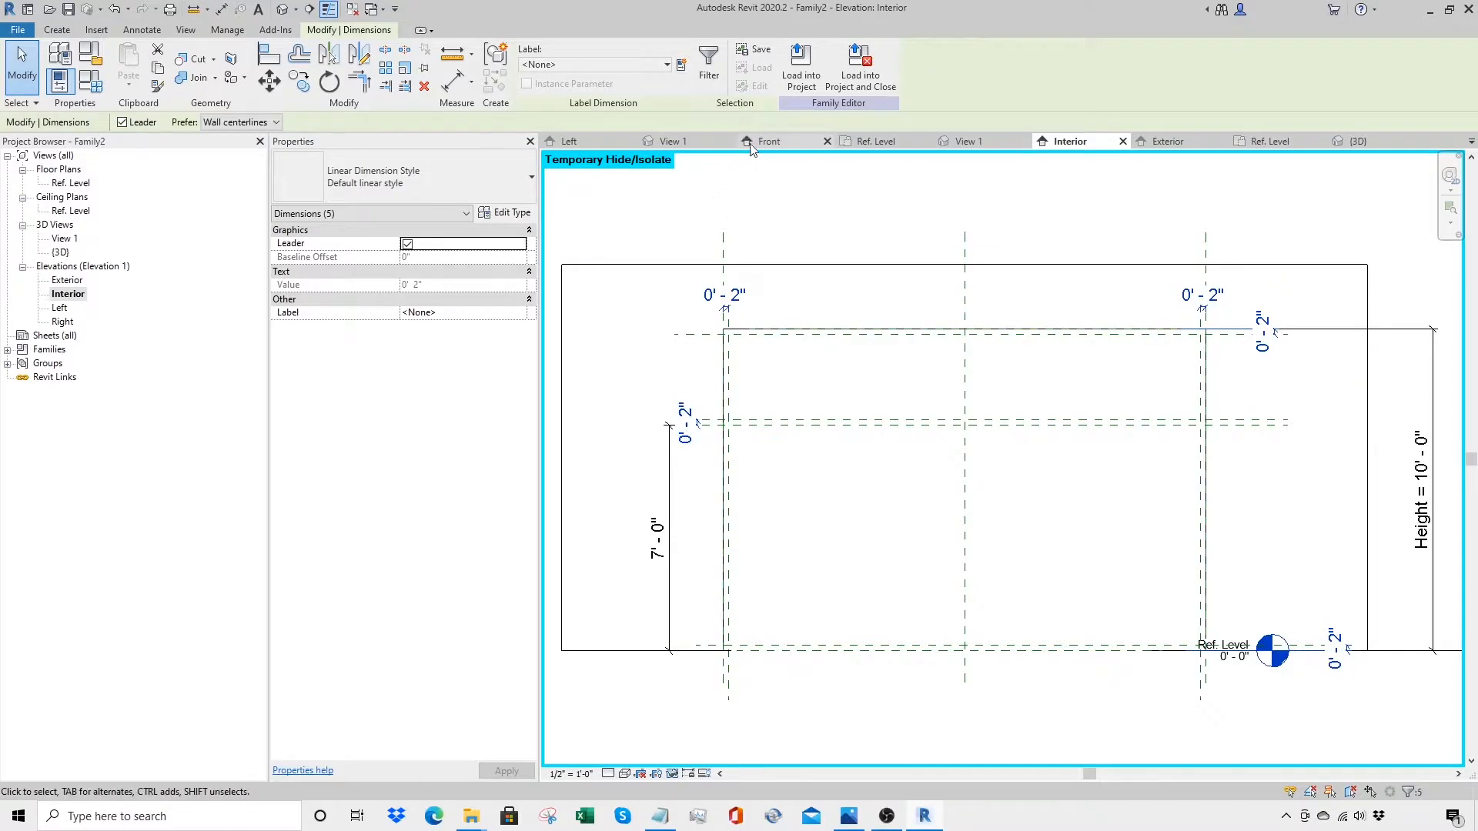
{"action": "left_click", "coordinate": [681, 65]}
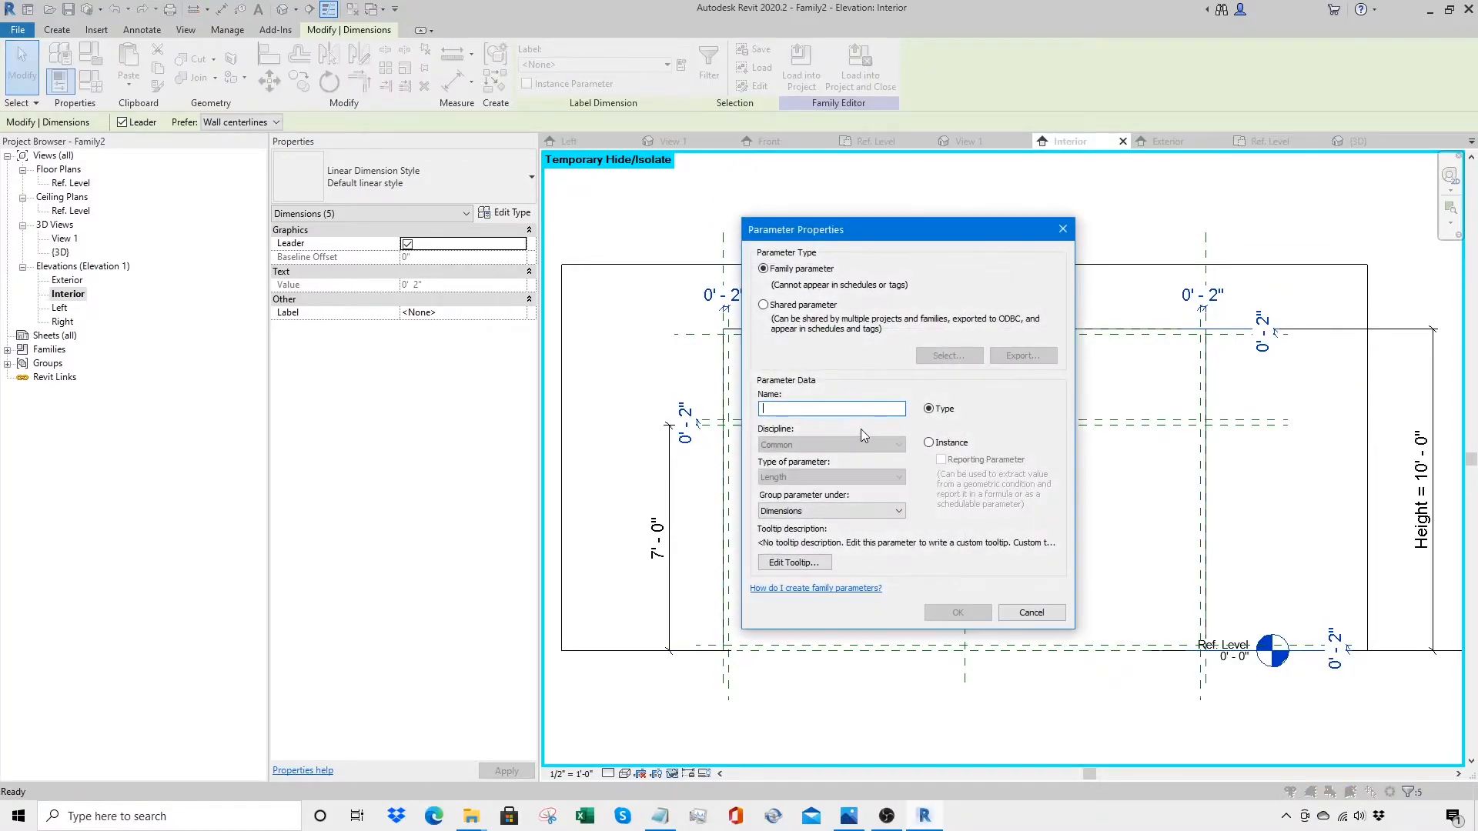
{"action": "type", "text": "Storefront Frame Width"}
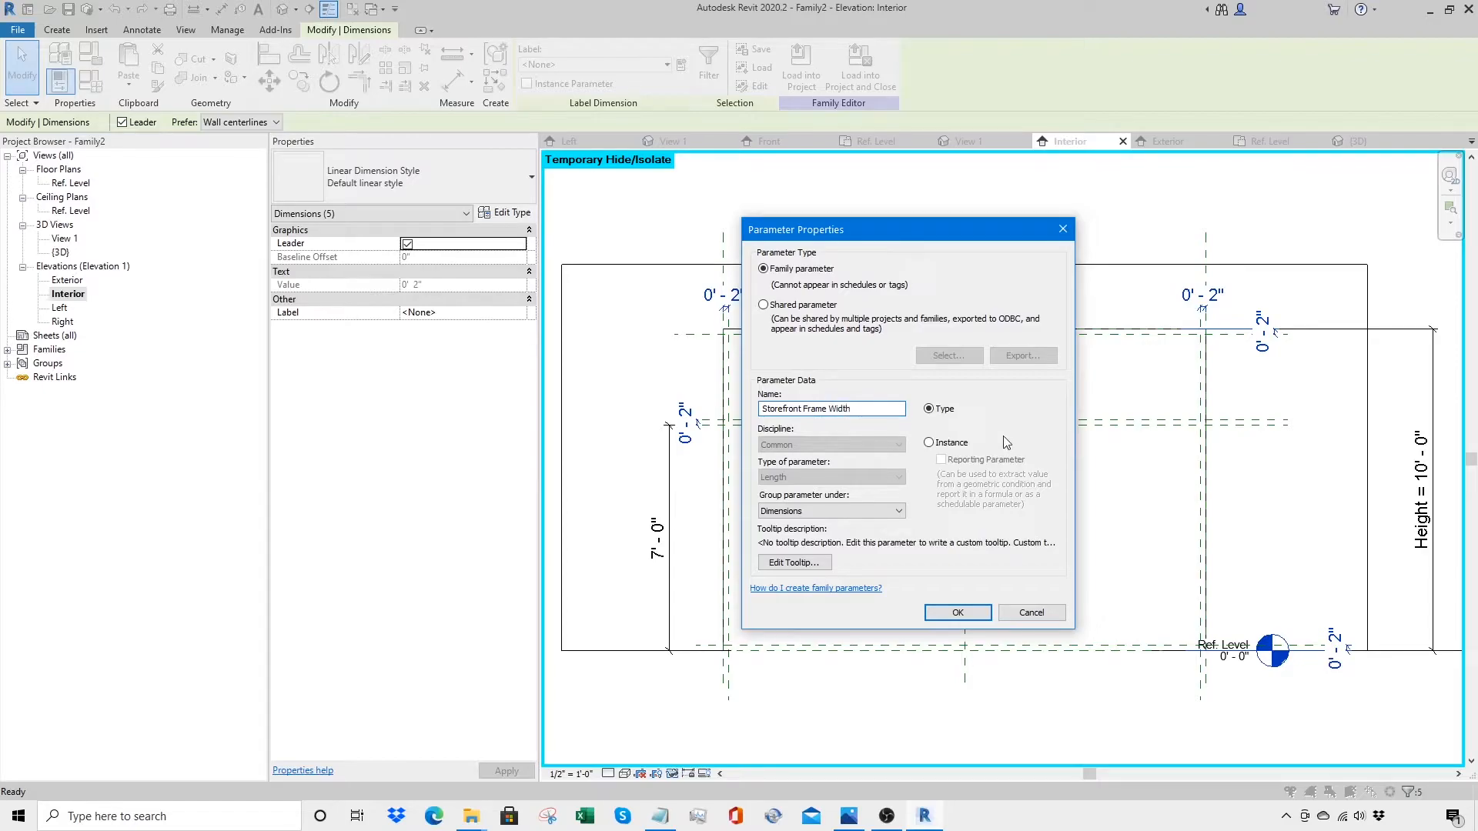
{"action": "left_click", "coordinate": [974, 614]}
{"action": "left_click", "coordinate": [912, 583]}
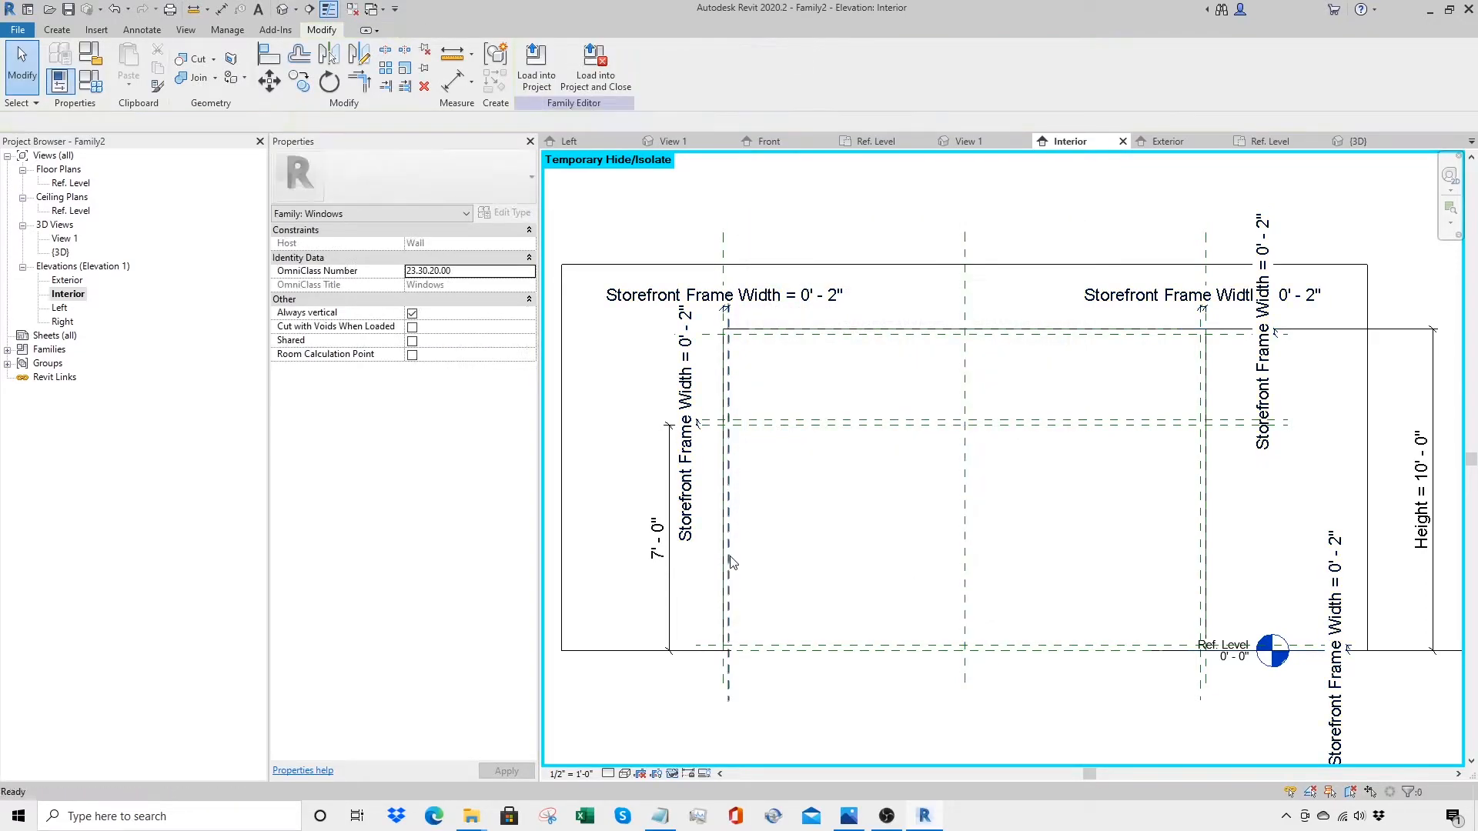
Step: Move the 7' height dimension farther out from the left jamb, clear of the Storefront Frame Width label
{"action": "left_click", "coordinate": [672, 574]}
{"action": "left_click_drag", "start_coordinate": [672, 507], "coordinate": [629, 508]}
{"action": "key", "text": "Escape"}
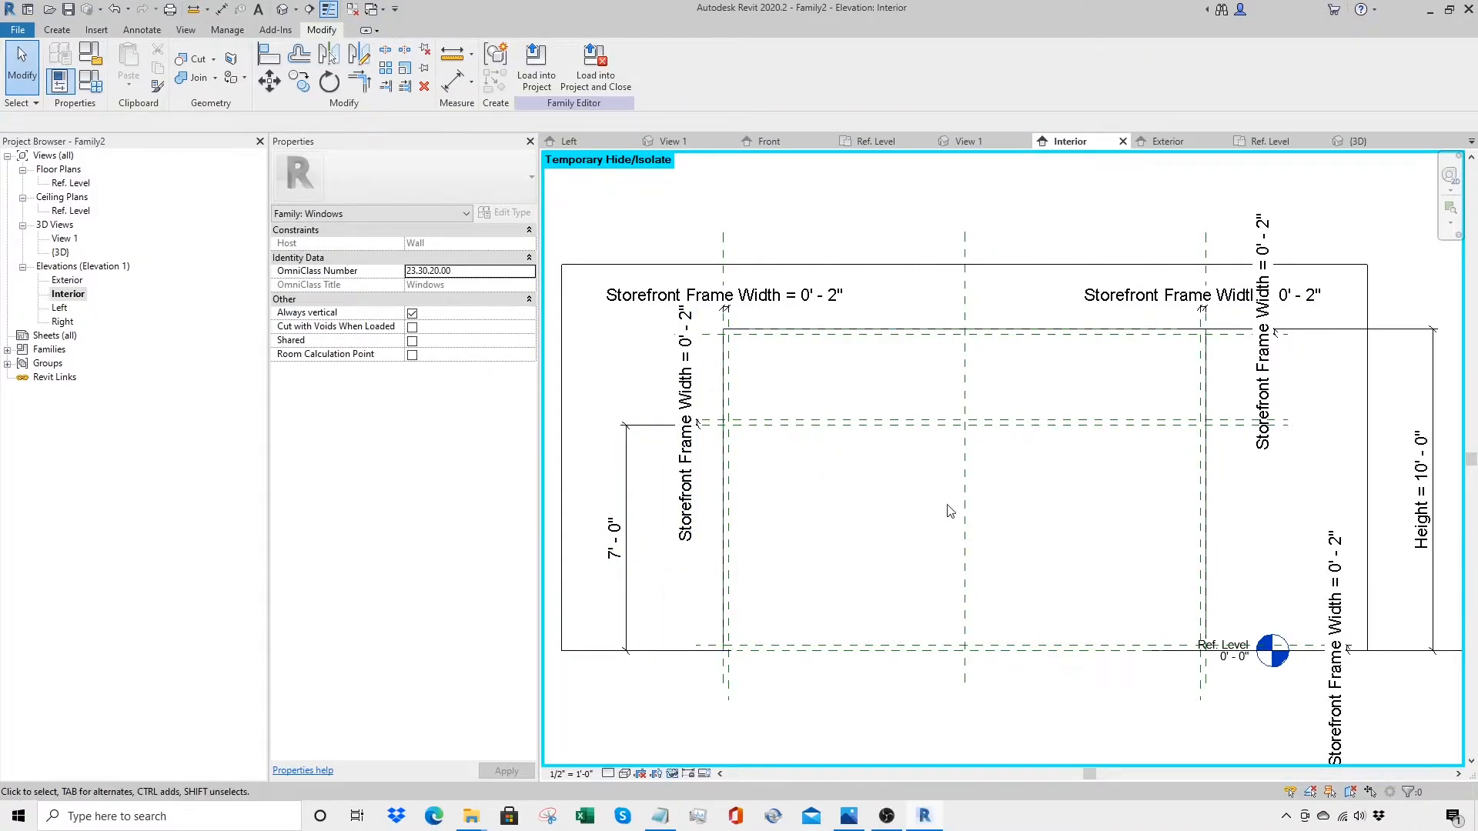
Step: Draw a vertical reference plane left of the opening's centre, set 4' from the left jamb's inner frame plane
{"action": "left_click", "coordinate": [57, 29]}
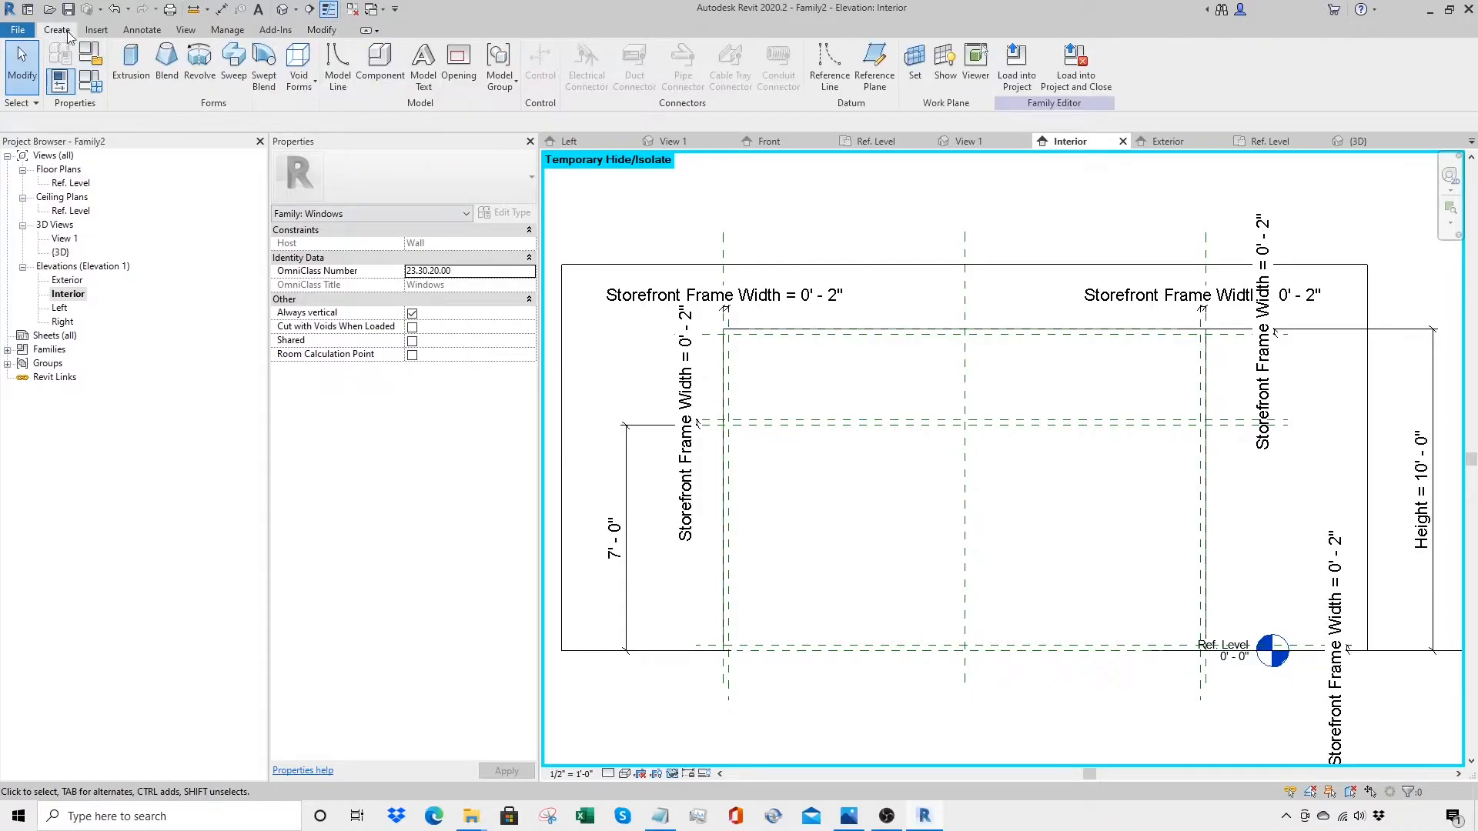
{"action": "left_click", "coordinate": [882, 82]}
{"action": "left_click", "coordinate": [847, 374]}
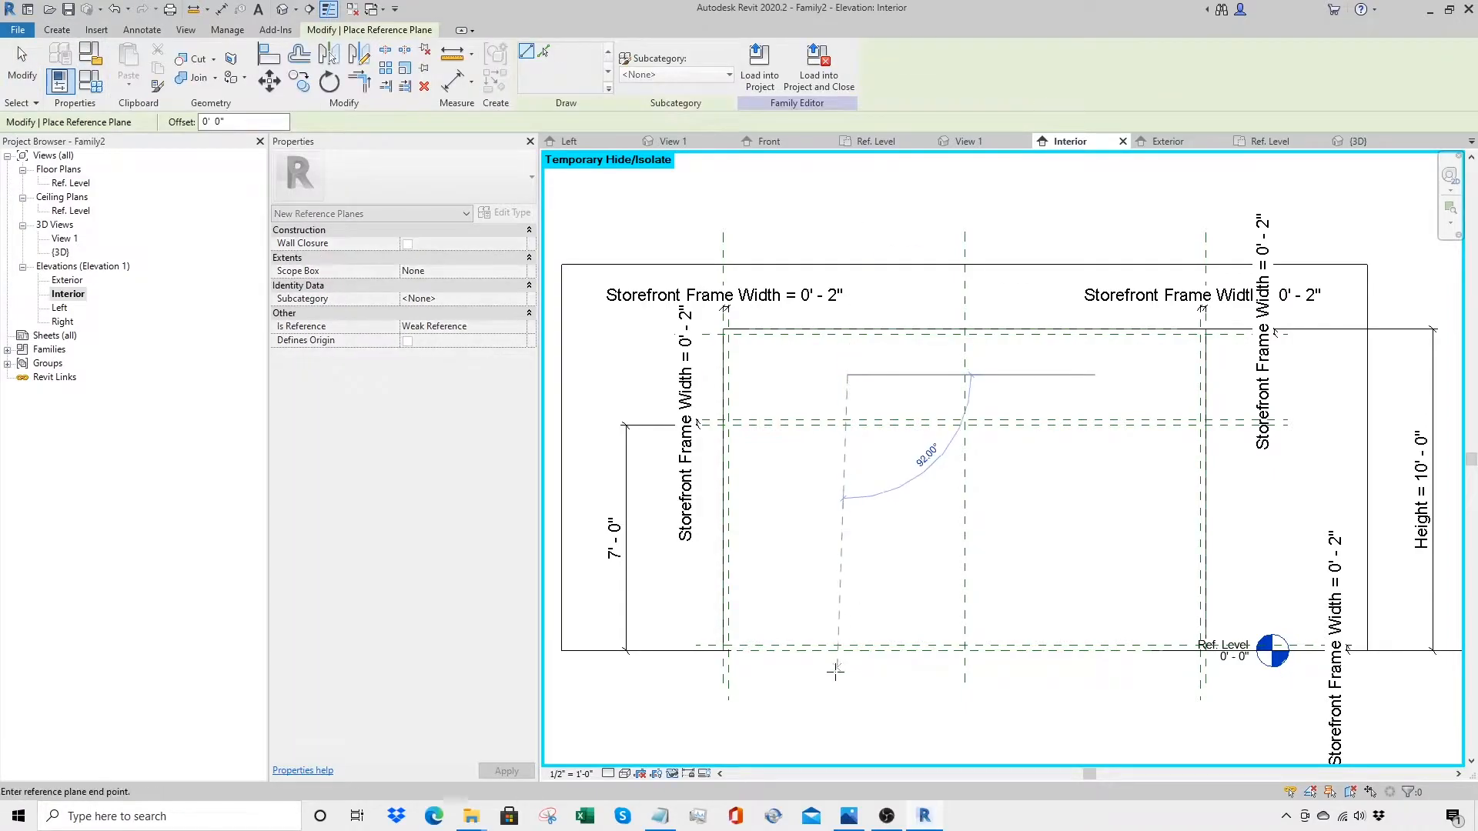
{"action": "left_click", "coordinate": [846, 683]}
{"action": "left_click", "coordinate": [787, 428]}
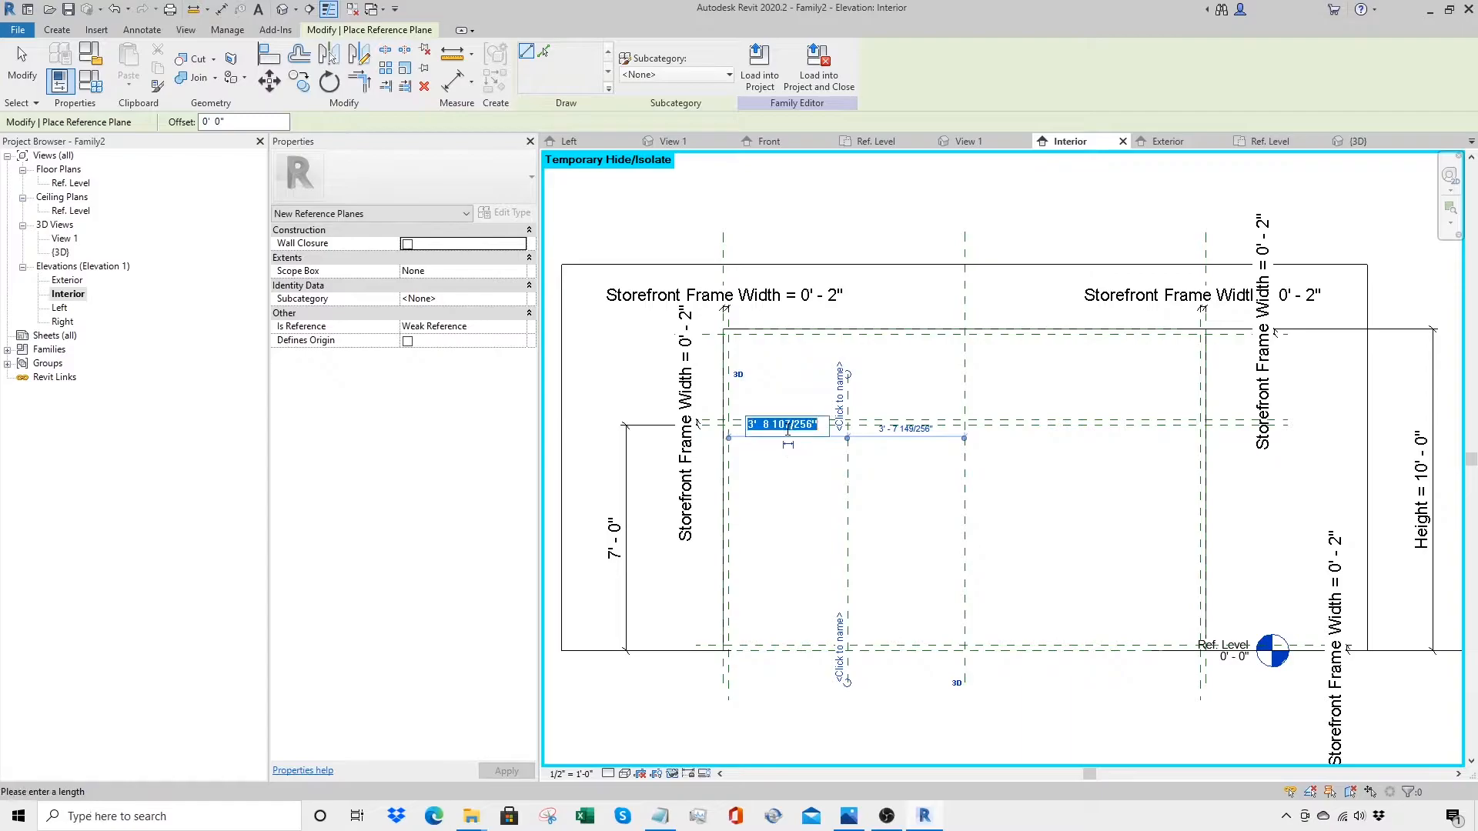
{"action": "type", "text": "4"}
{"action": "key", "text": "Return"}
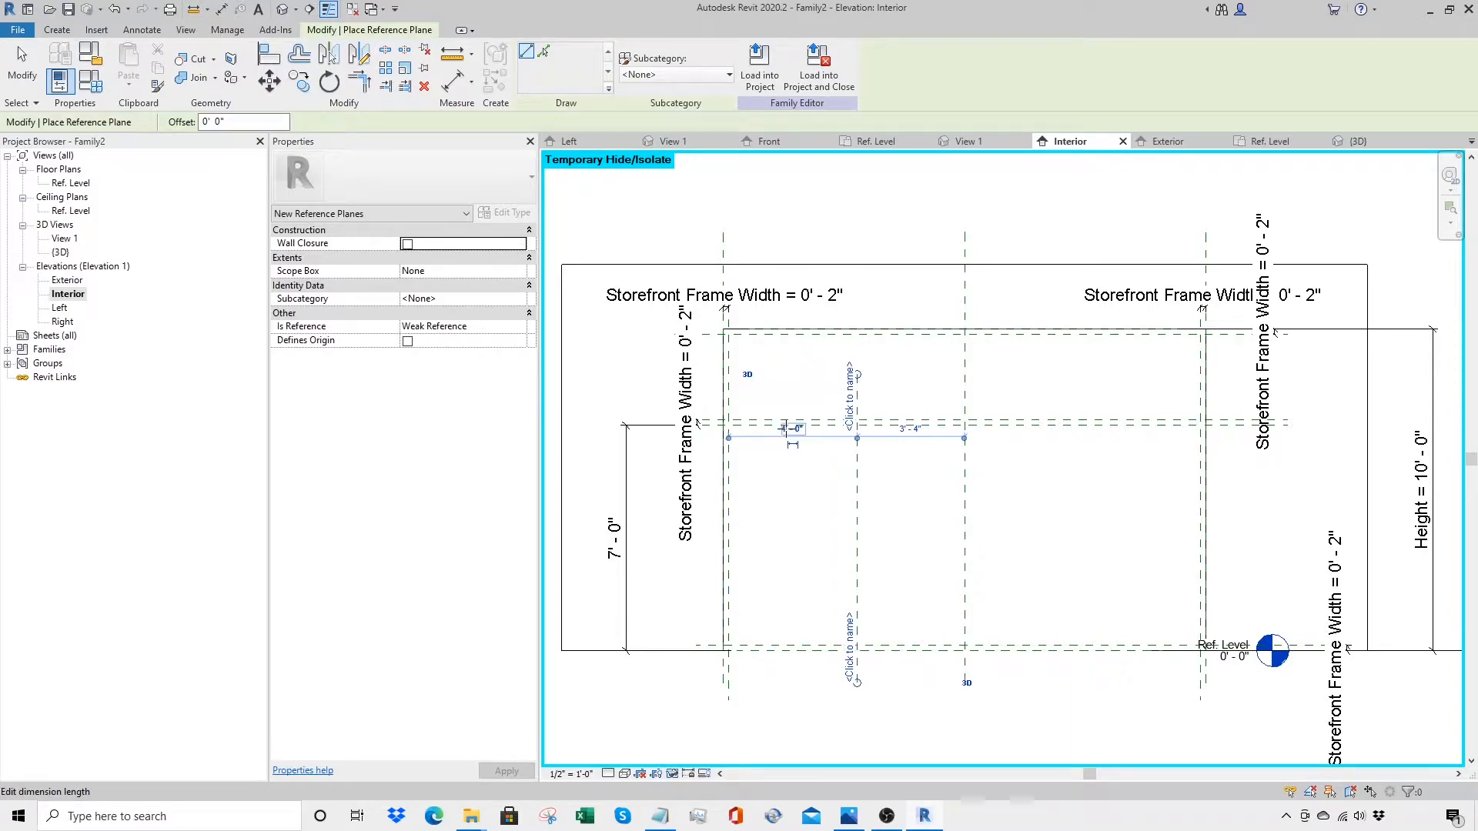
{"action": "key", "text": "Escape"}
{"action": "key", "text": "Escape"}
Step: Dimension the new vertical reference plane from the left jamb's inner frame plane, below the opening
{"action": "key", "text": "d"}
{"action": "key", "text": "i"}
{"action": "left_click", "coordinate": [729, 619]}
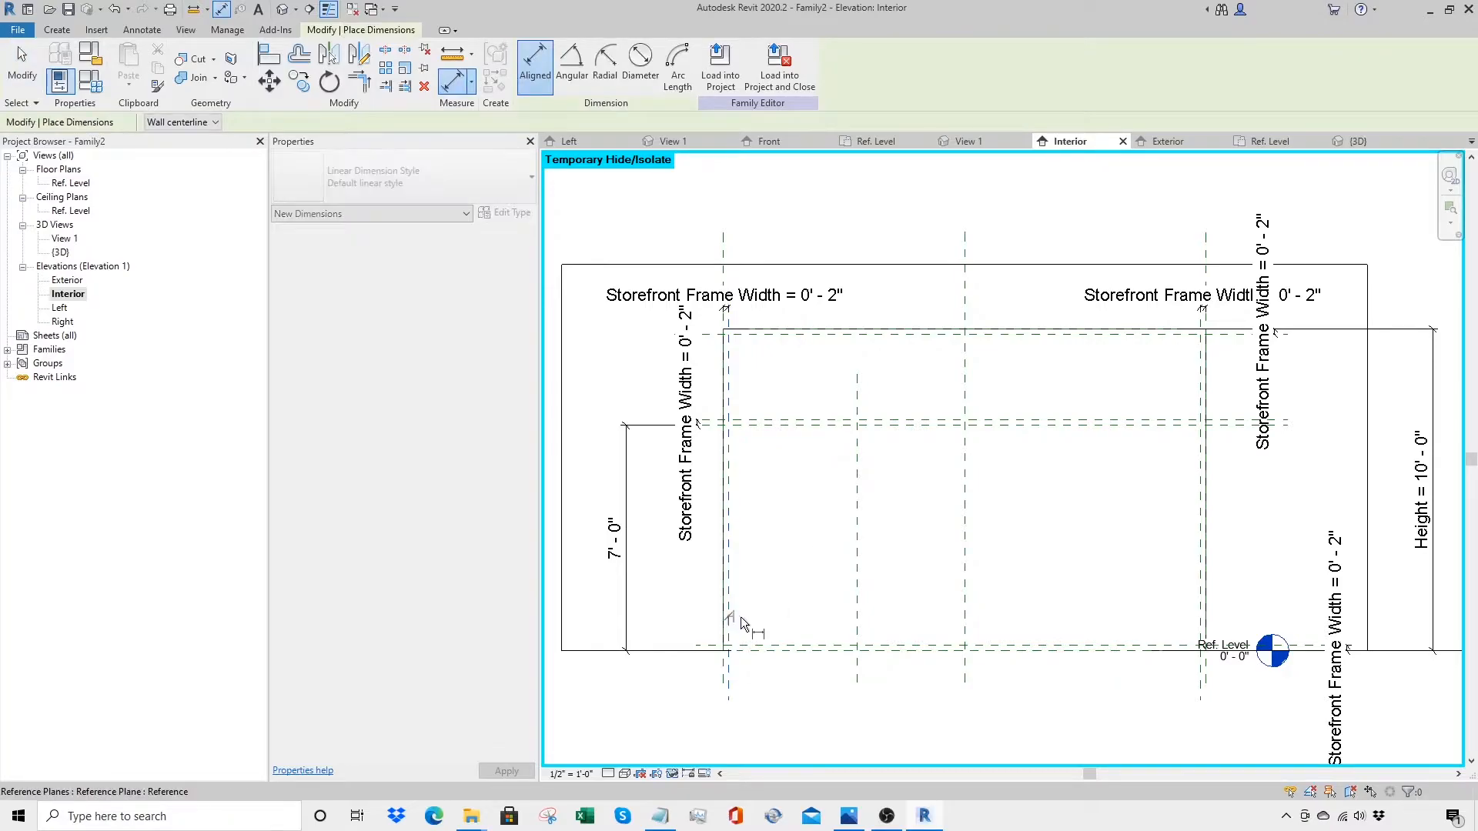
{"action": "left_click", "coordinate": [856, 625]}
{"action": "left_click", "coordinate": [812, 699]}
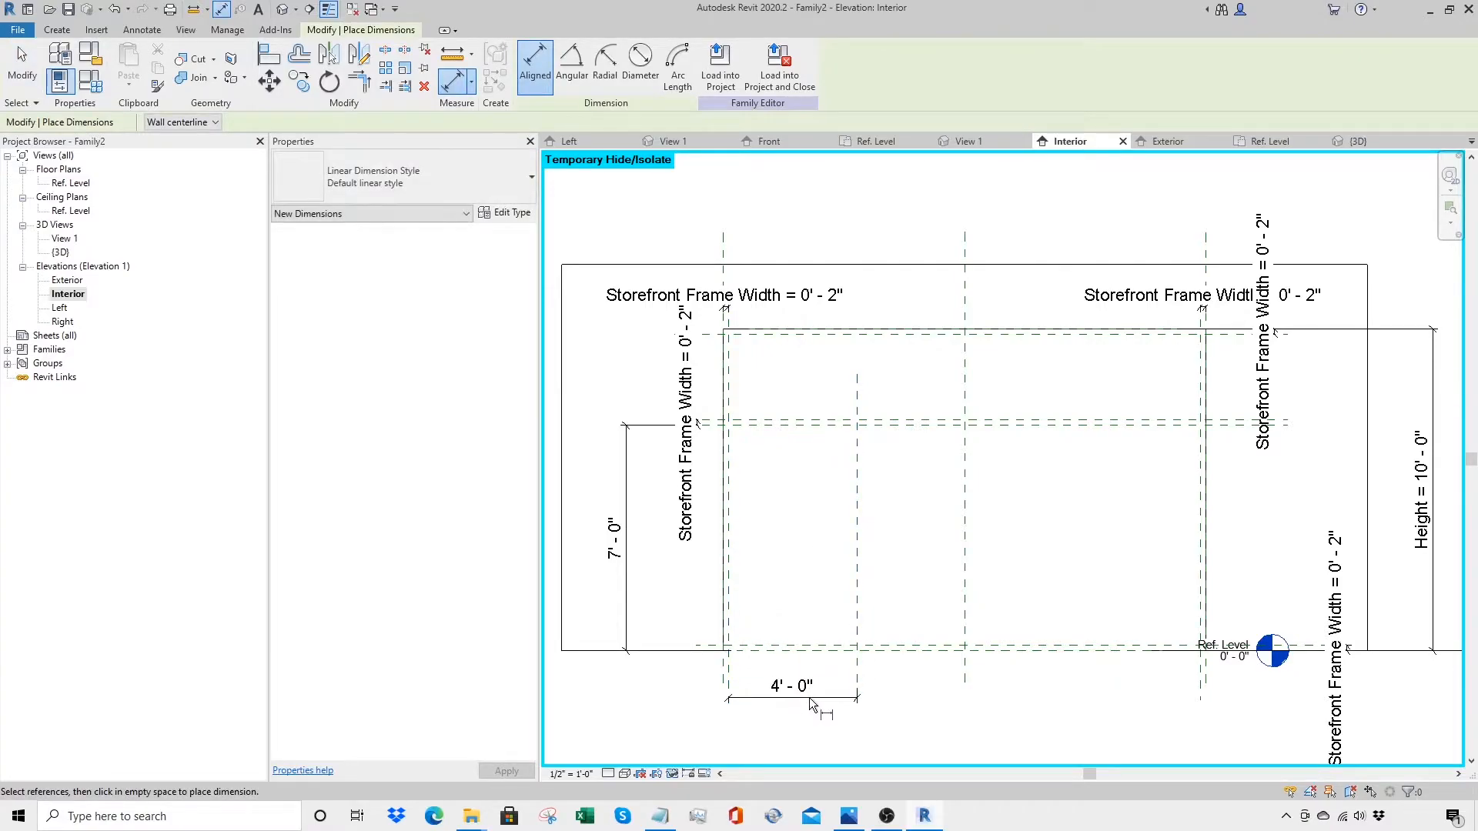
{"action": "key", "text": "Escape"}
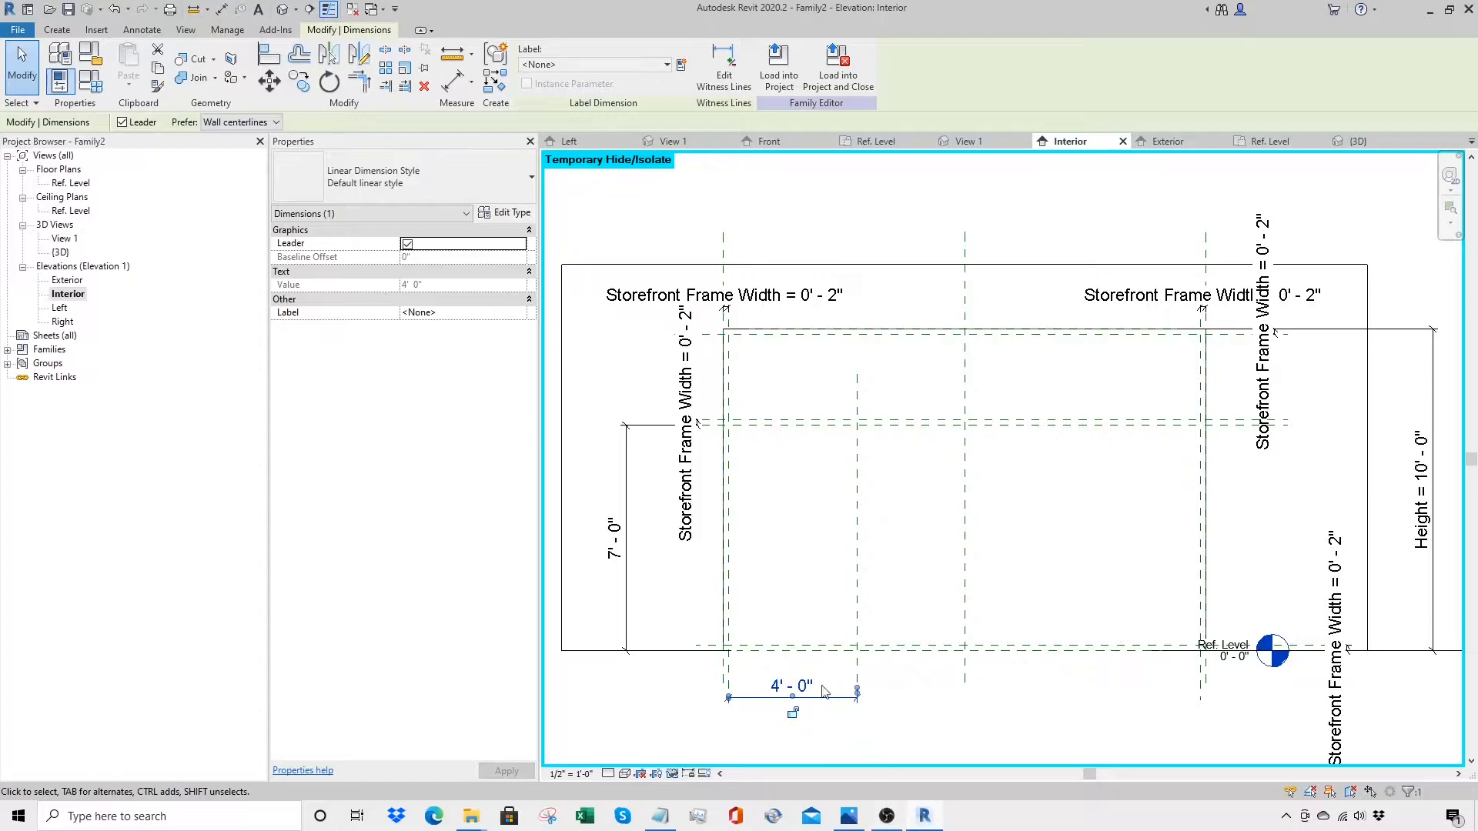
Step: Label the 4' dimension with a new type-based family parameter named "Door Width", grouped under Dimensions
{"action": "left_click", "coordinate": [681, 65]}
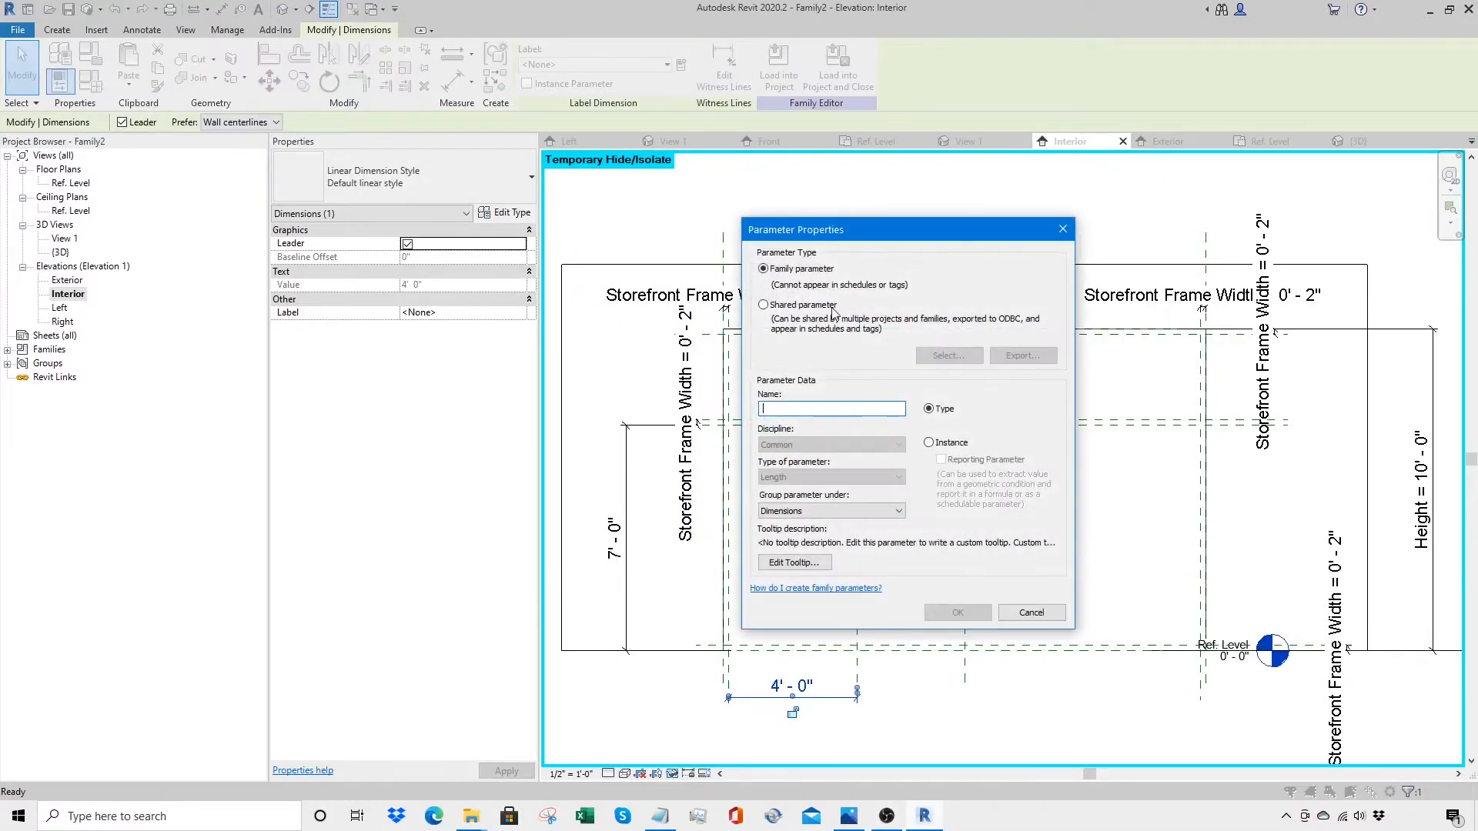
{"action": "type", "text": "Door Width"}
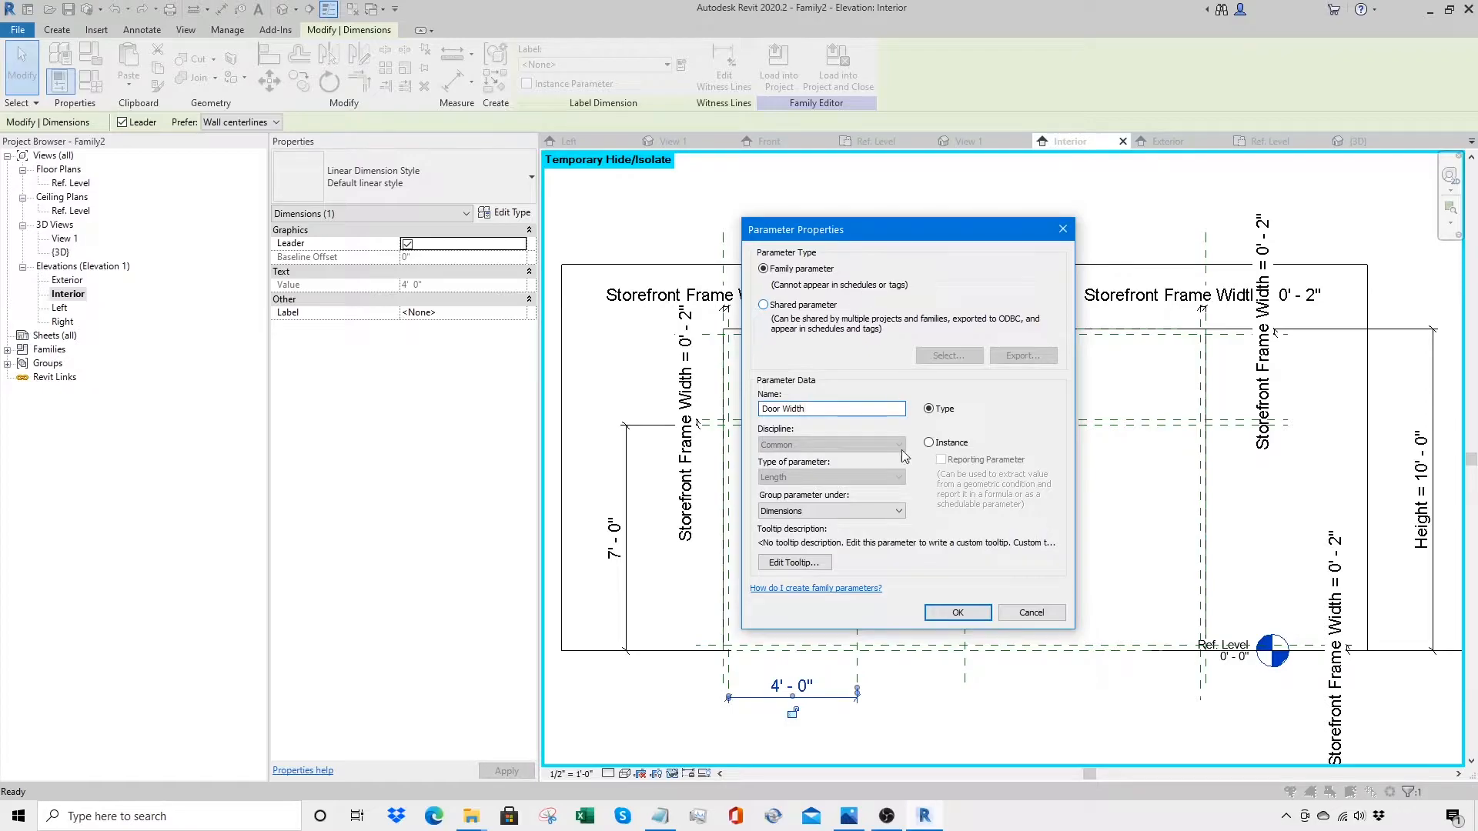
{"action": "left_click", "coordinate": [939, 612]}
Step: Label the 7' dimension with a new type-based family parameter named "Door Height", grouped under Dimensions
{"action": "left_click", "coordinate": [608, 585]}
{"action": "left_click", "coordinate": [628, 571]}
{"action": "left_click", "coordinate": [682, 64]}
{"action": "type", "text": "Door"}
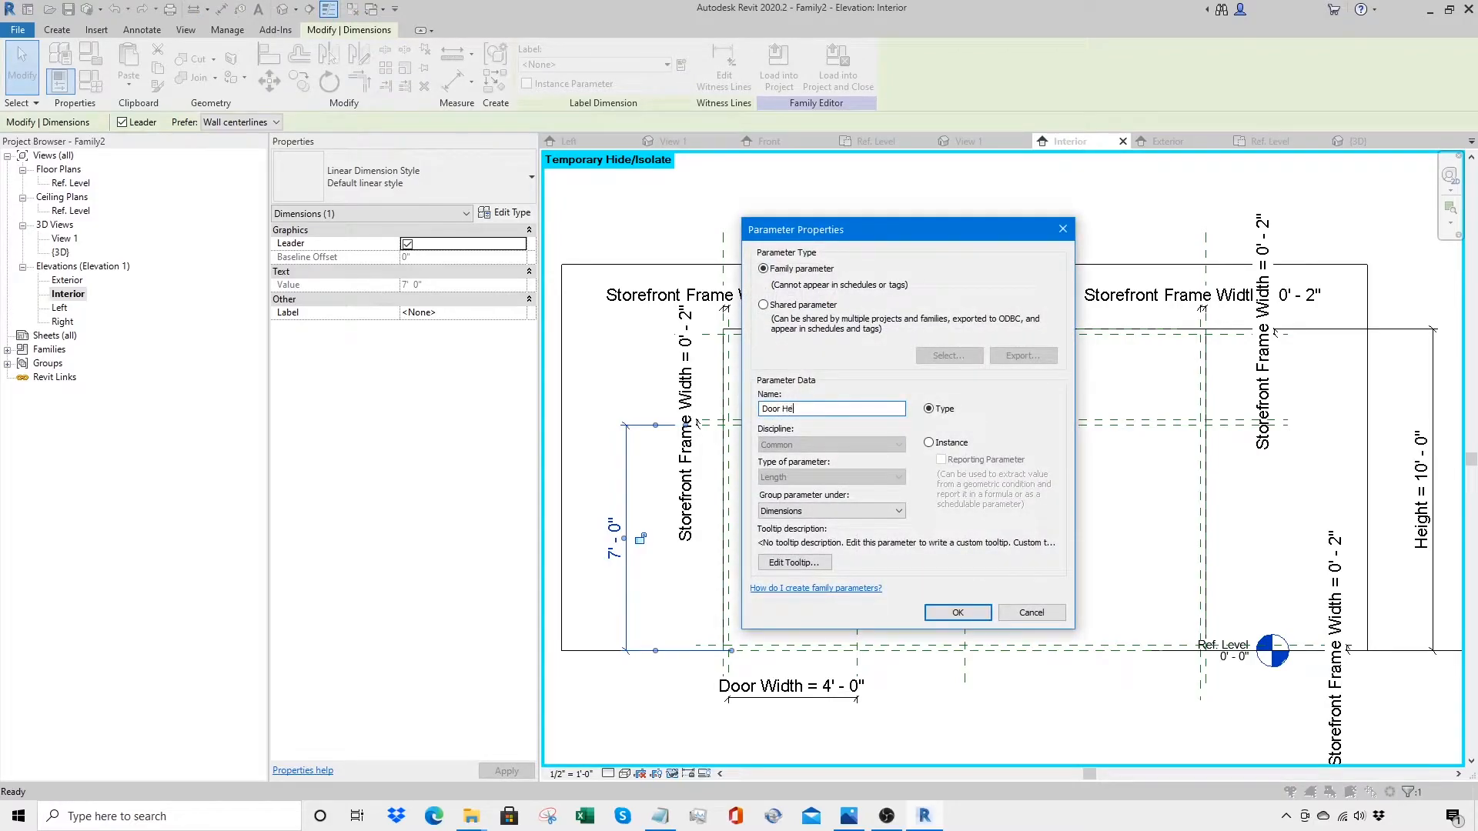
{"action": "left_click", "coordinate": [956, 612]}
{"action": "left_click", "coordinate": [933, 712]}
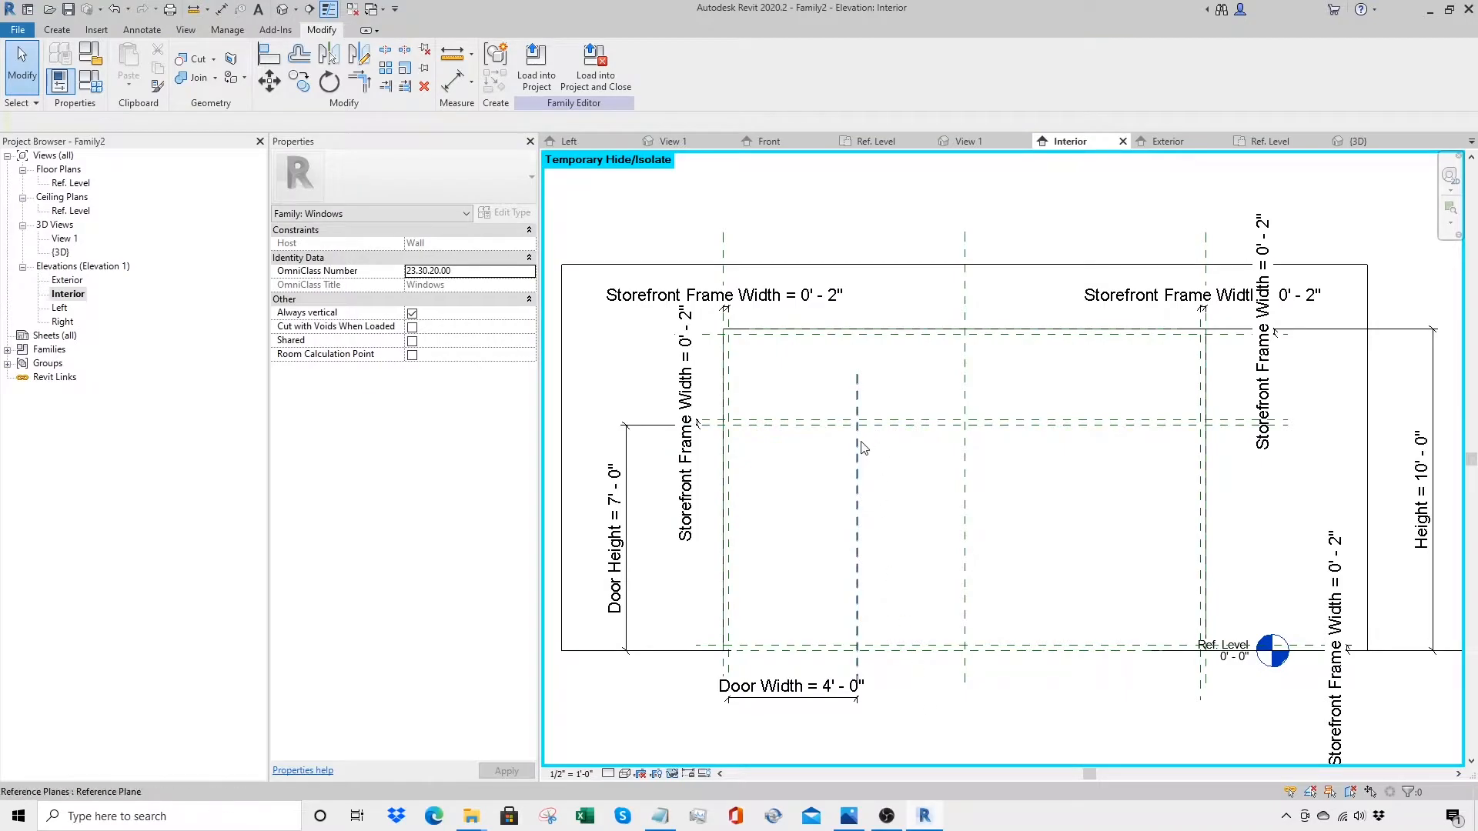
Step: Extend the upper end of the door-width reference plane above the opening's head
{"action": "left_click", "coordinate": [858, 390]}
{"action": "left_click_drag", "start_coordinate": [856, 375], "coordinate": [857, 291]}
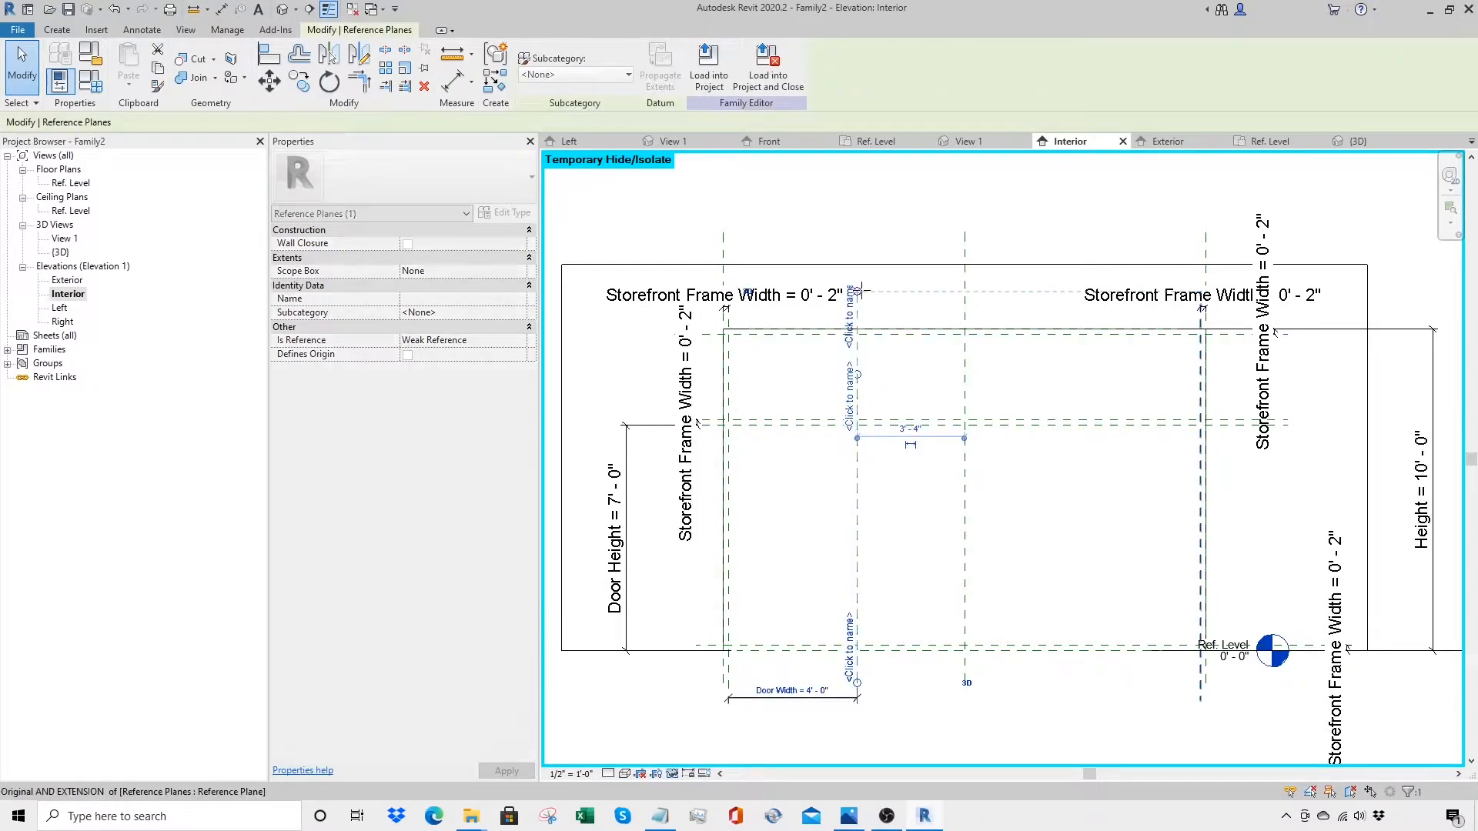
{"action": "left_click", "coordinate": [882, 447]}
Step: Copy the door-width reference plane 2" to the right for the second side of the mullion
{"action": "left_click", "coordinate": [857, 406]}
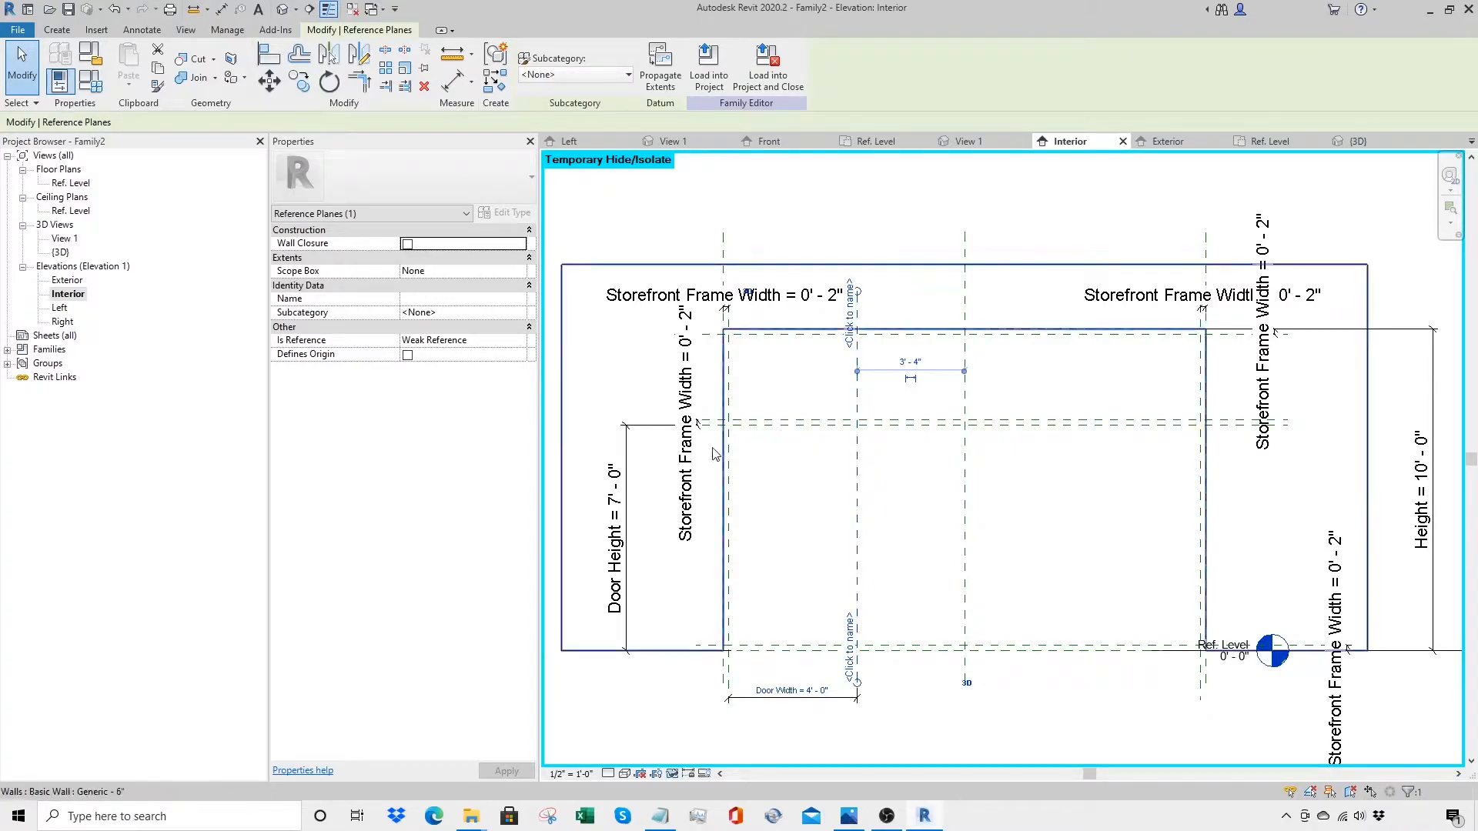
{"action": "key", "text": "m"}
{"action": "key", "text": "v"}
{"action": "left_click", "coordinate": [851, 462]}
{"action": "left_click", "coordinate": [865, 496]}
{"action": "key", "text": "Escape"}
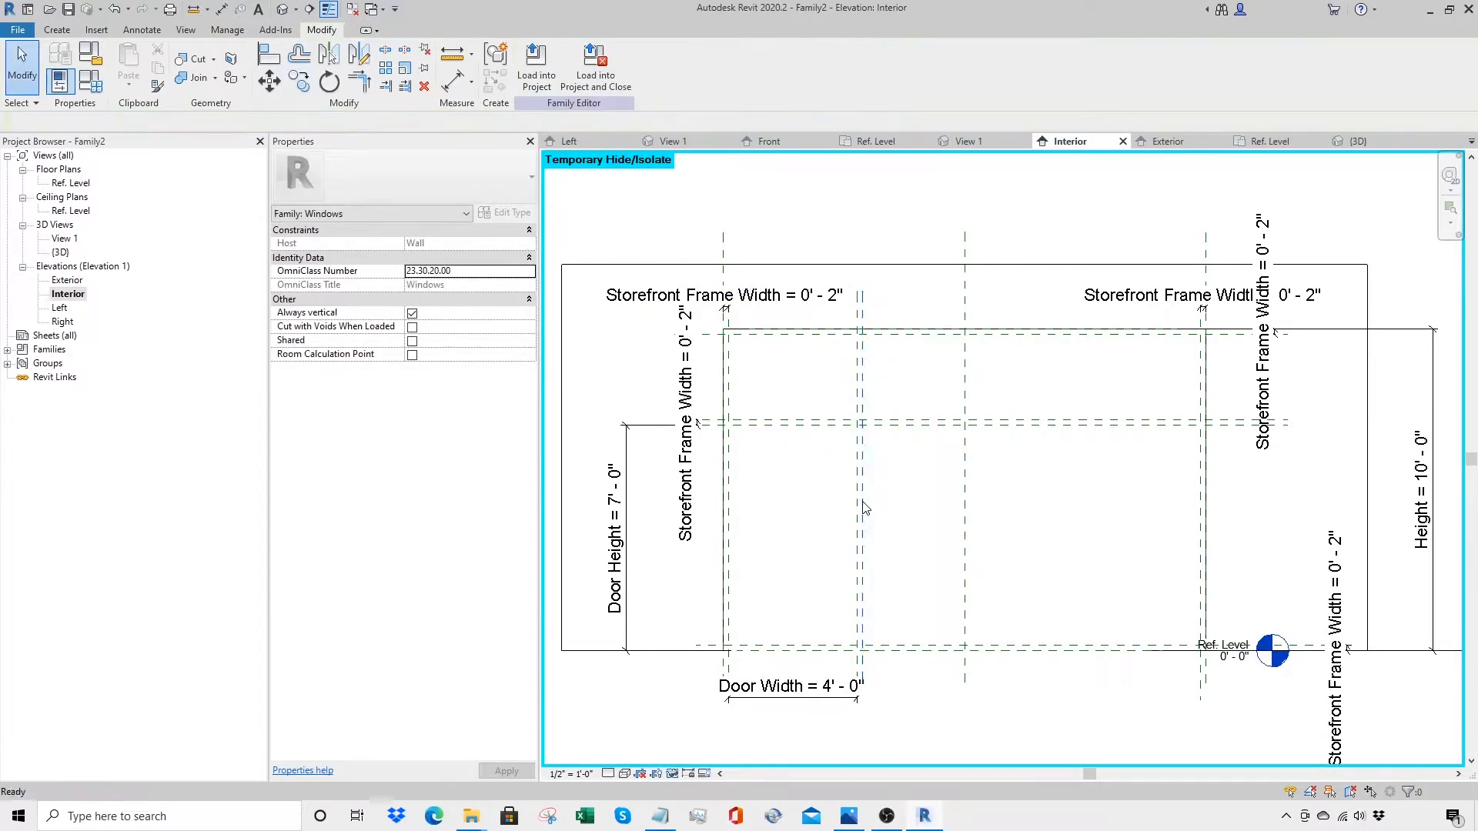
Step: Dimension the gap between the two mullion reference planes, below the Door Width dimension
{"action": "key", "text": "d"}
{"action": "key", "text": "i"}
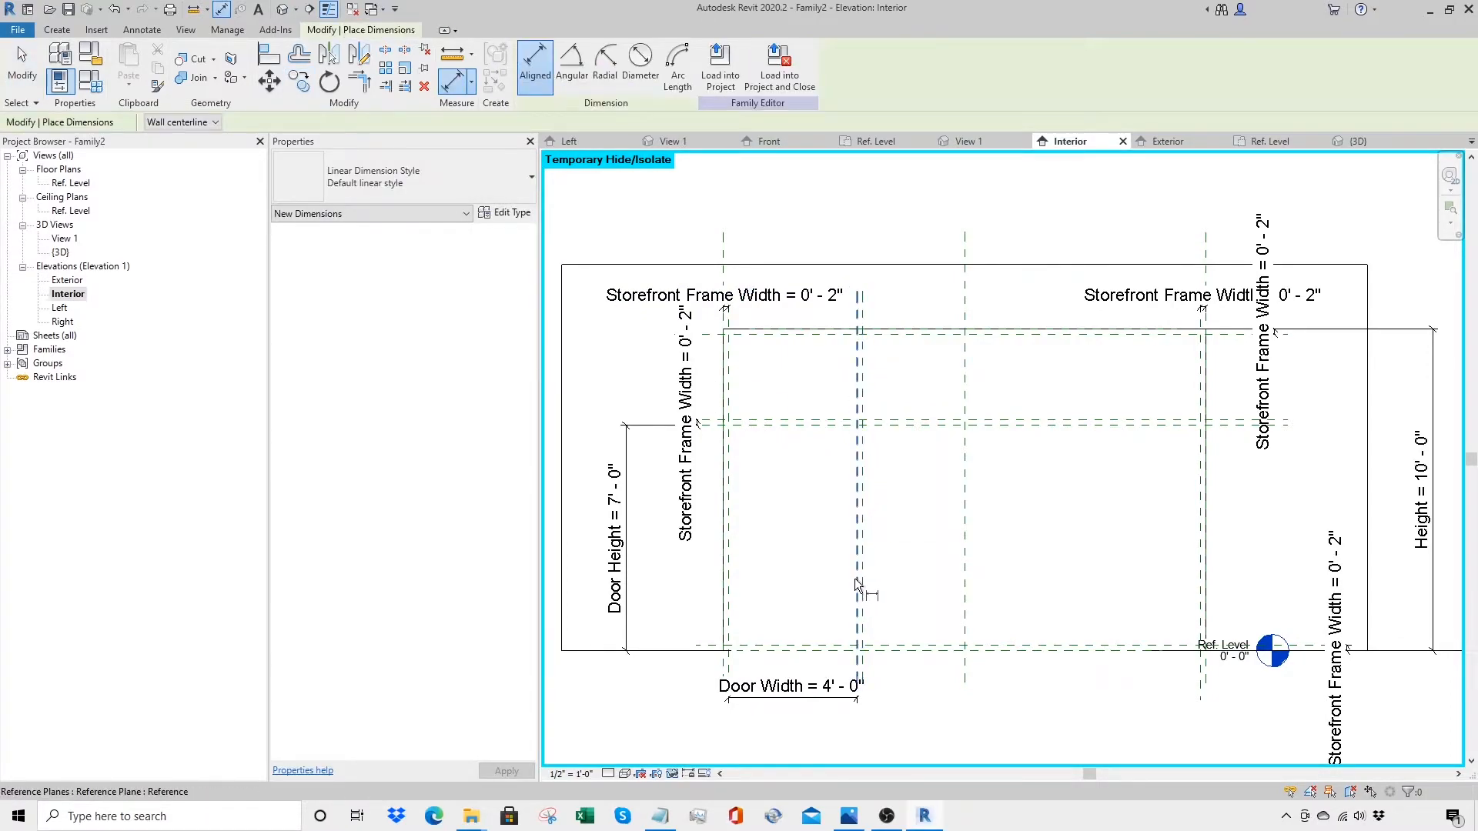
{"action": "left_click", "coordinate": [855, 579]}
{"action": "left_click", "coordinate": [864, 576]}
{"action": "left_click", "coordinate": [885, 740]}
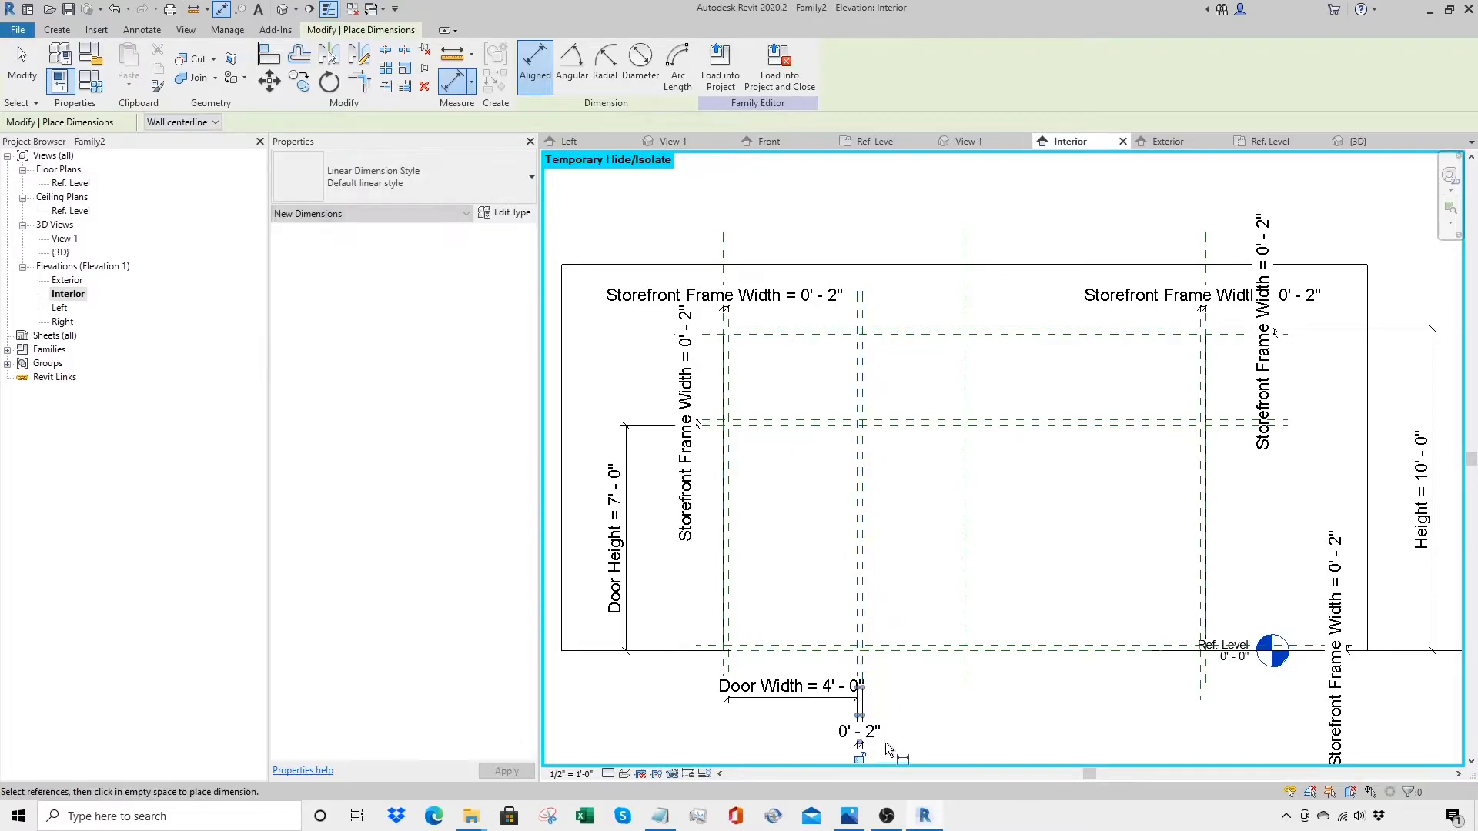
{"action": "key", "text": "Escape"}
{"action": "key", "text": "Escape"}
Step: Label the mullion's 2" dimension with the existing Storefront Frame Width parameter
{"action": "left_click", "coordinate": [881, 738]}
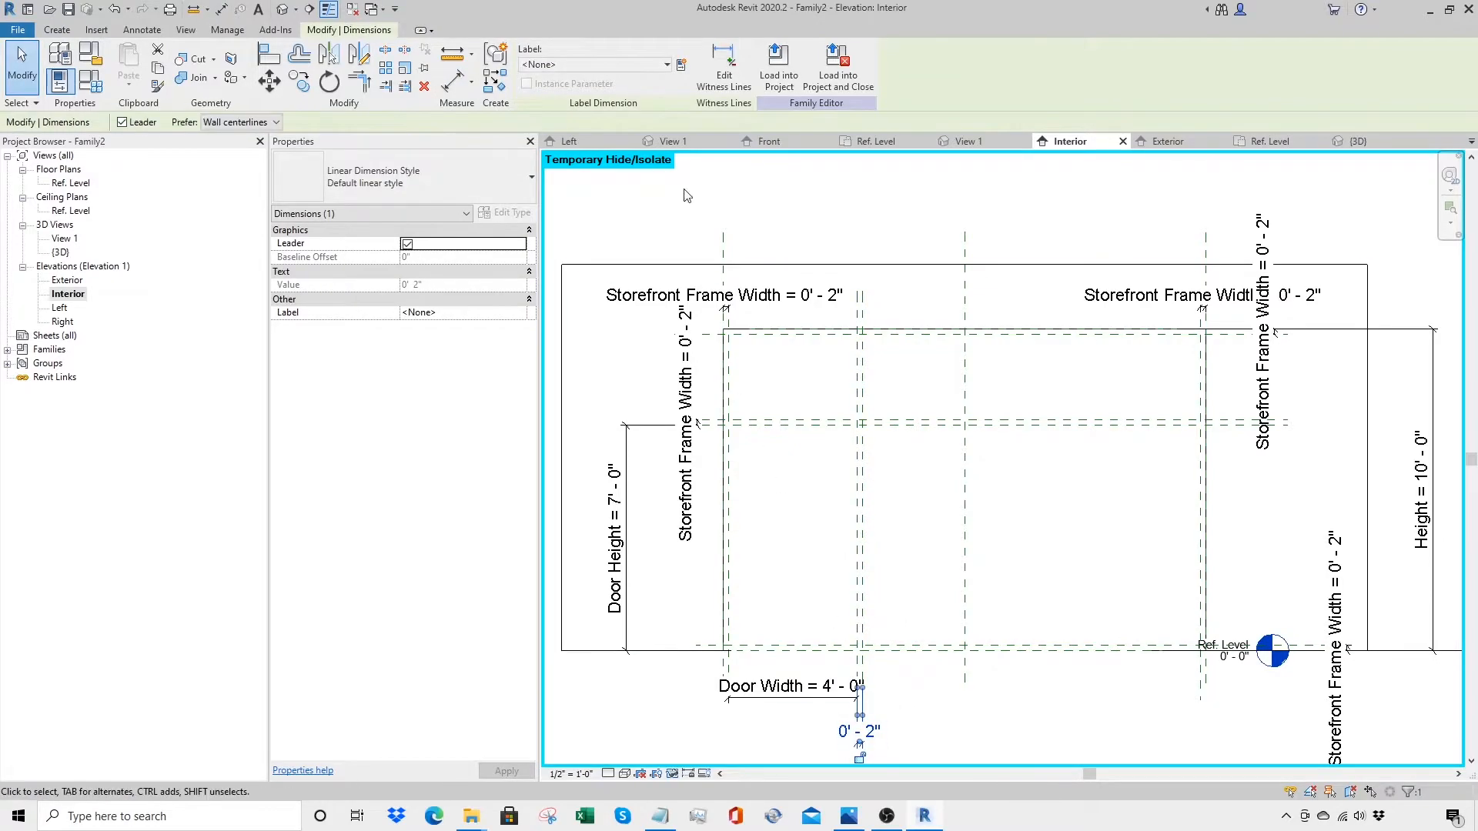
{"action": "left_click", "coordinate": [666, 66]}
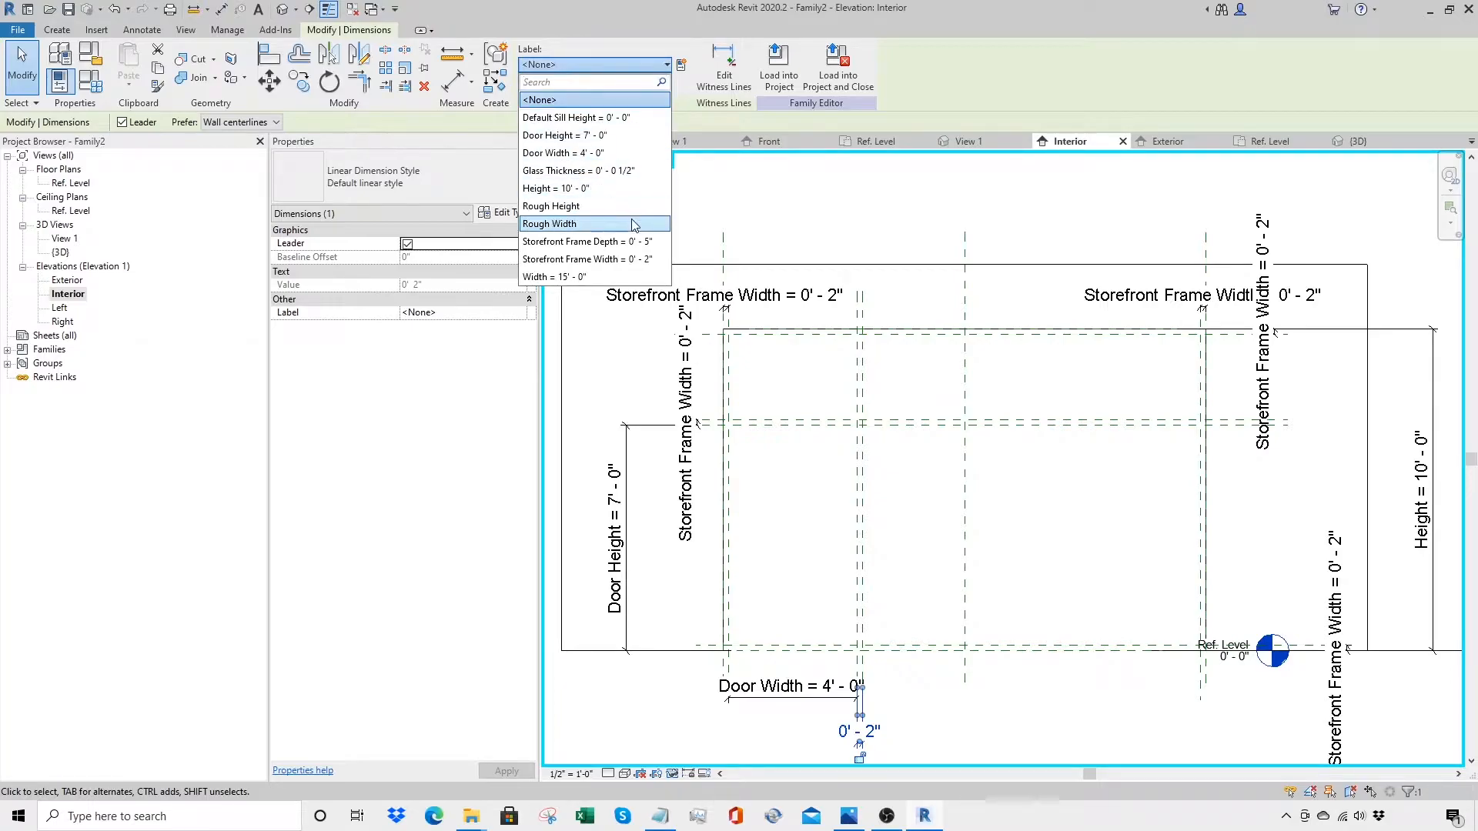
{"action": "left_click", "coordinate": [634, 260]}
{"action": "left_click", "coordinate": [803, 211]}
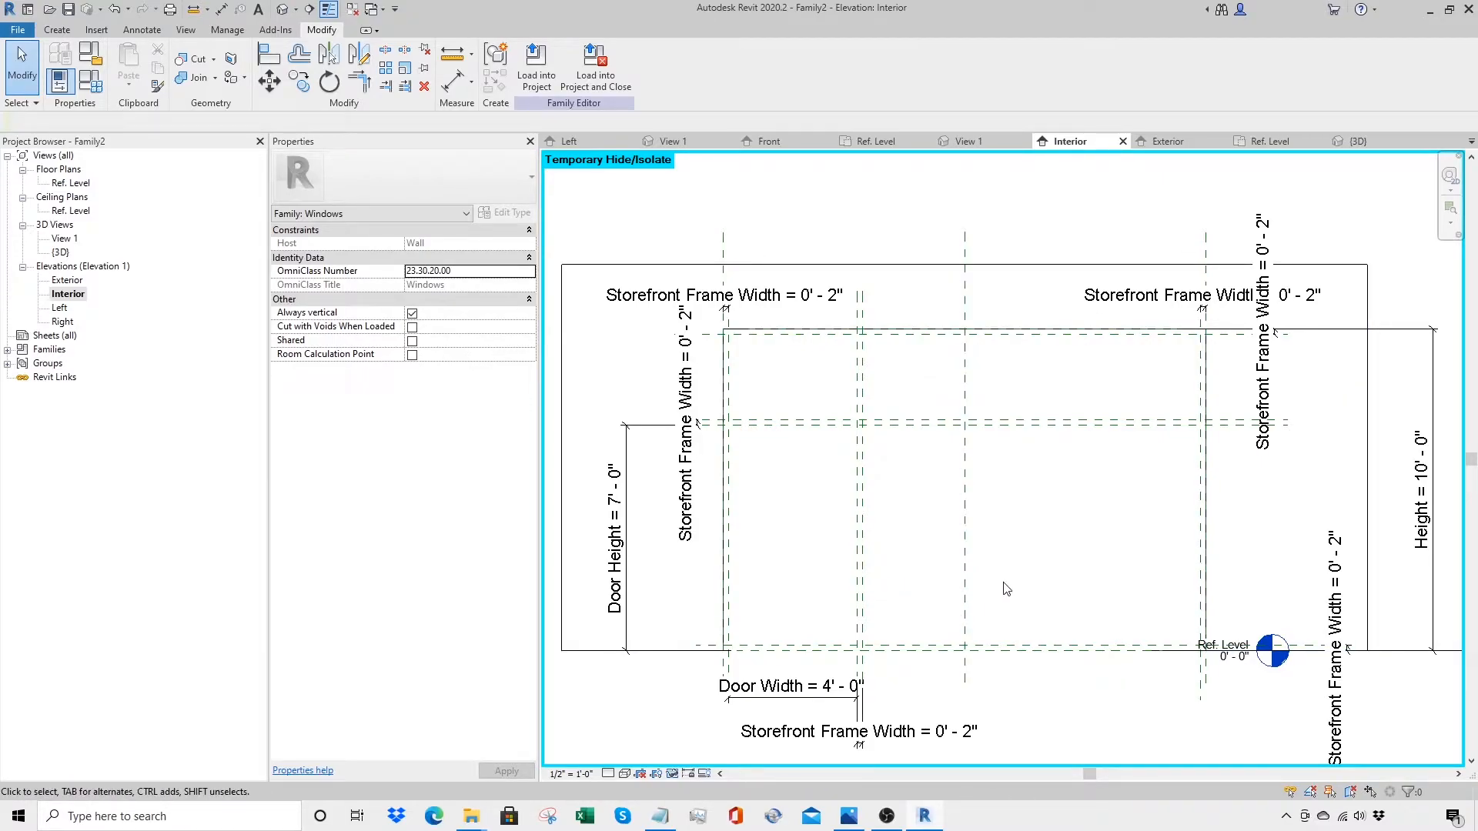
Step: Draw a vertical reference plane through the full opening height, between the centre plane and the right jamb
{"action": "key", "text": "r"}
{"action": "key", "text": "p"}
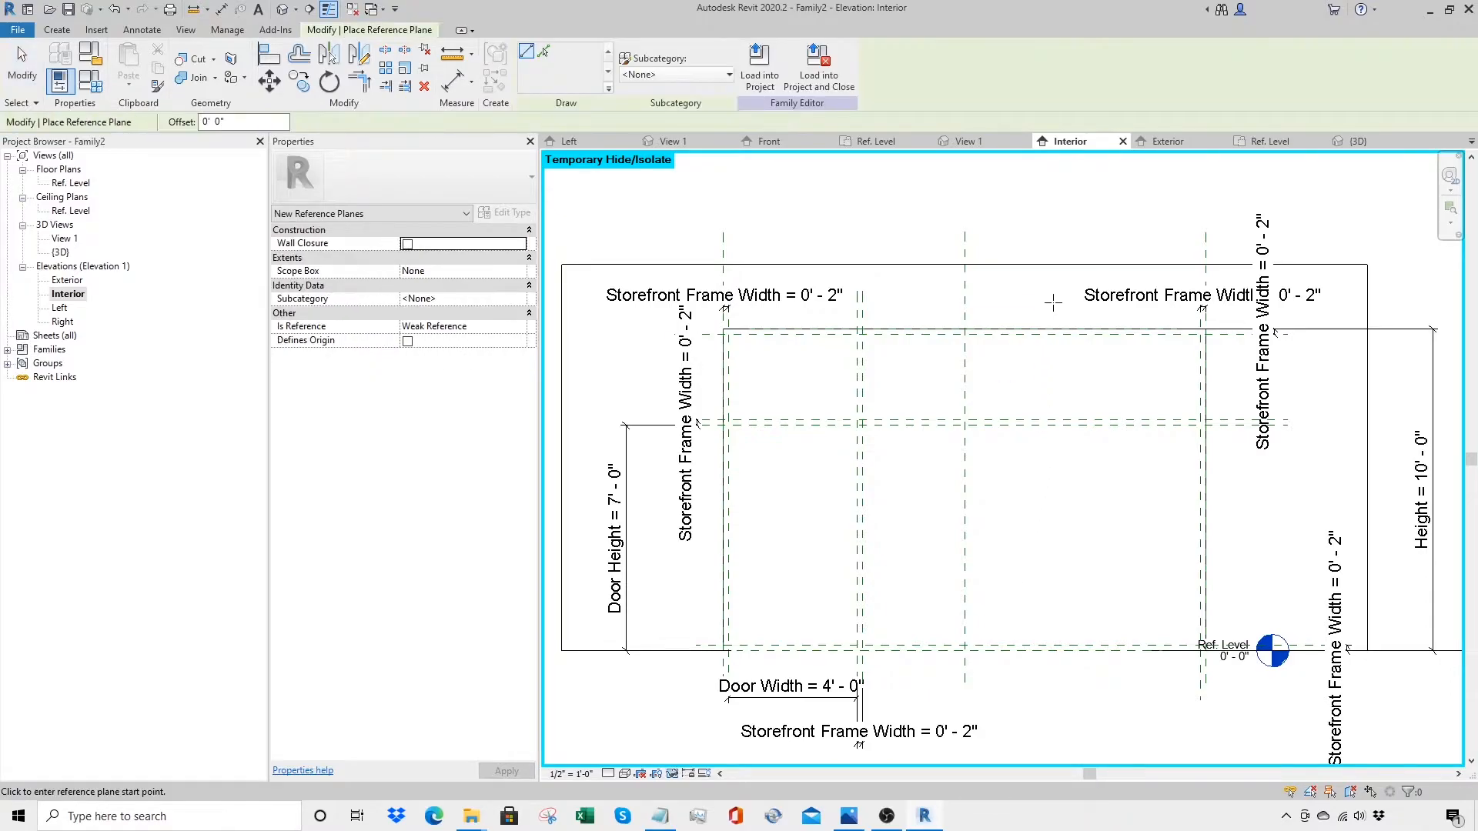
{"action": "left_click", "coordinate": [1047, 292]}
{"action": "left_click", "coordinate": [1045, 723]}
{"action": "key", "text": "Escape"}
{"action": "key", "text": "Escape"}
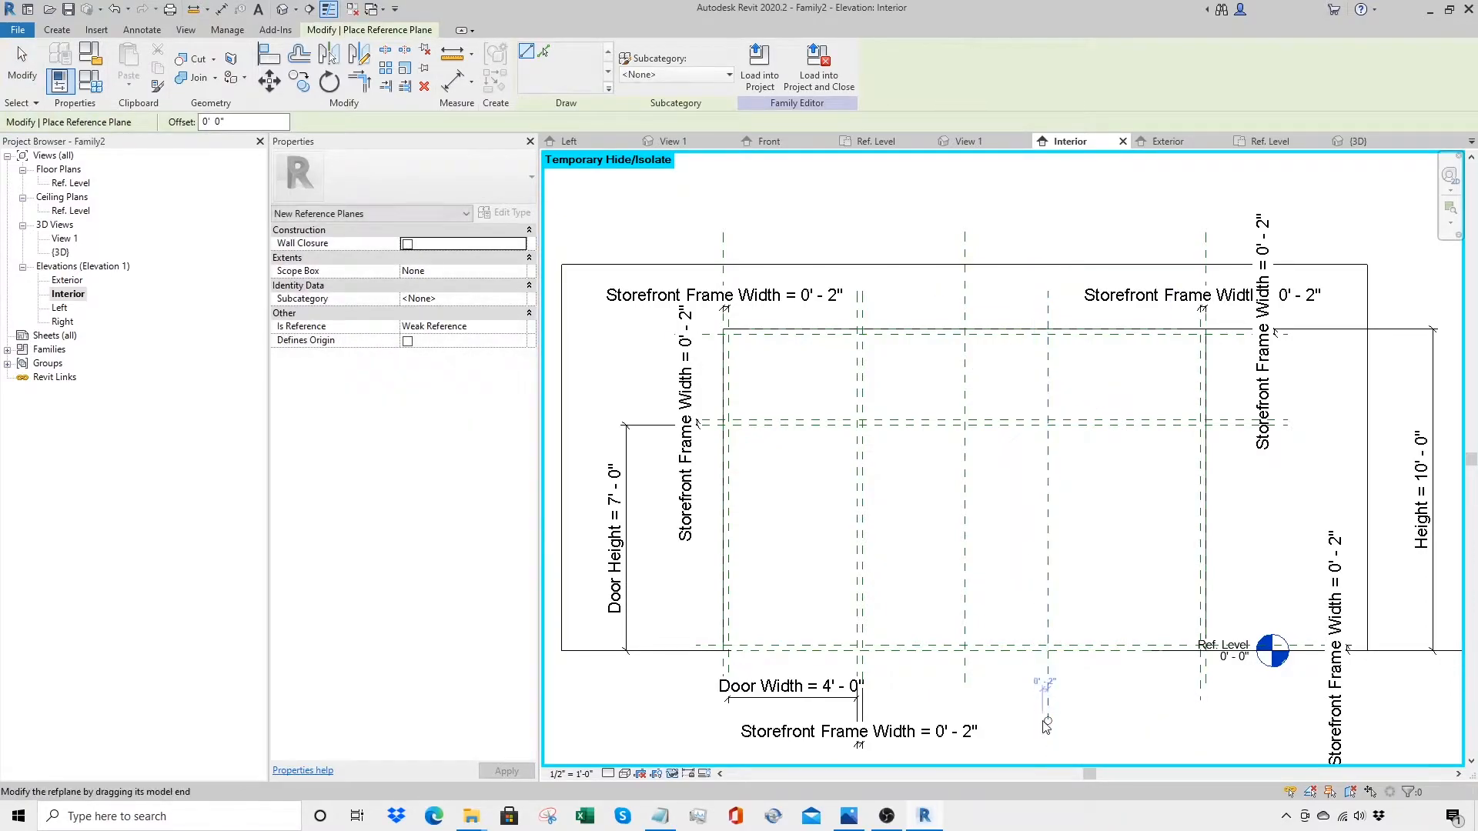
Step: Dimension from the mullion's right plane through the new plane to the right jamb's inner plane, and make both spacings equal
{"action": "key", "text": "d"}
{"action": "key", "text": "i"}
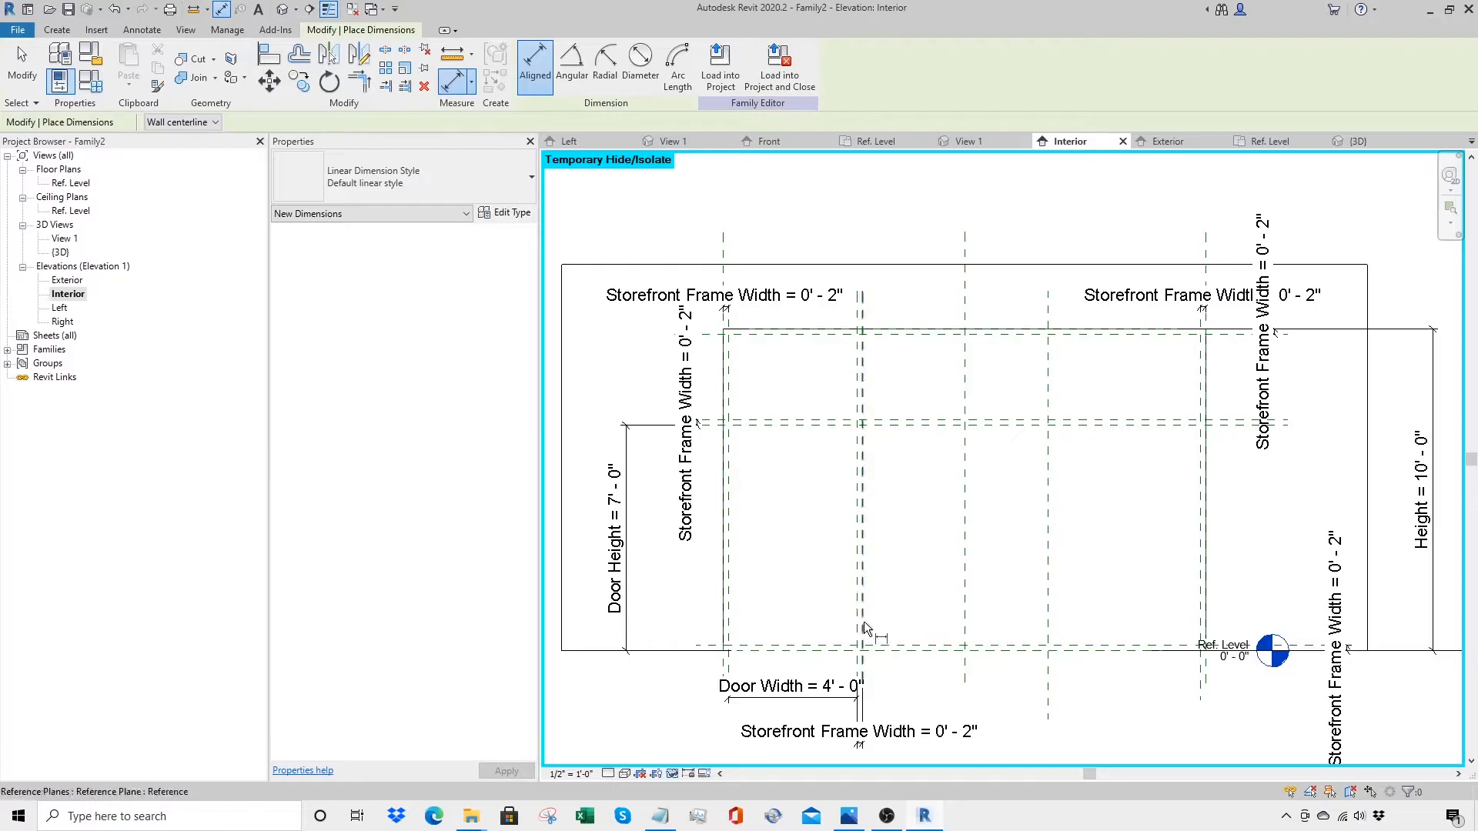
{"action": "left_click", "coordinate": [860, 614]}
{"action": "left_click", "coordinate": [1046, 603]}
{"action": "left_click", "coordinate": [1199, 594]}
{"action": "left_click", "coordinate": [1124, 698]}
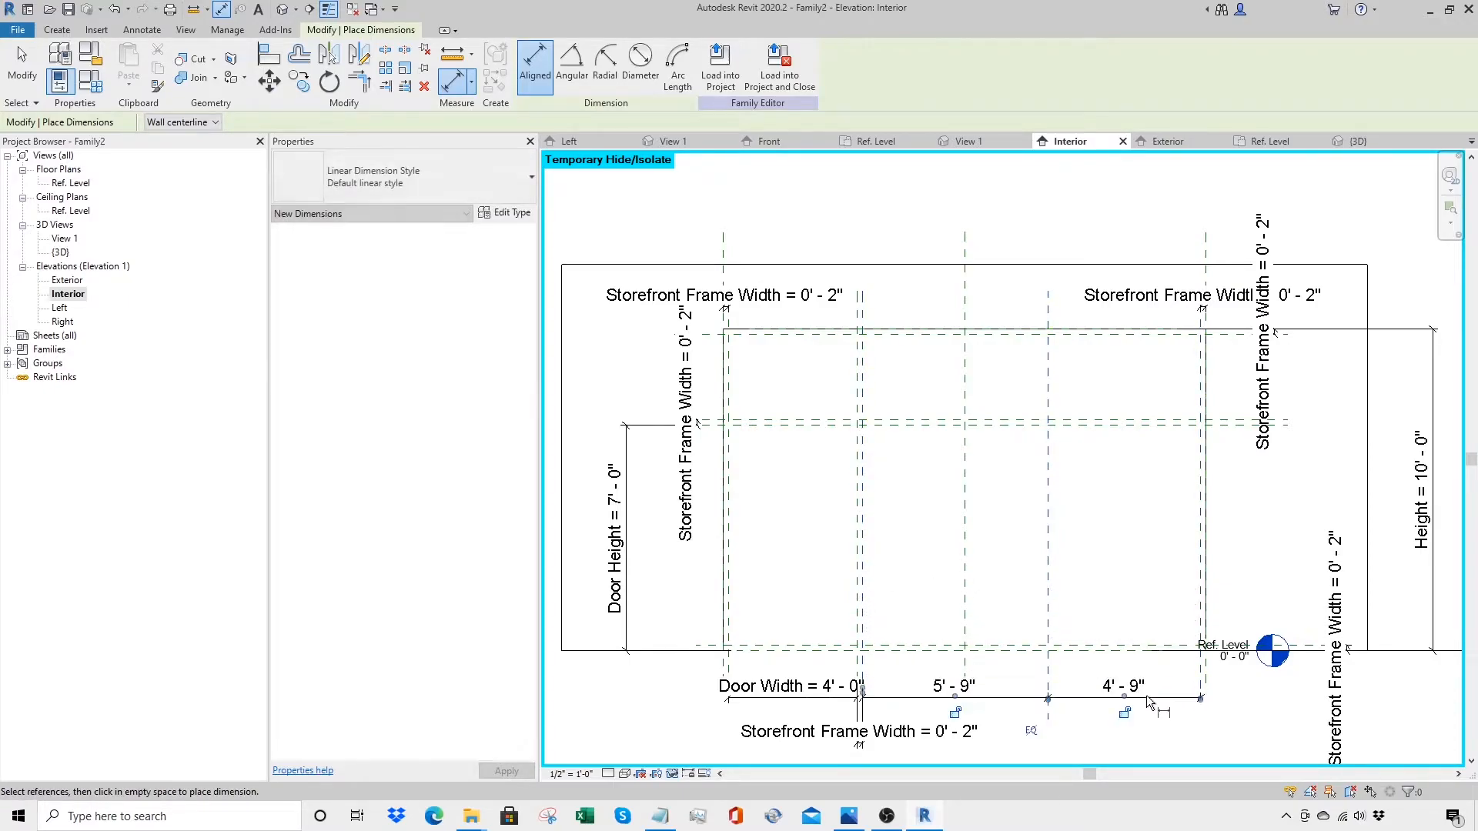
{"action": "left_click", "coordinate": [1032, 729]}
{"action": "key", "text": "Escape"}
{"action": "key", "text": "Escape"}
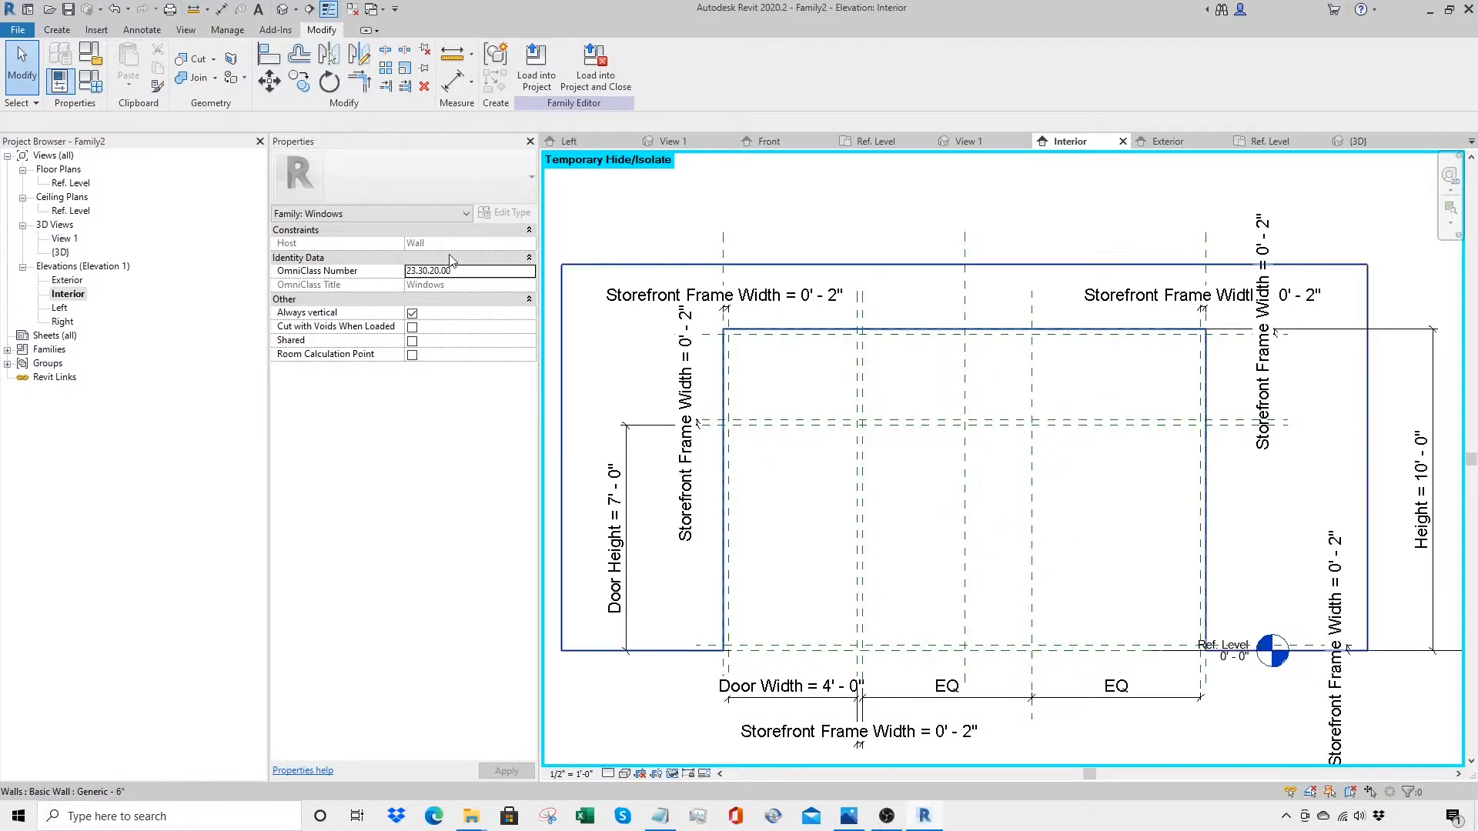
Step: Start an extrusion and pick sketch lines locked to the head planes, left jamb planes and upper transom plane
{"action": "left_click", "coordinate": [57, 29]}
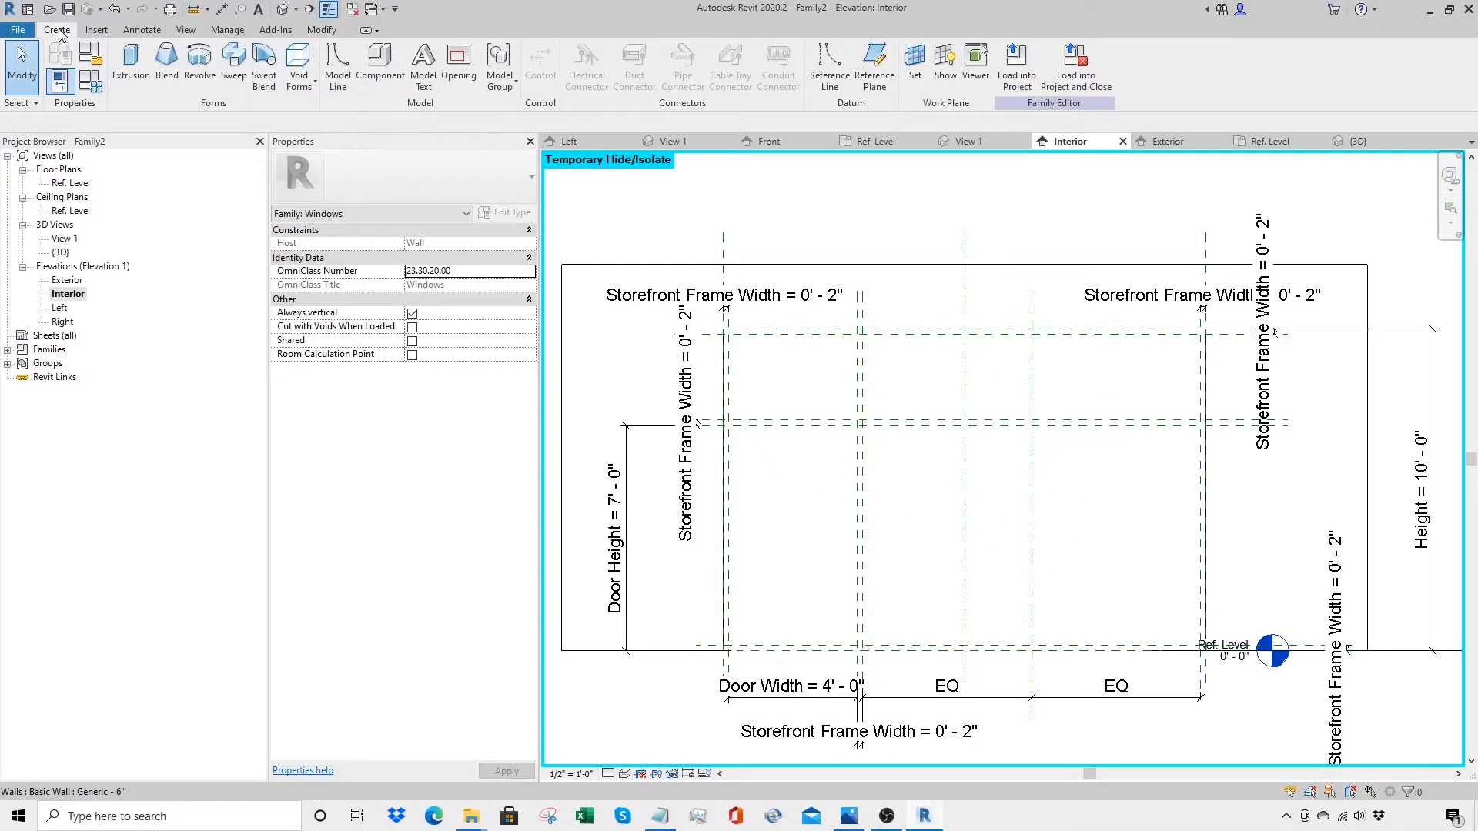
{"action": "left_click", "coordinate": [127, 60]}
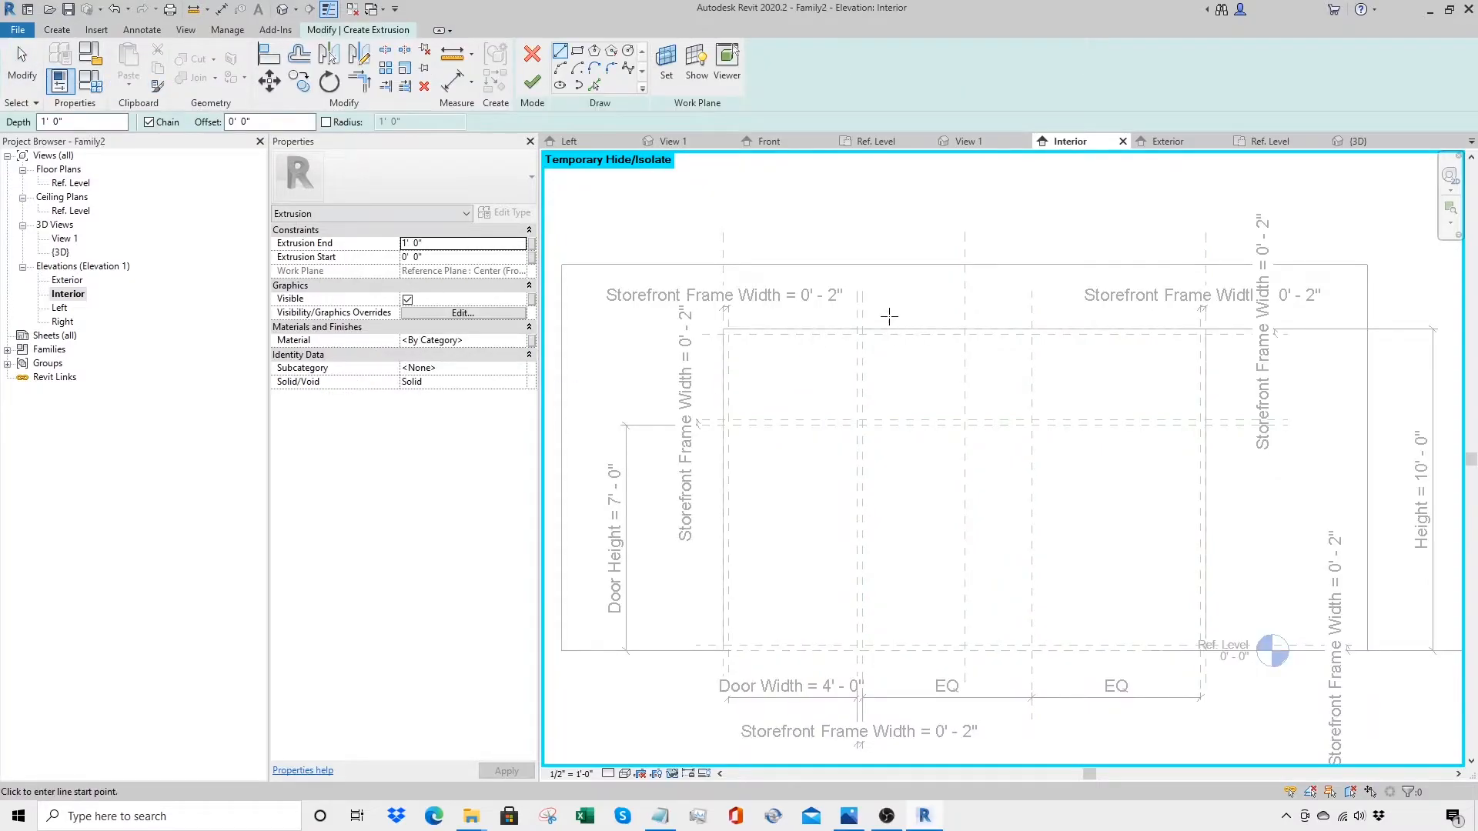
{"action": "left_click", "coordinate": [595, 85]}
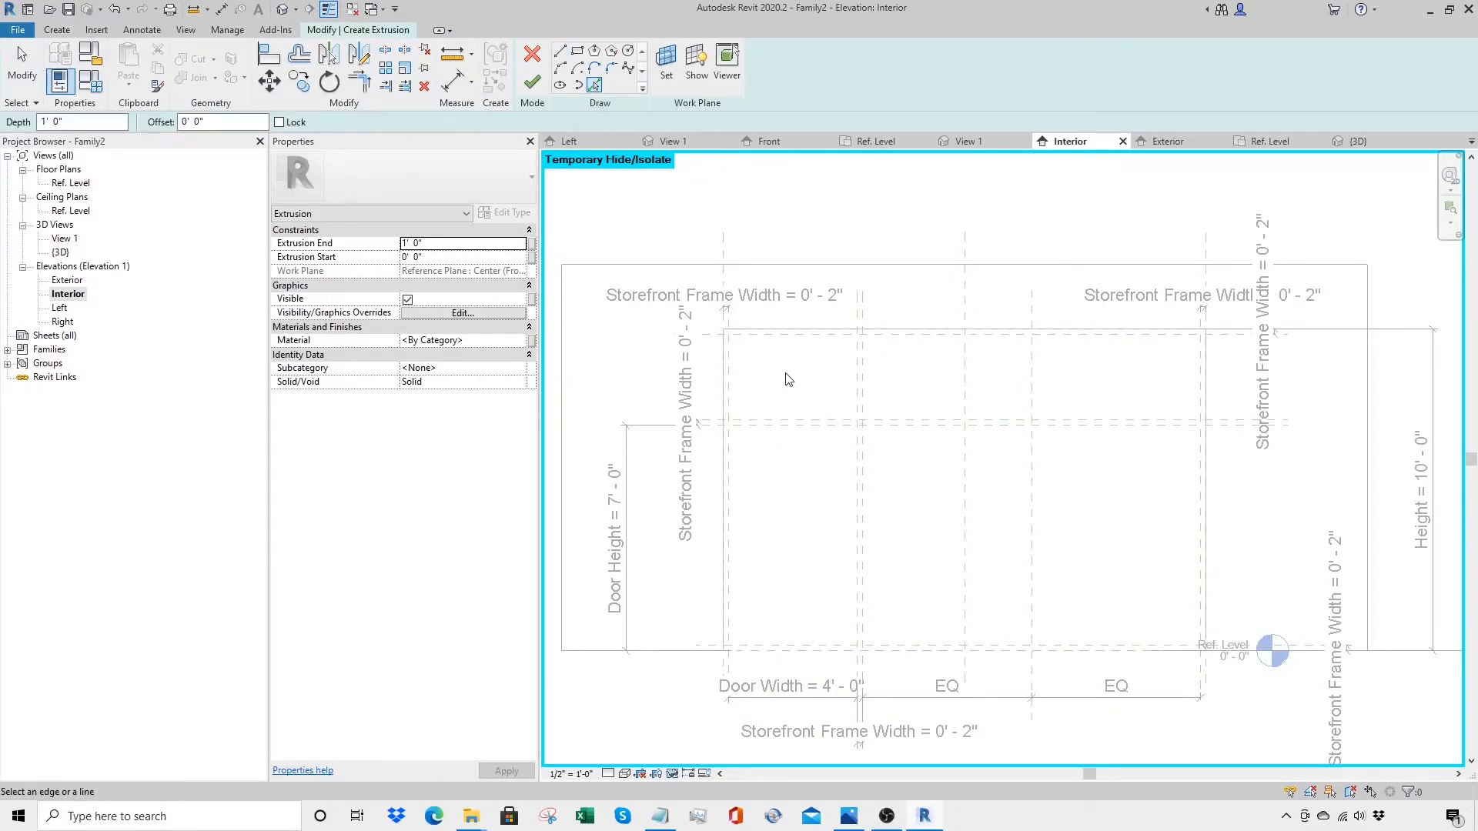
{"action": "left_click", "coordinate": [897, 334]}
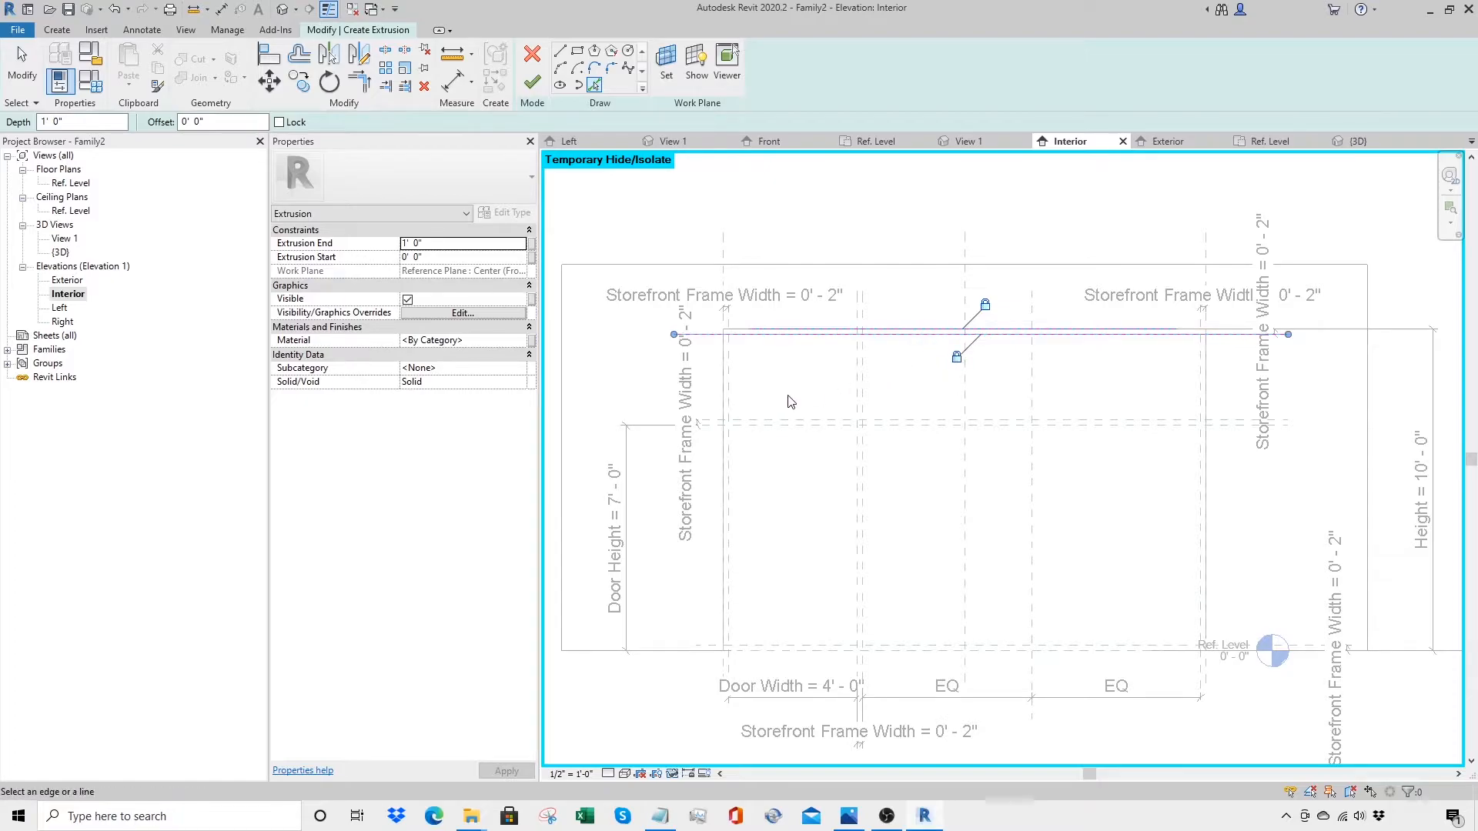
{"action": "left_click", "coordinate": [728, 471]}
{"action": "left_click", "coordinate": [732, 423]}
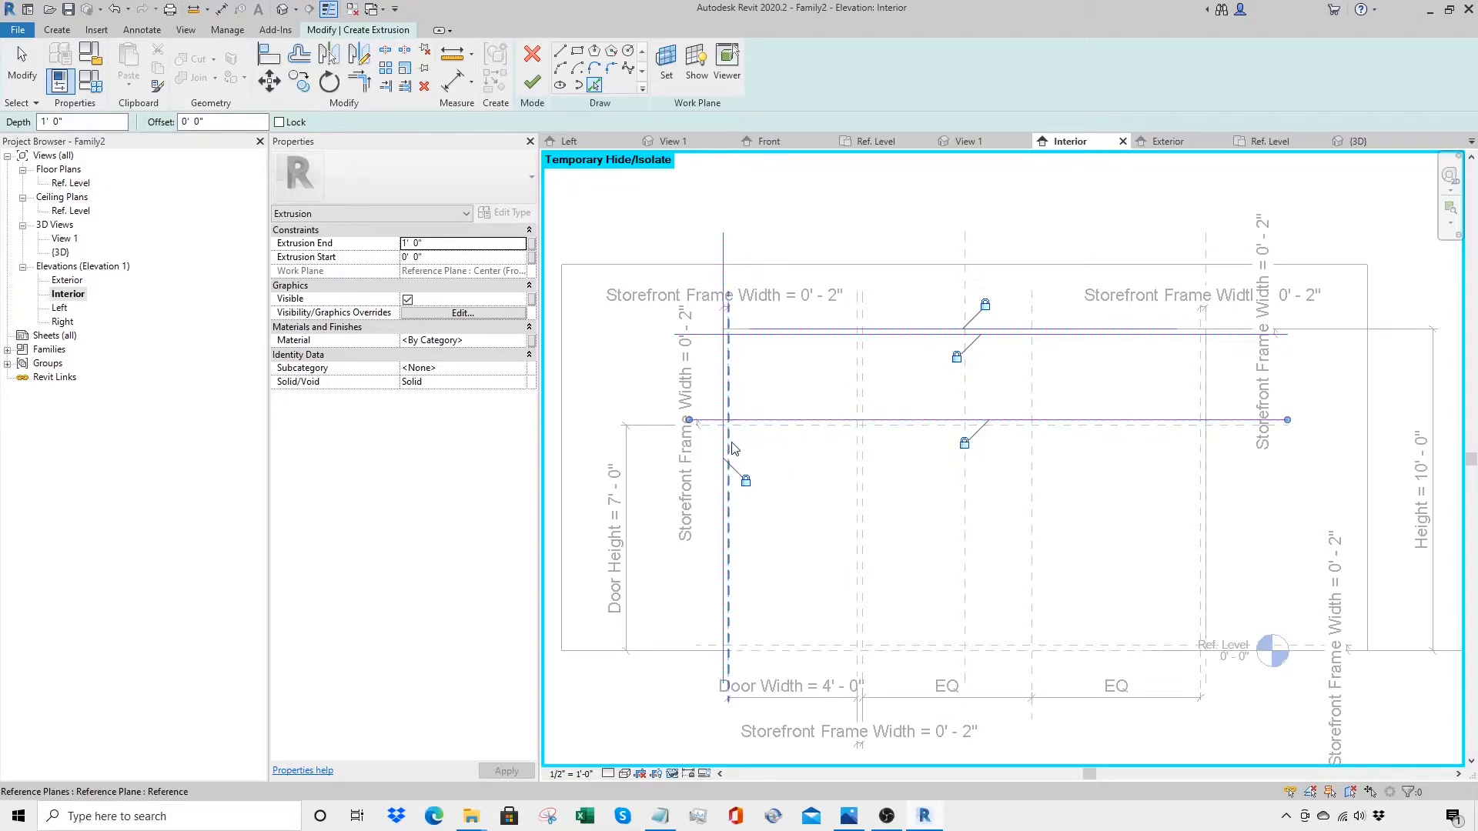
{"action": "left_click", "coordinate": [704, 475]}
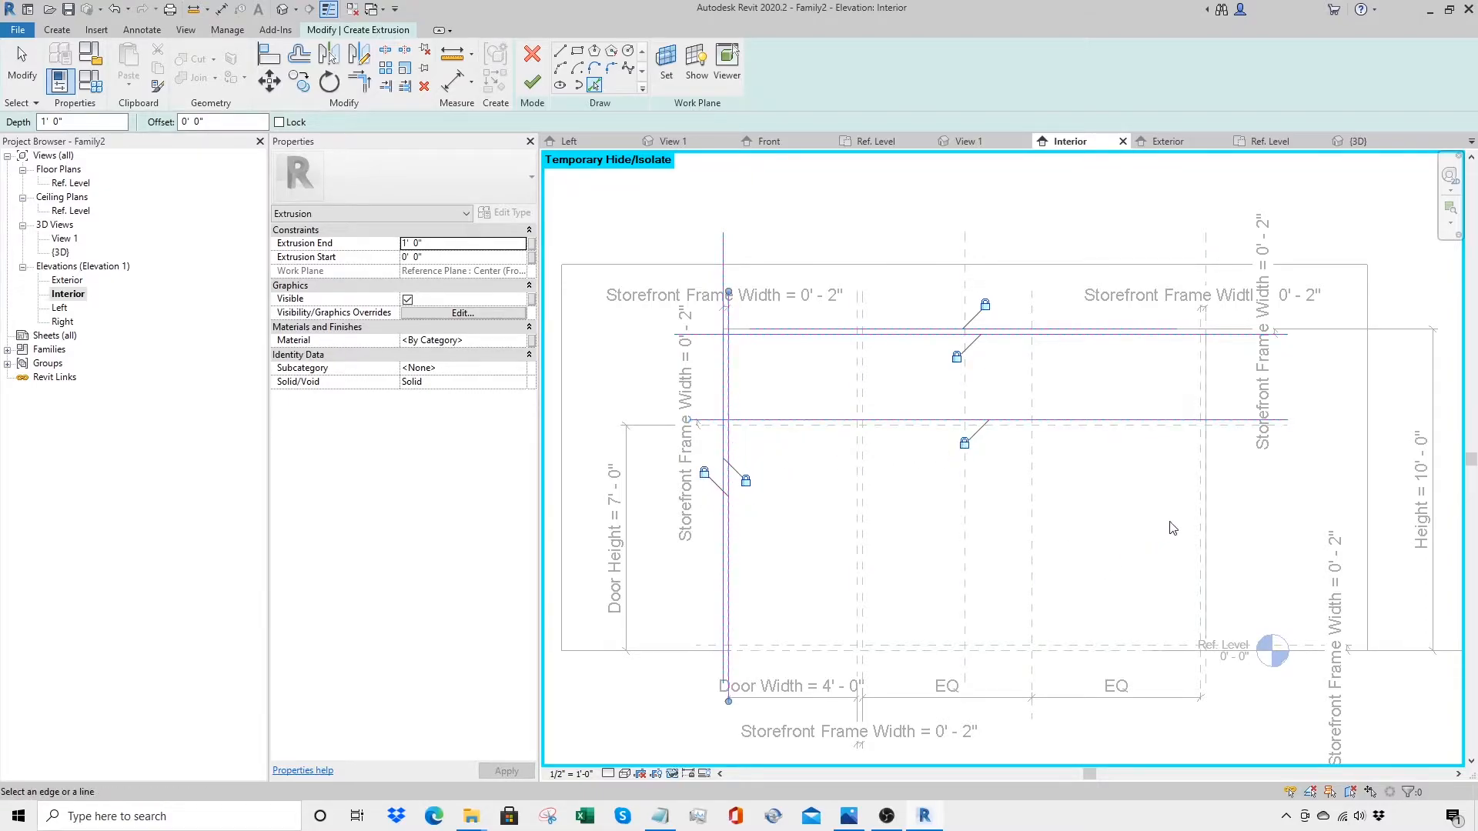
Step: Pick sketch lines along the right jamb's inner and outer reference planes and lock them in place
{"action": "key", "text": "Tab"}
{"action": "left_click", "coordinate": [1205, 516]}
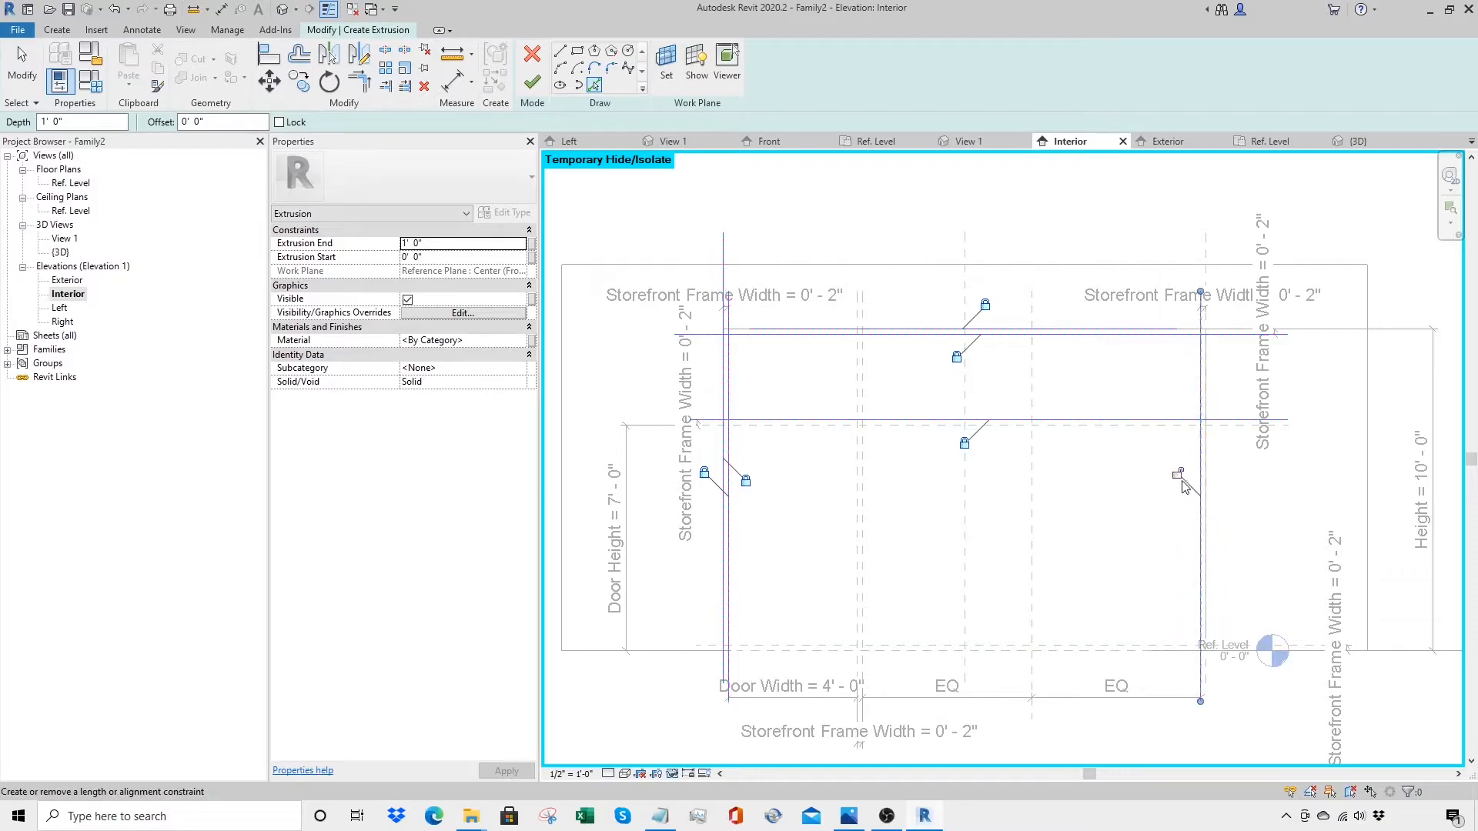
{"action": "key", "text": "Tab"}
{"action": "left_click", "coordinate": [1207, 500]}
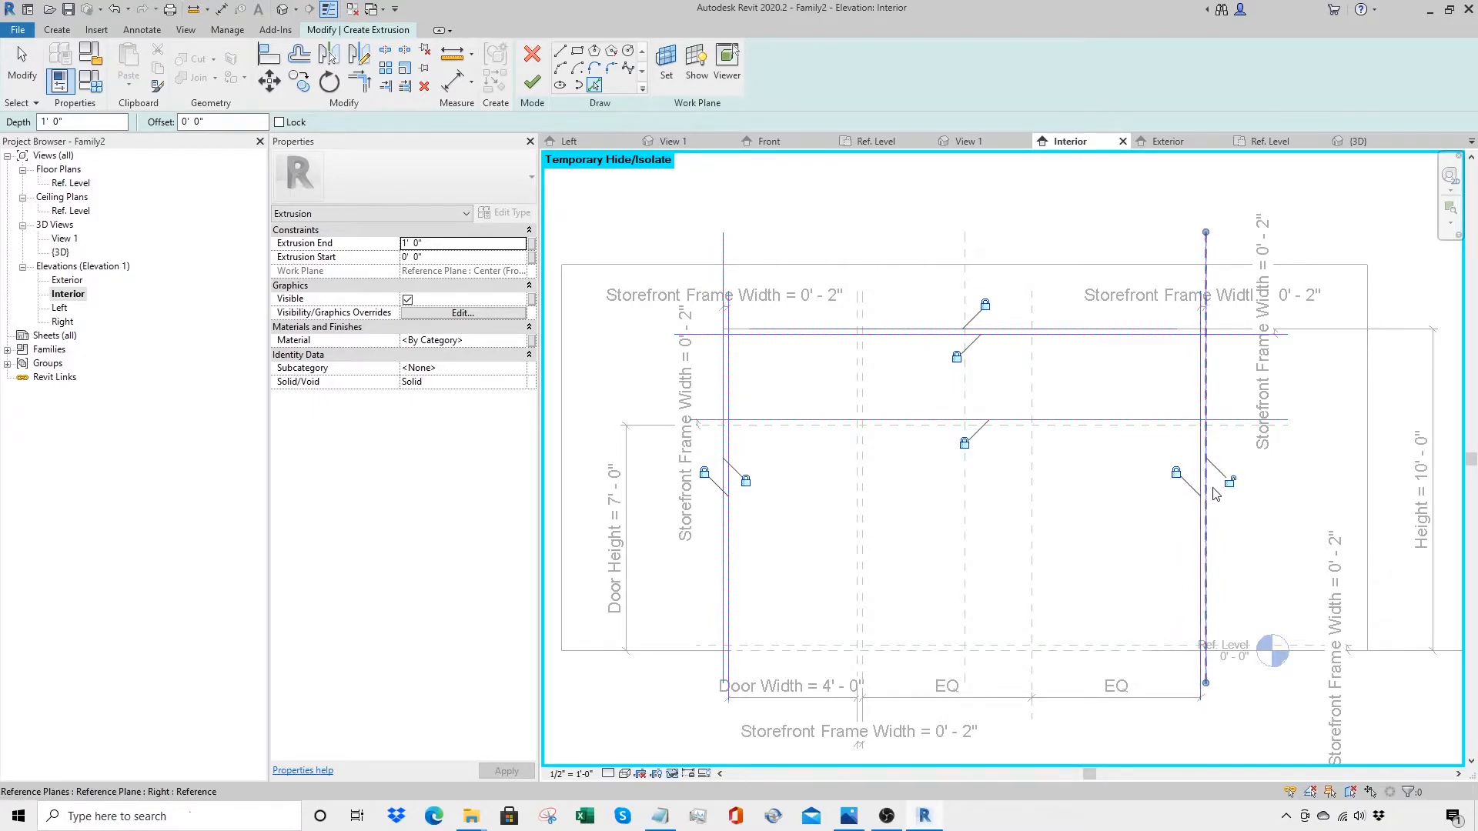
{"action": "left_click", "coordinate": [1230, 483]}
Step: Pick sketch lines along both sill reference planes and the door mullion's right plane, locking each one
{"action": "left_click", "coordinate": [1098, 656]}
{"action": "left_click", "coordinate": [982, 629]}
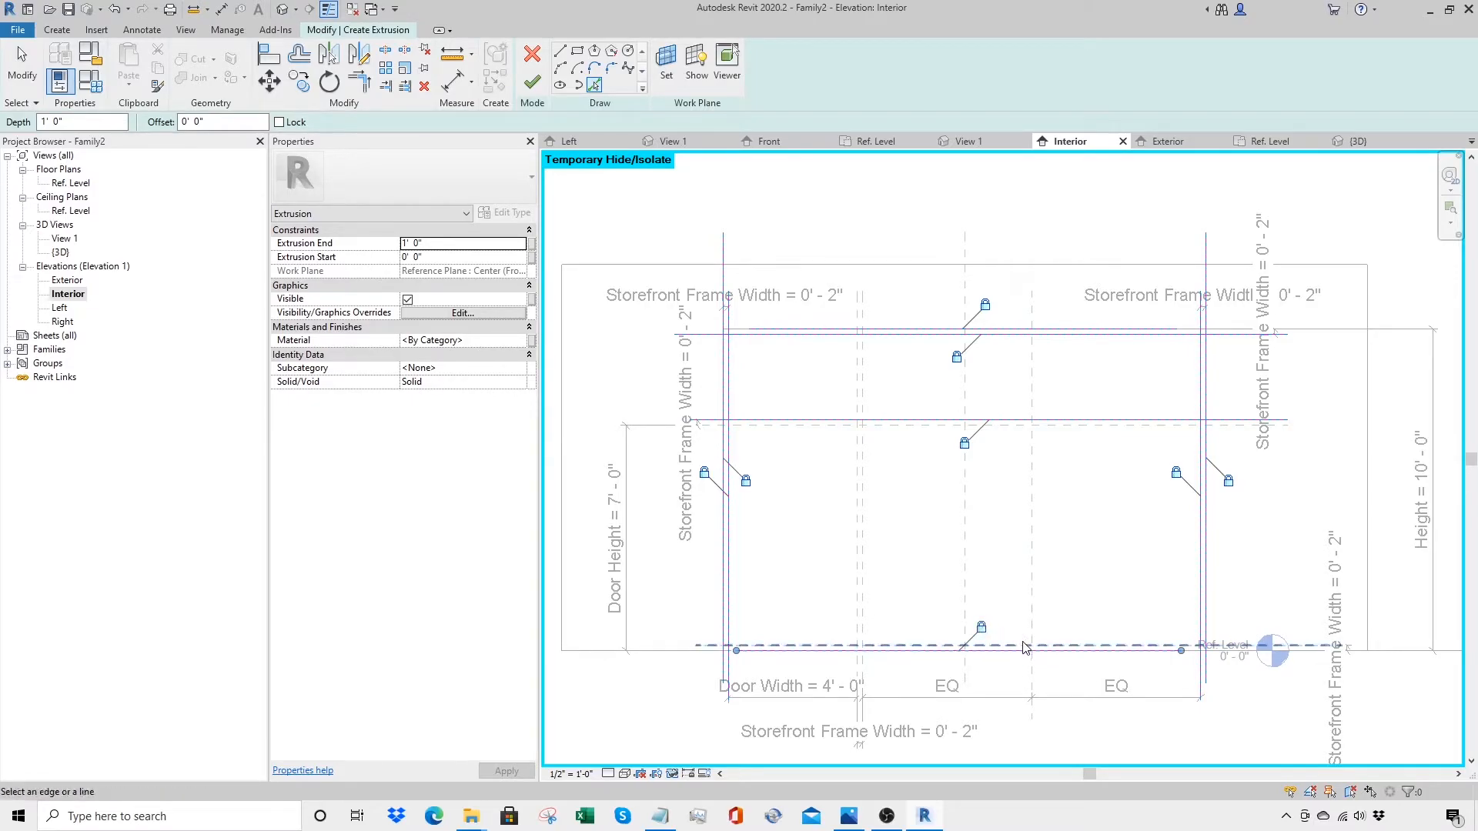
{"action": "left_click", "coordinate": [1024, 647]}
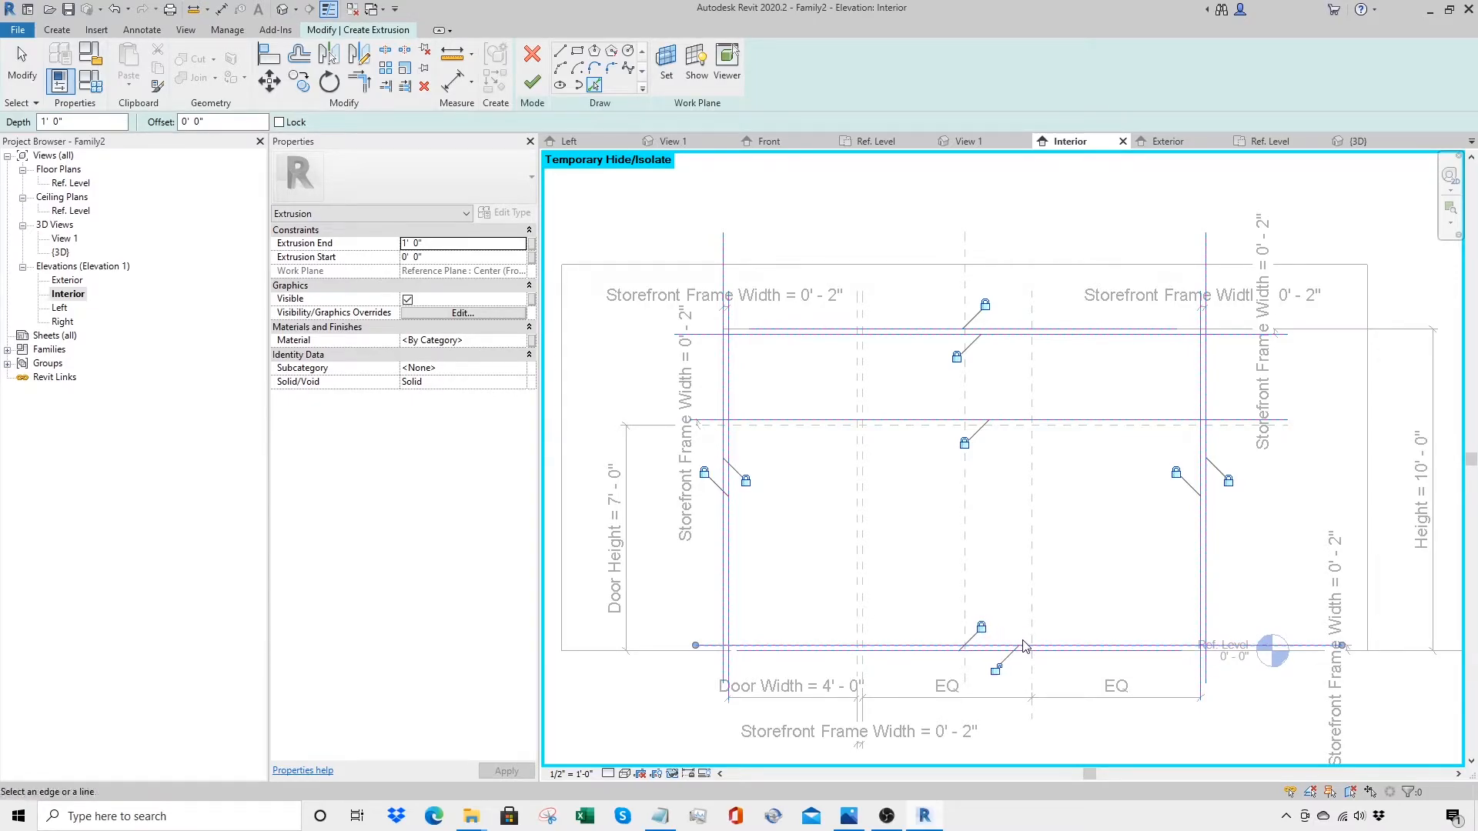
{"action": "left_click", "coordinate": [863, 592]}
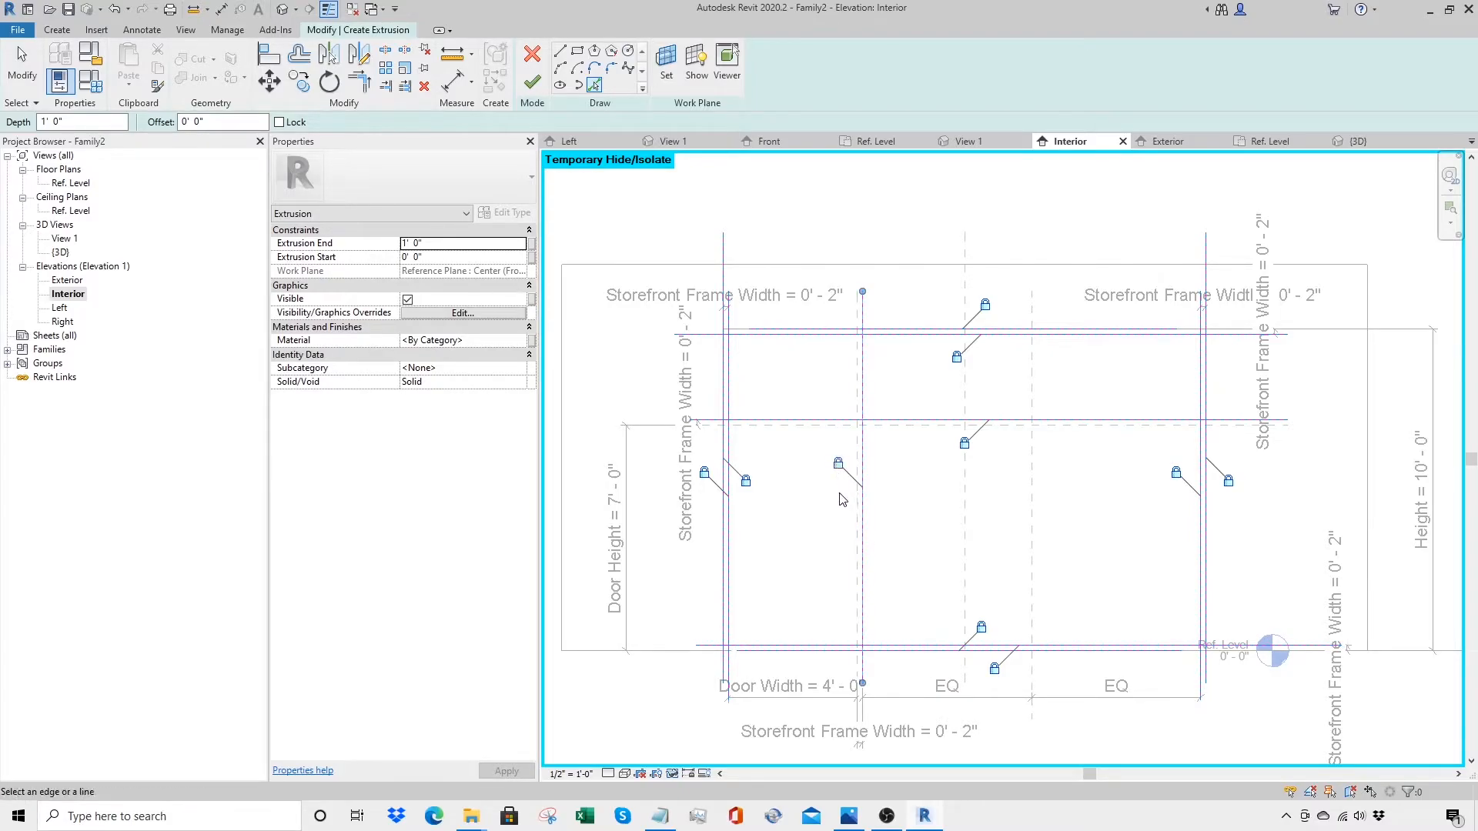
Step: Pick and lock sketch lines along the door mullion's left plane and the lower transom plane
{"action": "left_click", "coordinate": [855, 519]}
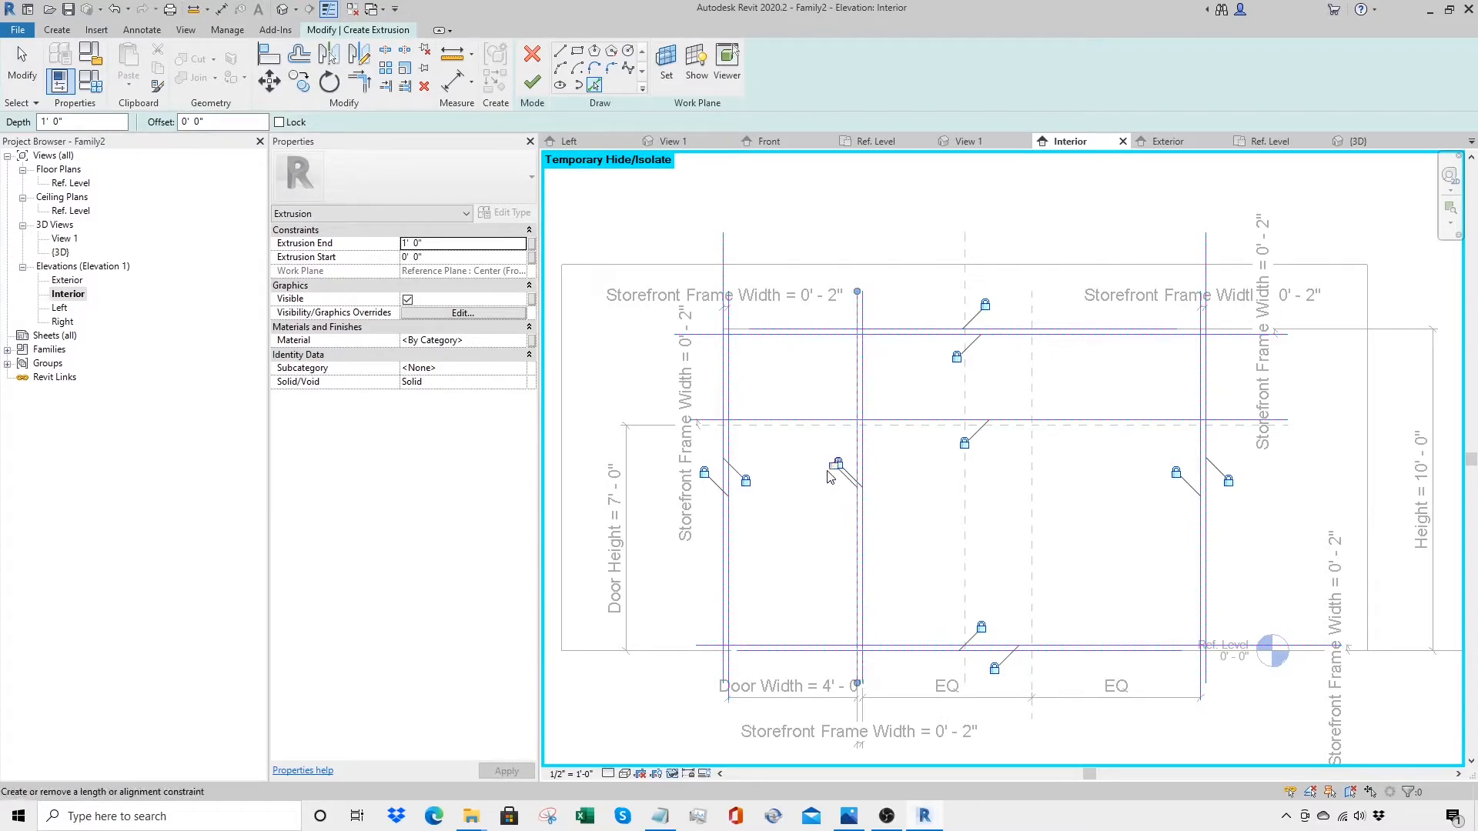
{"action": "left_click", "coordinate": [908, 425]}
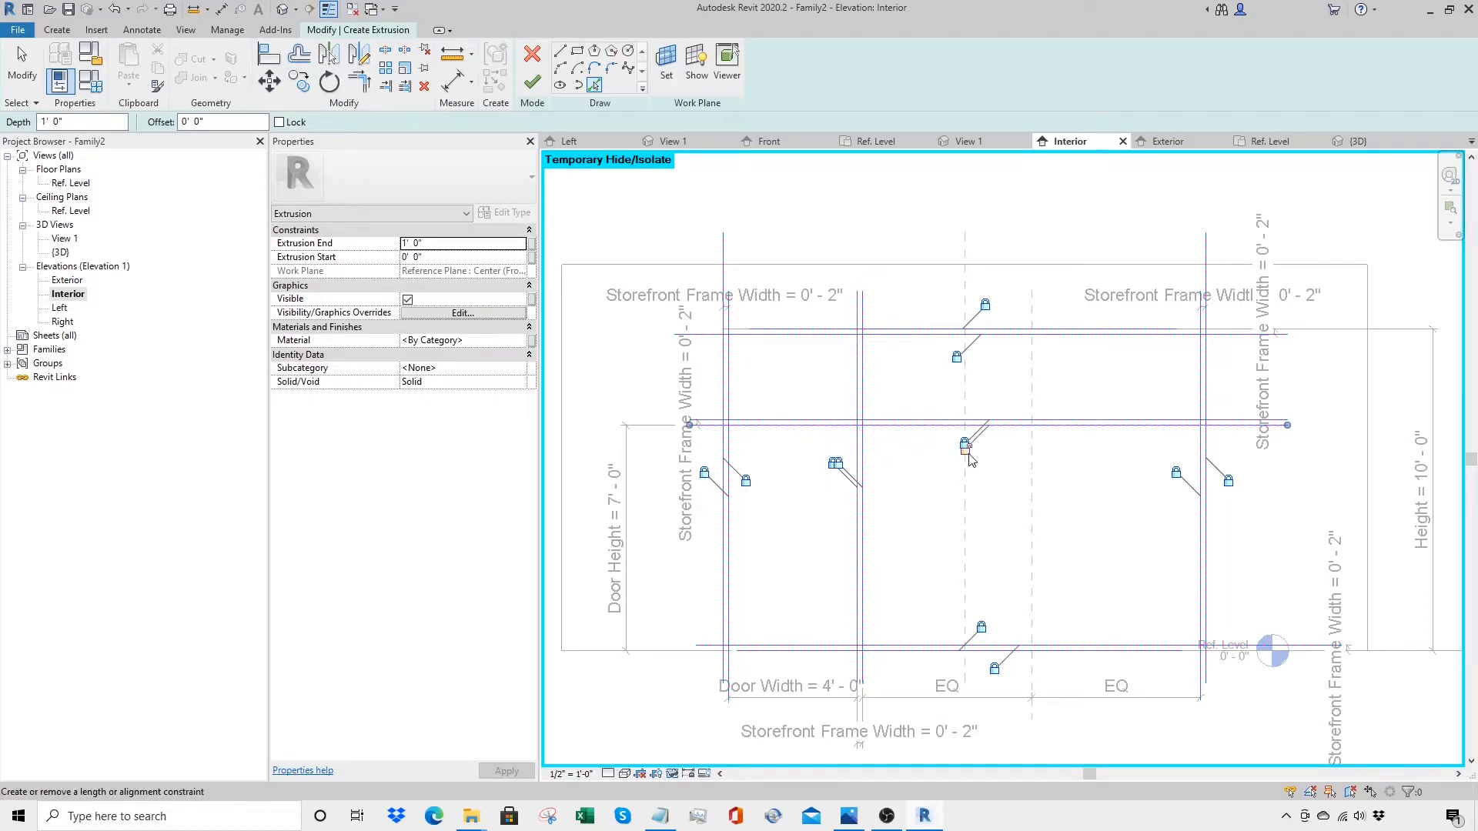
{"action": "key", "text": "Escape"}
{"action": "key", "text": "Escape"}
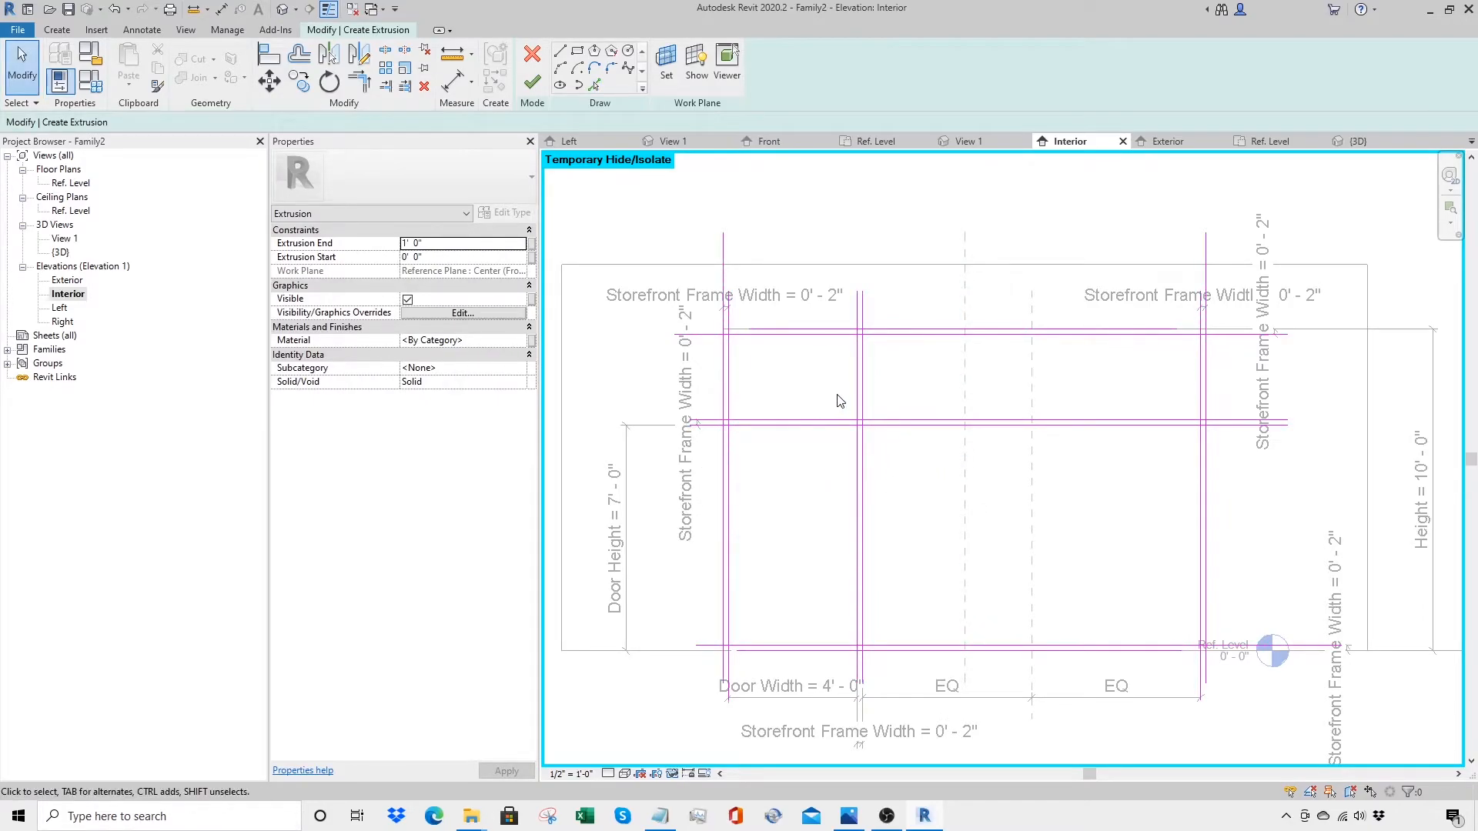
Step: Trim the outer head, jamb and sill sketch lines to corners so they form the frame's outer rectangle
{"action": "left_click", "coordinate": [359, 81]}
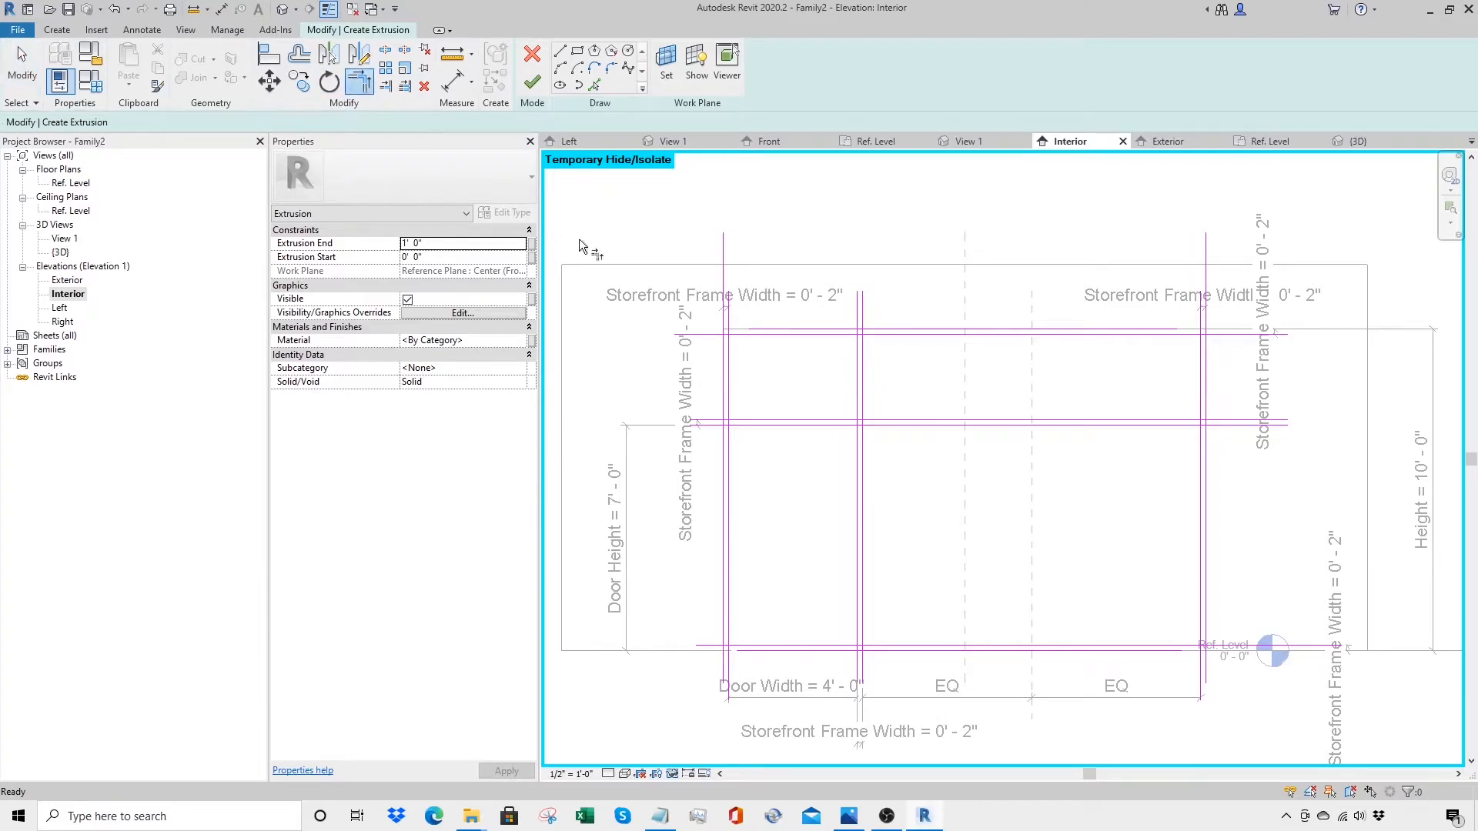
{"action": "left_click", "coordinate": [767, 330]}
{"action": "left_click", "coordinate": [723, 350]}
{"action": "left_click", "coordinate": [723, 477]}
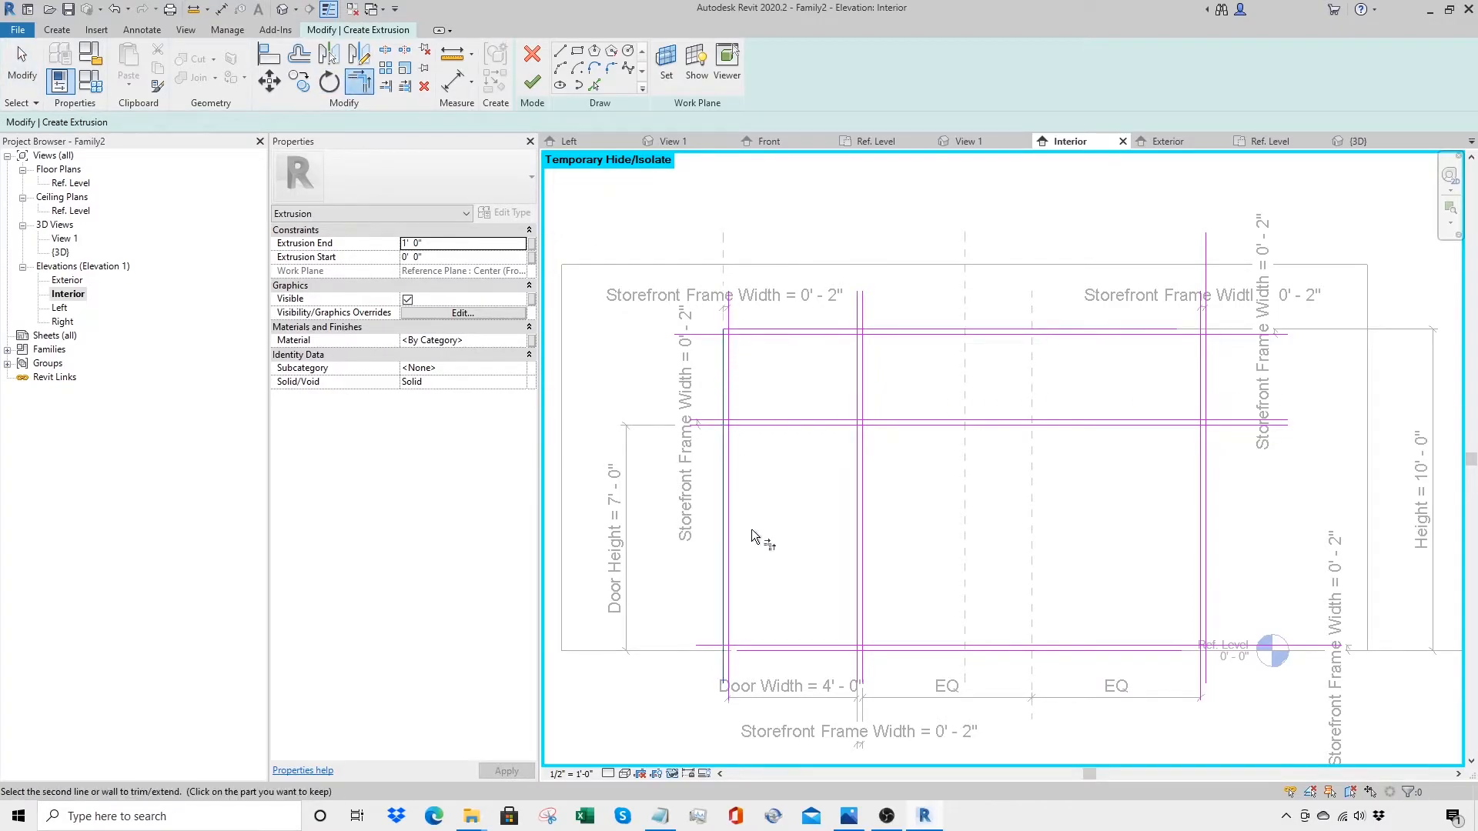
{"action": "left_click", "coordinate": [777, 650]}
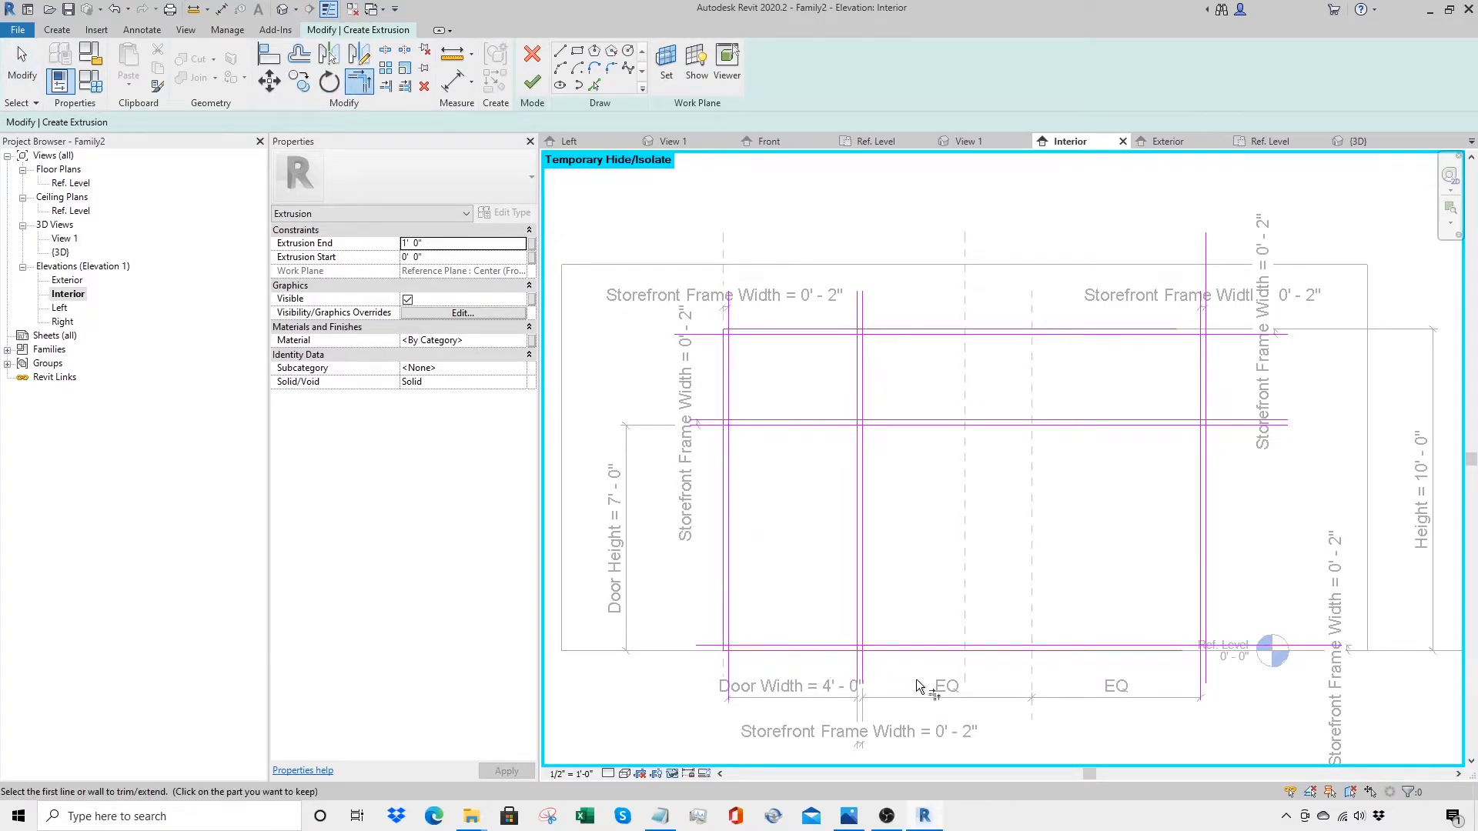
{"action": "left_click", "coordinate": [1142, 652]}
{"action": "left_click", "coordinate": [1206, 612]}
{"action": "left_click", "coordinate": [1206, 611]}
{"action": "left_click", "coordinate": [1168, 329]}
{"action": "left_click", "coordinate": [1167, 329]}
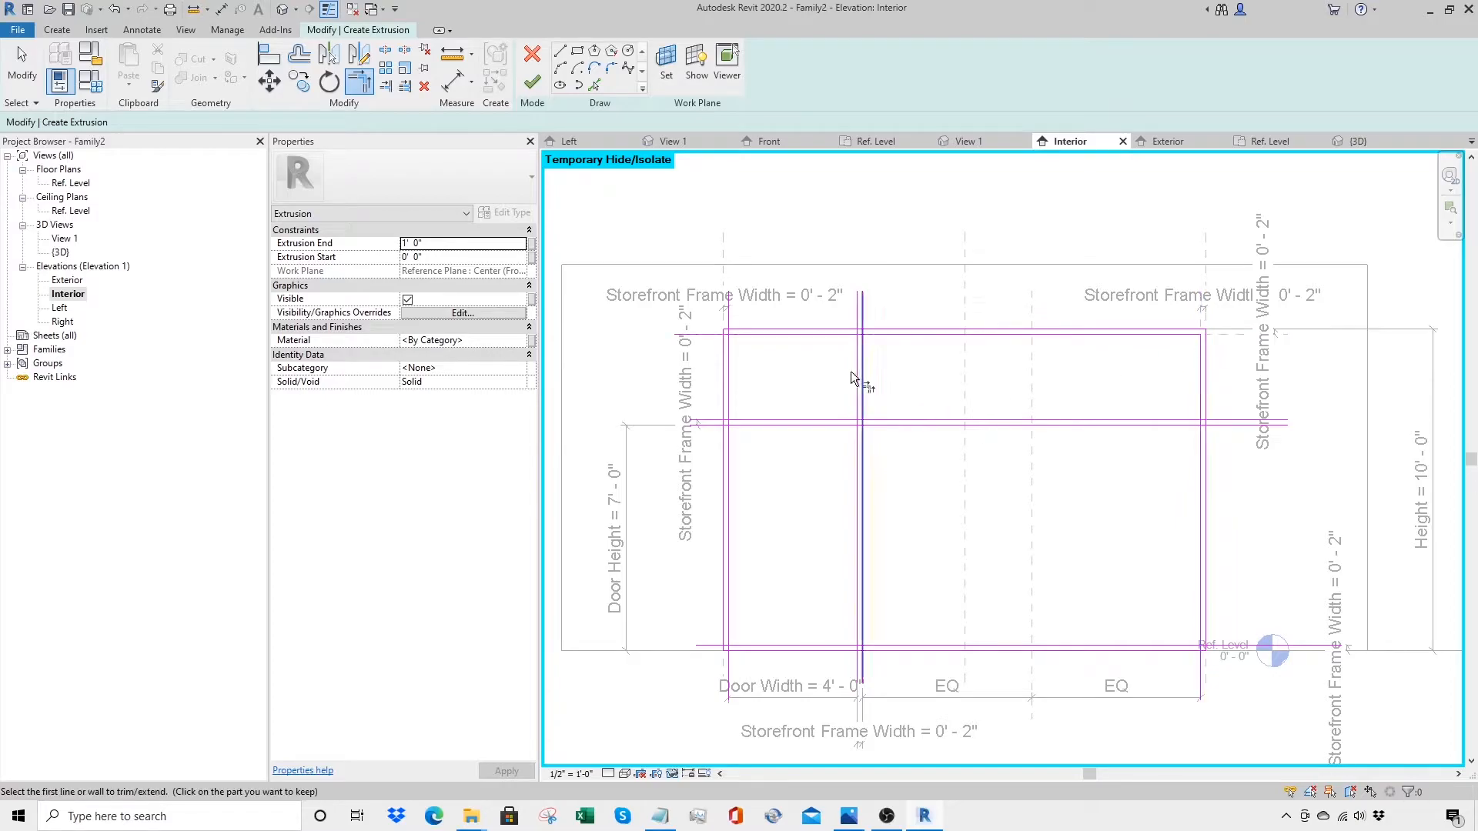
Step: Trim the inner head and left jamb lines to a corner, and both mullion lines to the sill lines, leaving the door opening without a sill
{"action": "left_click", "coordinate": [762, 337]}
{"action": "left_click", "coordinate": [729, 370]}
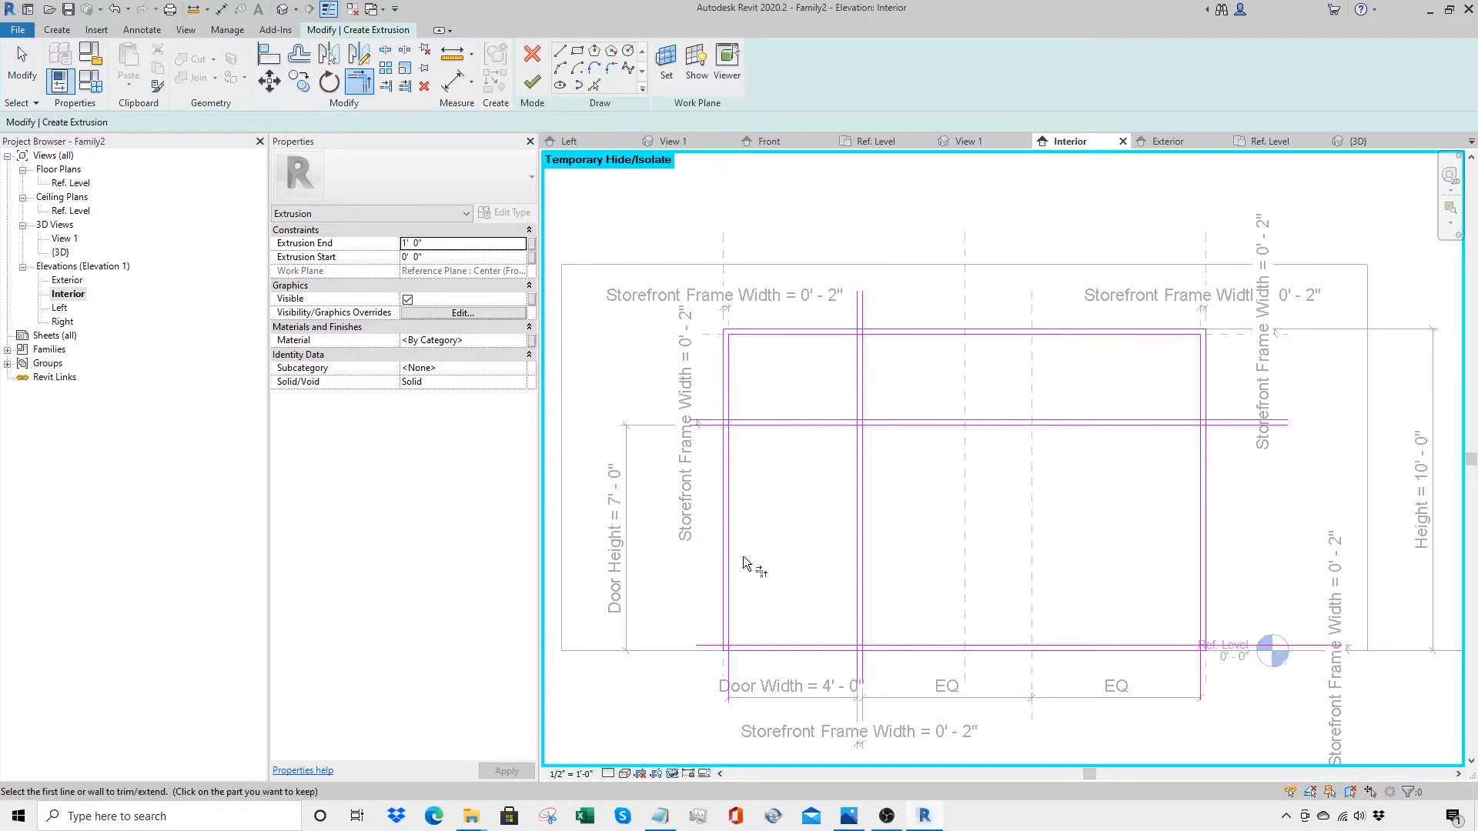
{"action": "left_click", "coordinate": [741, 645]}
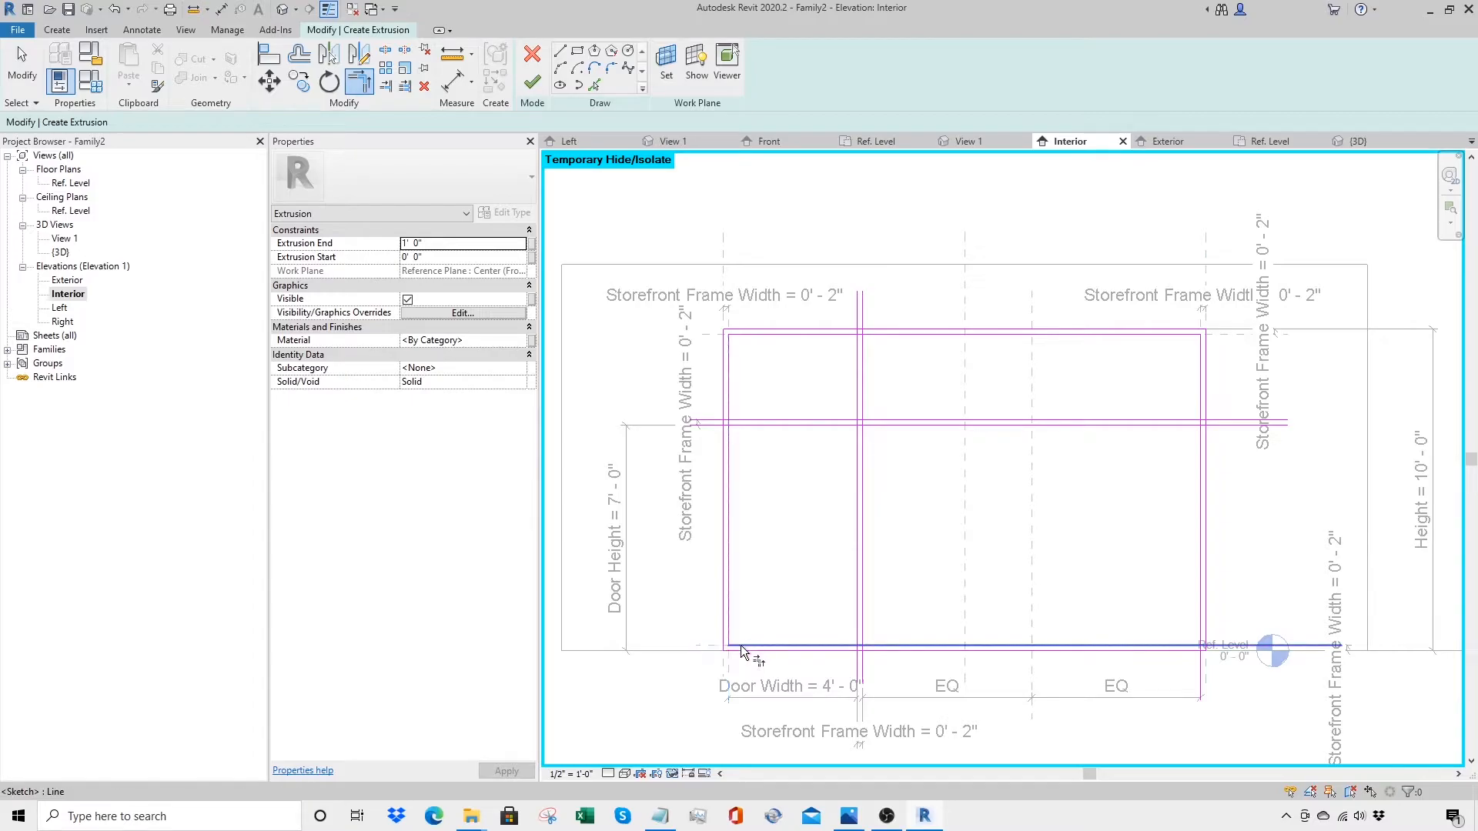
{"action": "left_click", "coordinate": [862, 618]}
{"action": "left_click", "coordinate": [883, 643]}
{"action": "left_click", "coordinate": [856, 626]}
{"action": "left_click", "coordinate": [879, 651]}
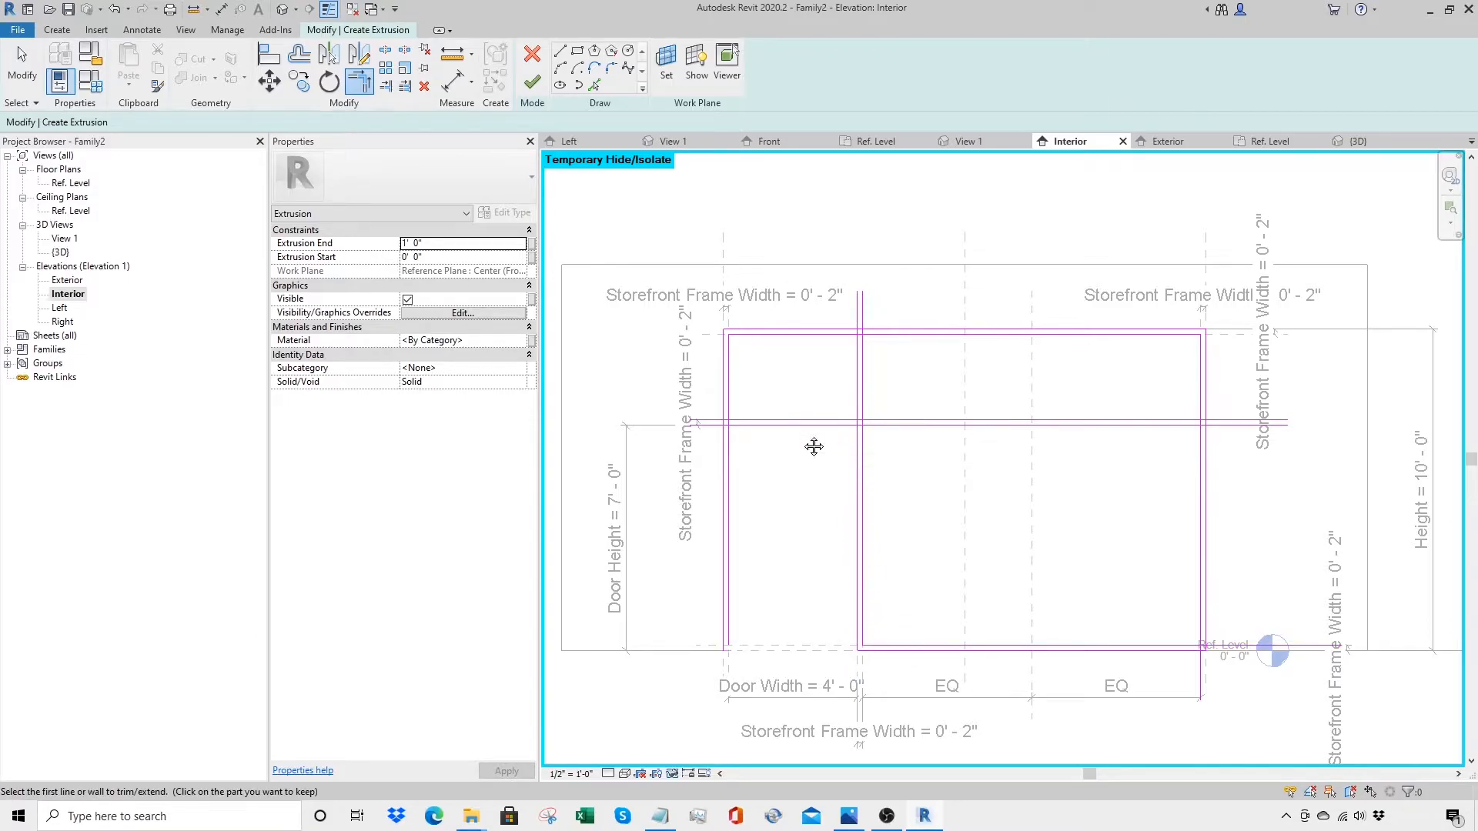
Step: Split the frame sketch lines where the mullion crosses the head and transom and where the transom meets the jambs
{"action": "scroll", "coordinate": [802, 434], "scroll_direction": "up", "scroll_amount": 5}
{"action": "key", "text": "Escape"}
{"action": "key", "text": "Escape"}
{"action": "key", "text": "s"}
{"action": "key", "text": "l"}
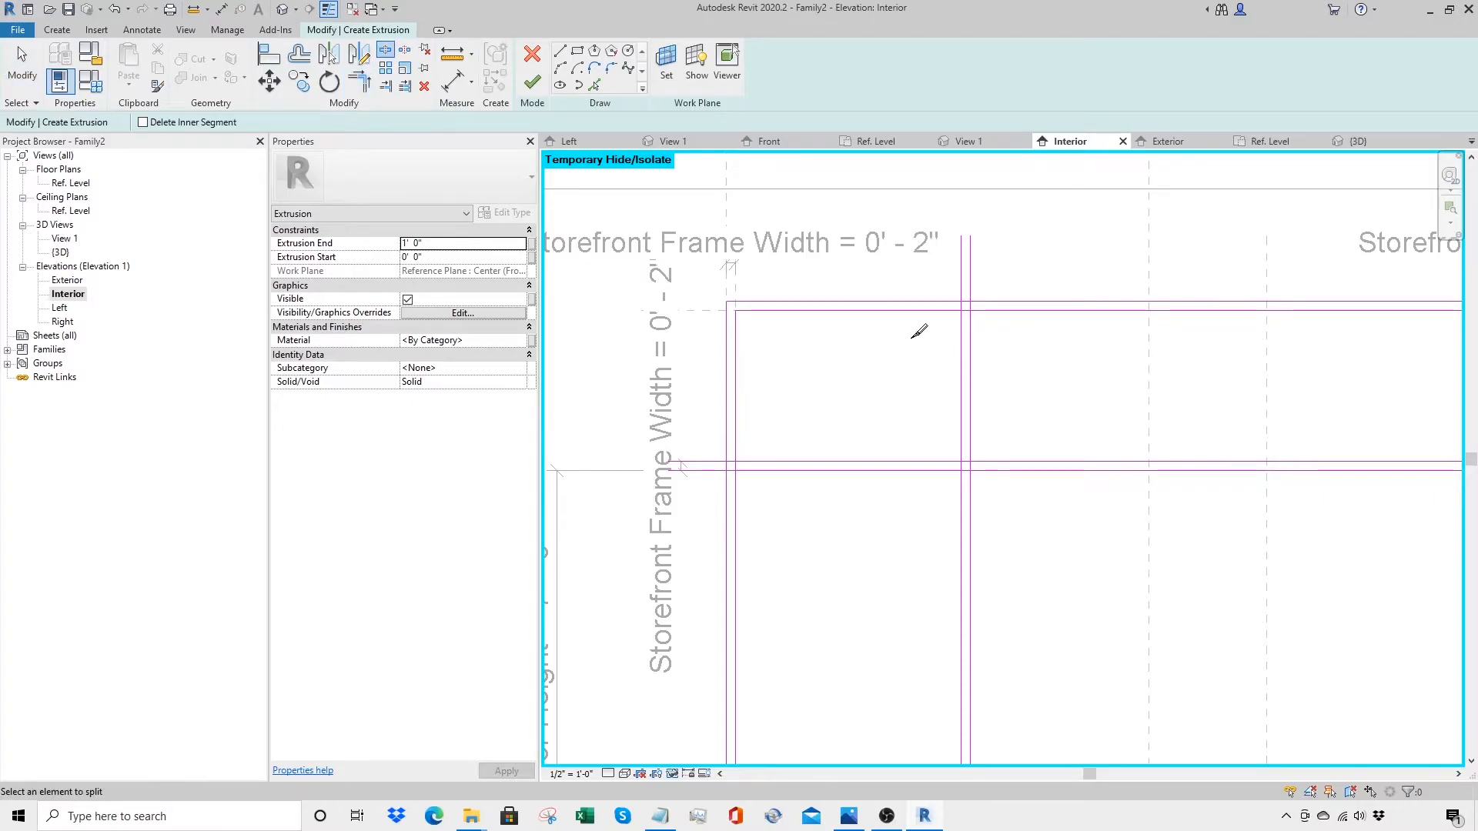
{"action": "scroll", "coordinate": [917, 329], "scroll_direction": "up", "scroll_amount": 2}
{"action": "left_click", "coordinate": [1001, 291]}
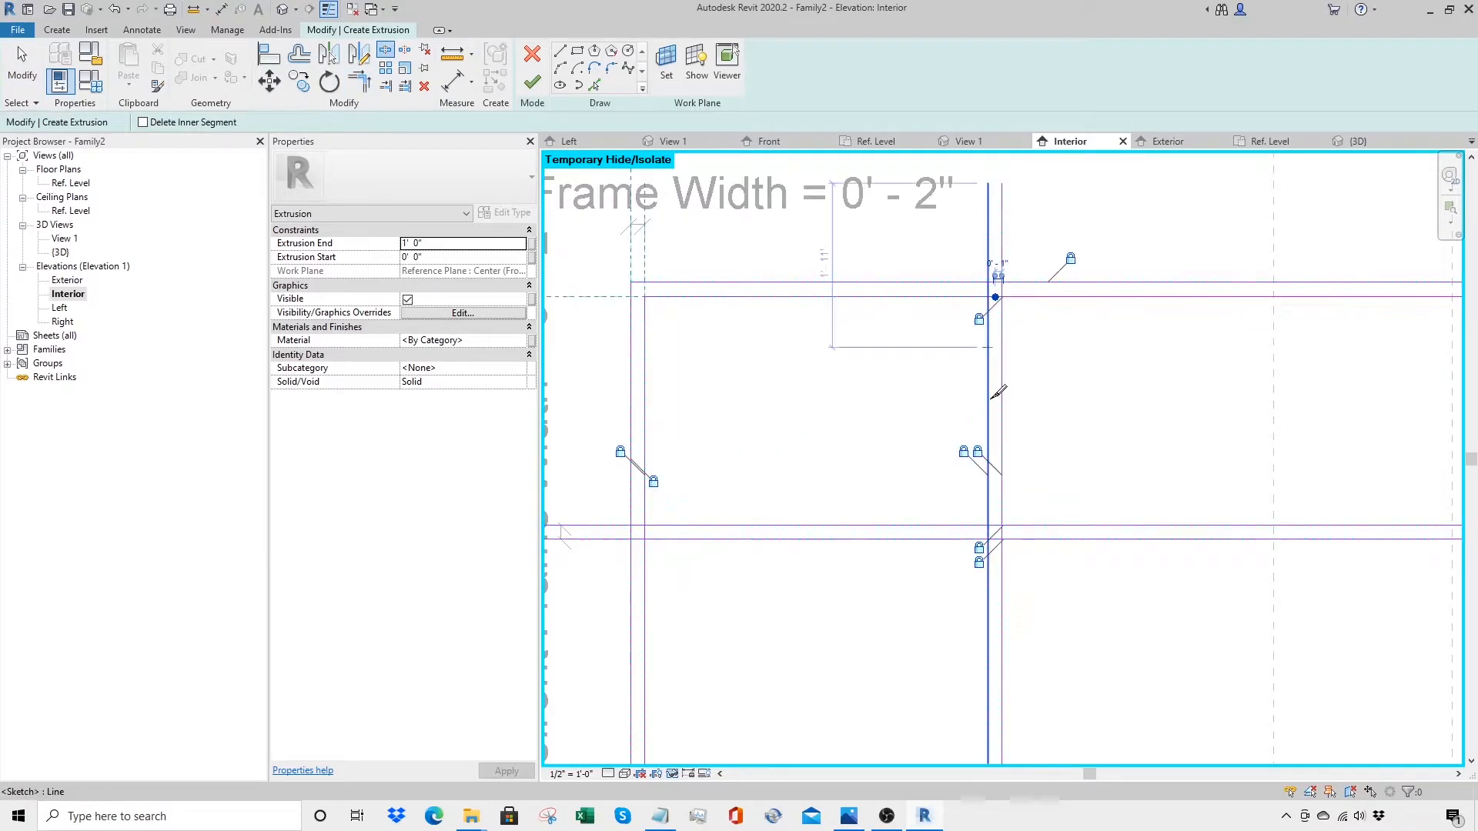
{"action": "left_click", "coordinate": [1000, 530]}
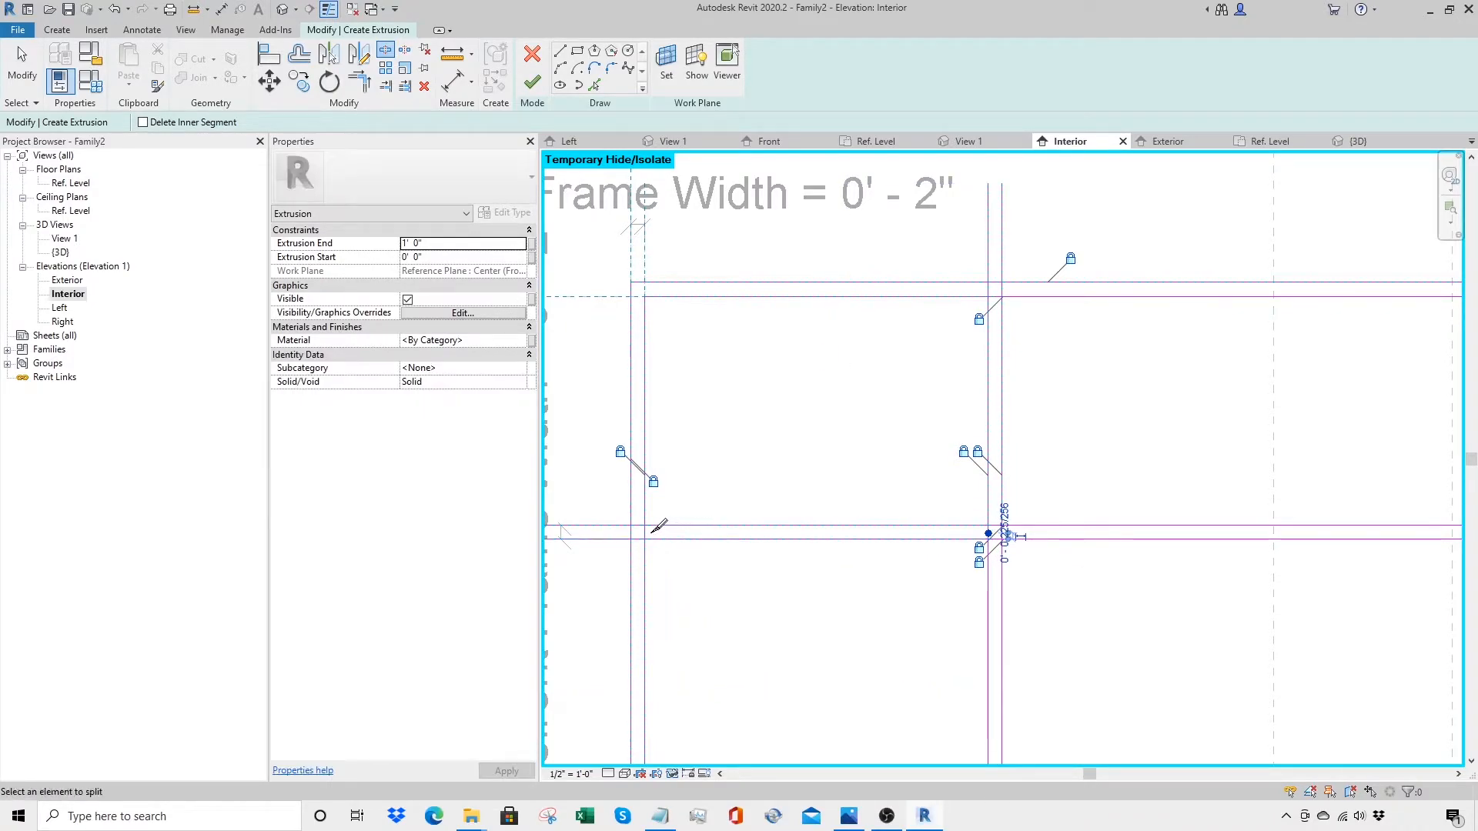
{"action": "scroll", "coordinate": [652, 523], "scroll_direction": "down", "scroll_amount": 3}
{"action": "scroll", "coordinate": [996, 570], "scroll_direction": "up", "scroll_amount": 4}
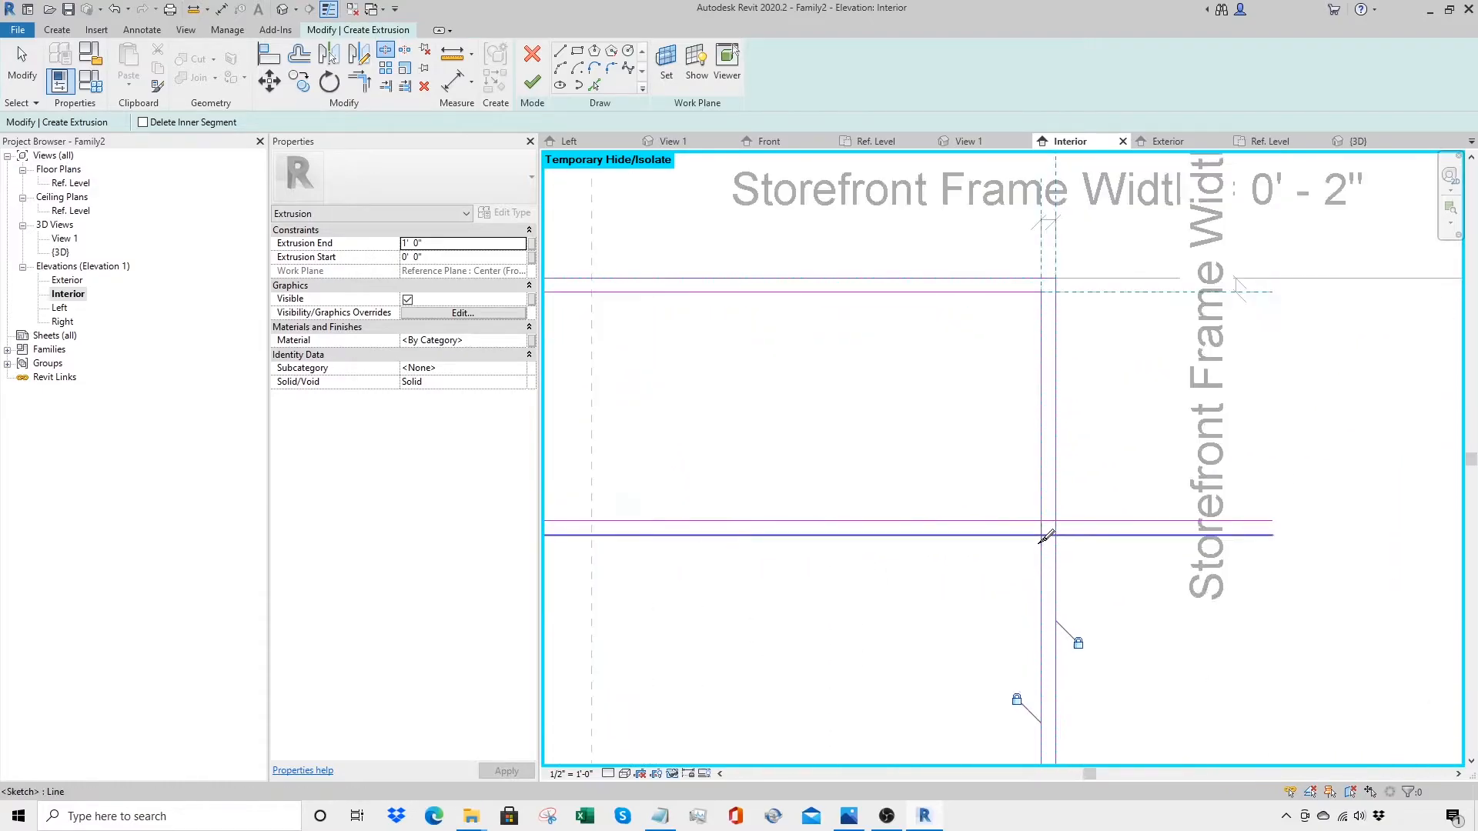
{"action": "left_click", "coordinate": [1041, 529]}
Step: Trim both mullion lines above the transom to the inner head line, forming the upper corners of the two transom lights
{"action": "scroll", "coordinate": [1042, 528], "scroll_direction": "down", "scroll_amount": 3}
{"action": "middle_click_drag", "start_coordinate": [947, 591], "coordinate": [1154, 588]}
{"action": "scroll", "coordinate": [1154, 589], "scroll_direction": "down", "scroll_amount": 2}
{"action": "key", "text": "t"}
{"action": "key", "text": "r"}
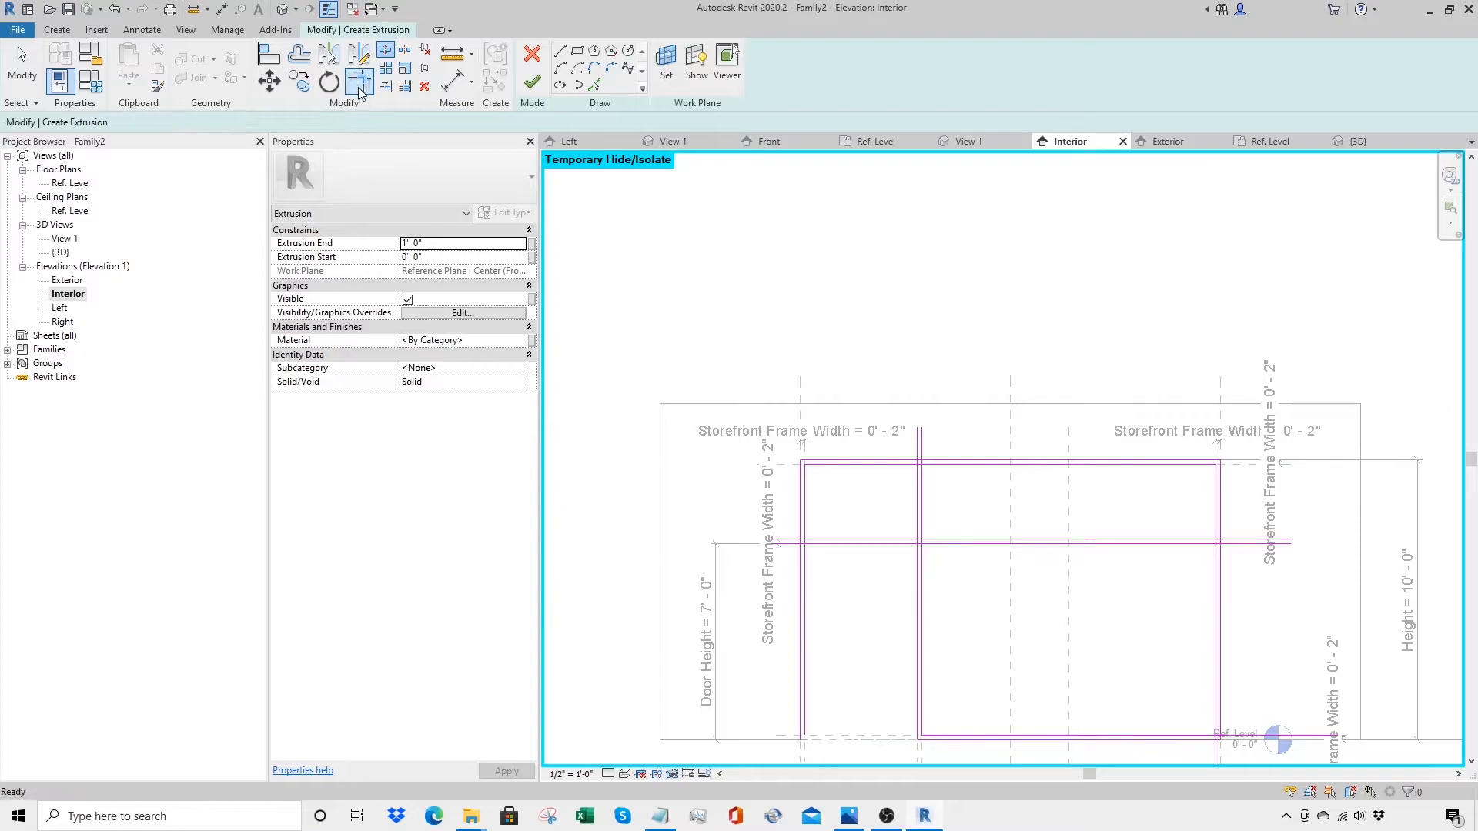
{"action": "left_click", "coordinate": [839, 466]}
{"action": "left_click", "coordinate": [918, 484]}
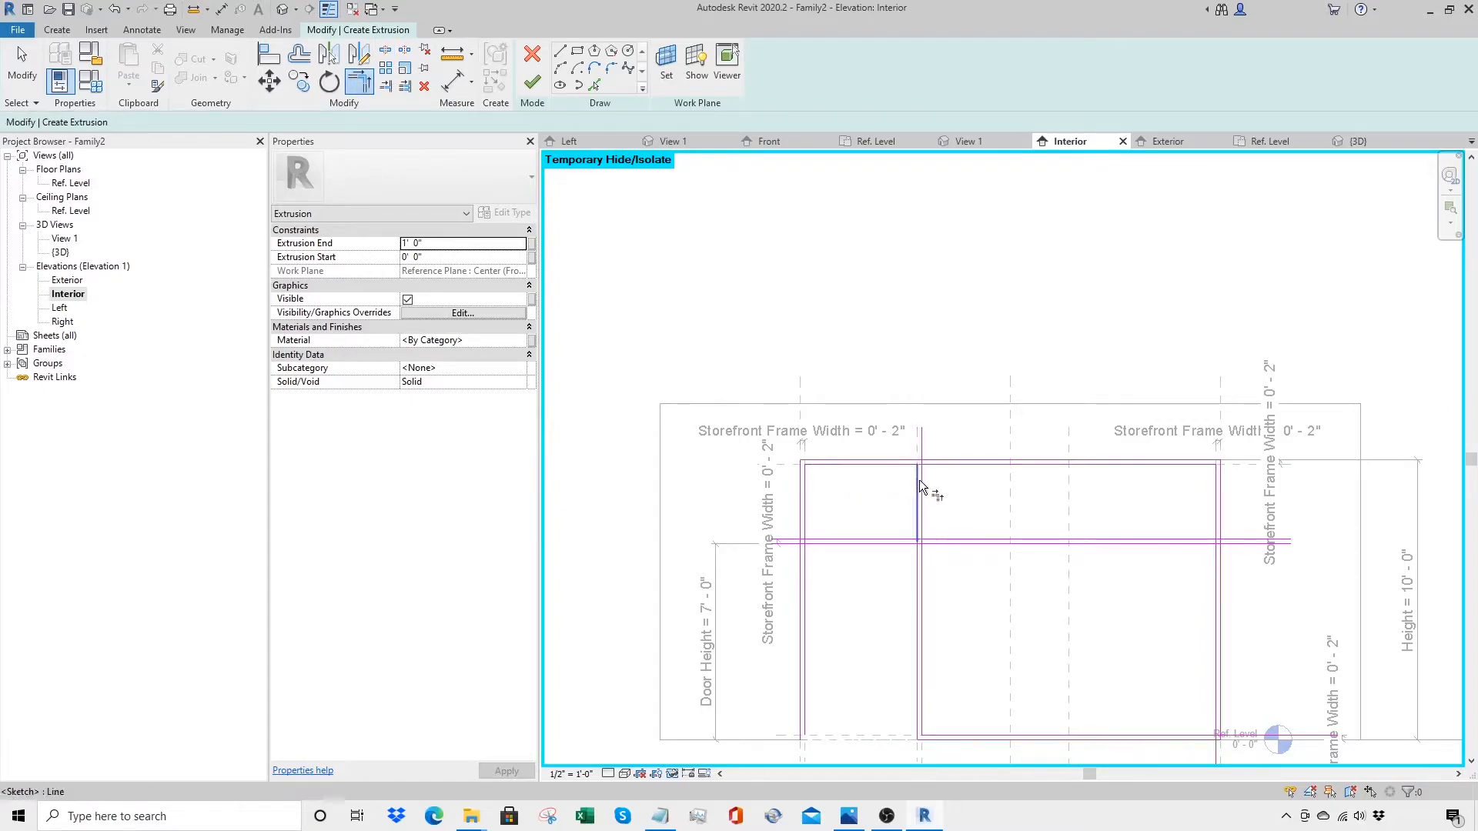
{"action": "left_click", "coordinate": [936, 466]}
{"action": "left_click", "coordinate": [924, 493]}
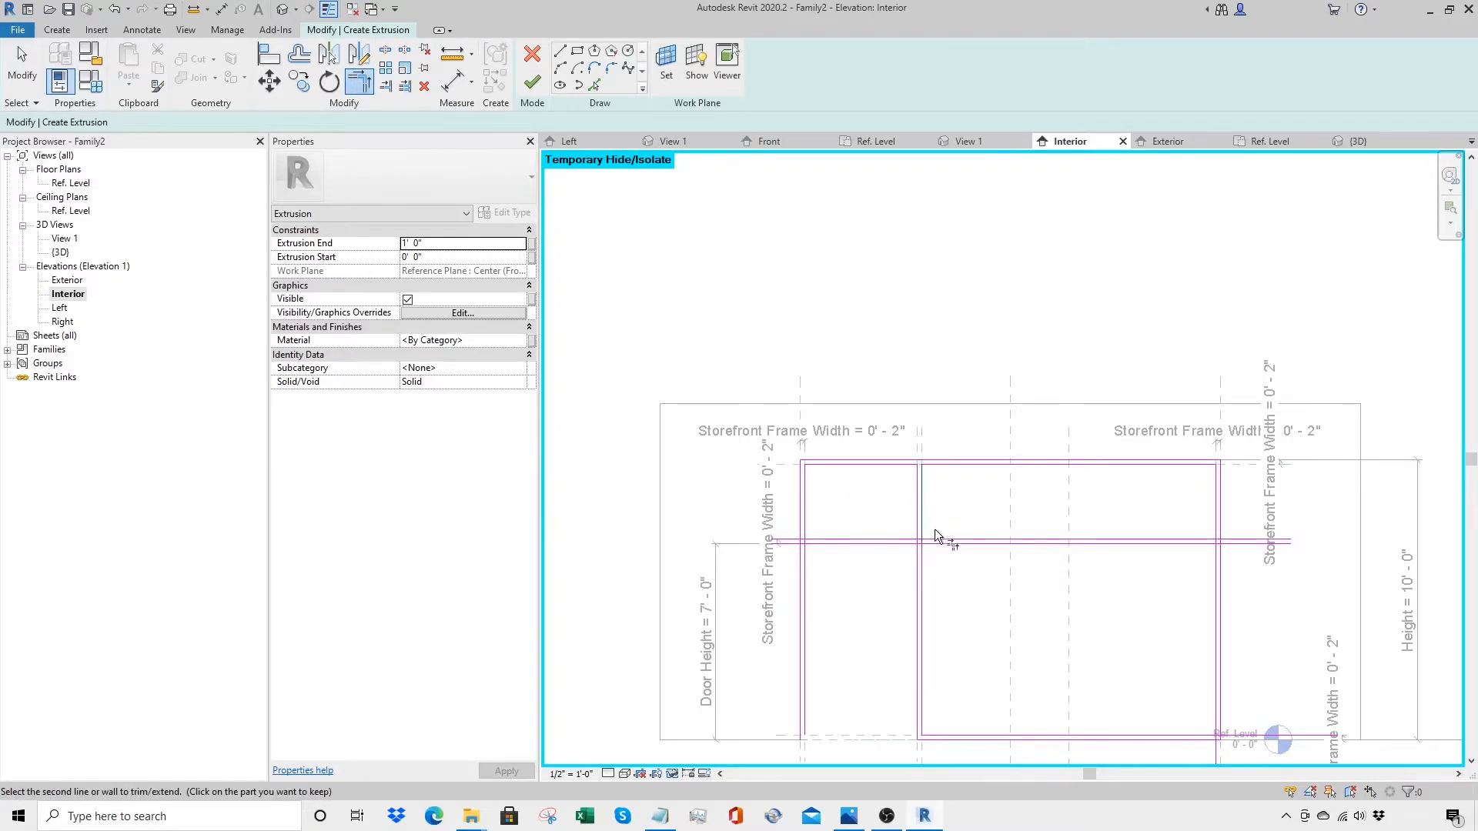
Step: Trim the transom lines to the mullion on both sides and to the left jamb's inner line above and below
{"action": "left_click", "coordinate": [936, 543]}
{"action": "left_click", "coordinate": [922, 552]}
{"action": "left_click", "coordinate": [913, 553]}
{"action": "left_click", "coordinate": [901, 543]}
{"action": "left_click", "coordinate": [873, 538]}
{"action": "left_click", "coordinate": [805, 525]}
{"action": "left_click", "coordinate": [814, 543]}
{"action": "left_click", "coordinate": [810, 552]}
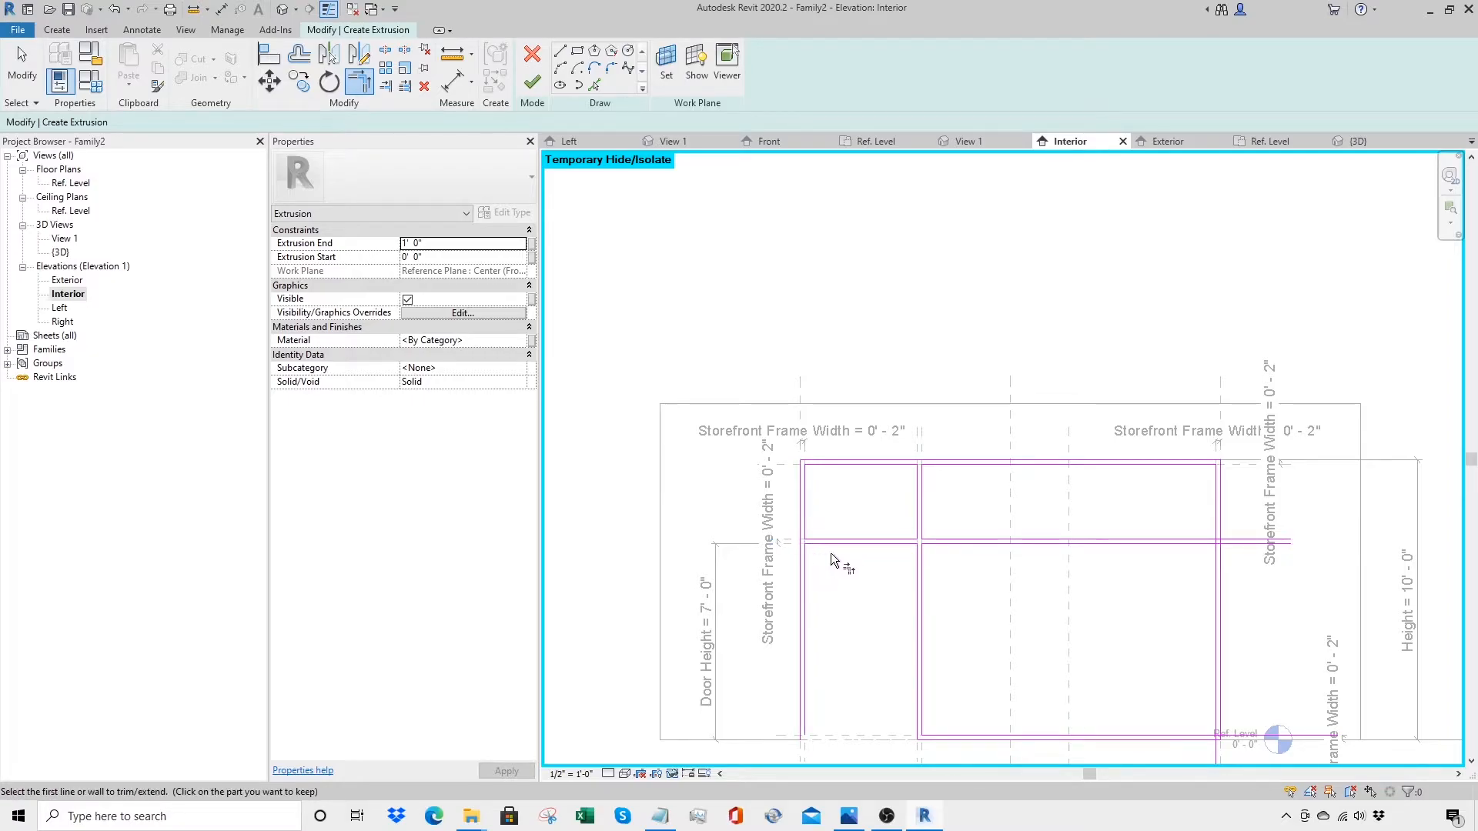
Step: Trim both transom lines to the right jamb's inner line, and that jamb line to the inner sill line
{"action": "left_click", "coordinate": [1142, 539]}
{"action": "left_click", "coordinate": [1213, 521]}
{"action": "left_click", "coordinate": [1186, 543]}
{"action": "left_click", "coordinate": [1213, 552]}
{"action": "left_click", "coordinate": [1209, 685]}
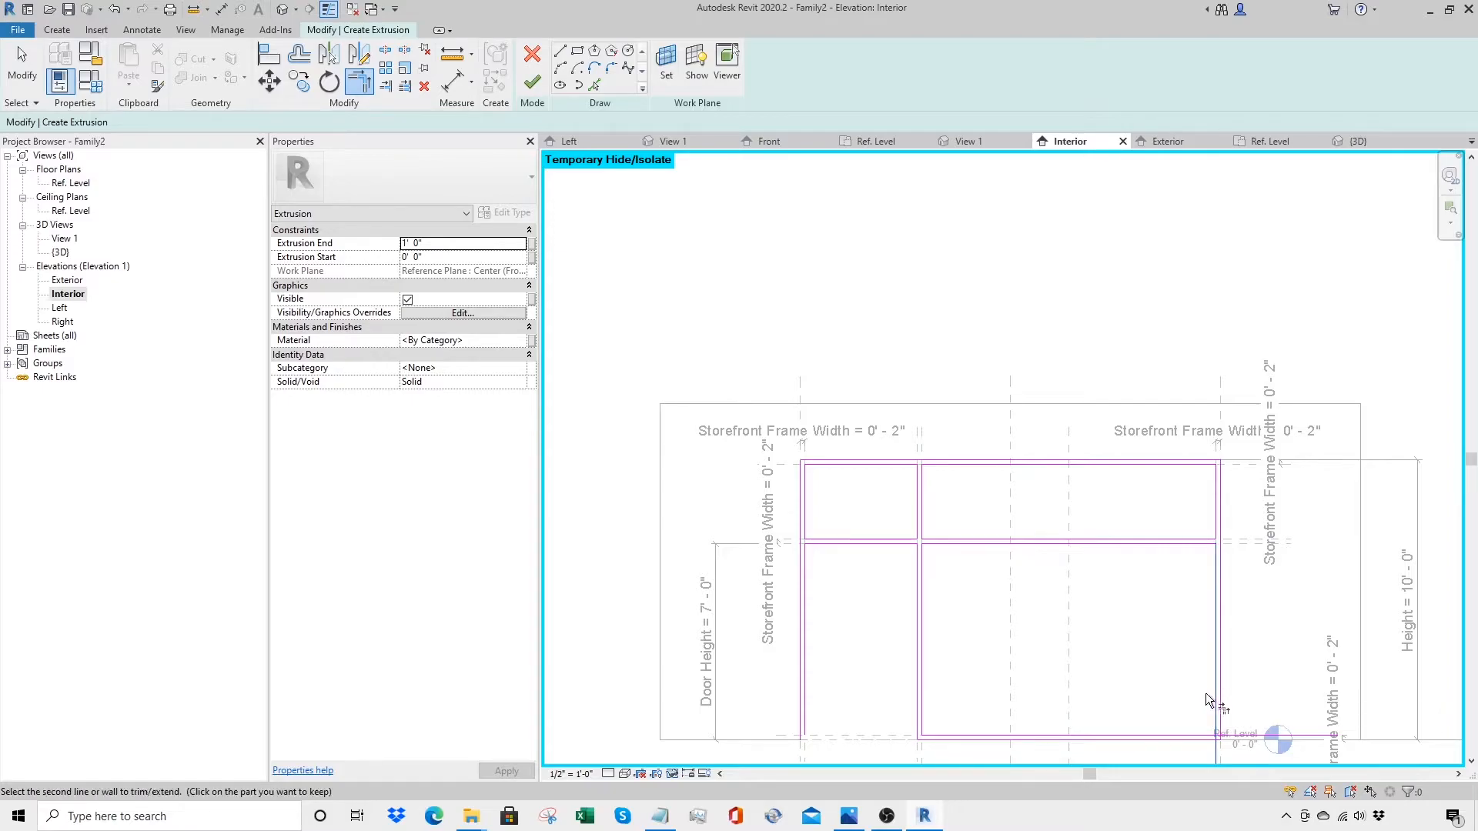
{"action": "left_click", "coordinate": [1189, 736]}
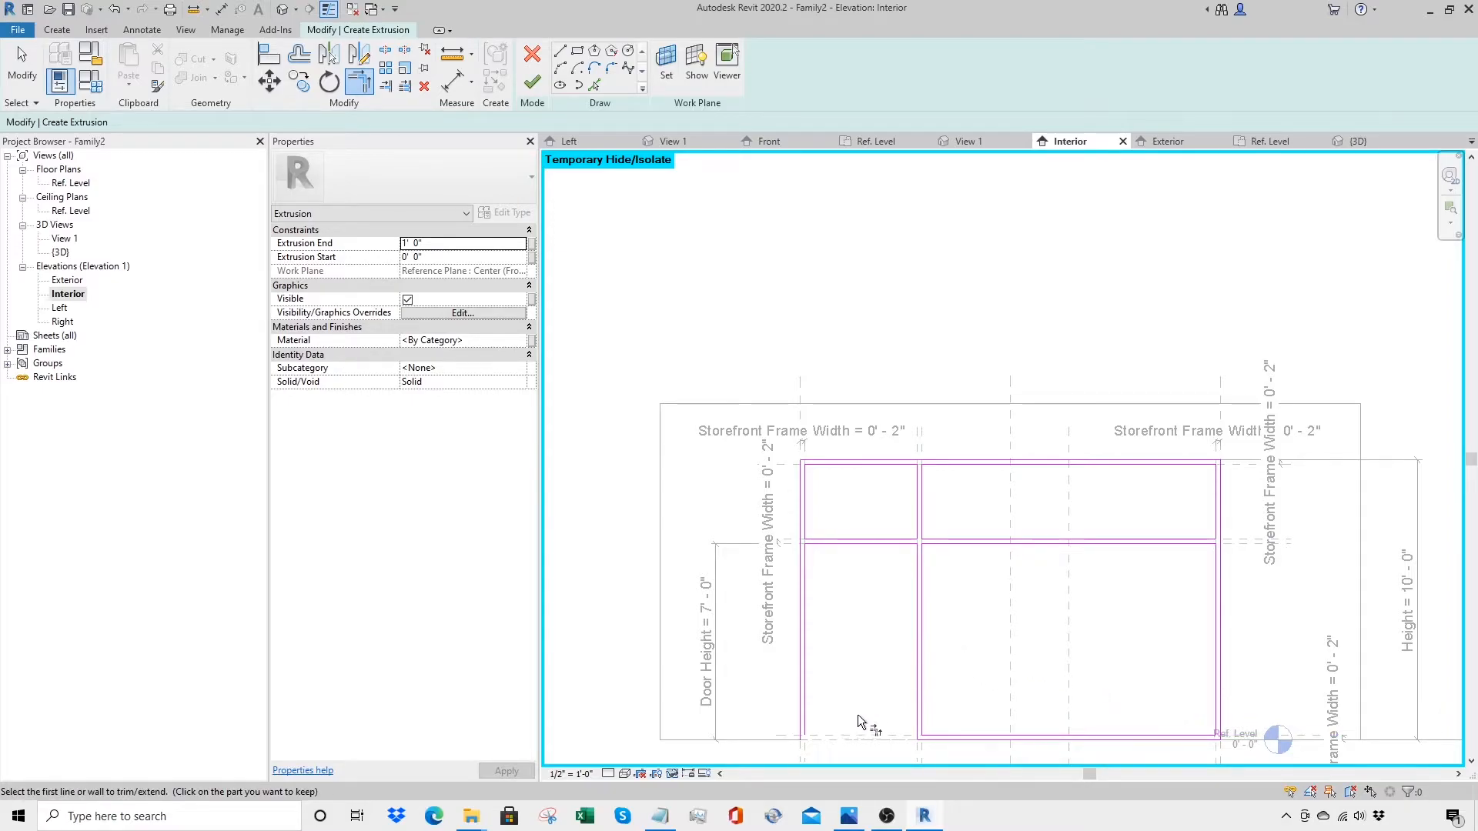
Step: Pick a sketch line along the sill reference plane across the door opening and lock it
{"action": "left_click", "coordinate": [810, 742]}
{"action": "left_click", "coordinate": [816, 745]}
{"action": "left_click", "coordinate": [593, 85]}
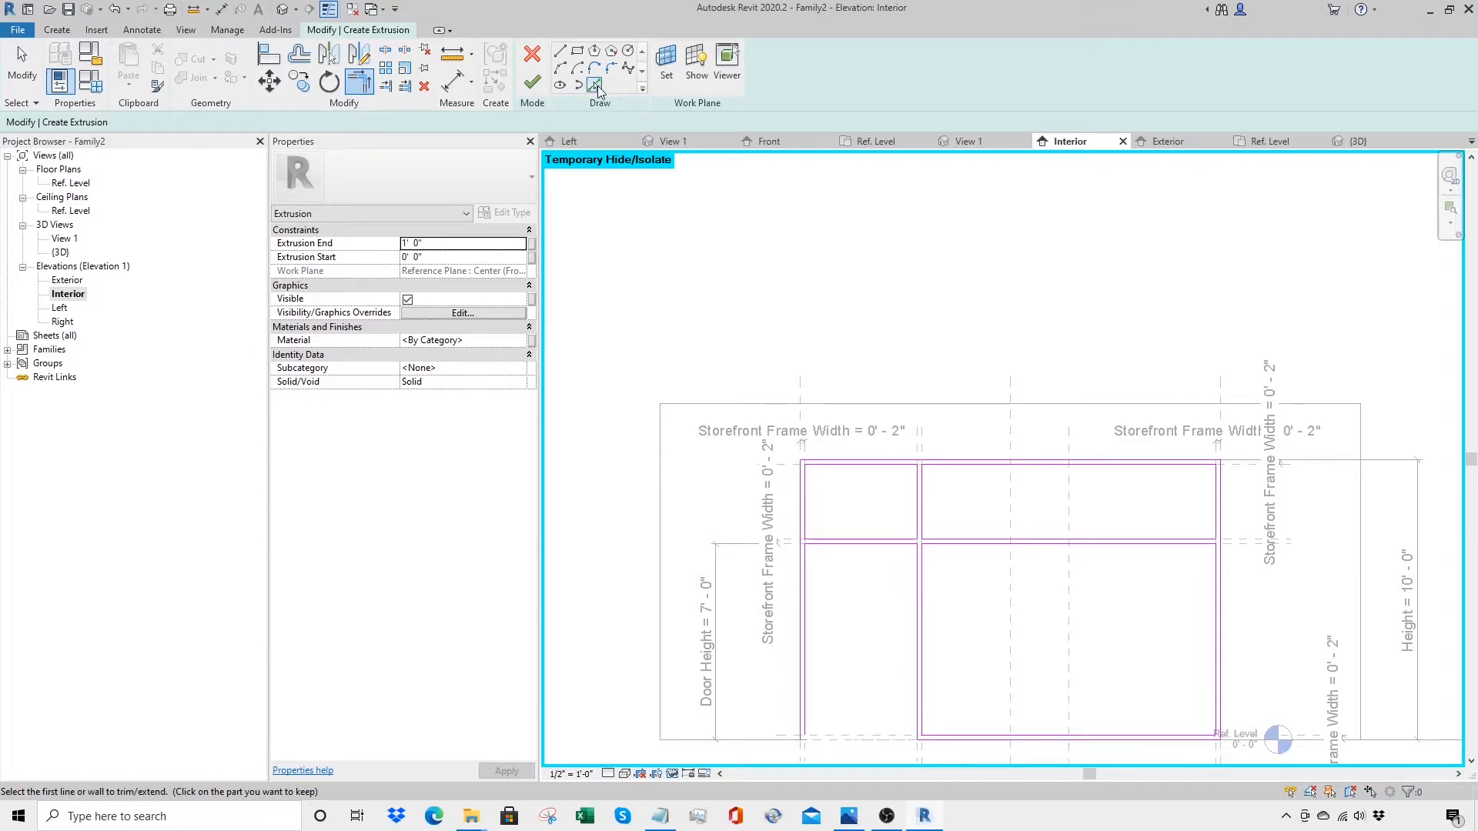
{"action": "left_click", "coordinate": [850, 741]}
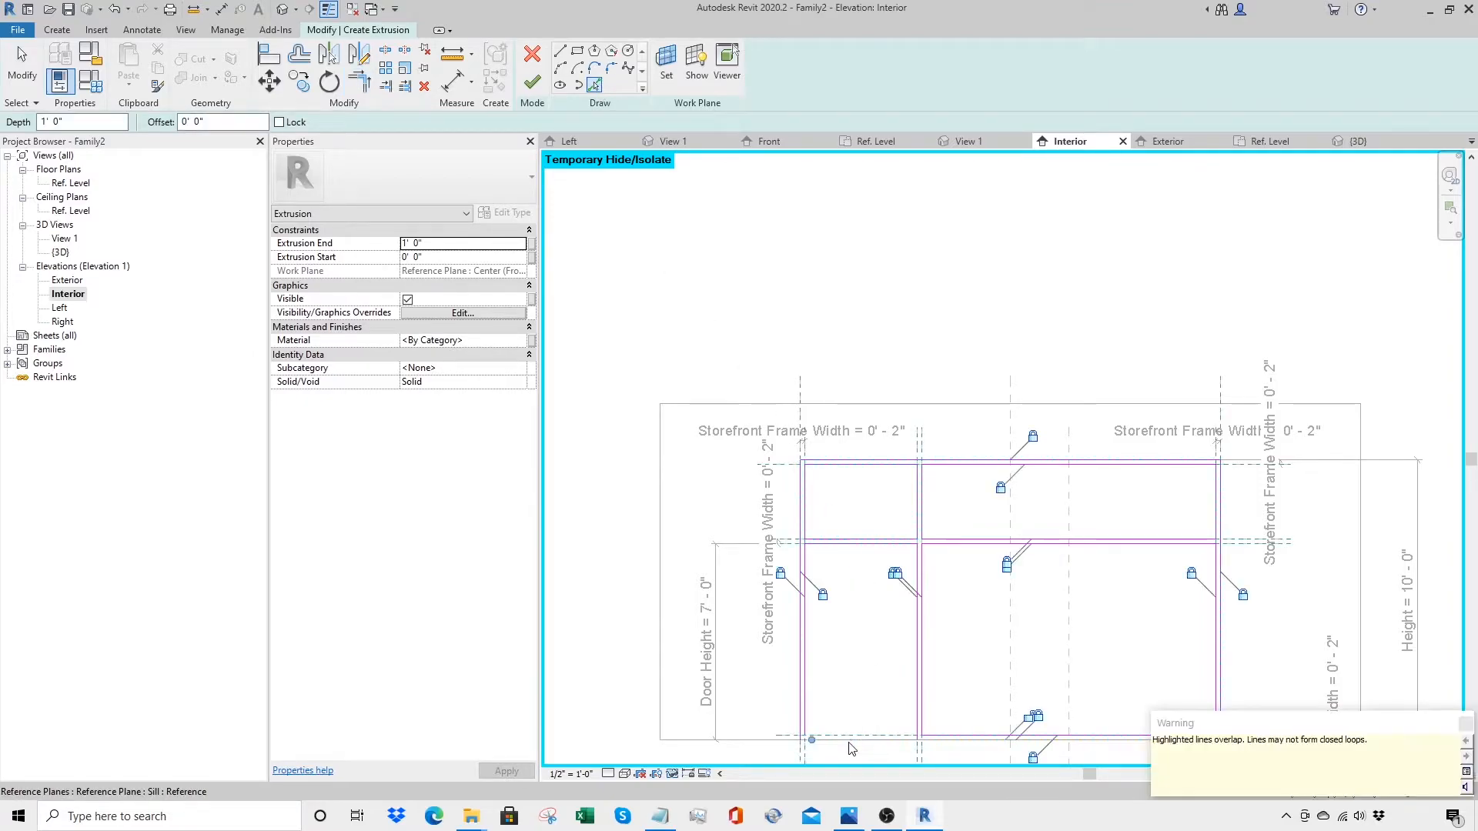
{"action": "left_click", "coordinate": [1030, 721]}
{"action": "middle_click_drag", "start_coordinate": [905, 706], "coordinate": [931, 535]}
{"action": "scroll", "coordinate": [871, 541], "scroll_direction": "up", "scroll_amount": 1}
{"action": "scroll", "coordinate": [871, 542], "scroll_direction": "up", "scroll_amount": 2}
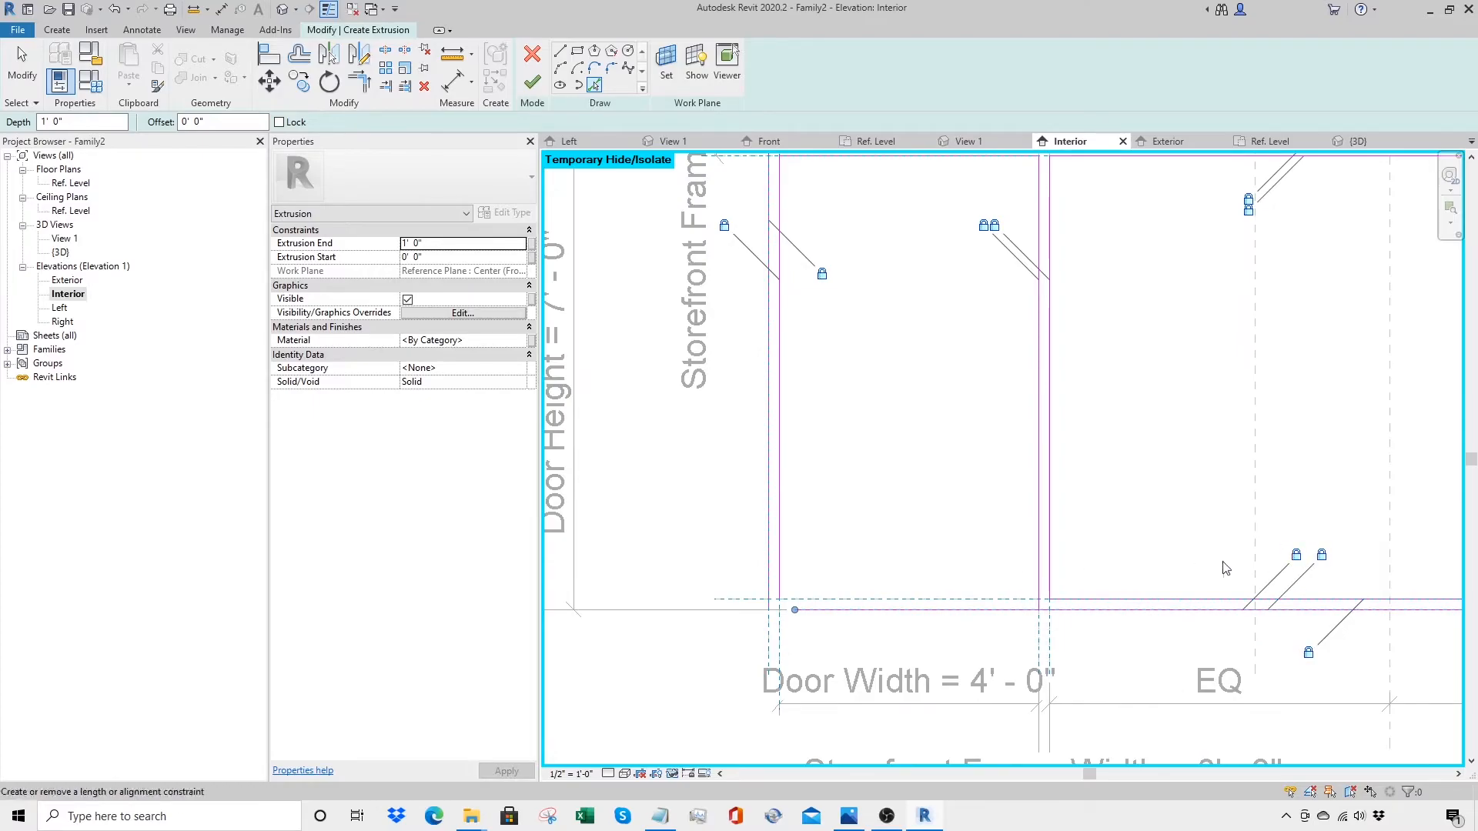
Step: Trim the new sill line to the left jamb's outer and inner lines so it closes only the jamb's base
{"action": "key", "text": "t"}
{"action": "key", "text": "r"}
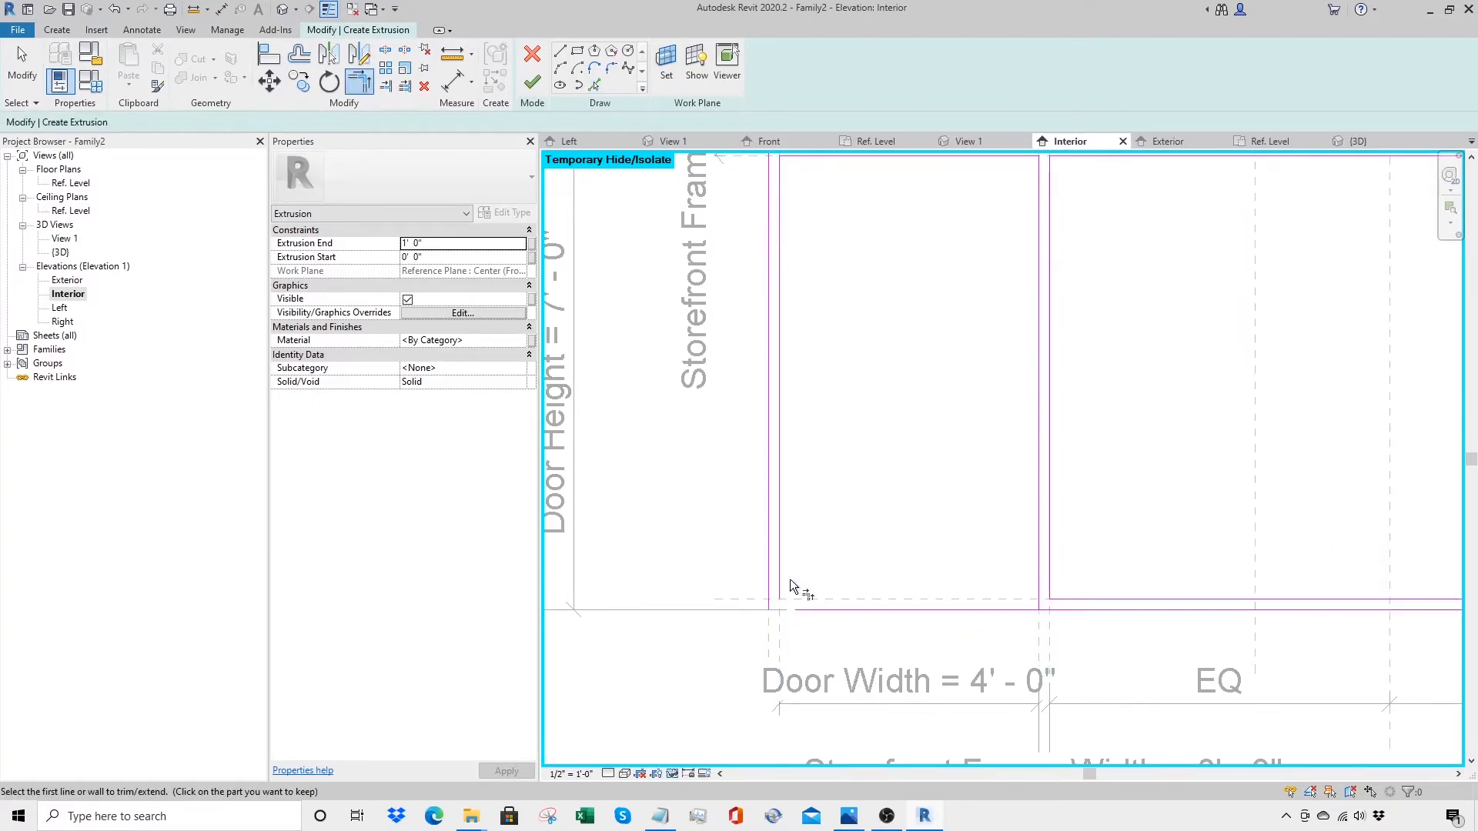
{"action": "left_click", "coordinate": [768, 595]}
{"action": "left_click", "coordinate": [801, 608]}
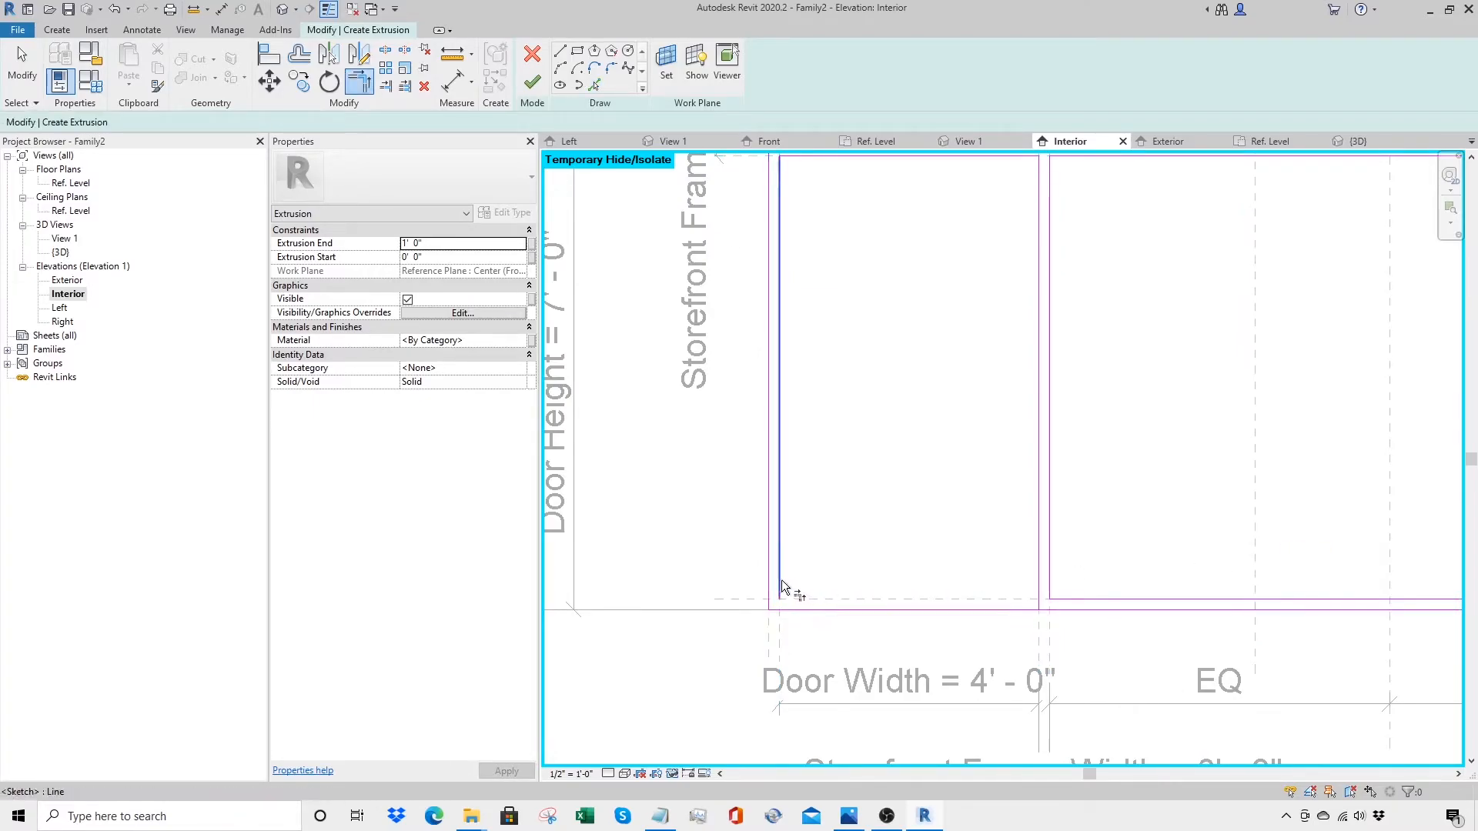
{"action": "scroll", "coordinate": [774, 611], "scroll_direction": "down", "scroll_amount": 3}
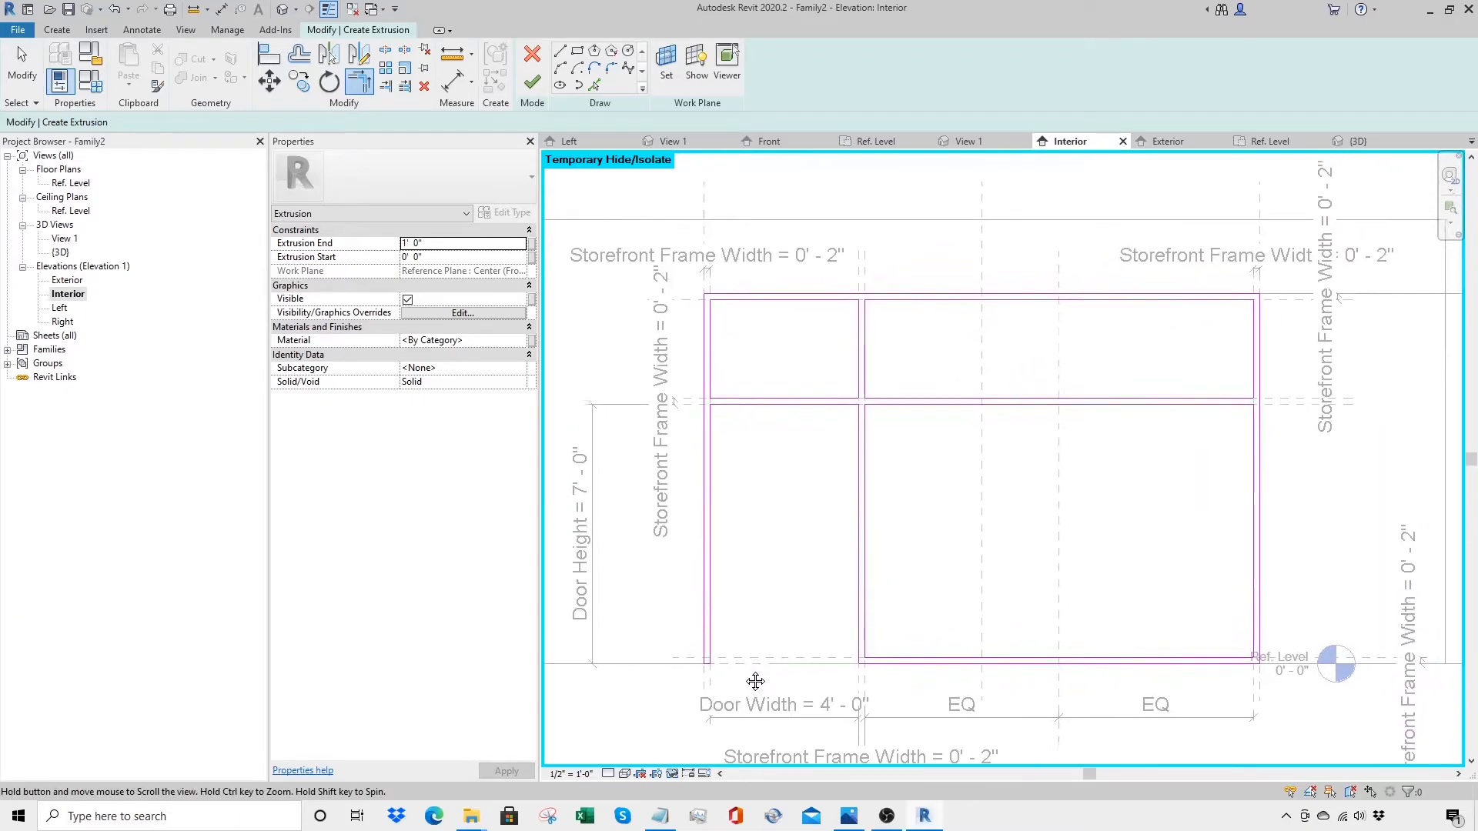
{"action": "key", "text": "Escape"}
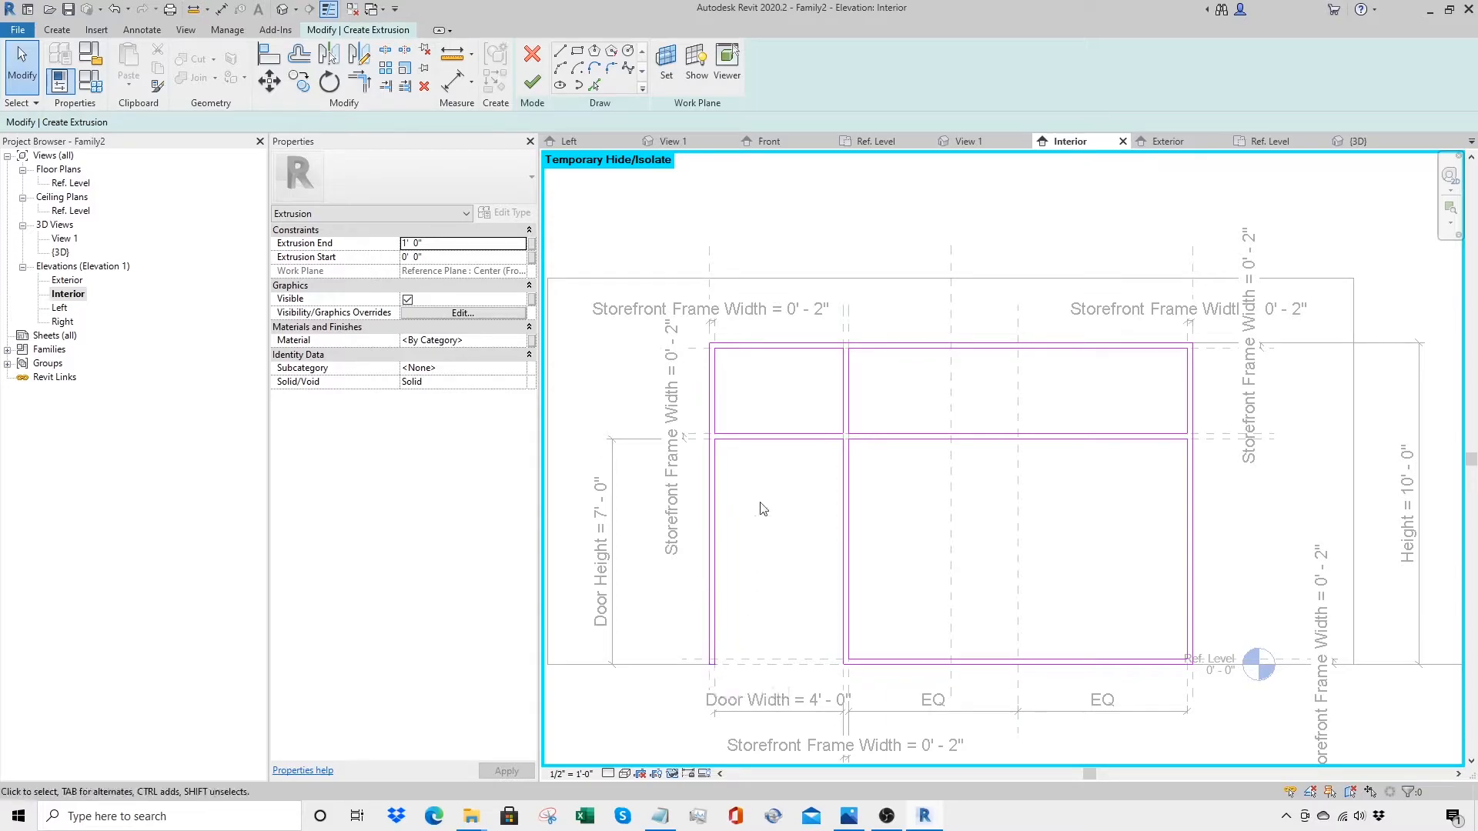
Step: Align the right bay's inner head line and upper transom line with their matching reference planes
{"action": "middle_click_drag", "start_coordinate": [760, 476], "coordinate": [839, 524]}
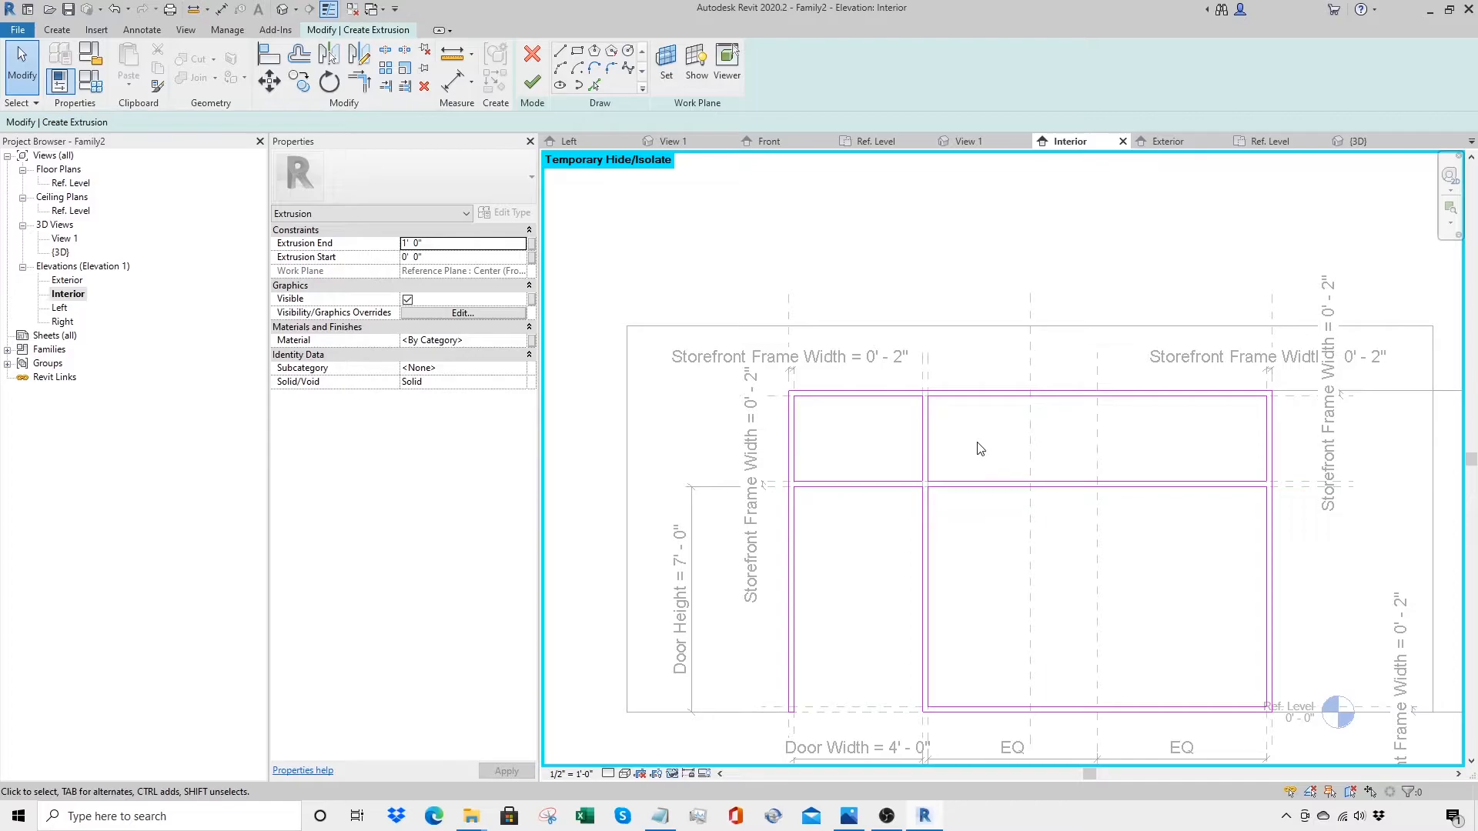
{"action": "left_click", "coordinate": [269, 53]}
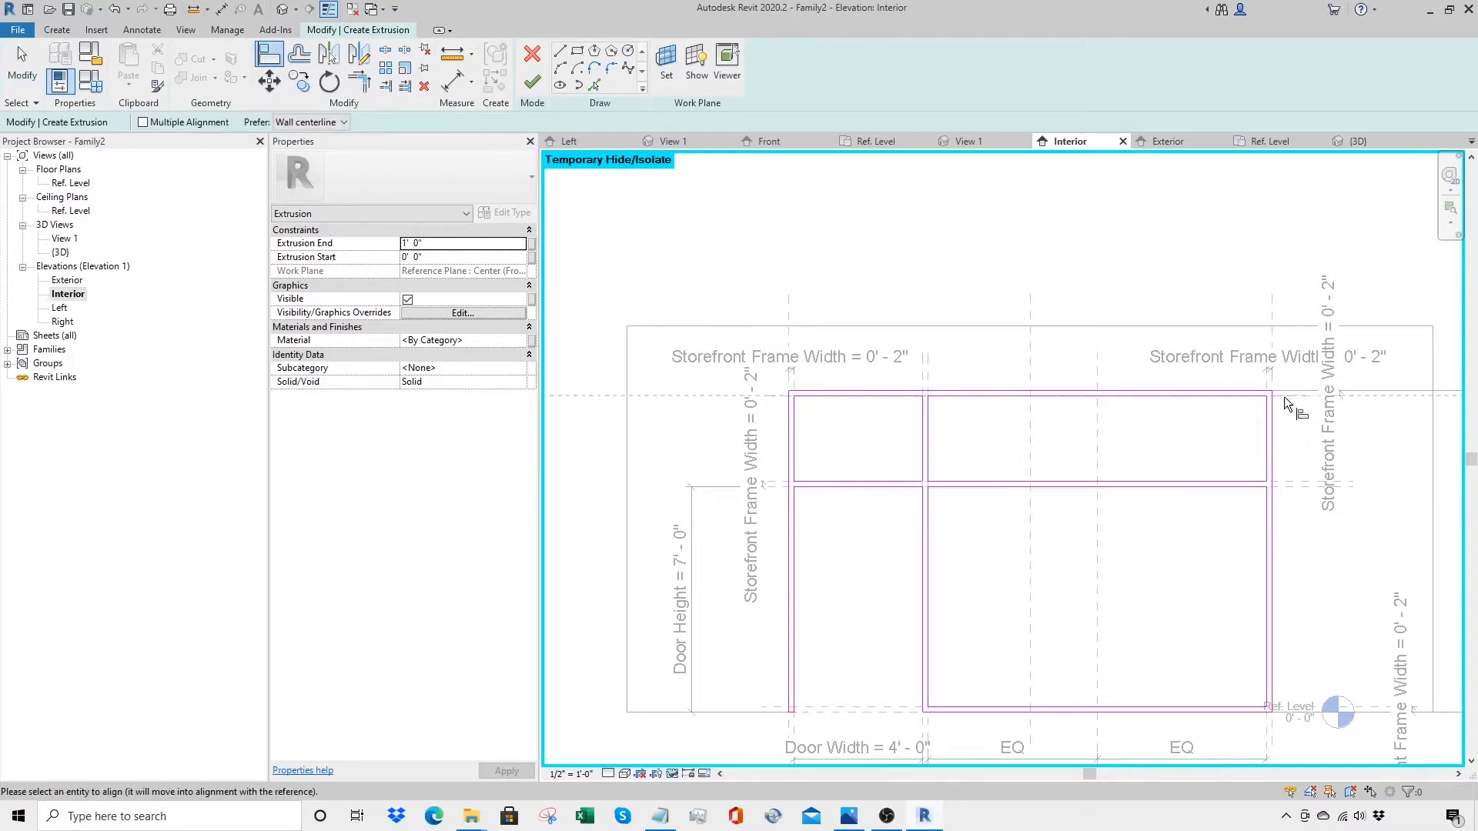
{"action": "left_click", "coordinate": [1199, 399]}
{"action": "left_click", "coordinate": [1047, 397]}
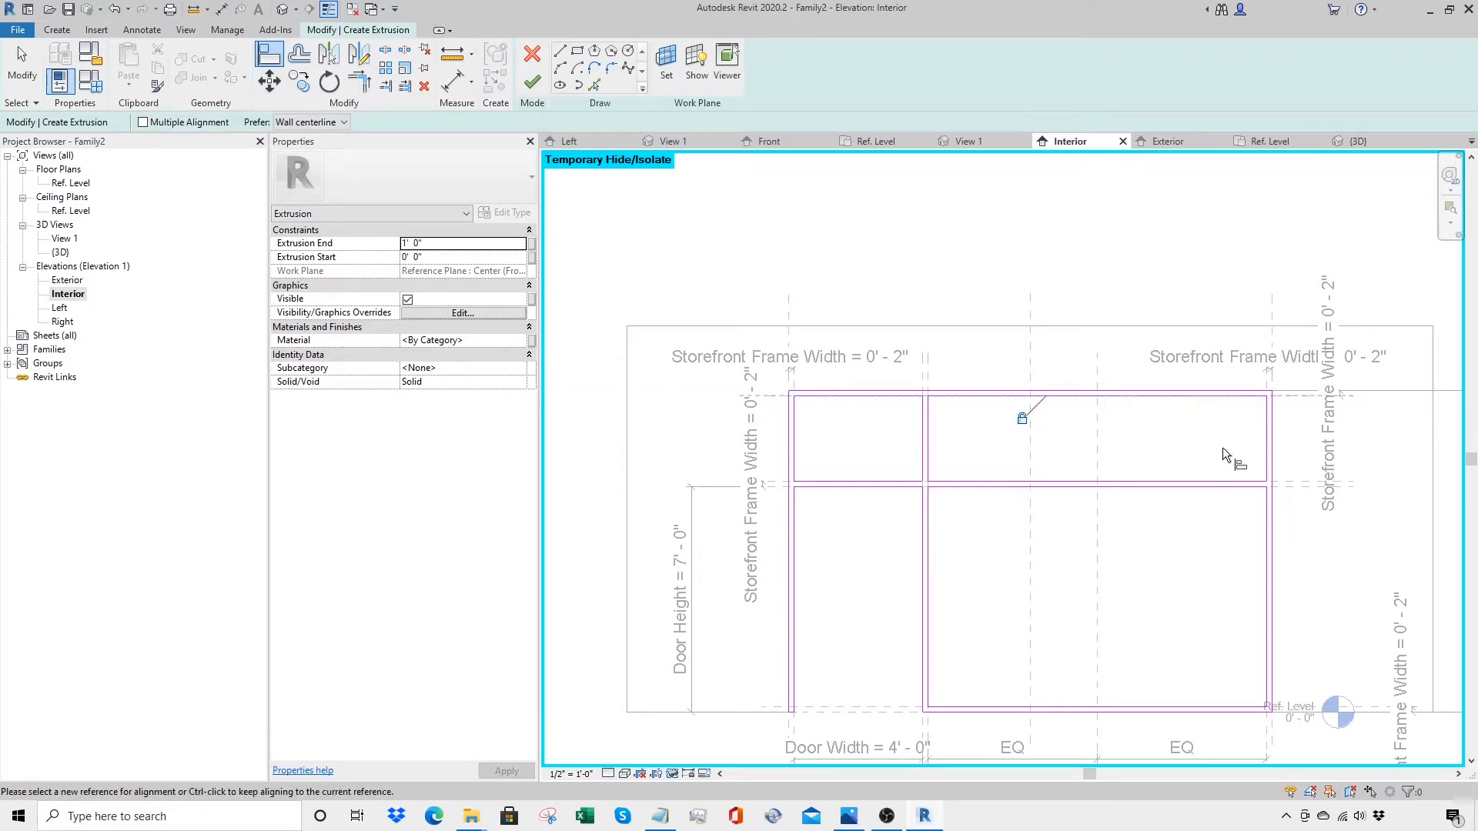
{"action": "left_click", "coordinate": [1294, 477]}
{"action": "left_click", "coordinate": [1216, 482]}
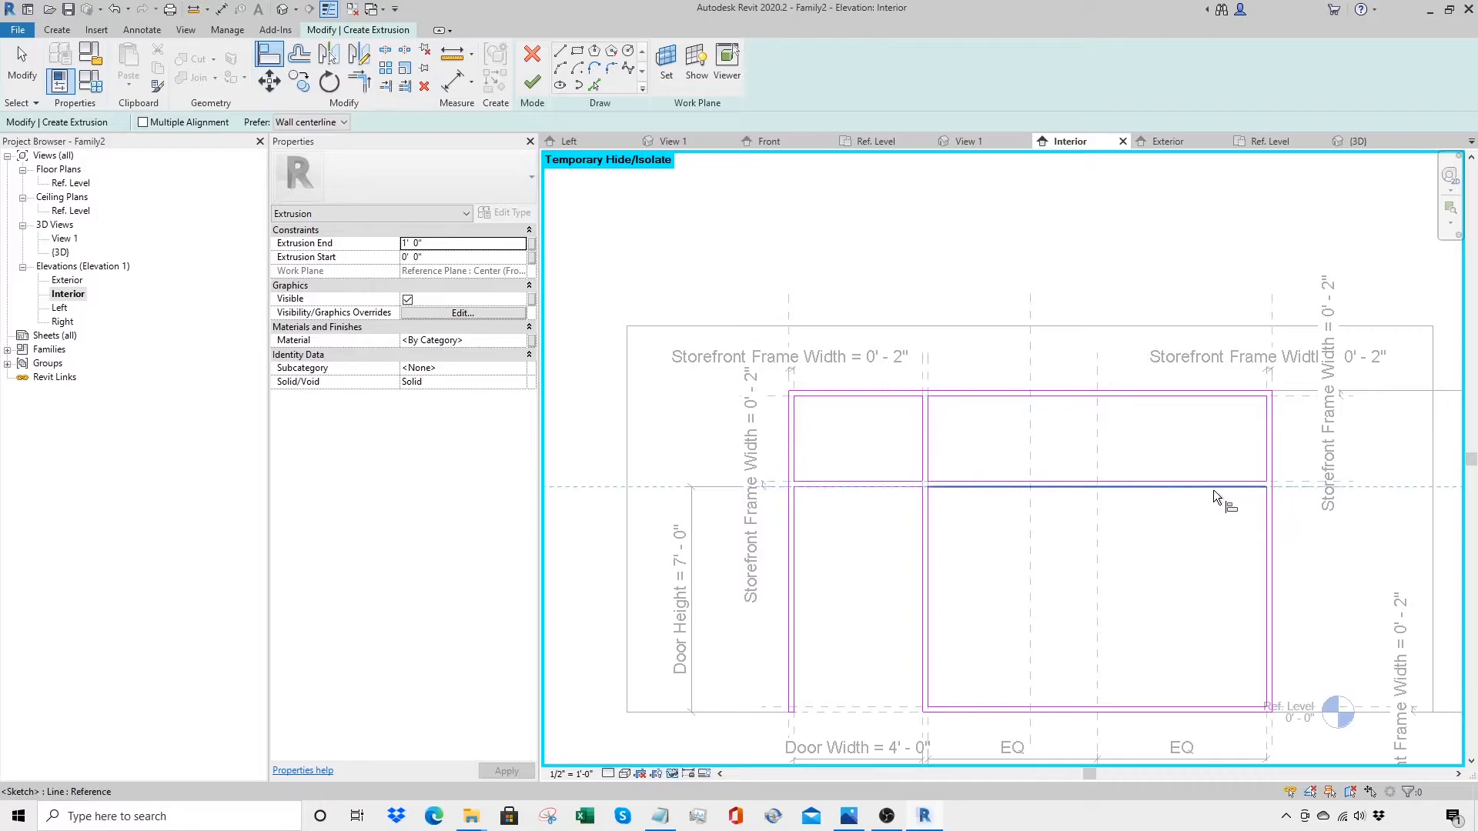
Step: Align both vertical mullion lines below the transom, between the door opening and the window bay, with their matching reference planes
{"action": "left_click", "coordinate": [930, 395]}
{"action": "left_click", "coordinate": [927, 501]}
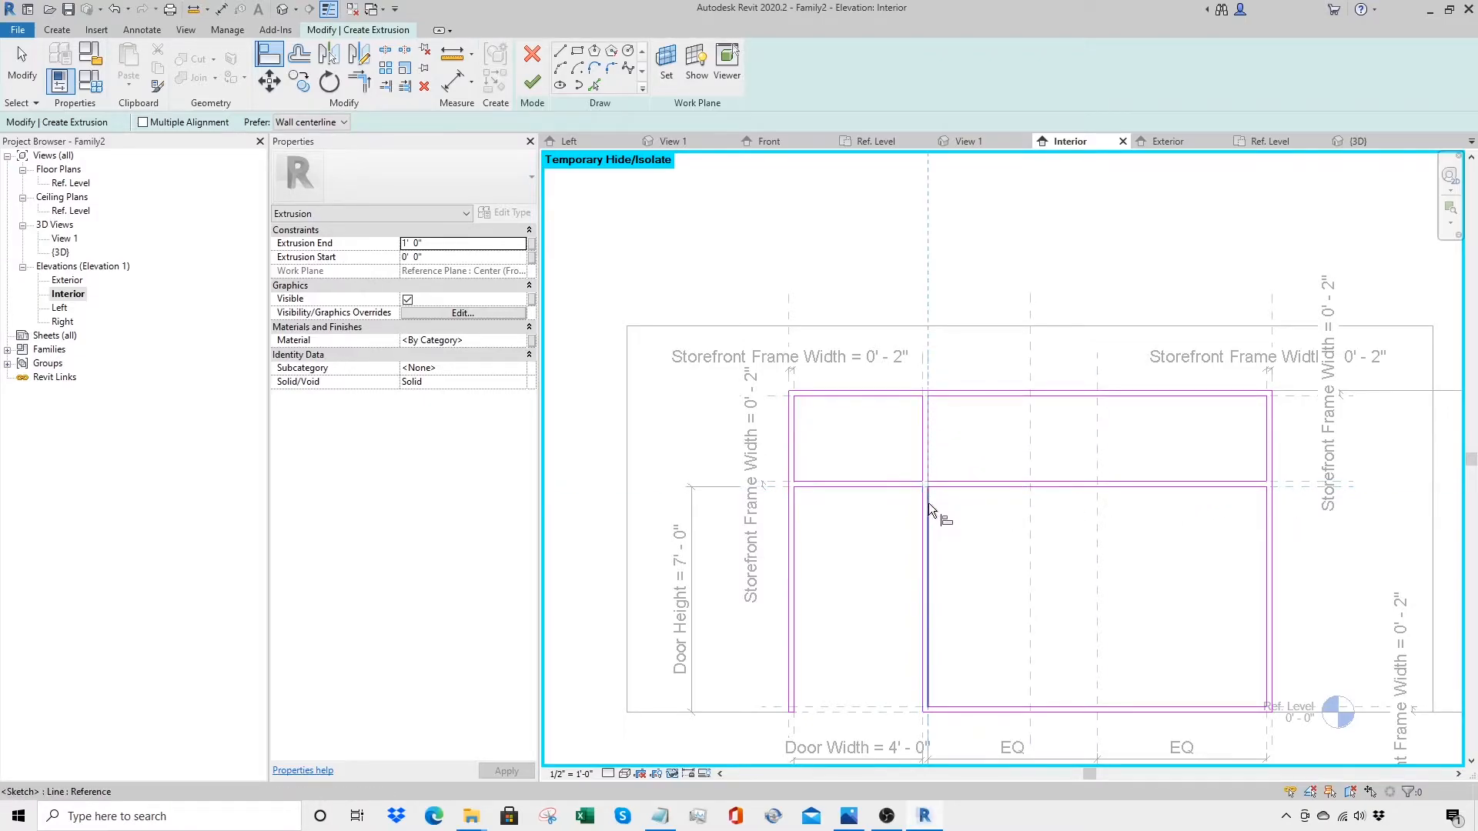
{"action": "left_click", "coordinate": [918, 378]}
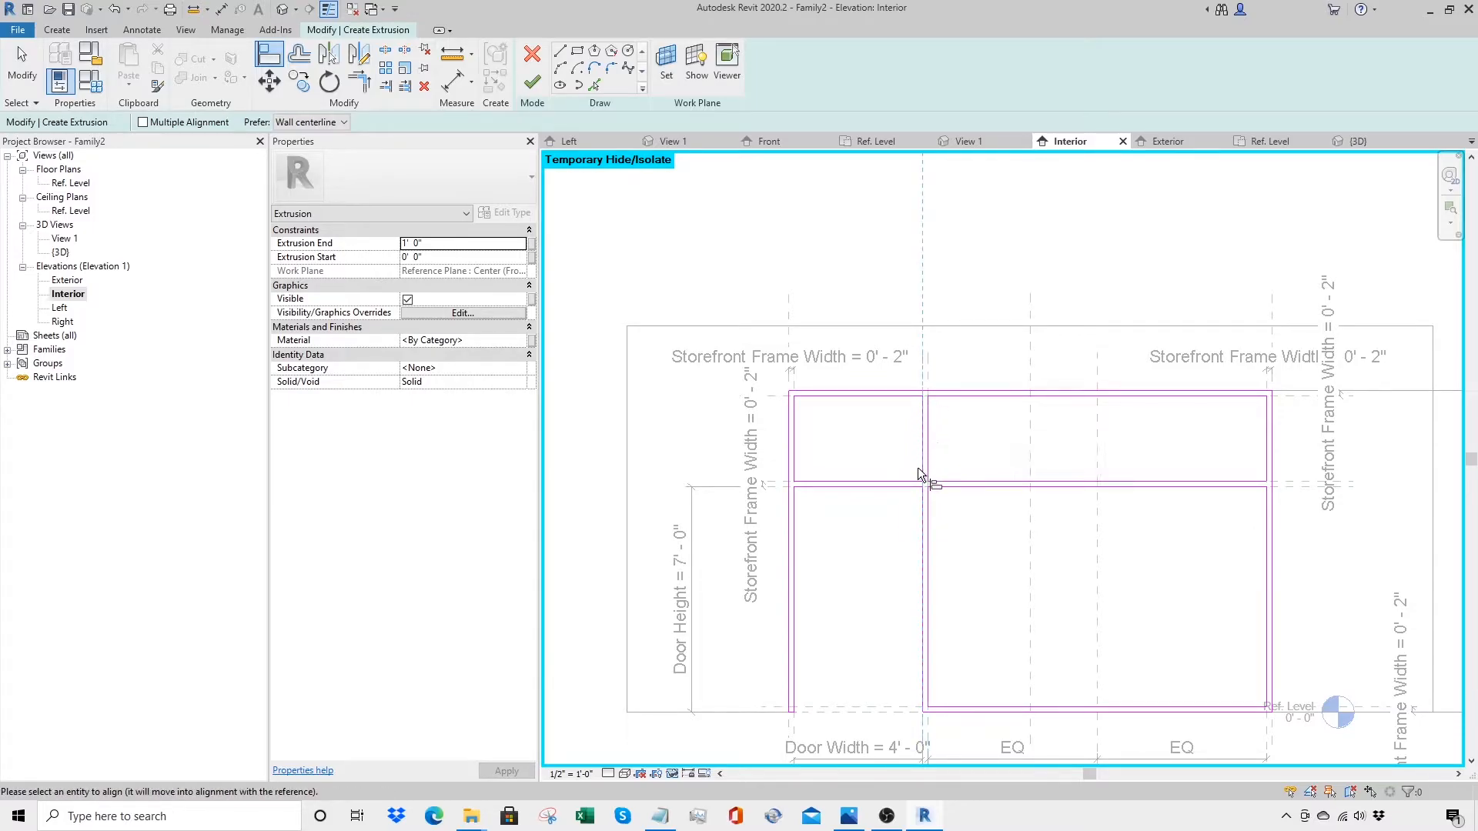
{"action": "left_click", "coordinate": [921, 497]}
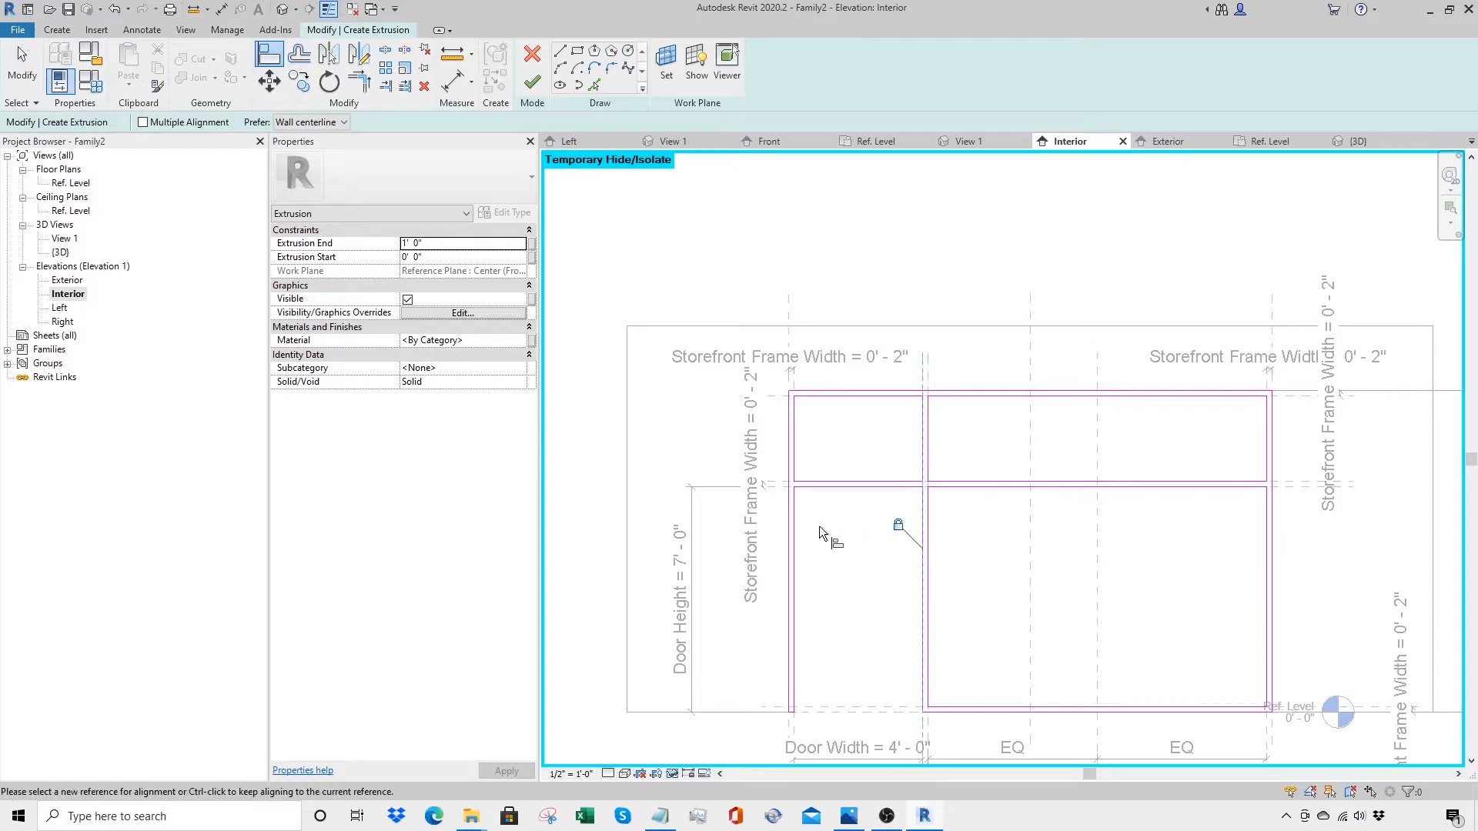
Step: Align the door opening's left jamb inner line below the transom with its reference plane and finish the frame extrusion
{"action": "left_click", "coordinate": [796, 375]}
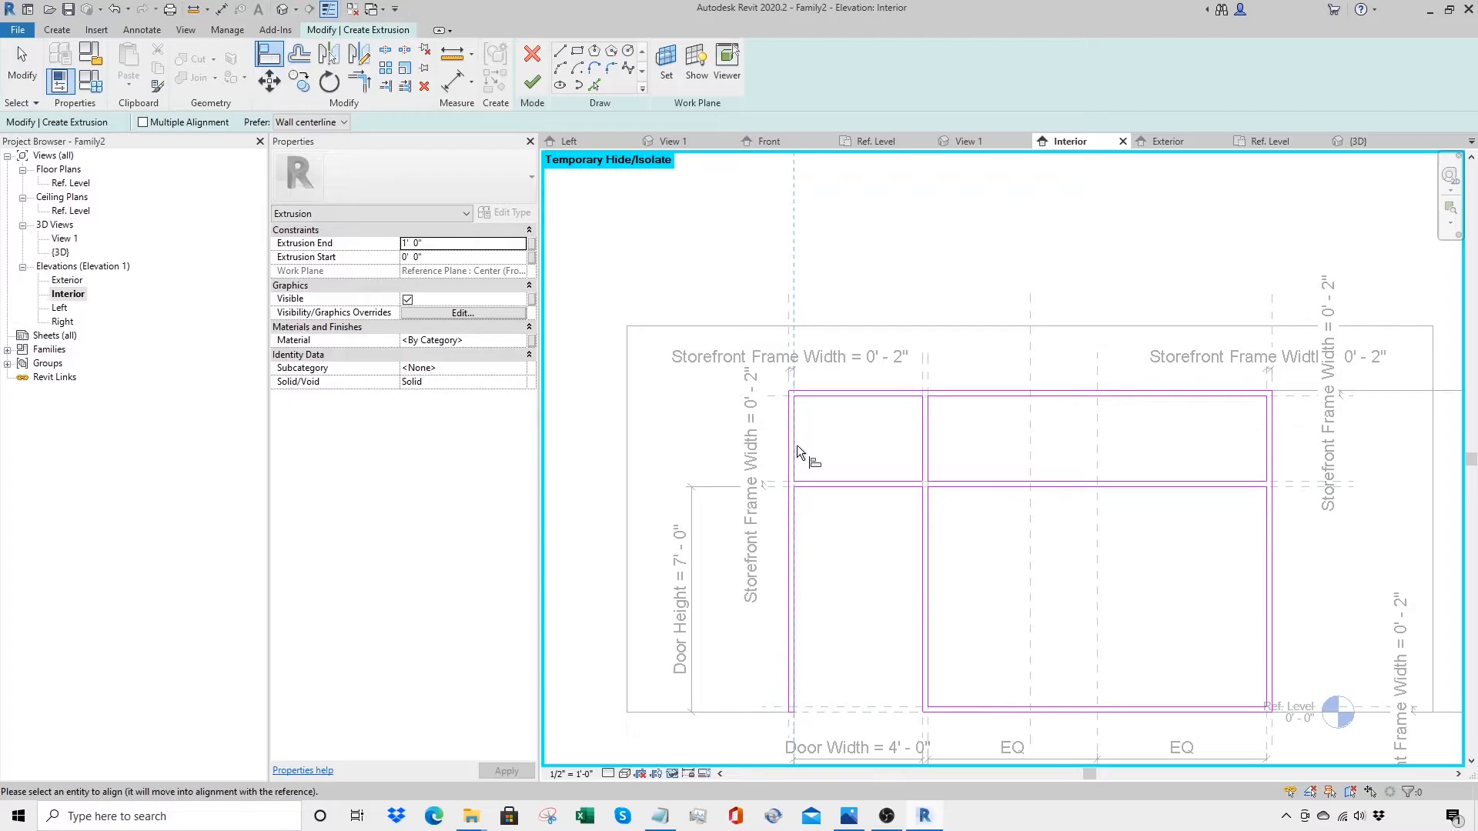
{"action": "left_click", "coordinate": [796, 509]}
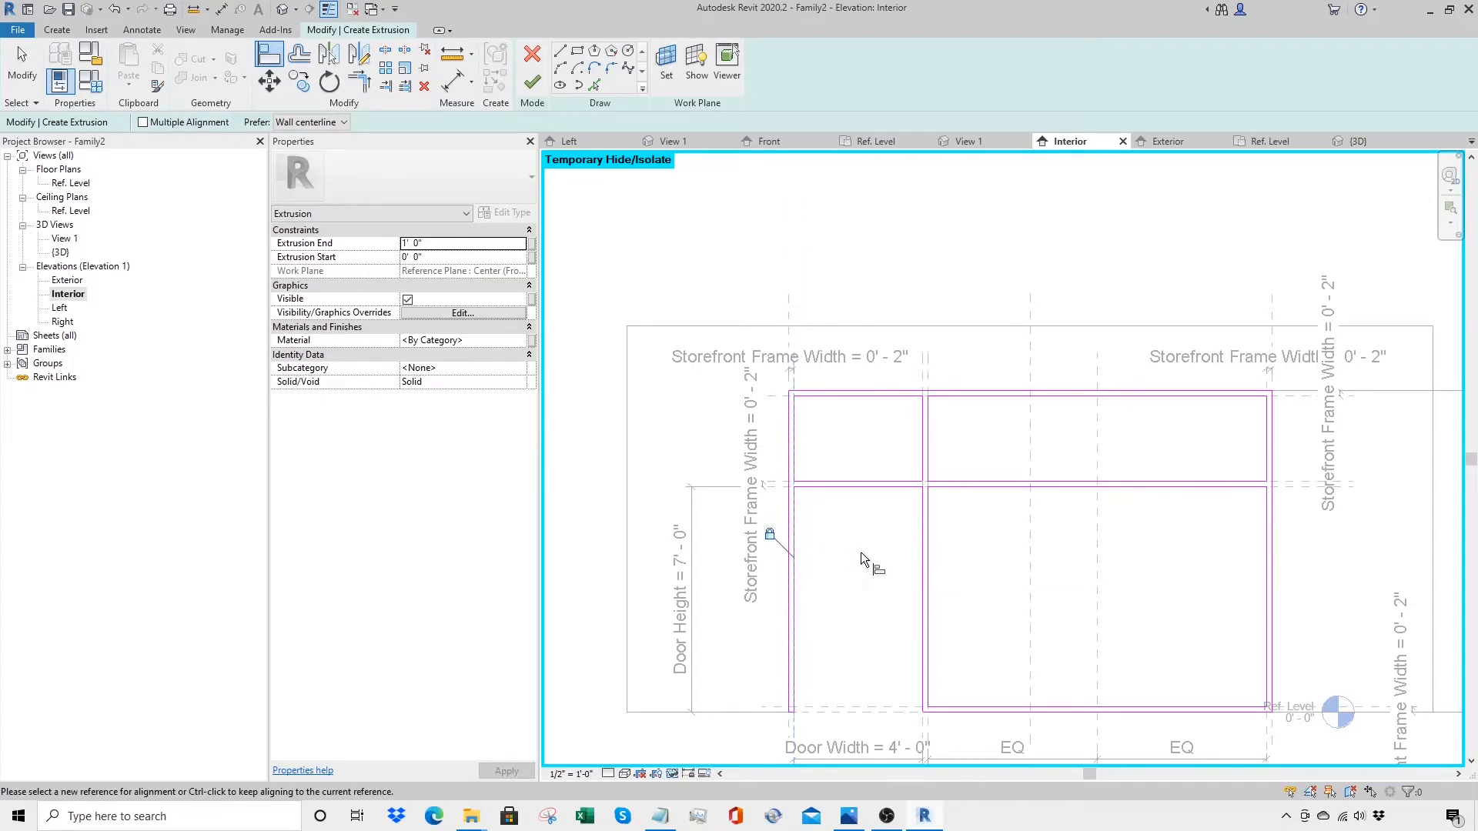
{"action": "left_click", "coordinate": [533, 81]}
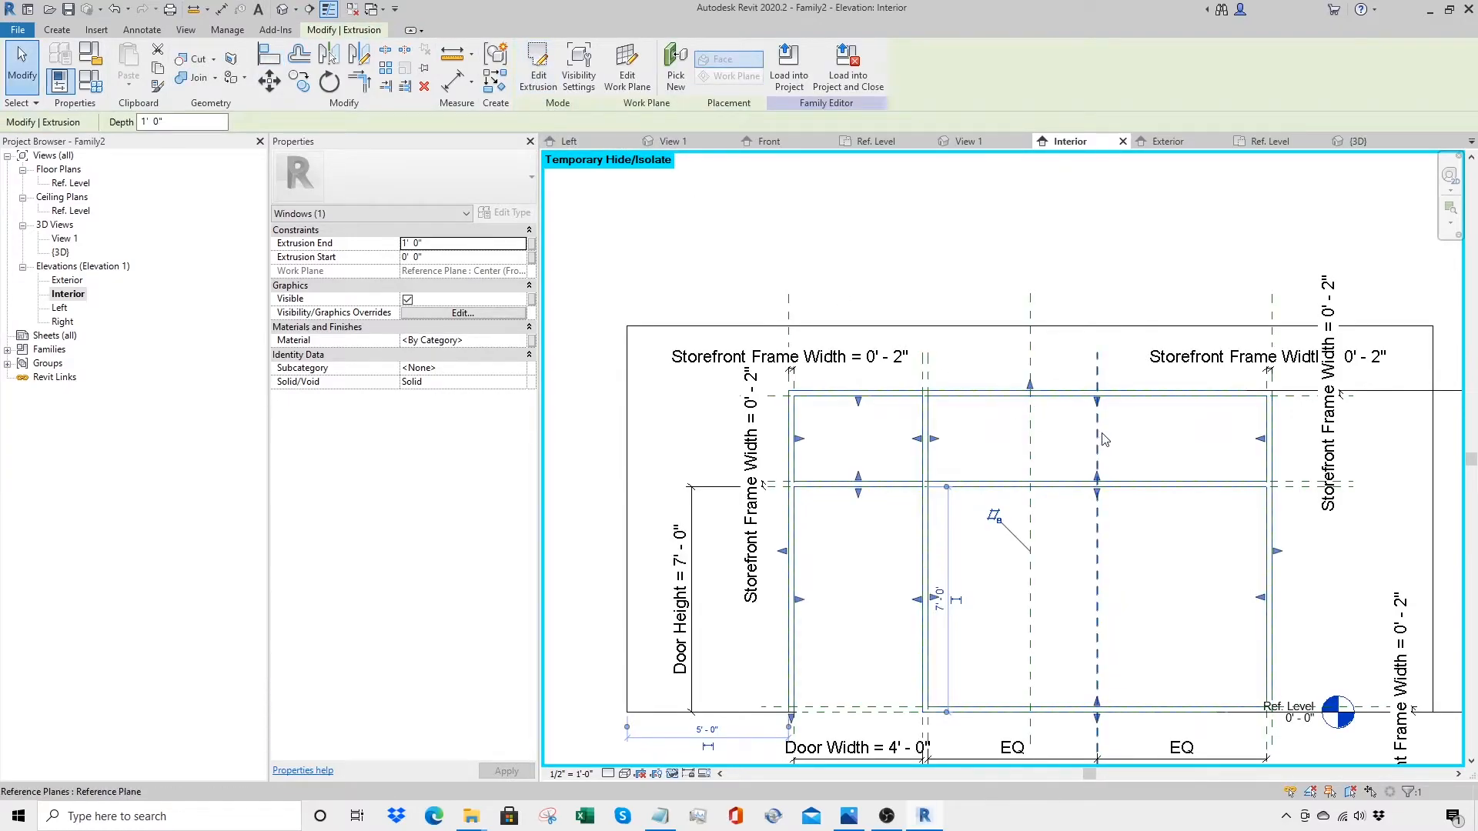
Step: Start a new extrusion and pick sketch lines offset 1" to each side of the window bay's central vertical reference plane
{"action": "middle_click_drag", "start_coordinate": [1147, 443], "coordinate": [1006, 397]}
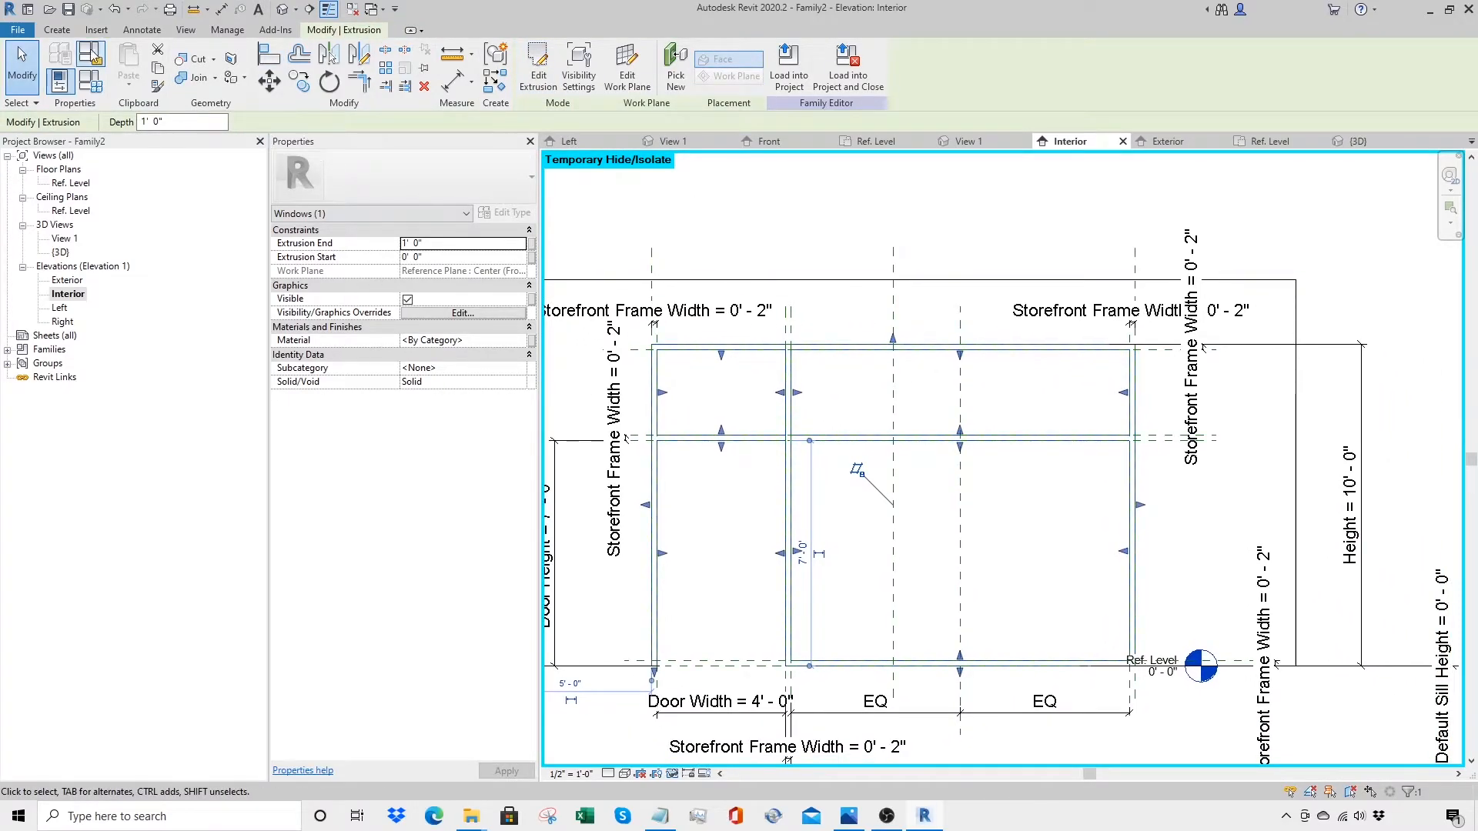
{"action": "left_click", "coordinate": [61, 32]}
{"action": "left_click", "coordinate": [133, 69]}
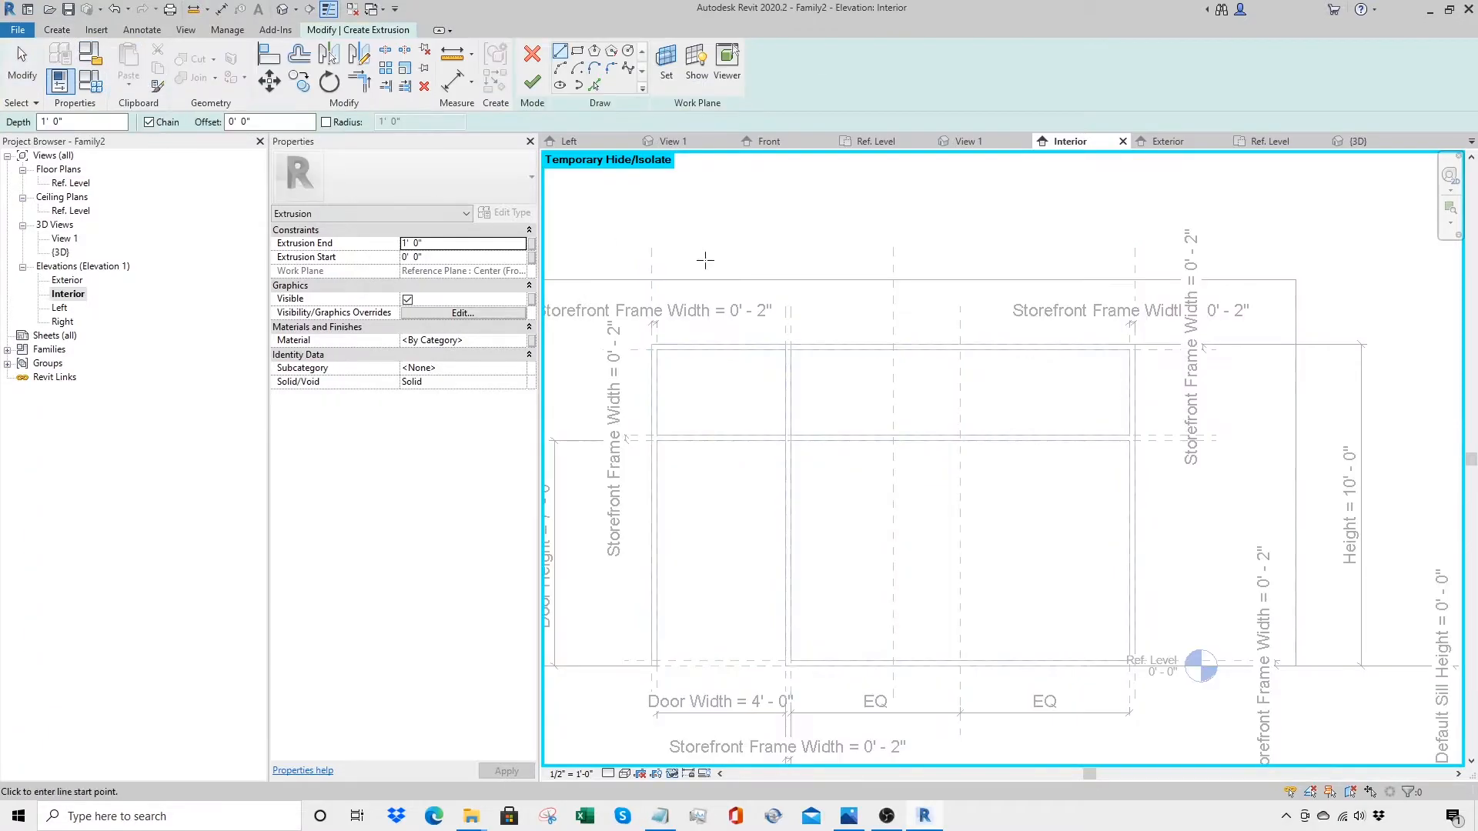
{"action": "left_click", "coordinate": [597, 86]}
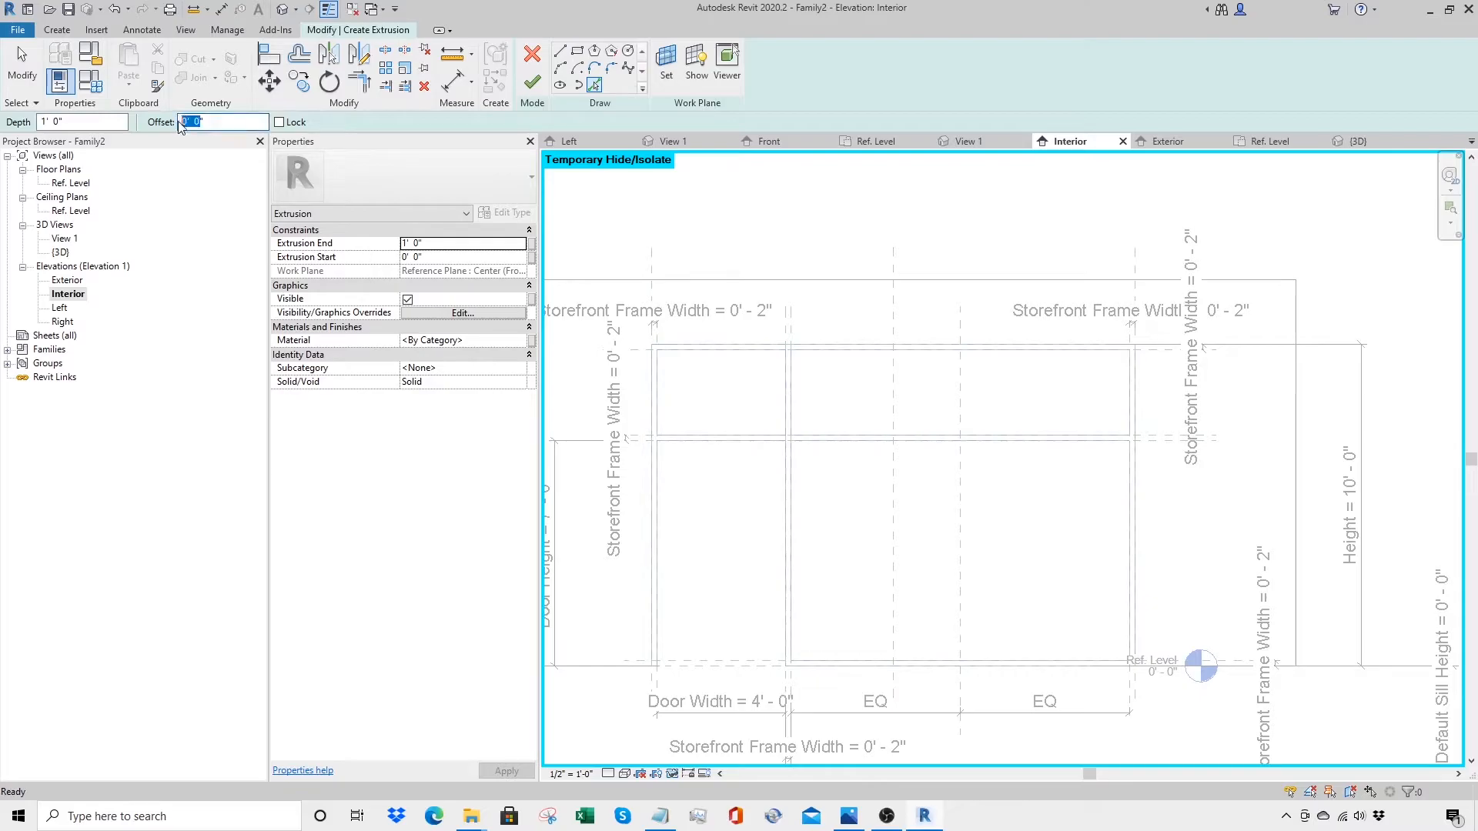
{"action": "key", "text": "Return"}
{"action": "left_click", "coordinate": [959, 415]}
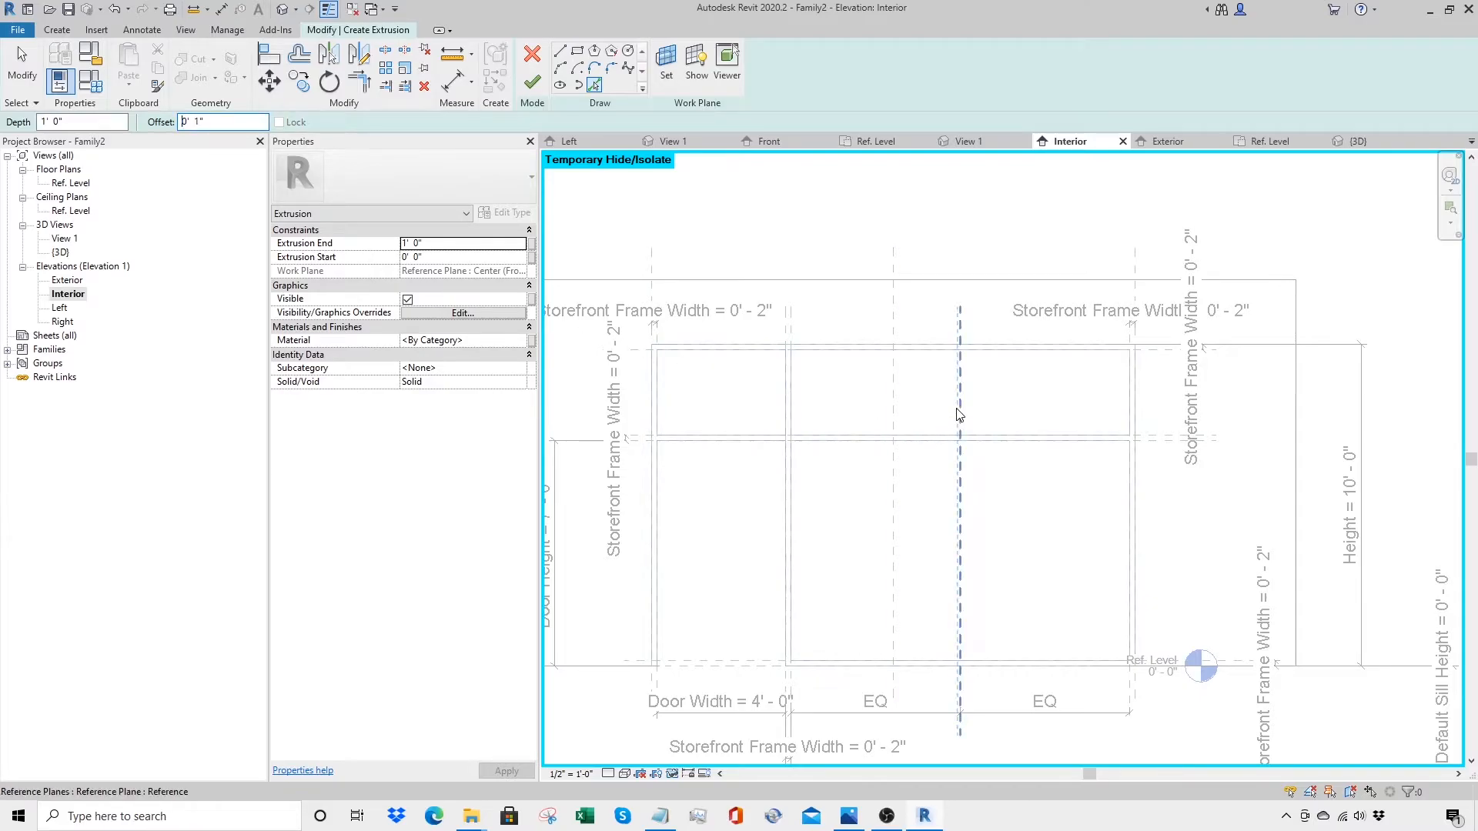
{"action": "left_click", "coordinate": [964, 414]}
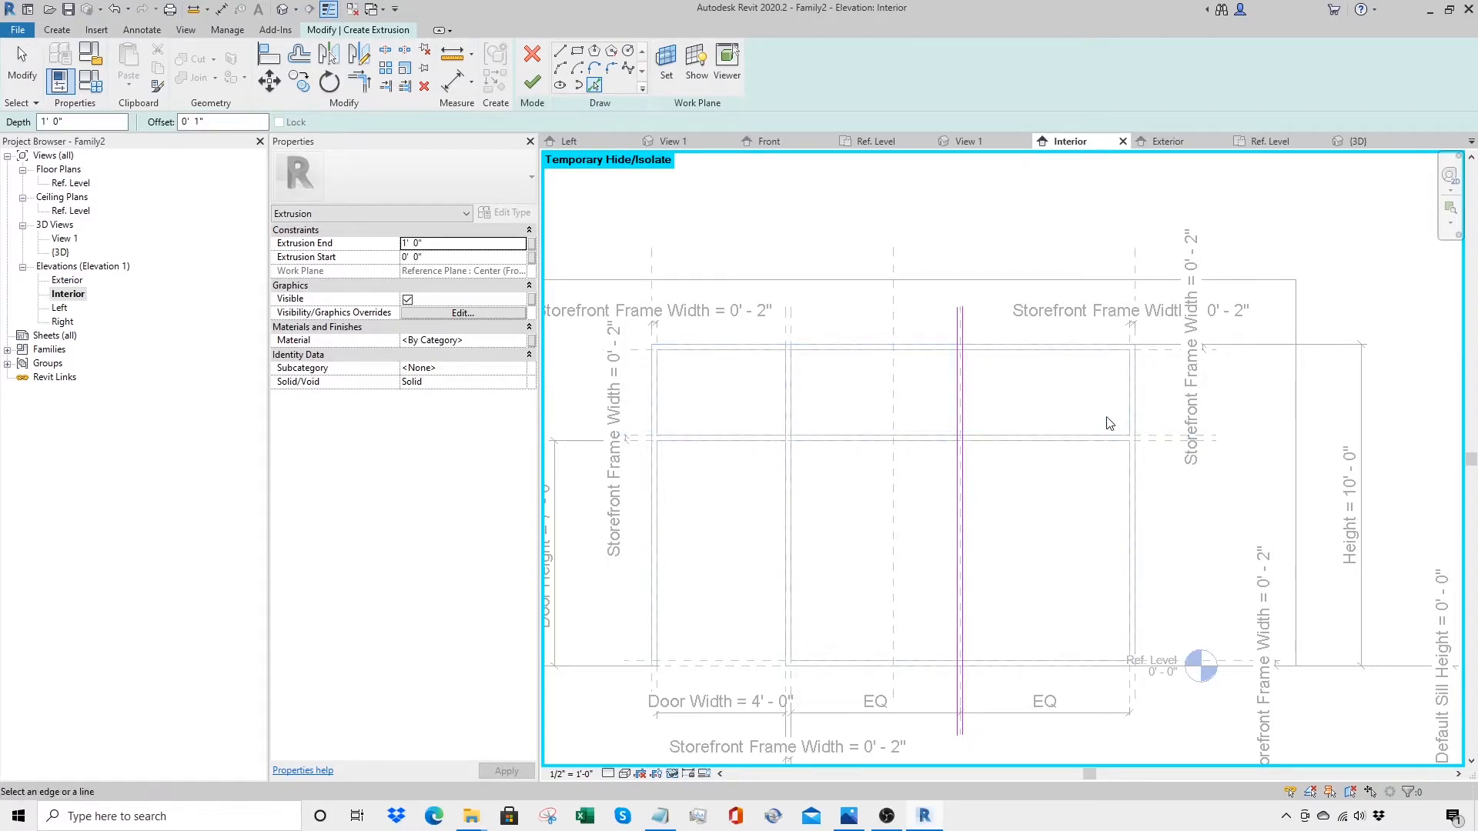
Step: Reset the pick offset to 0, then pick a sketch line along the transom reference plane at door height and lock it
{"action": "left_click", "coordinate": [177, 122]}
{"action": "type", "text": "0"}
{"action": "left_click", "coordinate": [1174, 436]}
{"action": "left_click", "coordinate": [895, 461]}
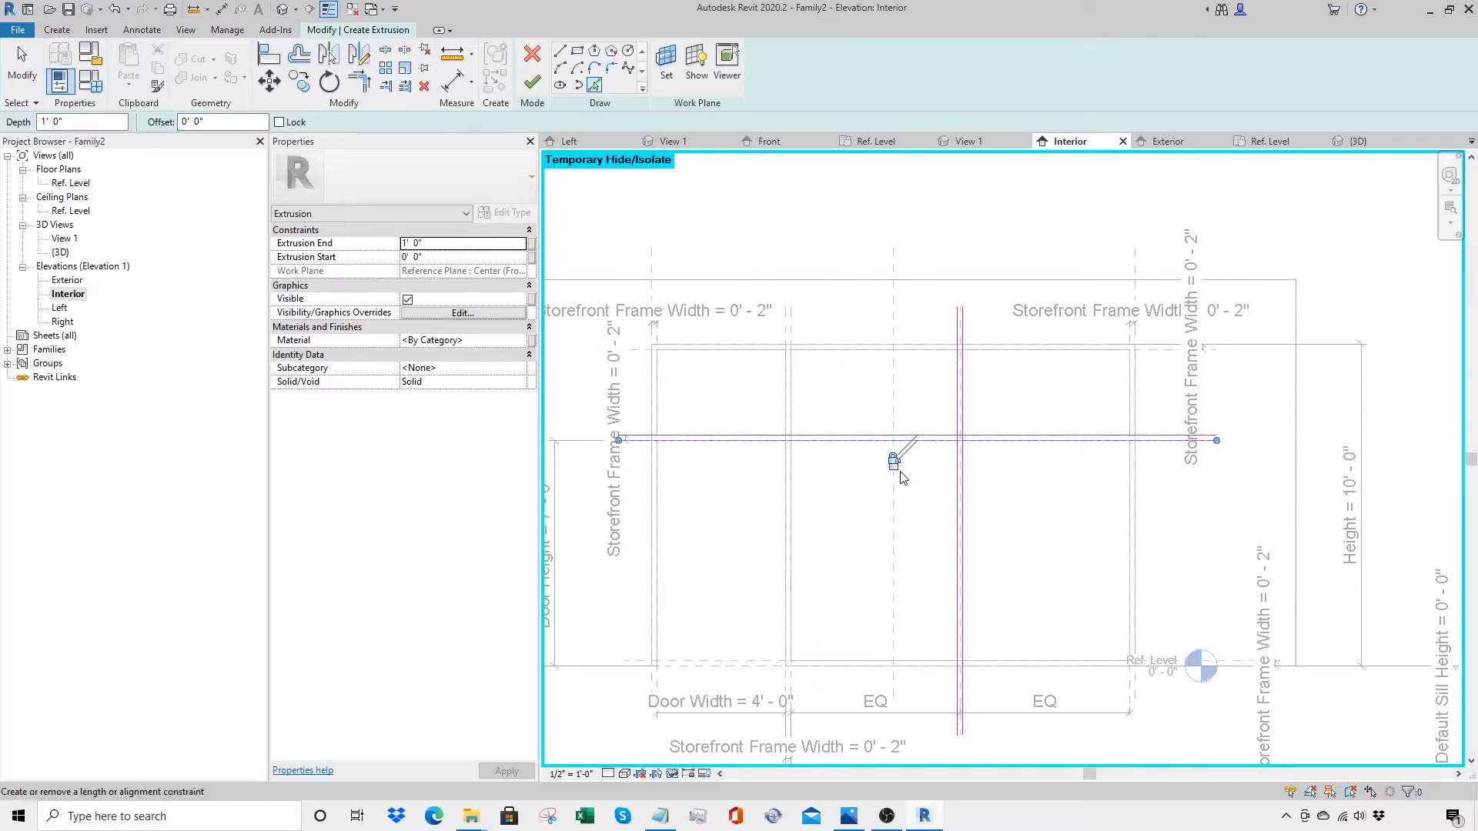
Step: Pick sketch lines along the sill frame's upper edge and the head frame's lower edge, locking them in place
{"action": "left_click", "coordinate": [1159, 661]}
{"action": "left_click", "coordinate": [923, 685]}
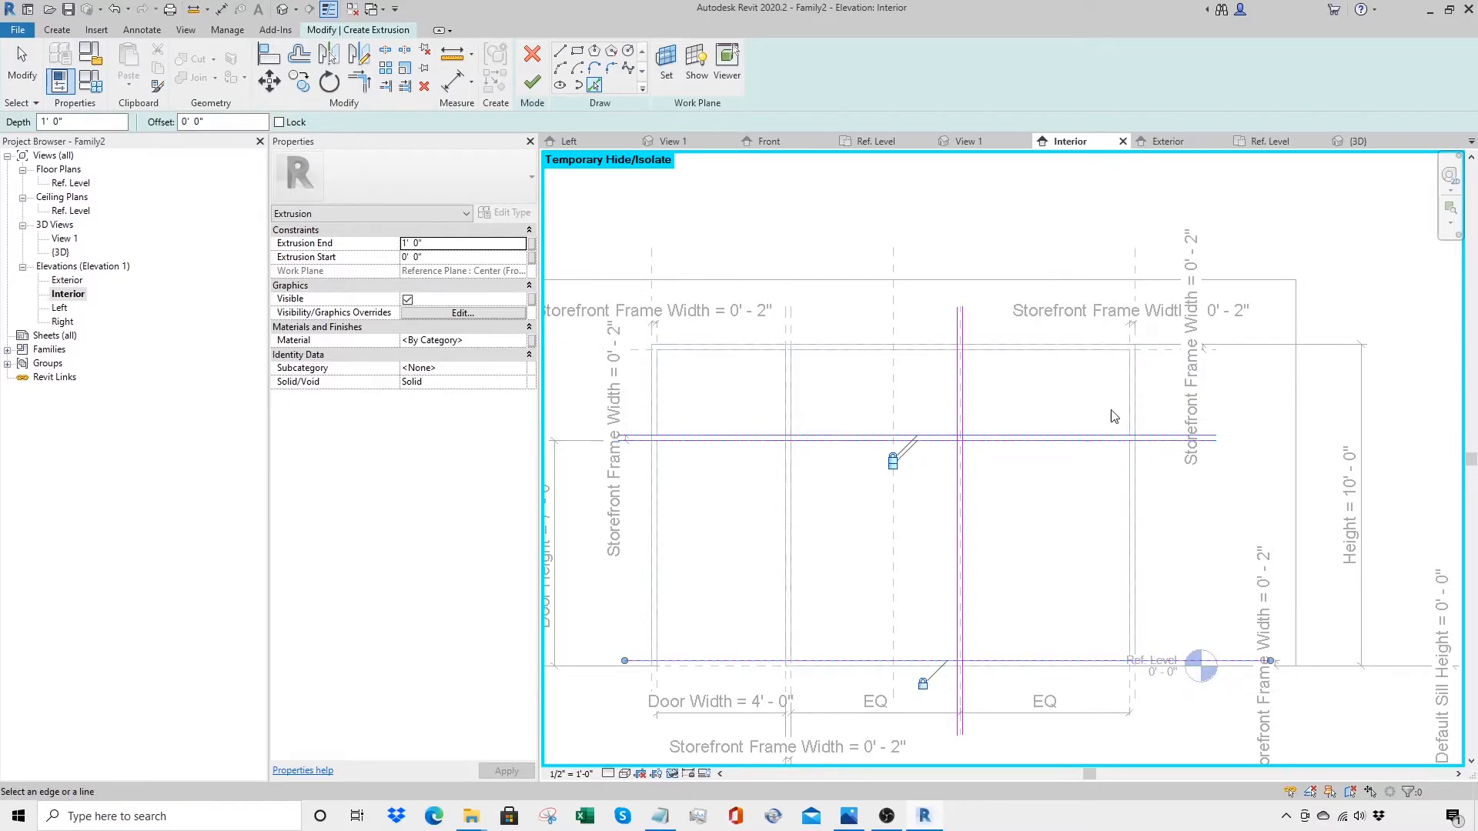
{"action": "left_click", "coordinate": [1152, 353]}
Step: Split both vertical mullion sketch lines between the two horizontal lines at the door-height transom
{"action": "key", "text": "z"}
{"action": "key", "text": "r"}
{"action": "left_click_drag", "start_coordinate": [952, 462], "coordinate": [1038, 316]}
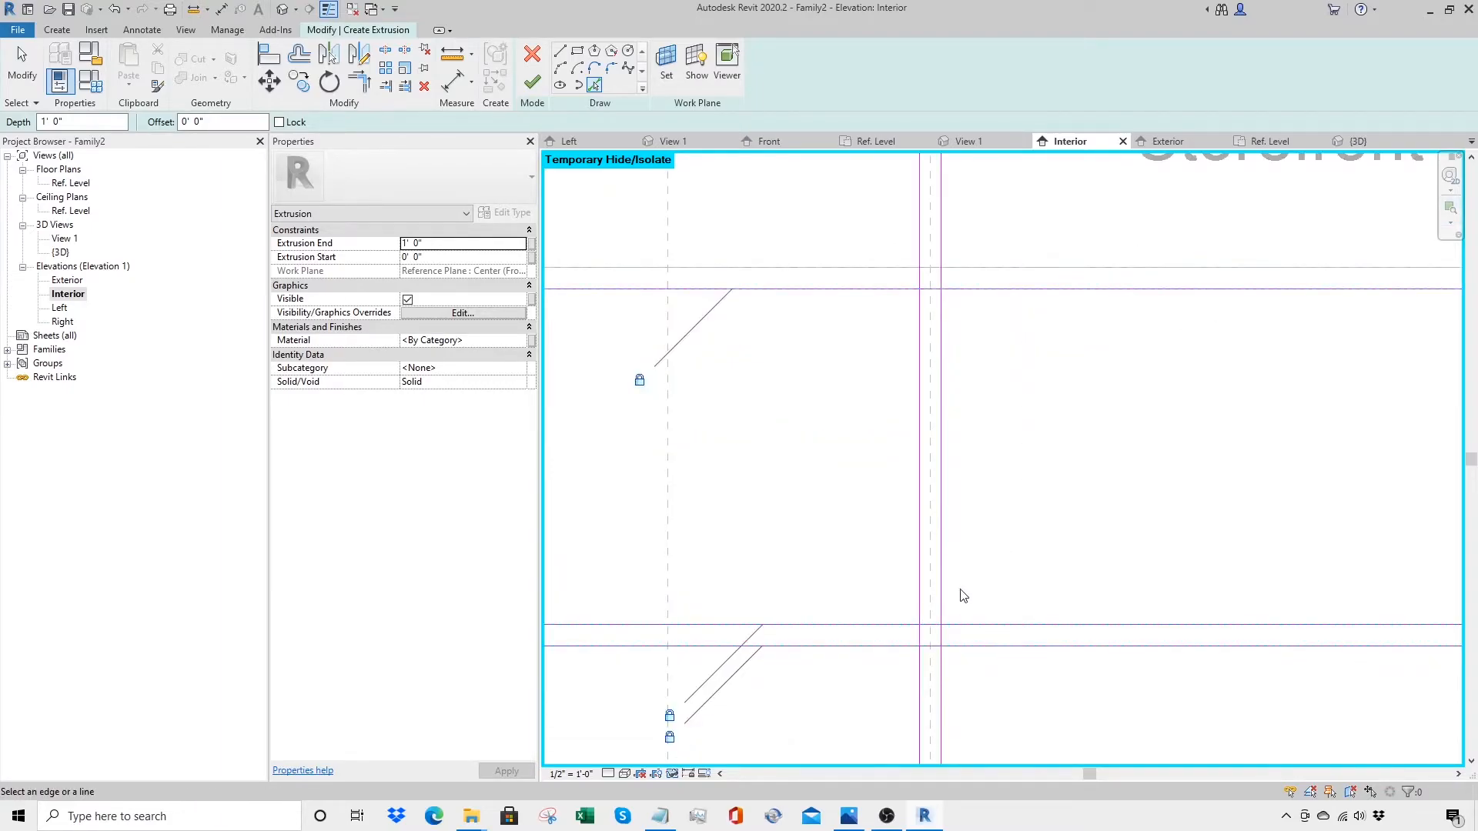
{"action": "key", "text": "s"}
{"action": "key", "text": "l"}
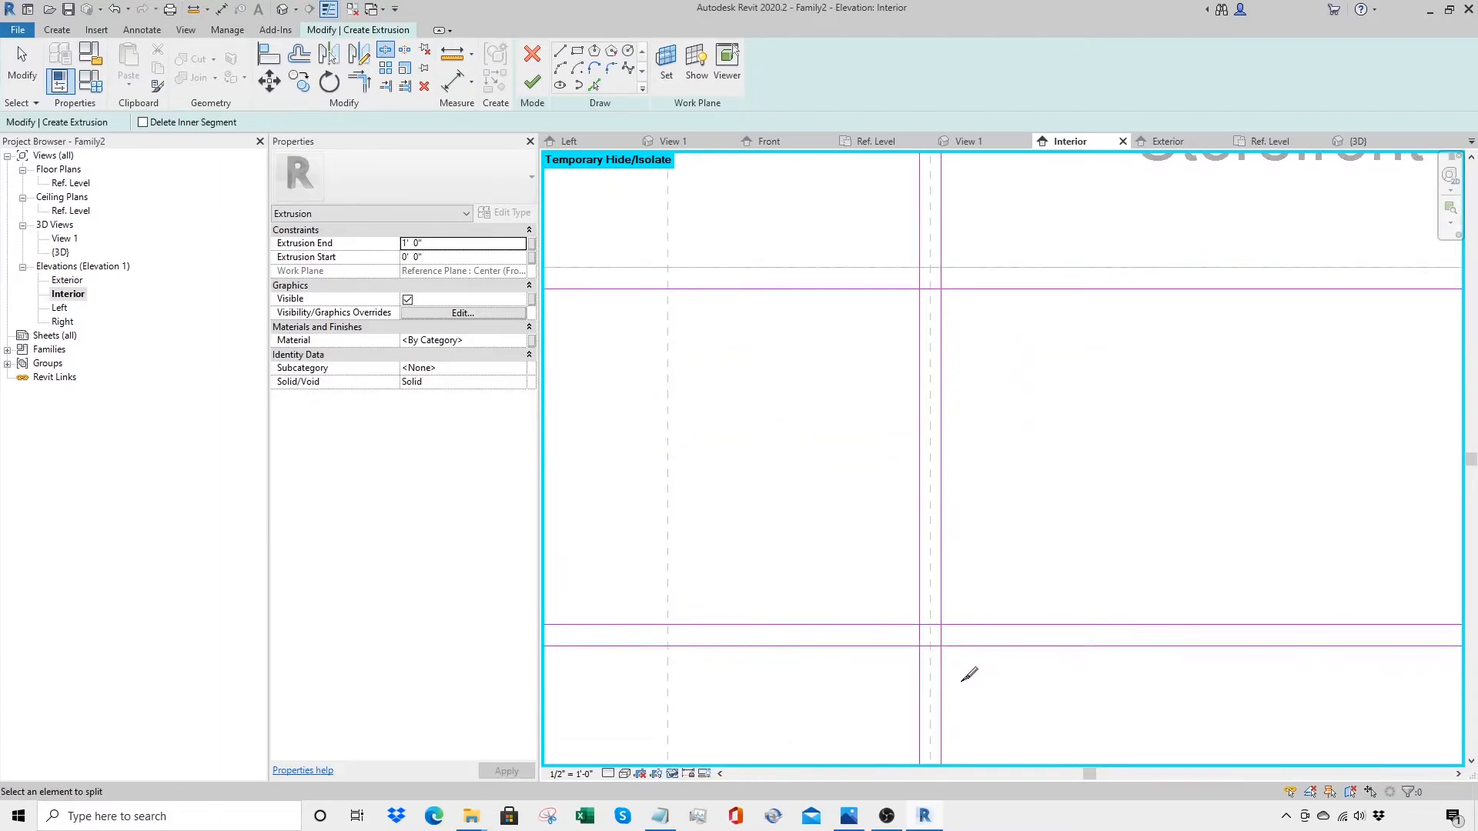
{"action": "left_click", "coordinate": [942, 636]}
{"action": "left_click", "coordinate": [922, 636]}
{"action": "key", "text": "Escape"}
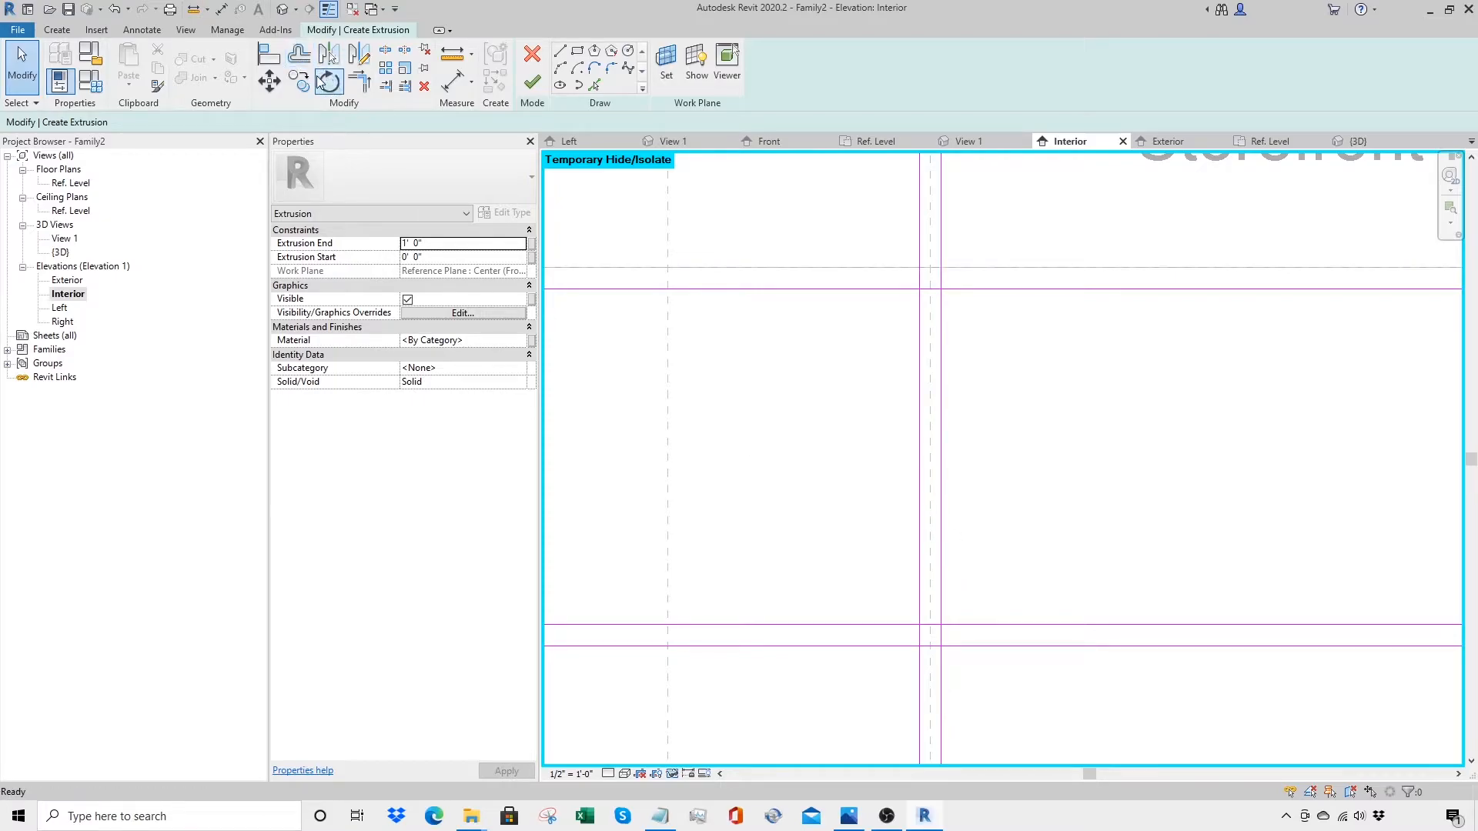
Step: Trim the mullion sketch lines to corners between the head frame and the transom's upper edge
{"action": "left_click", "coordinate": [359, 80]}
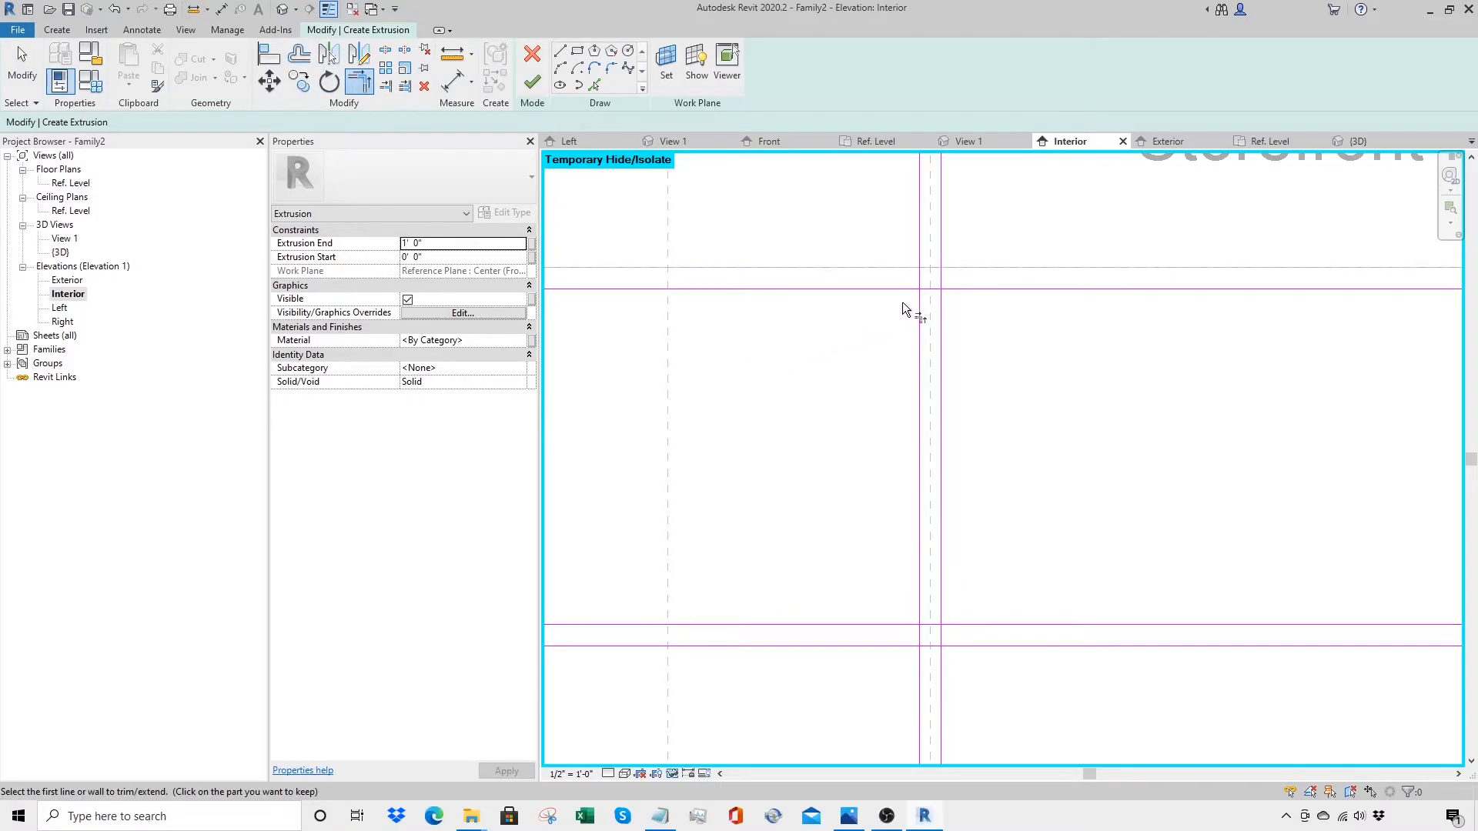
{"action": "left_click", "coordinate": [940, 307]}
{"action": "left_click", "coordinate": [929, 290]}
{"action": "left_click", "coordinate": [930, 292]}
{"action": "left_click", "coordinate": [921, 338]}
{"action": "left_click", "coordinate": [920, 597]}
{"action": "left_click", "coordinate": [933, 625]}
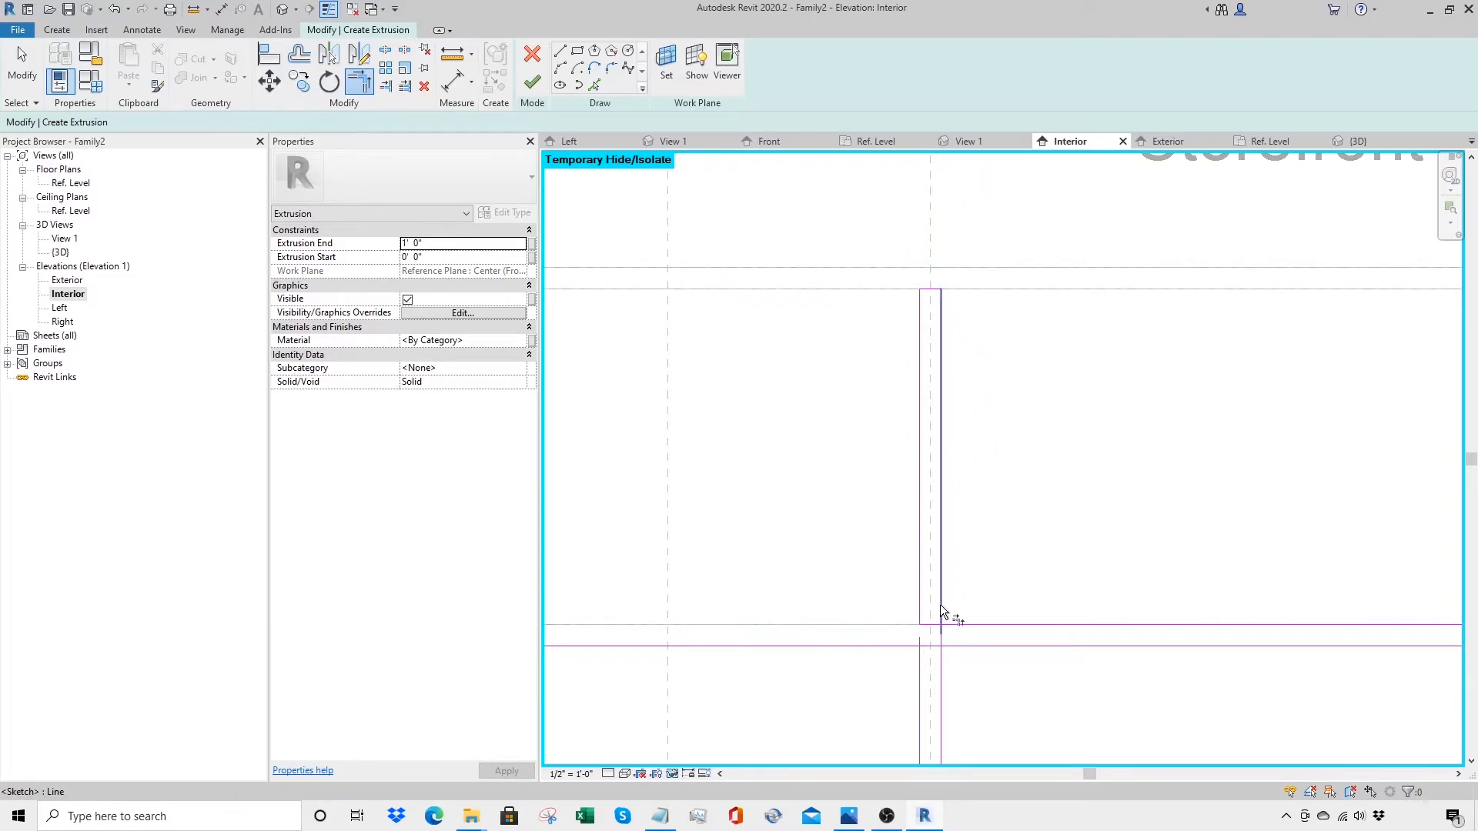
Step: Trim the remaining mullion sketch lines into a closed rectangle between the transom's lower edge and the sill frame
{"action": "left_click", "coordinate": [937, 662]}
{"action": "left_click", "coordinate": [927, 647]}
{"action": "left_click", "coordinate": [923, 658]}
{"action": "left_click", "coordinate": [932, 647]}
{"action": "scroll", "coordinate": [982, 654], "scroll_direction": "down", "scroll_amount": 2}
{"action": "middle_click_drag", "start_coordinate": [983, 654], "coordinate": [880, 205]}
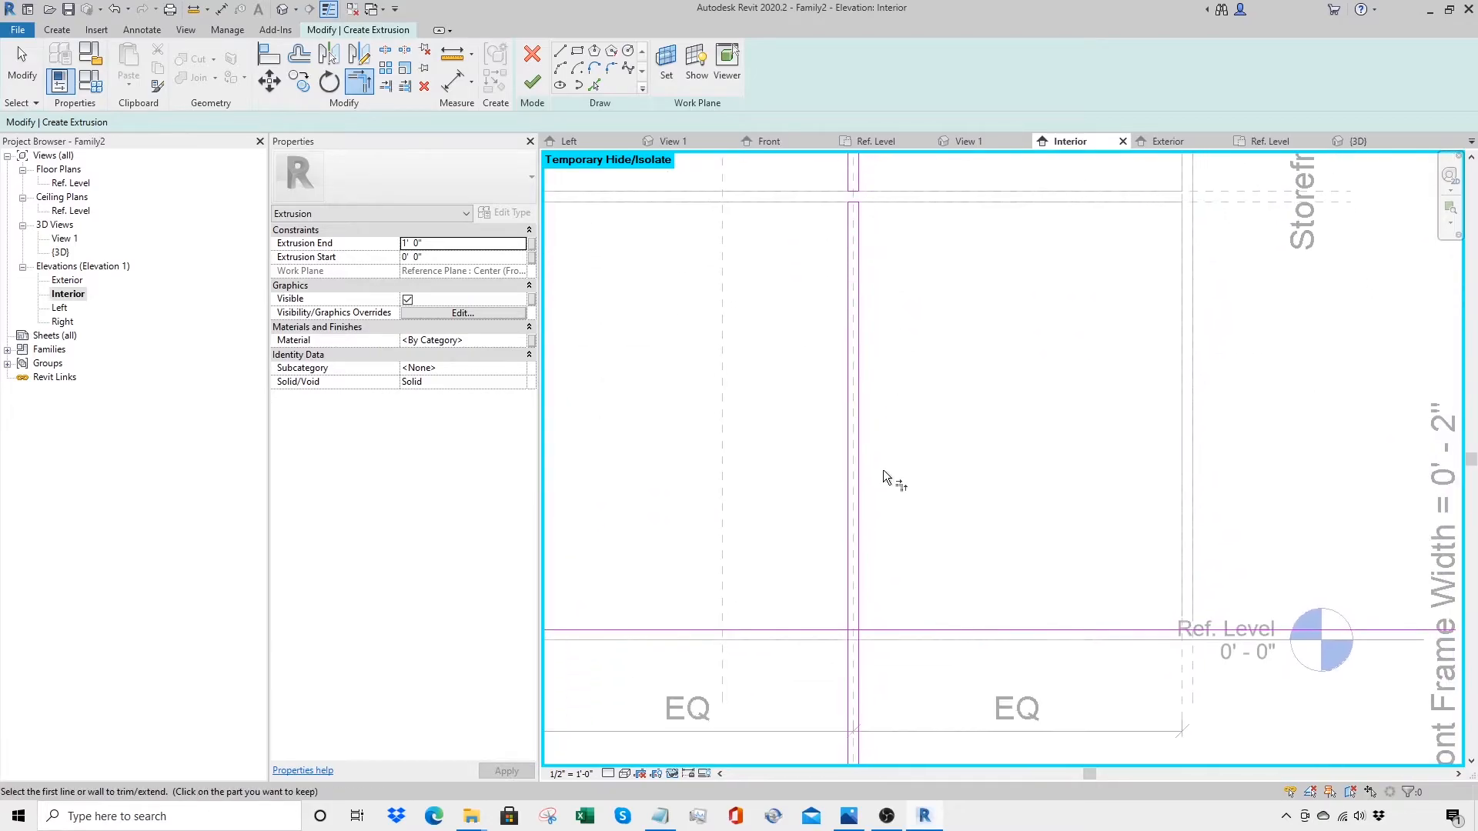
{"action": "left_click", "coordinate": [860, 613]}
{"action": "left_click", "coordinate": [855, 627]}
{"action": "scroll", "coordinate": [853, 625], "scroll_direction": "down", "scroll_amount": 2}
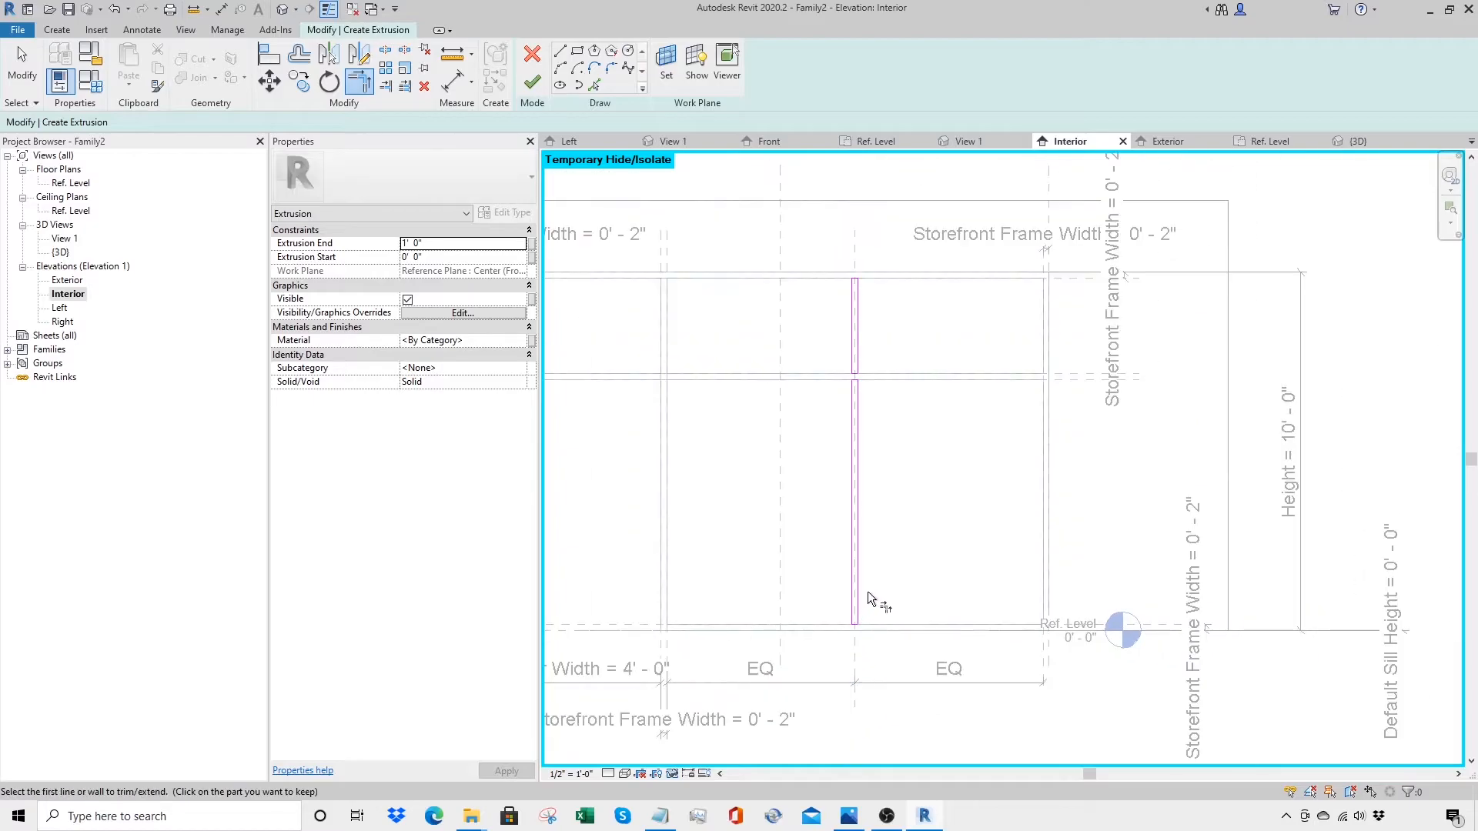
{"action": "middle_click_drag", "start_coordinate": [874, 600], "coordinate": [891, 640]}
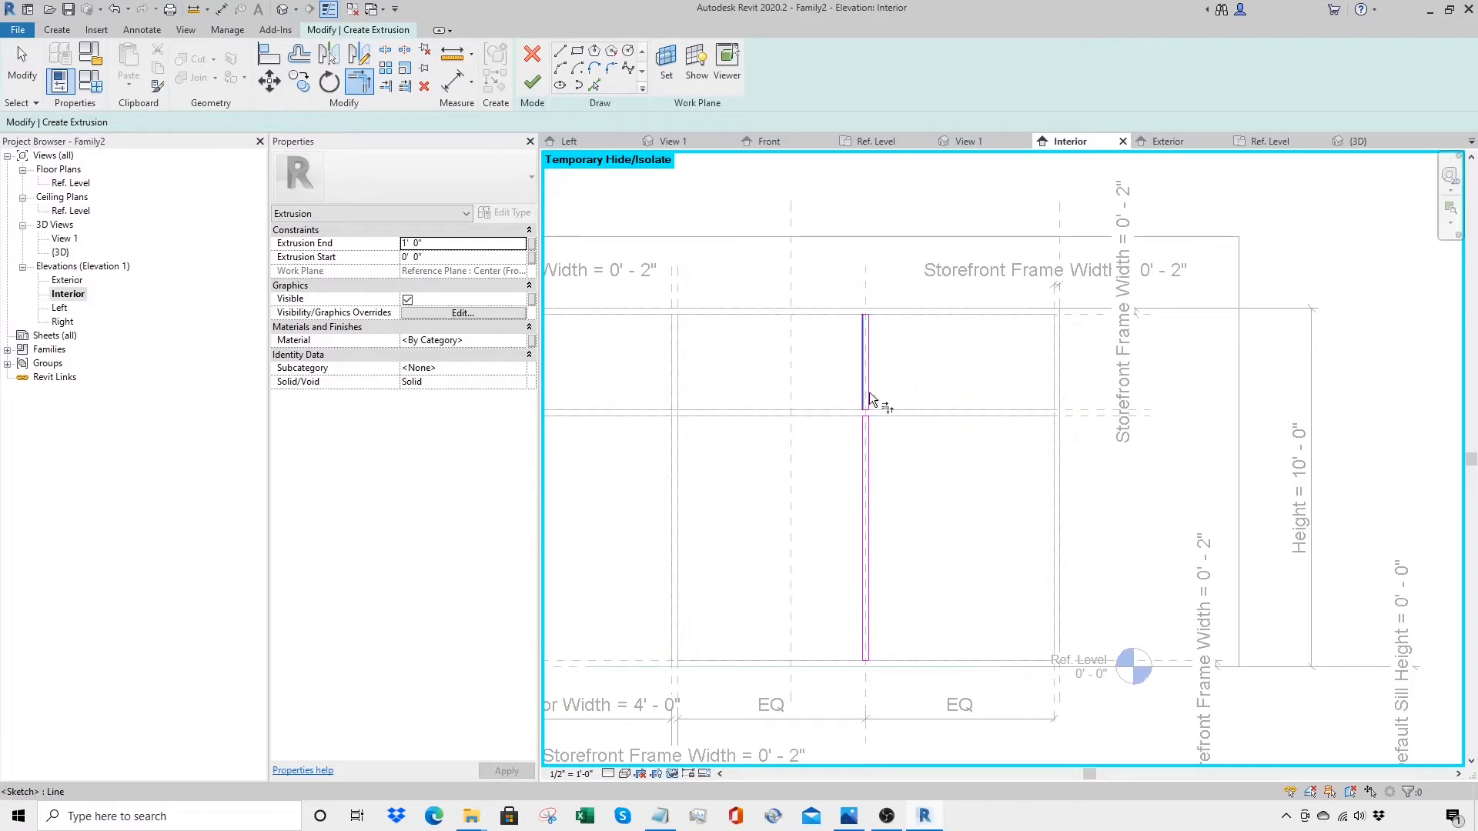
Step: Dimension the upper mullion rectangle's sides to the centre reference plane above the head frame and make the spacing equal
{"action": "key", "text": "z"}
{"action": "key", "text": "r"}
{"action": "left_click", "coordinate": [810, 470]}
{"action": "left_click", "coordinate": [976, 243]}
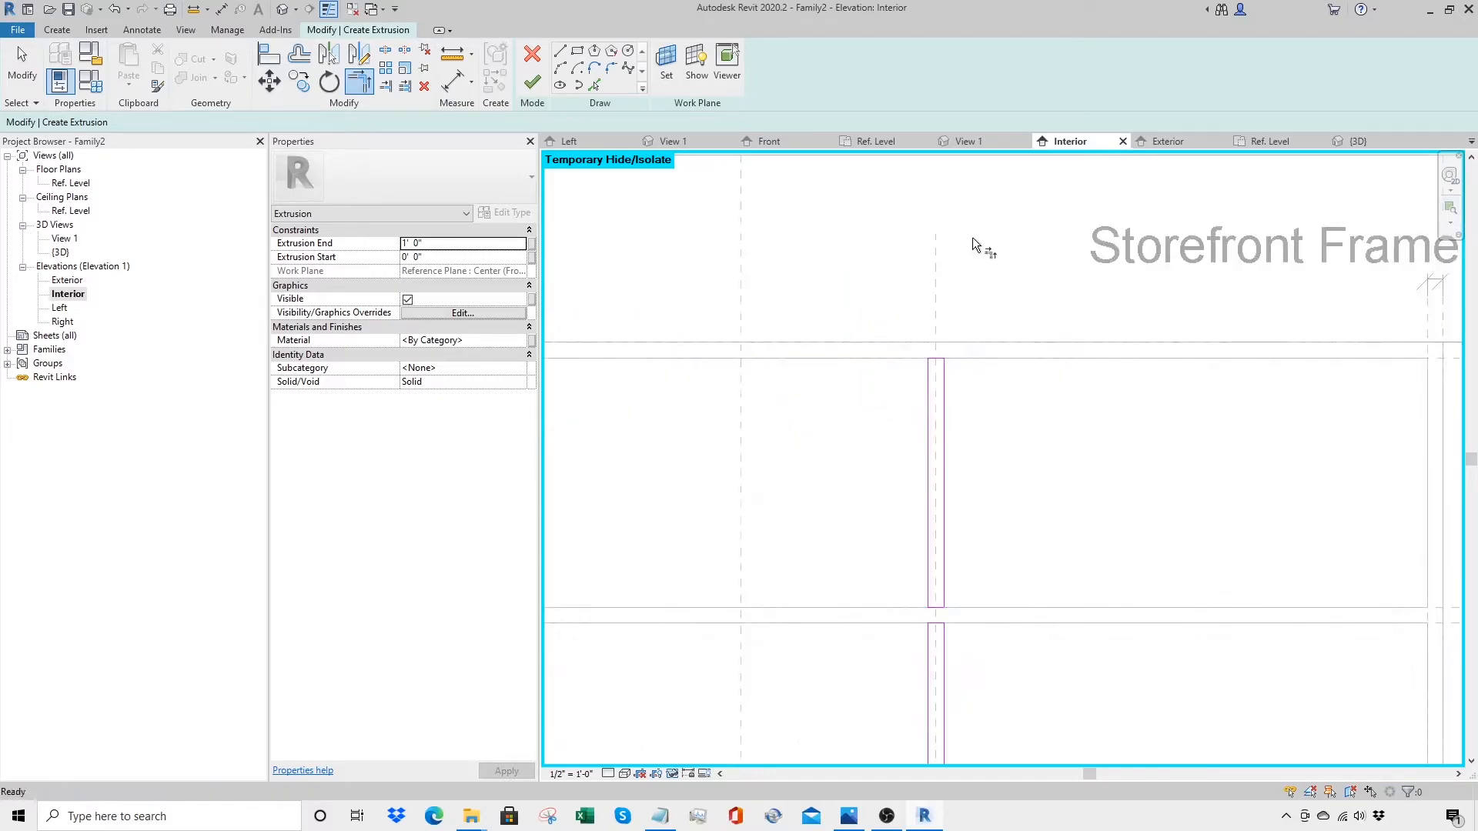
{"action": "key", "text": "Escape"}
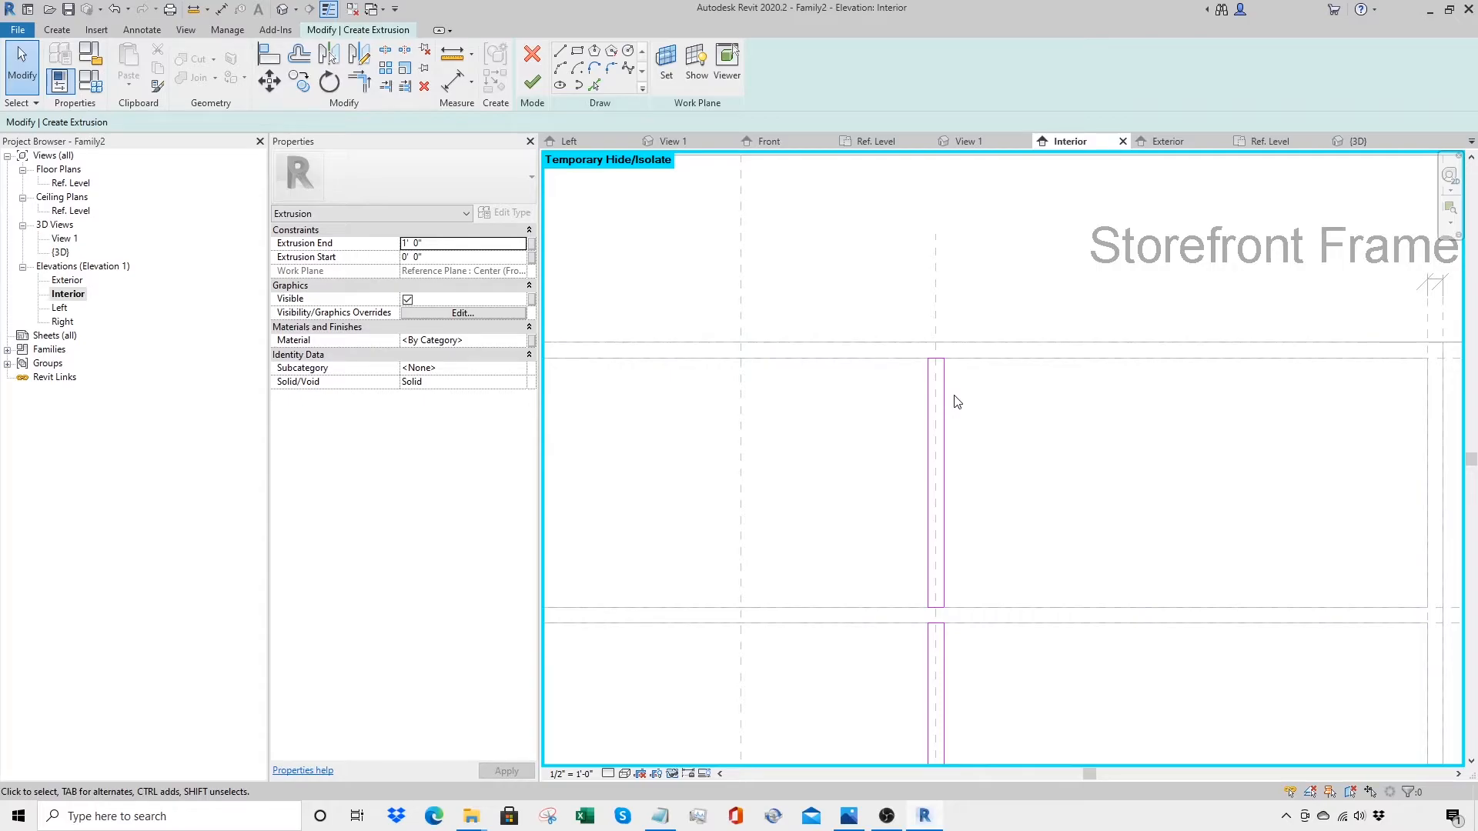
{"action": "key", "text": "d"}
{"action": "key", "text": "i"}
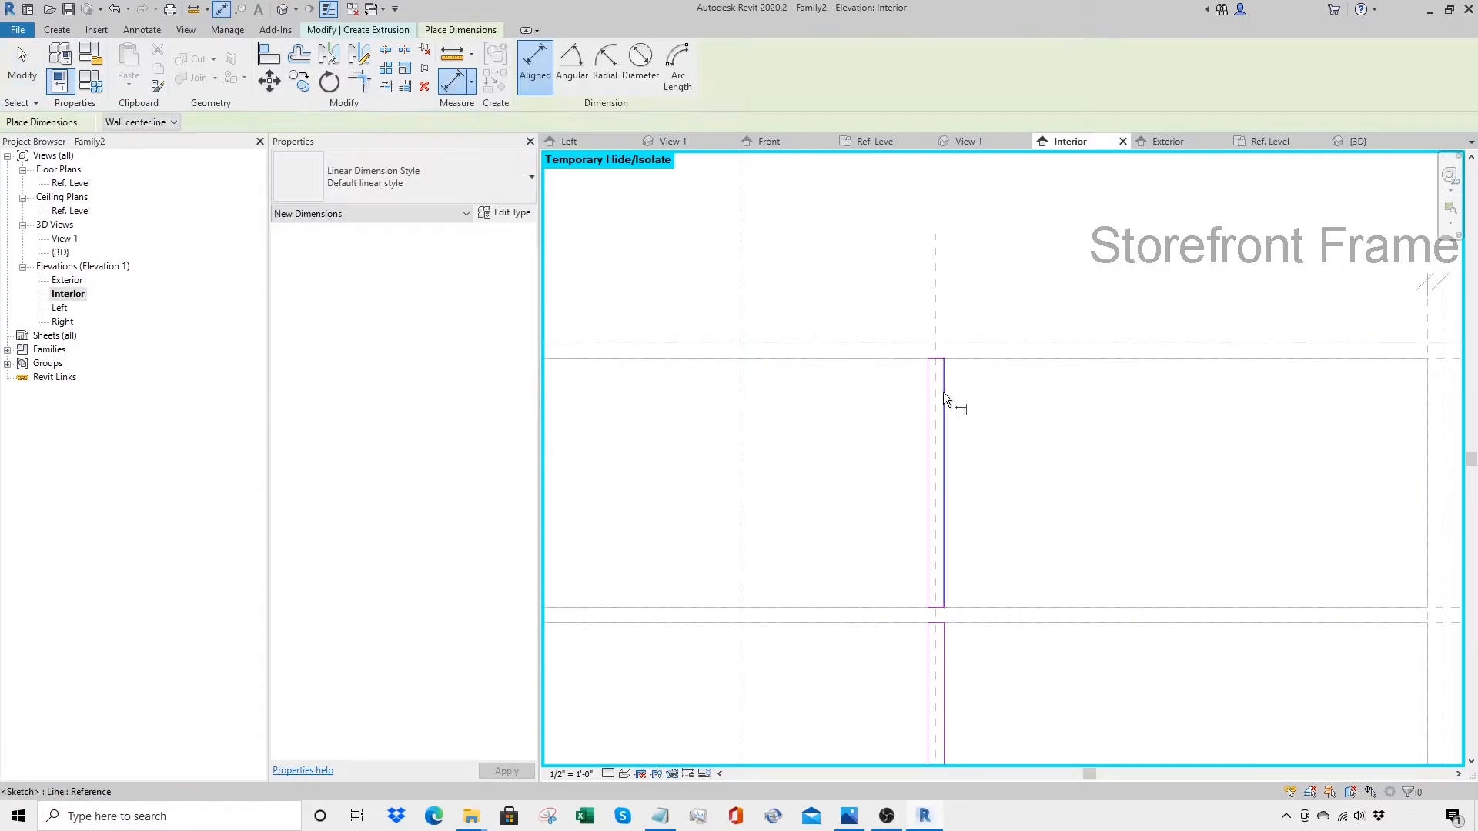
{"action": "left_click", "coordinate": [935, 330]}
{"action": "left_click", "coordinate": [946, 385]}
{"action": "left_click", "coordinate": [964, 274]}
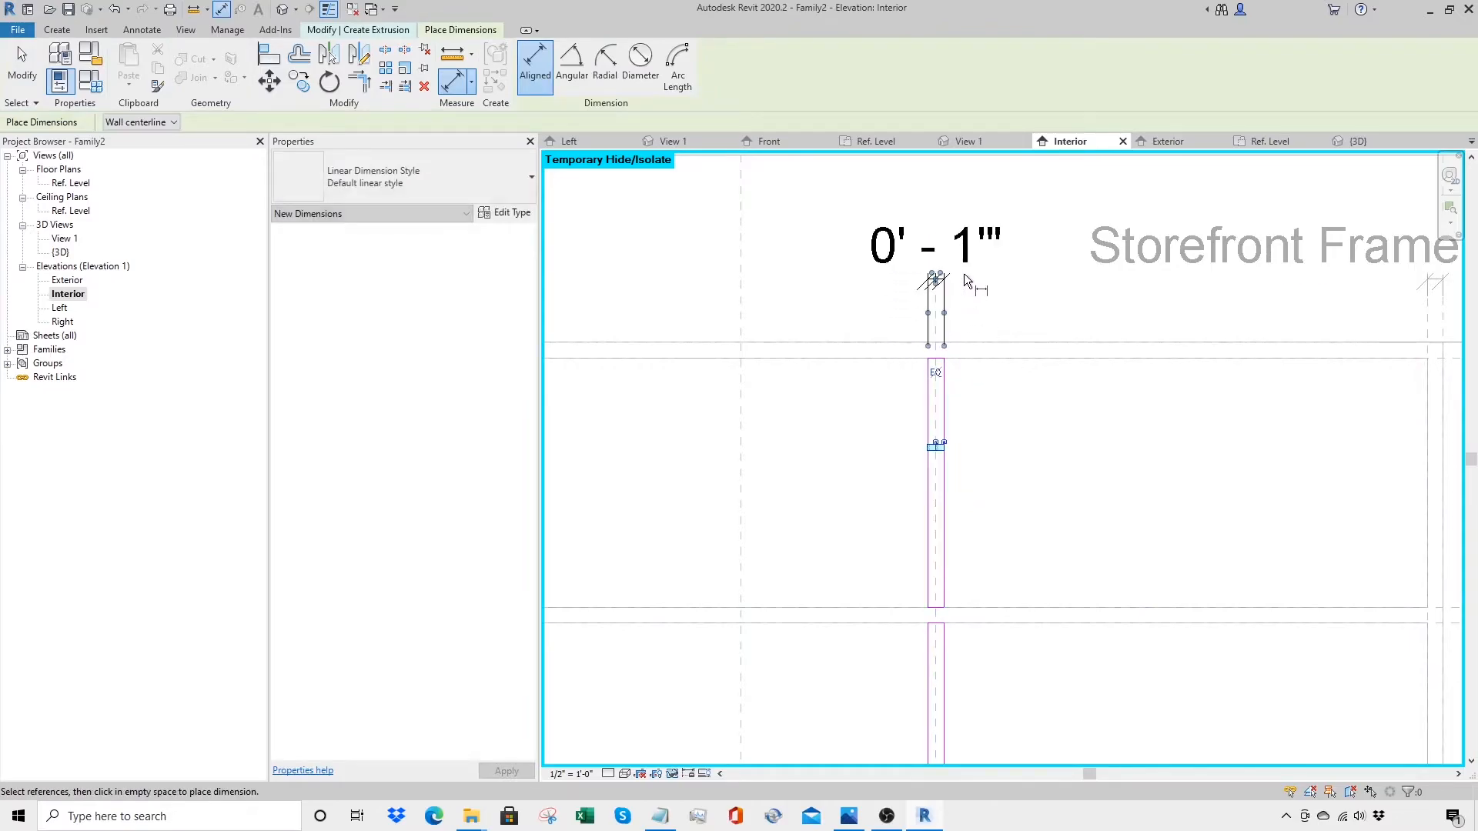
{"action": "left_click", "coordinate": [935, 372]}
Step: Add an overall width dimension across the upper mullion rectangle above its equality dimension
{"action": "key", "text": "Escape"}
{"action": "left_click", "coordinate": [946, 390]}
{"action": "left_click", "coordinate": [929, 393]}
{"action": "left_click", "coordinate": [894, 206]}
Step: Dimension the lower mullion rectangle's sides to the centre reference plane below the sill and make the spacing equal
{"action": "scroll", "coordinate": [993, 516], "scroll_direction": "down", "scroll_amount": 3}
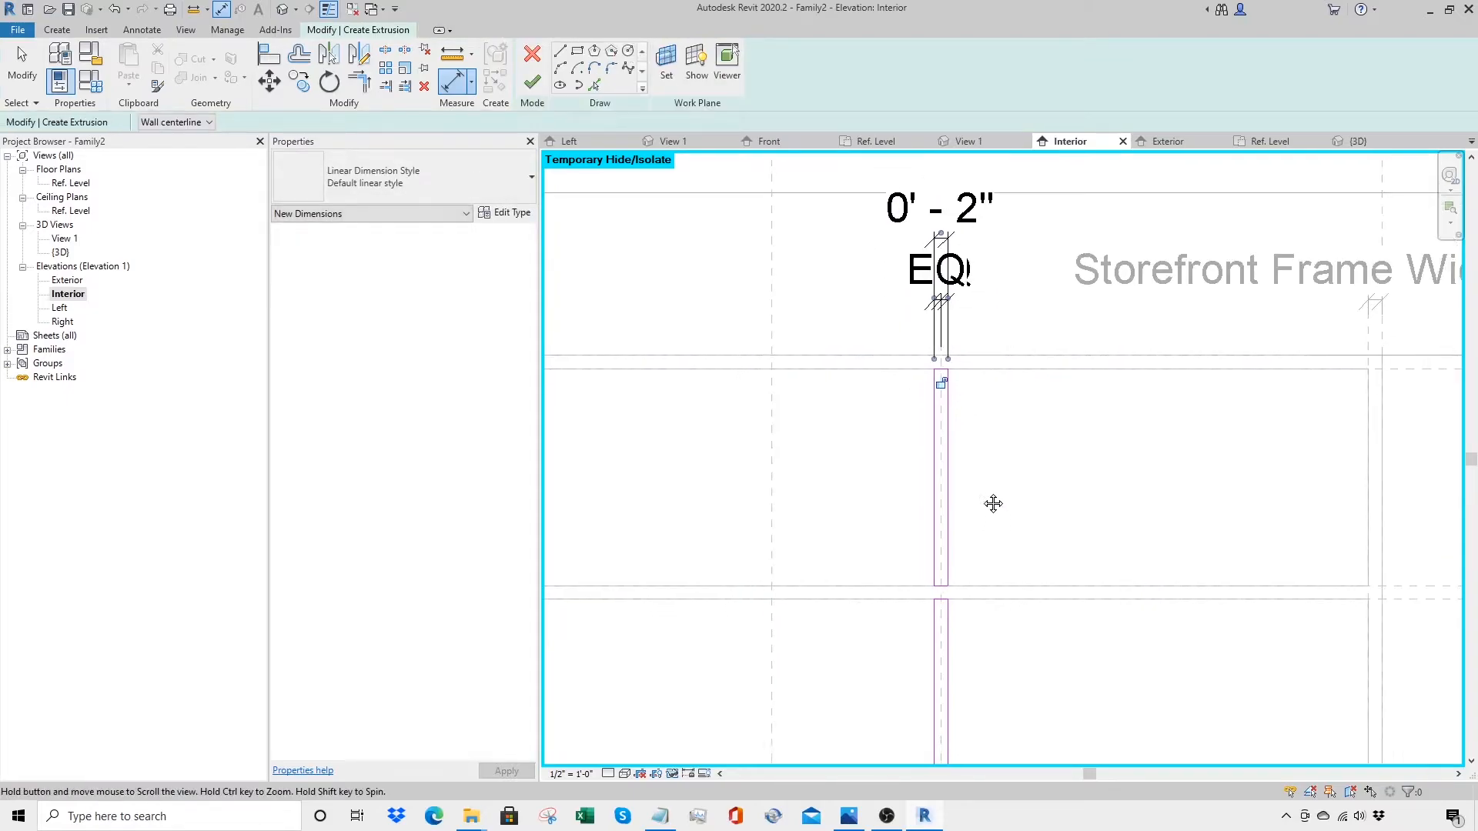
{"action": "left_click", "coordinate": [940, 595]}
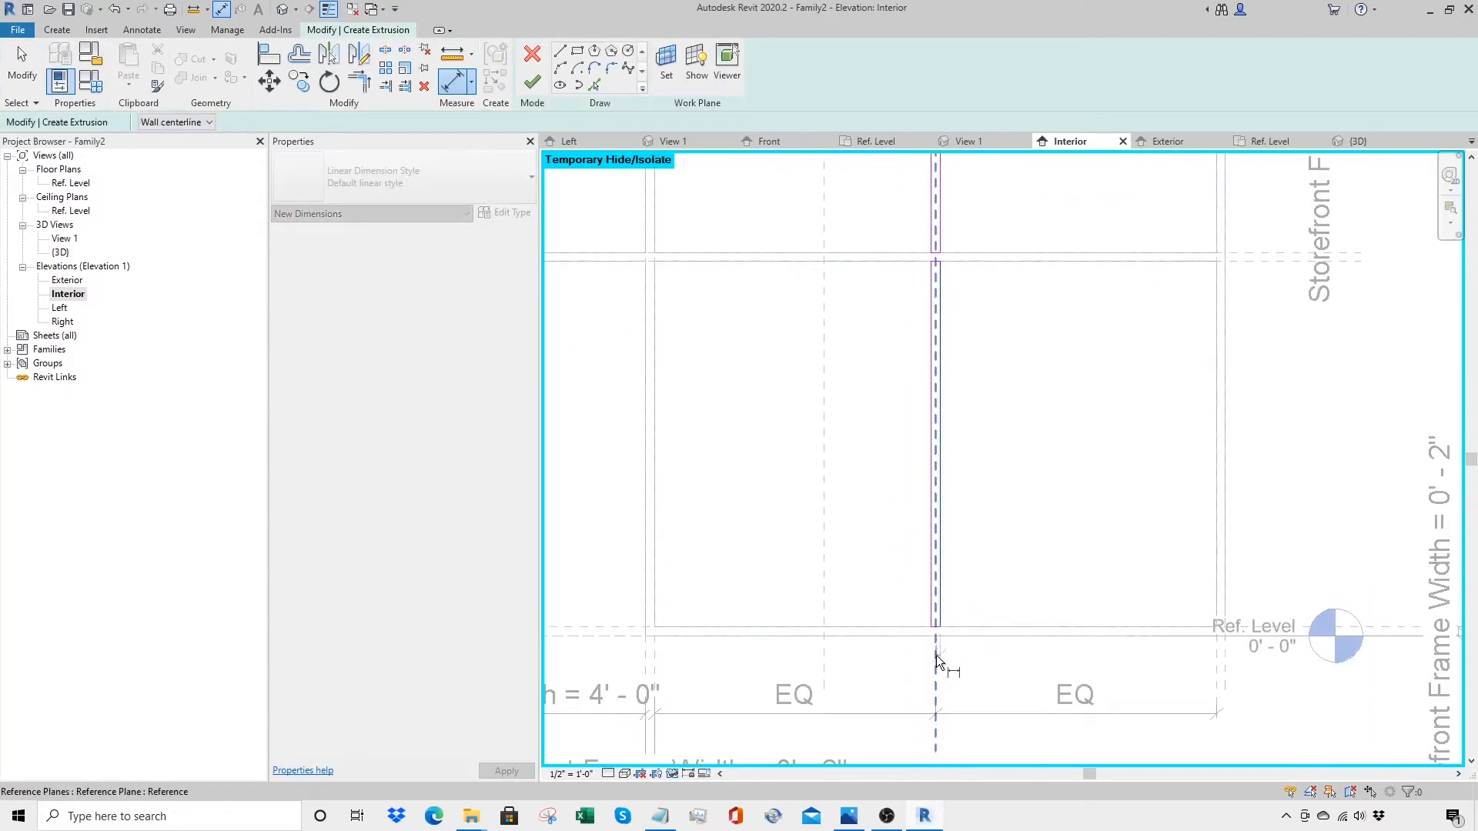
{"action": "left_click", "coordinate": [927, 602]}
{"action": "left_click", "coordinate": [953, 674]}
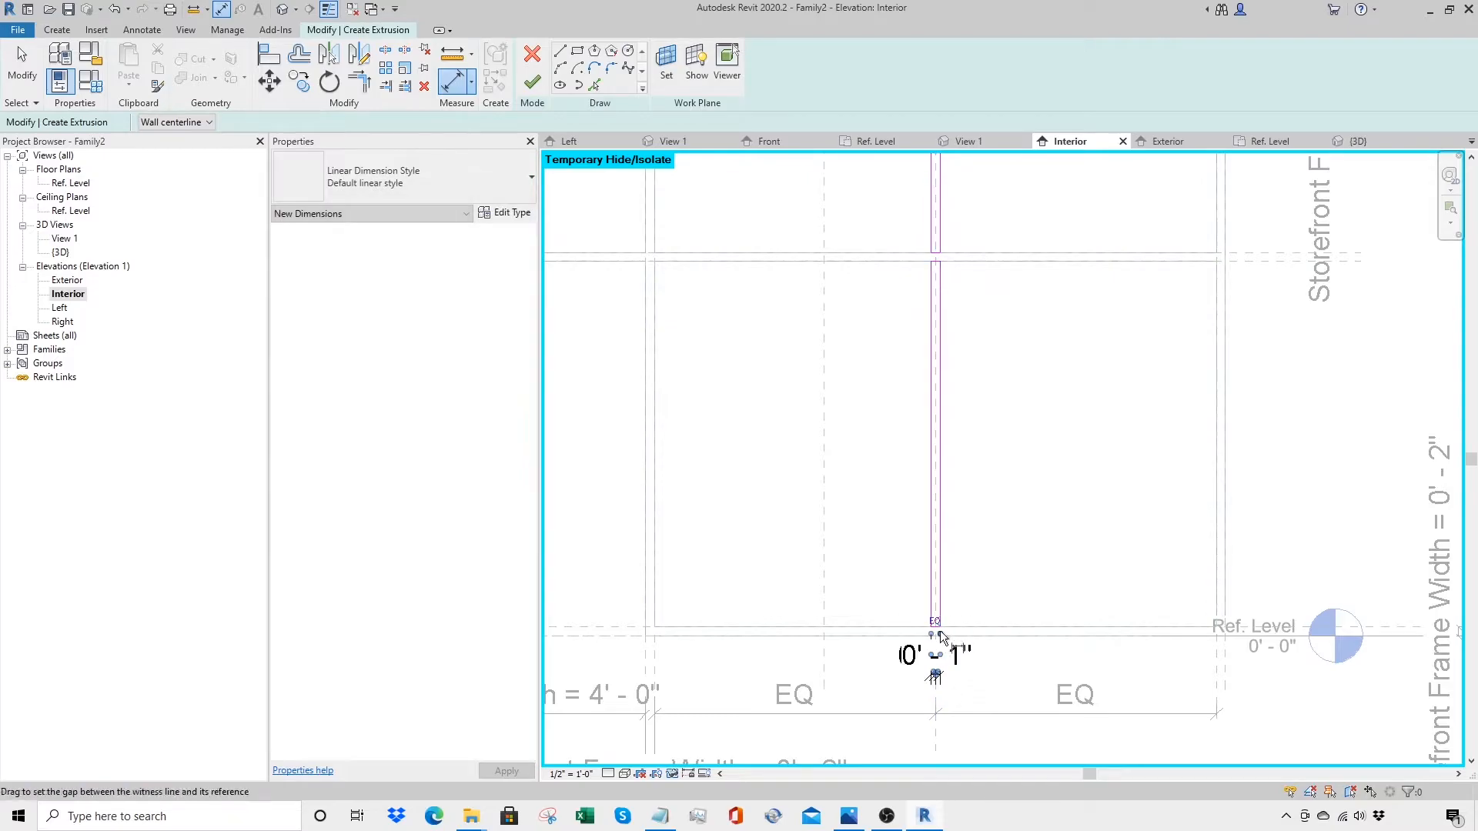
{"action": "left_click", "coordinate": [934, 622]}
Step: Add an overall width dimension across the lower mullion rectangle below its equality dimension
{"action": "left_click", "coordinate": [941, 603]}
{"action": "left_click", "coordinate": [933, 602]}
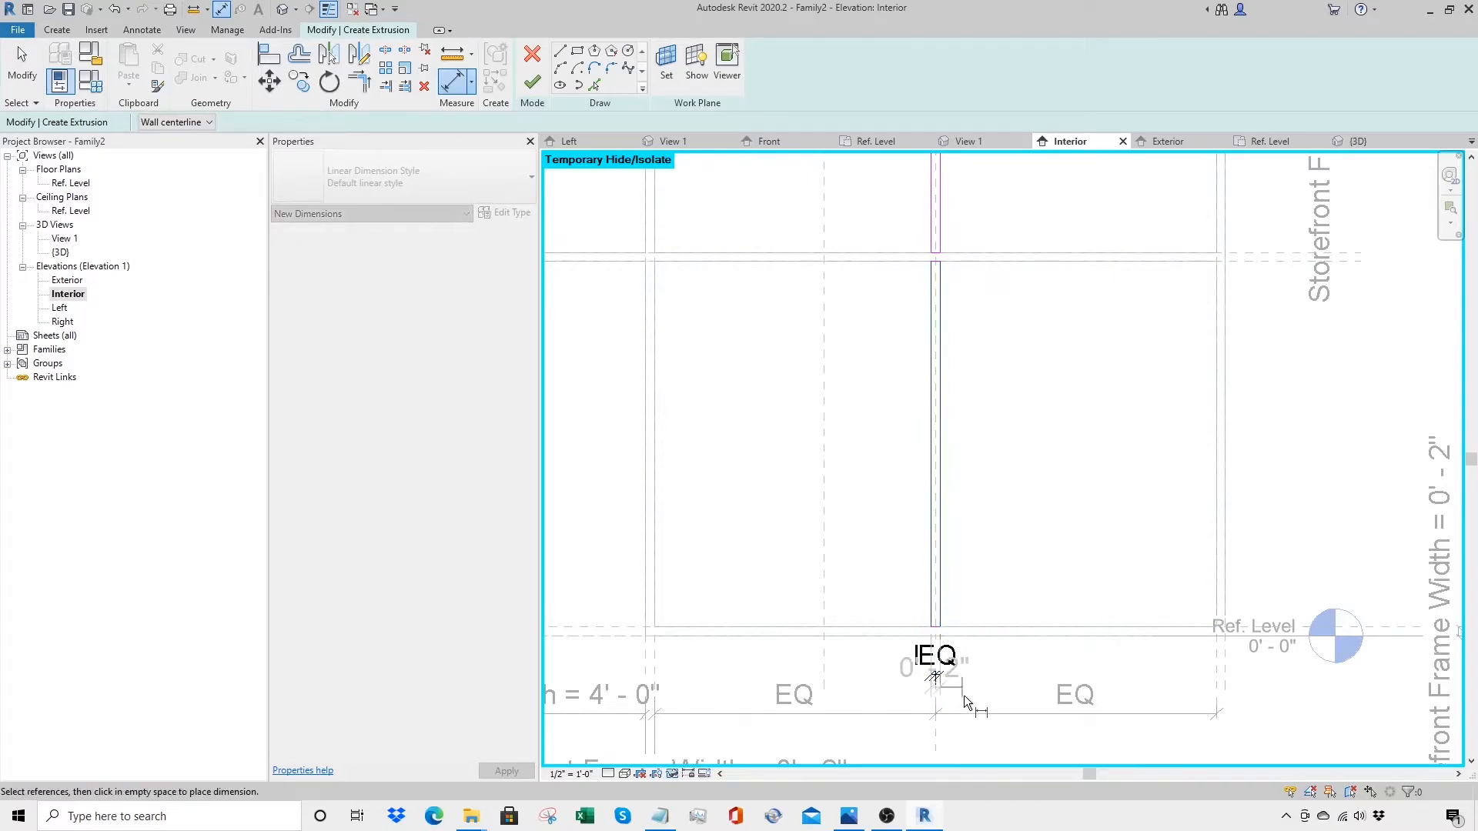
{"action": "left_click", "coordinate": [964, 733]}
{"action": "key", "text": "Escape"}
{"action": "key", "text": "Escape"}
{"action": "scroll", "coordinate": [964, 733], "scroll_direction": "down", "scroll_amount": 3}
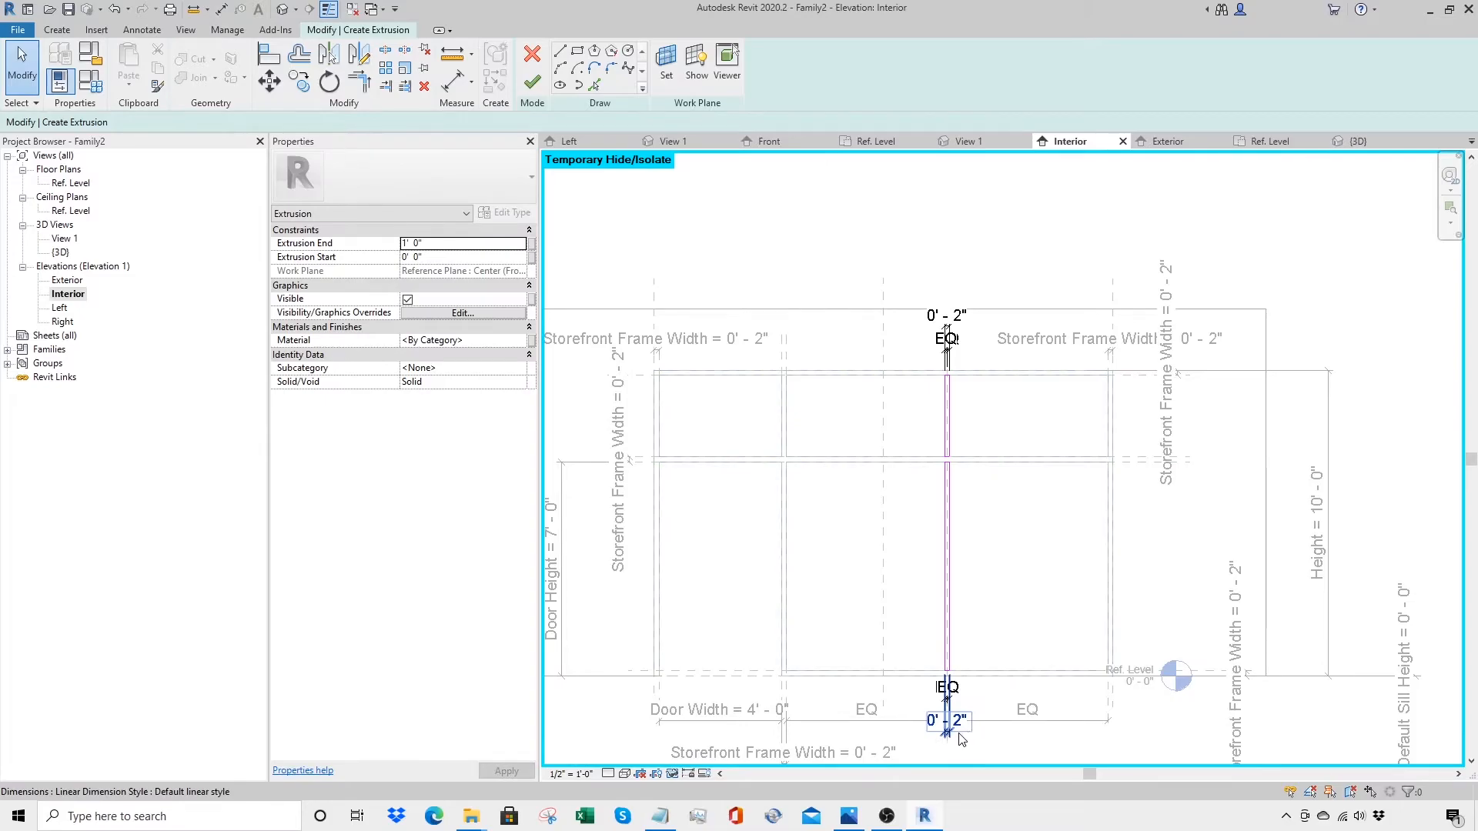
Step: Label both overall mullion width dimensions with the Storefront Frame Width parameter and finish the extrusion sketch
{"action": "left_click", "coordinate": [961, 739]}
{"action": "left_click", "coordinate": [951, 327], "text": "ctrl"}
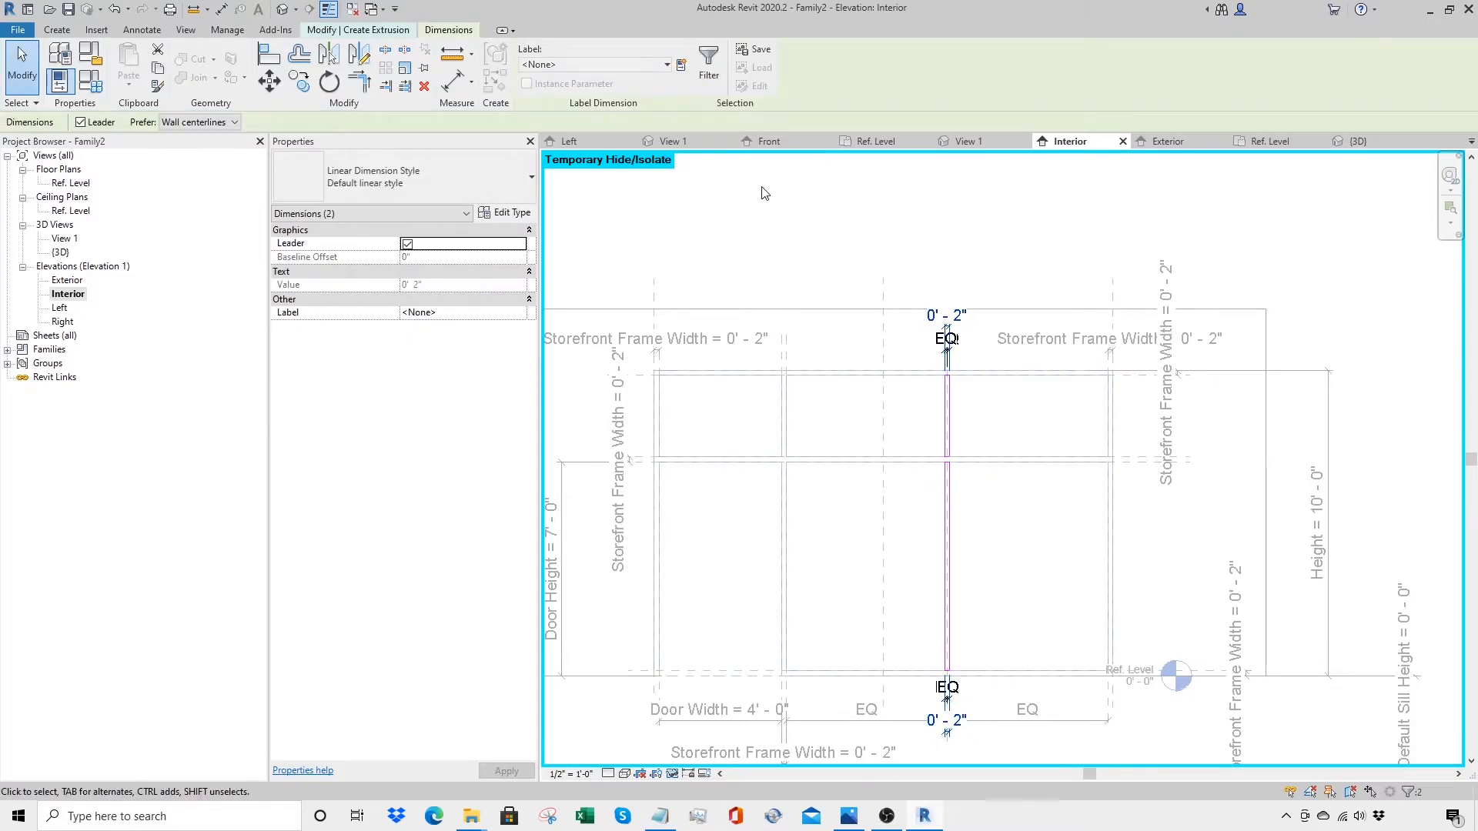
{"action": "left_click", "coordinate": [666, 65]}
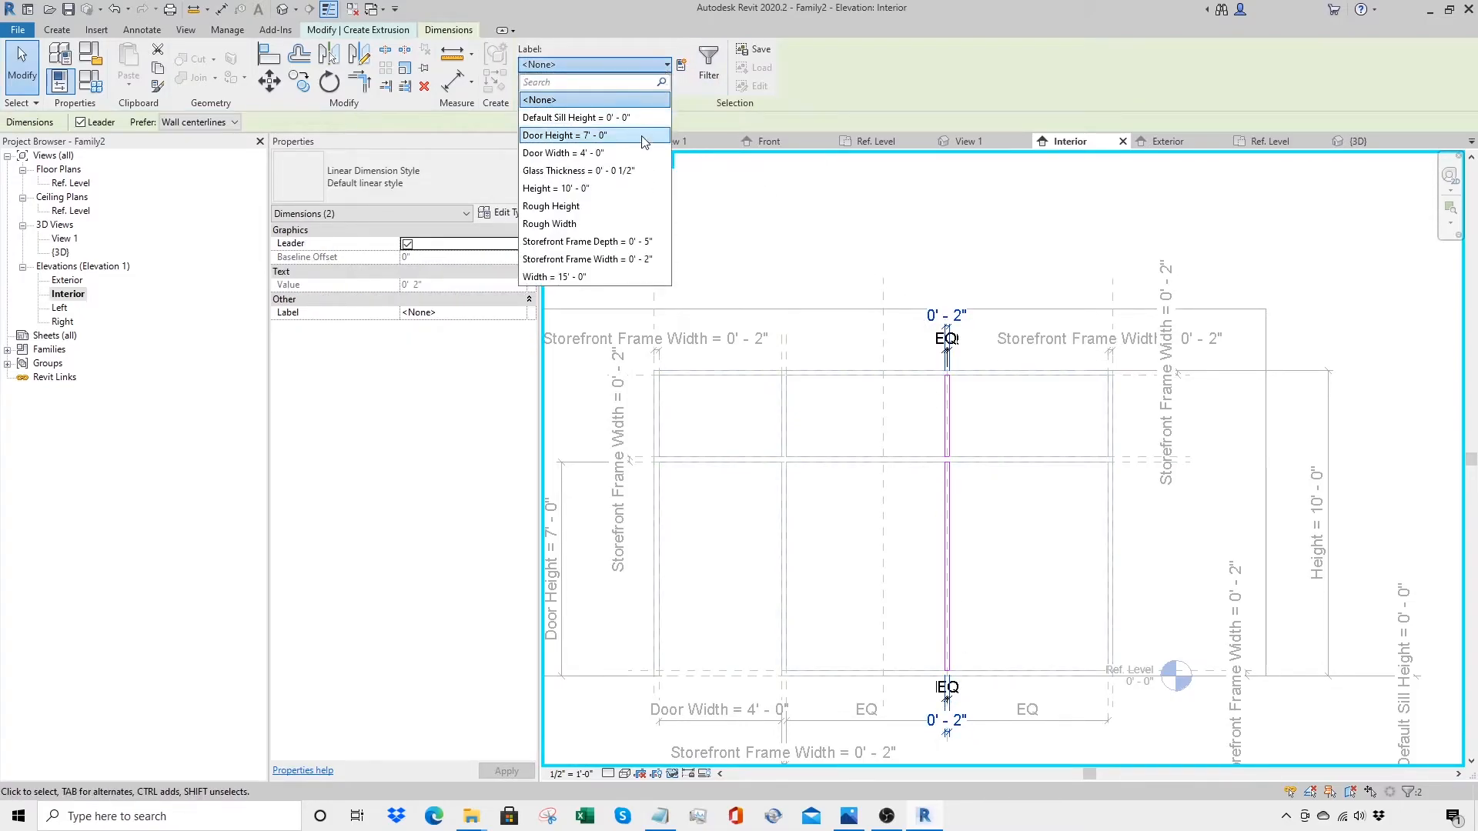
{"action": "left_click", "coordinate": [586, 259]}
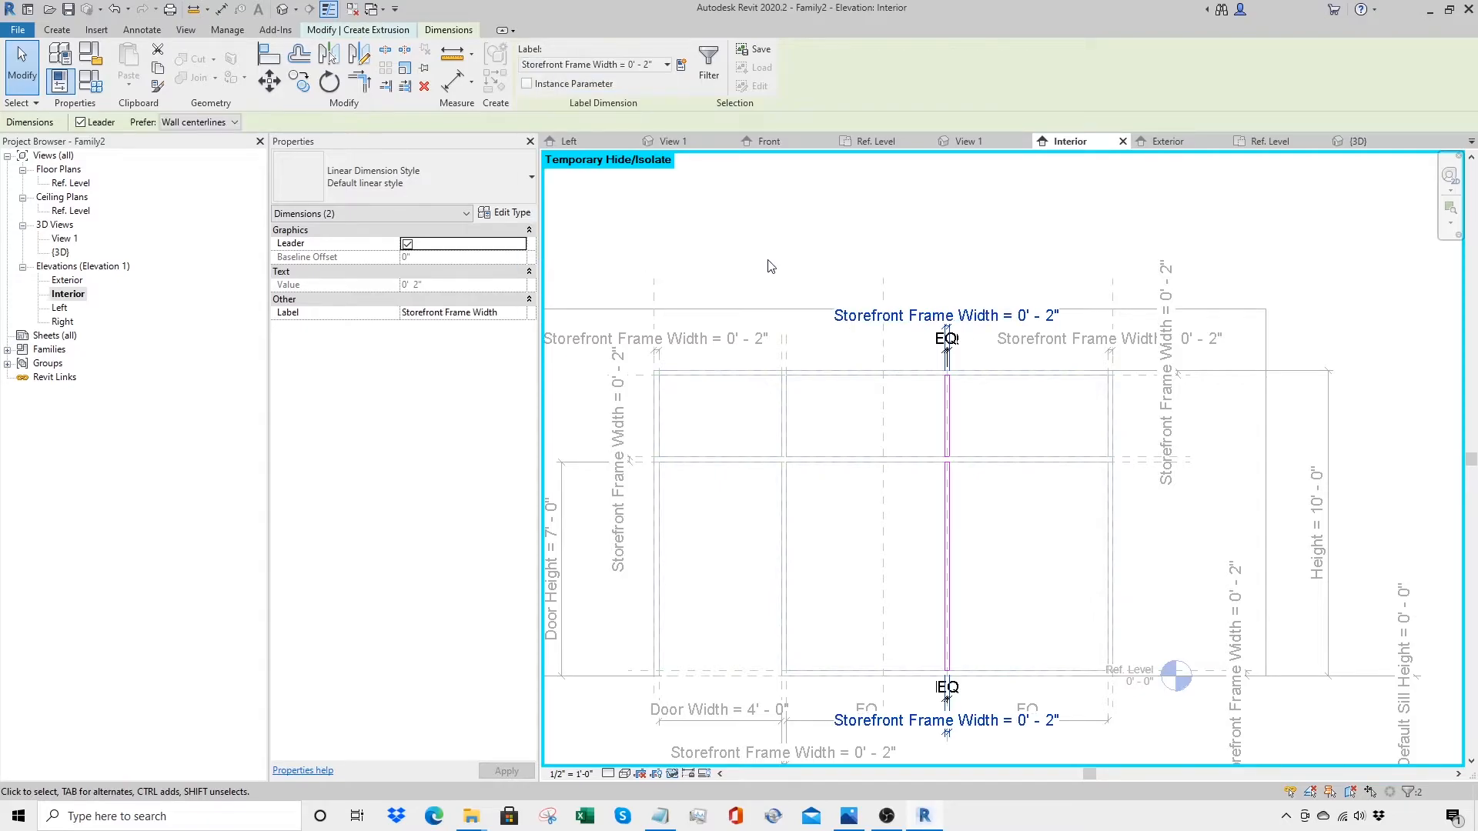
{"action": "left_click", "coordinate": [828, 243]}
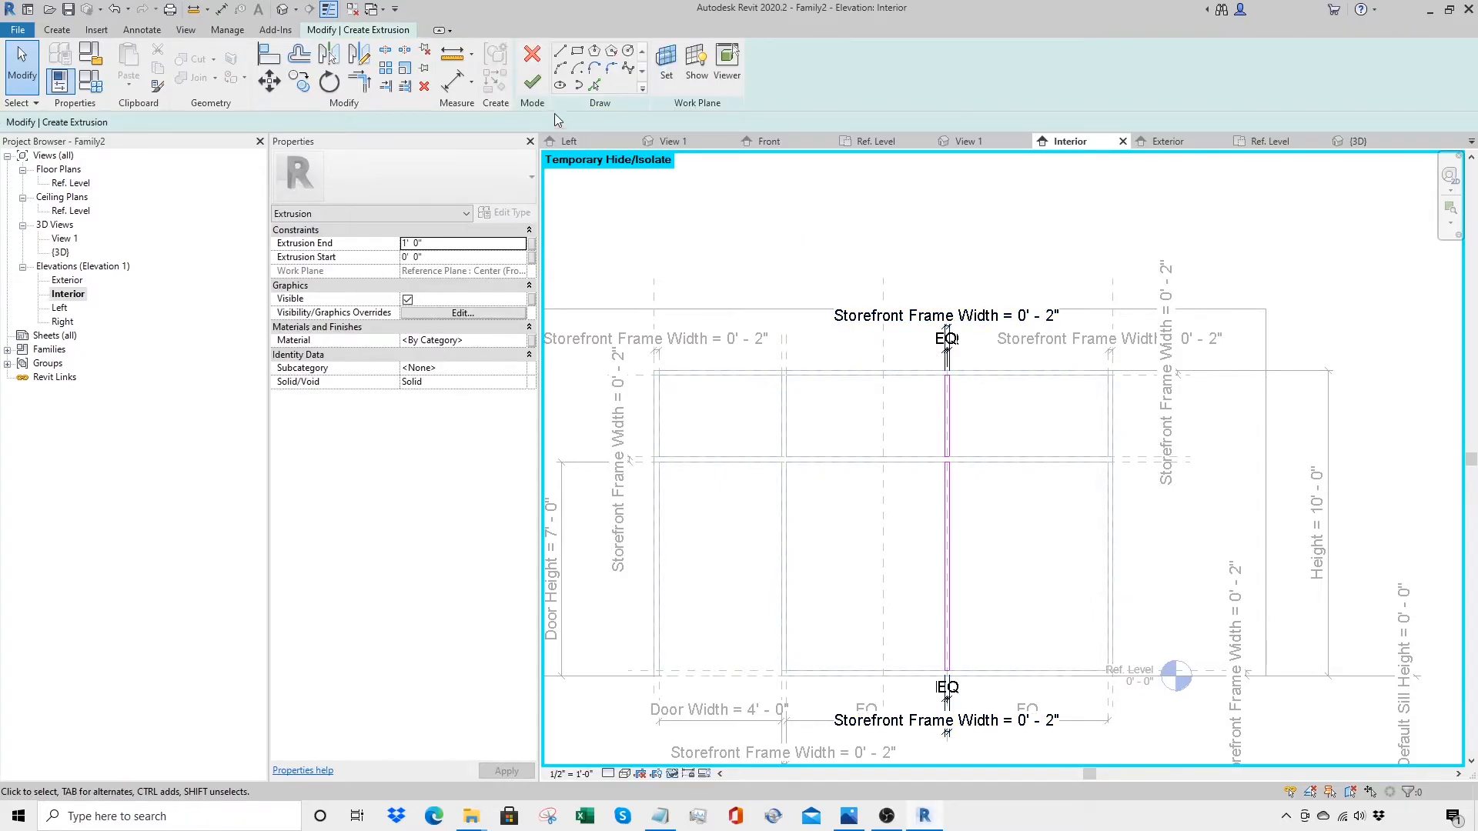
{"action": "left_click", "coordinate": [532, 83]}
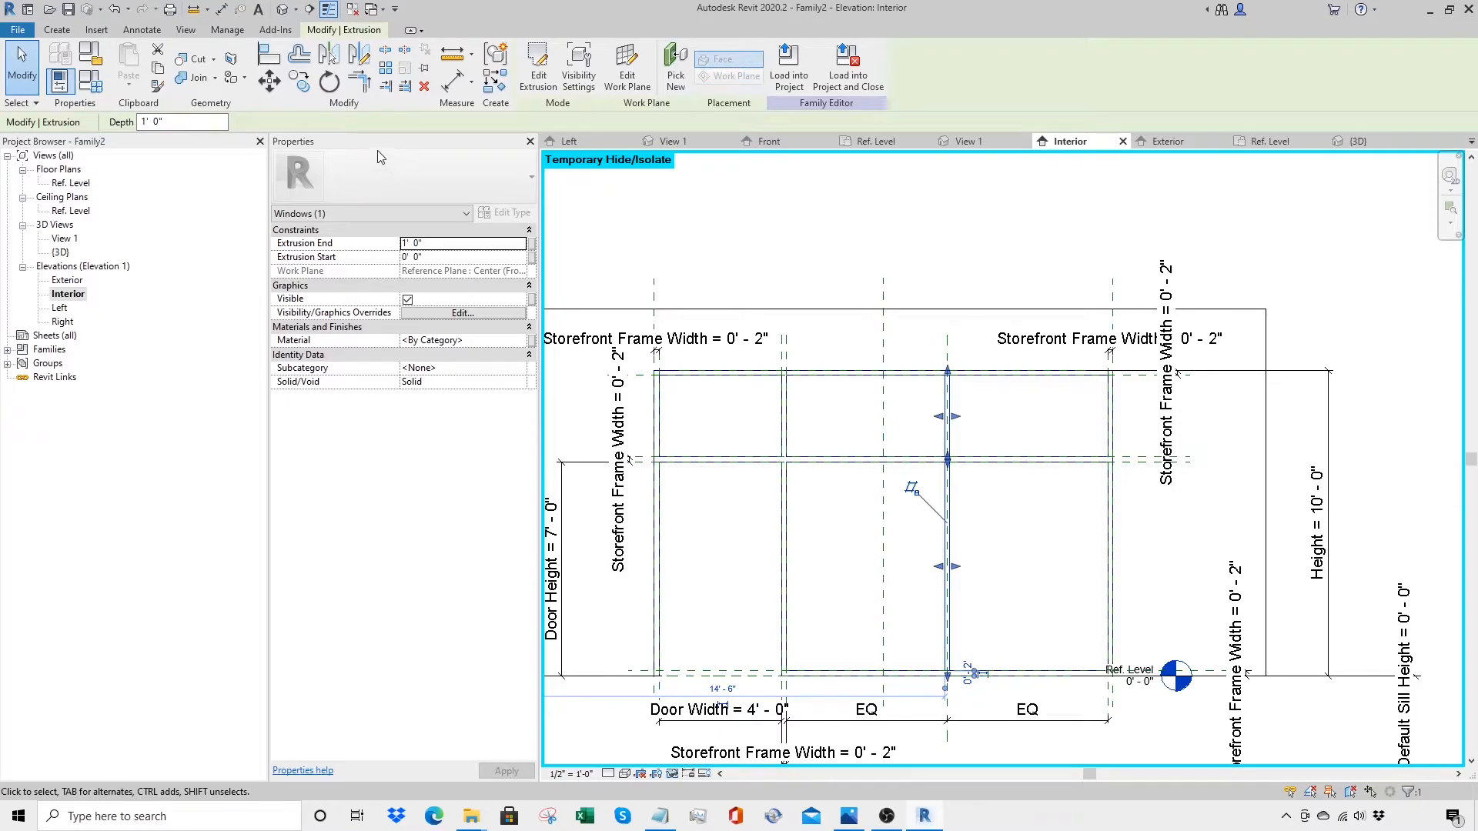
Step: Open the default 3D view and set its visual style to Shaded
{"action": "left_click", "coordinate": [291, 15]}
{"action": "left_click", "coordinate": [662, 397]}
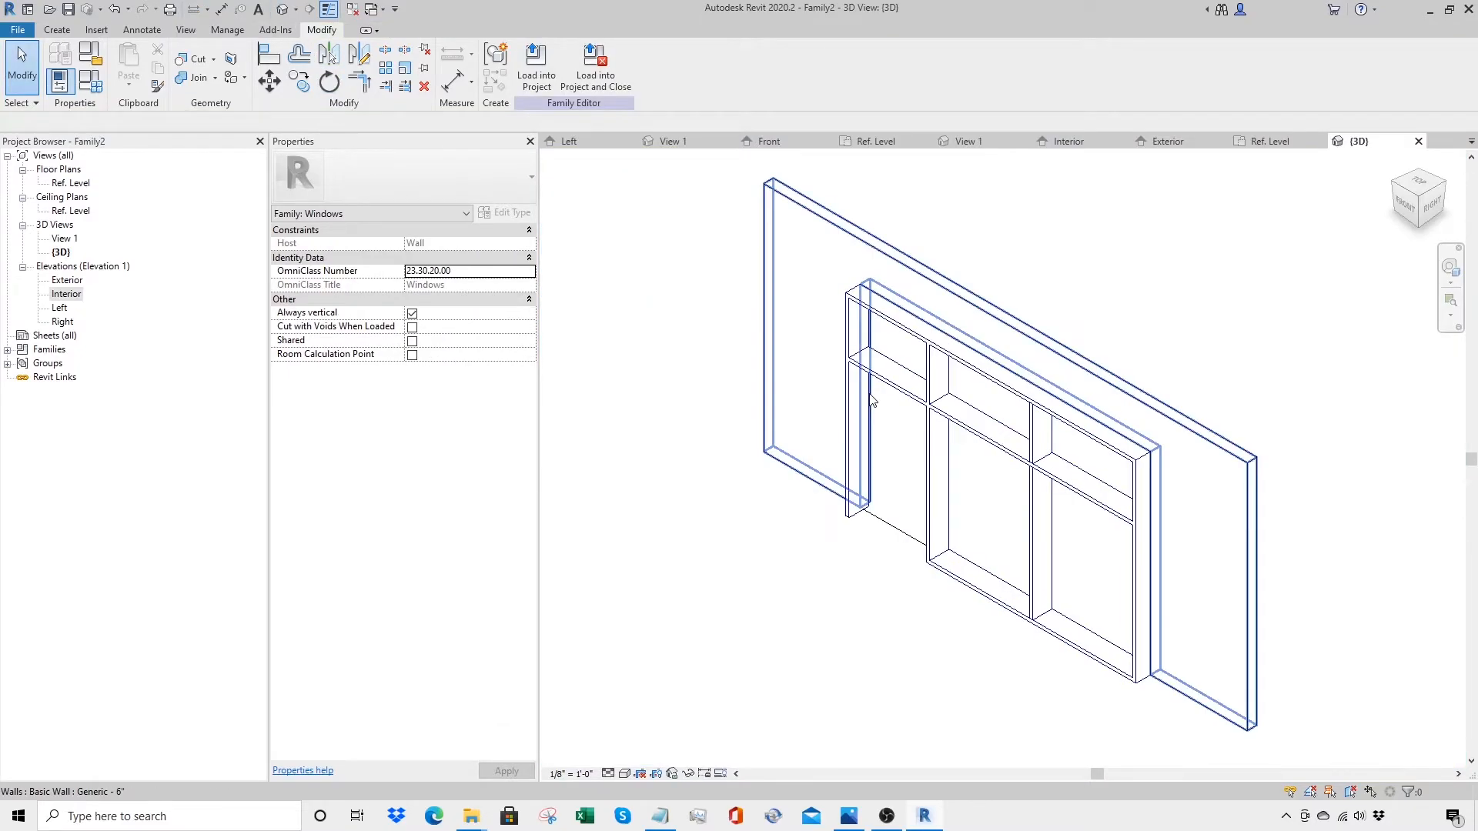
{"action": "left_click", "coordinate": [625, 774]}
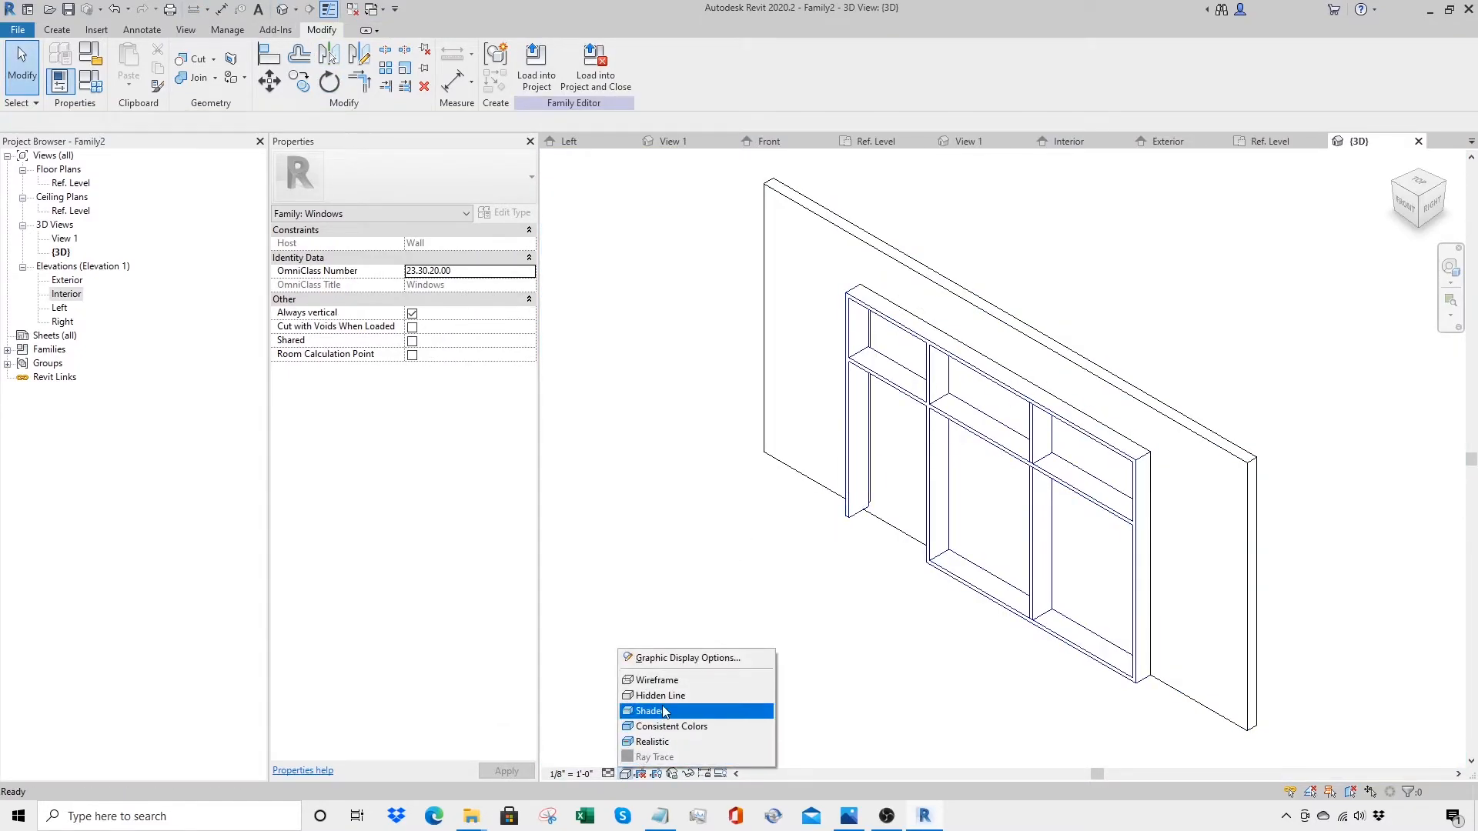
{"action": "left_click", "coordinate": [677, 707]}
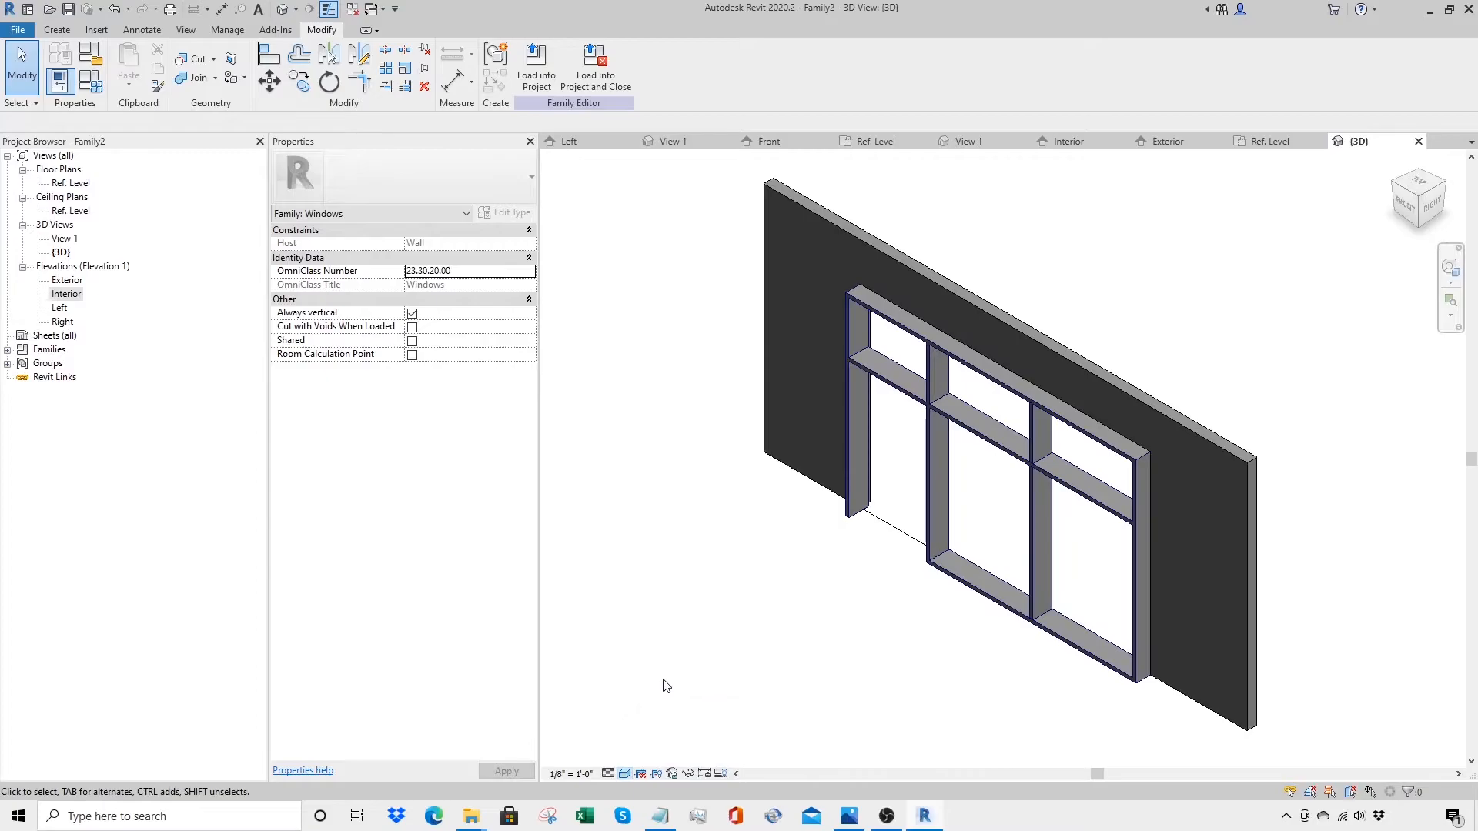
Step: In the Left elevation, temporarily hide the wall and select the new mullion extrusion
{"action": "left_click", "coordinate": [60, 308]}
{"action": "double_click", "coordinate": [60, 309]}
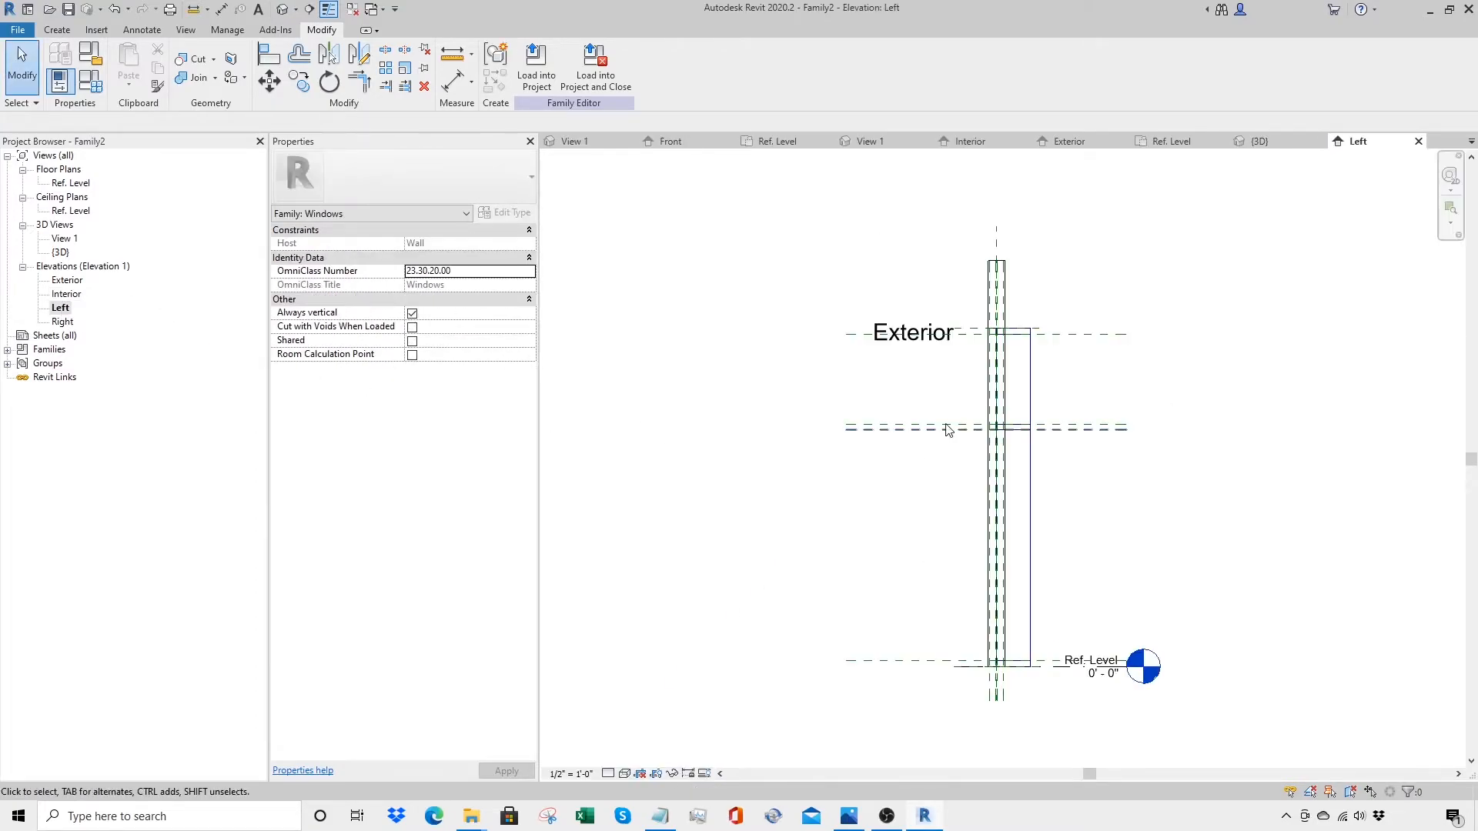
{"action": "scroll", "coordinate": [1020, 304], "scroll_direction": "up", "scroll_amount": 4}
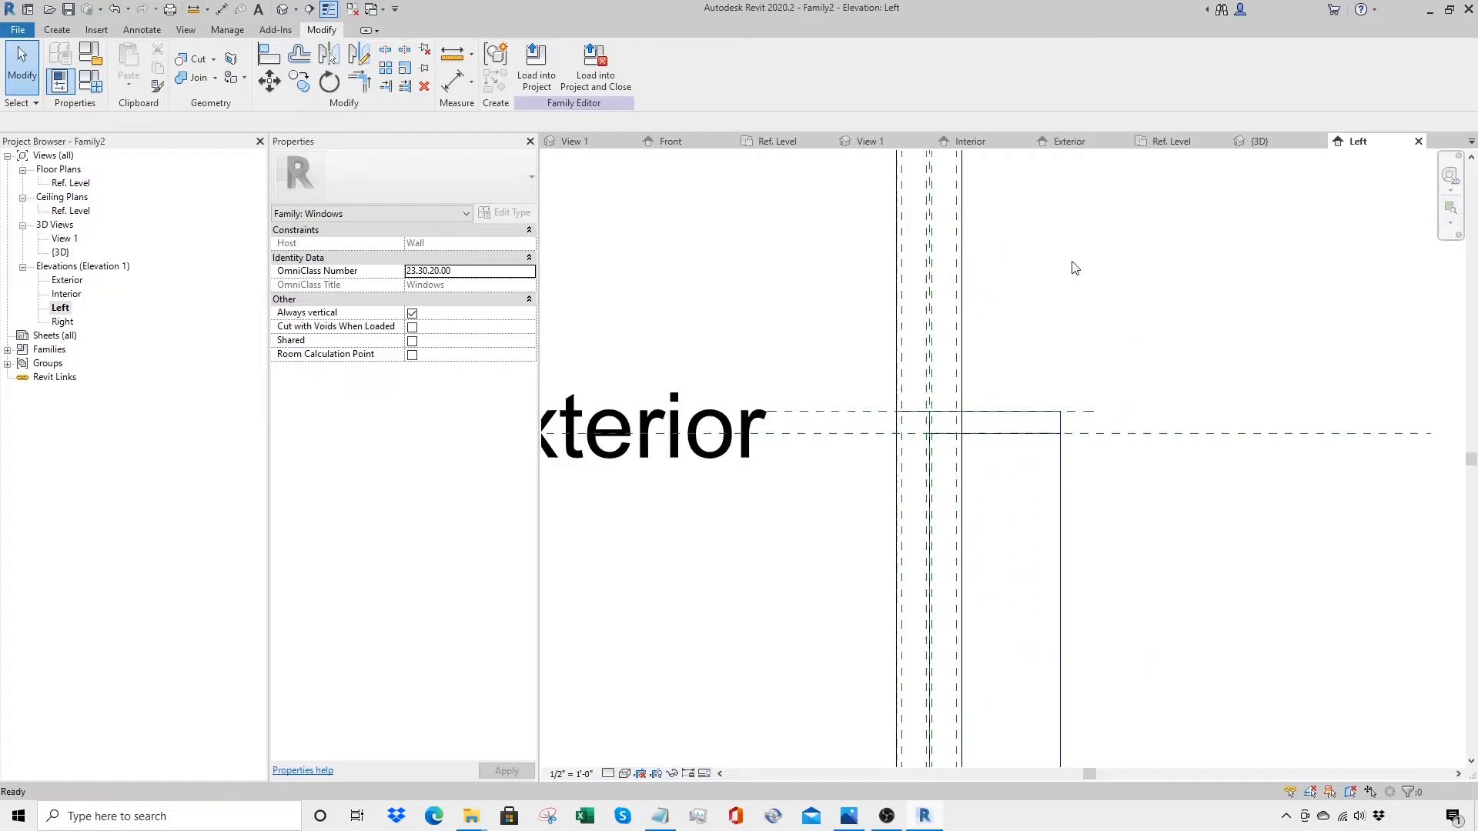
{"action": "left_click", "coordinate": [969, 326]}
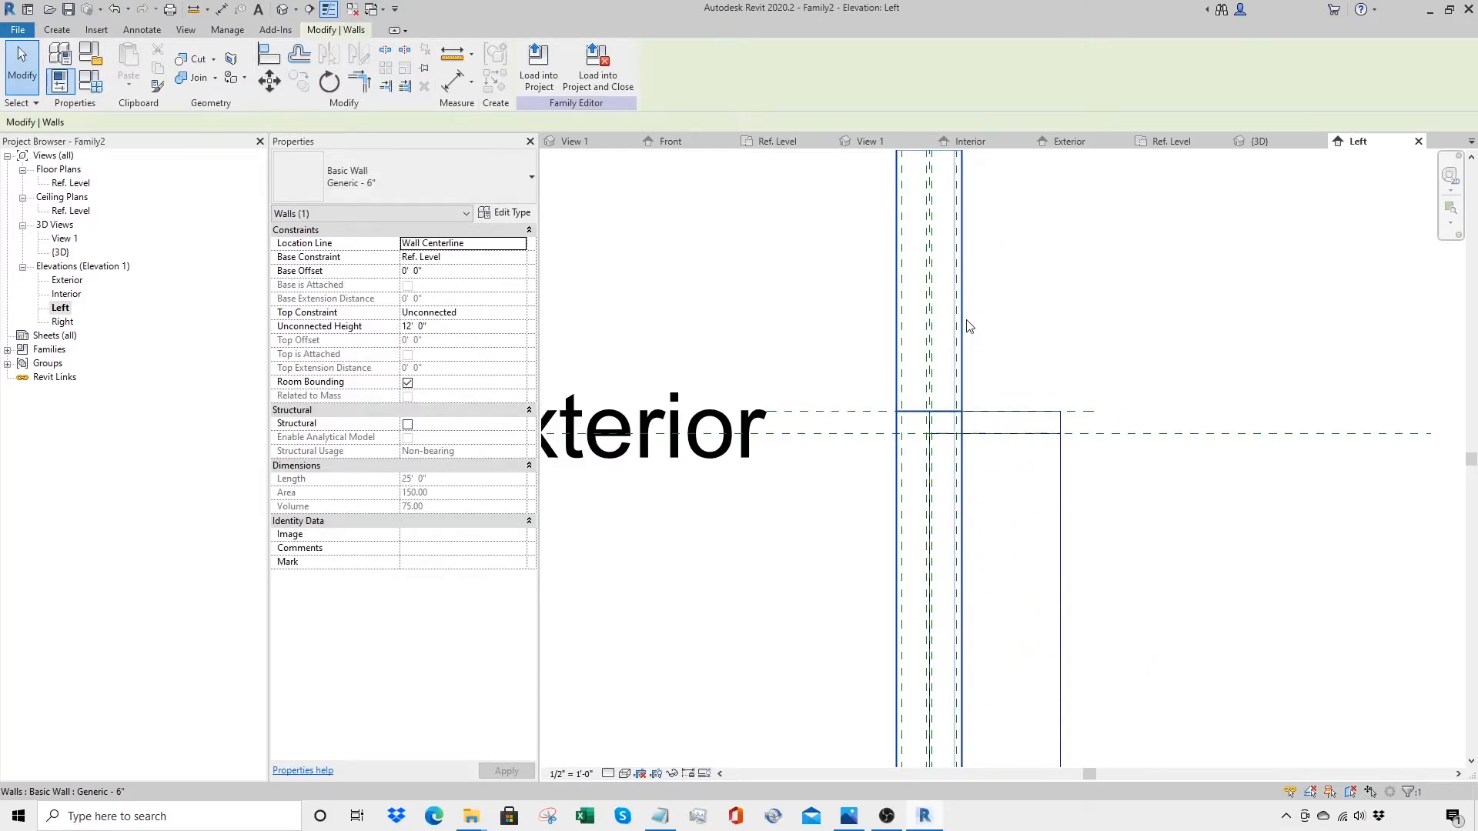
{"action": "key", "text": "h"}
{"action": "key", "text": "h"}
{"action": "middle_click_drag", "start_coordinate": [1022, 446], "coordinate": [1051, 171]}
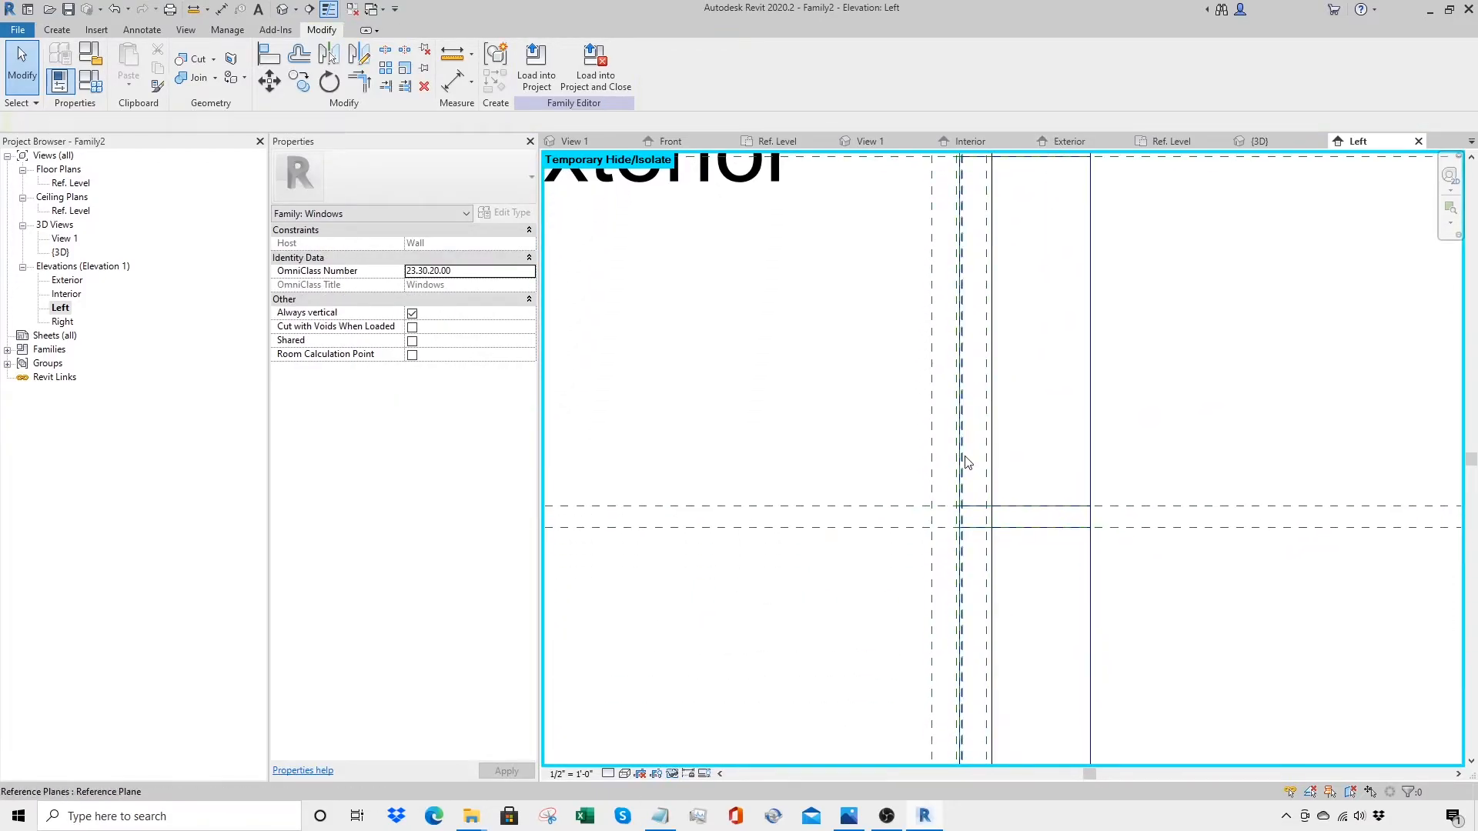
{"action": "left_click", "coordinate": [987, 506]}
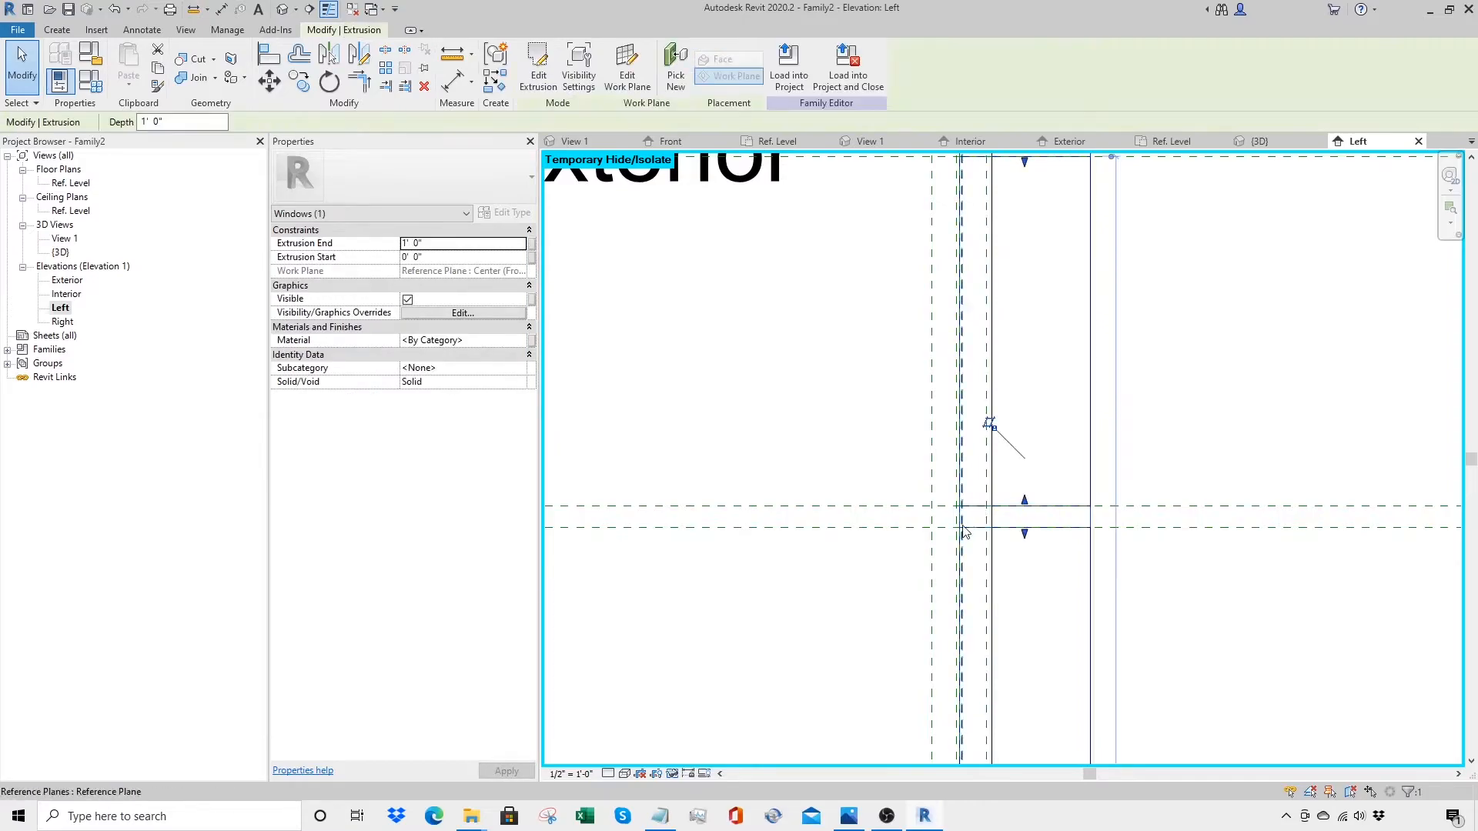
{"action": "scroll", "coordinate": [976, 522], "scroll_direction": "down", "scroll_amount": 3}
{"action": "scroll", "coordinate": [967, 665], "scroll_direction": "up", "scroll_amount": 2}
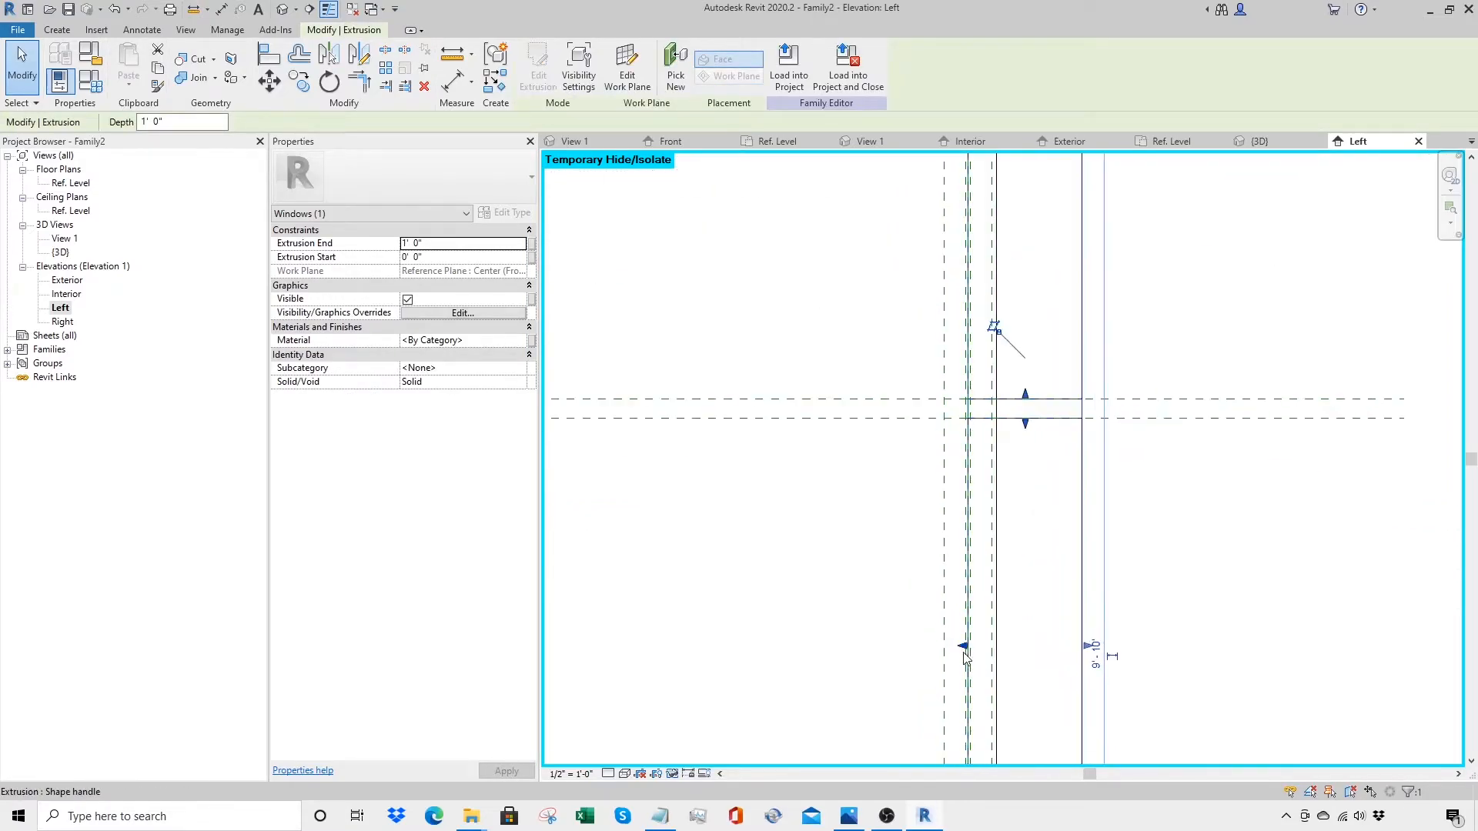
{"action": "left_click_drag", "start_coordinate": [962, 647], "coordinate": [944, 649]}
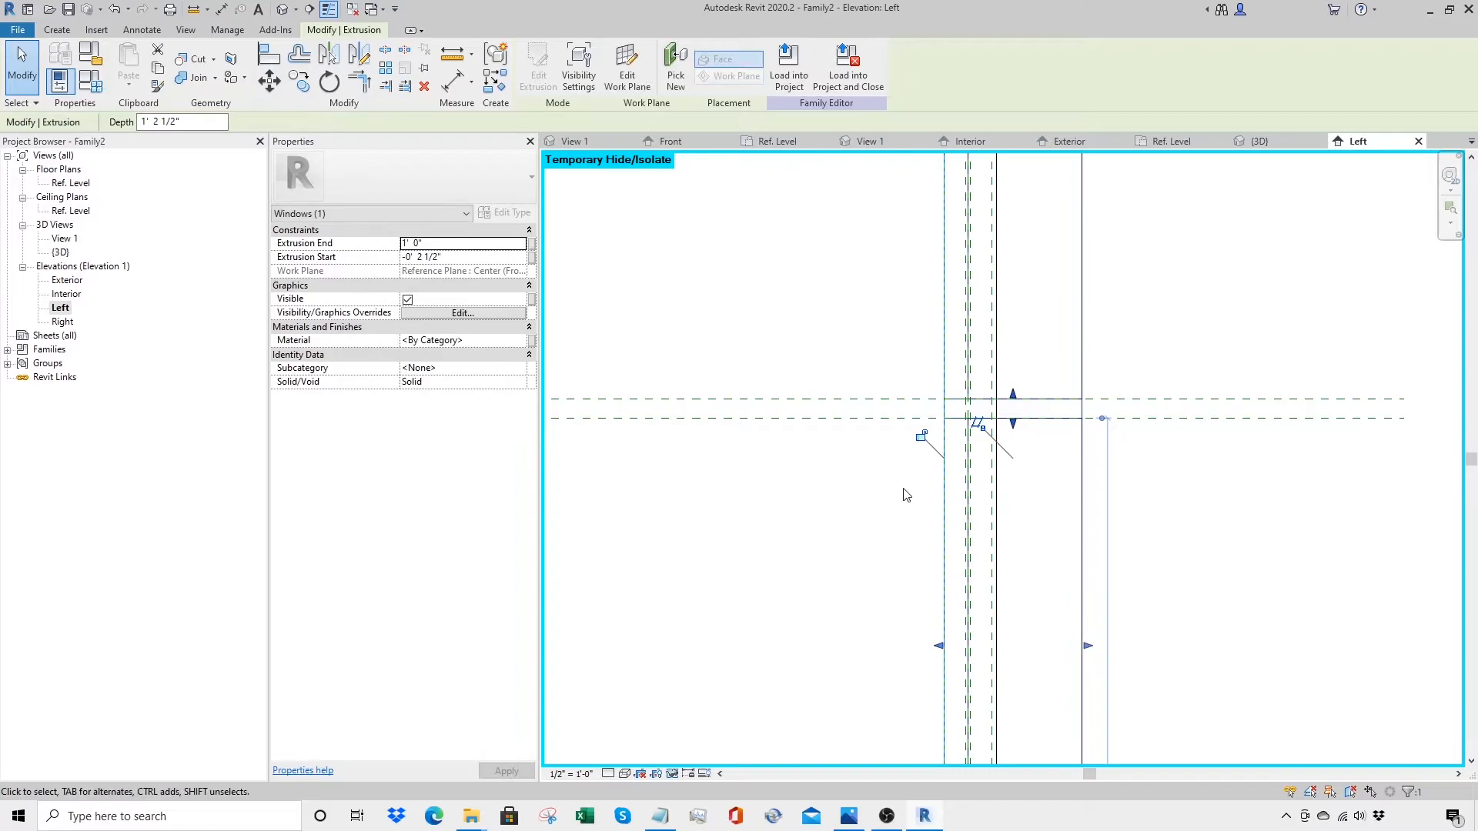
{"action": "left_click_drag", "start_coordinate": [1088, 646], "coordinate": [996, 647]}
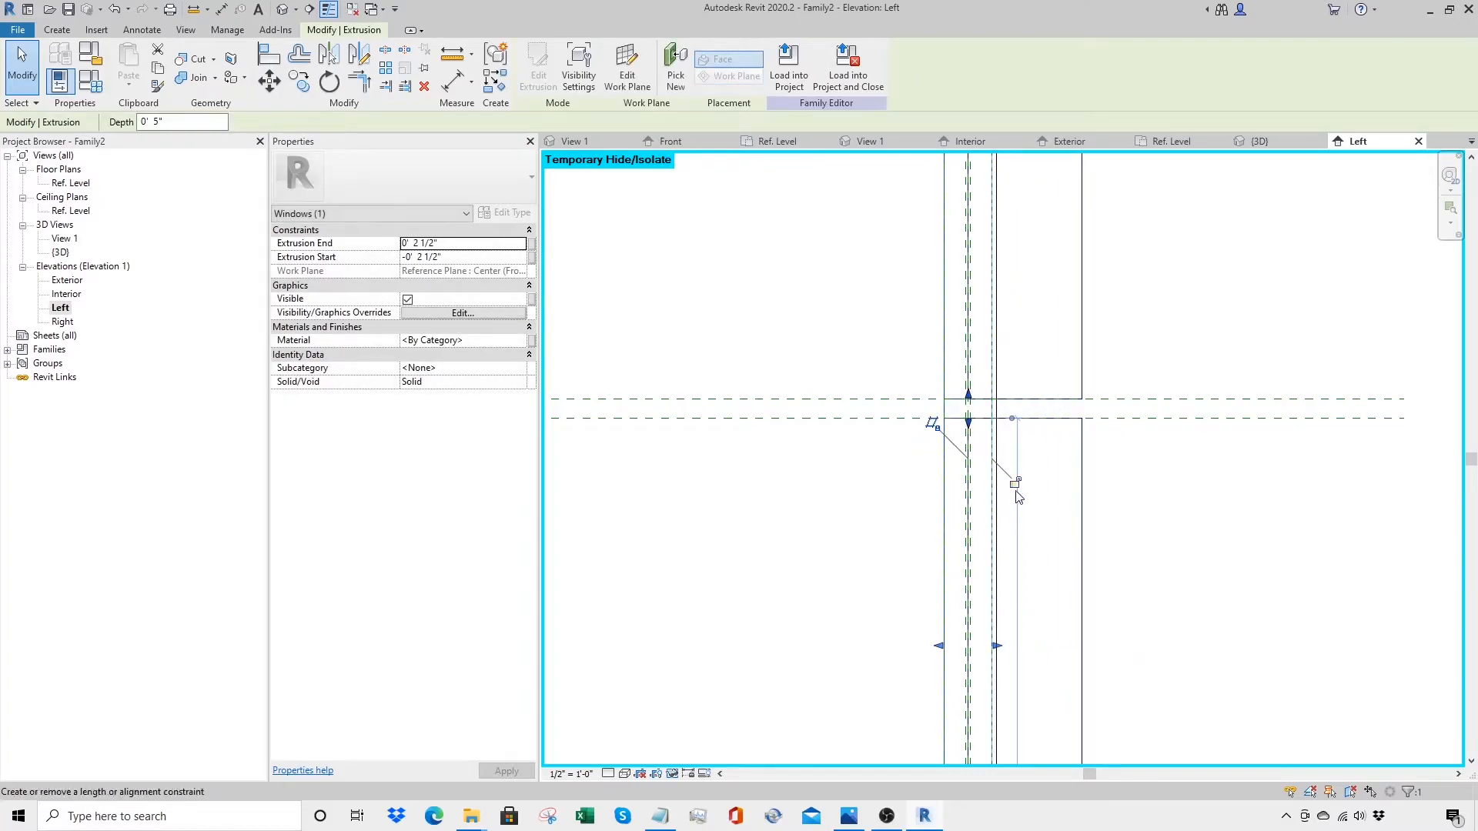
{"action": "key", "text": "ctrl+z"}
{"action": "key", "text": "ctrl+z"}
Step: Align and lock the mullion extrusion's two faces to the frame-depth reference planes, from -2 1/2" to 2 1/2"
{"action": "left_click_drag", "start_coordinate": [963, 646], "coordinate": [939, 650]}
{"action": "left_click", "coordinate": [922, 437]}
{"action": "left_click_drag", "start_coordinate": [1089, 647], "coordinate": [997, 646]}
{"action": "left_click", "coordinate": [1014, 484]}
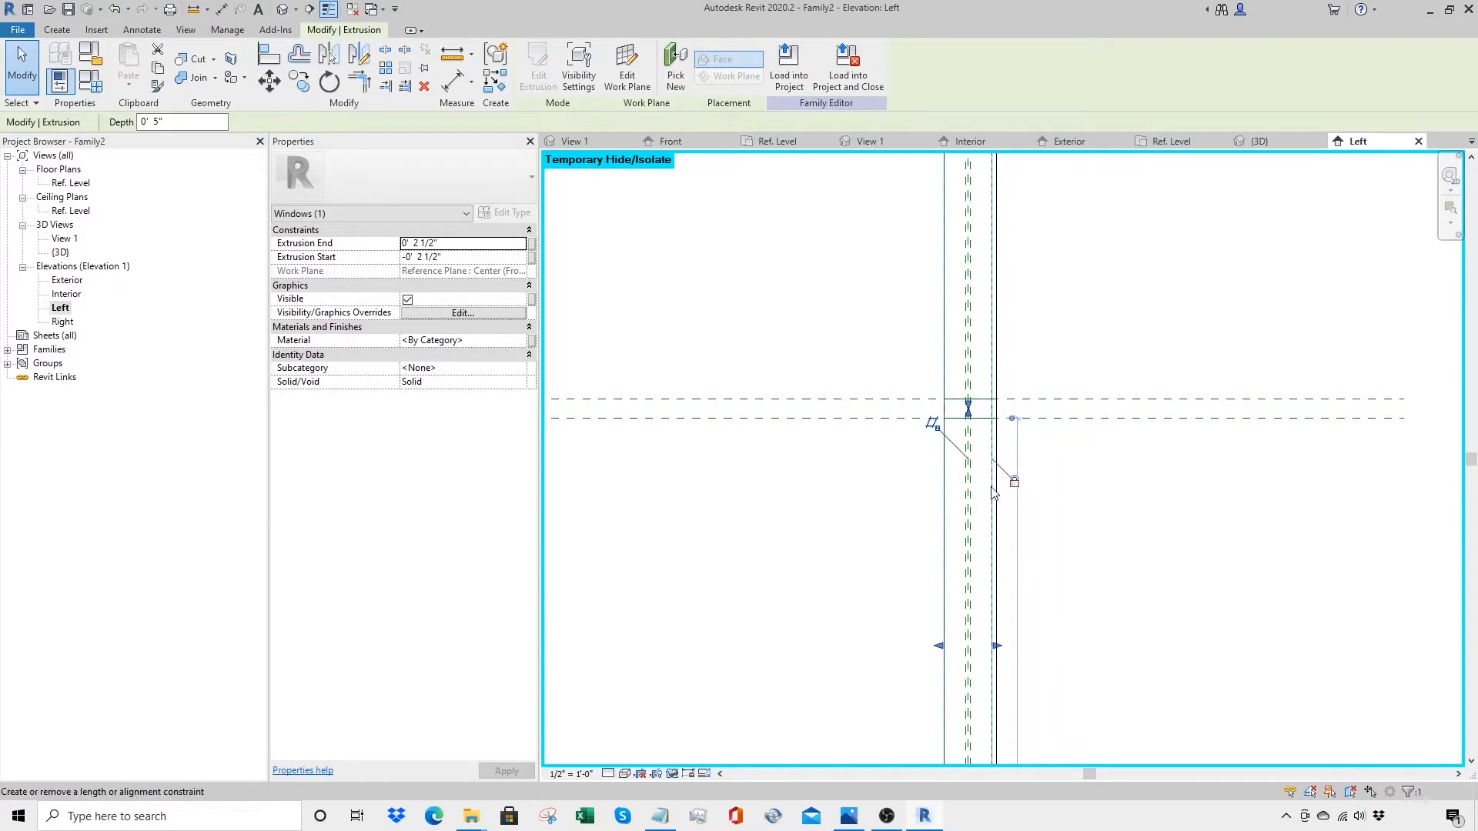
Step: Open the default 3D view and the Ref. Level floor plan of the window family, closing the inactive views
{"action": "left_click", "coordinate": [281, 9]}
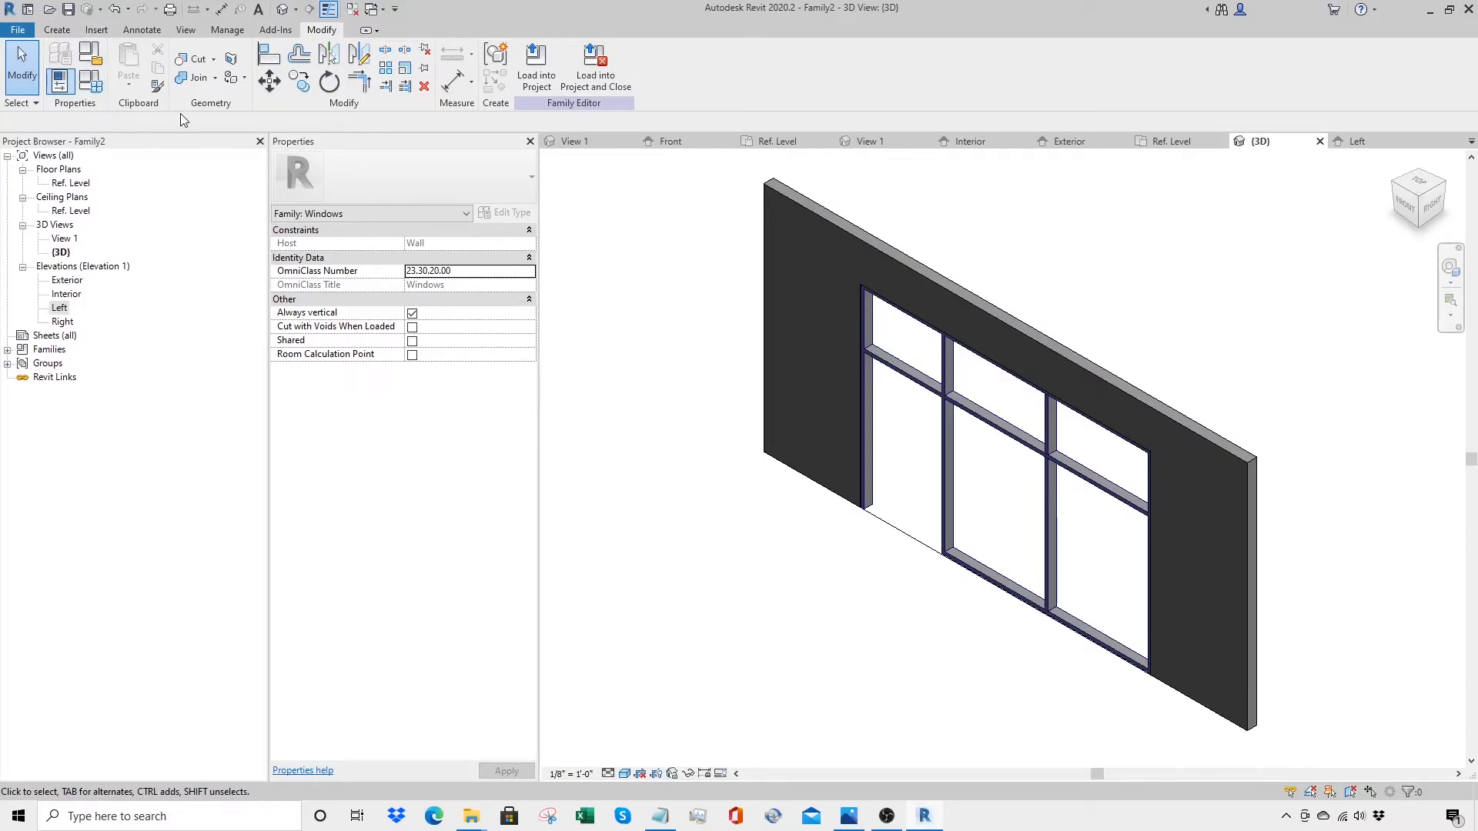
{"action": "left_click", "coordinate": [352, 9]}
{"action": "left_click", "coordinate": [377, 11]}
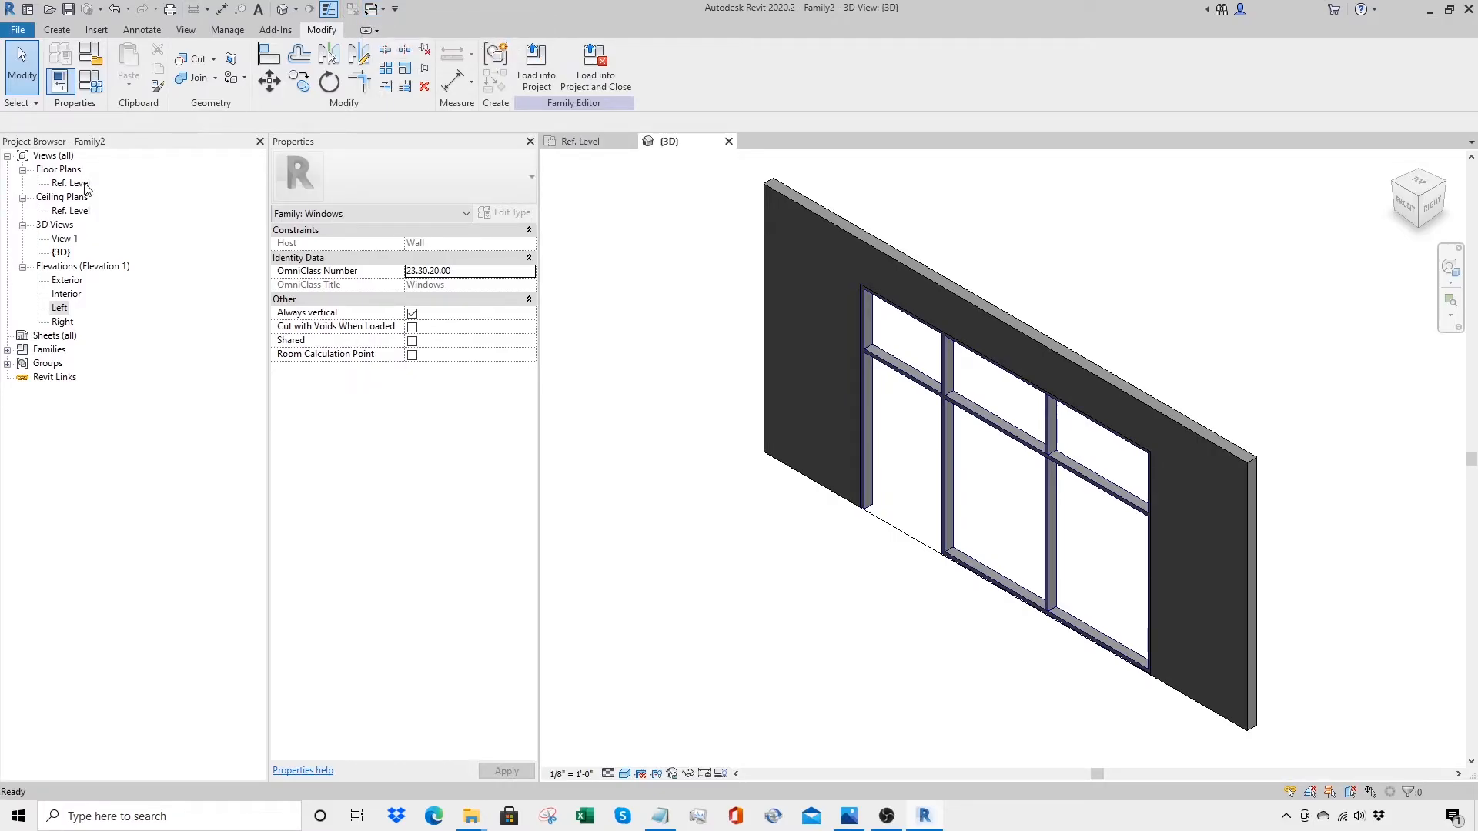
{"action": "double_click", "coordinate": [98, 185]}
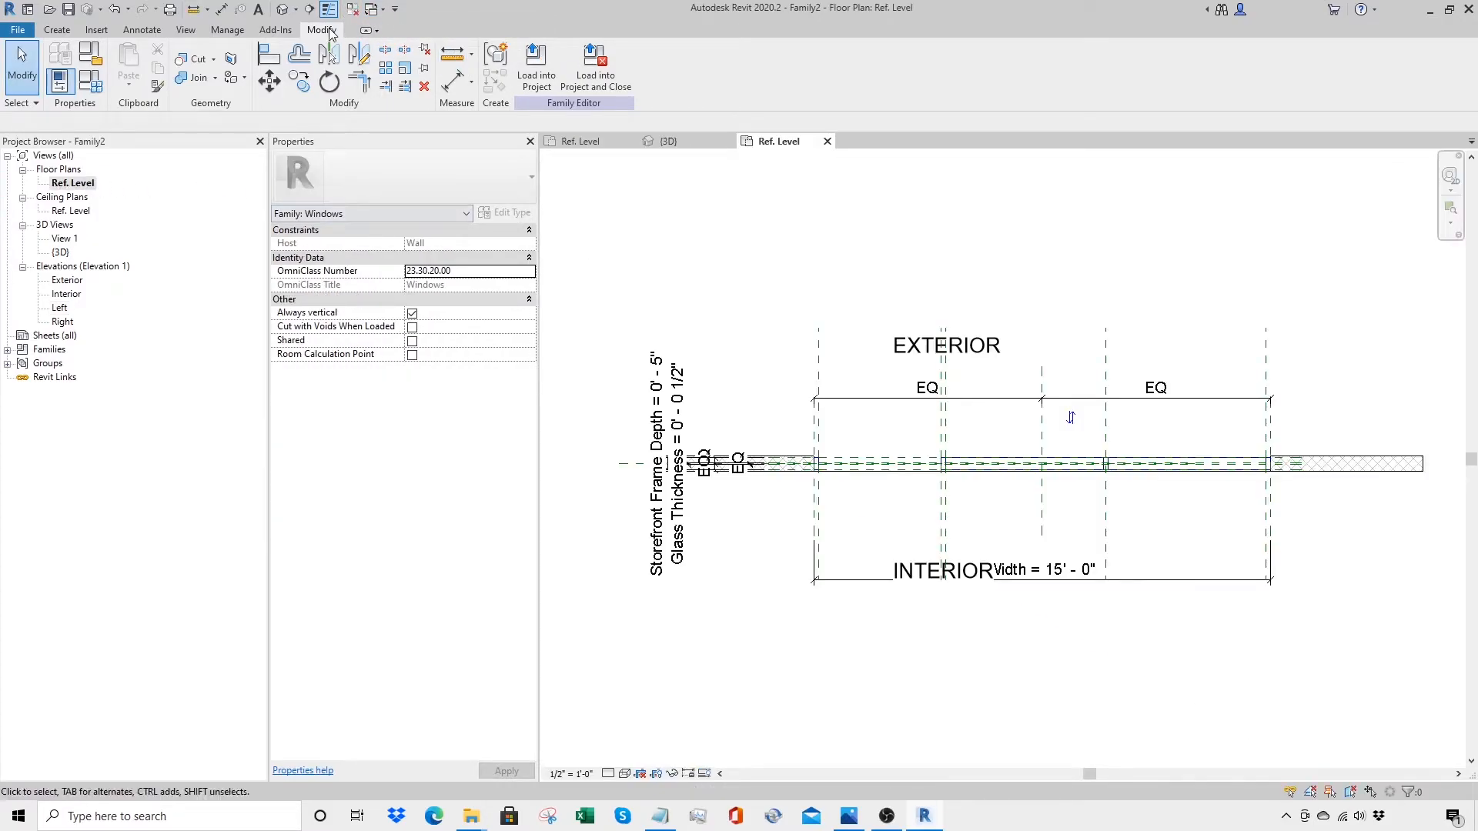
{"action": "left_click", "coordinate": [354, 11]}
Step: Switch to the Ref. Level floor plan of the Door1.rfa family
{"action": "left_click", "coordinate": [374, 9]}
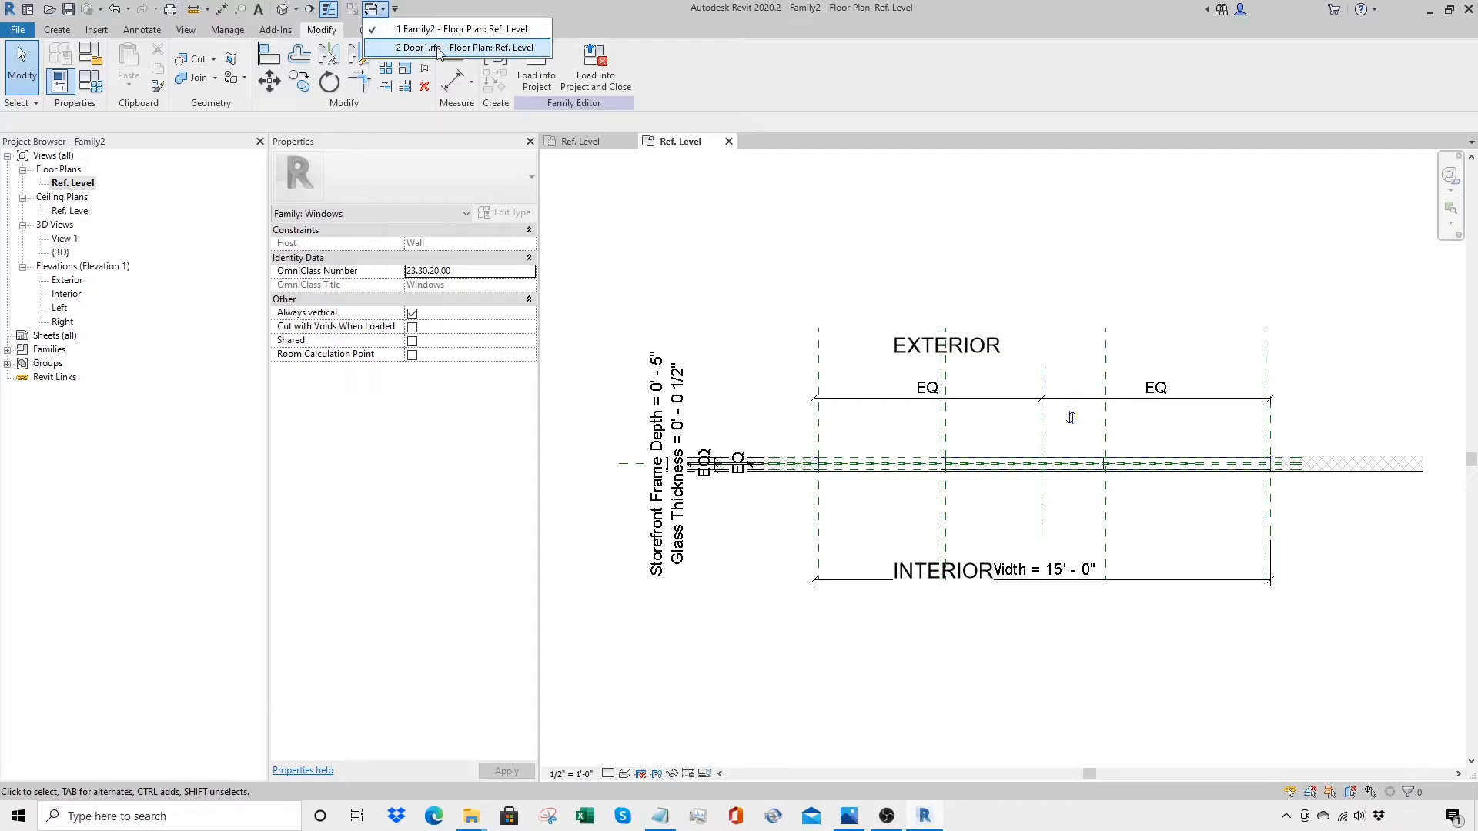
{"action": "left_click", "coordinate": [439, 49]}
{"action": "key", "text": "z"}
{"action": "key", "text": "r"}
{"action": "left_click_drag", "start_coordinate": [829, 572], "coordinate": [1138, 239]}
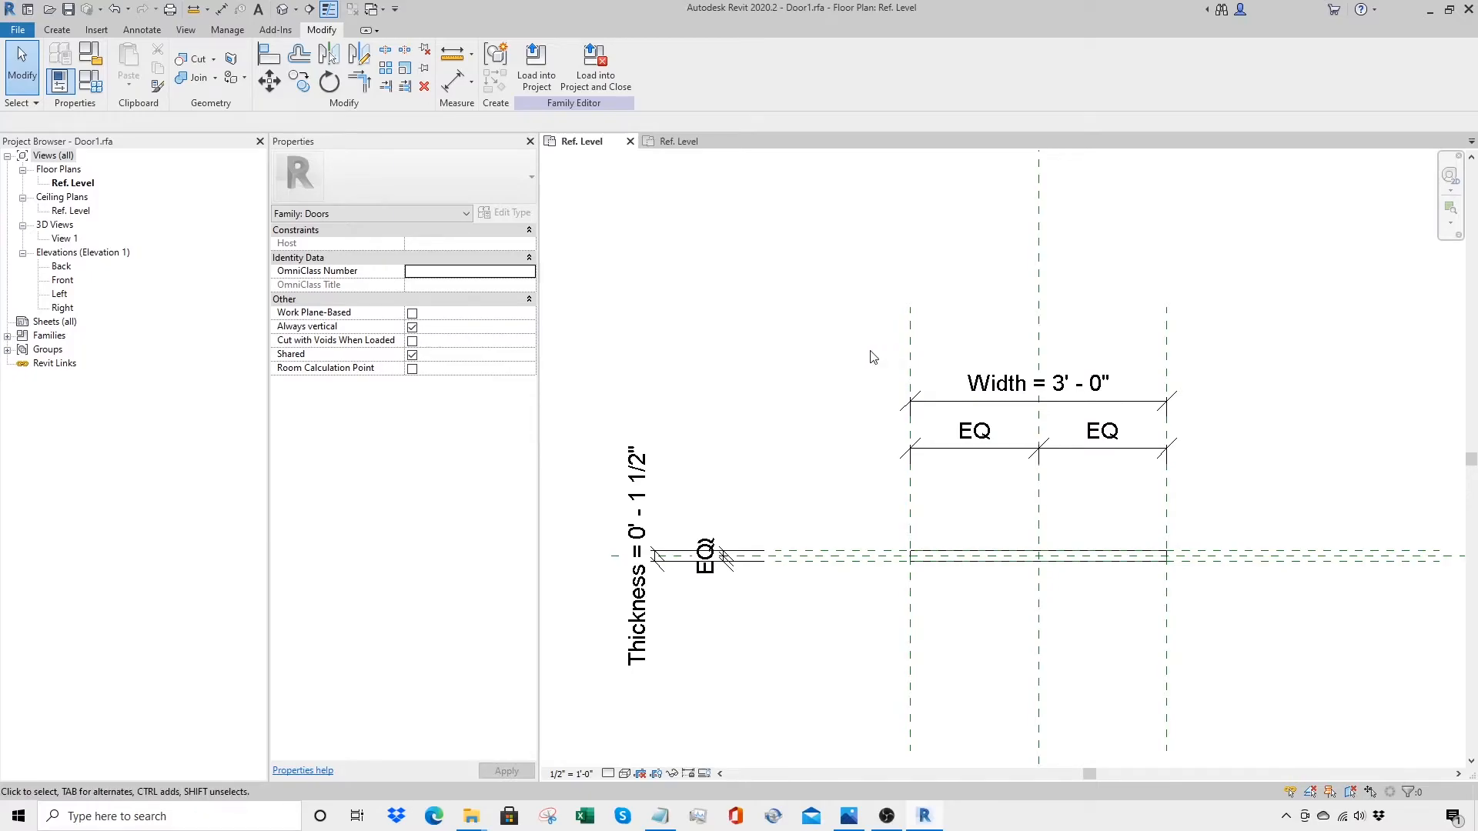
{"action": "key", "text": "r"}
{"action": "key", "text": "p"}
{"action": "left_click", "coordinate": [842, 331]}
{"action": "left_click", "coordinate": [977, 319]}
{"action": "key", "text": "Escape"}
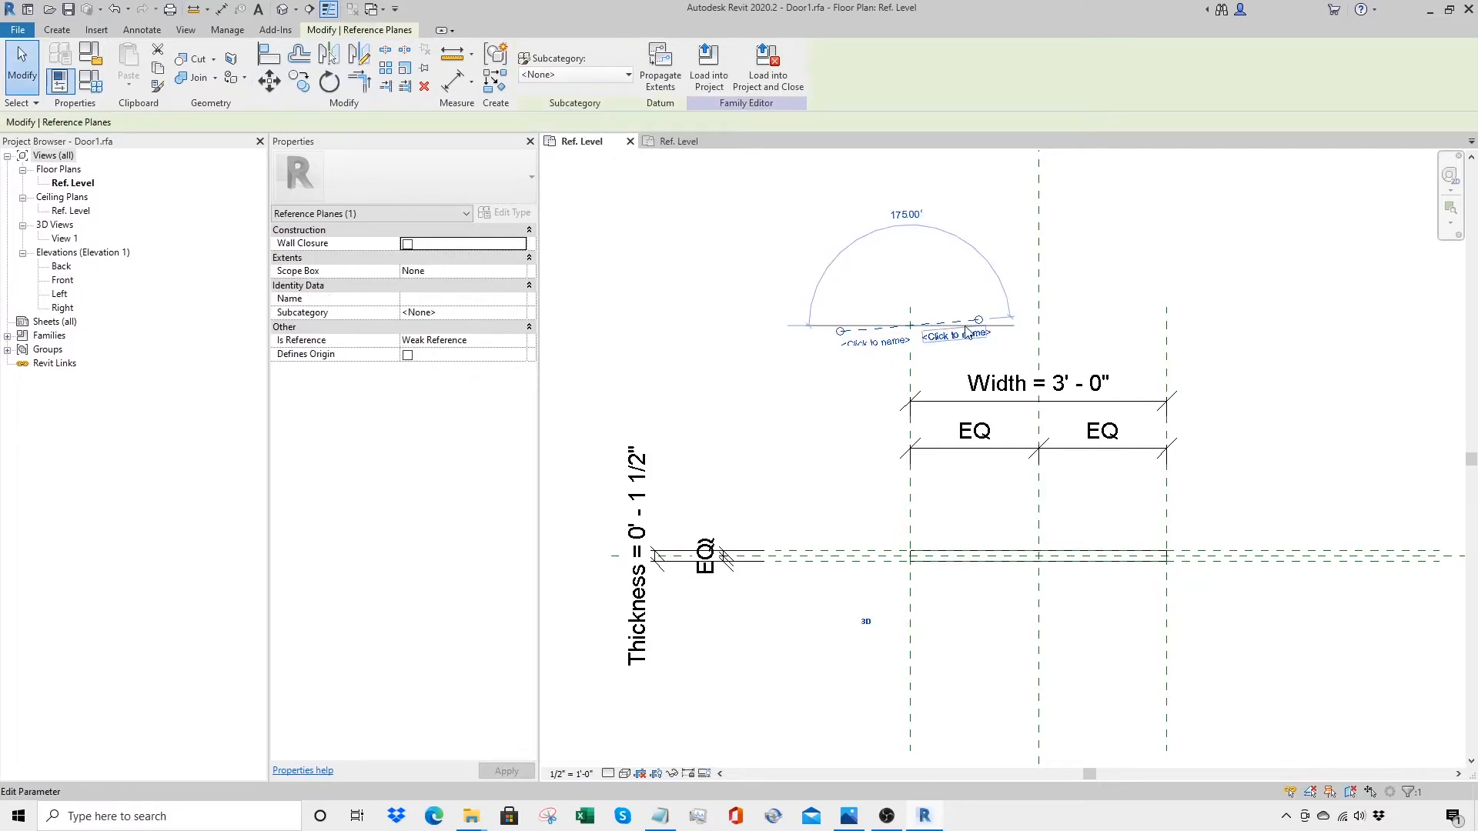
{"action": "key", "text": "Delete"}
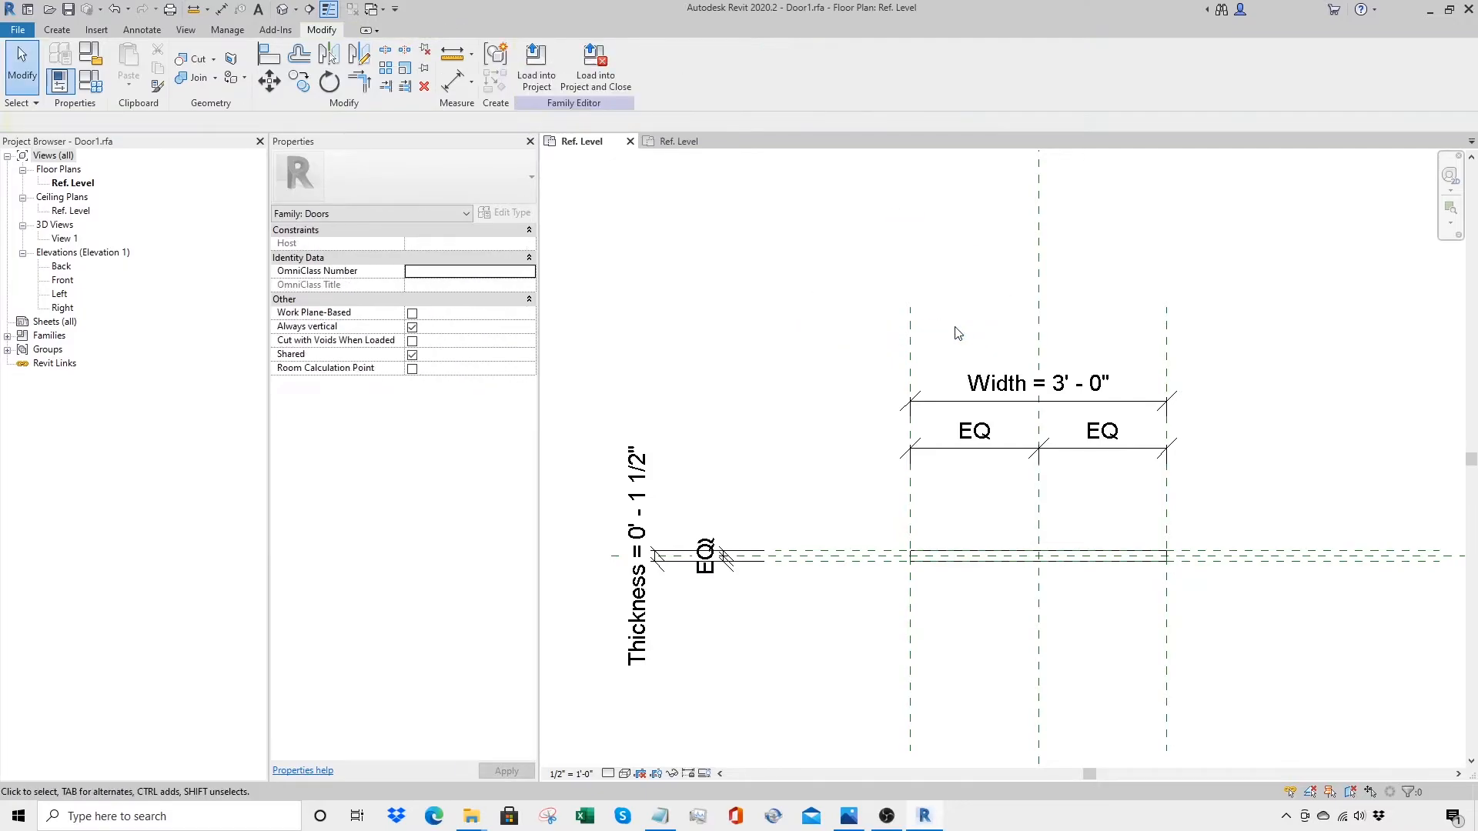
Step: Draw a short horizontal reference plane across the door's left edge line, 3' above the upper door-thickness plane
{"action": "key", "text": "r"}
{"action": "key", "text": "p"}
{"action": "left_click", "coordinate": [824, 337]}
{"action": "left_click", "coordinate": [941, 336]}
{"action": "left_click", "coordinate": [840, 443]}
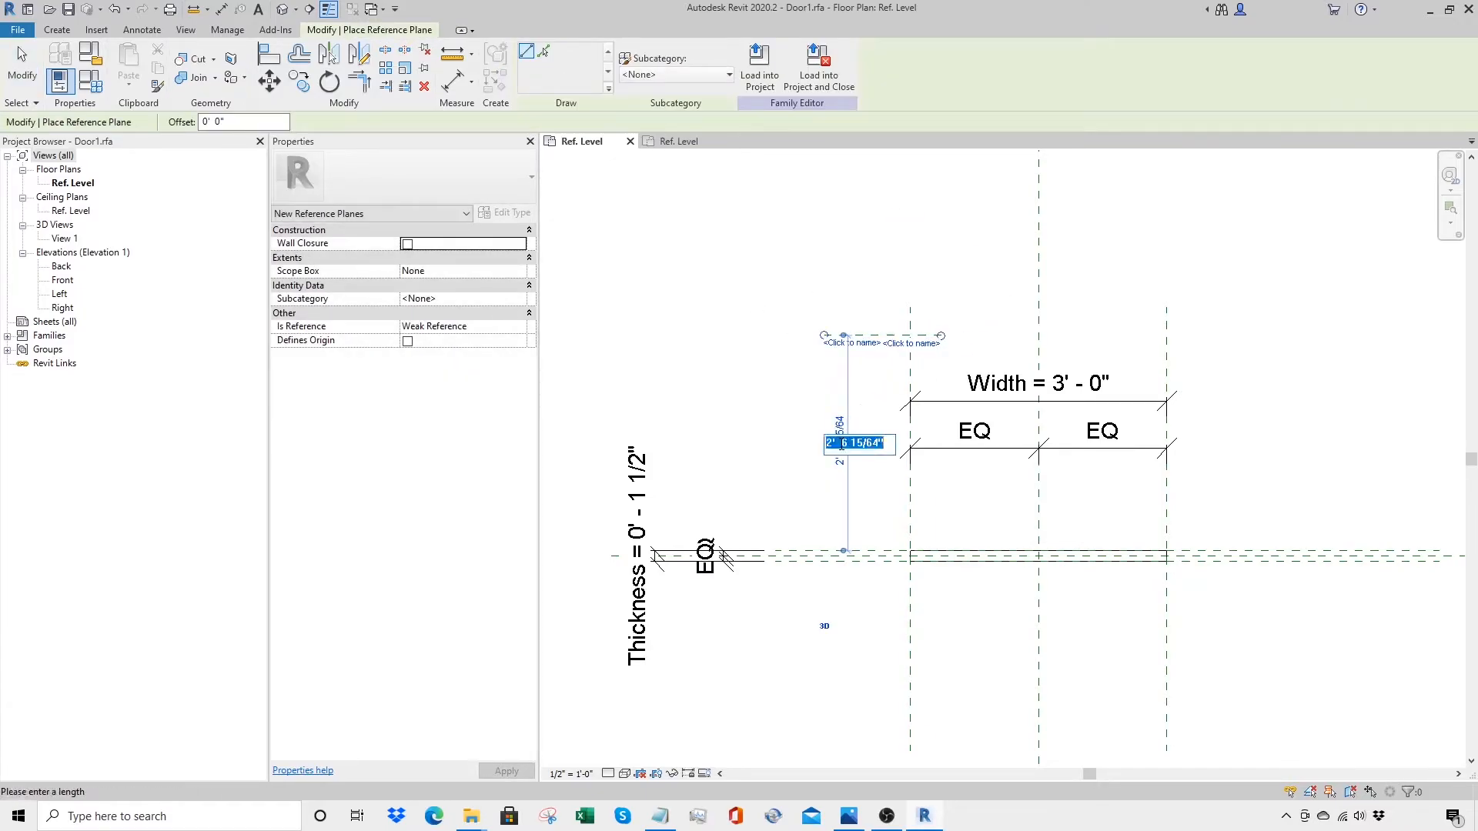
{"action": "type", "text": "3"}
{"action": "key", "text": "Return"}
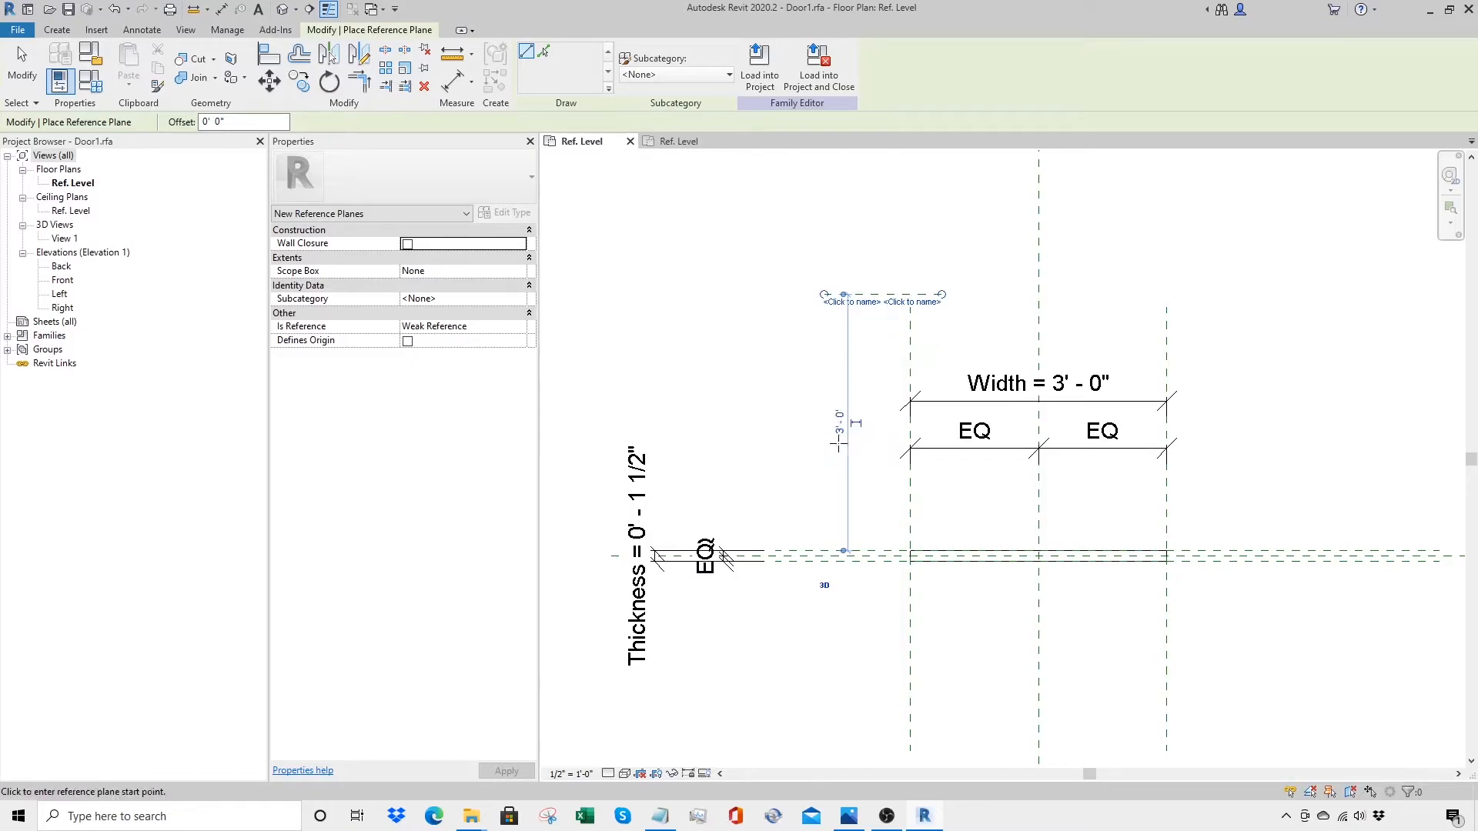
{"action": "key", "text": "Escape"}
{"action": "key", "text": "Escape"}
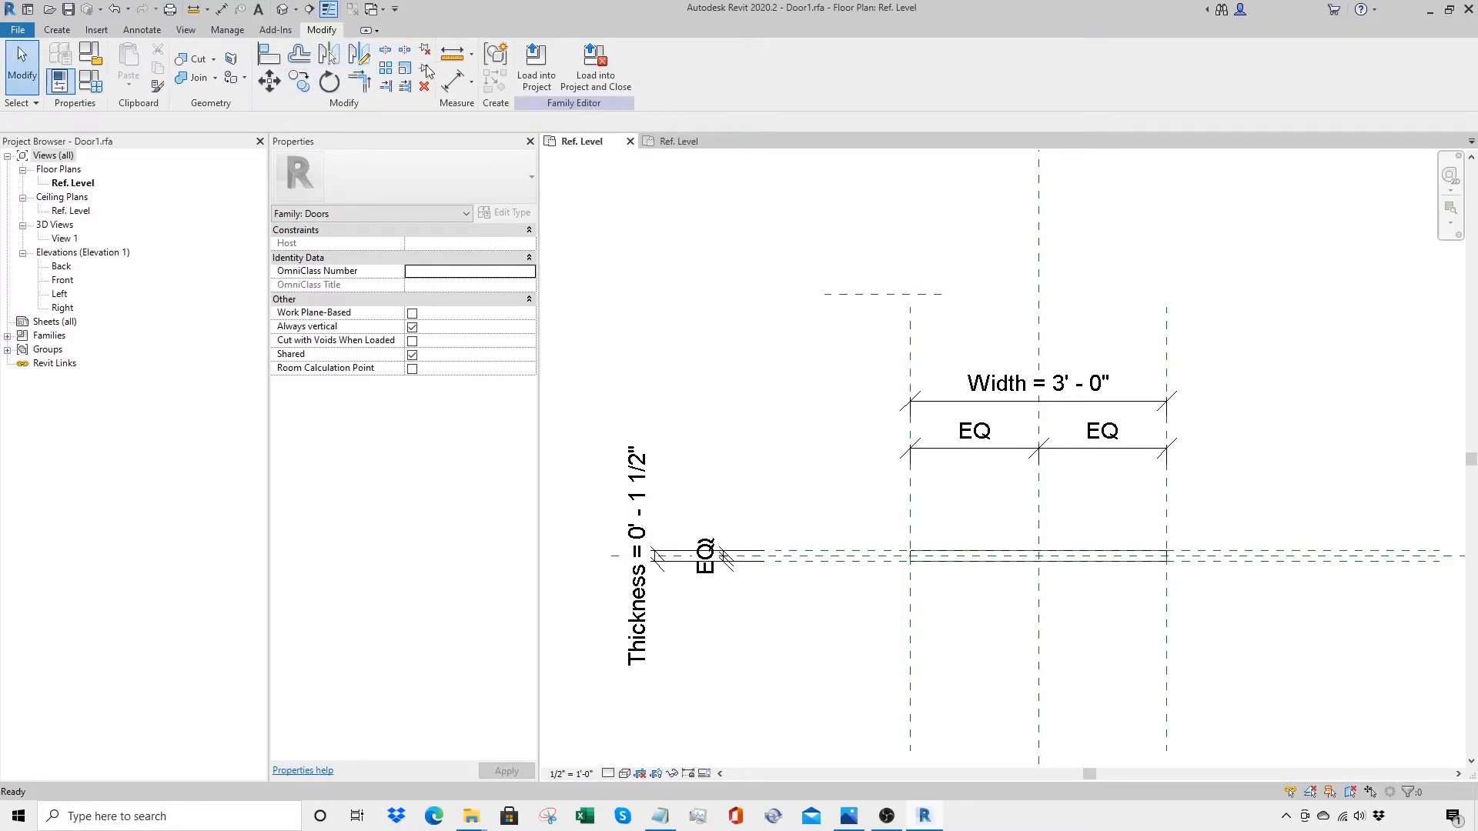
Step: Dimension from the upper door-thickness plane to the new reference plane and label the dimension with the Width parameter
{"action": "key", "text": "d"}
{"action": "key", "text": "i"}
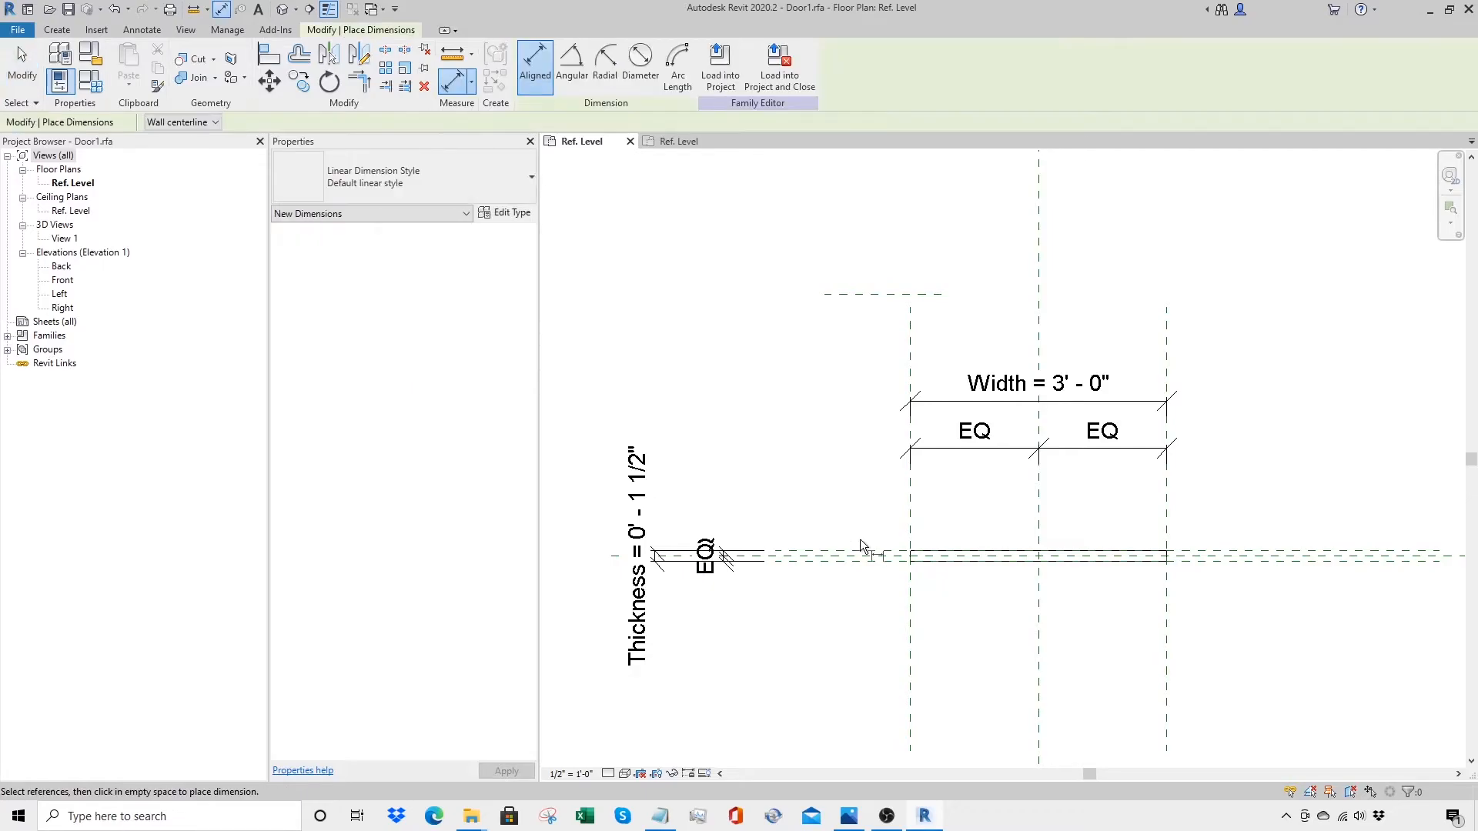
{"action": "left_click", "coordinate": [857, 547]}
{"action": "left_click", "coordinate": [871, 297]}
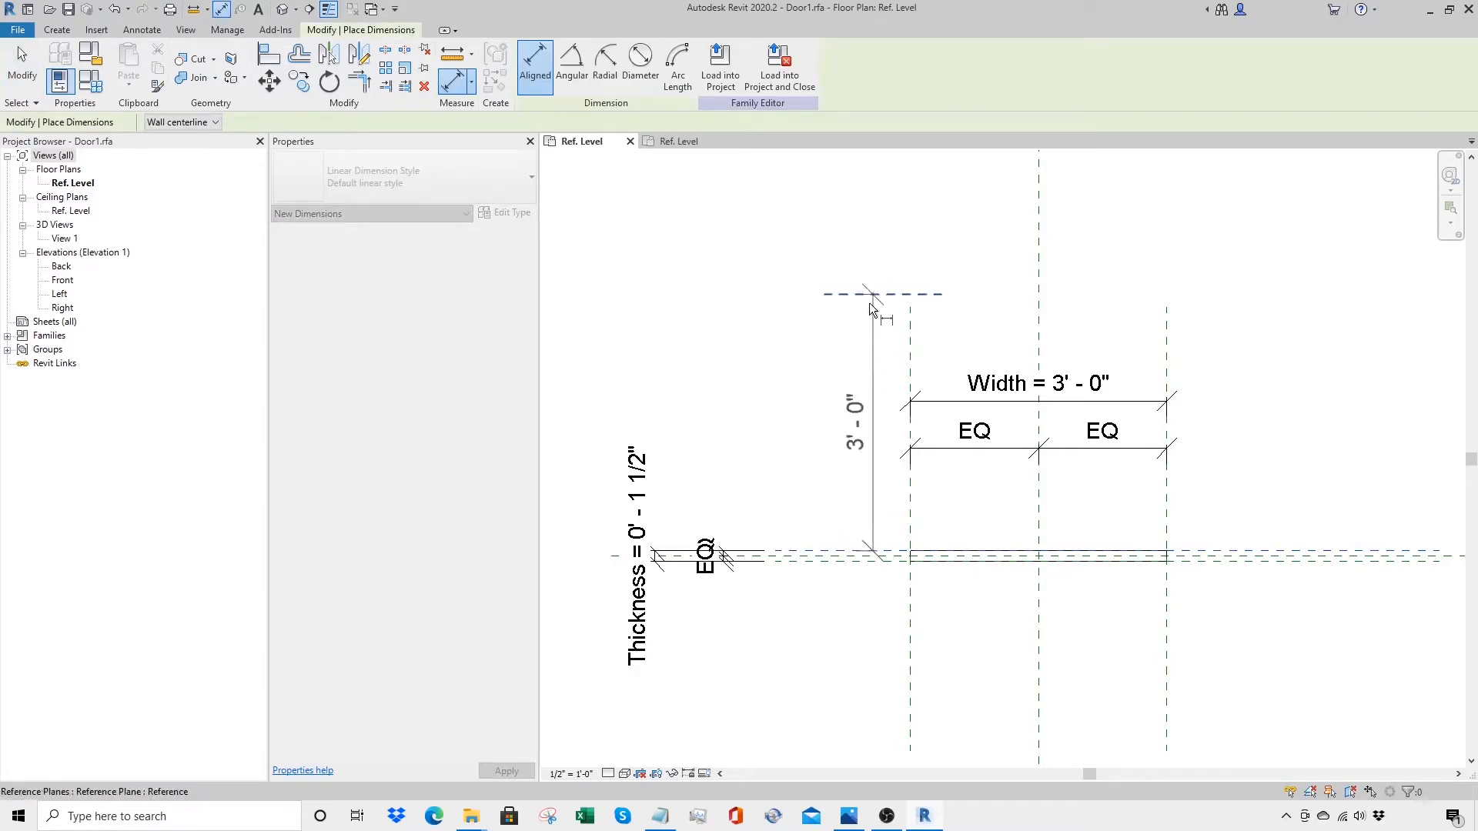
{"action": "left_click", "coordinate": [856, 339]}
{"action": "key", "text": "Escape"}
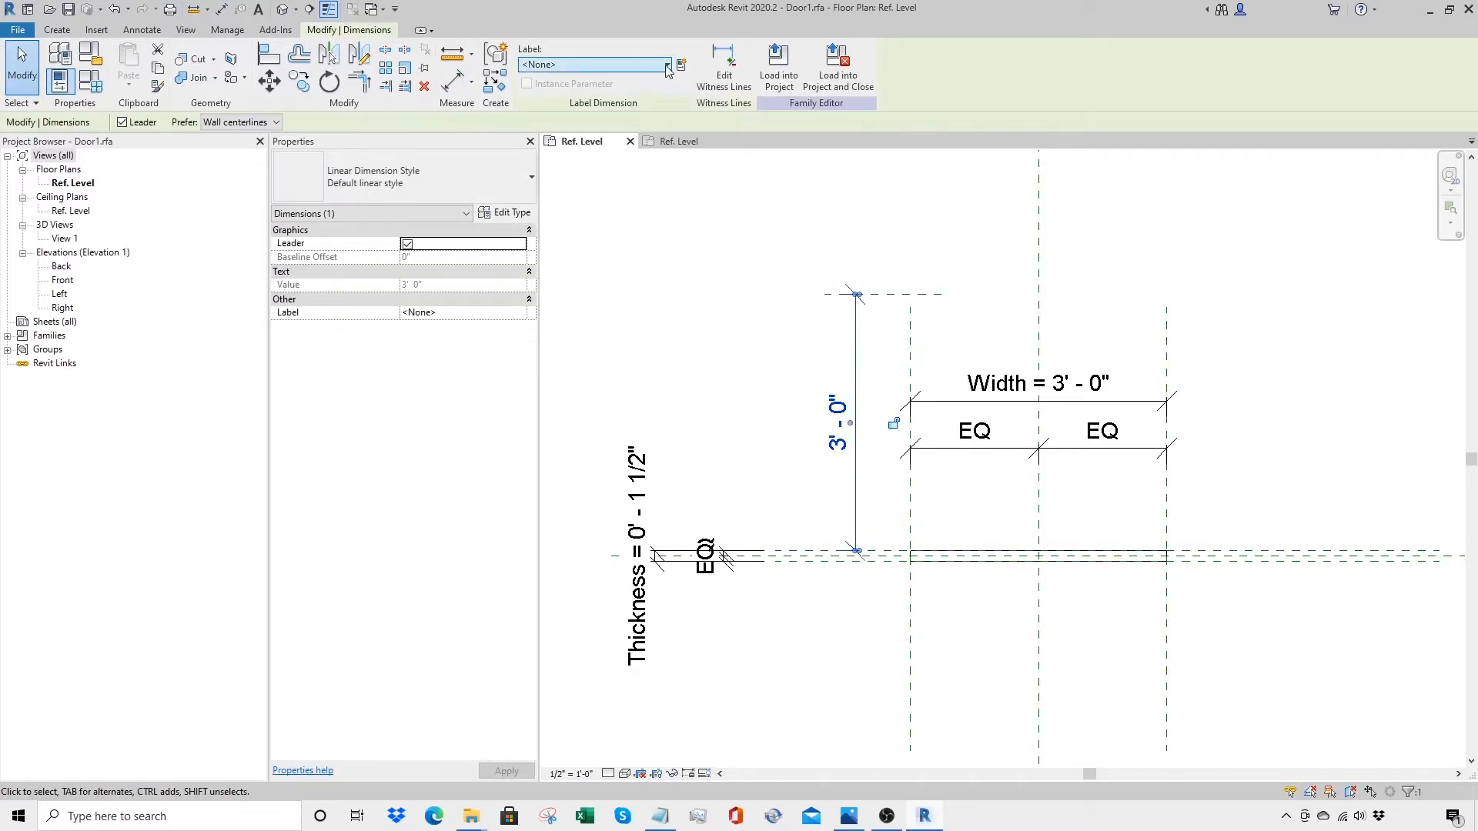
{"action": "left_click", "coordinate": [665, 64]}
{"action": "left_click", "coordinate": [562, 206]}
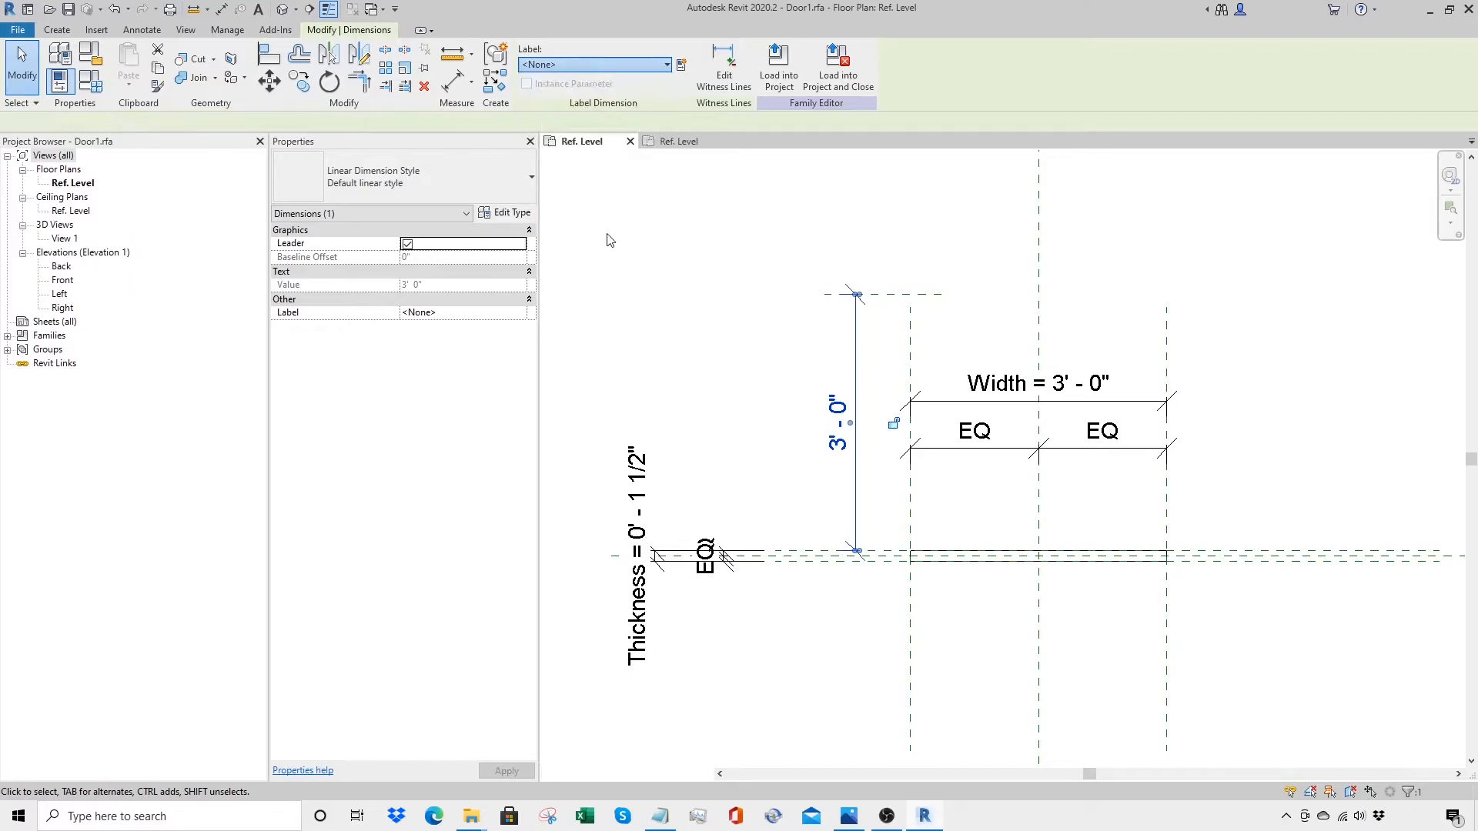
{"action": "left_click", "coordinate": [723, 351]}
Step: Extend the door's left-edge reference plane upward past the new horizontal reference plane
{"action": "left_click", "coordinate": [911, 325]}
{"action": "left_click_drag", "start_coordinate": [910, 308], "coordinate": [909, 232]}
{"action": "key", "text": "Escape"}
Step: Temporarily hide the door panel extrusion in the plan view
{"action": "left_click", "coordinate": [921, 559]}
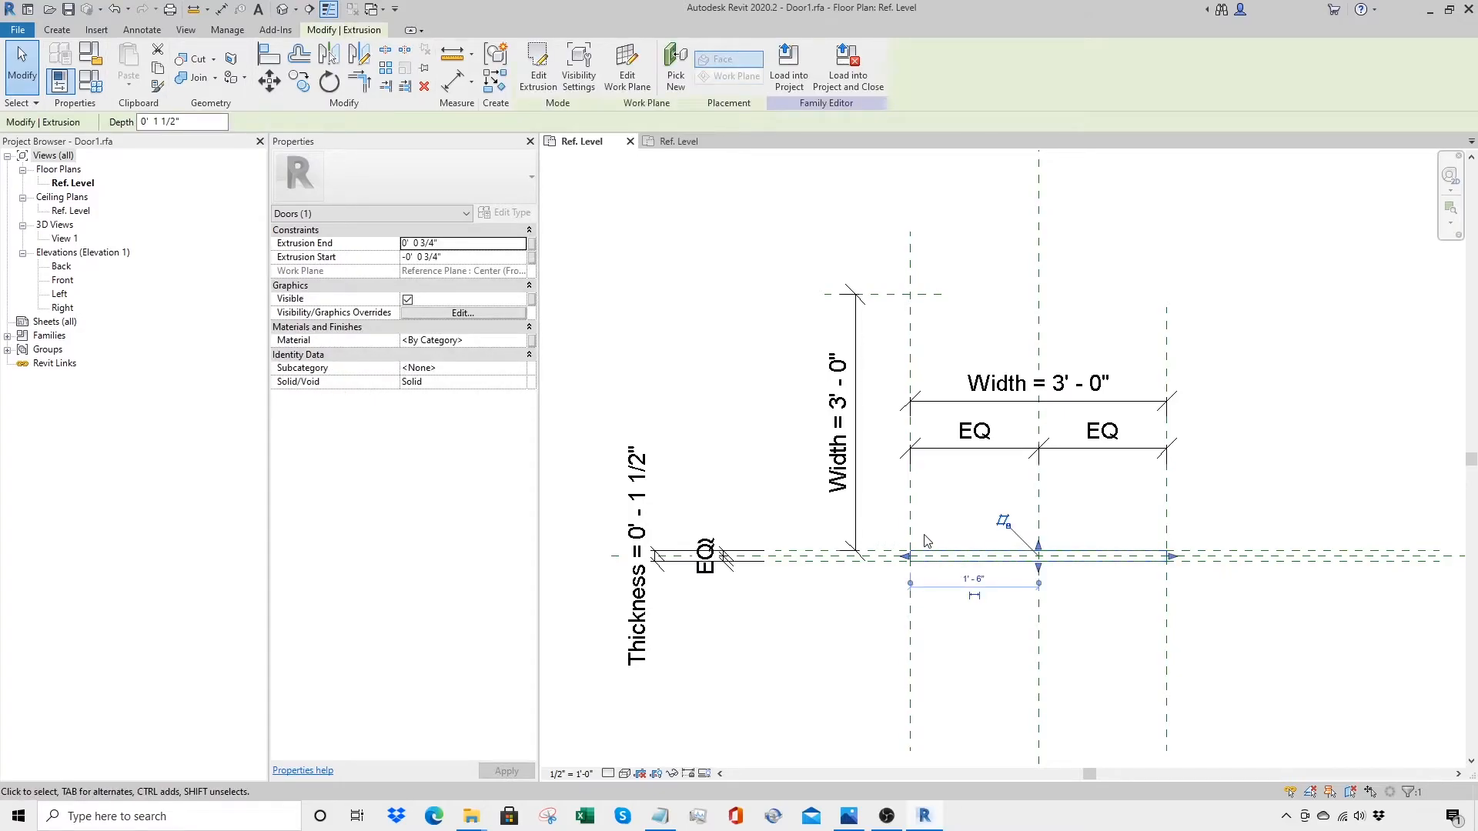
{"action": "key", "text": "h"}
{"action": "key", "text": "h"}
{"action": "key", "text": "s"}
{"action": "key", "text": "l"}
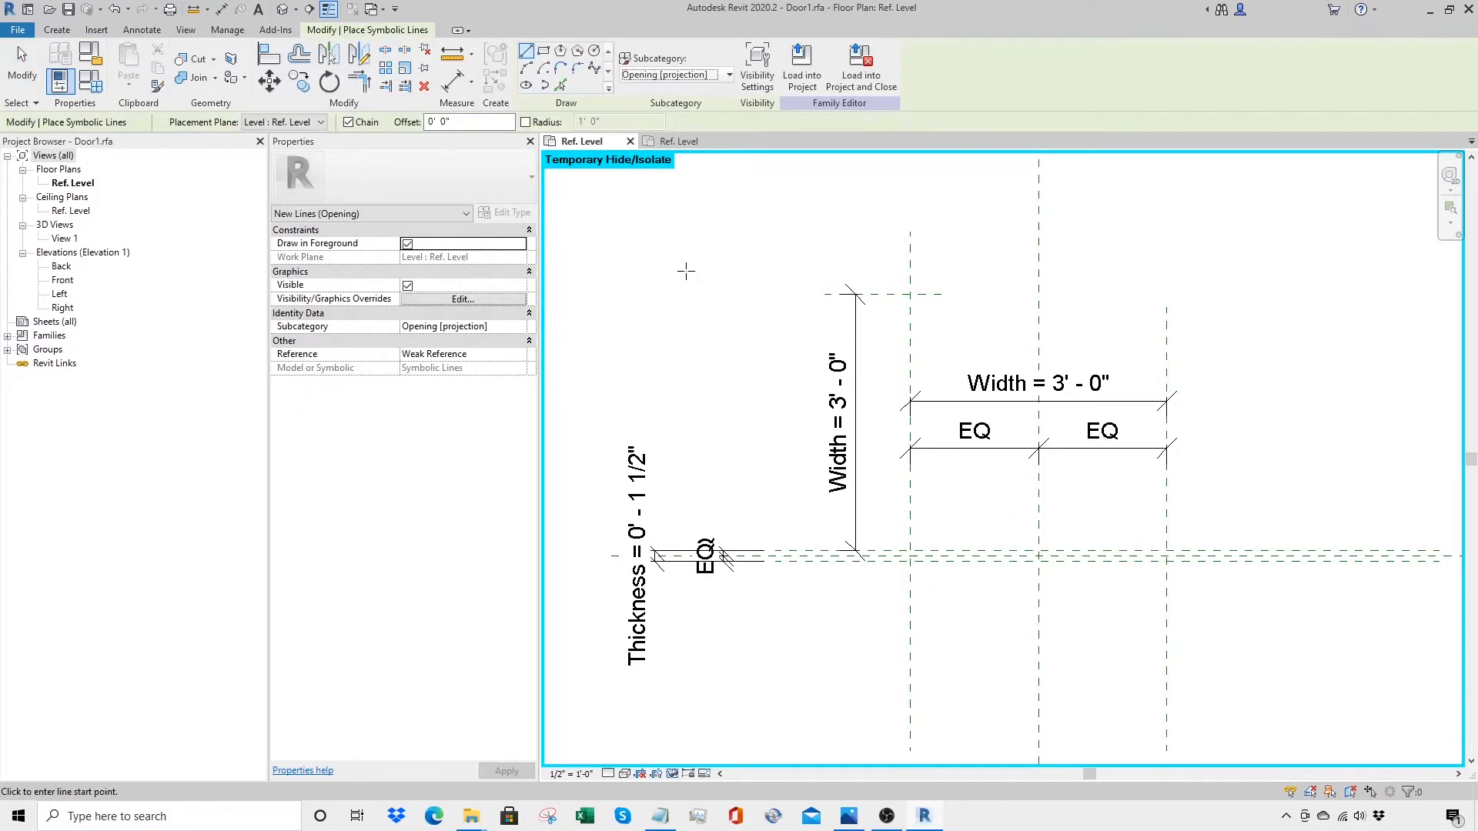
{"action": "key", "text": "Escape"}
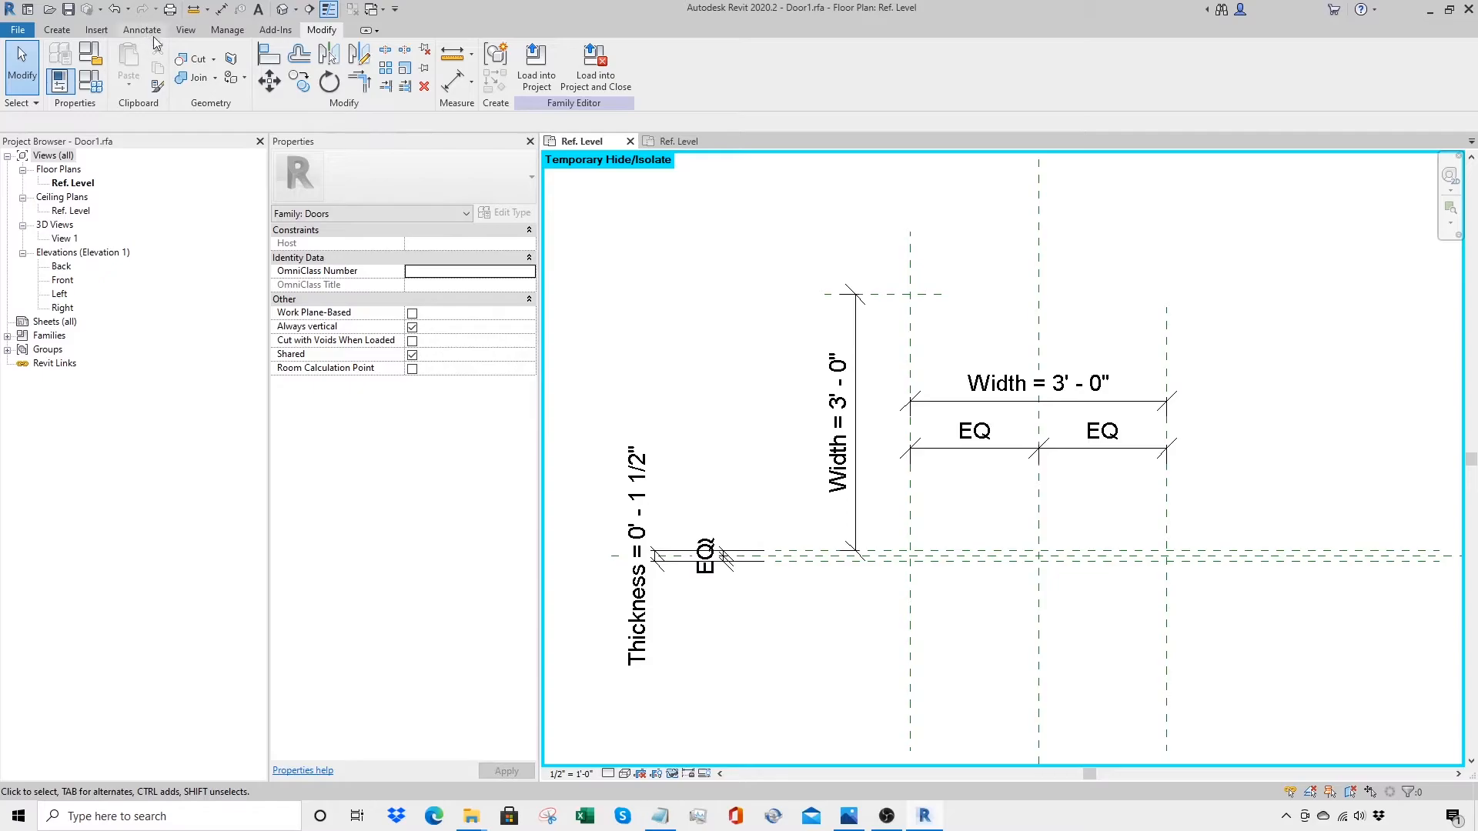
Step: Create a new Doors subcategory named Swing in the object styles
{"action": "left_click", "coordinate": [227, 30]}
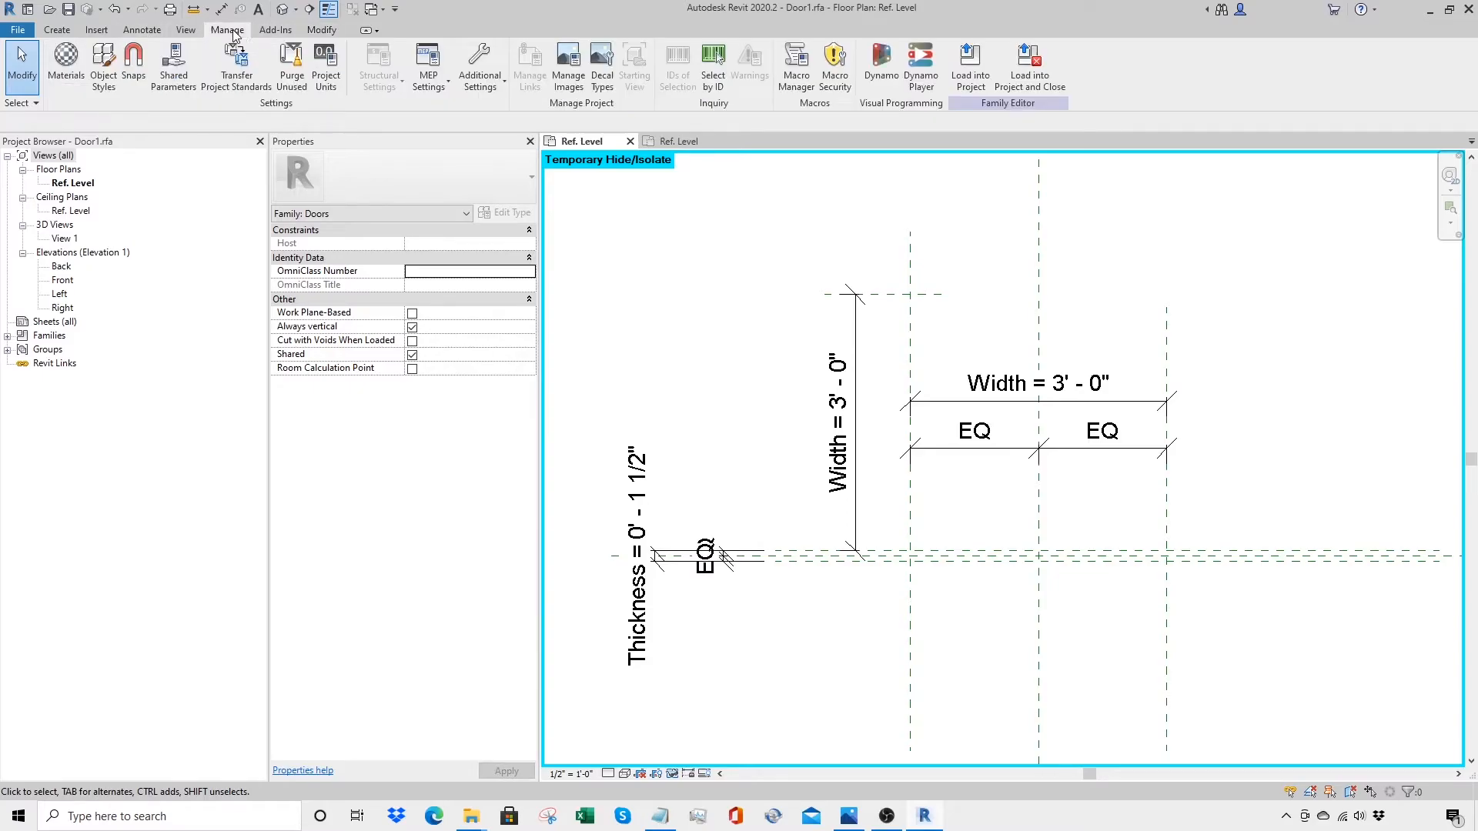
{"action": "left_click", "coordinate": [101, 68]}
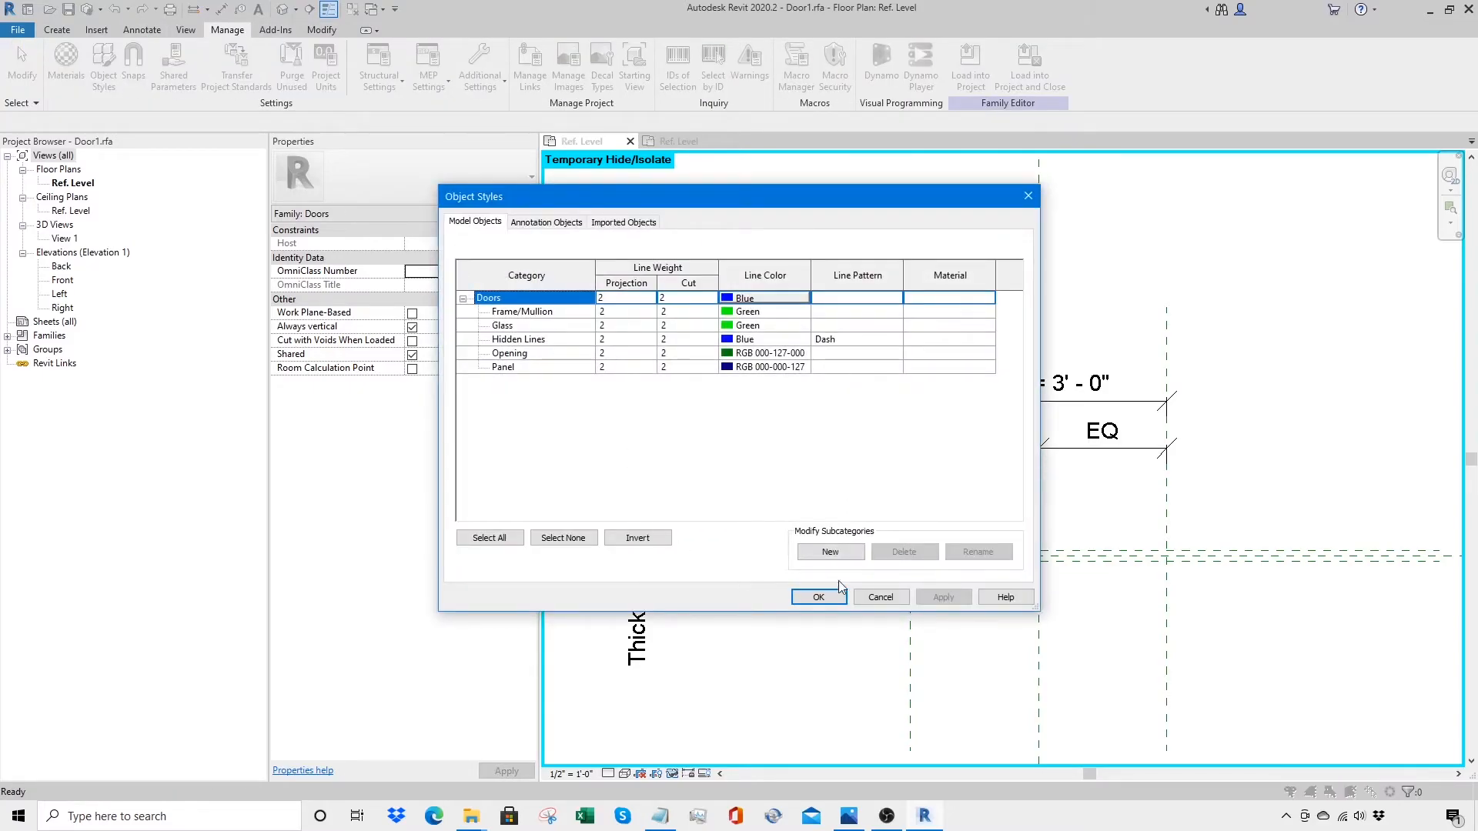
{"action": "left_click", "coordinate": [831, 552]}
{"action": "type", "text": "Swing"}
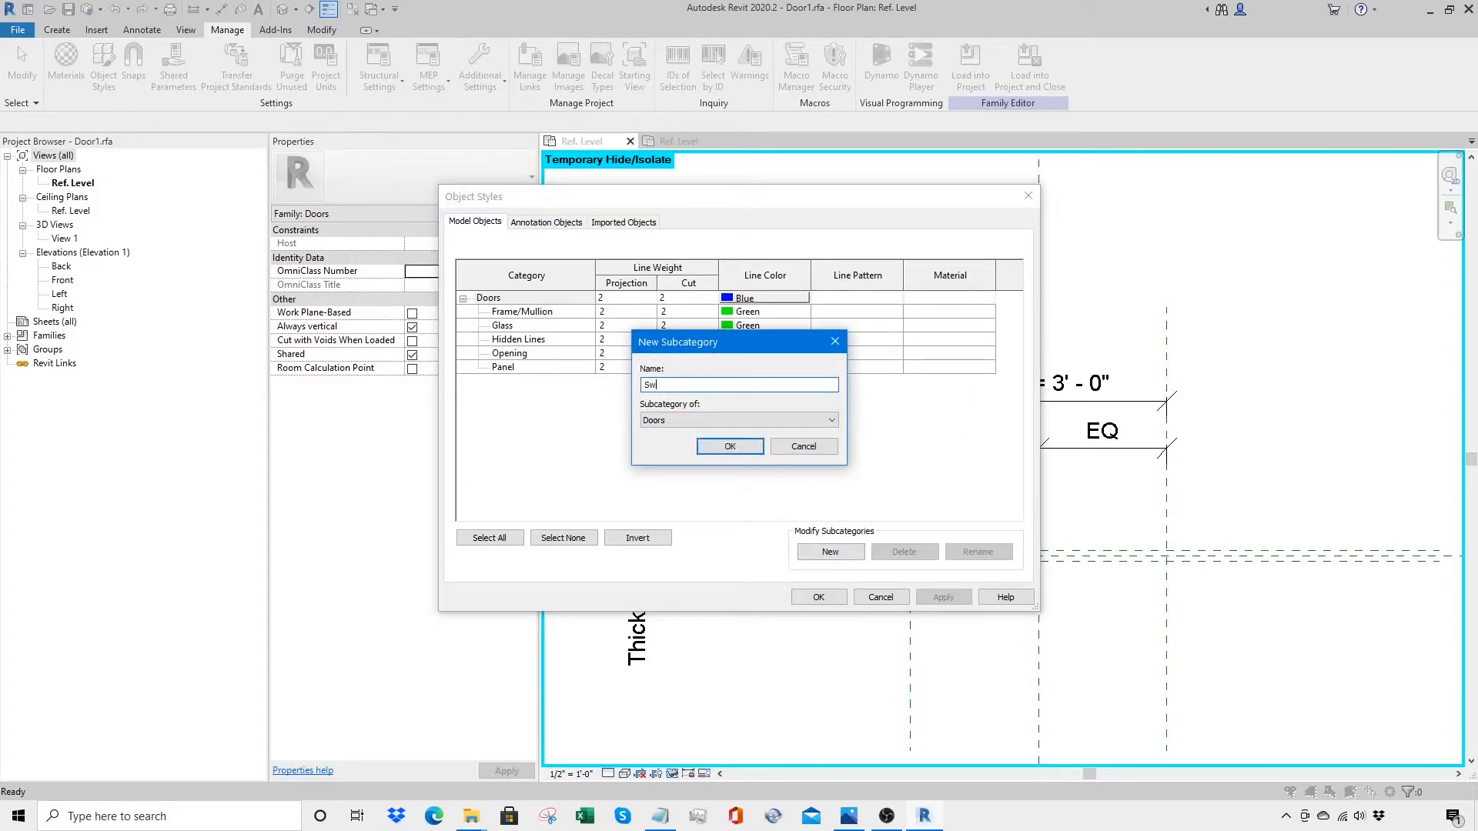
{"action": "left_click", "coordinate": [731, 447]}
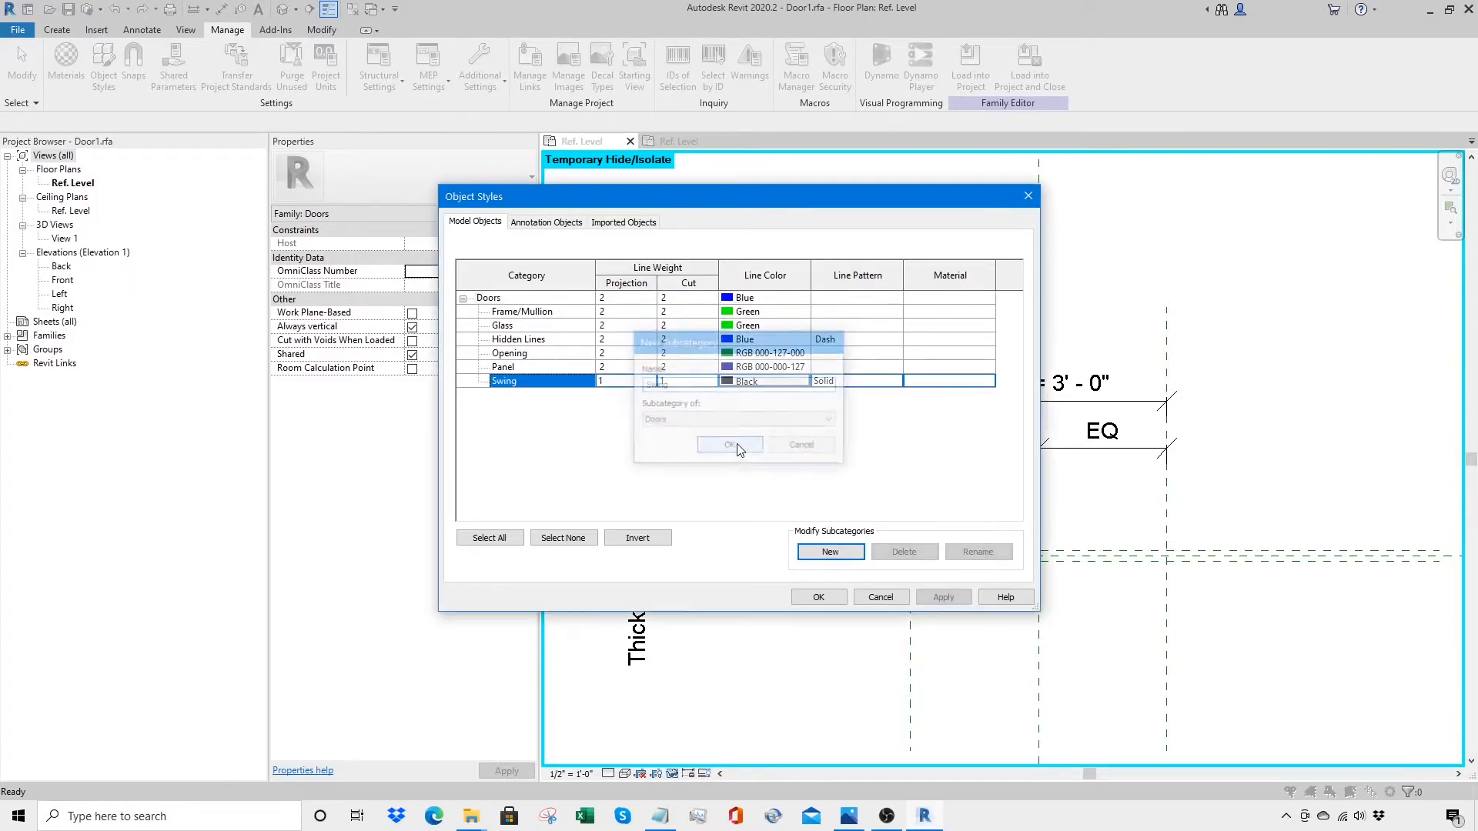
{"action": "left_click", "coordinate": [820, 597]}
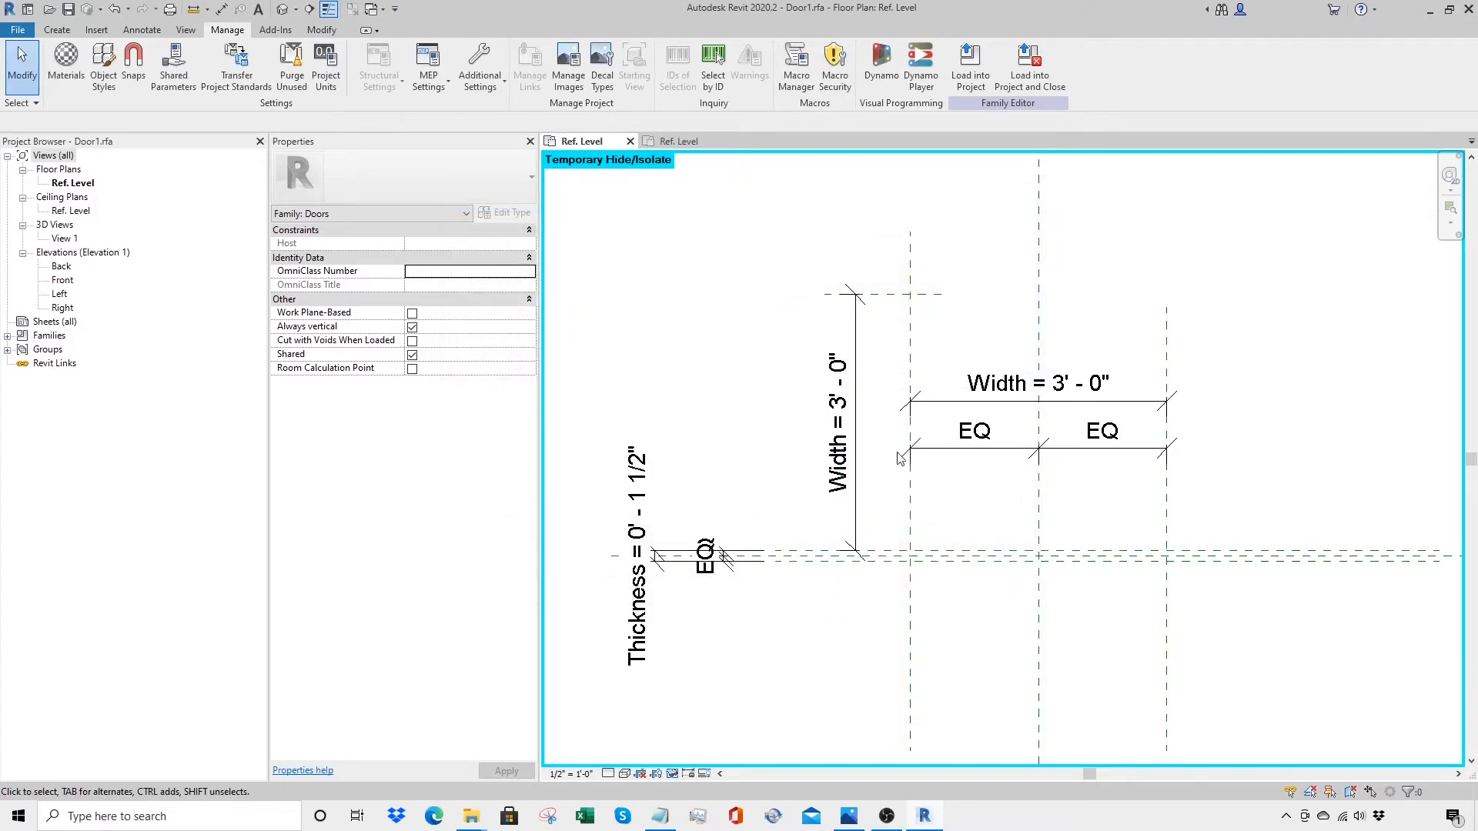
{"action": "key", "text": "Escape"}
Step: Draw a vertical symbolic line in the Swing subcategory just right of the door's left-edge reference plane
{"action": "left_click", "coordinate": [147, 33]}
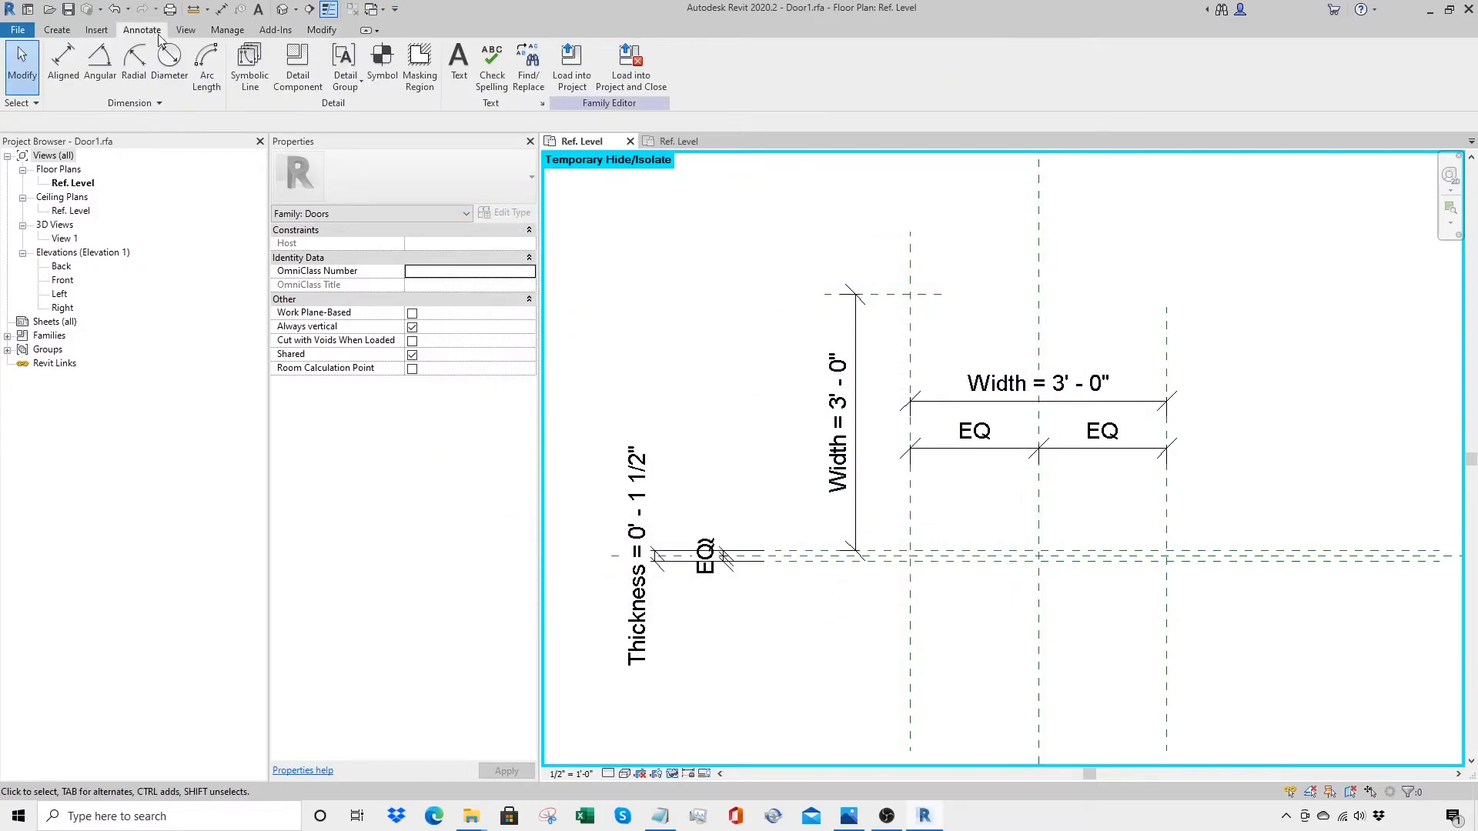
{"action": "left_click", "coordinate": [248, 58]}
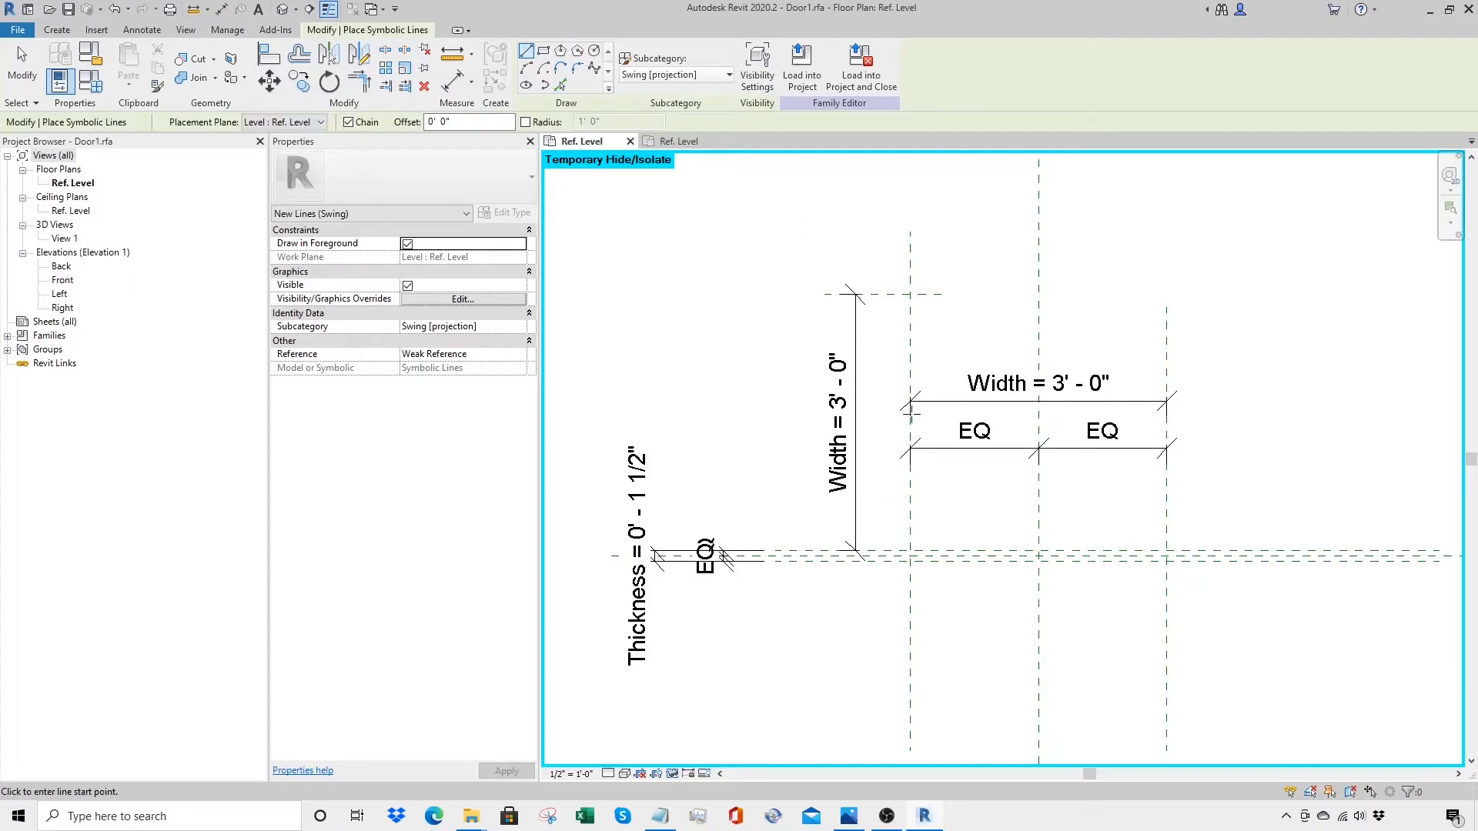
{"action": "left_click", "coordinate": [946, 494]}
{"action": "left_click", "coordinate": [945, 372]}
{"action": "key", "text": "Escape"}
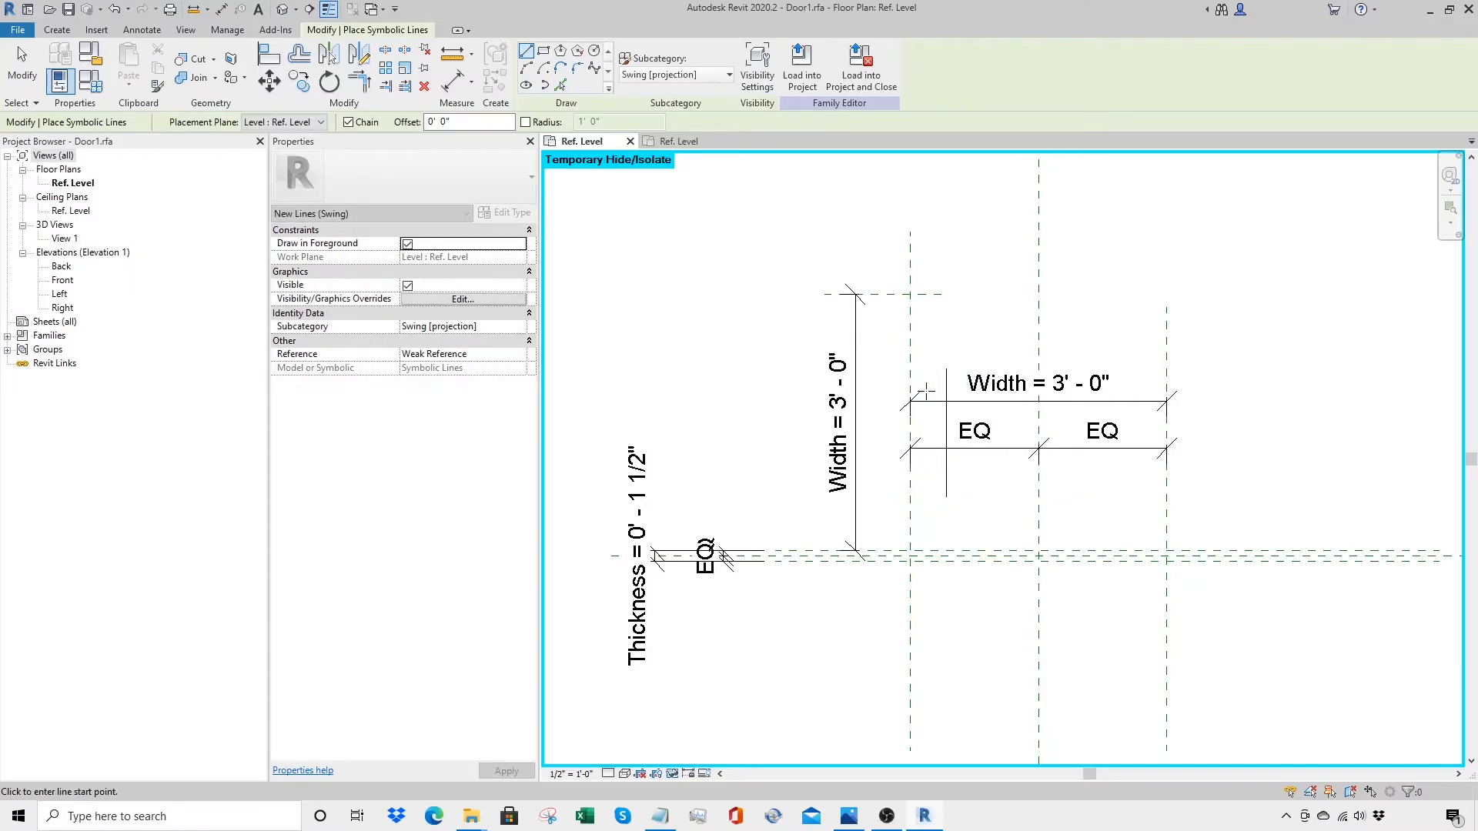
Step: Align and lock the swing line's ends to the two horizontal reference planes and its length to the left-edge reference plane
{"action": "left_click", "coordinate": [269, 54]}
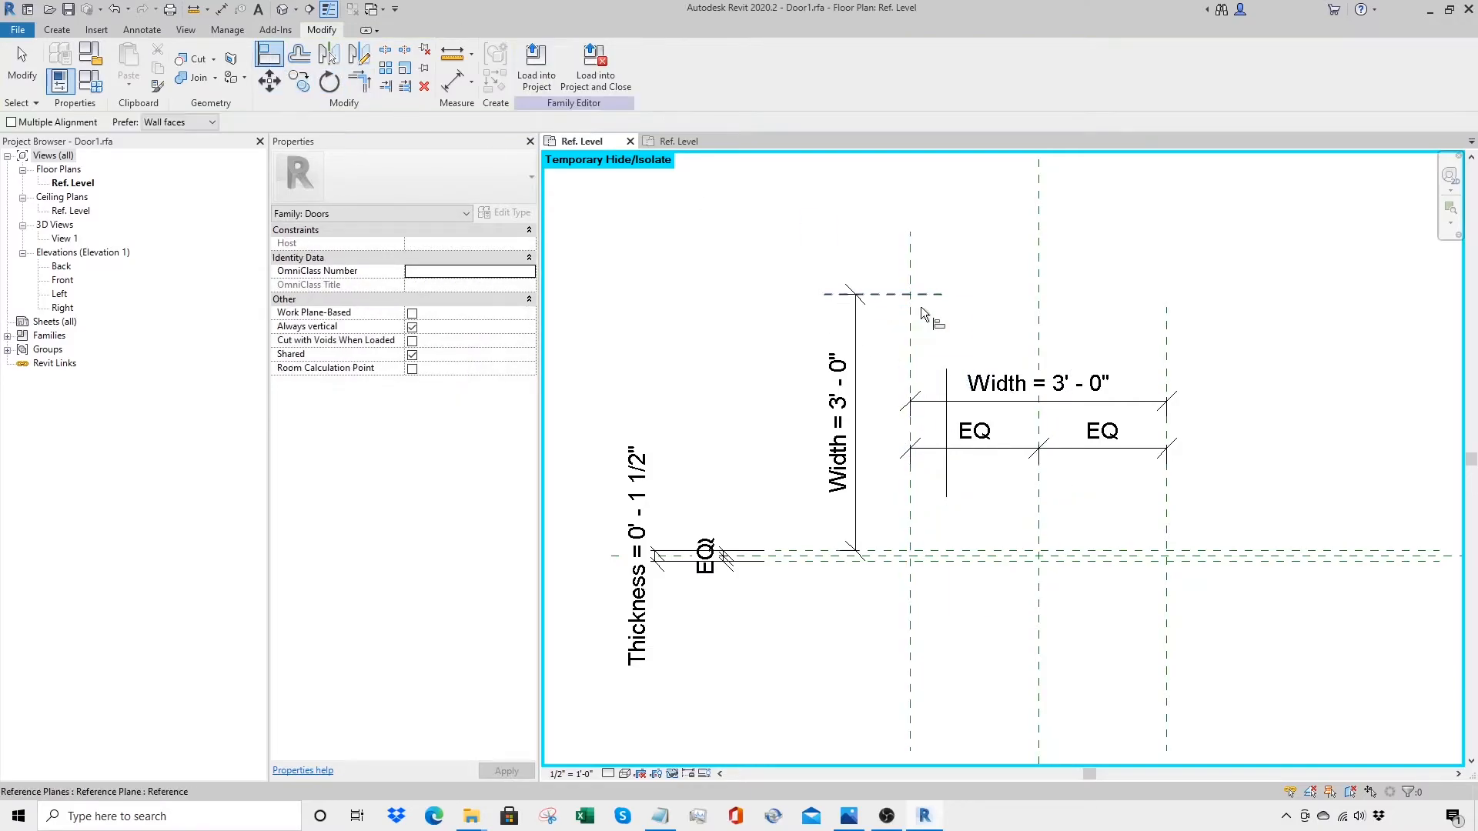
{"action": "left_click", "coordinate": [947, 373]}
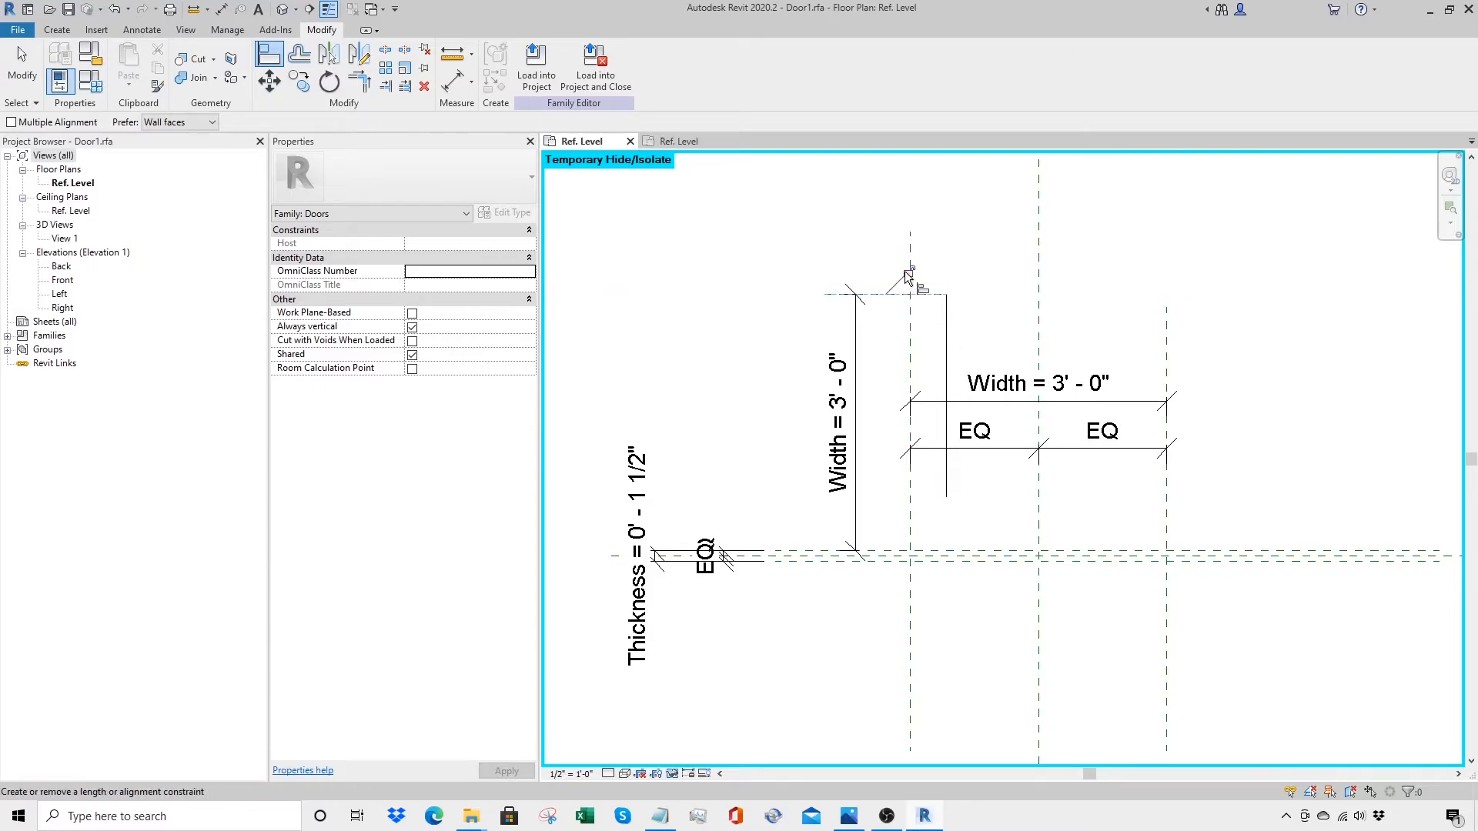
{"action": "left_click", "coordinate": [964, 552]}
{"action": "left_click", "coordinate": [946, 501]}
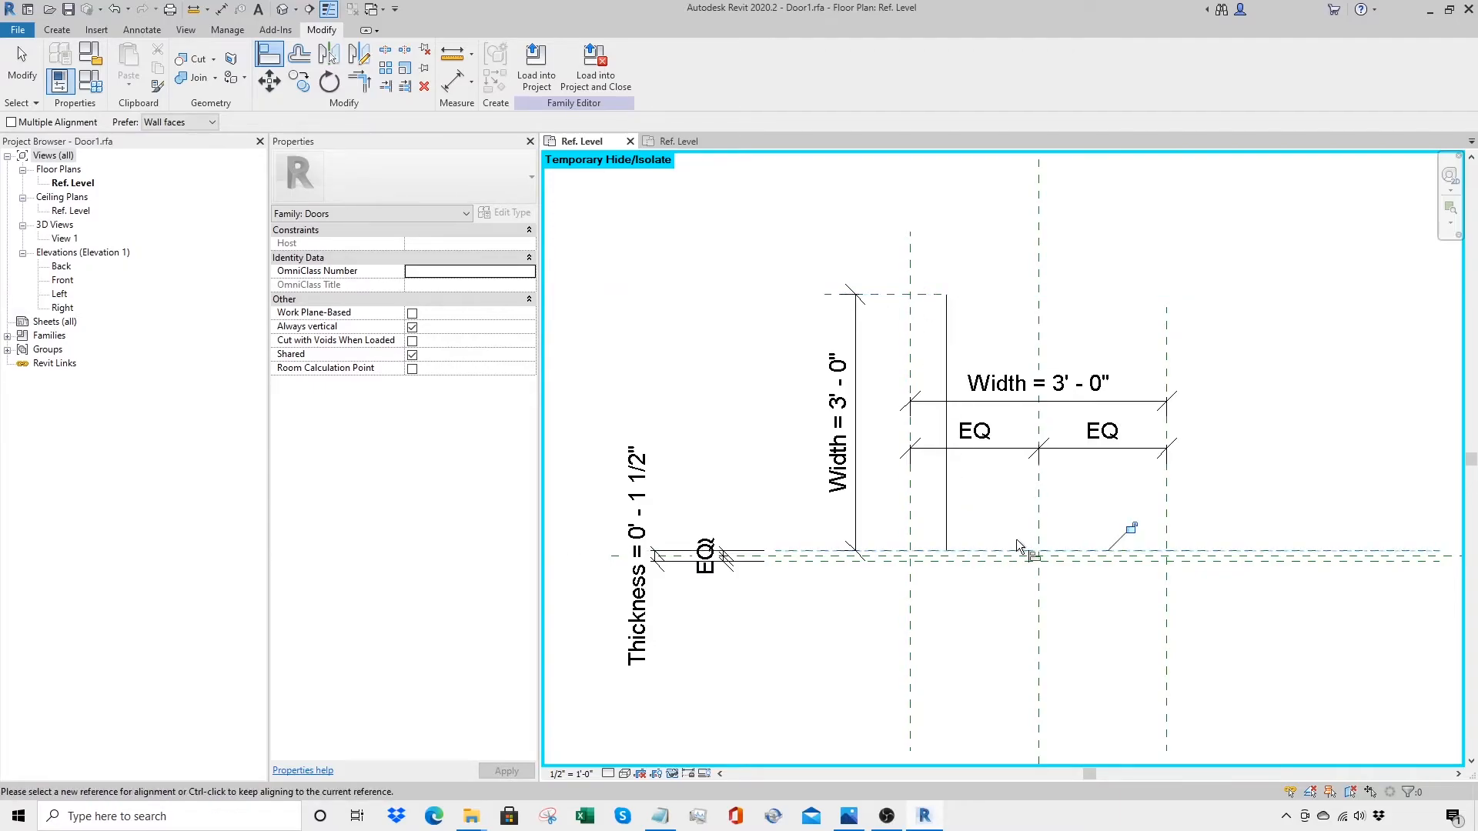
{"action": "left_click", "coordinate": [912, 522]}
{"action": "left_click", "coordinate": [947, 515]}
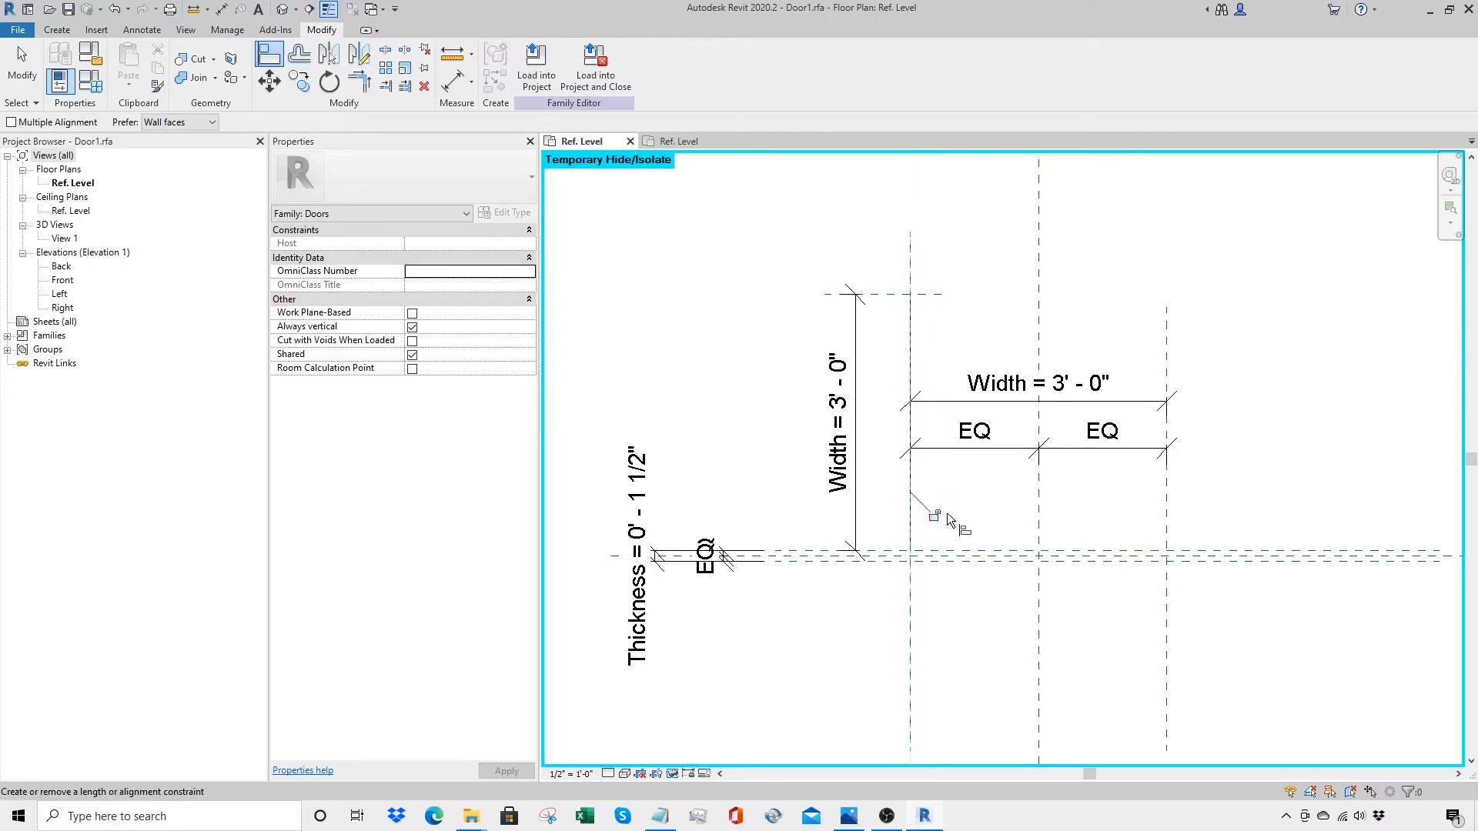
{"action": "key", "text": "Escape"}
{"action": "left_click", "coordinate": [911, 515]}
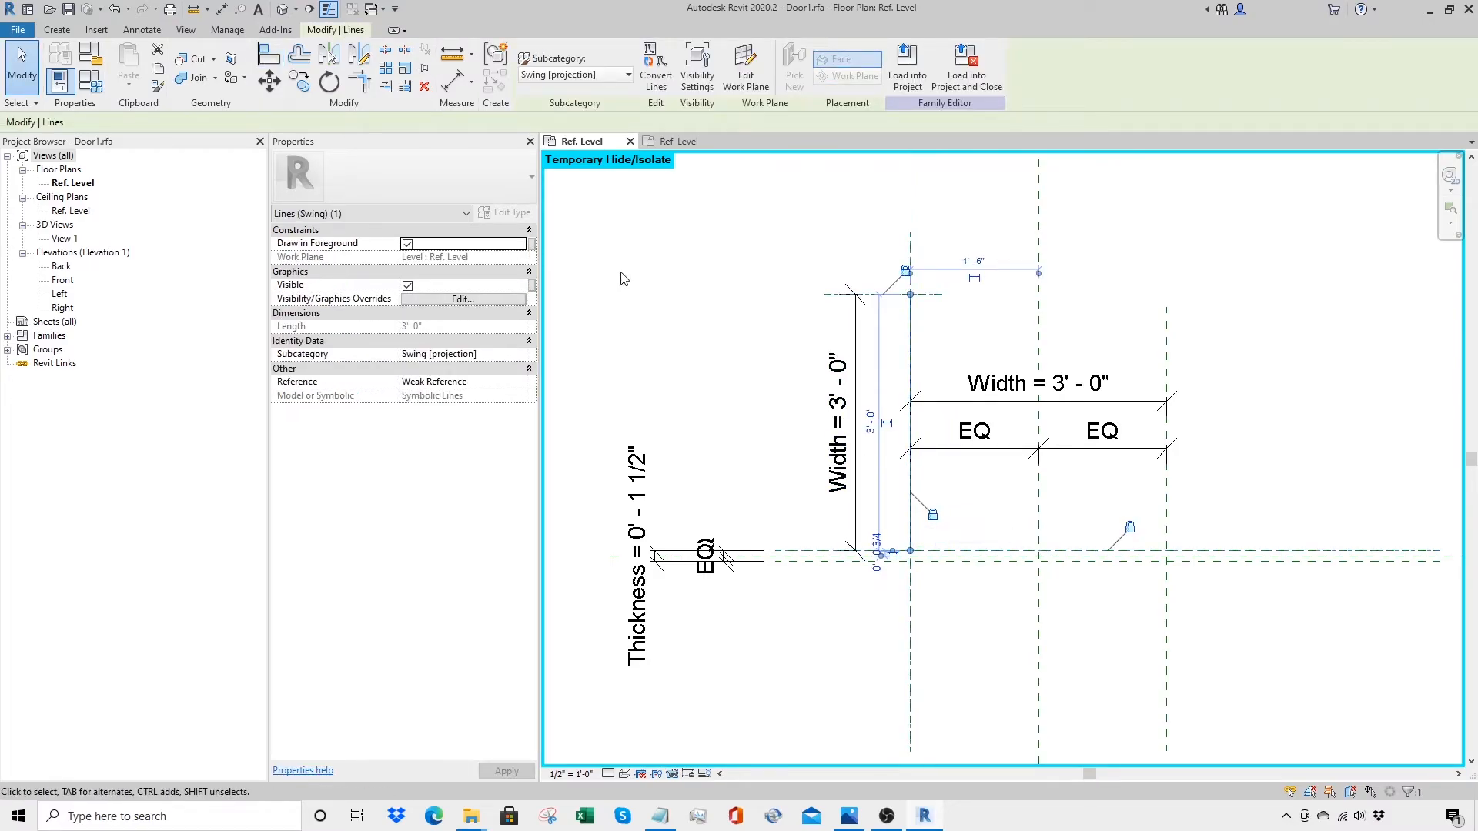
{"action": "key", "text": "Escape"}
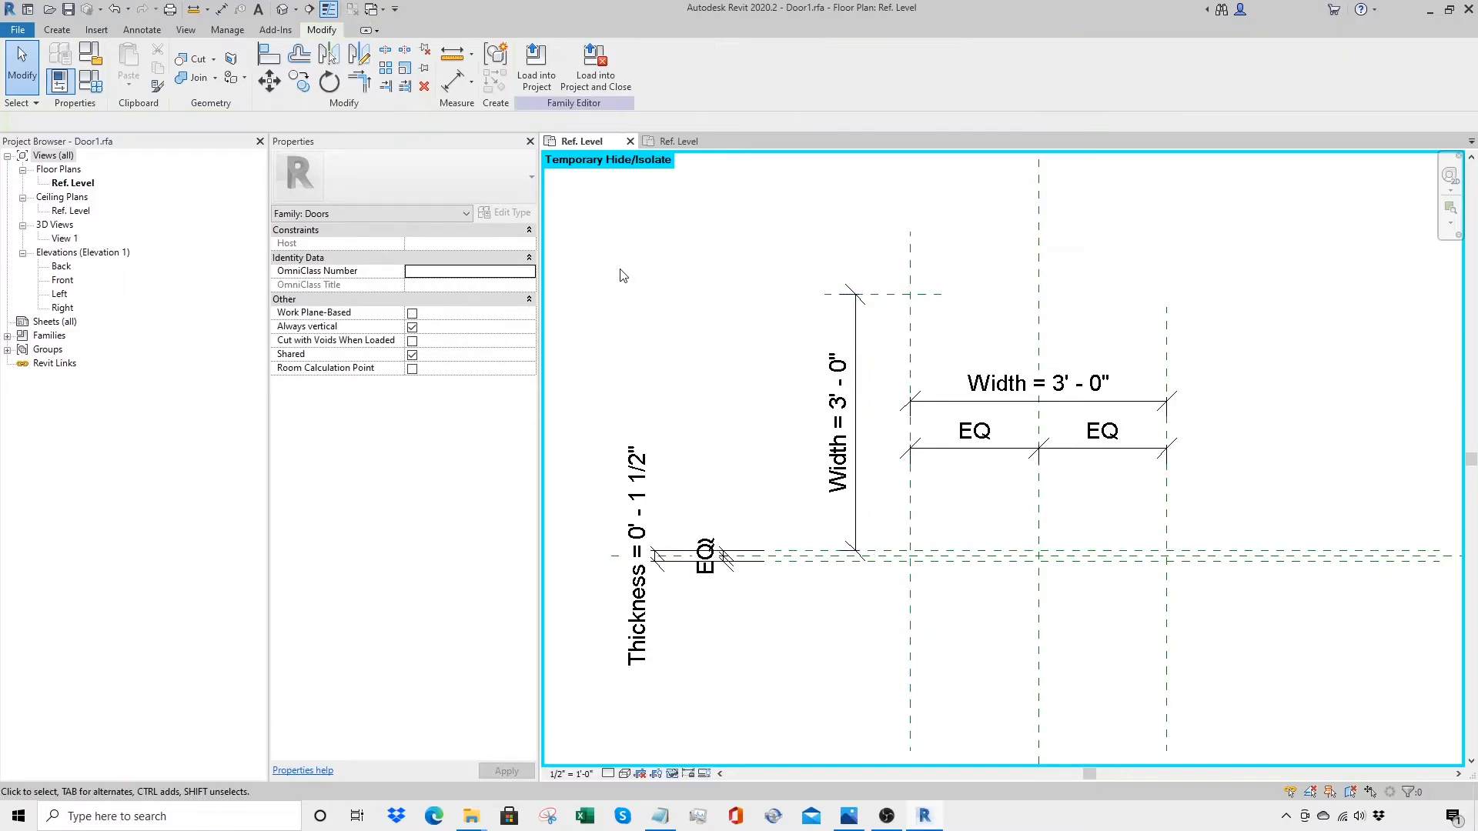
Step: Draw a 90° symbolic Swing arc of 3' 0" radius, centred at the hinge corner, from the door's right edge to the swing line's end
{"action": "left_click", "coordinate": [141, 29]}
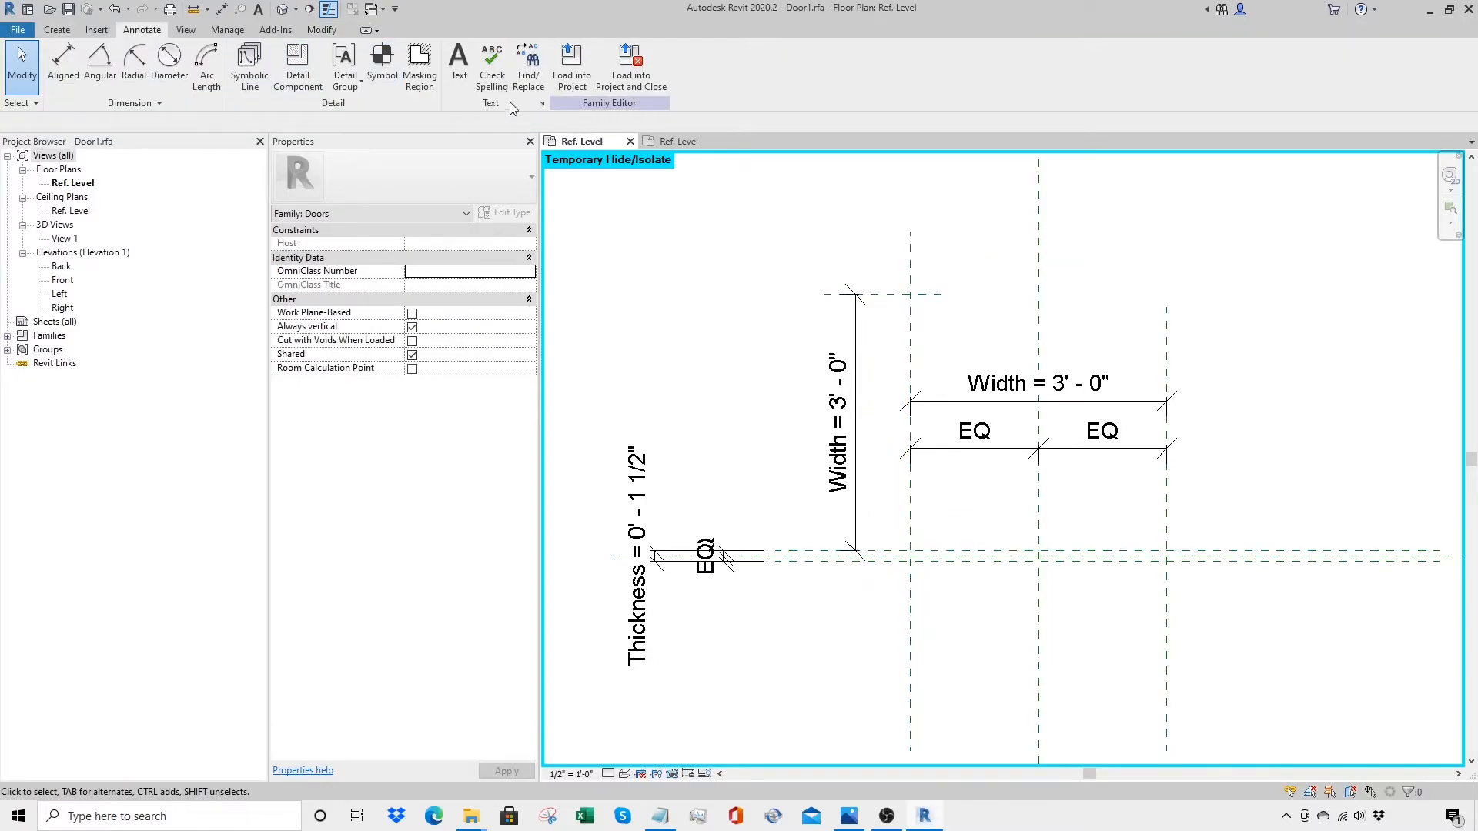
{"action": "left_click", "coordinate": [249, 68]}
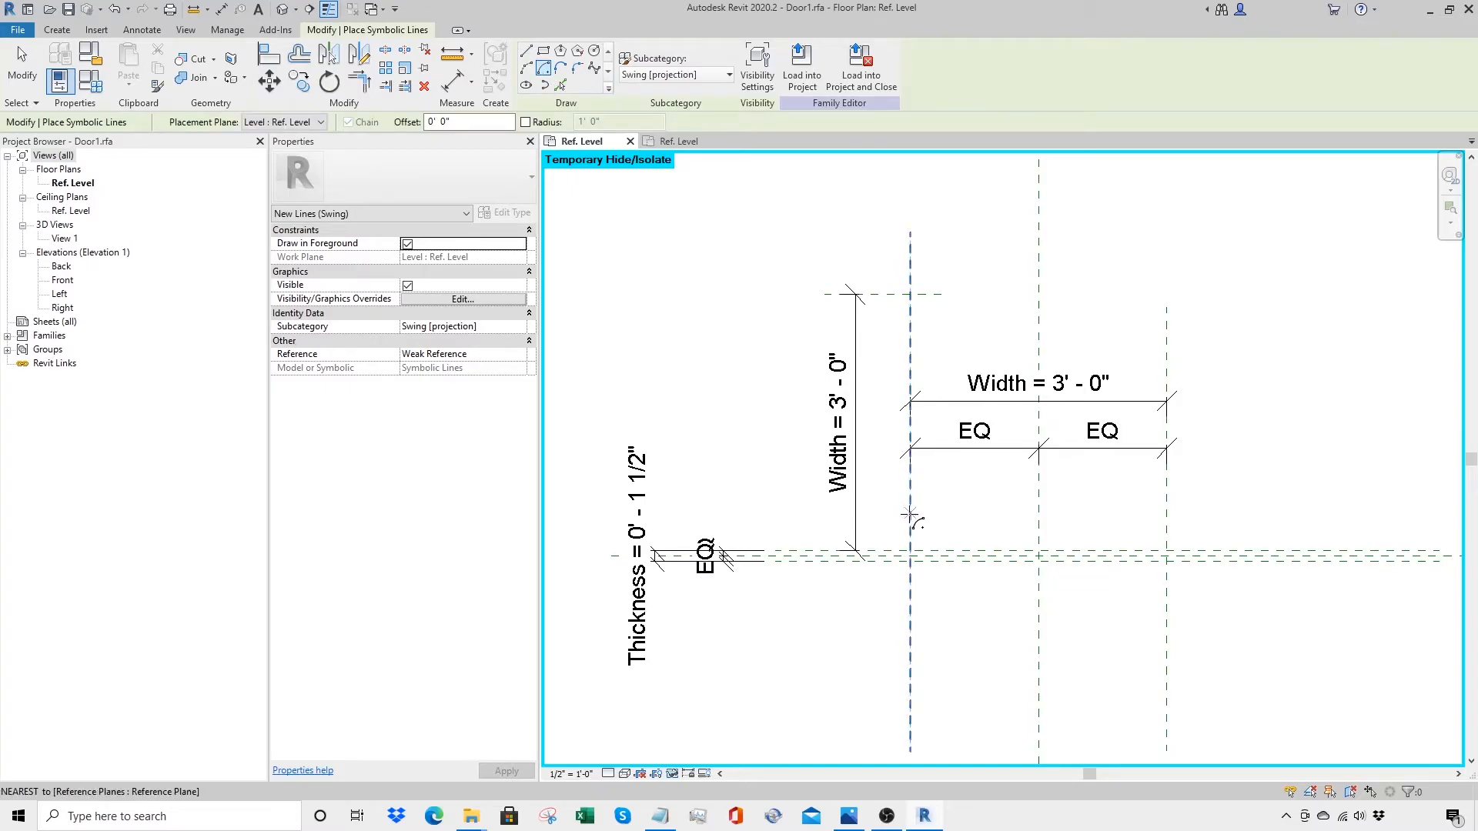
{"action": "left_click", "coordinate": [911, 552]}
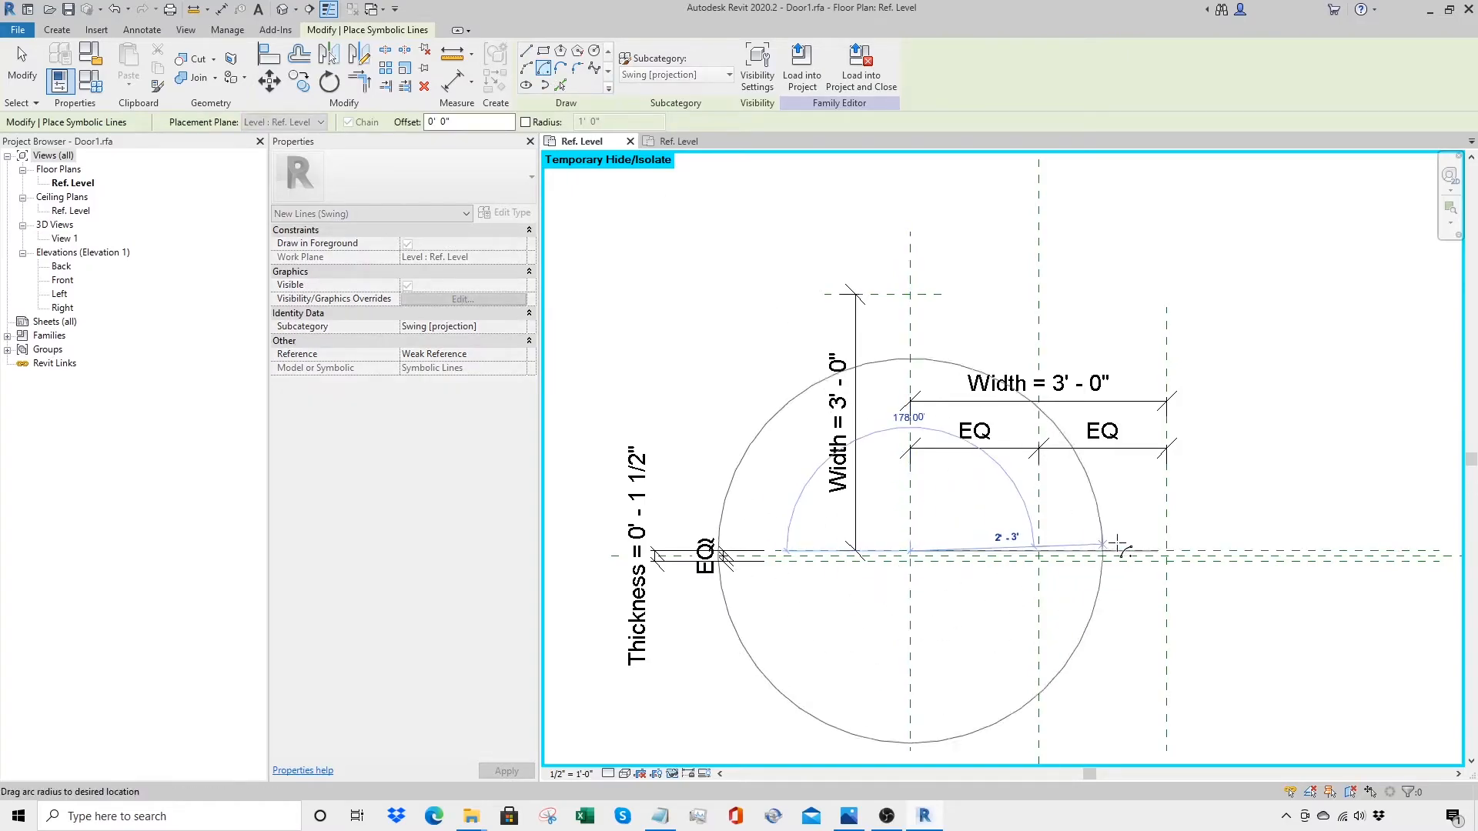
{"action": "left_click", "coordinate": [1167, 552]}
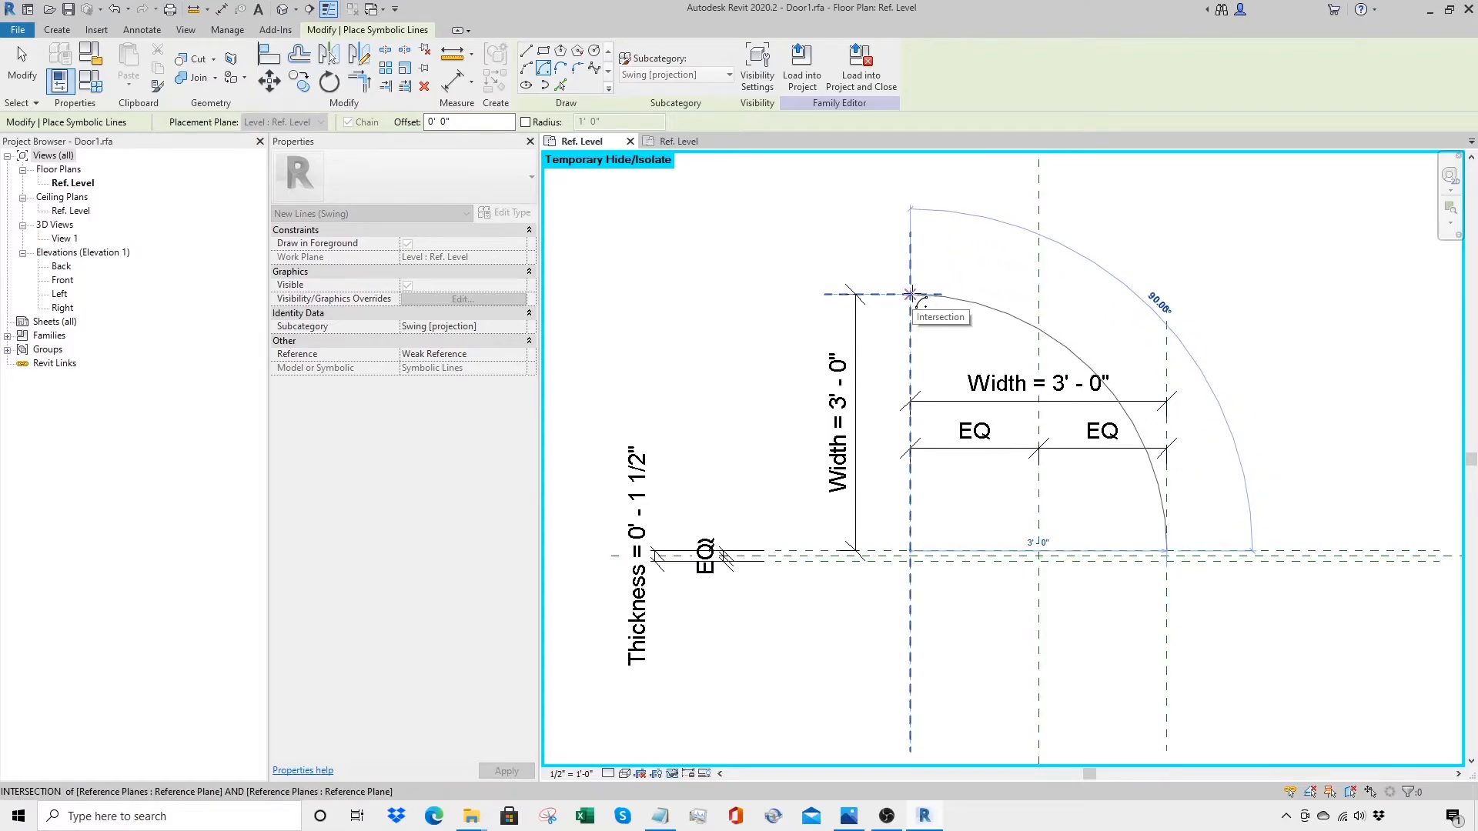
{"action": "left_click", "coordinate": [910, 294]}
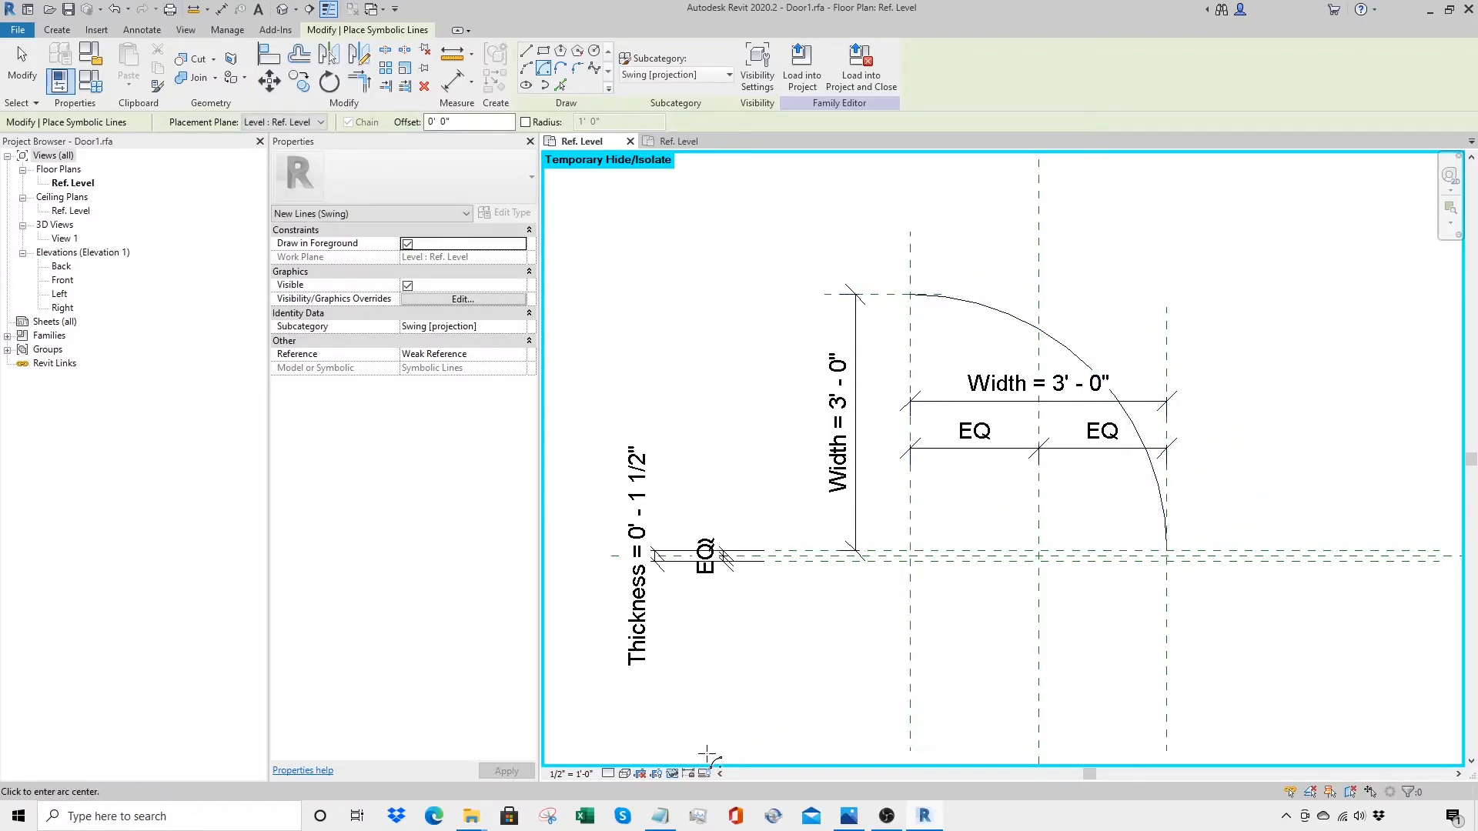
Step: Reset the temporary hide in the plan view and end the symbolic line command
{"action": "left_click", "coordinate": [673, 774]}
{"action": "left_click", "coordinate": [758, 754]}
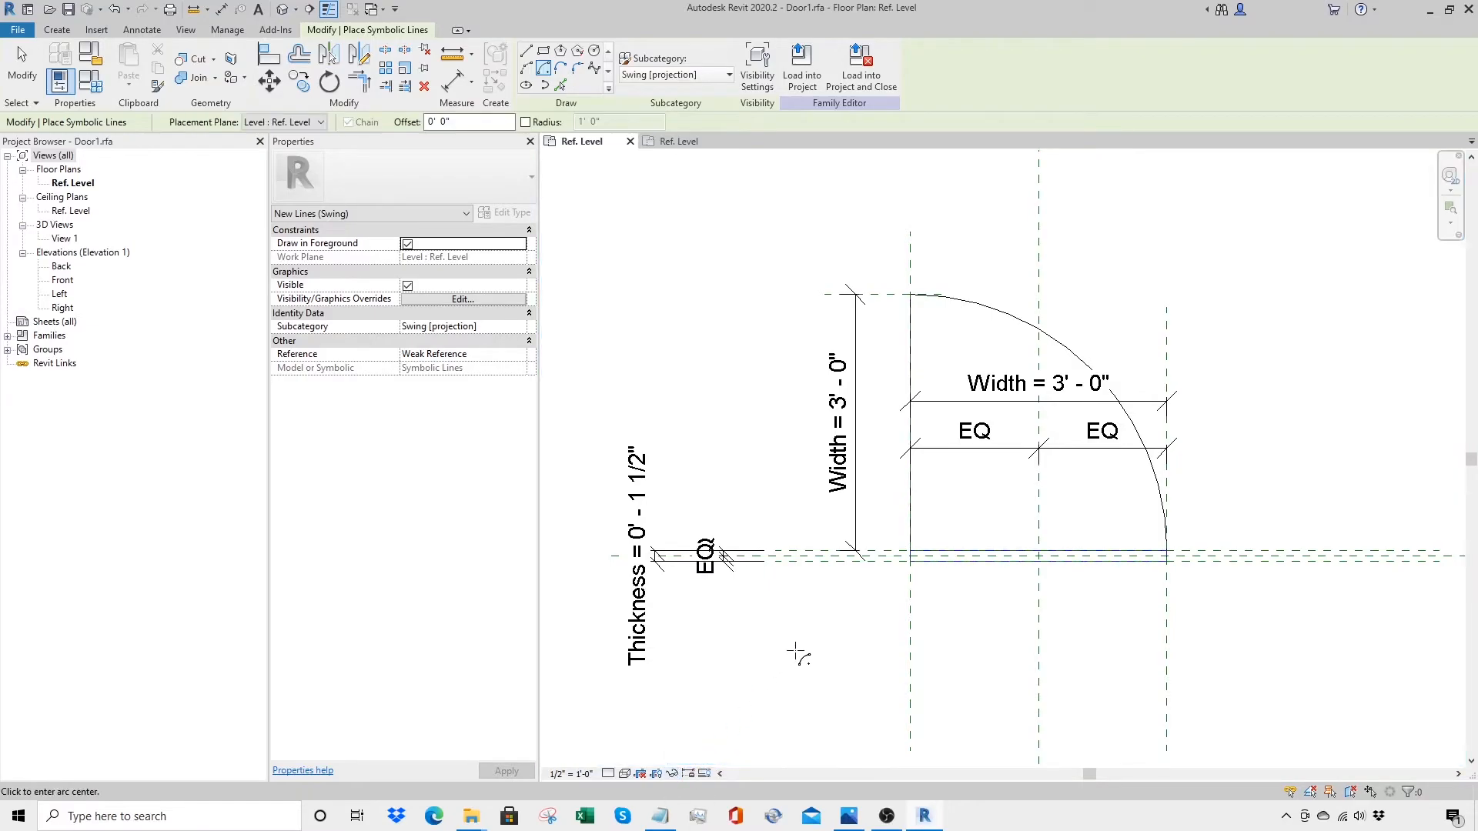
{"action": "key", "text": "Escape"}
{"action": "key", "text": "Escape"}
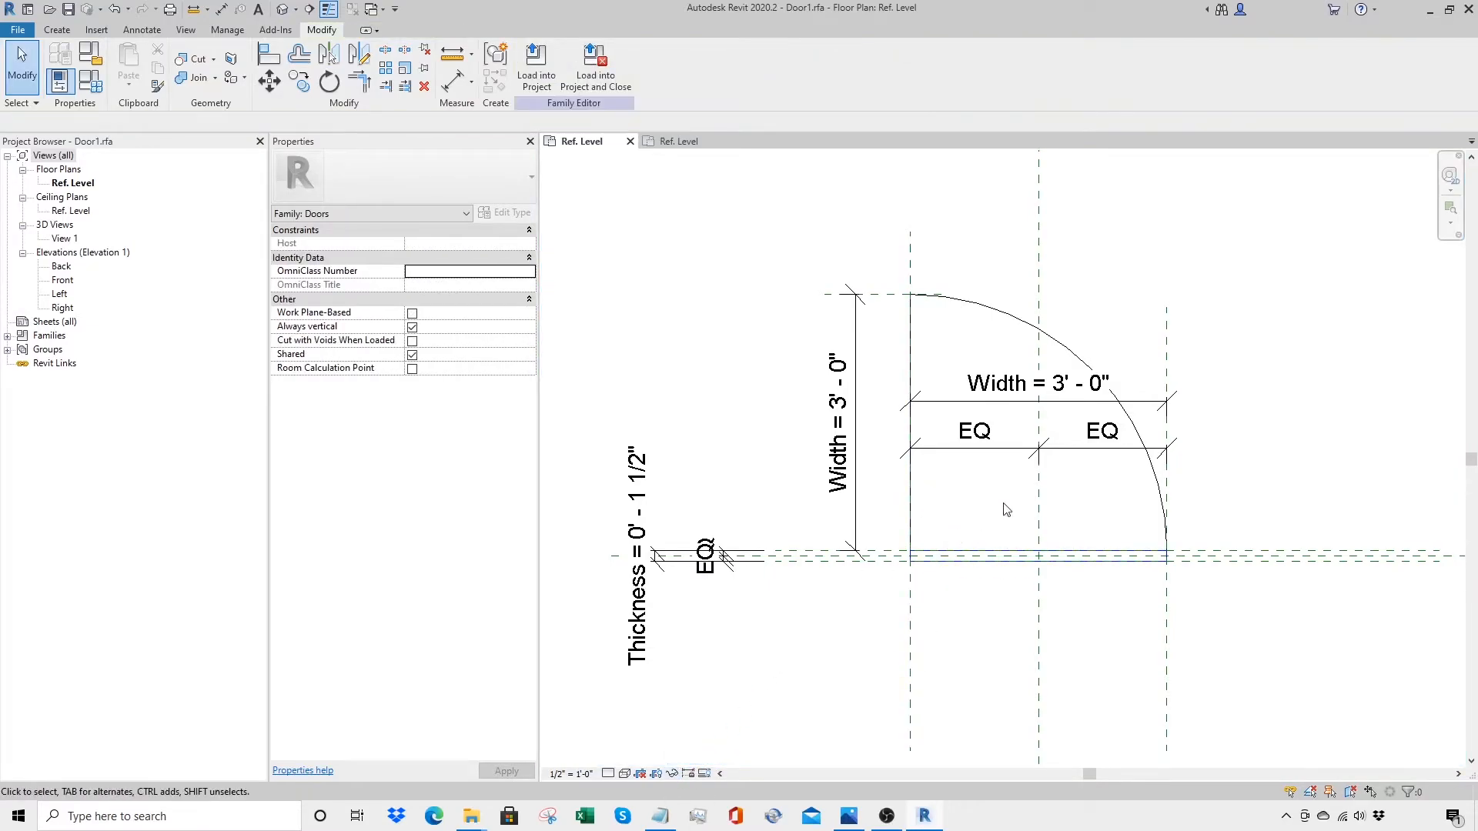
Step: Load the Door1 family into the storefront window family and place one instance on the interior side of the left opening
{"action": "left_click", "coordinate": [543, 82]}
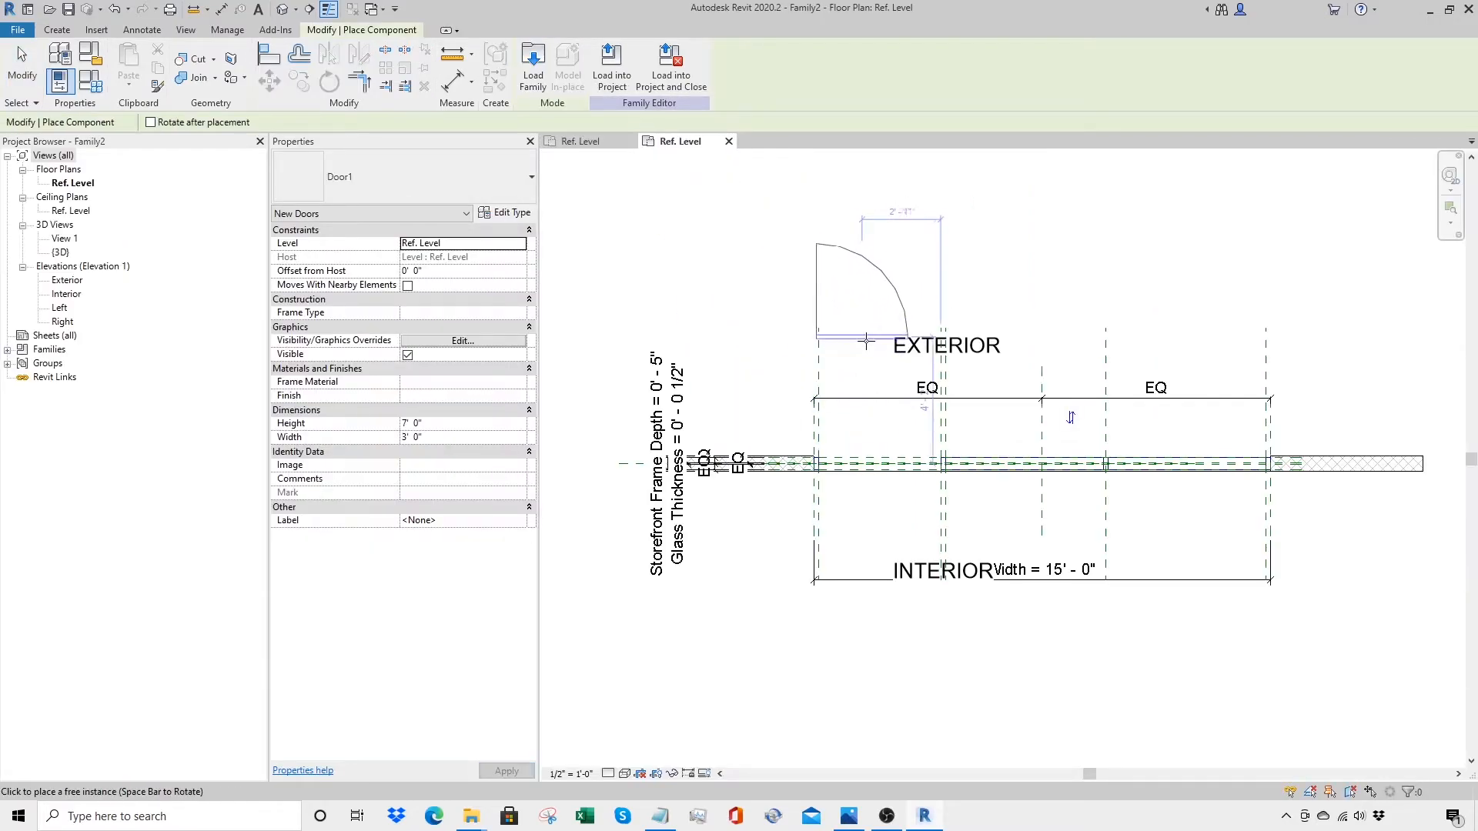
{"action": "left_click", "coordinate": [879, 528]}
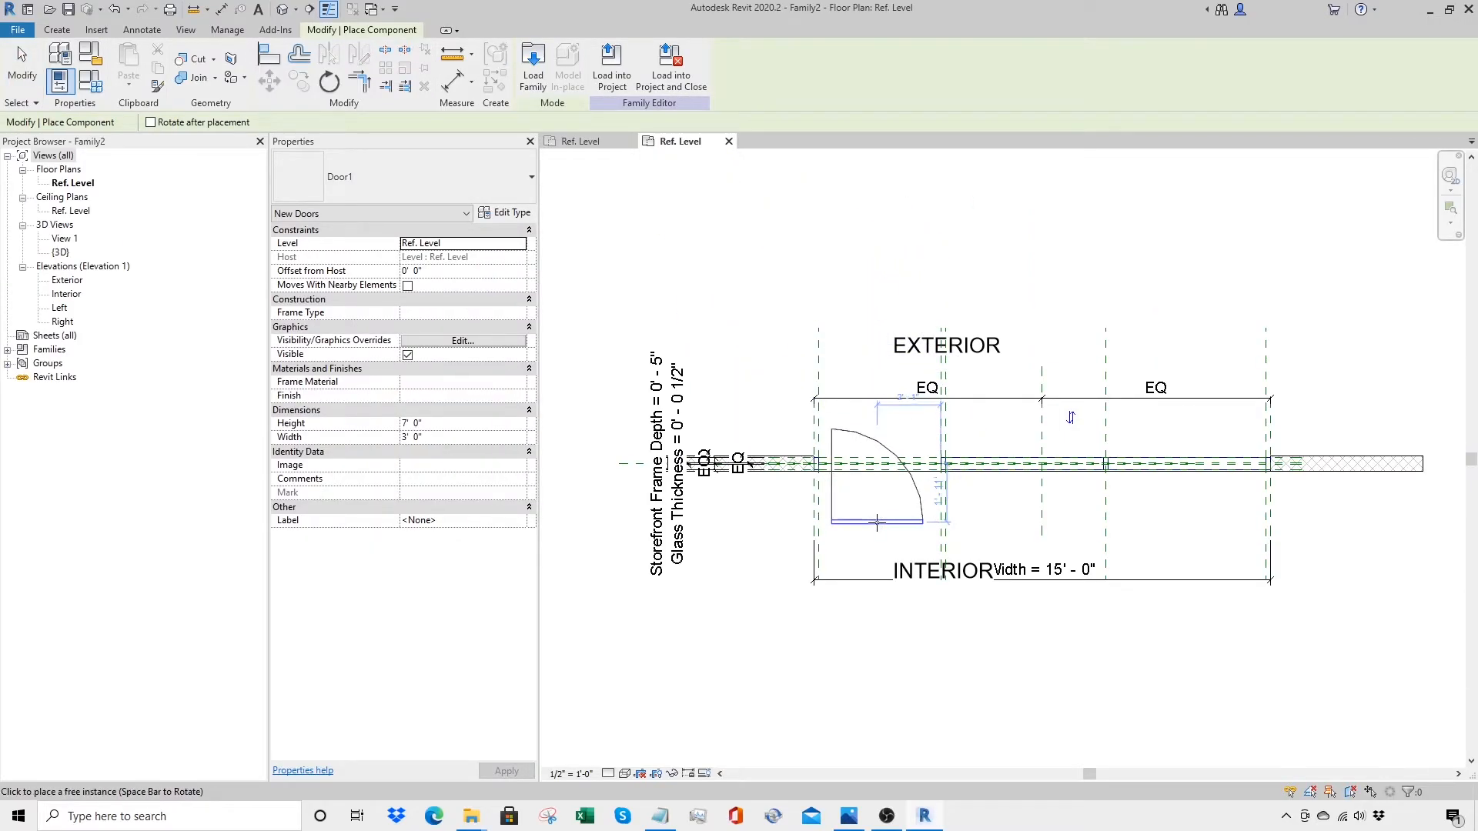
{"action": "key", "text": "Escape"}
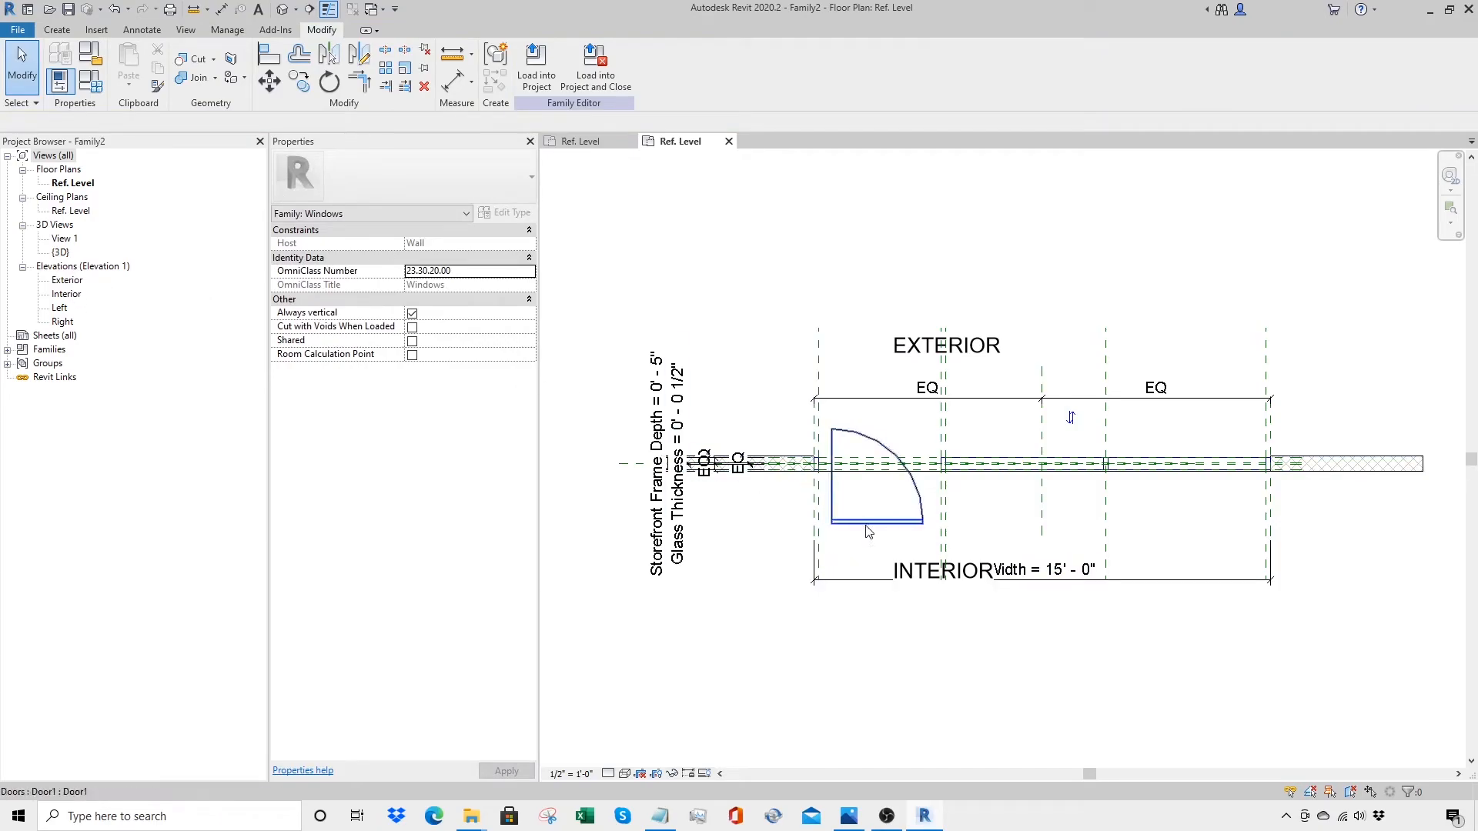
Step: Temporarily hide the storefront frame extrusion in the Interior elevation
{"action": "double_click", "coordinate": [67, 294]}
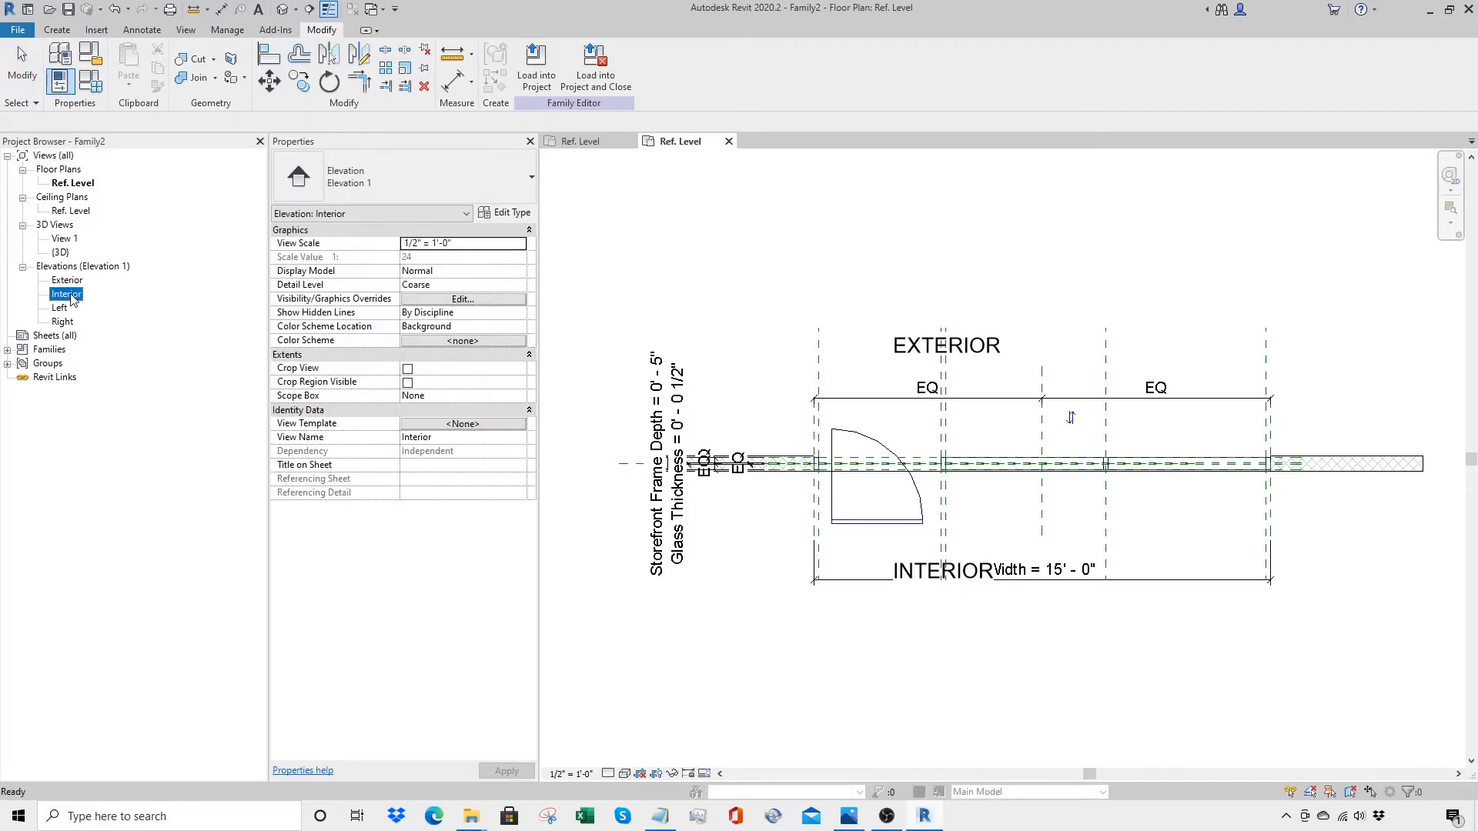
{"action": "key", "text": "z"}
{"action": "key", "text": "r"}
{"action": "left_click_drag", "start_coordinate": [644, 660], "coordinate": [1074, 287]}
{"action": "left_click", "coordinate": [1035, 352]}
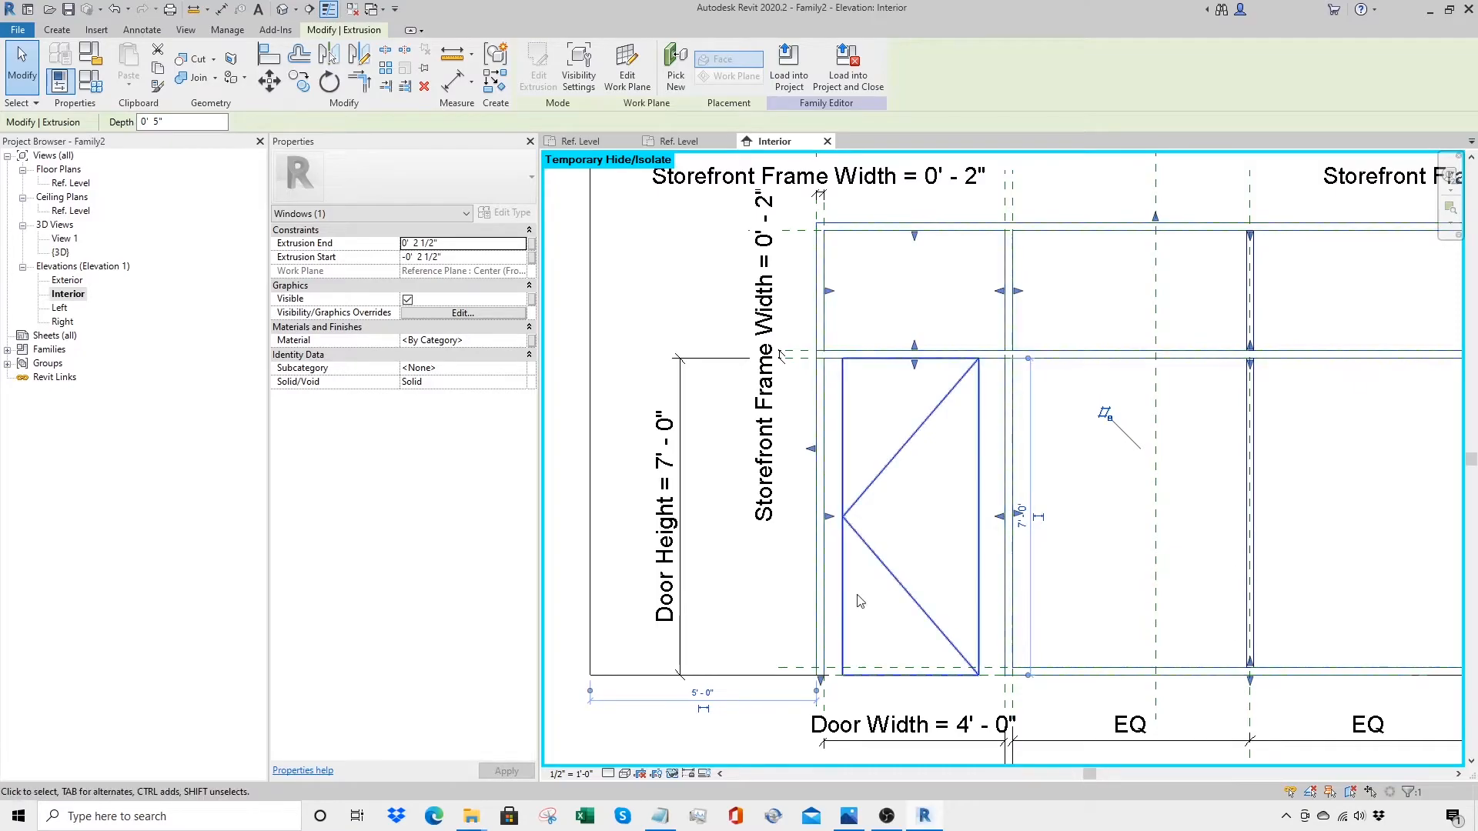
{"action": "left_click", "coordinate": [672, 773]}
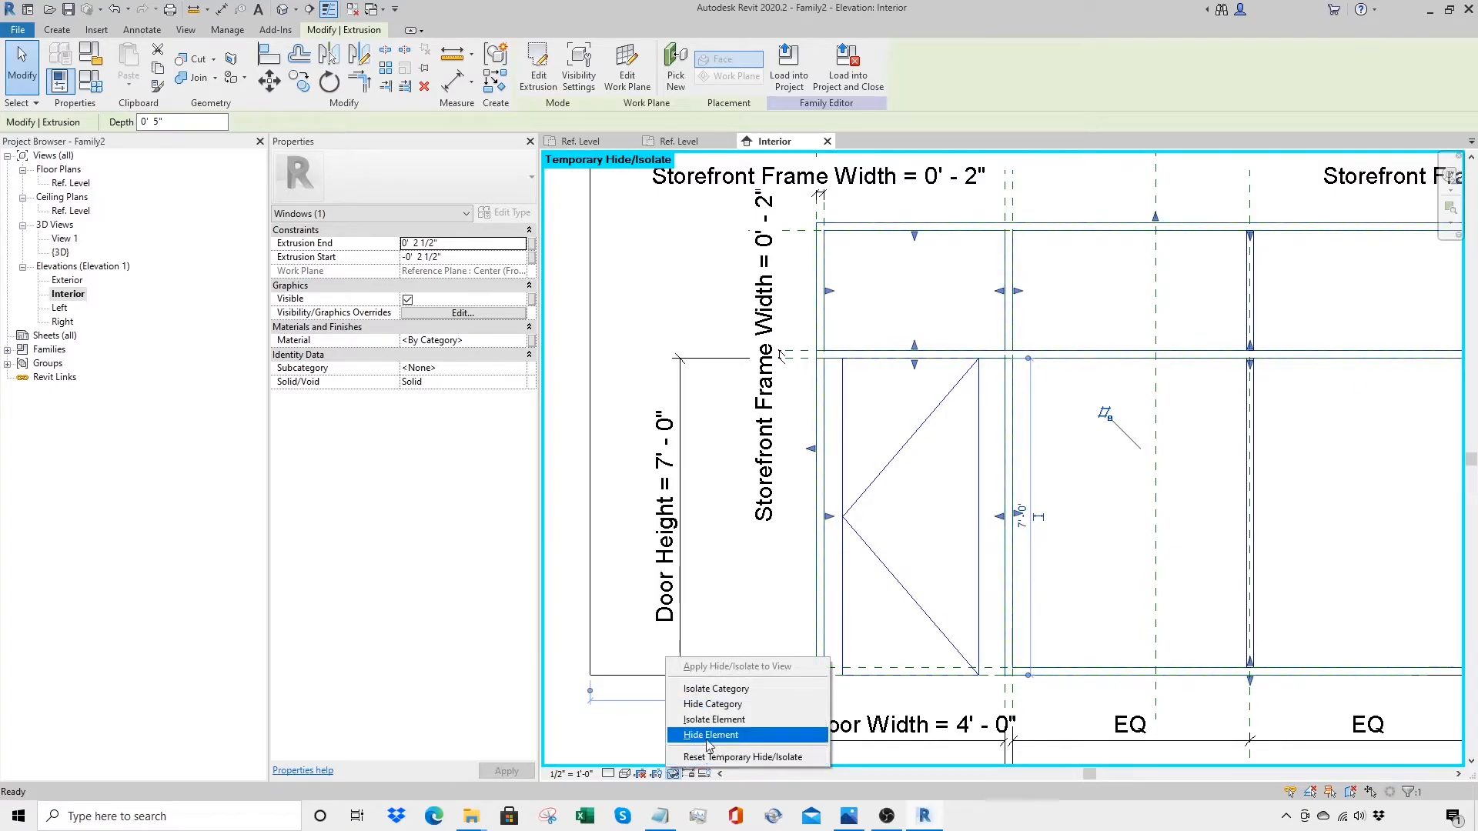
{"action": "left_click", "coordinate": [708, 735]}
Step: Nudge the door up off the level, then align and lock its bottom edge to the Ref. Level line
{"action": "left_click", "coordinate": [882, 483]}
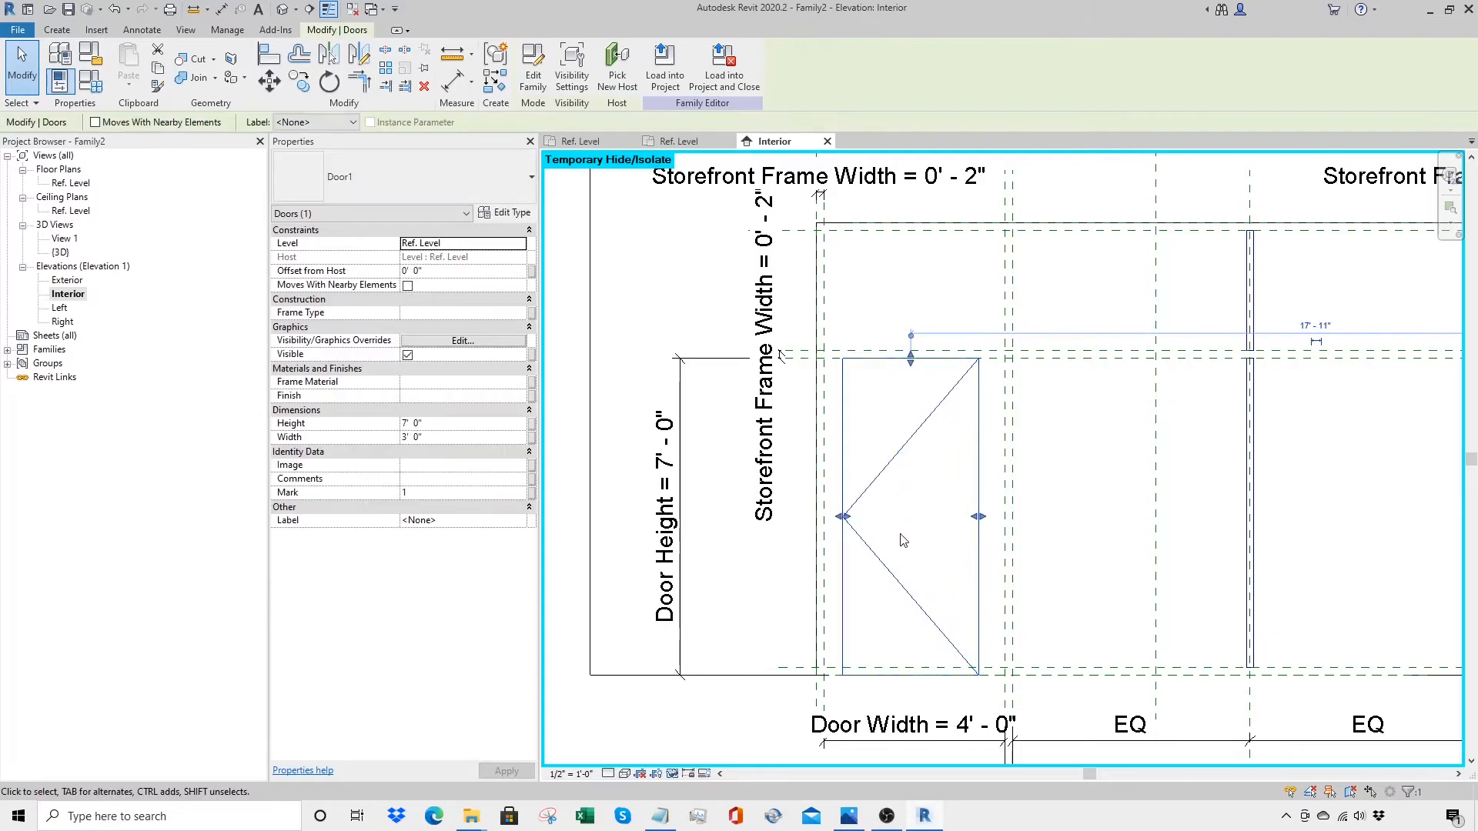
{"action": "key", "text": "Up"}
{"action": "key", "text": "Up"}
{"action": "key", "text": "Up"}
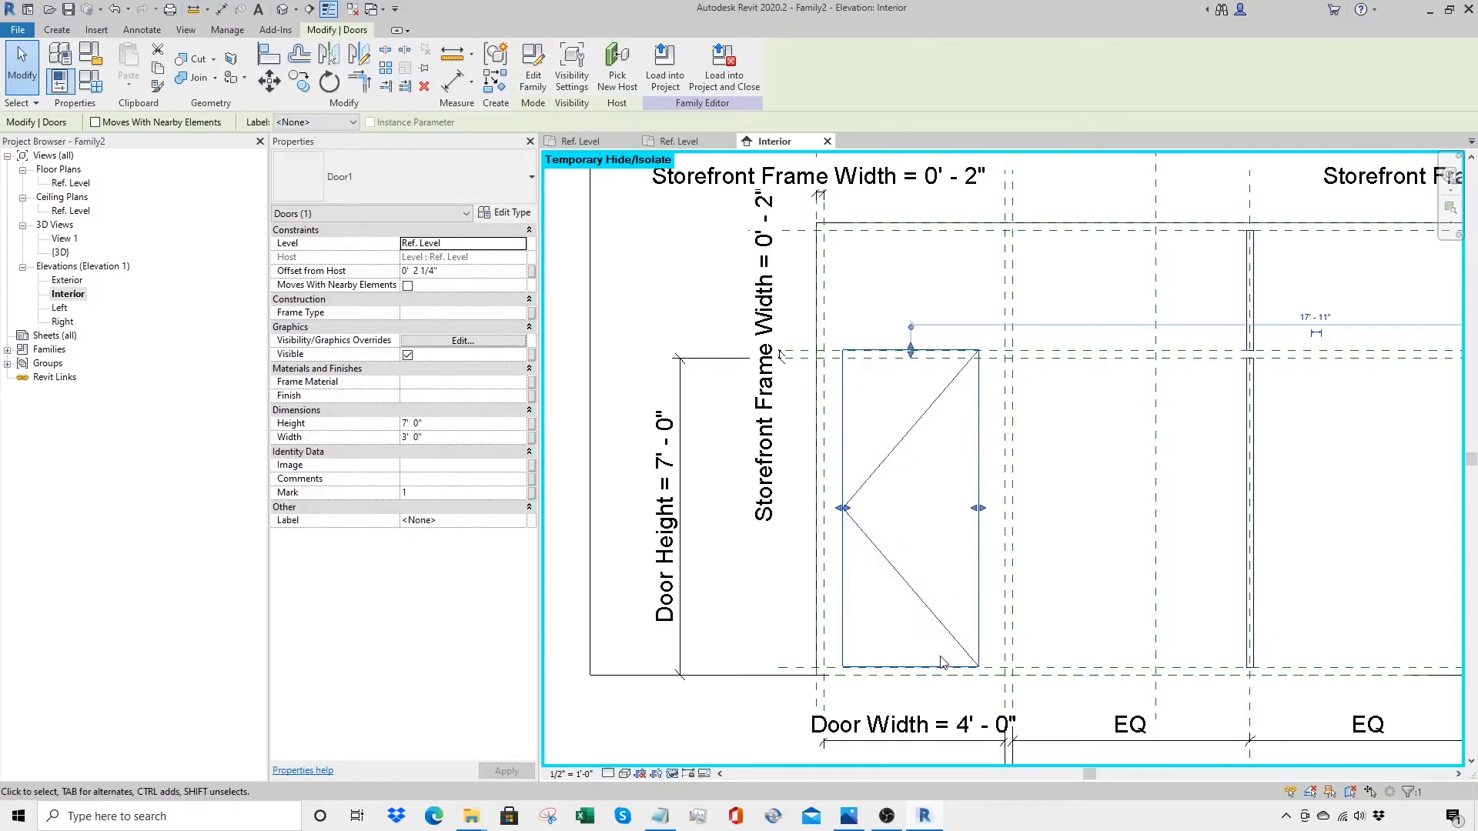
{"action": "key", "text": "Escape"}
{"action": "key", "text": "a"}
{"action": "key", "text": "l"}
{"action": "left_click", "coordinate": [944, 674]}
{"action": "left_click", "coordinate": [942, 667]}
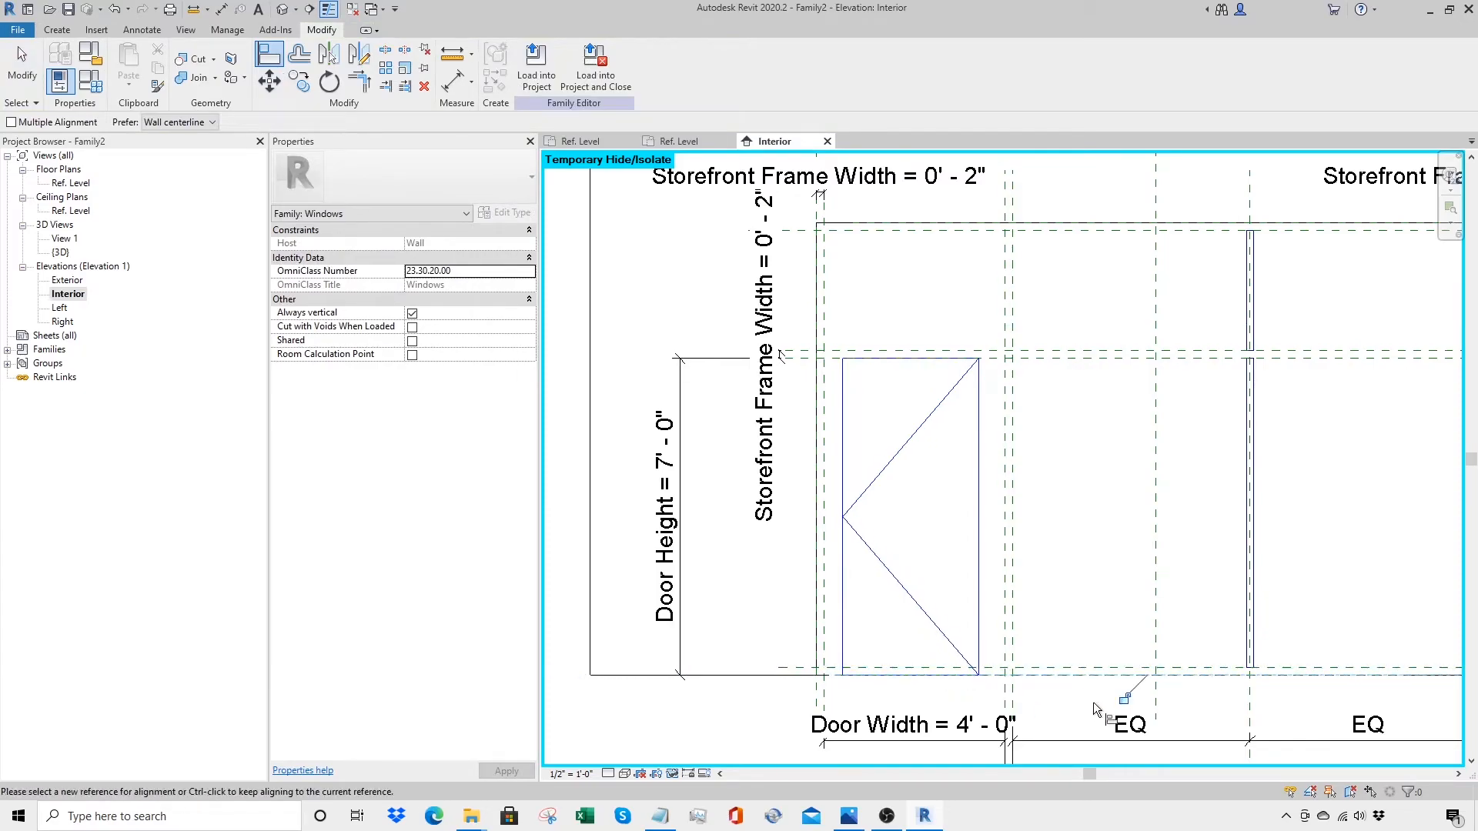
{"action": "key", "text": "Escape"}
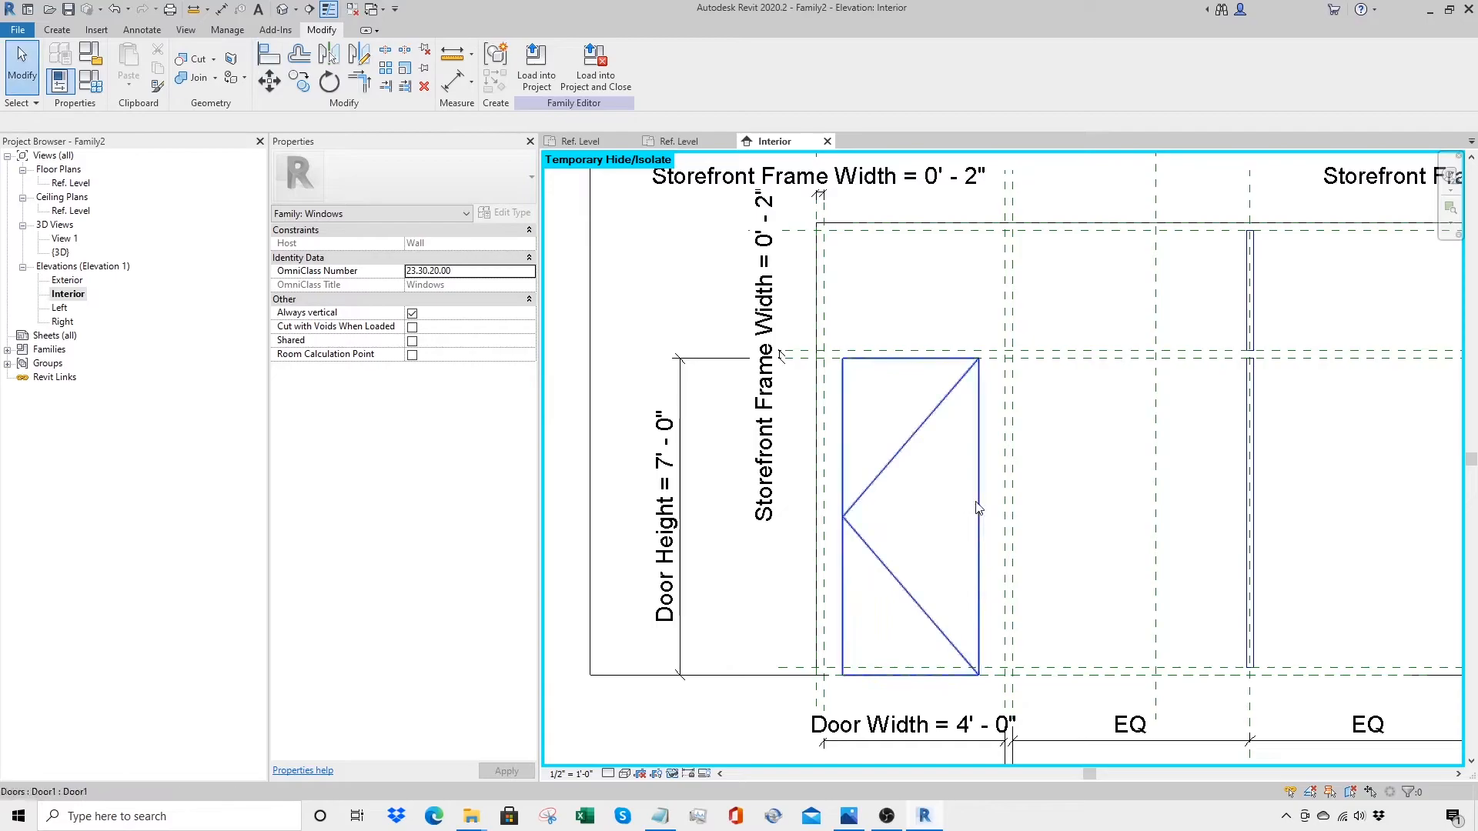
Step: Stretch the door's top and side edges to the opening's reference planes for a 4' 0" width, locking them, and check its position in 3D
{"action": "left_click", "coordinate": [979, 511]}
{"action": "mouse_move", "coordinate": [913, 369]}
{"action": "left_mouse_down"}
{"action": "mouse_move", "coordinate": [915, 412]}
{"action": "mouse_move", "coordinate": [912, 358]}
{"action": "left_mouse_up"}
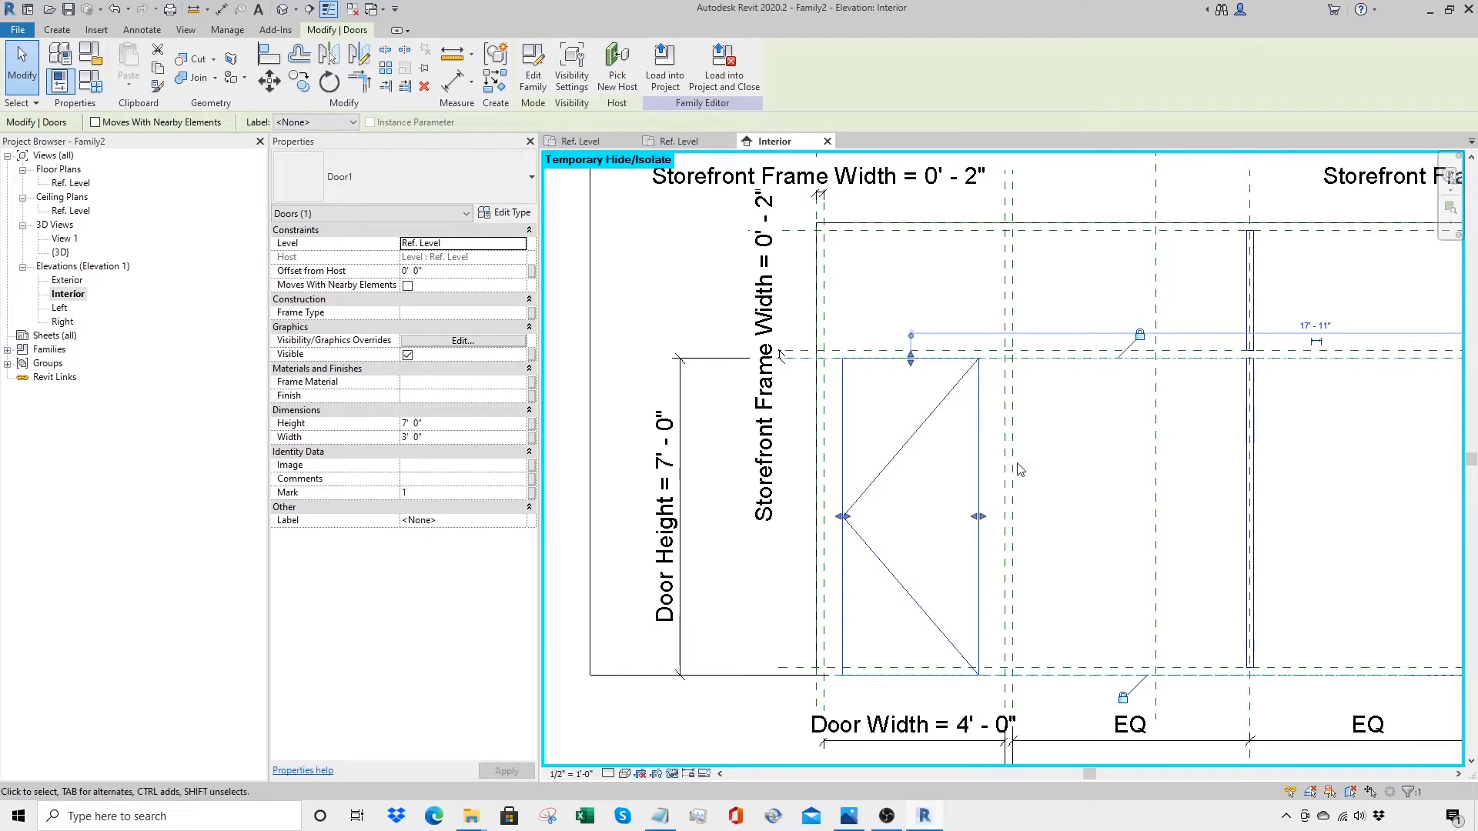
{"action": "left_click_drag", "start_coordinate": [988, 520], "coordinate": [1011, 523]}
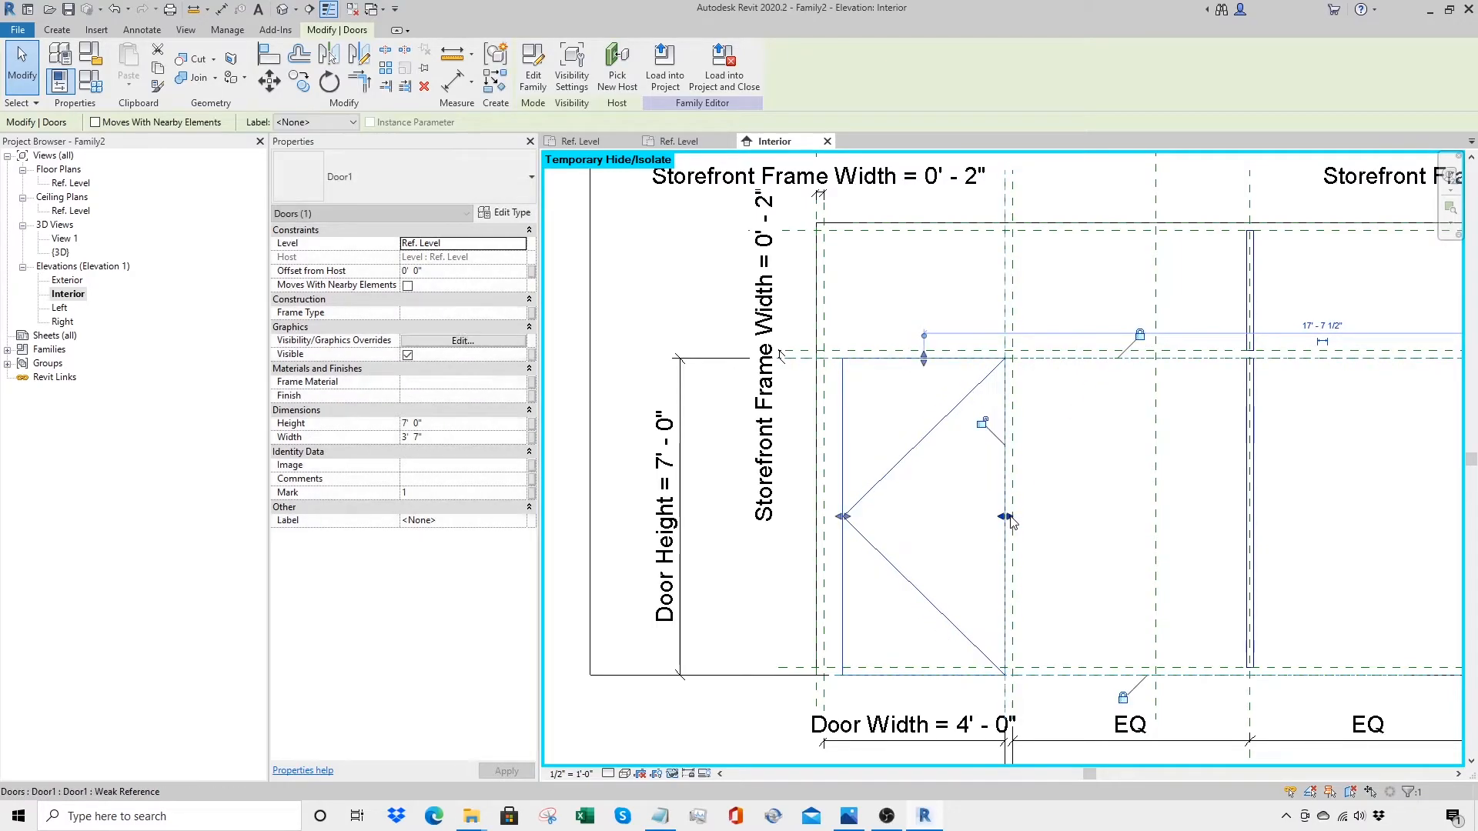
{"action": "left_click_drag", "start_coordinate": [843, 517], "coordinate": [825, 520]}
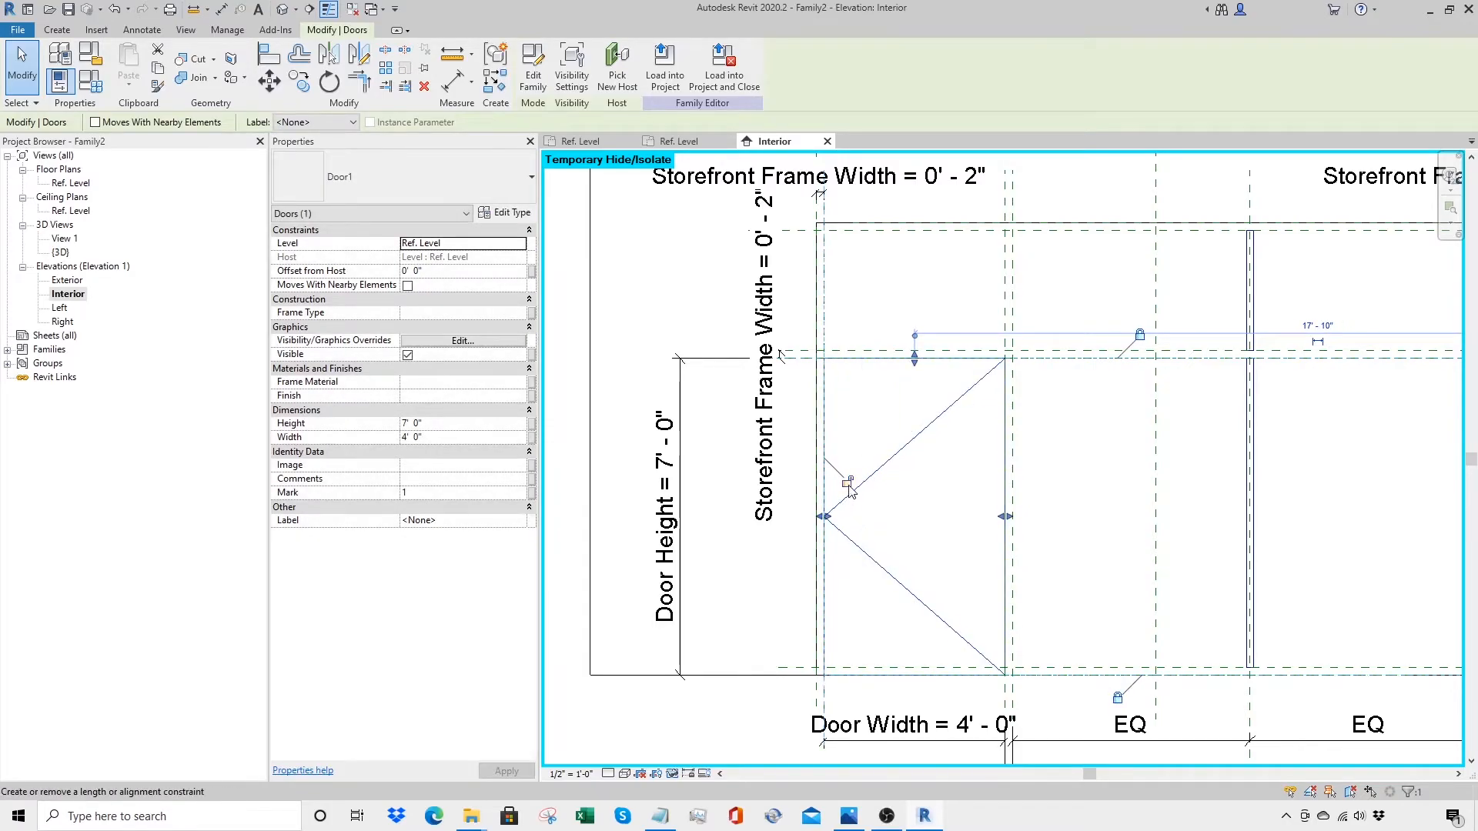
{"action": "left_click", "coordinate": [789, 642]}
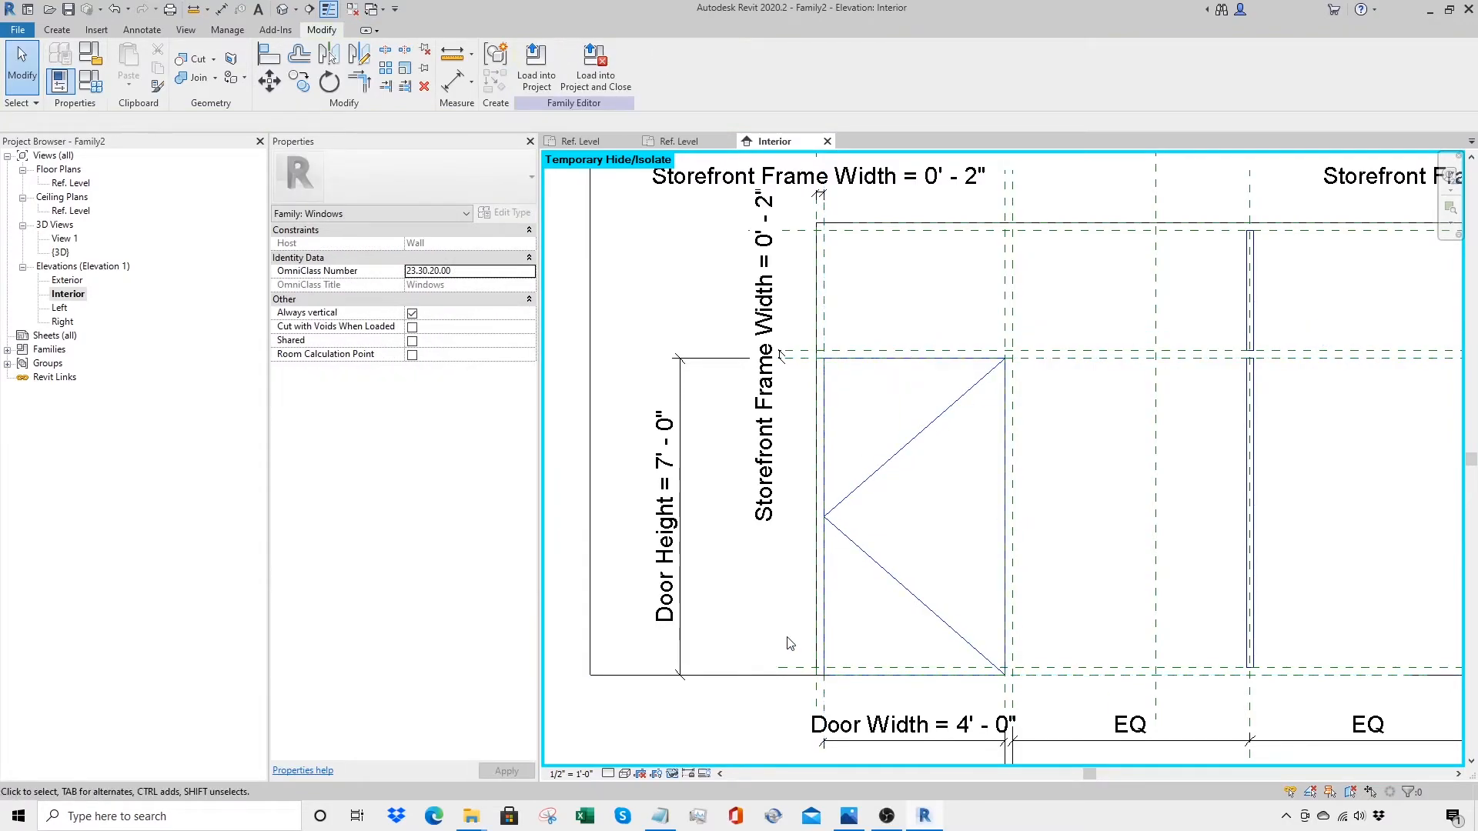
{"action": "middle_click", "coordinate": [818, 643]}
{"action": "middle_click", "coordinate": [817, 644]}
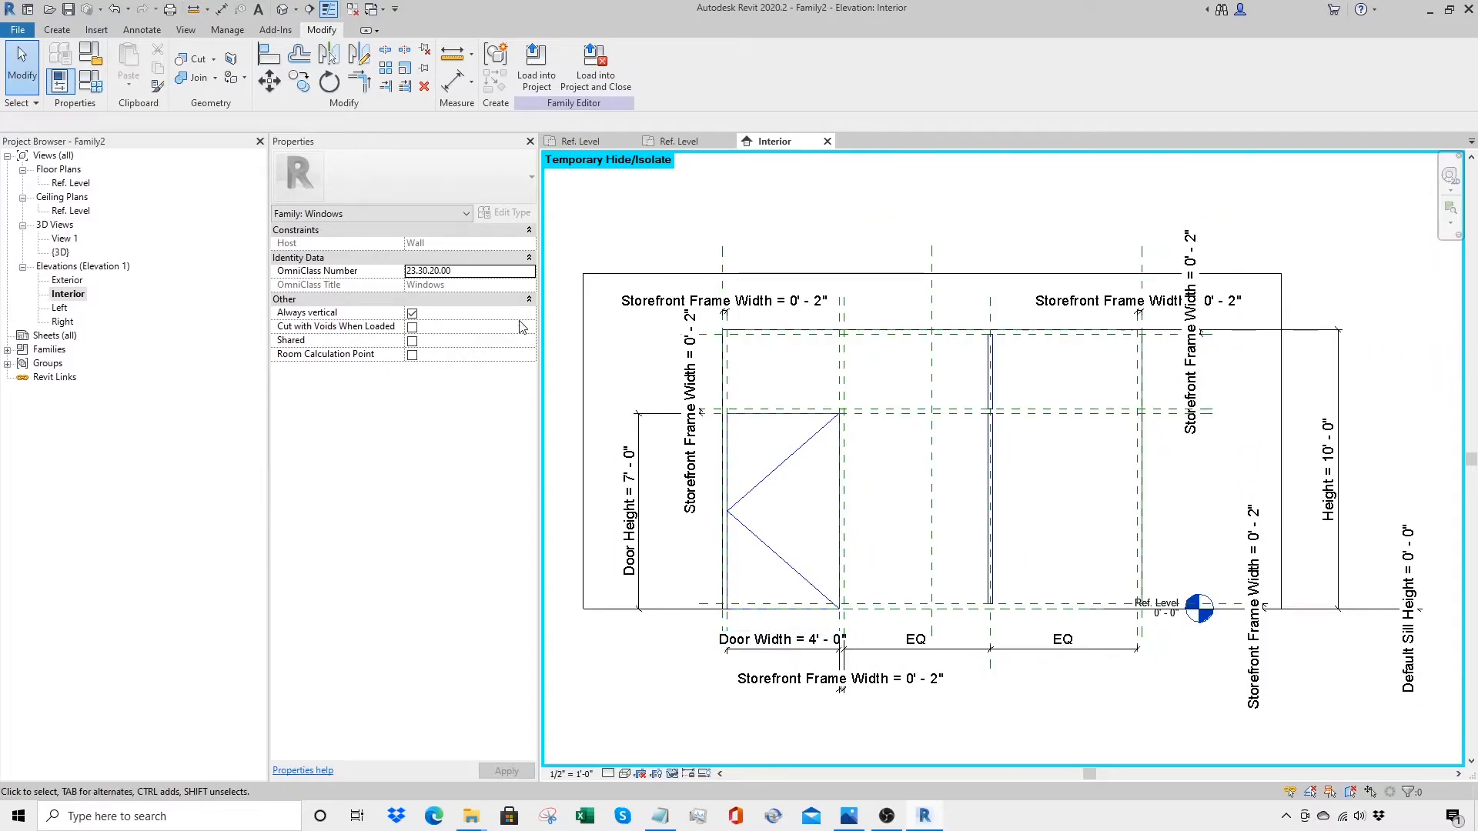
{"action": "left_click", "coordinate": [282, 8]}
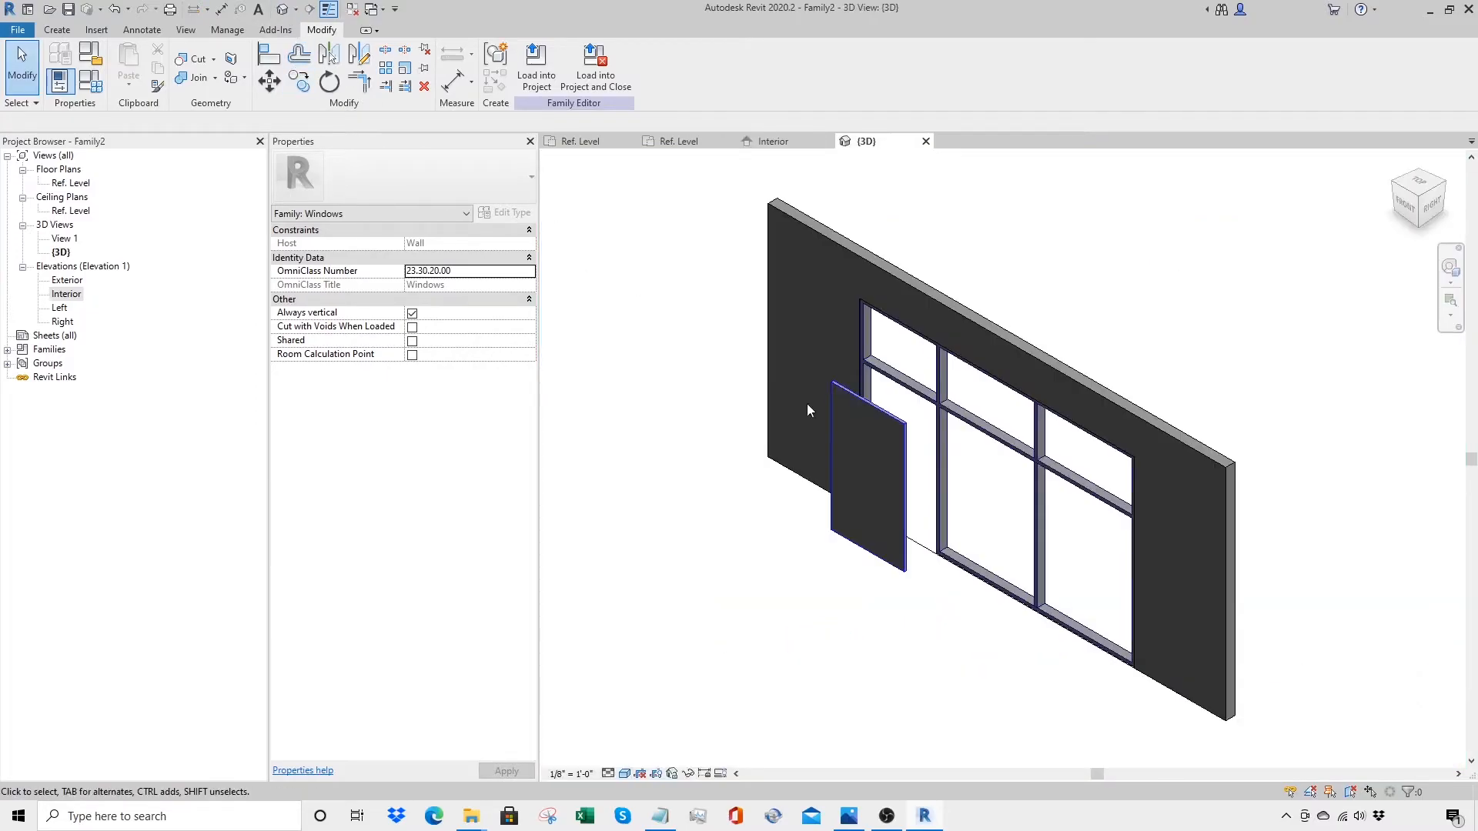
{"action": "left_click", "coordinate": [906, 471]}
{"action": "left_click", "coordinate": [737, 465]}
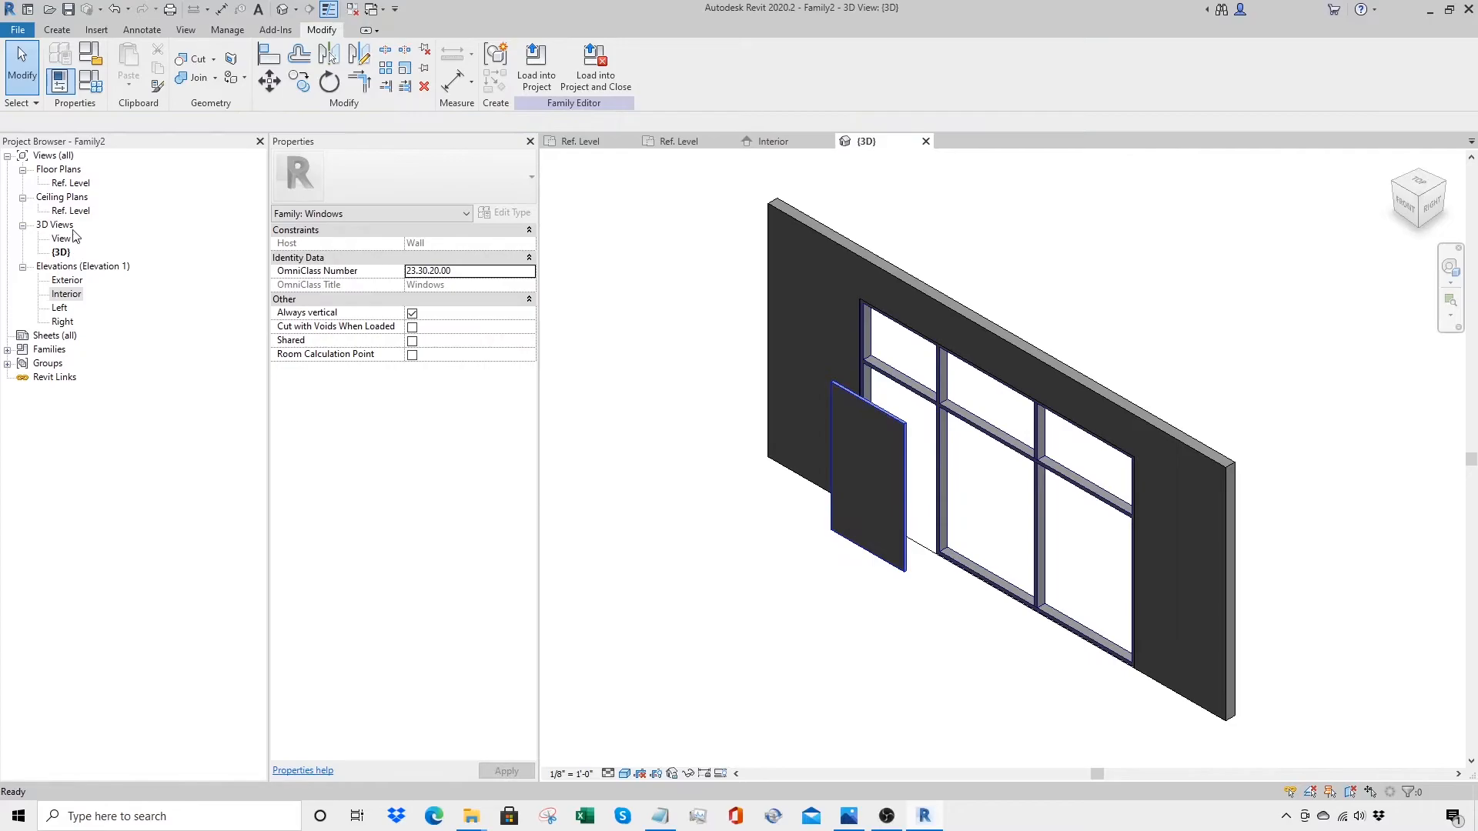
Step: In the Left elevation, align the door's centre with the Center (Front/Back) reference plane and check it in 3D
{"action": "double_click", "coordinate": [62, 310]}
{"action": "key", "text": "z"}
{"action": "key", "text": "r"}
{"action": "left_click_drag", "start_coordinate": [959, 701], "coordinate": [1126, 393]}
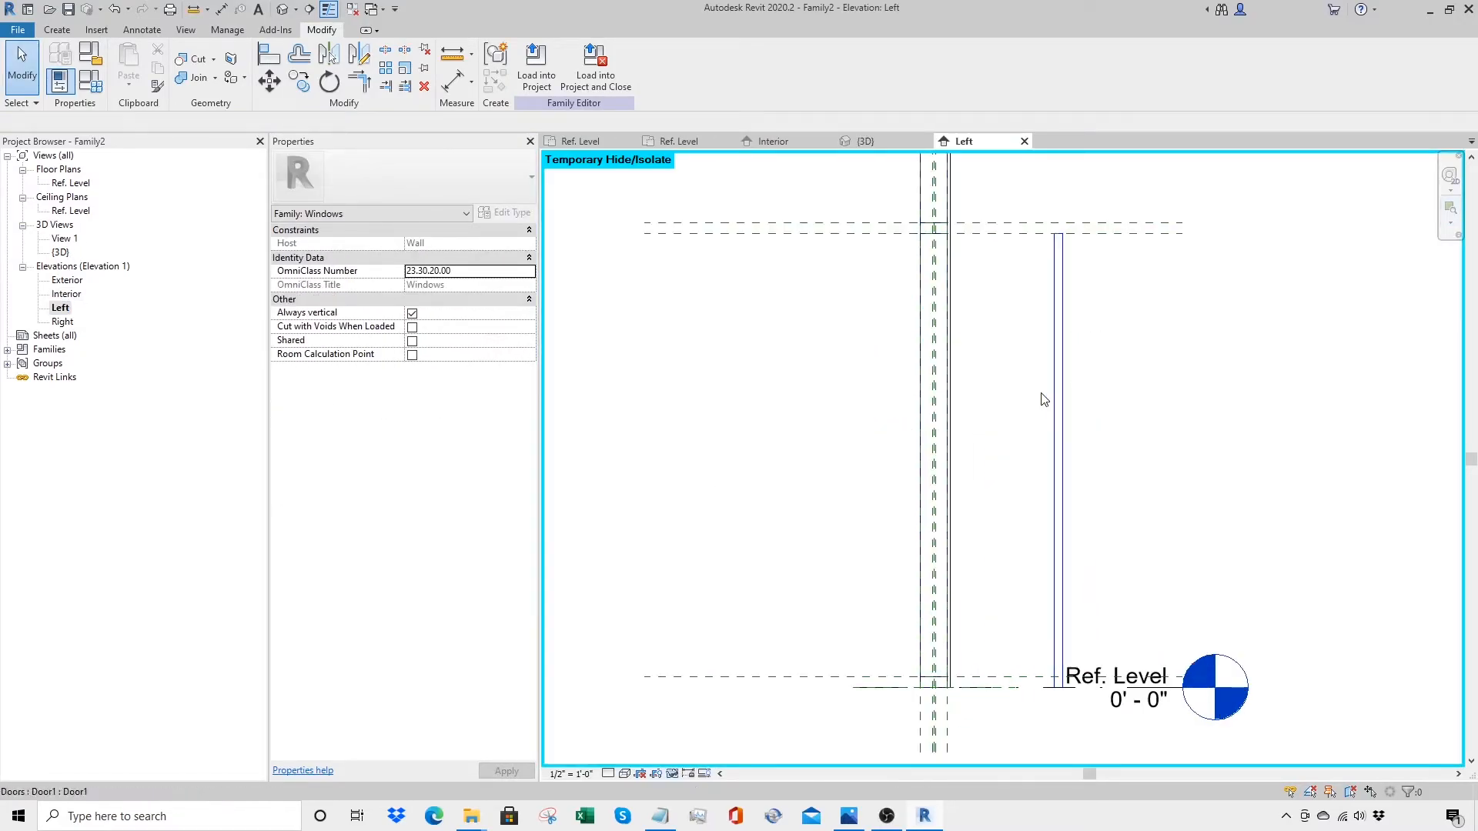
{"action": "left_click_drag", "start_coordinate": [845, 409], "coordinate": [1177, 211]}
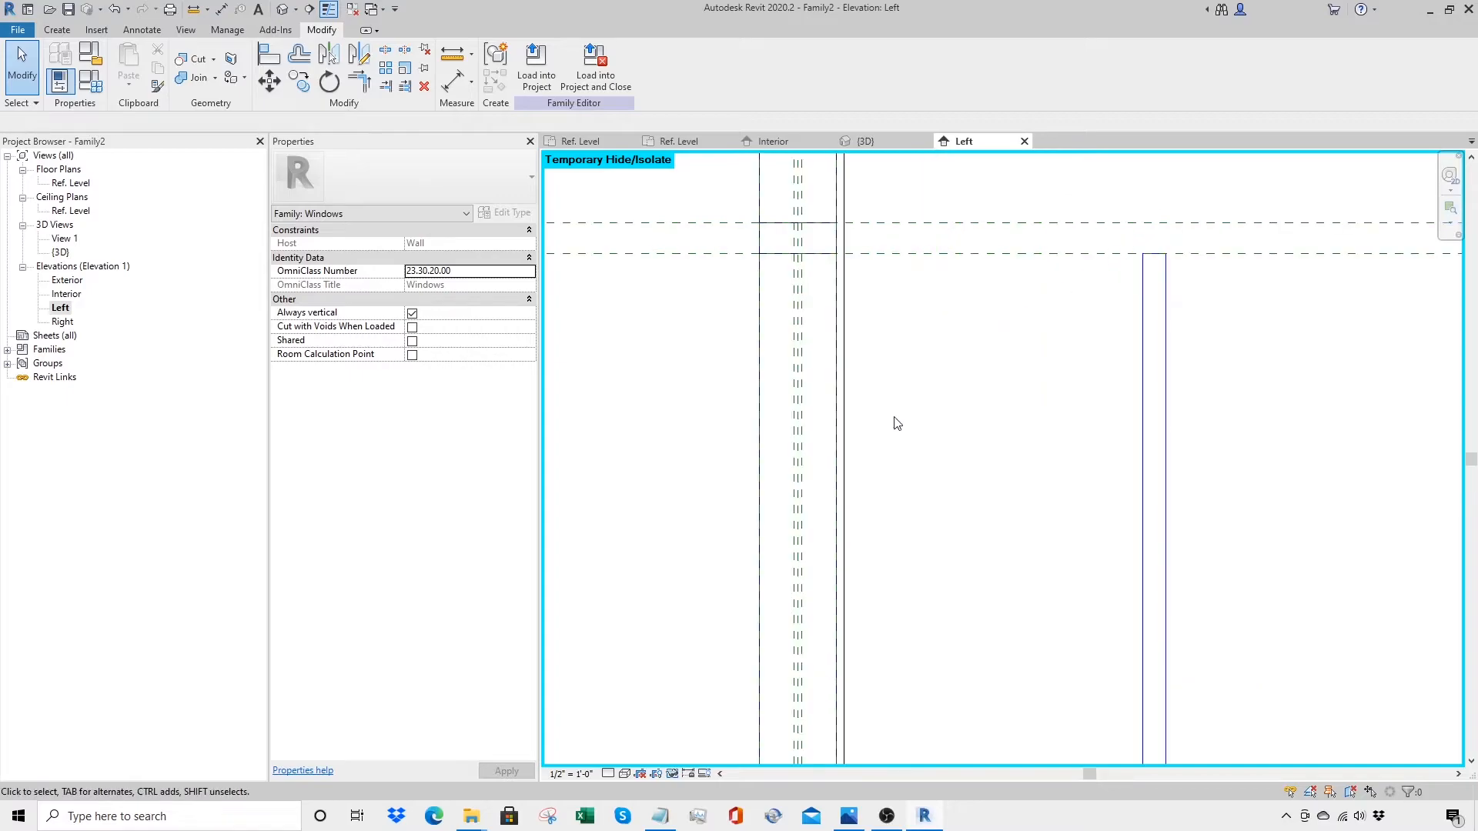
{"action": "left_click", "coordinate": [267, 55]}
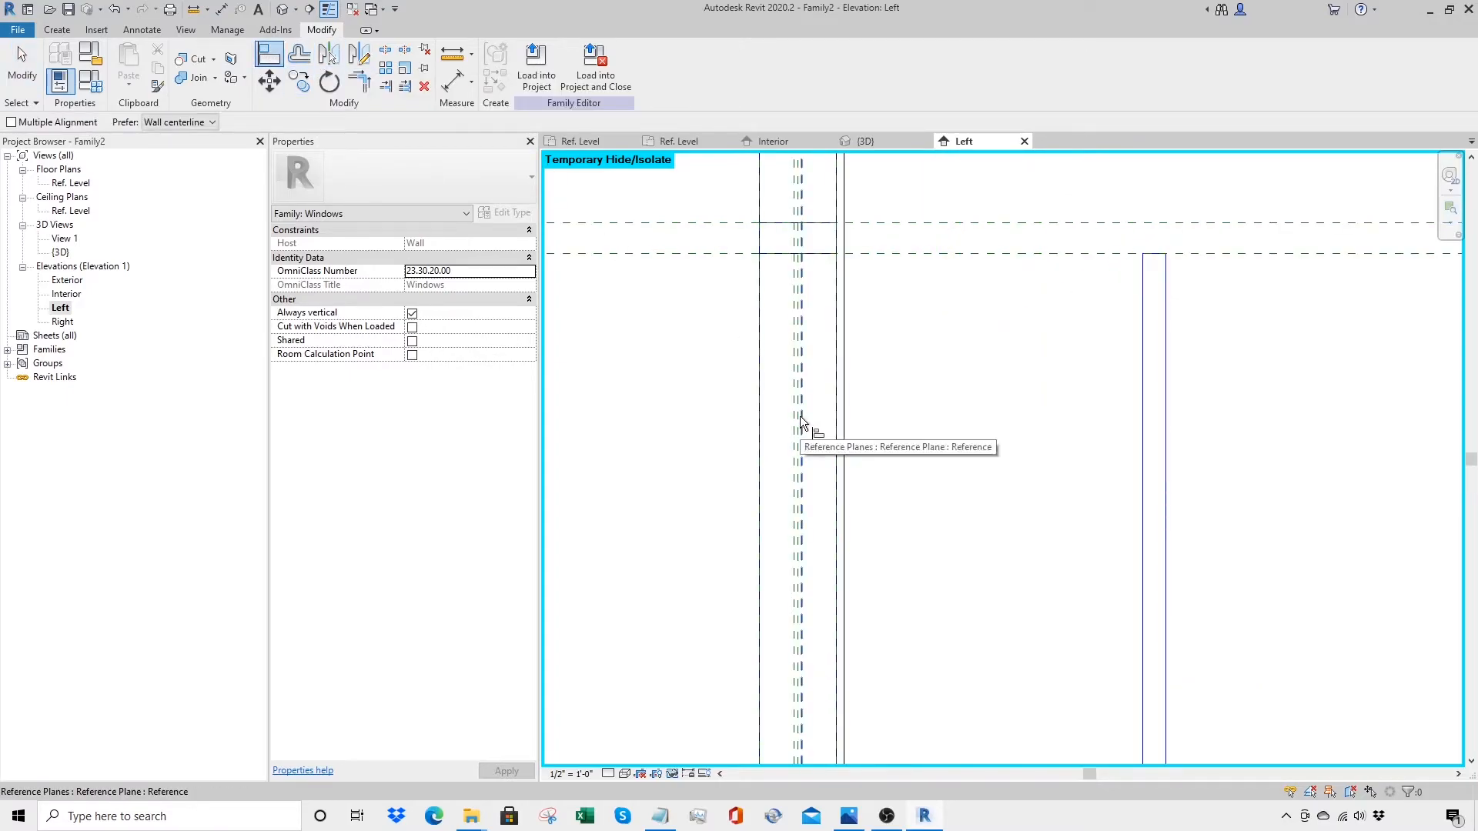
{"action": "key", "text": "Tab"}
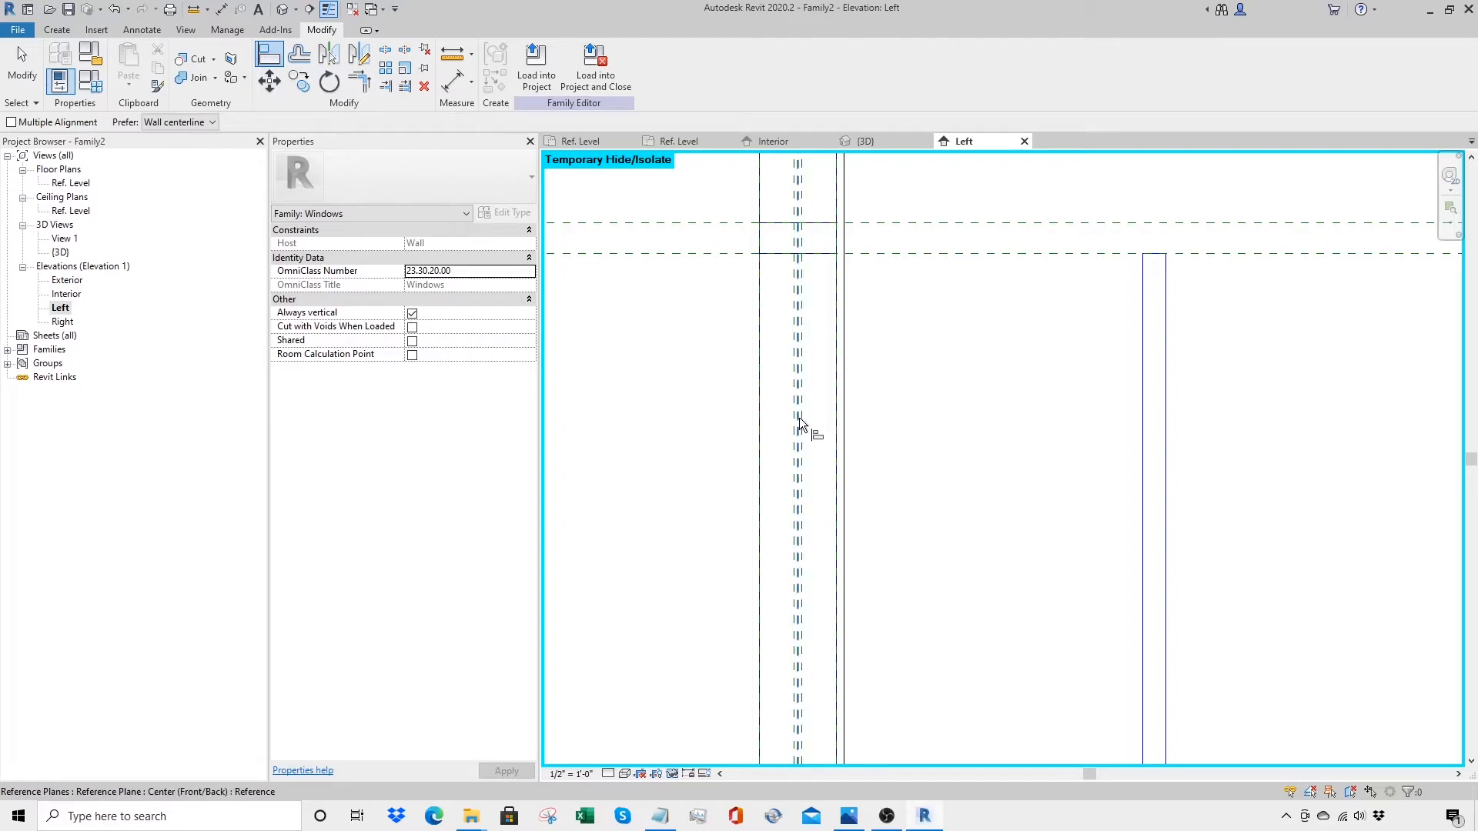
{"action": "left_click", "coordinate": [799, 417]}
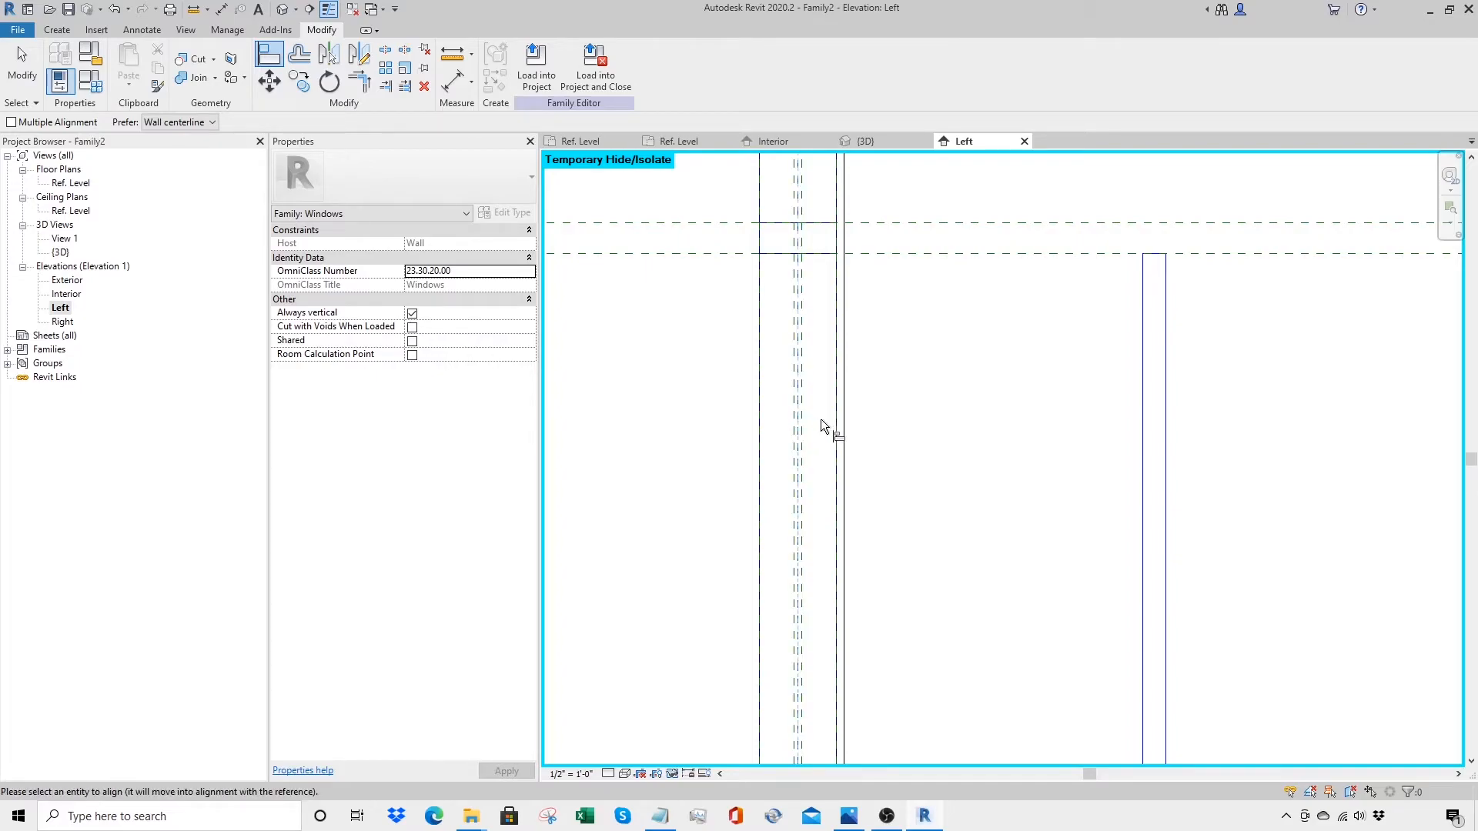
{"action": "left_click", "coordinate": [1153, 445]}
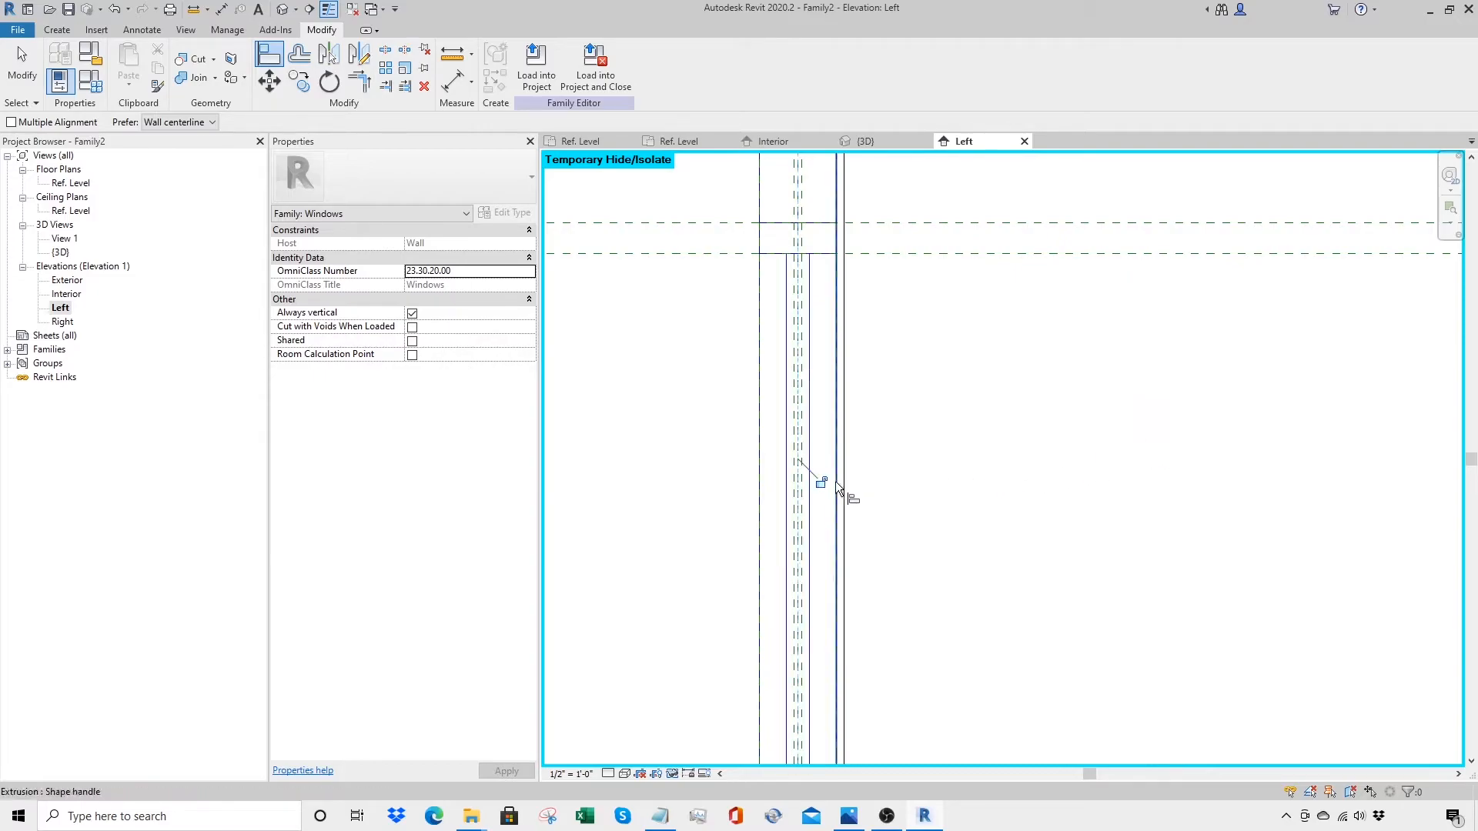
{"action": "left_click", "coordinate": [282, 9]}
{"action": "key", "text": "Escape"}
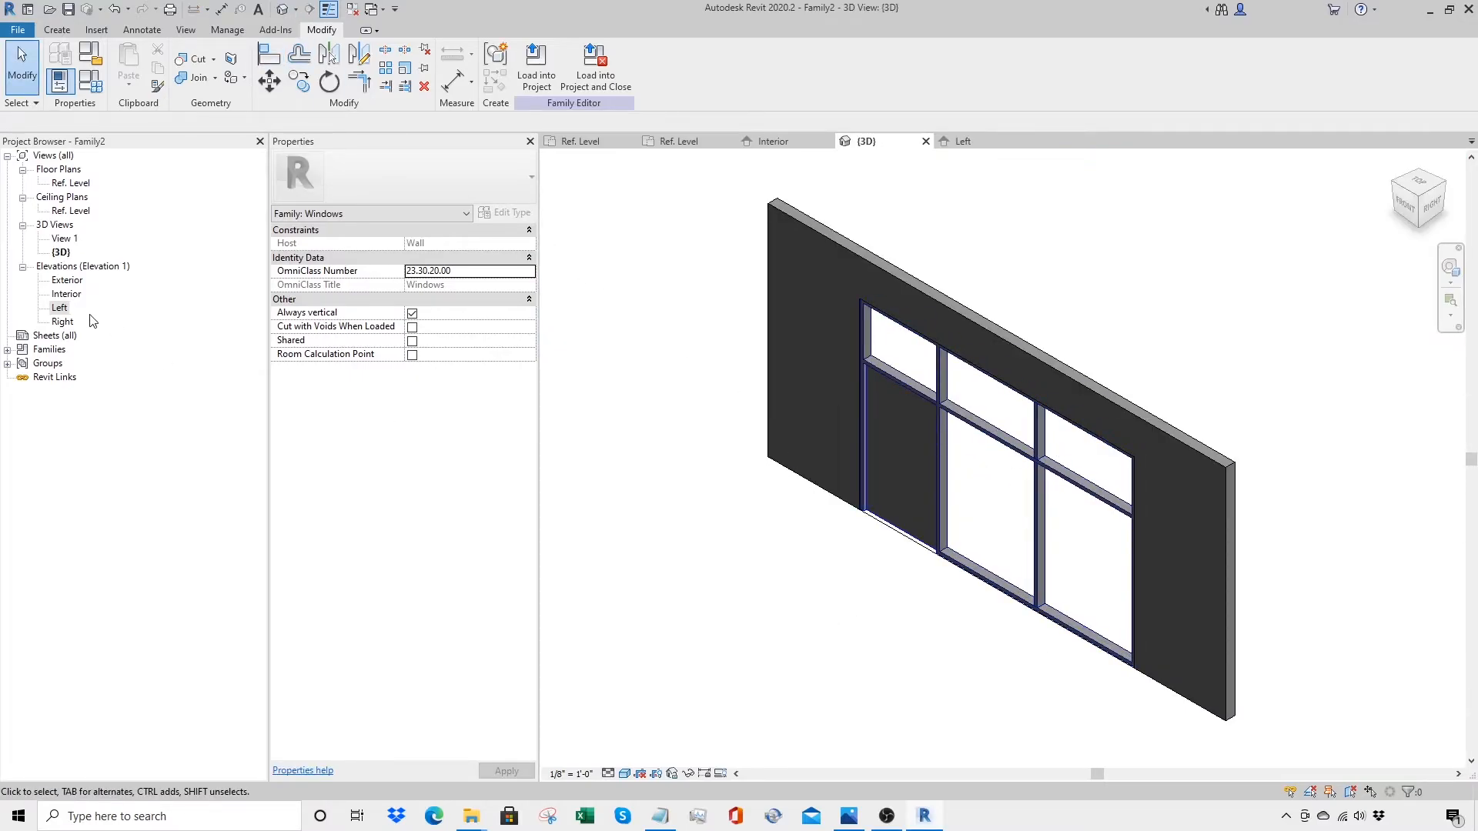
Step: In the Interior elevation, start an extrusion and sketch its lines on the inner frame and door-surround reference planes, locking each line
{"action": "double_click", "coordinate": [66, 293]}
{"action": "key", "text": "z"}
{"action": "key", "text": "r"}
{"action": "left_click_drag", "start_coordinate": [649, 695], "coordinate": [1193, 266]}
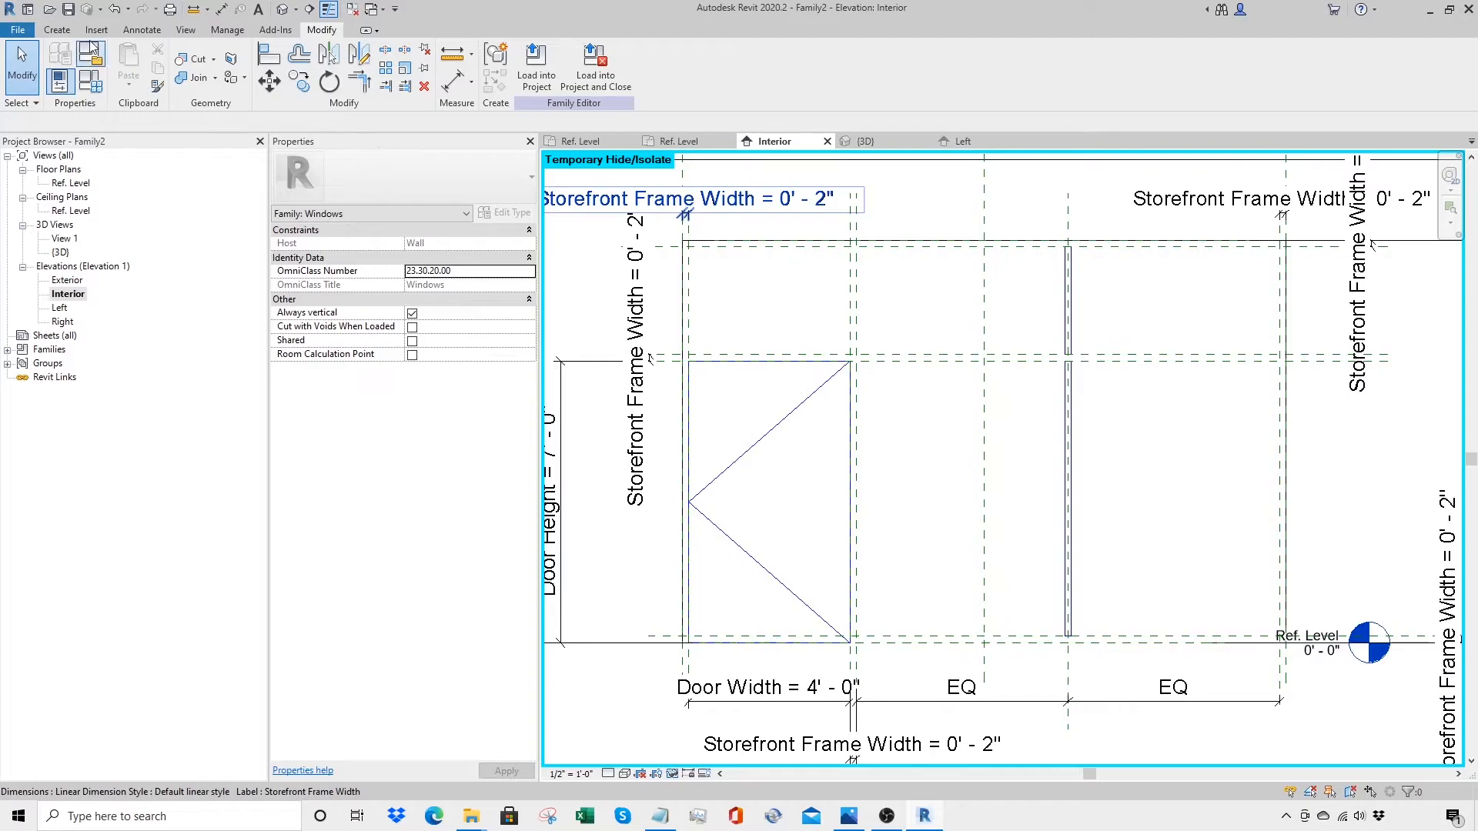
{"action": "left_click", "coordinate": [57, 29]}
{"action": "left_click", "coordinate": [146, 67]}
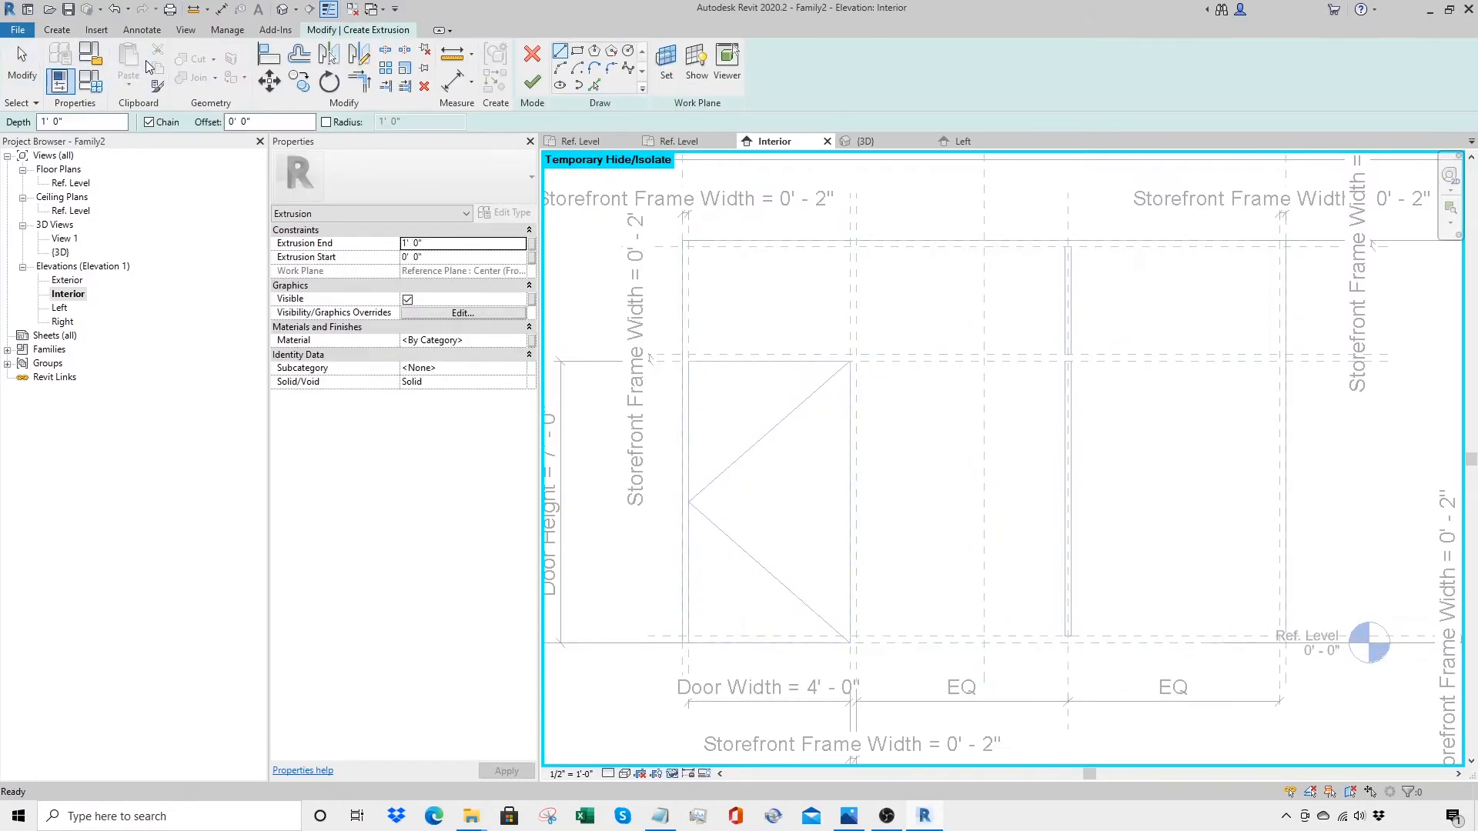
{"action": "left_click", "coordinate": [597, 87]}
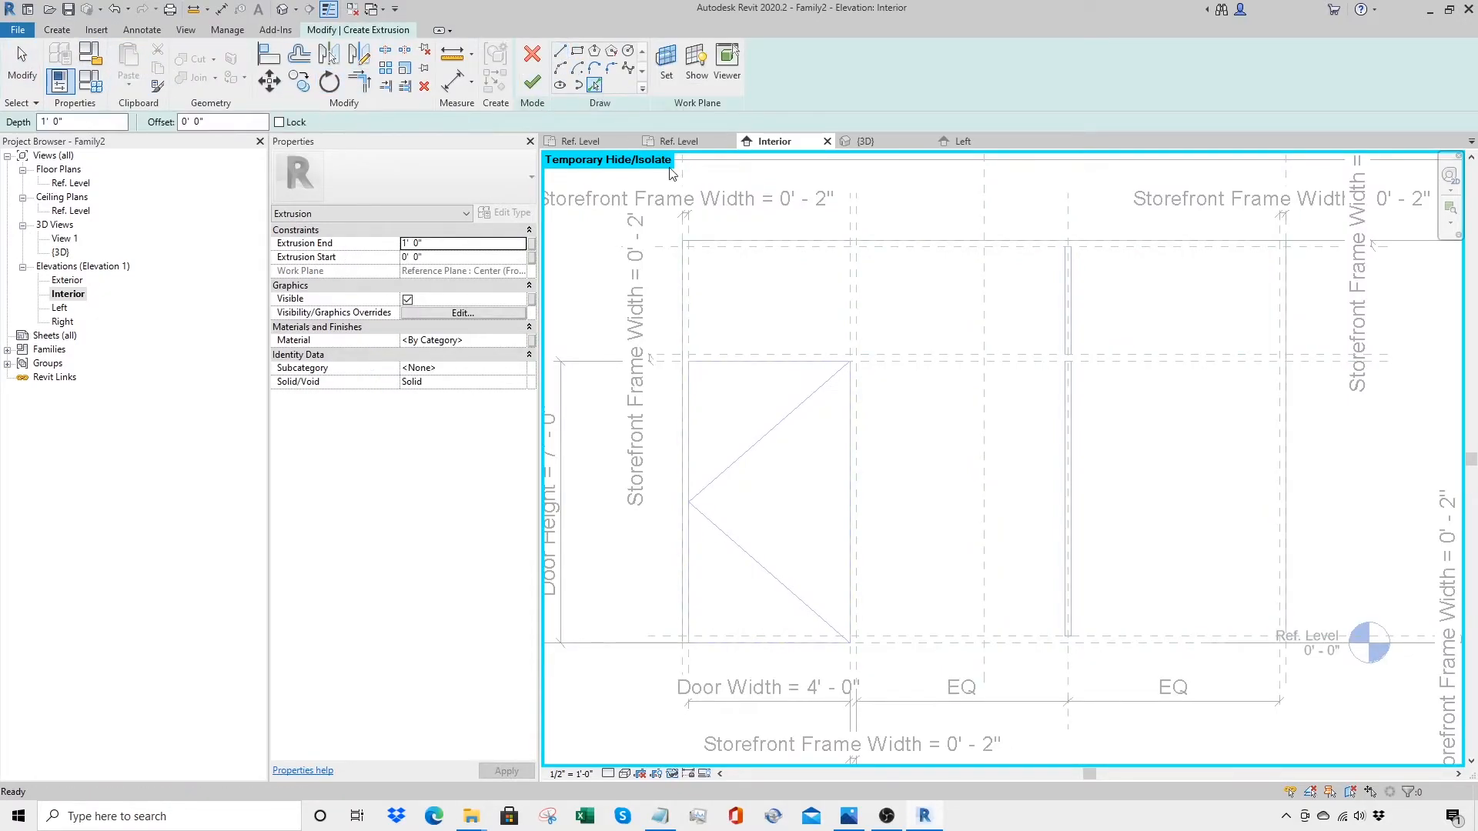
{"action": "left_click", "coordinate": [981, 246]}
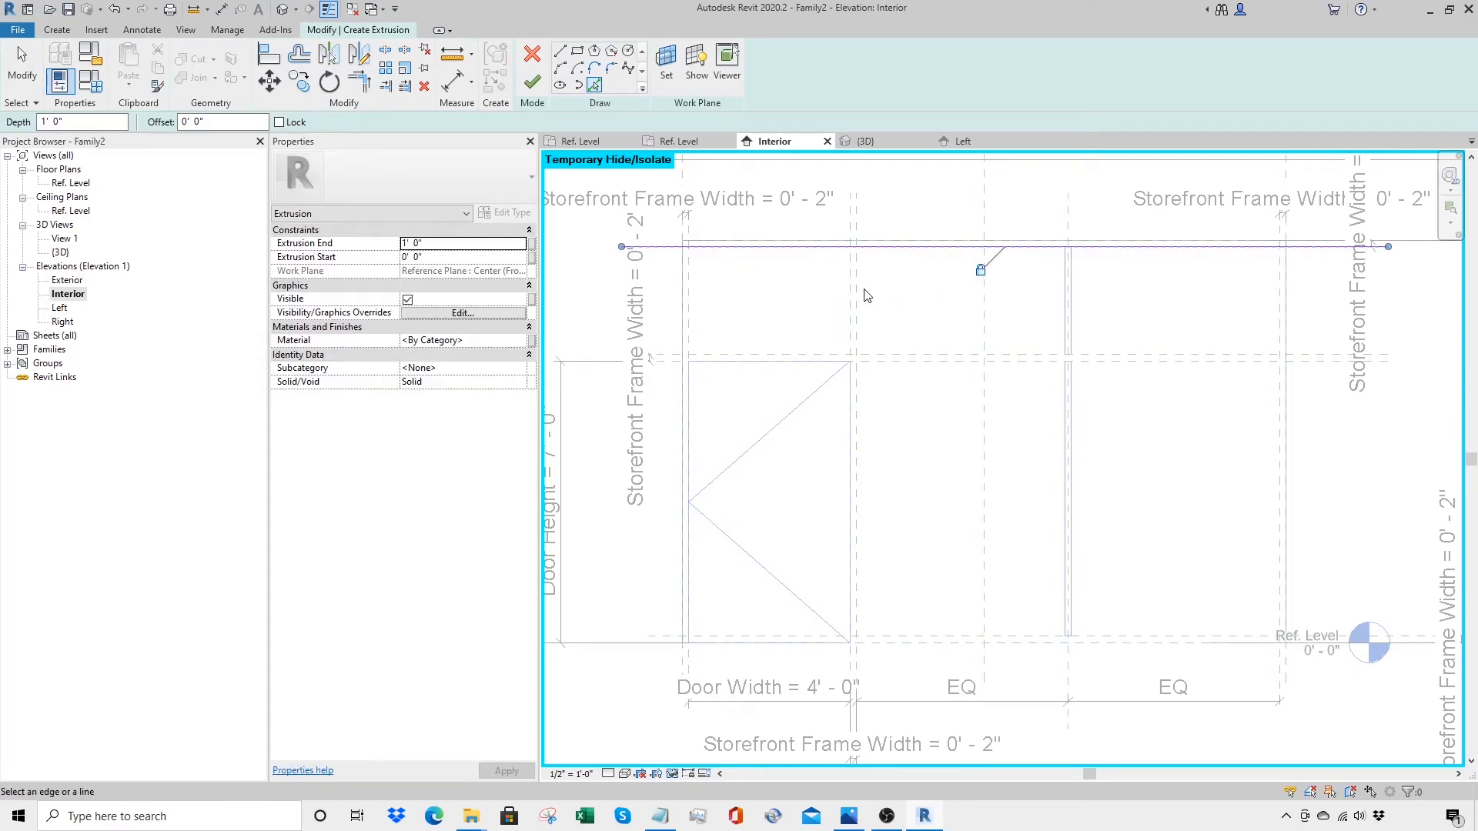
{"action": "left_click", "coordinate": [688, 320]}
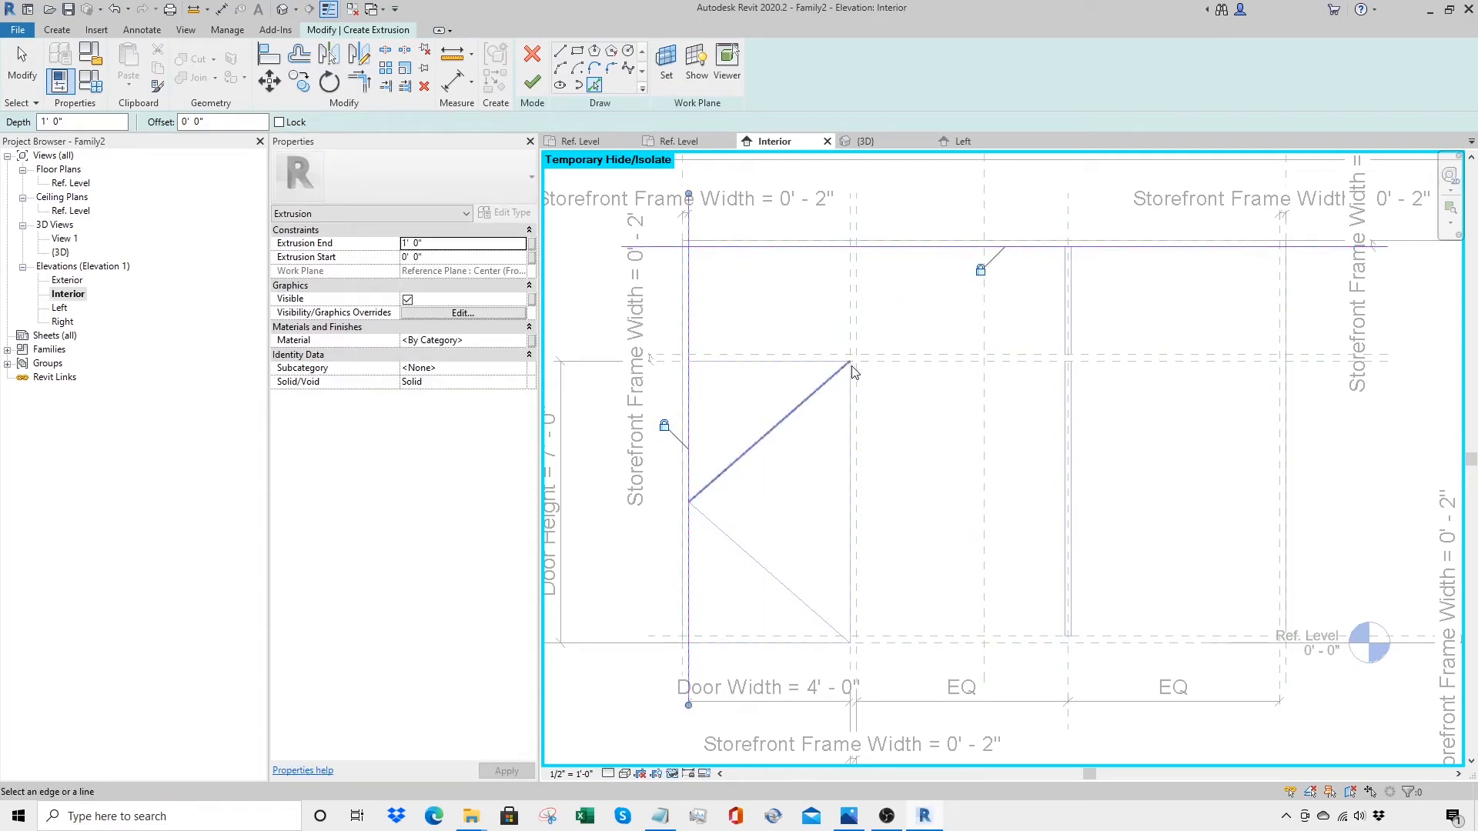
{"action": "left_click", "coordinate": [877, 356]}
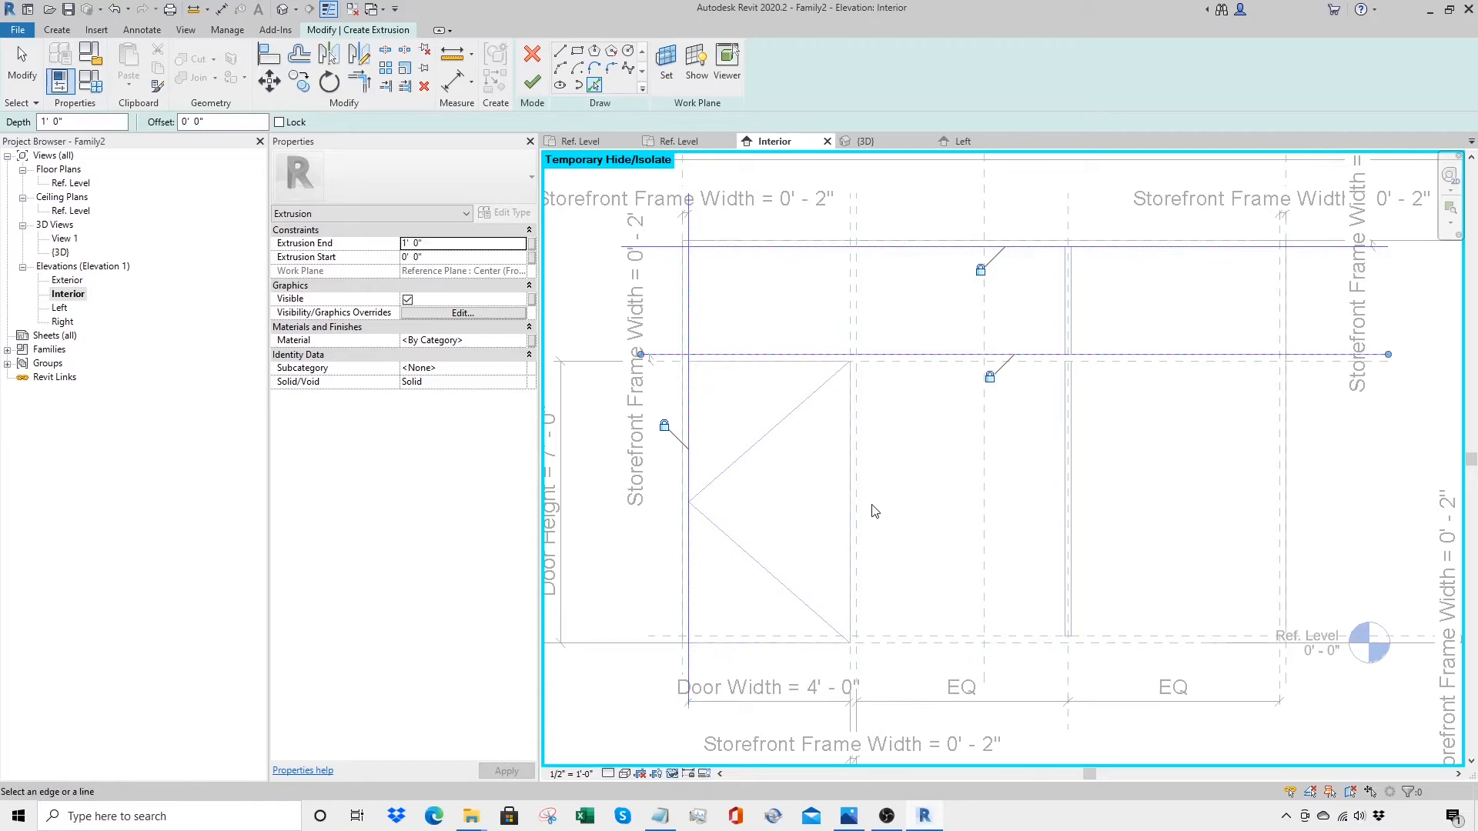
{"action": "left_click", "coordinate": [839, 423]}
{"action": "left_click", "coordinate": [949, 639]}
{"action": "left_click", "coordinate": [1280, 502]}
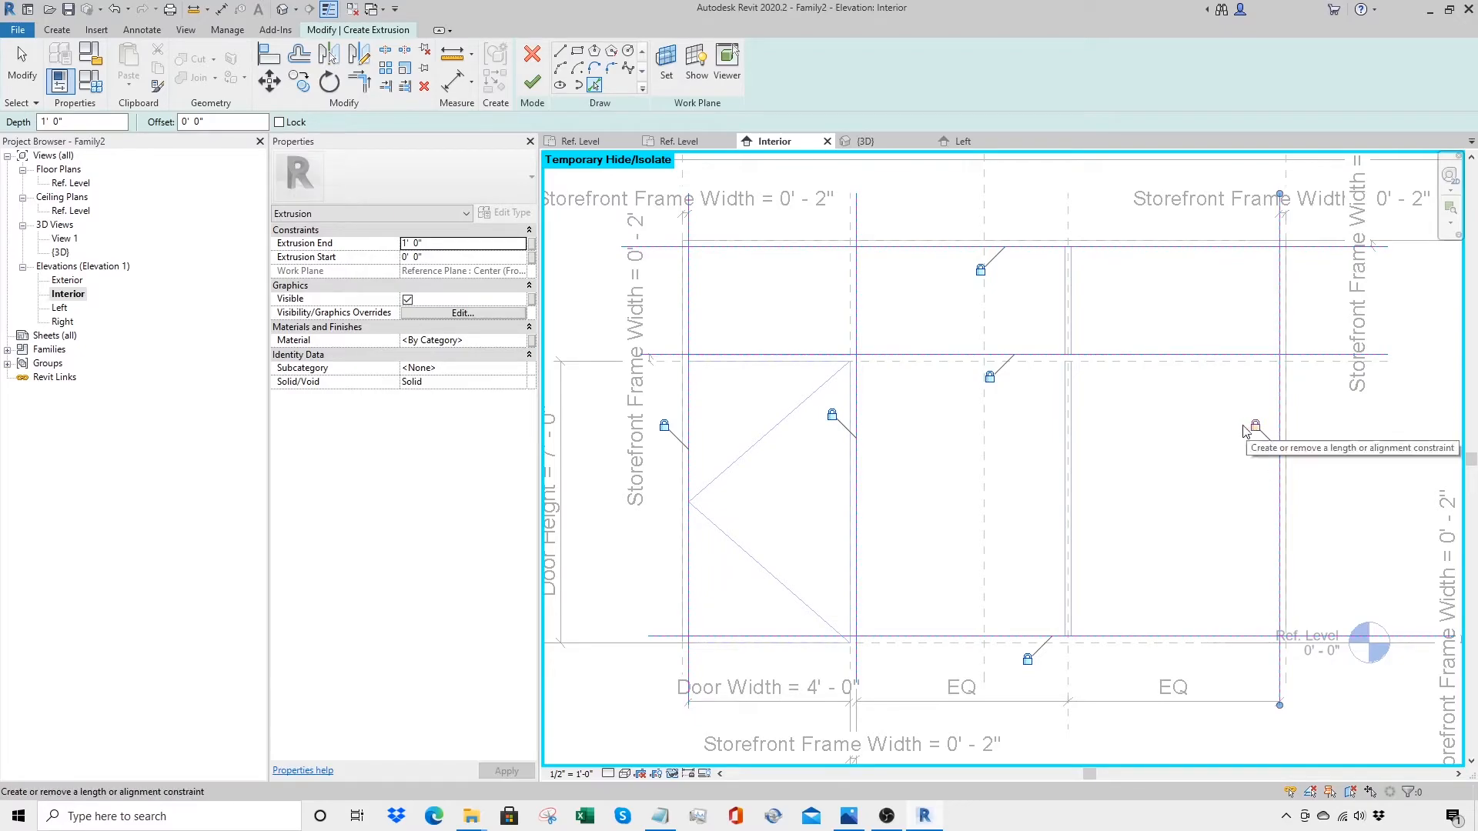
Step: Trim the sketch lines into one closed L-shaped outline that covers the glazed area above and beside the door
{"action": "key", "text": "t"}
{"action": "key", "text": "r"}
{"action": "left_click", "coordinate": [1195, 246]}
{"action": "left_click", "coordinate": [1275, 270]}
{"action": "left_click", "coordinate": [1236, 634]}
{"action": "left_click", "coordinate": [861, 614]}
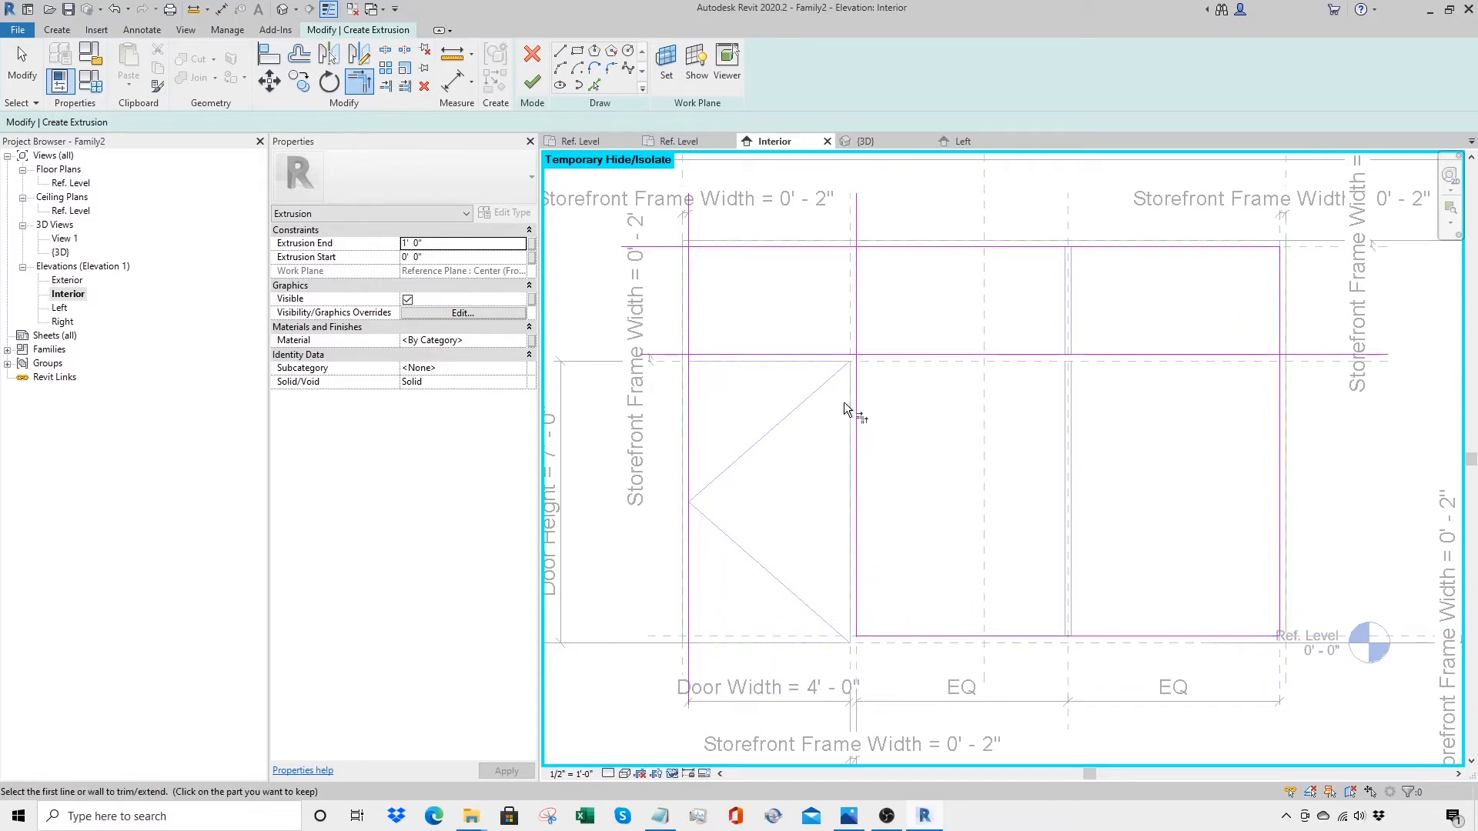
{"action": "left_click", "coordinate": [856, 395]}
{"action": "left_click", "coordinate": [825, 356]}
{"action": "left_click", "coordinate": [690, 337]}
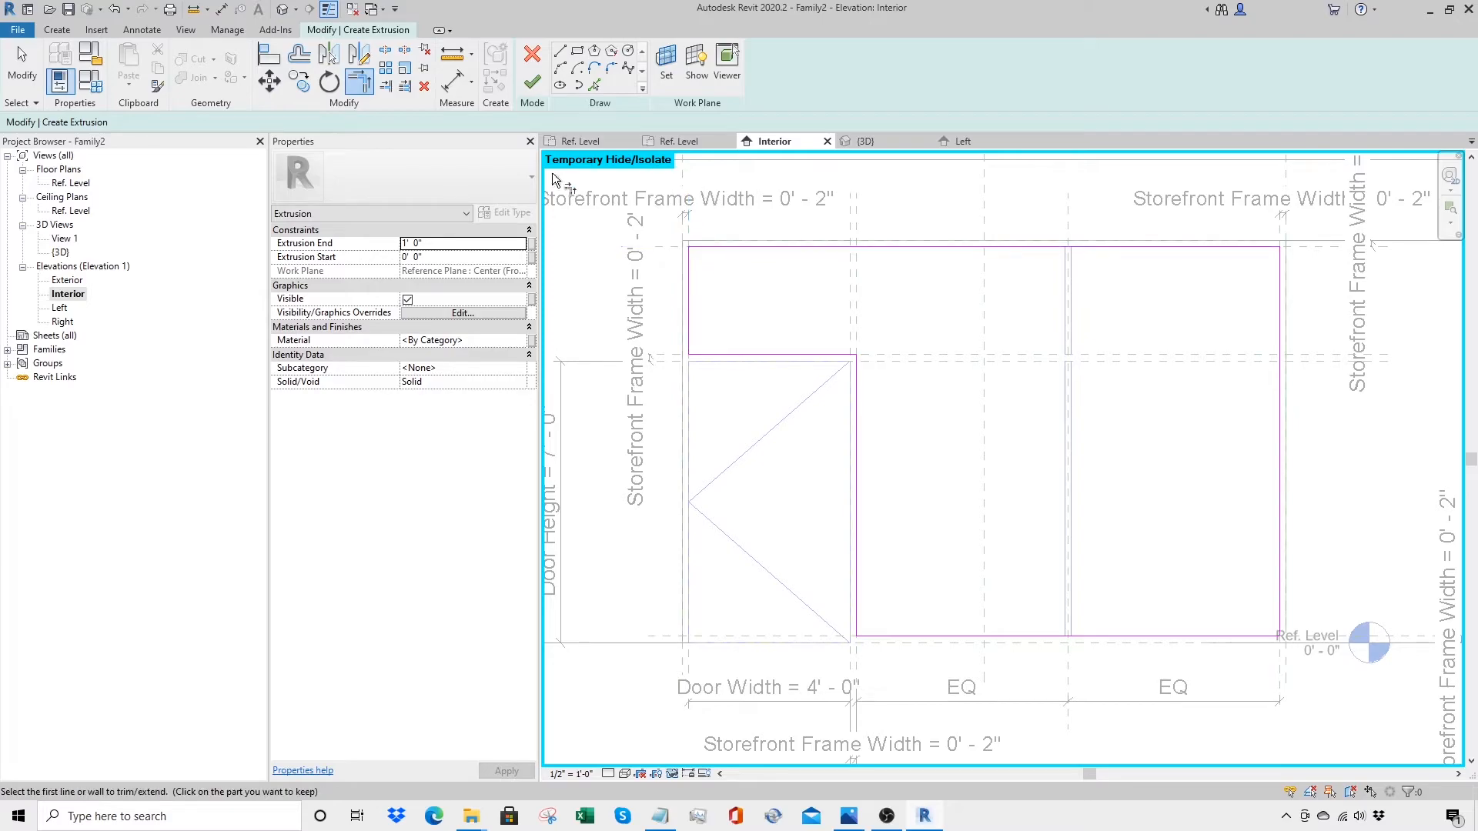
Step: Assign the Glass material to the extrusion and finish its sketch
{"action": "left_click", "coordinate": [523, 342]}
{"action": "left_click", "coordinate": [521, 340]}
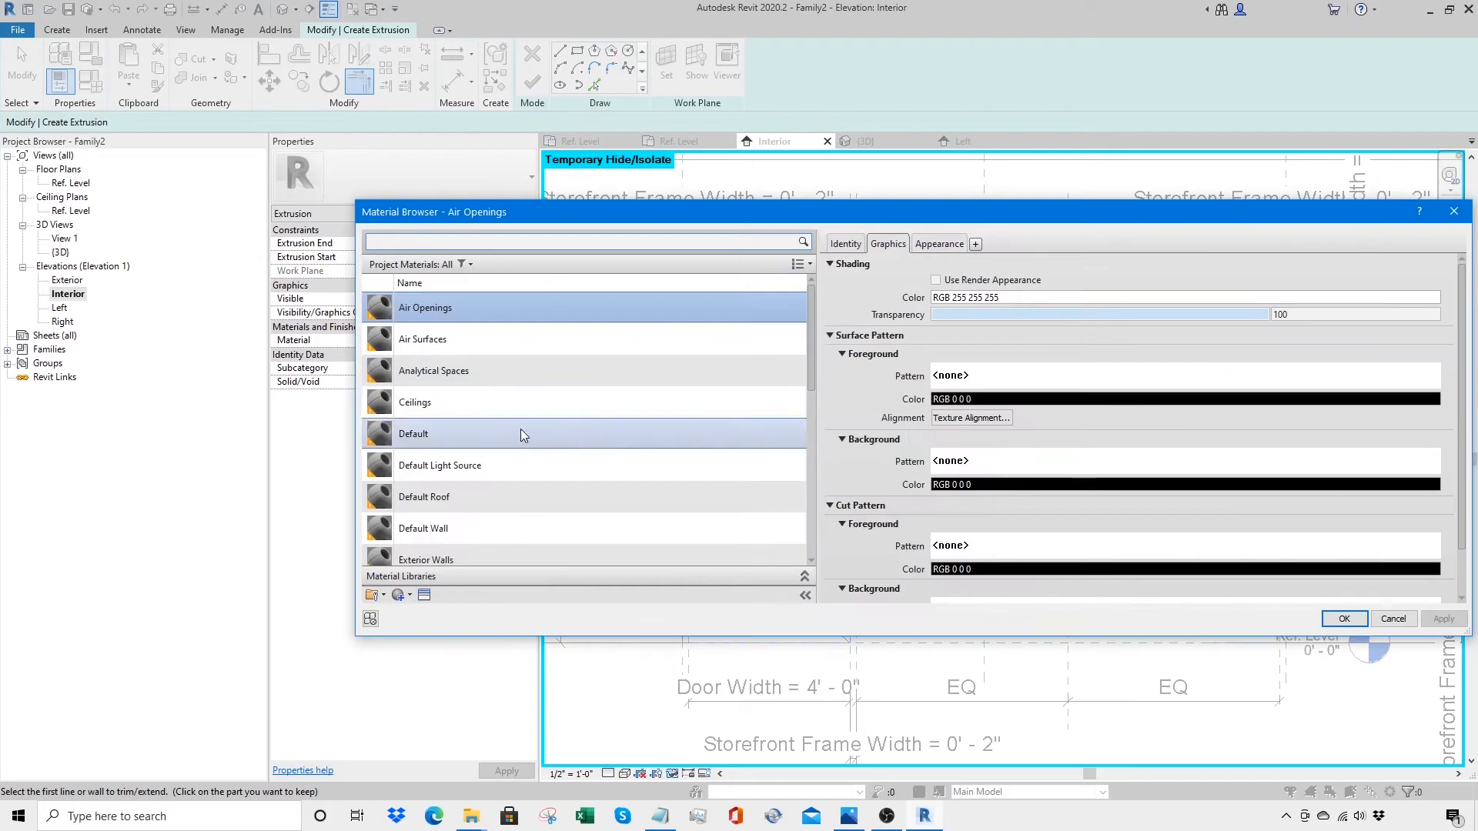
{"action": "scroll", "coordinate": [523, 425], "scroll_direction": "down", "scroll_amount": 5}
{"action": "scroll", "coordinate": [486, 437], "scroll_direction": "up", "scroll_amount": 1}
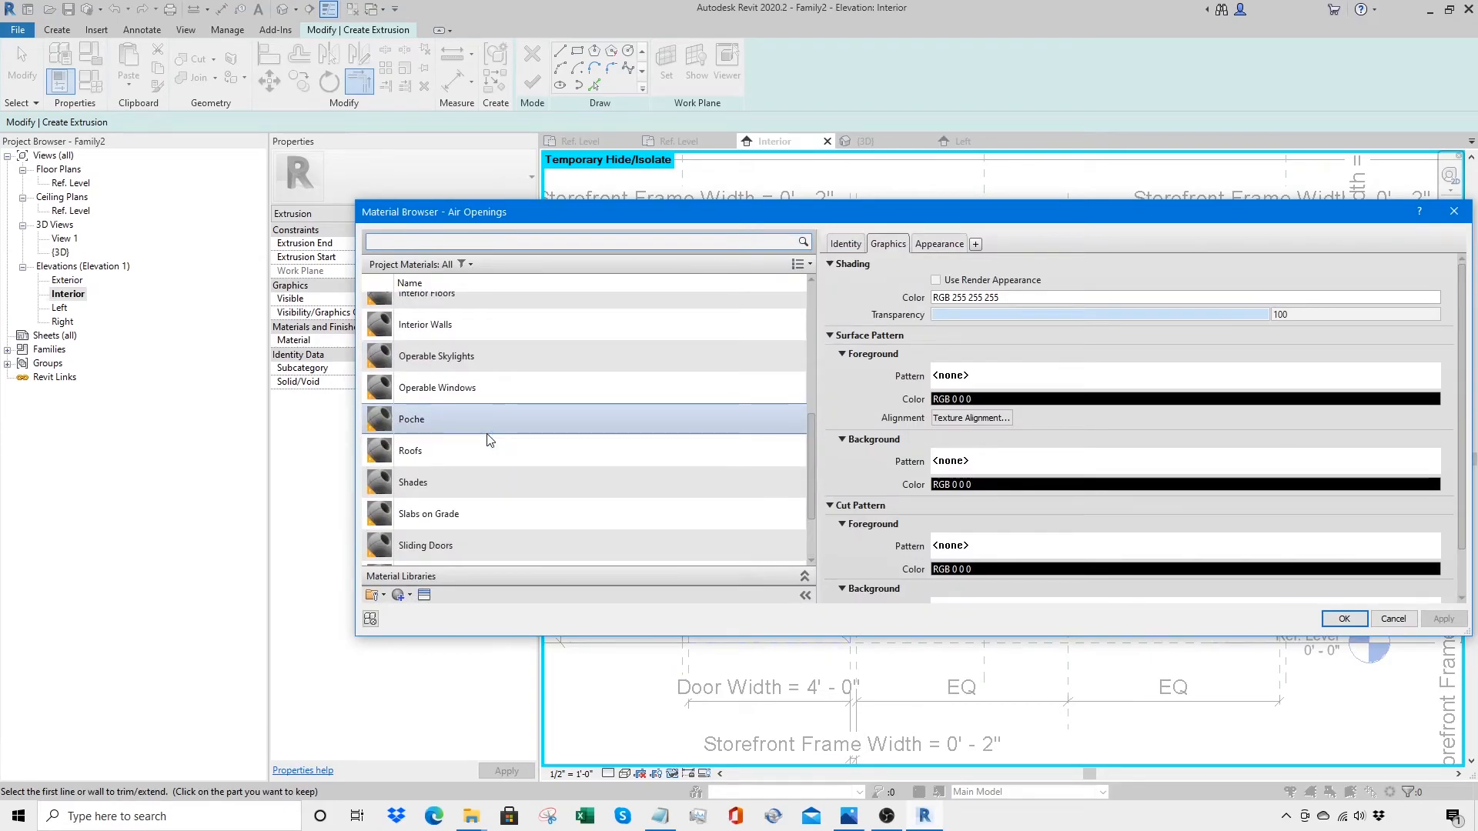
{"action": "scroll", "coordinate": [505, 431], "scroll_direction": "up", "scroll_amount": 4}
{"action": "scroll", "coordinate": [505, 429], "scroll_direction": "down", "scroll_amount": 4}
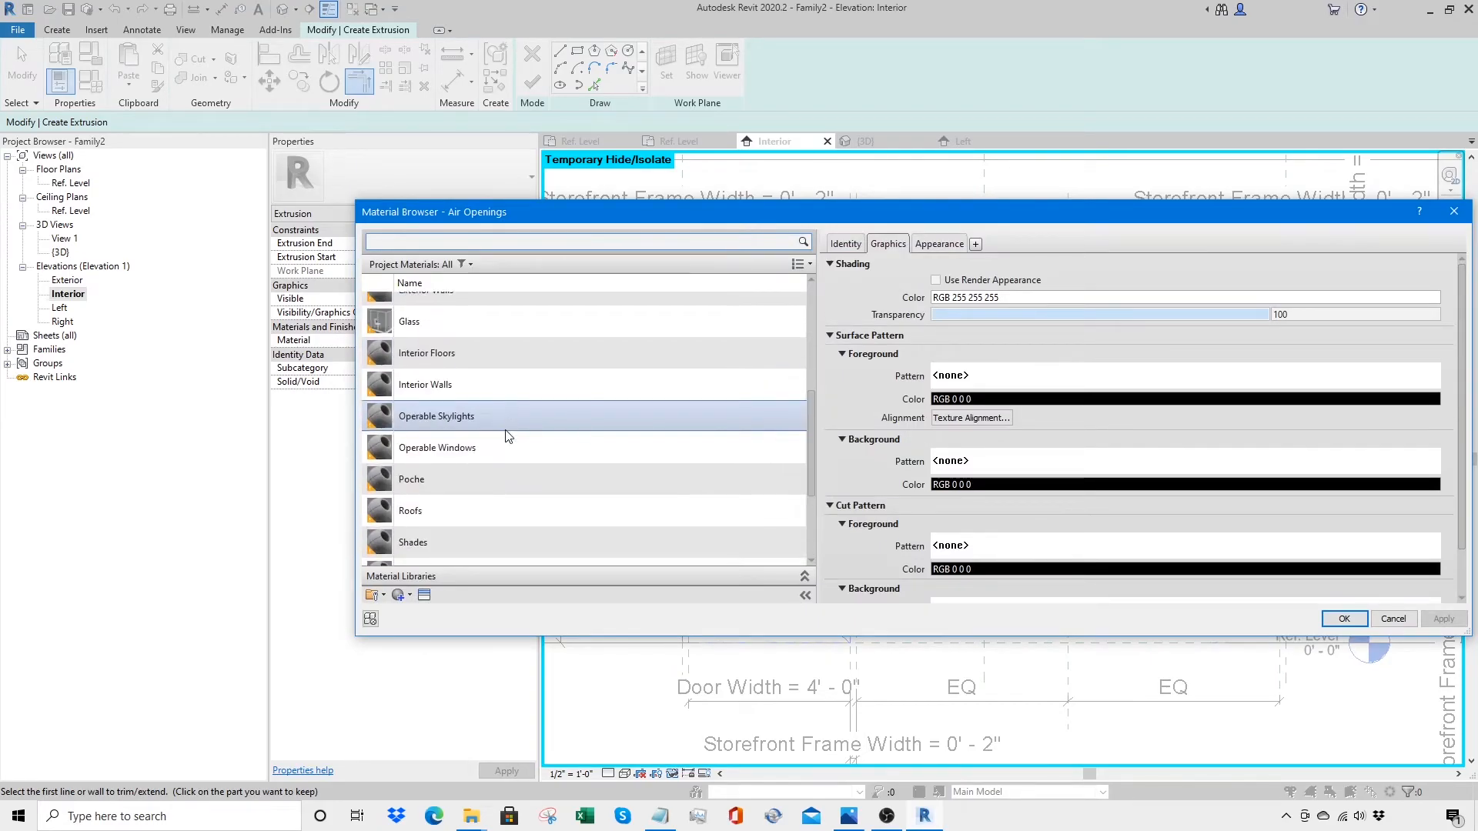
{"action": "scroll", "coordinate": [505, 431], "scroll_direction": "up", "scroll_amount": 3}
{"action": "scroll", "coordinate": [501, 428], "scroll_direction": "down", "scroll_amount": 1}
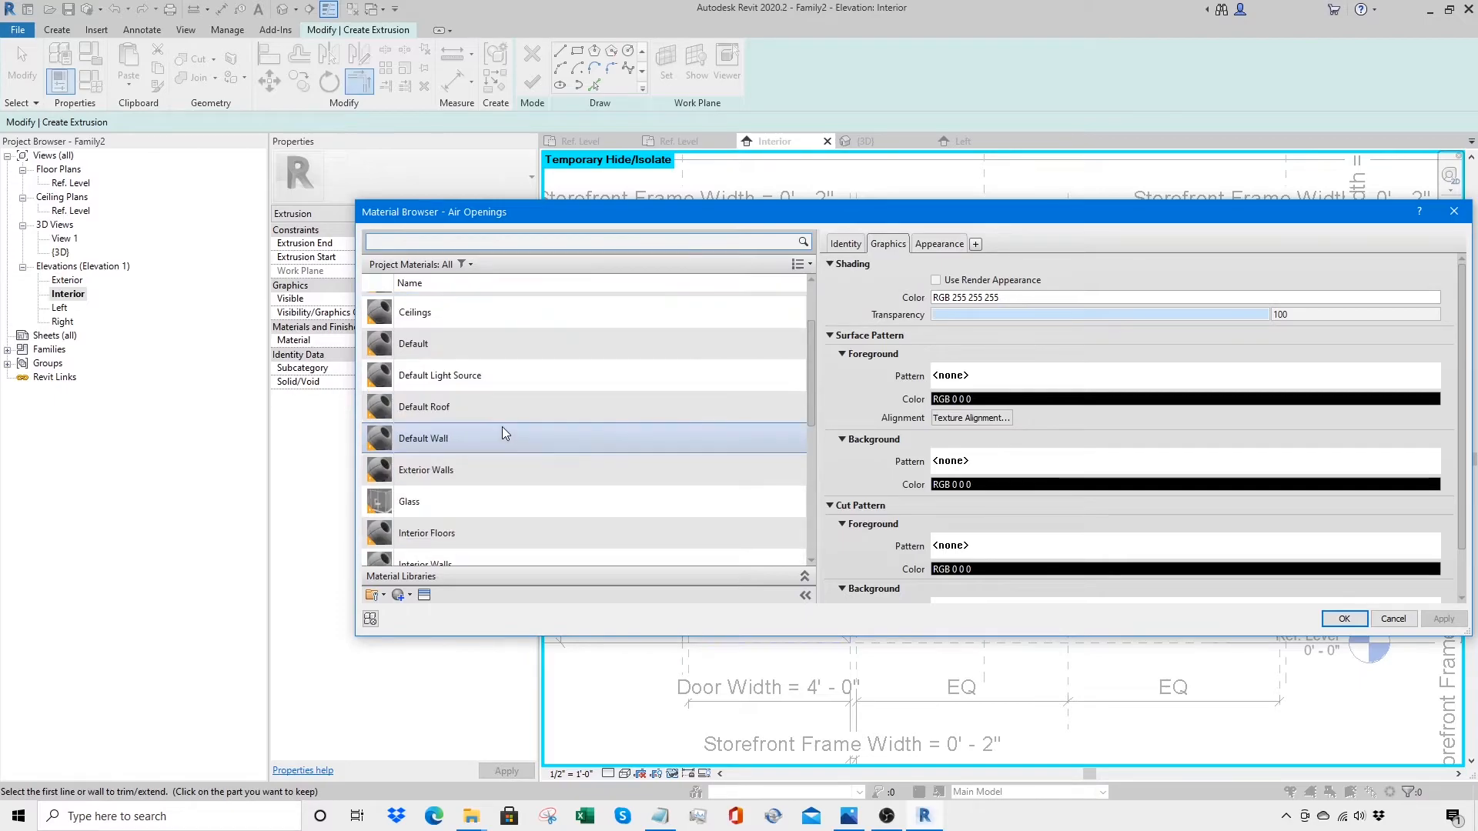
{"action": "left_click", "coordinate": [468, 502]}
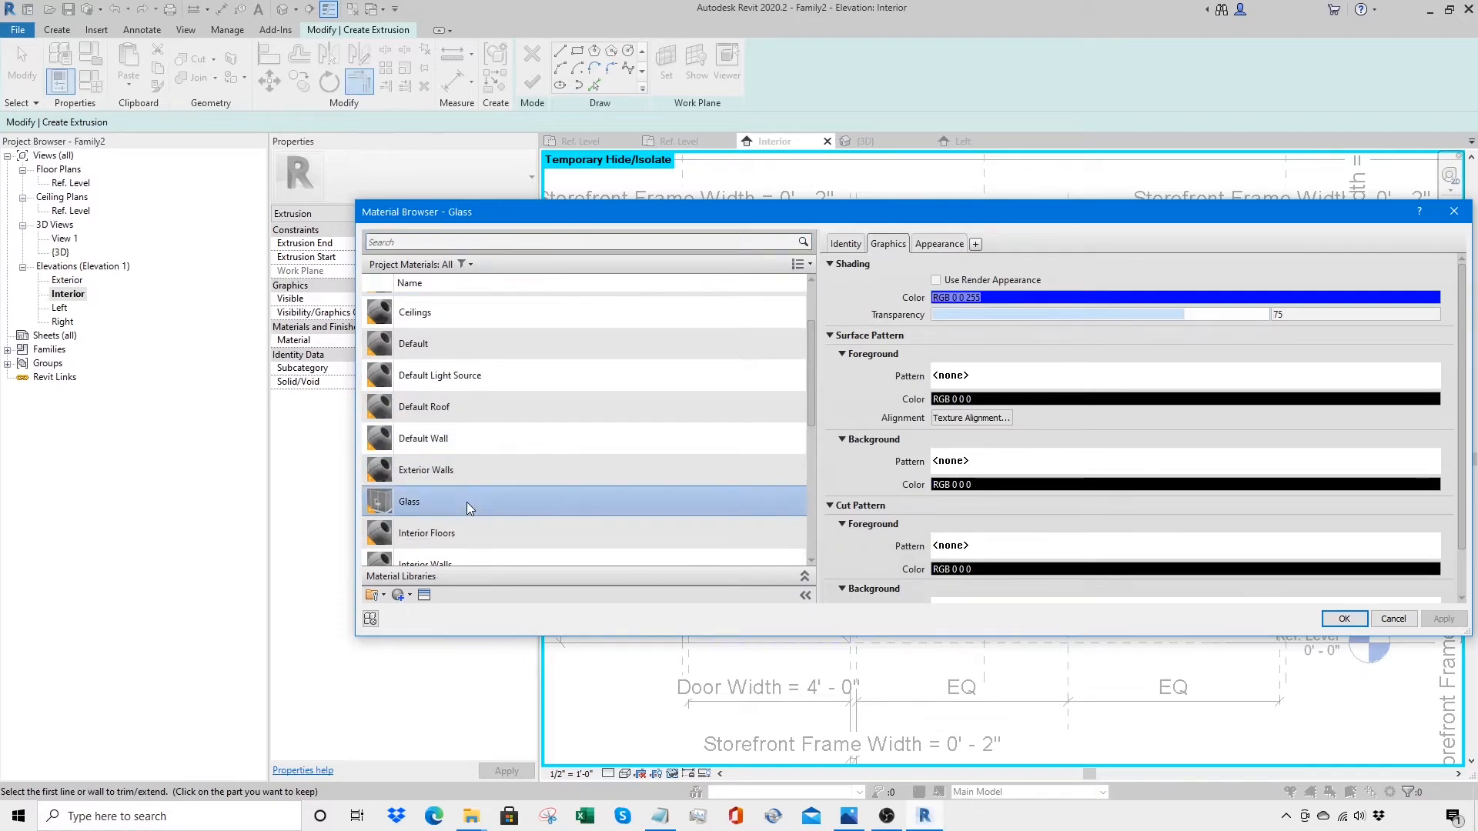
{"action": "left_click", "coordinate": [1343, 619]}
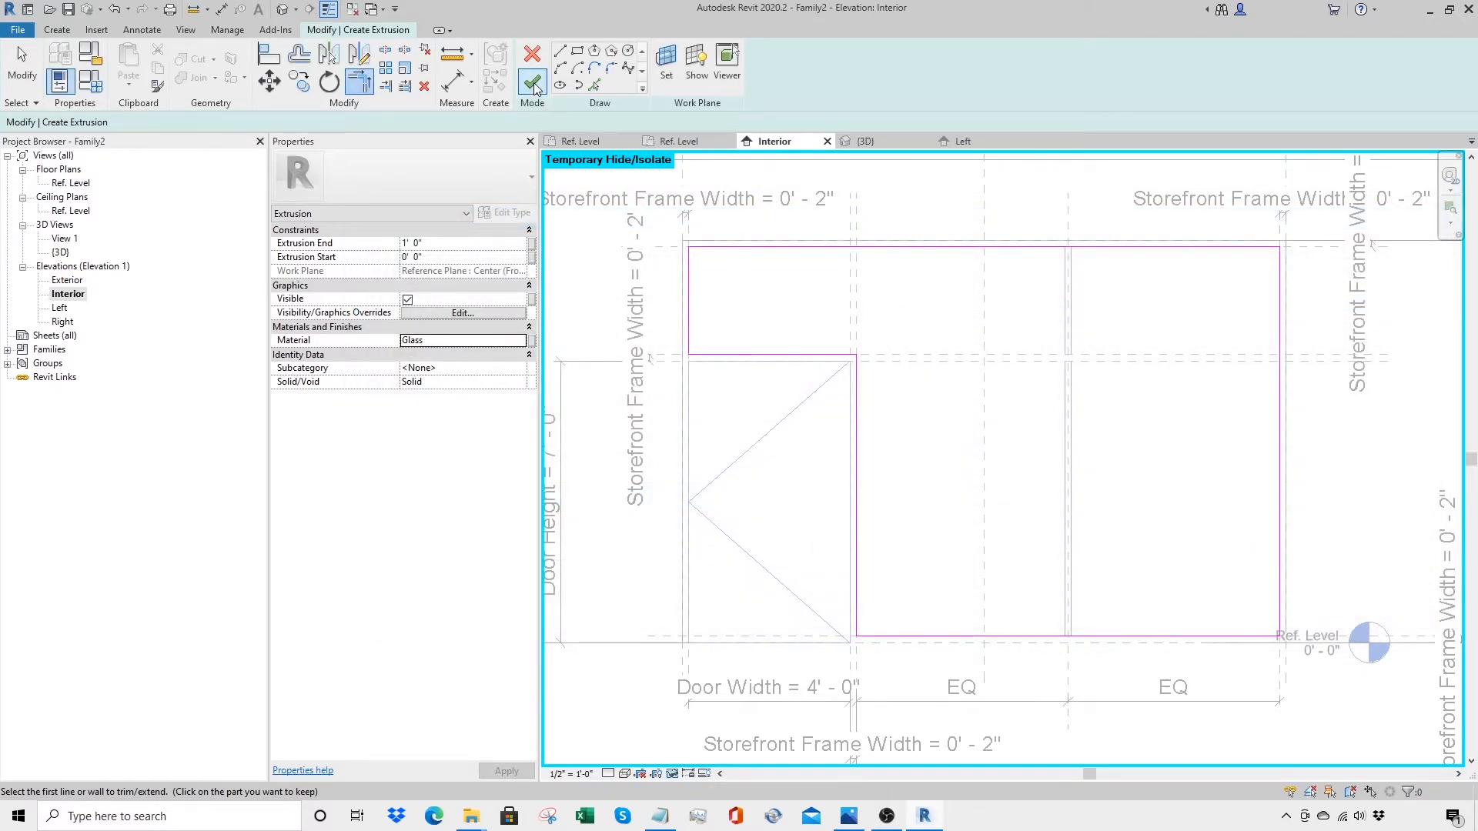
{"action": "left_click", "coordinate": [533, 82]}
Step: In the Left elevation, stretch and lock the glass faces to the glass thickness reference planes, from -1/4" to 1/4", and check in 3D
{"action": "double_click", "coordinate": [59, 307]}
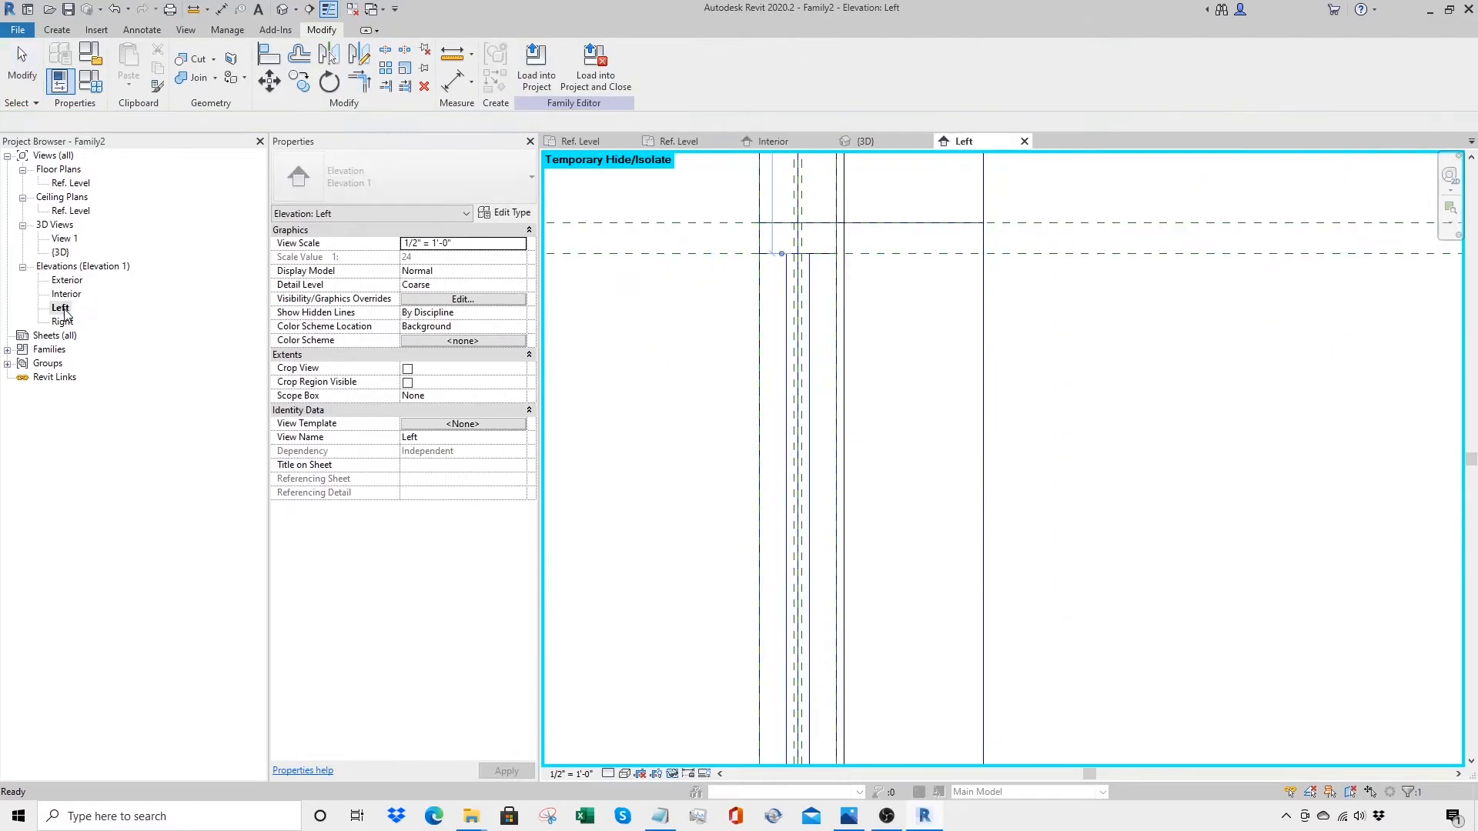
{"action": "scroll", "coordinate": [876, 404], "scroll_direction": "up", "scroll_amount": 3}
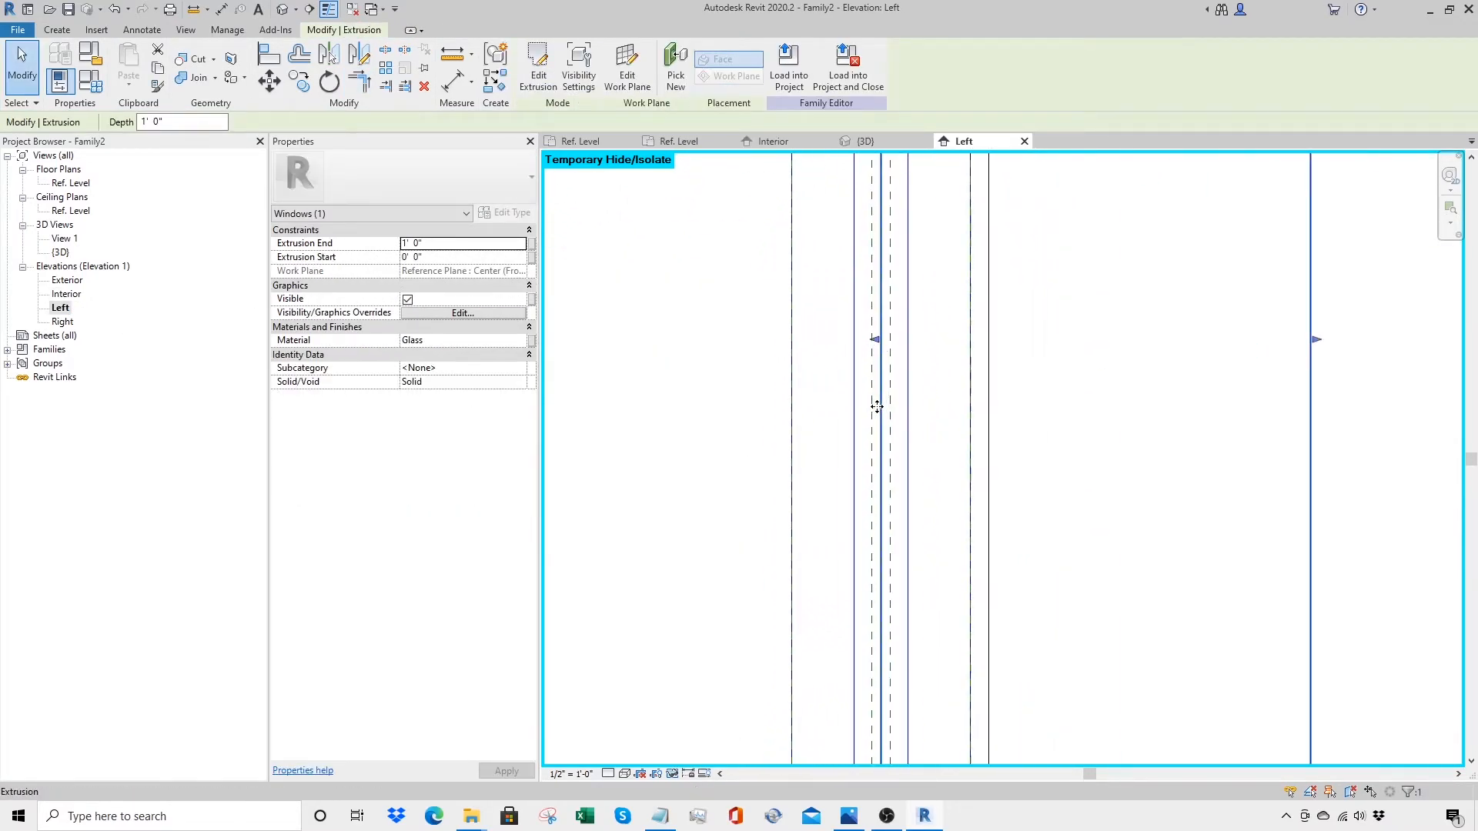
{"action": "left_click_drag", "start_coordinate": [876, 339], "coordinate": [872, 339]}
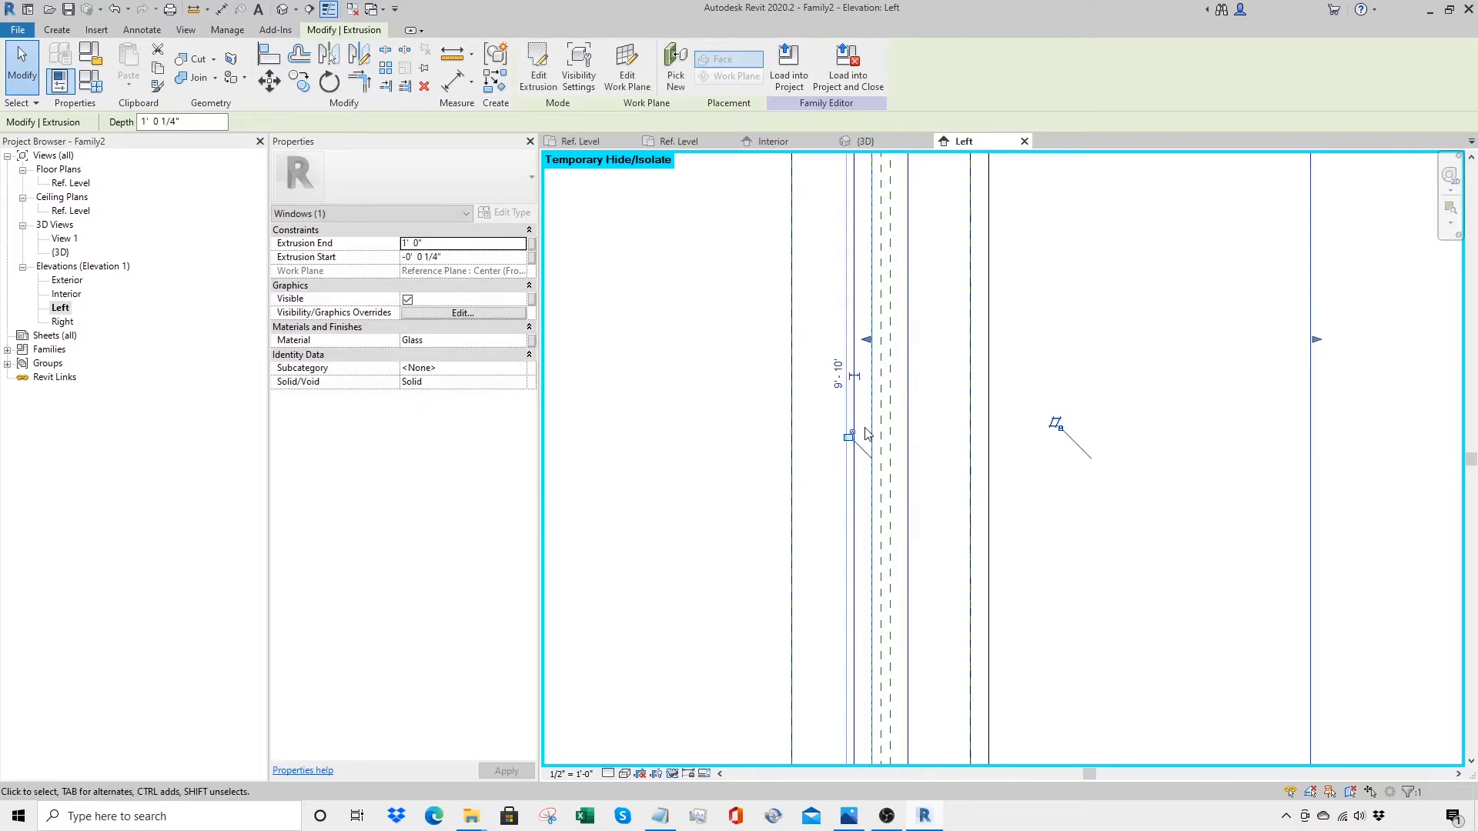
{"action": "left_click_drag", "start_coordinate": [1317, 339], "coordinate": [899, 368]}
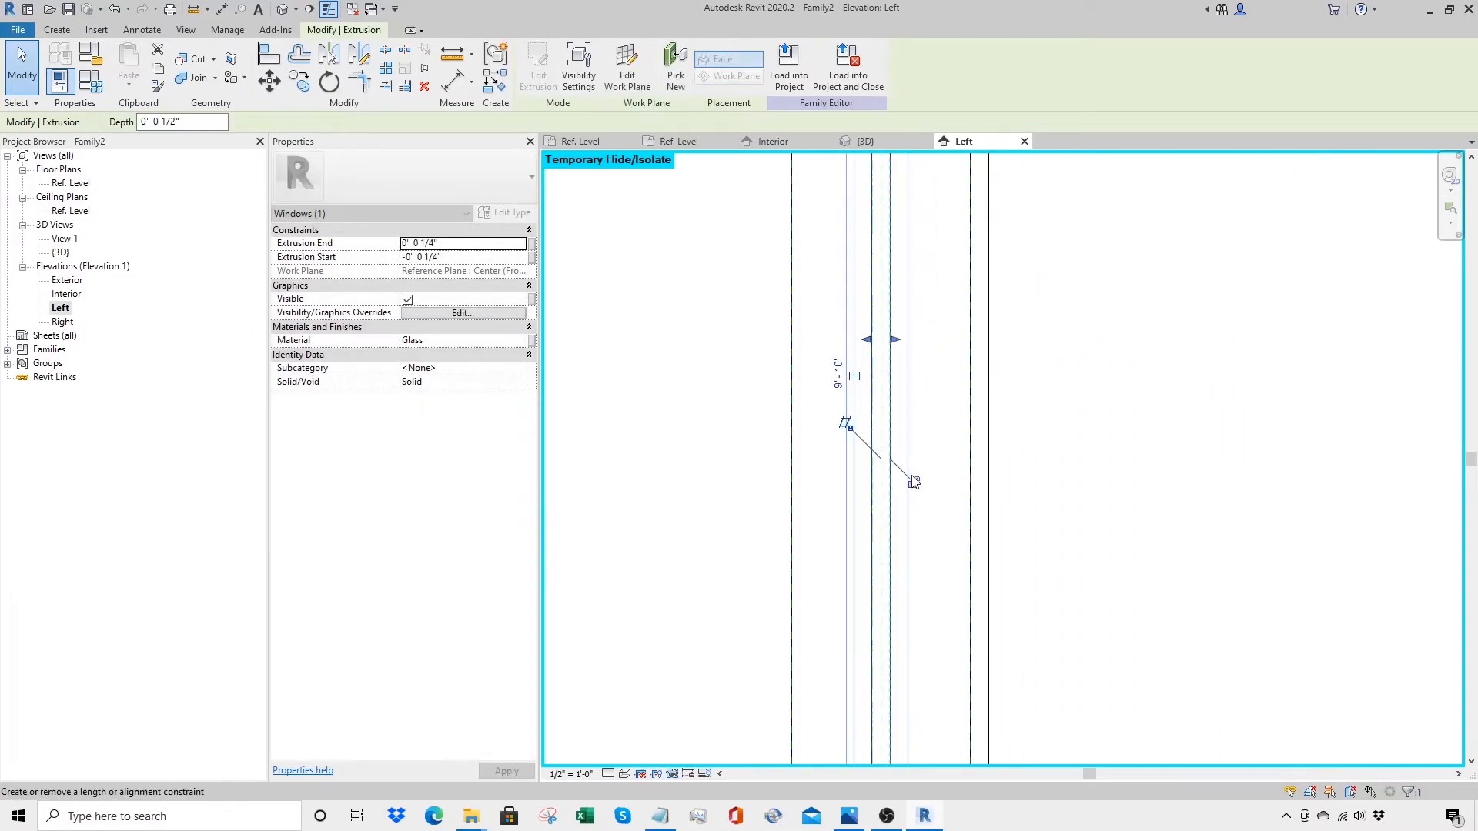
{"action": "left_click", "coordinate": [703, 297]}
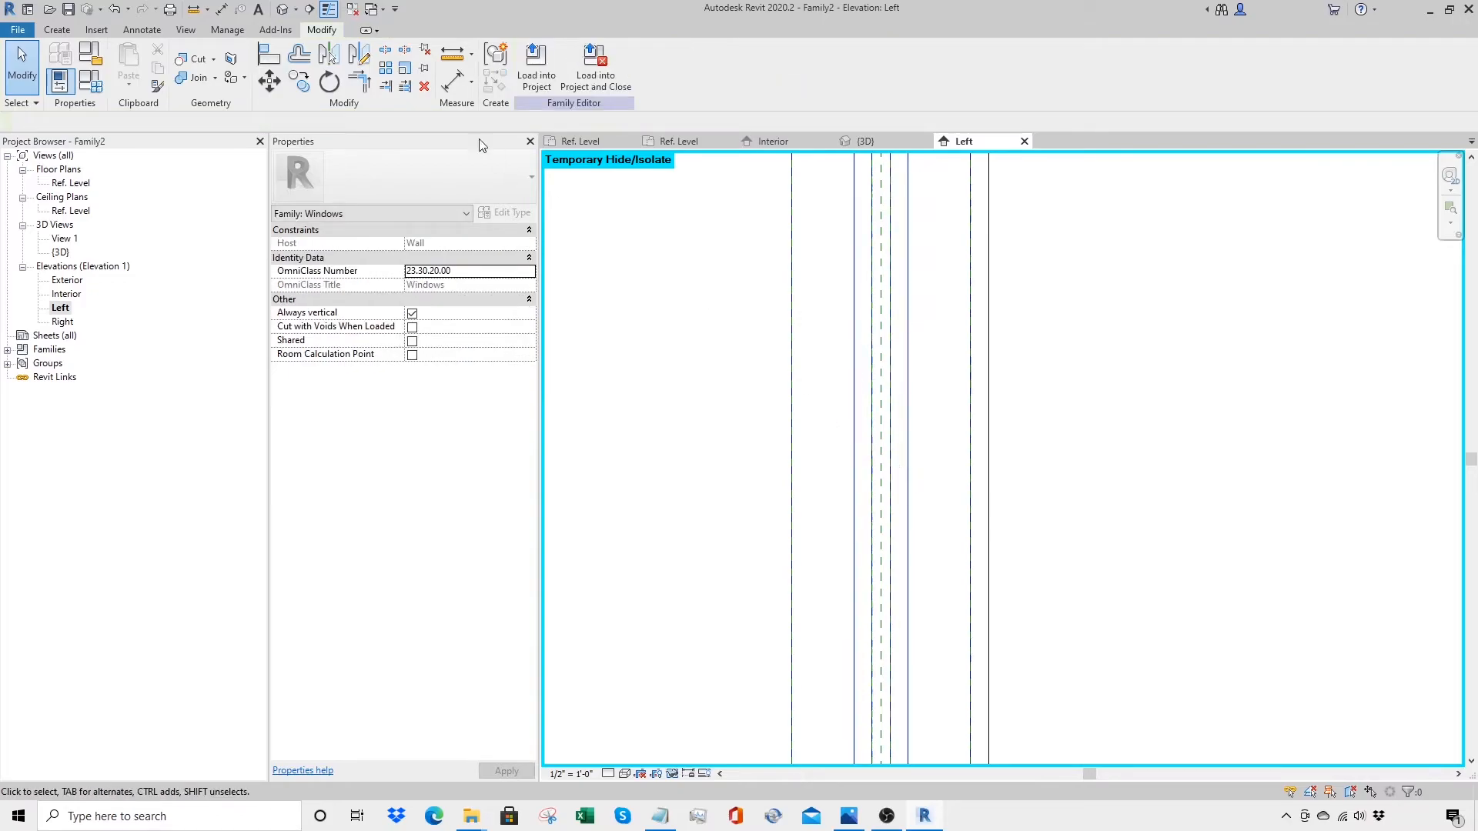
{"action": "left_click", "coordinate": [282, 8]}
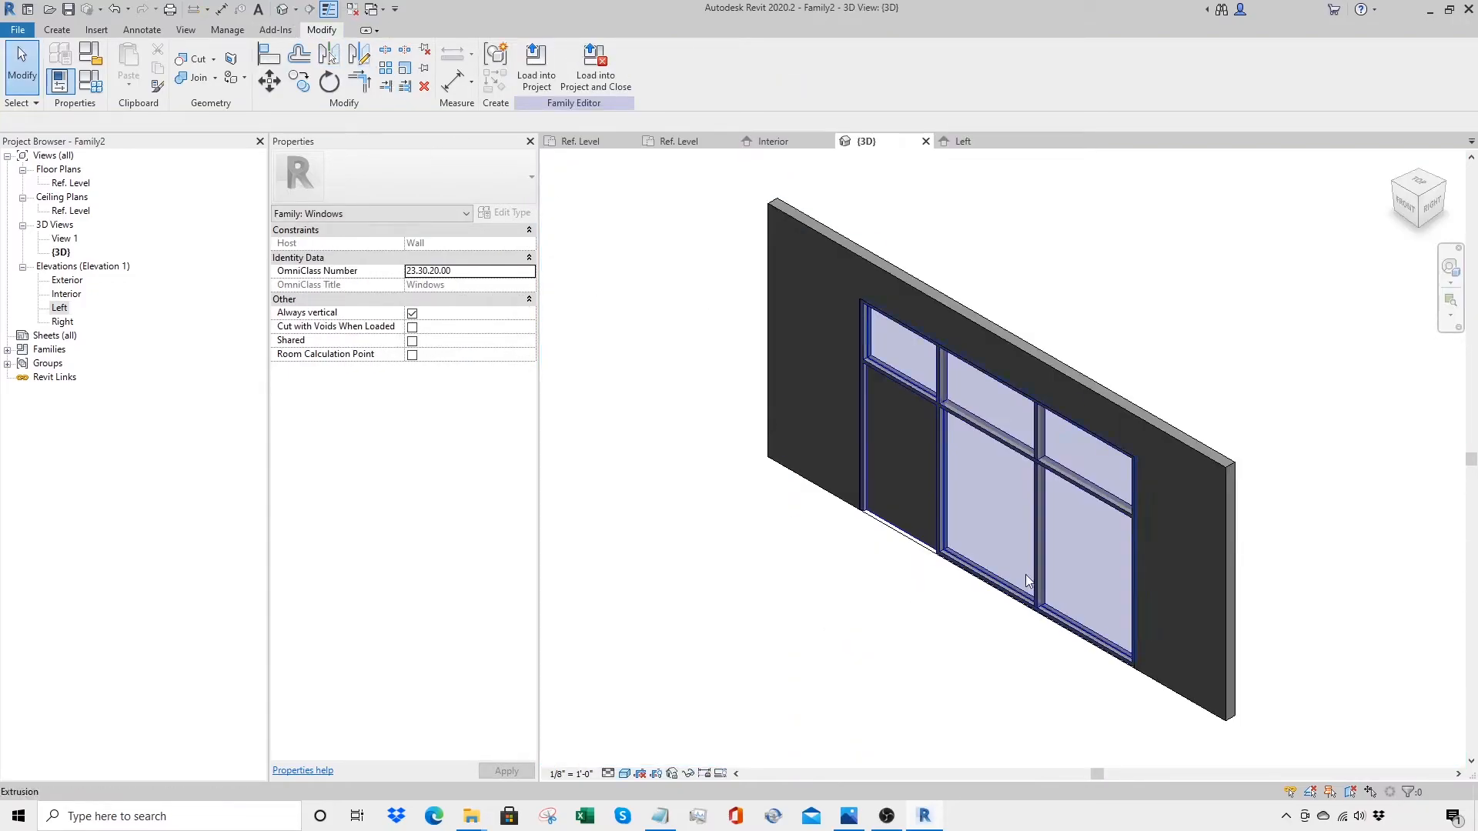
{"action": "scroll", "coordinate": [913, 472], "scroll_direction": "up", "scroll_amount": 3}
{"action": "scroll", "coordinate": [837, 483], "scroll_direction": "down", "scroll_amount": 2}
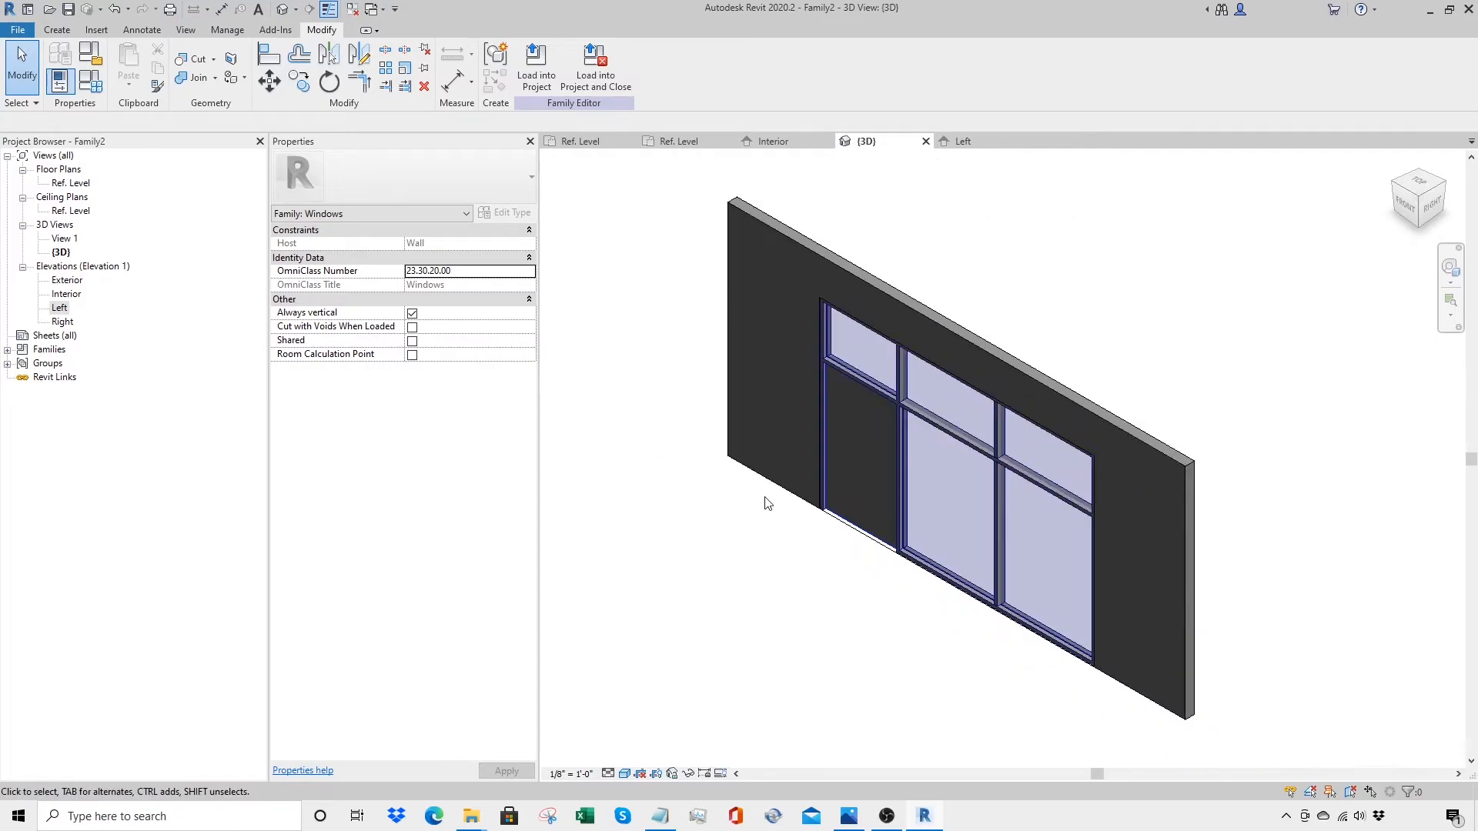
Step: Flex the family by applying a Door Height of 8' 0", Width of 16' 0" and Height of 11' 0"
{"action": "left_click", "coordinate": [60, 81]}
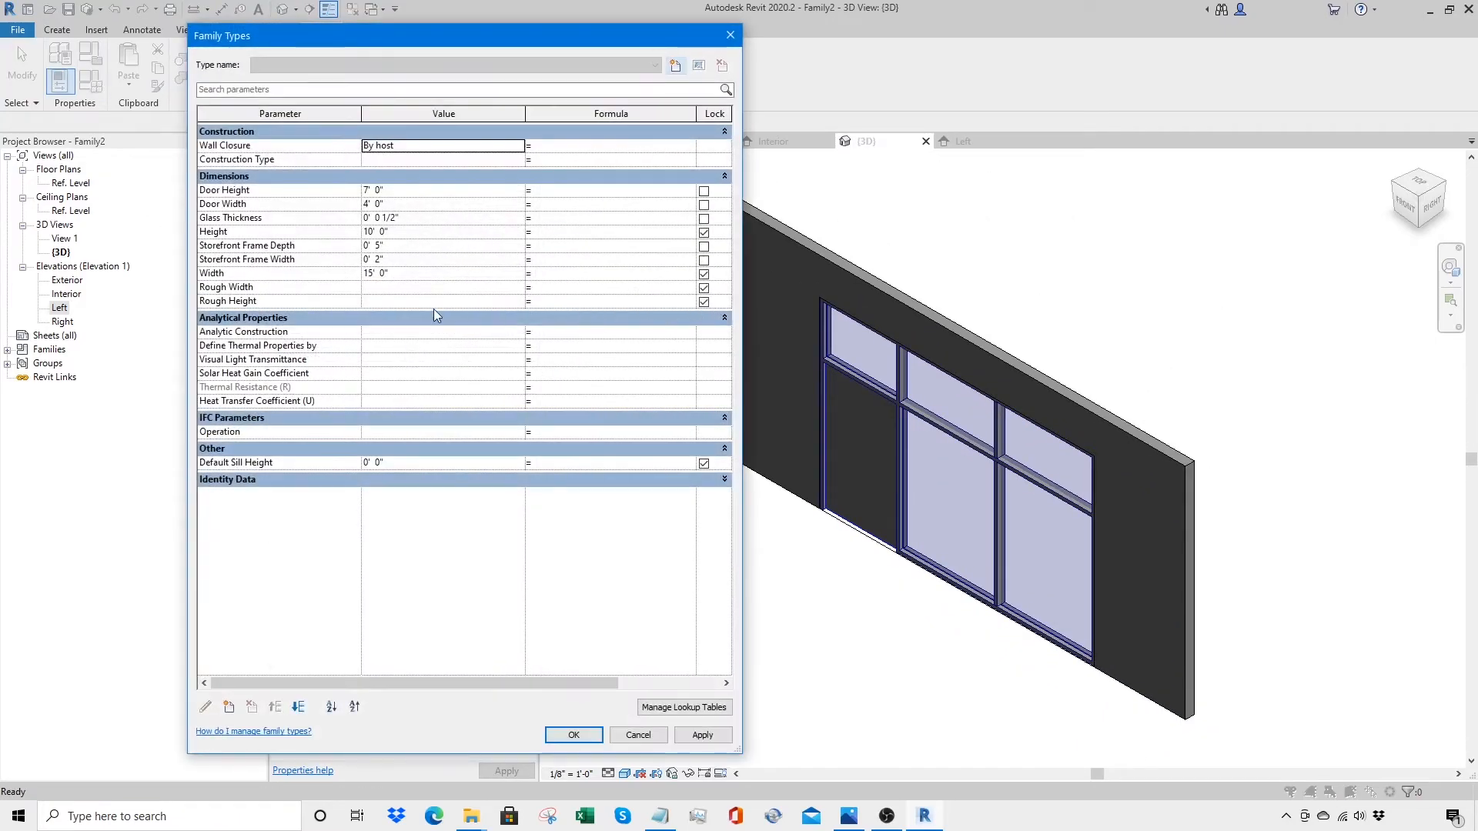
{"action": "type", "text": "8"}
{"action": "left_click", "coordinate": [436, 274]}
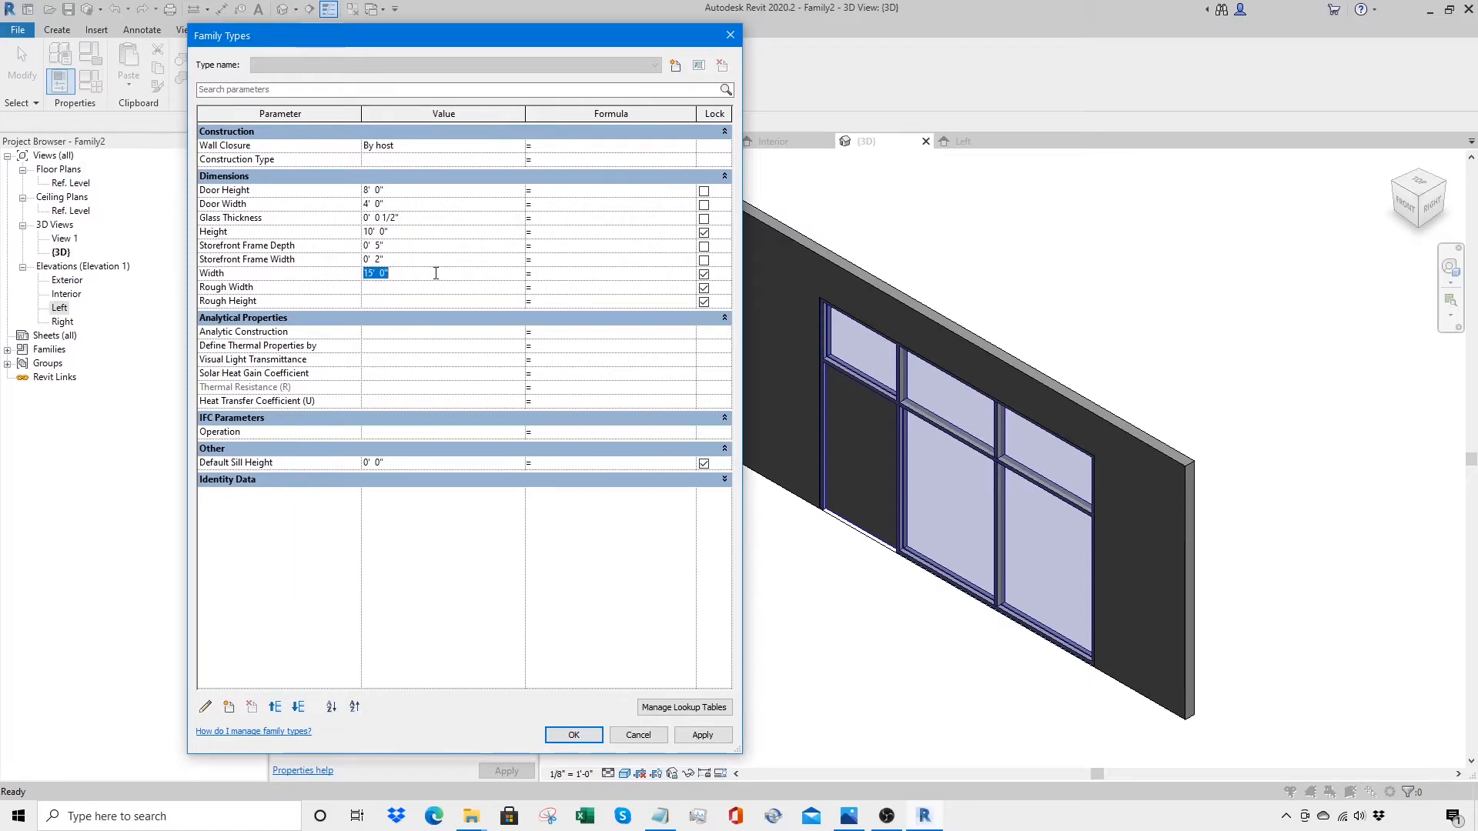
{"action": "type", "text": "16"}
{"action": "left_click", "coordinate": [427, 236]}
{"action": "type", "text": "11"}
{"action": "left_click", "coordinate": [702, 735]}
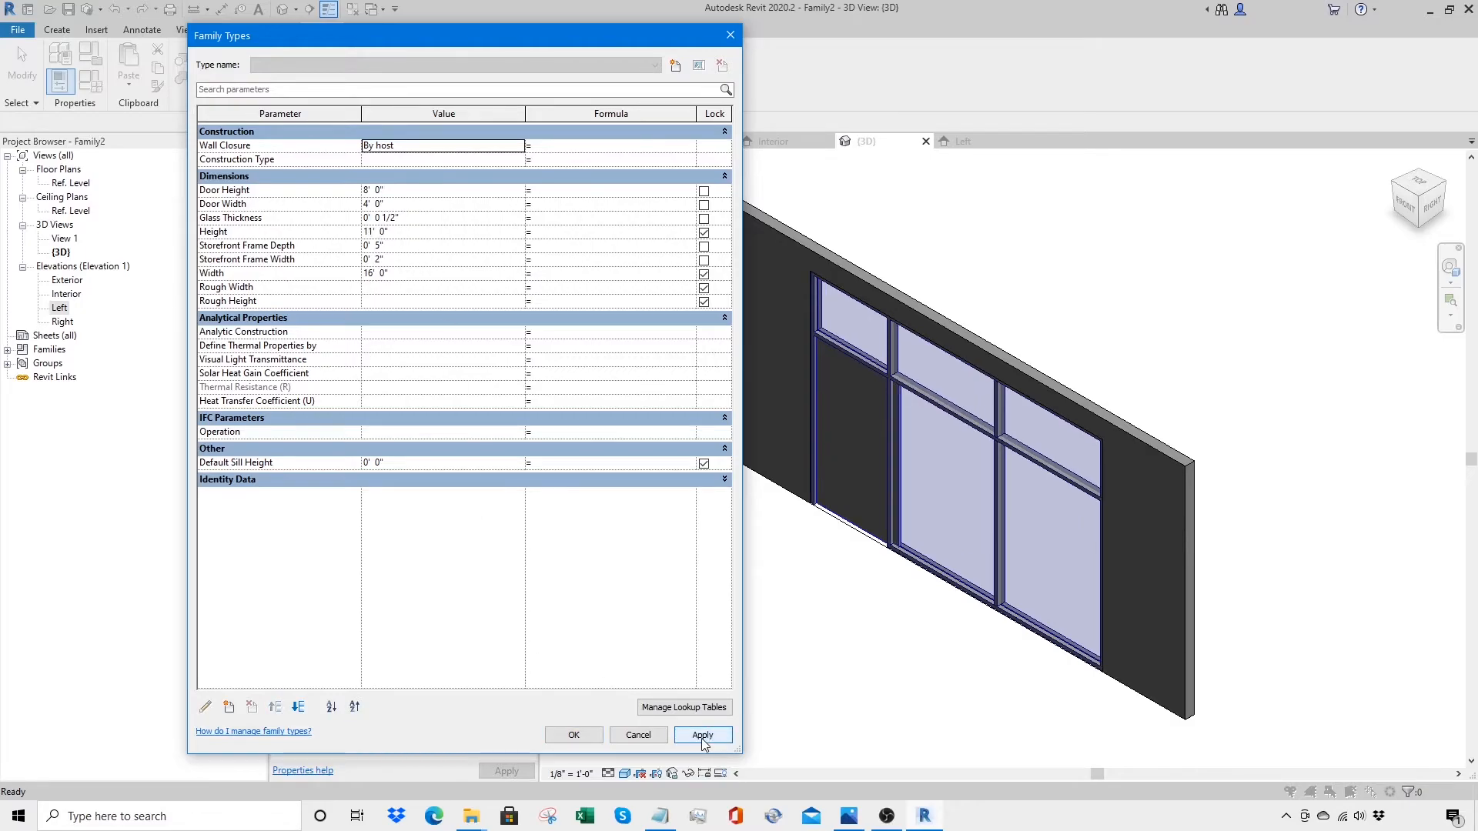
Step: Reset the family's Width to 15' 0" and Height to 10' 0"
{"action": "left_click", "coordinate": [415, 274]}
{"action": "type", "text": "15"}
{"action": "left_click", "coordinate": [416, 232]}
{"action": "type", "text": "10"}
{"action": "left_click", "coordinate": [563, 734]}
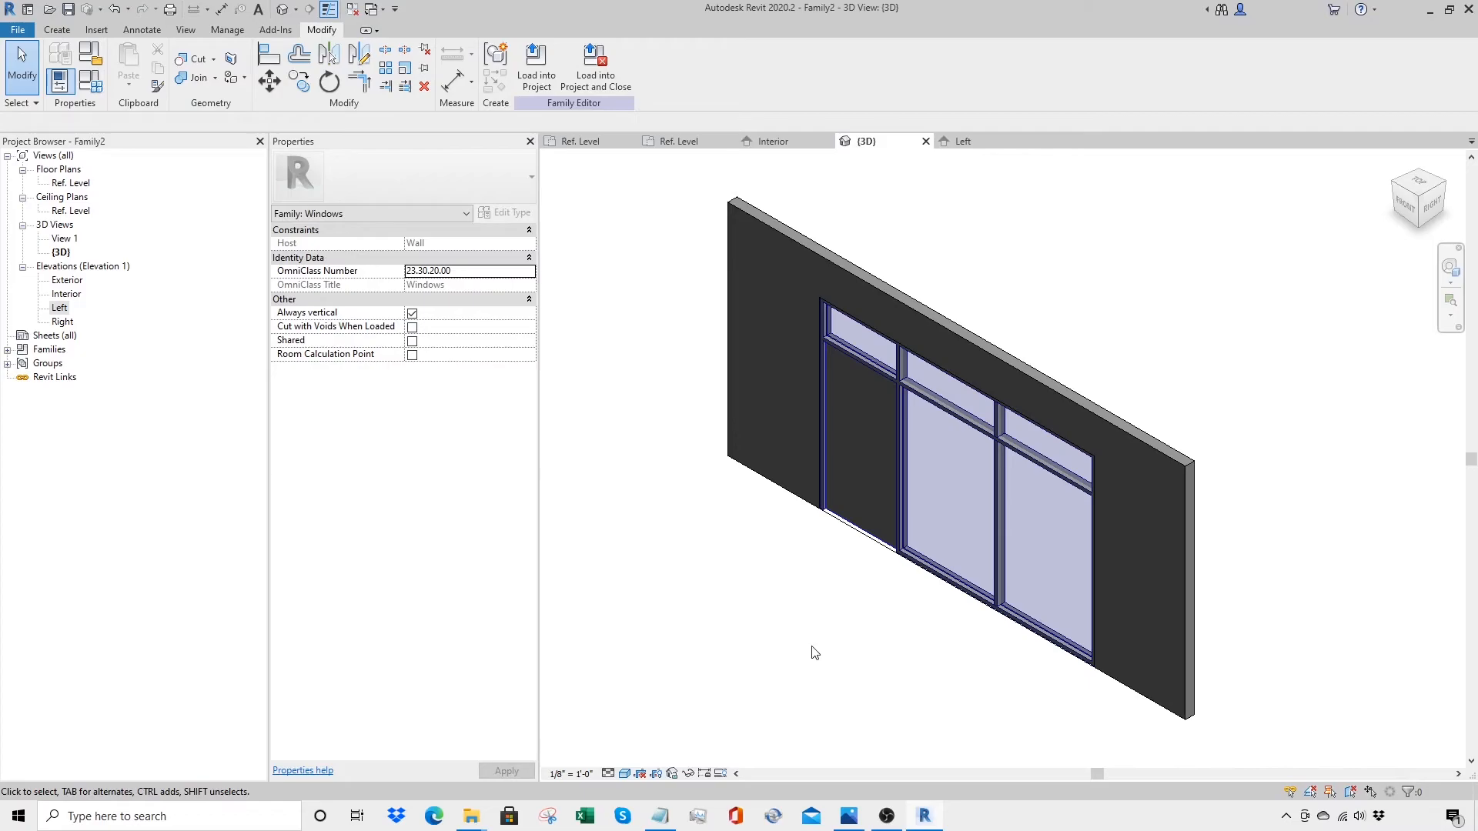
Step: Flex the family's Door Width to 3' 0"
{"action": "left_click", "coordinate": [98, 95]}
{"action": "left_click", "coordinate": [401, 205]}
{"action": "type", "text": "3"}
{"action": "left_click", "coordinate": [702, 736]}
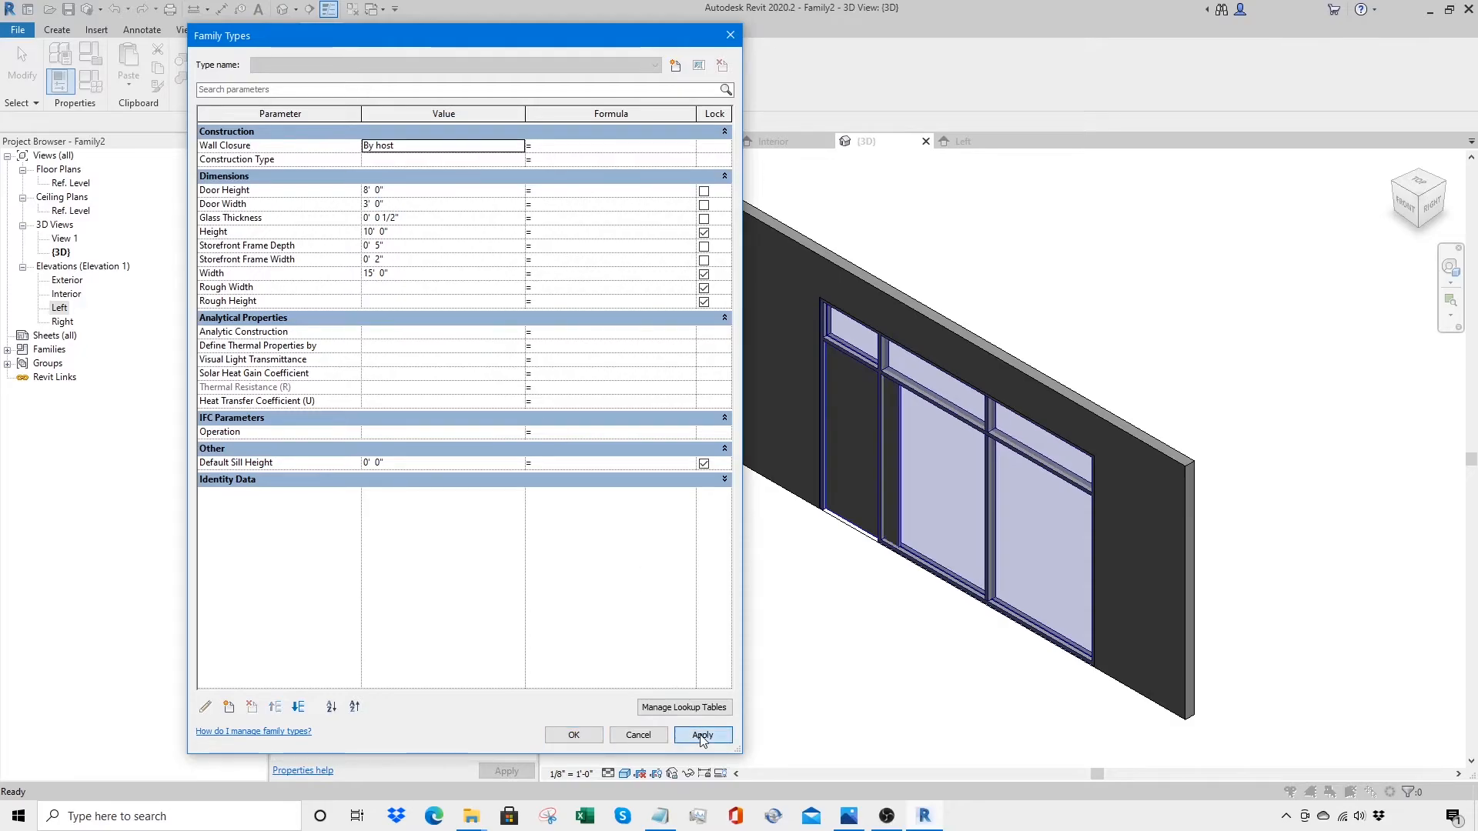
{"action": "left_click", "coordinate": [584, 735]}
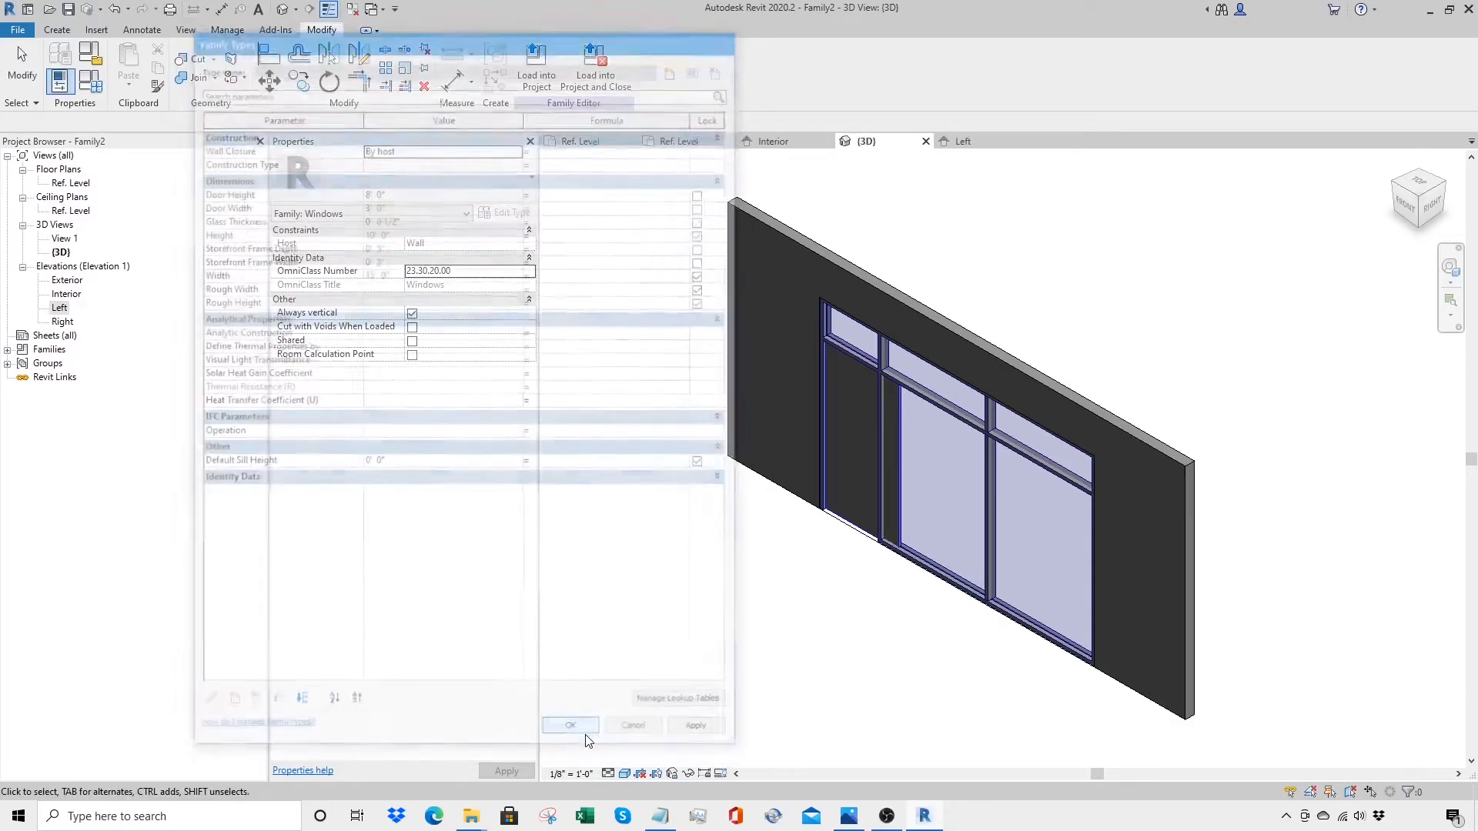
Step: In the Interior elevation, stretch the door's free side edge to the opening's reference plane, lock it, and check in 3D
{"action": "double_click", "coordinate": [66, 295]}
{"action": "left_click", "coordinate": [850, 440]}
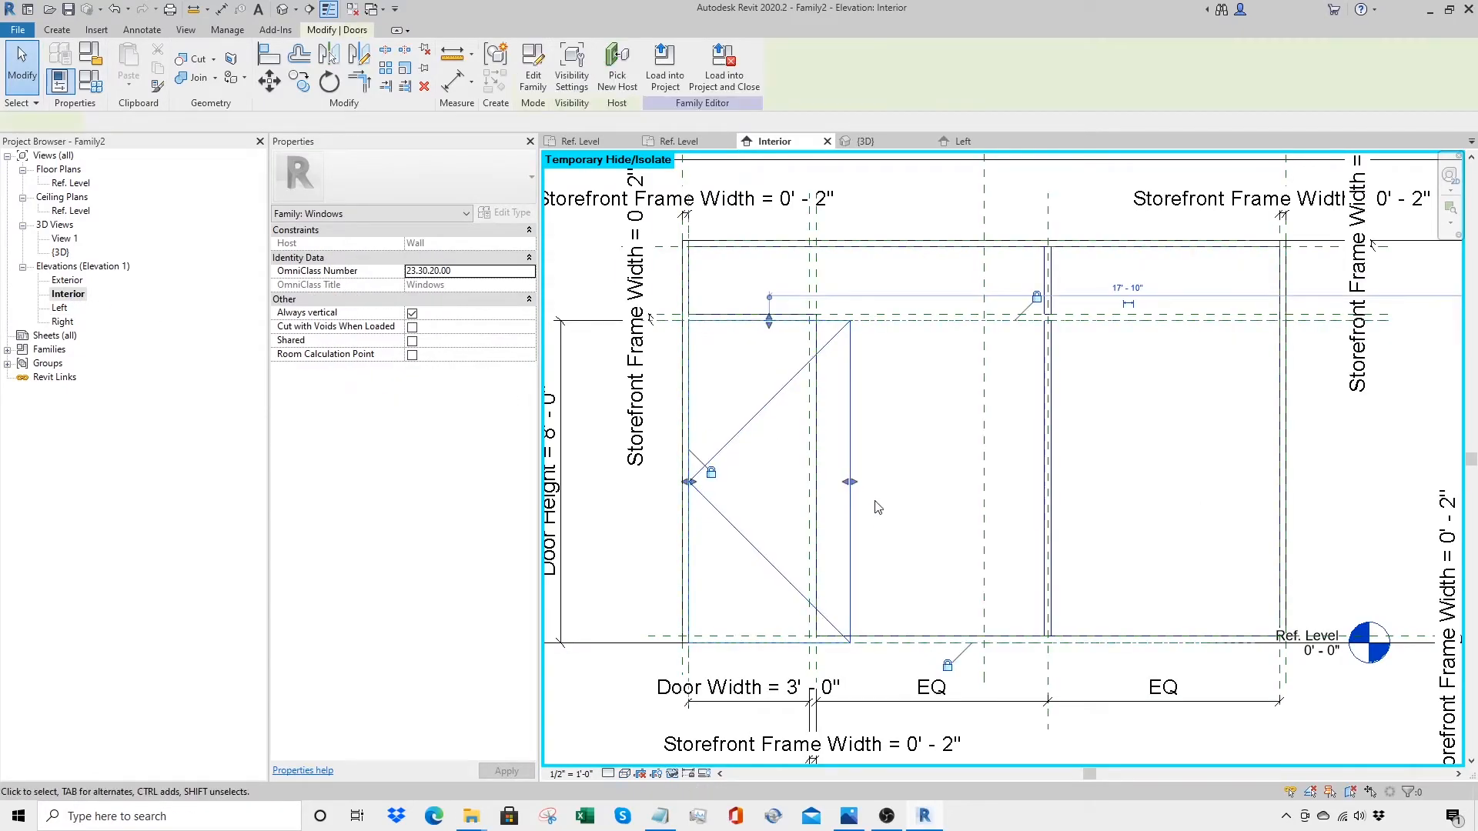
{"action": "left_click_drag", "start_coordinate": [849, 482], "coordinate": [810, 482]}
{"action": "left_click", "coordinate": [787, 417]}
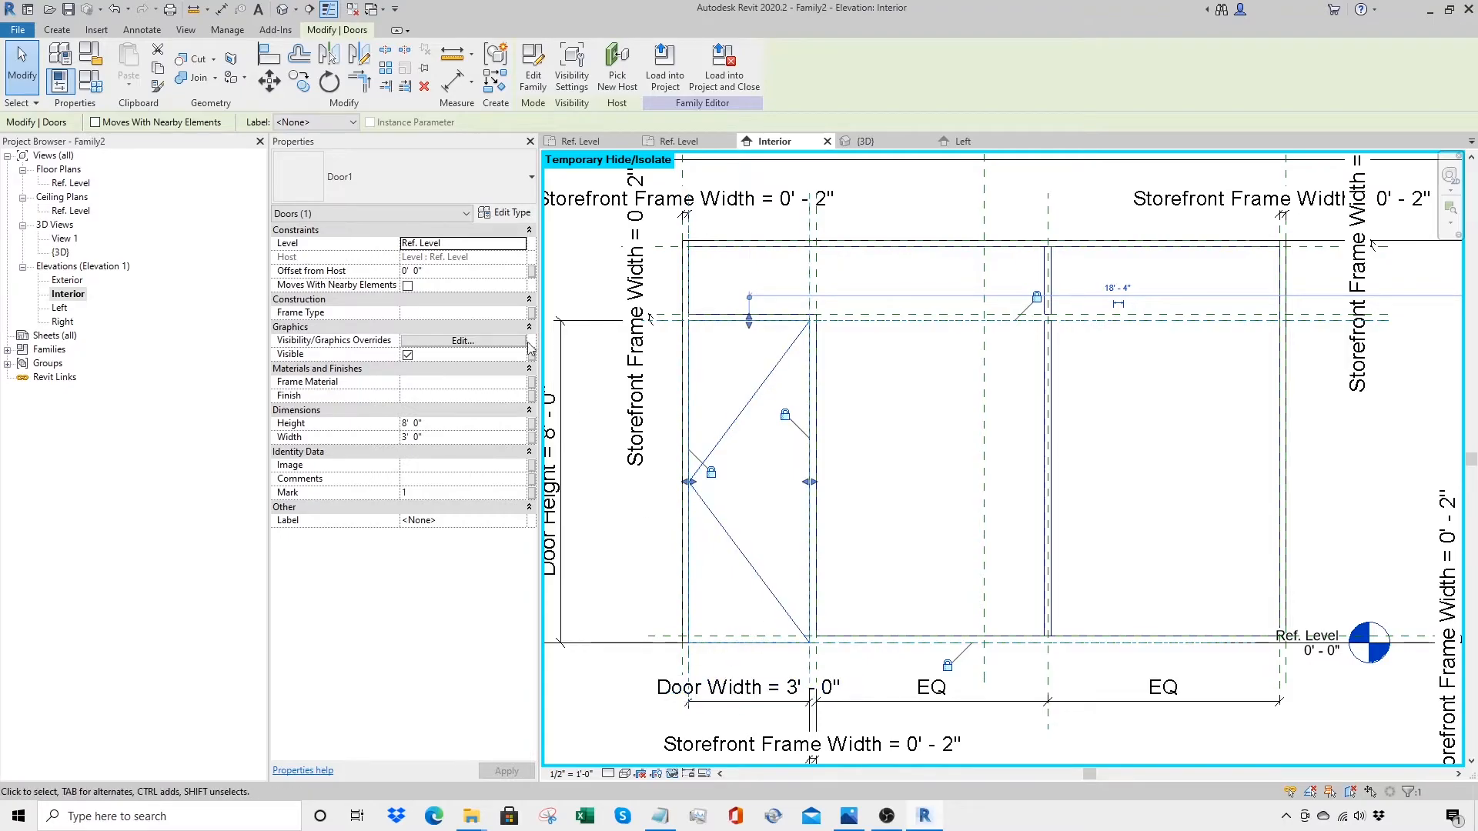
{"action": "left_click", "coordinate": [283, 9]}
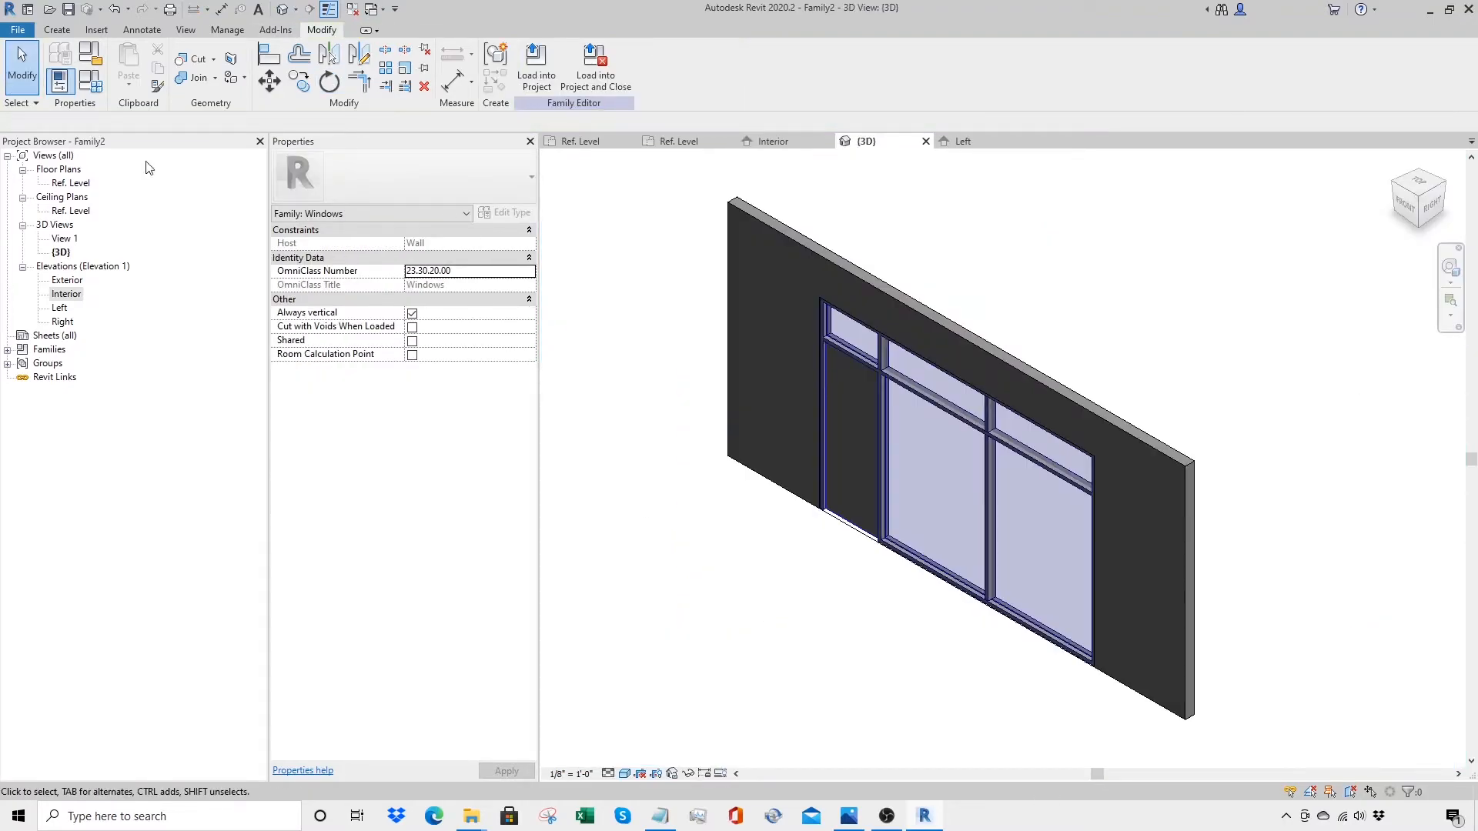
Step: Apply a Door Width of 4' 0" and a Door Height of 7' 0" in the family types
{"action": "left_click", "coordinate": [95, 90]}
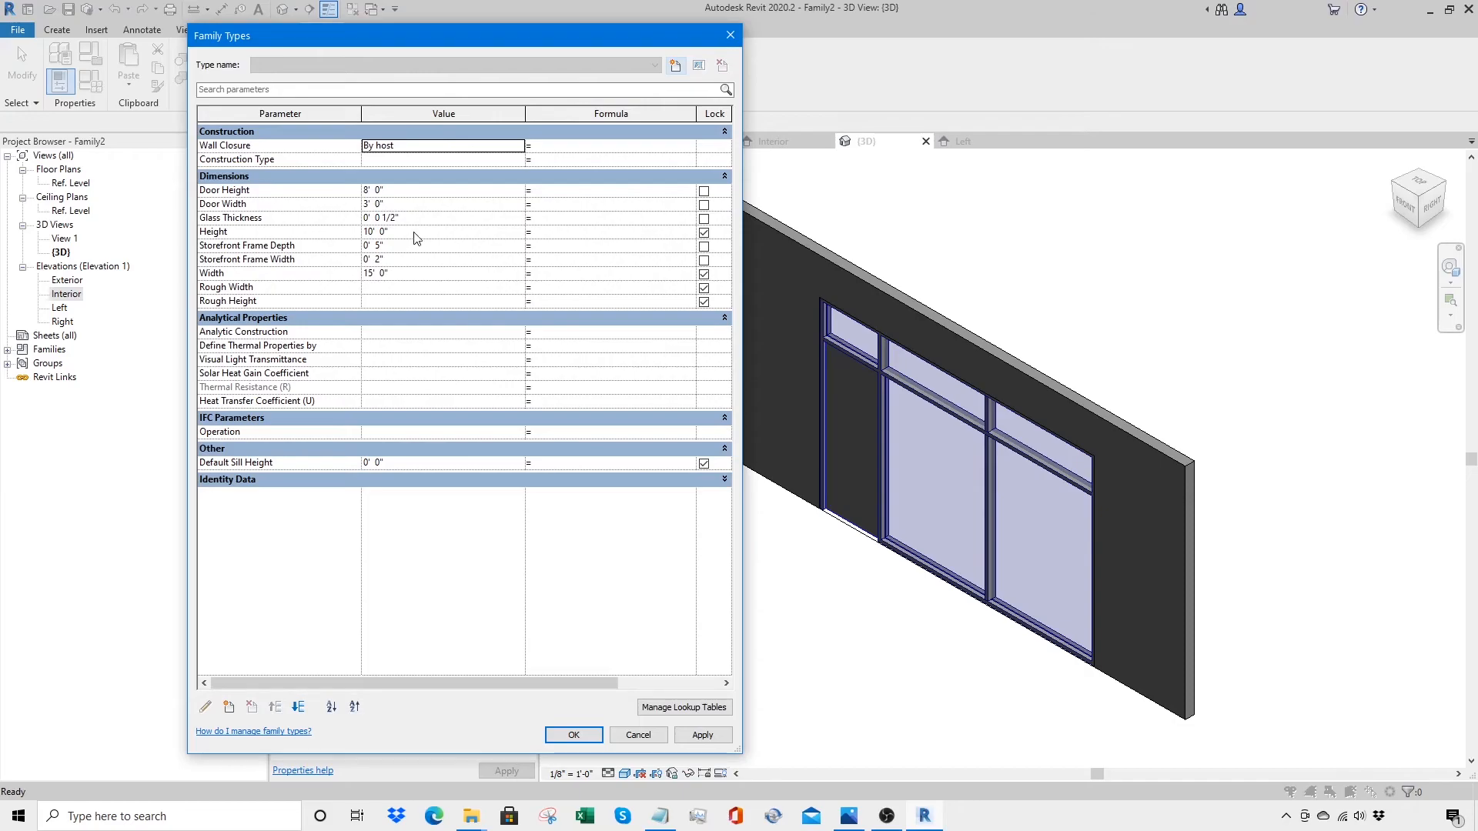
{"action": "left_click", "coordinate": [415, 204]}
{"action": "left_click", "coordinate": [416, 204]}
{"action": "type", "text": "4"}
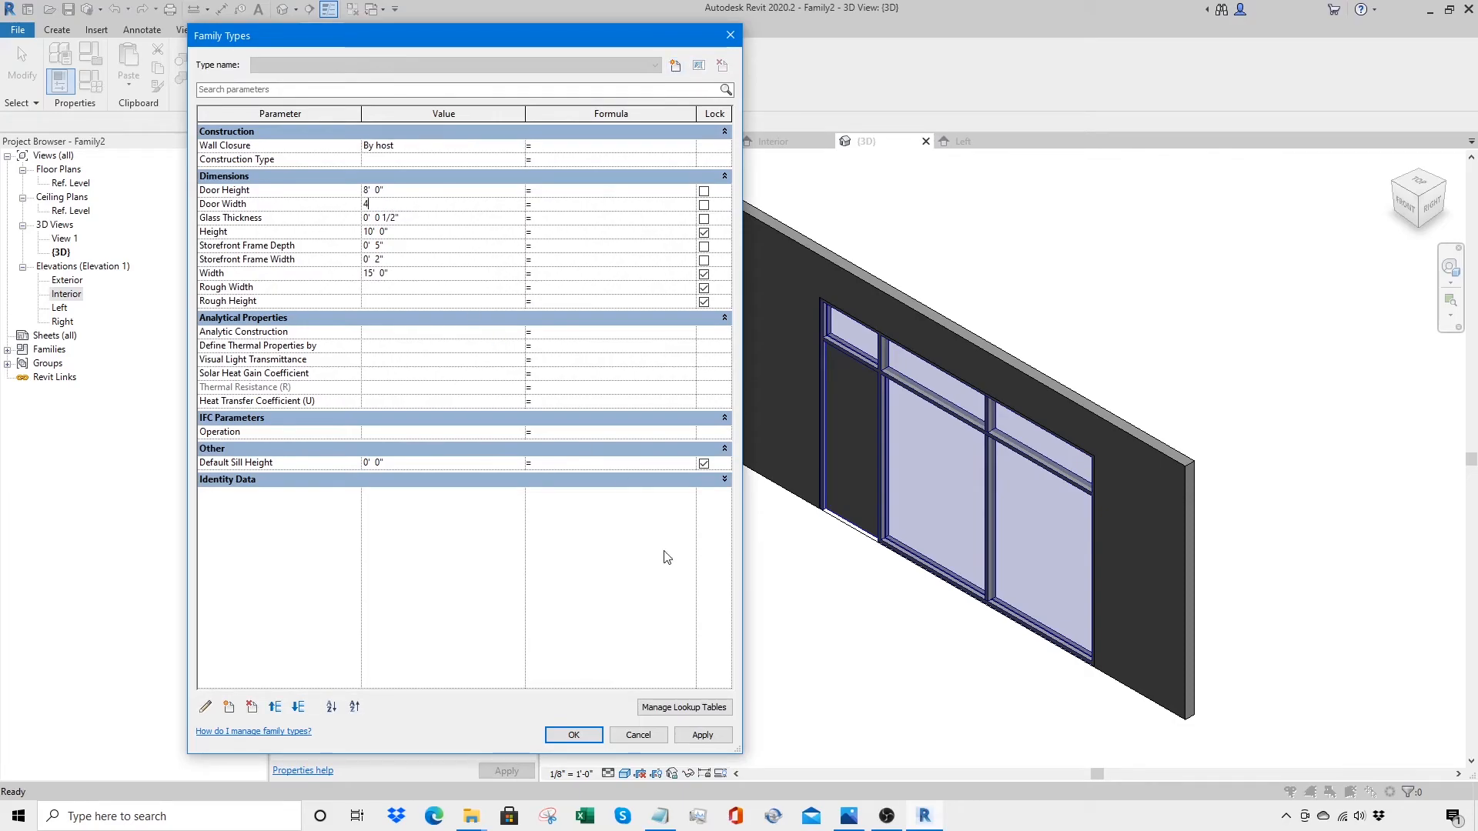
{"action": "left_click", "coordinate": [702, 735]}
{"action": "left_click", "coordinate": [441, 191]}
{"action": "type", "text": "7"}
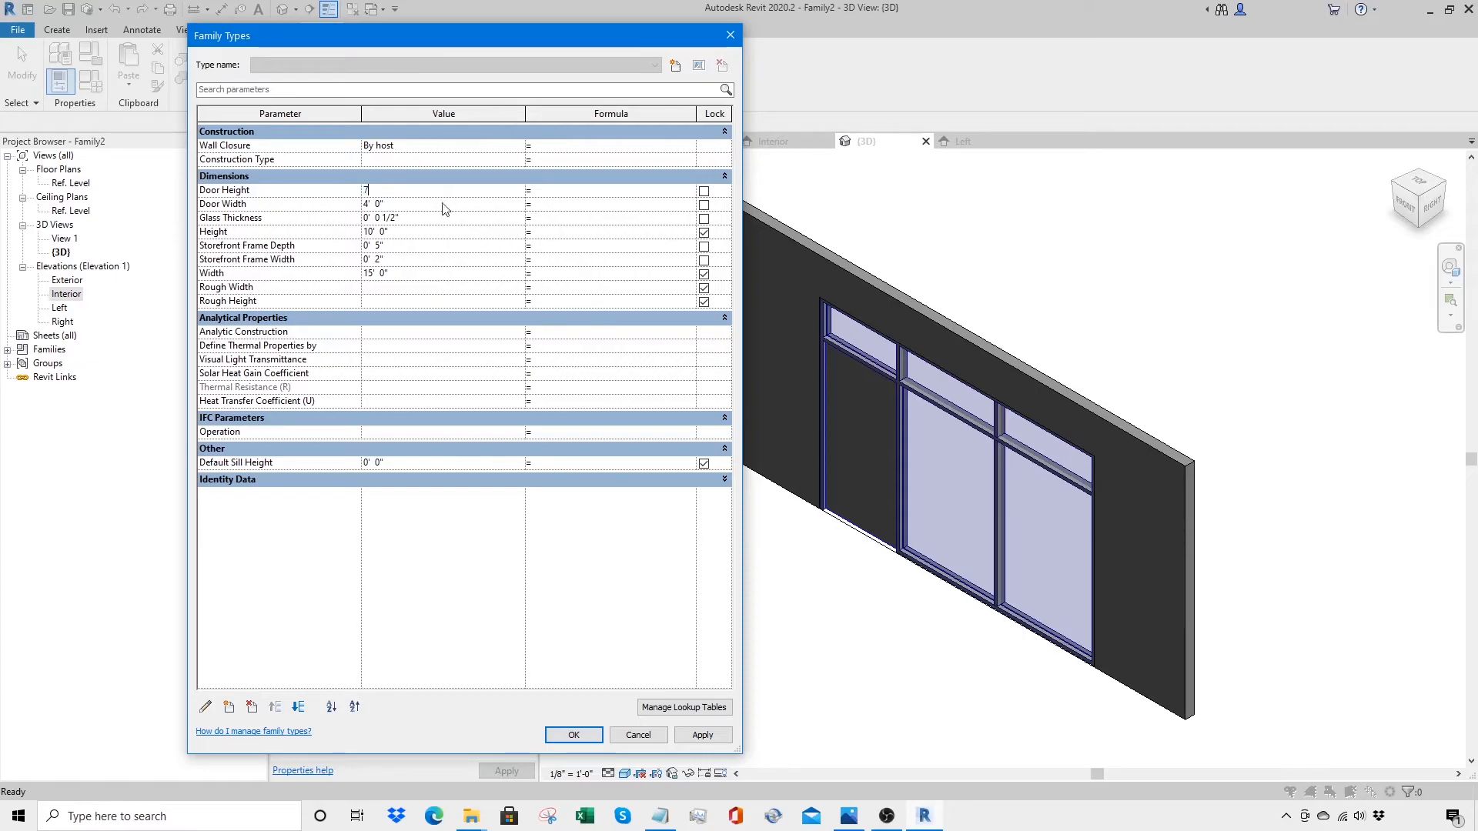
{"action": "left_click", "coordinate": [700, 735]}
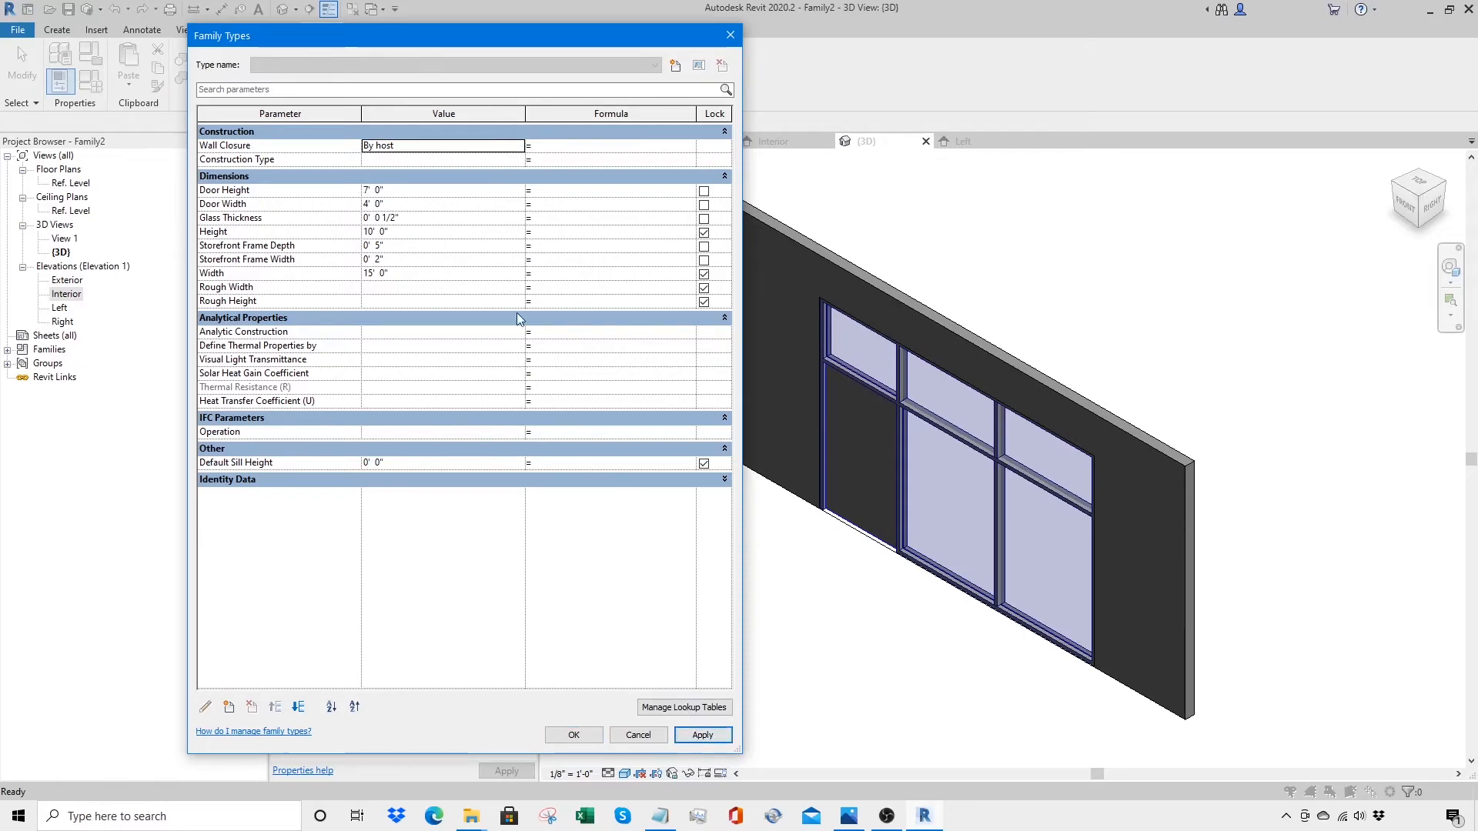
Step: Flex the storefront family's Door Height to 8' 0" and accept the family types
{"action": "left_click", "coordinate": [449, 192]}
{"action": "type", "text": "8"}
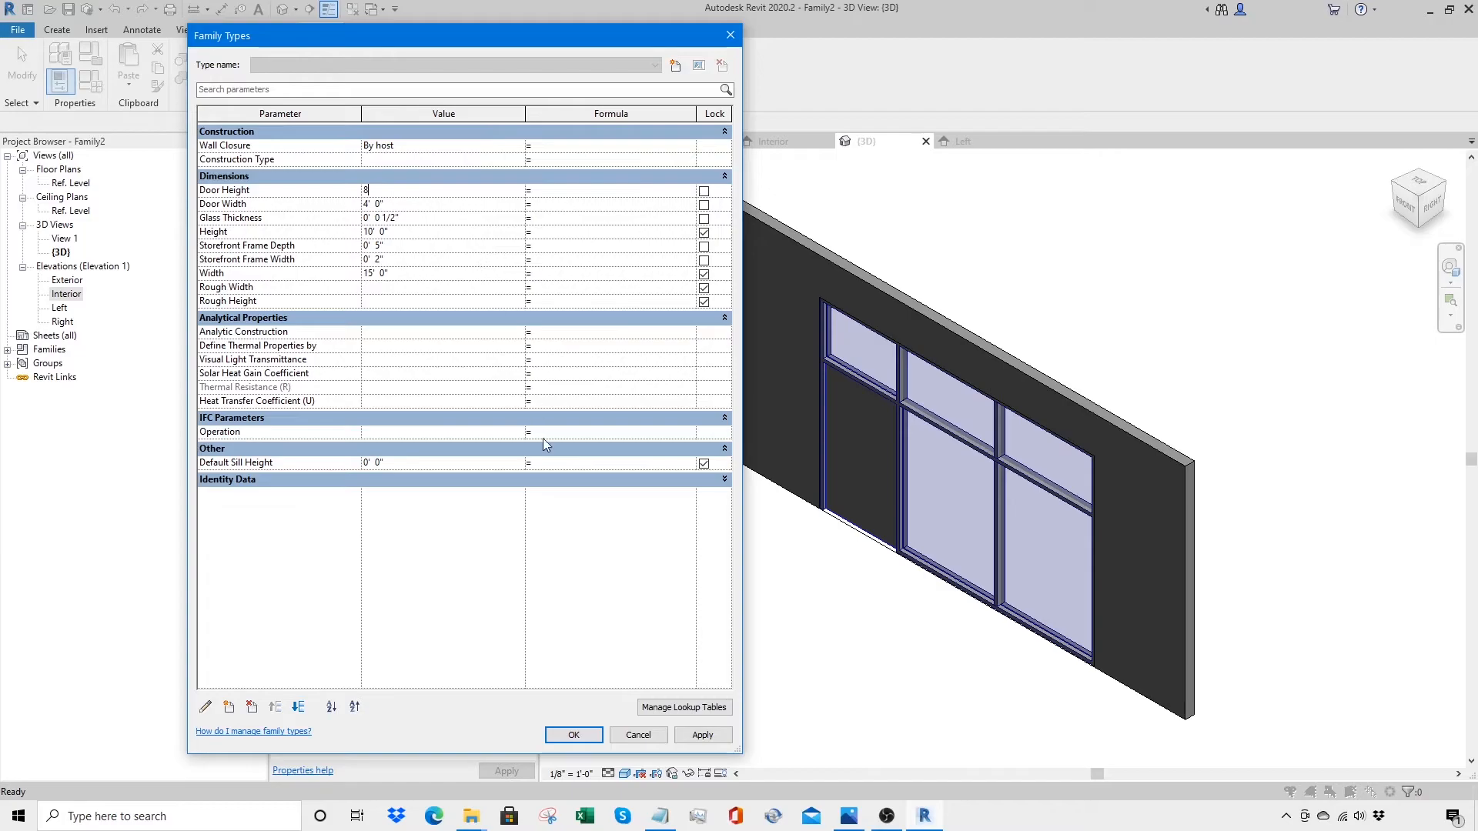
{"action": "left_click", "coordinate": [702, 735]}
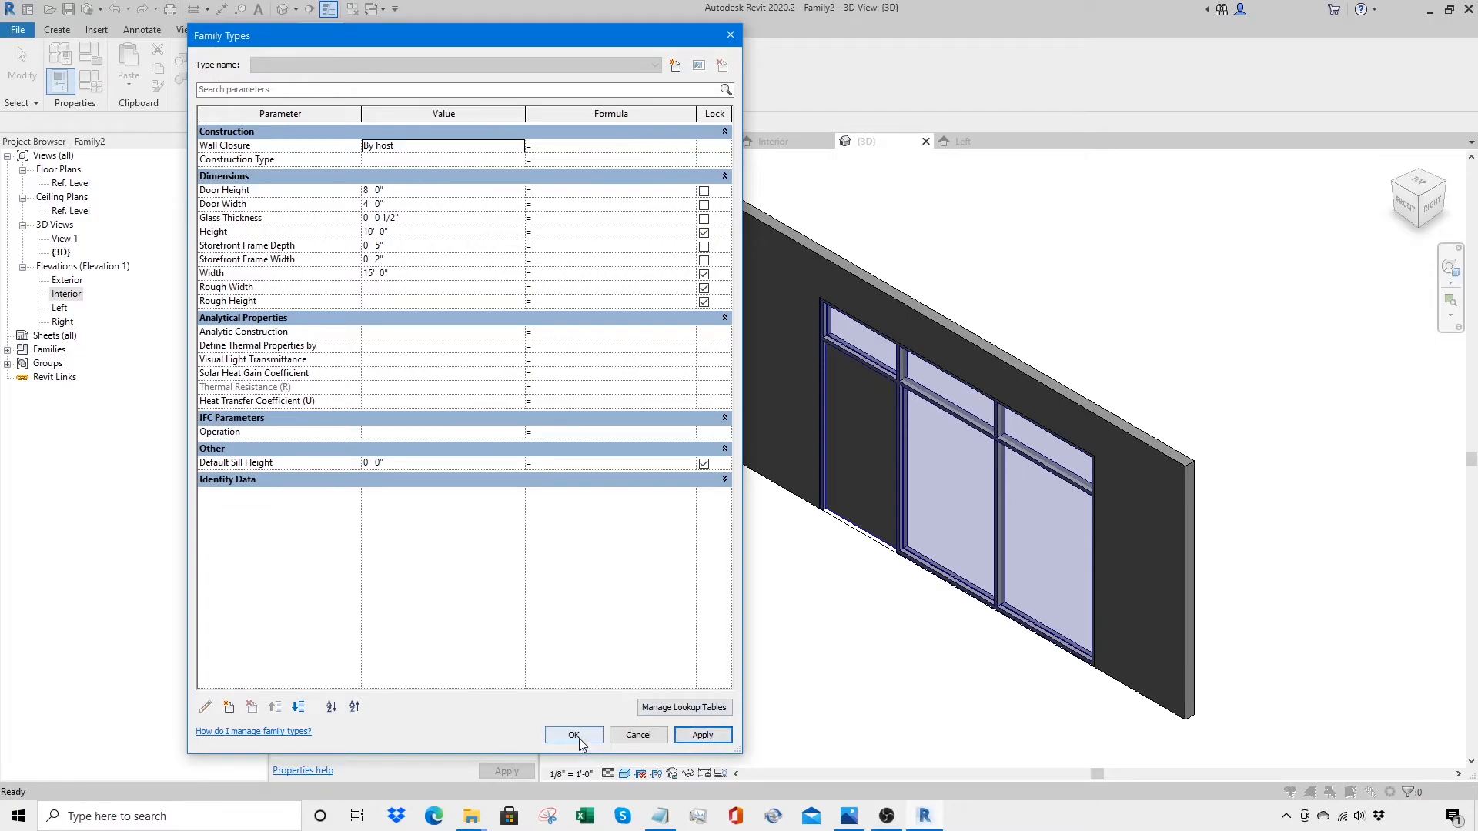
{"action": "left_click", "coordinate": [574, 735]}
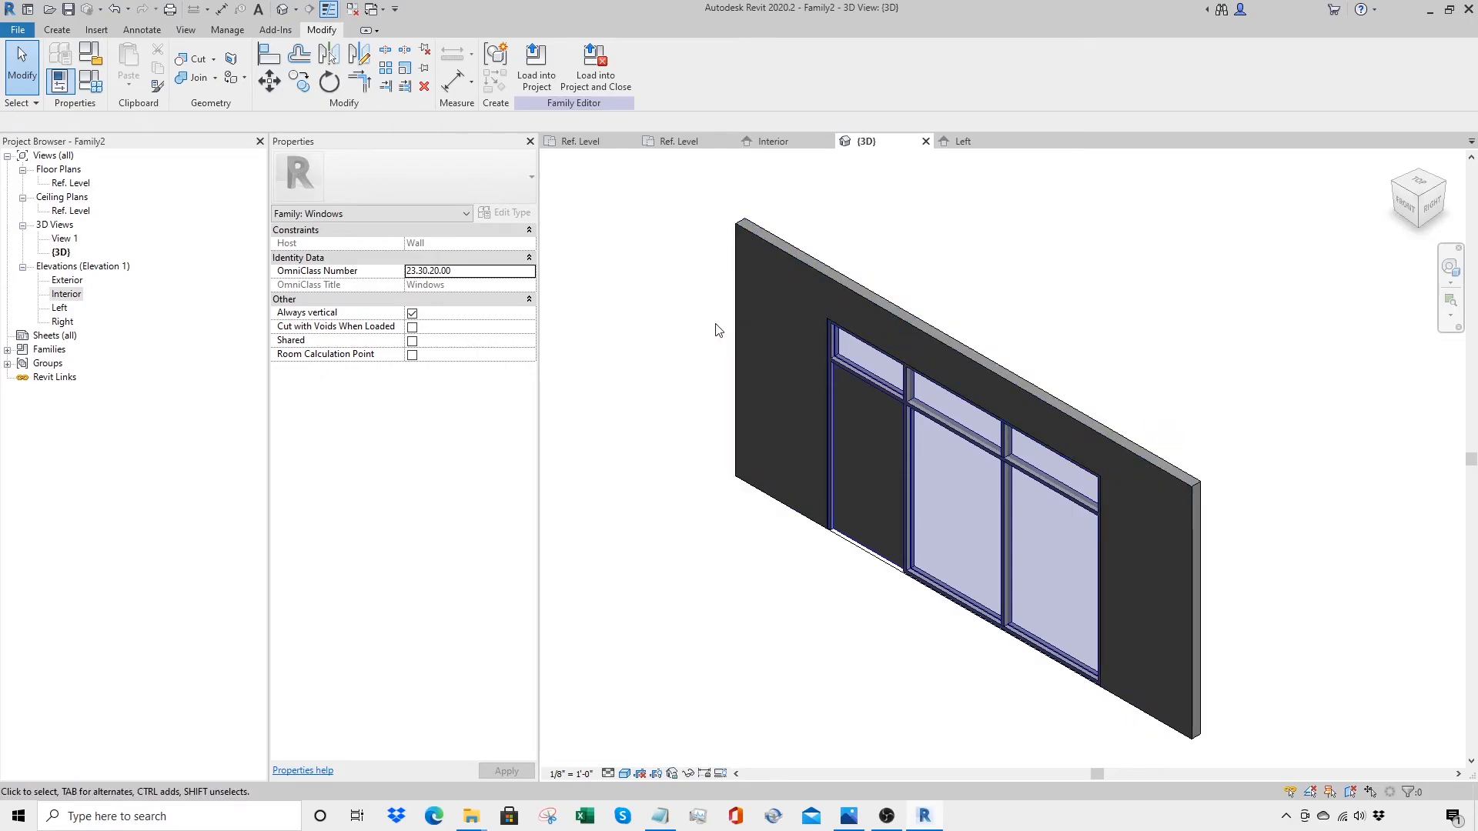
Step: Create a new project for testing the storefront family
{"action": "left_click", "coordinate": [57, 32]}
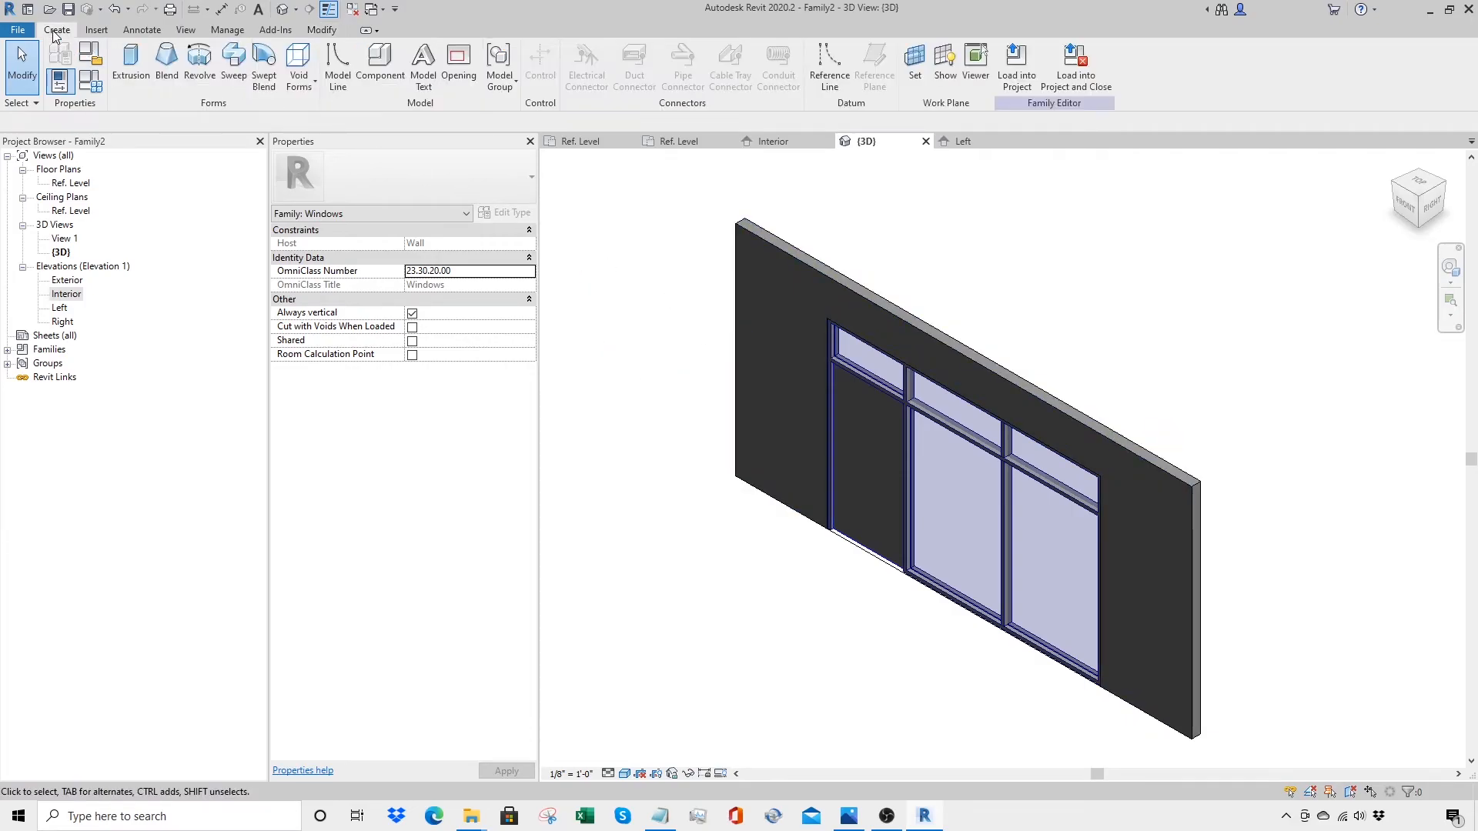
{"action": "left_click", "coordinate": [18, 30]}
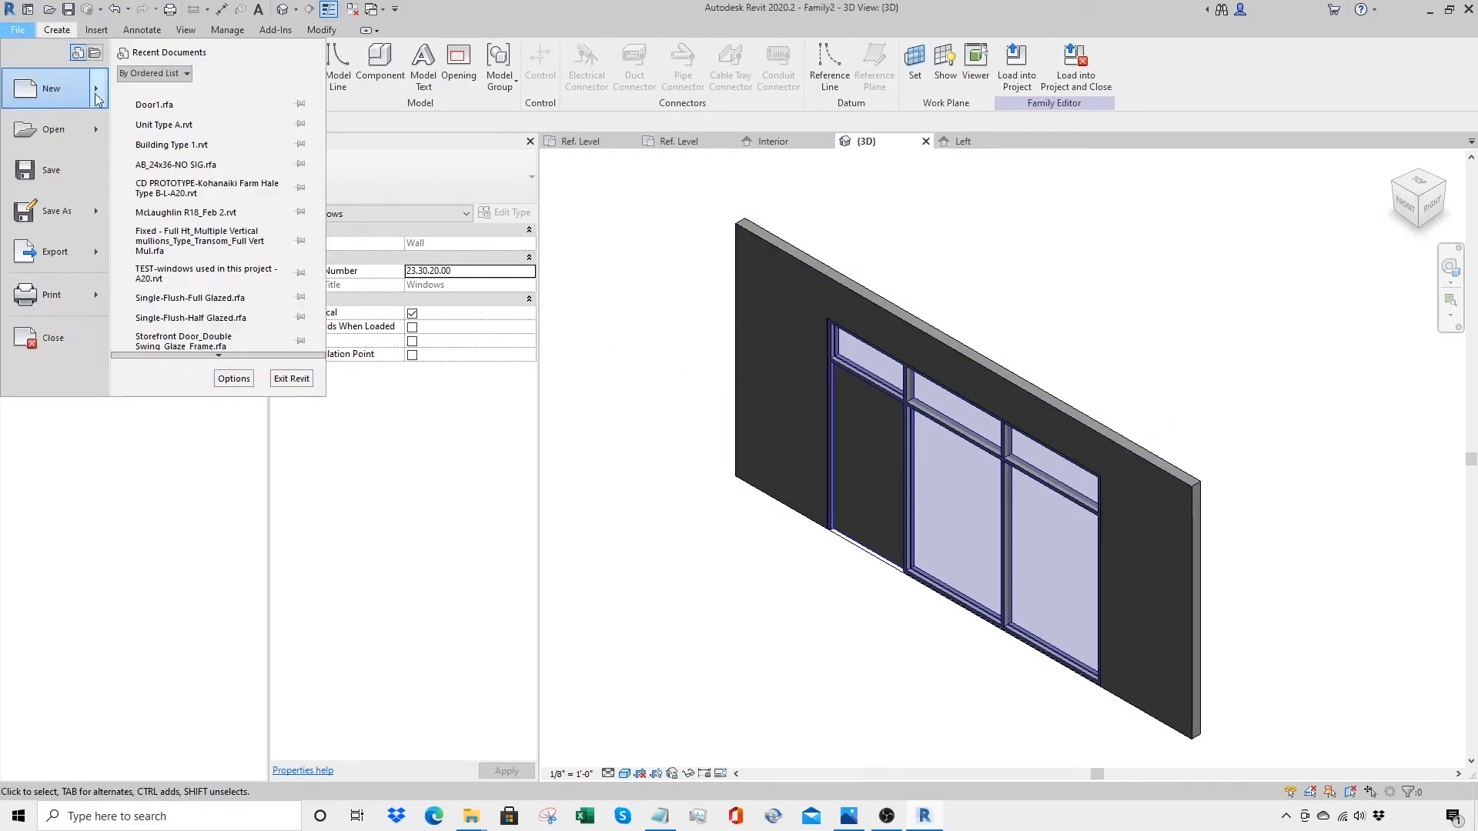
{"action": "mouse_move", "coordinate": [97, 99]}
{"action": "left_click", "coordinate": [182, 100]}
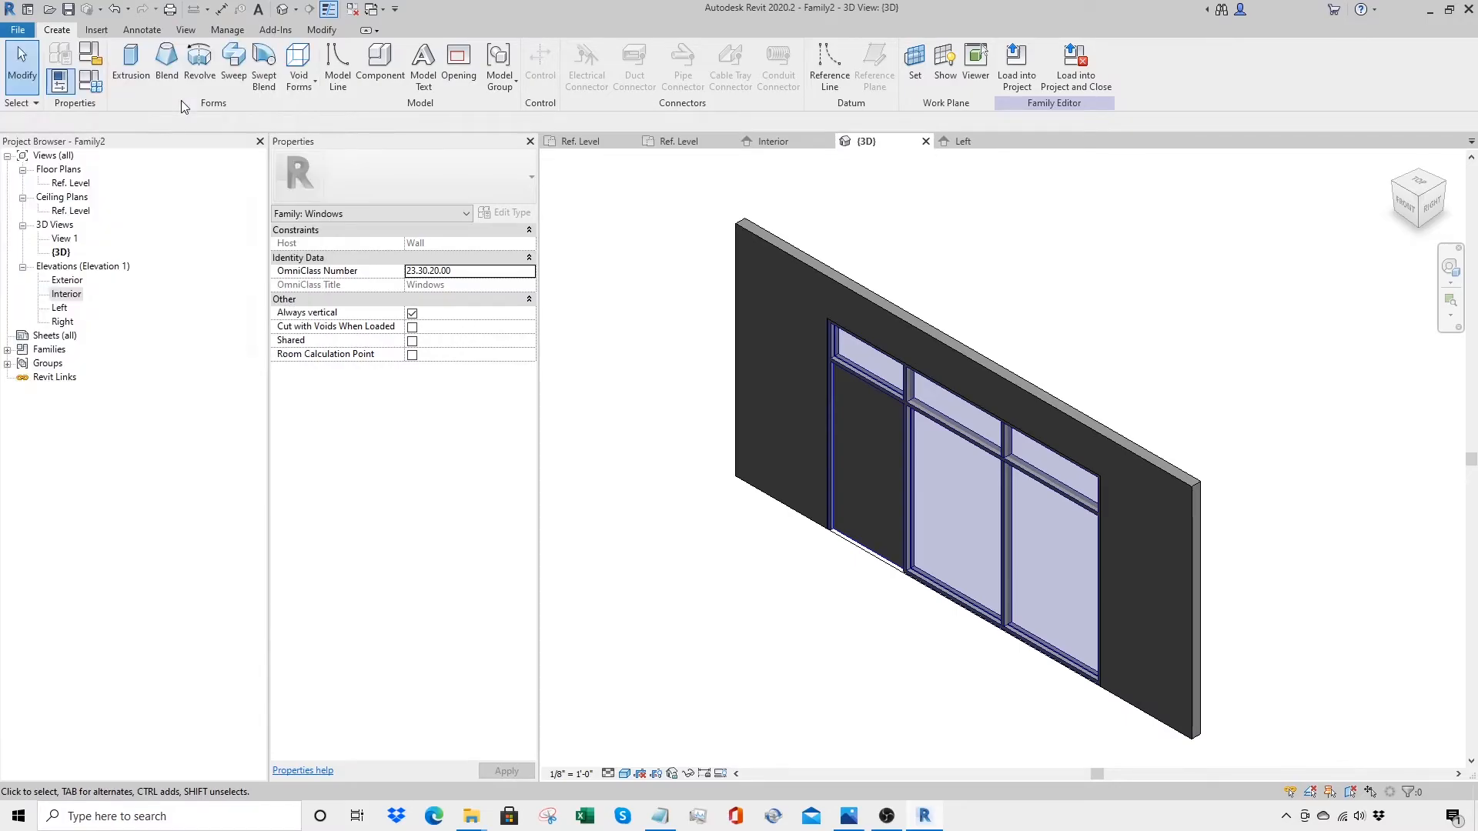
{"action": "left_click", "coordinate": [791, 376]}
{"action": "left_click", "coordinate": [693, 404]}
{"action": "left_click", "coordinate": [700, 460]}
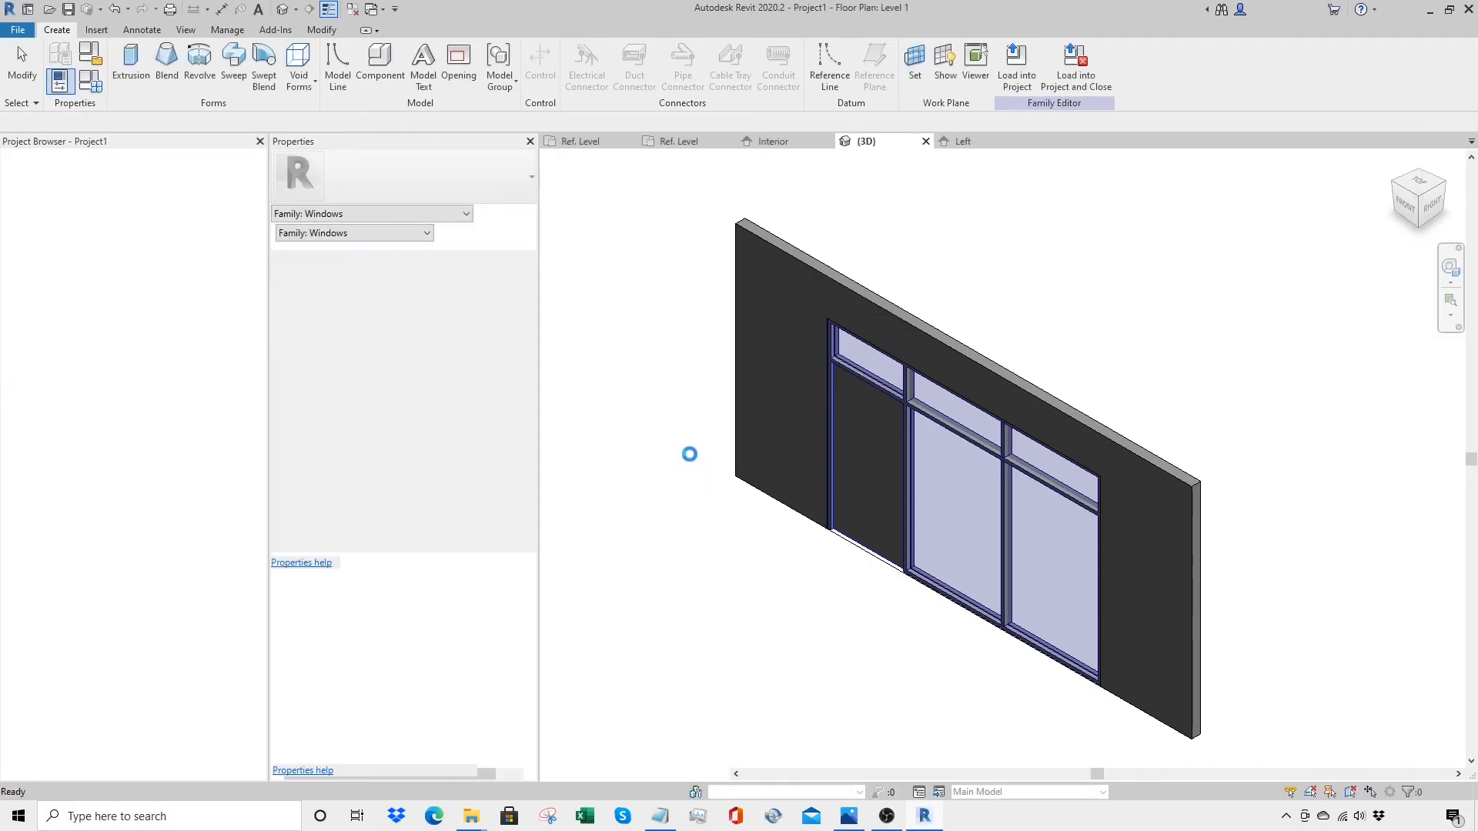
Step: Draw a straight horizontal wall between the elevation markers in the project's Level 1 floor plan
{"action": "key", "text": "w"}
{"action": "key", "text": "a"}
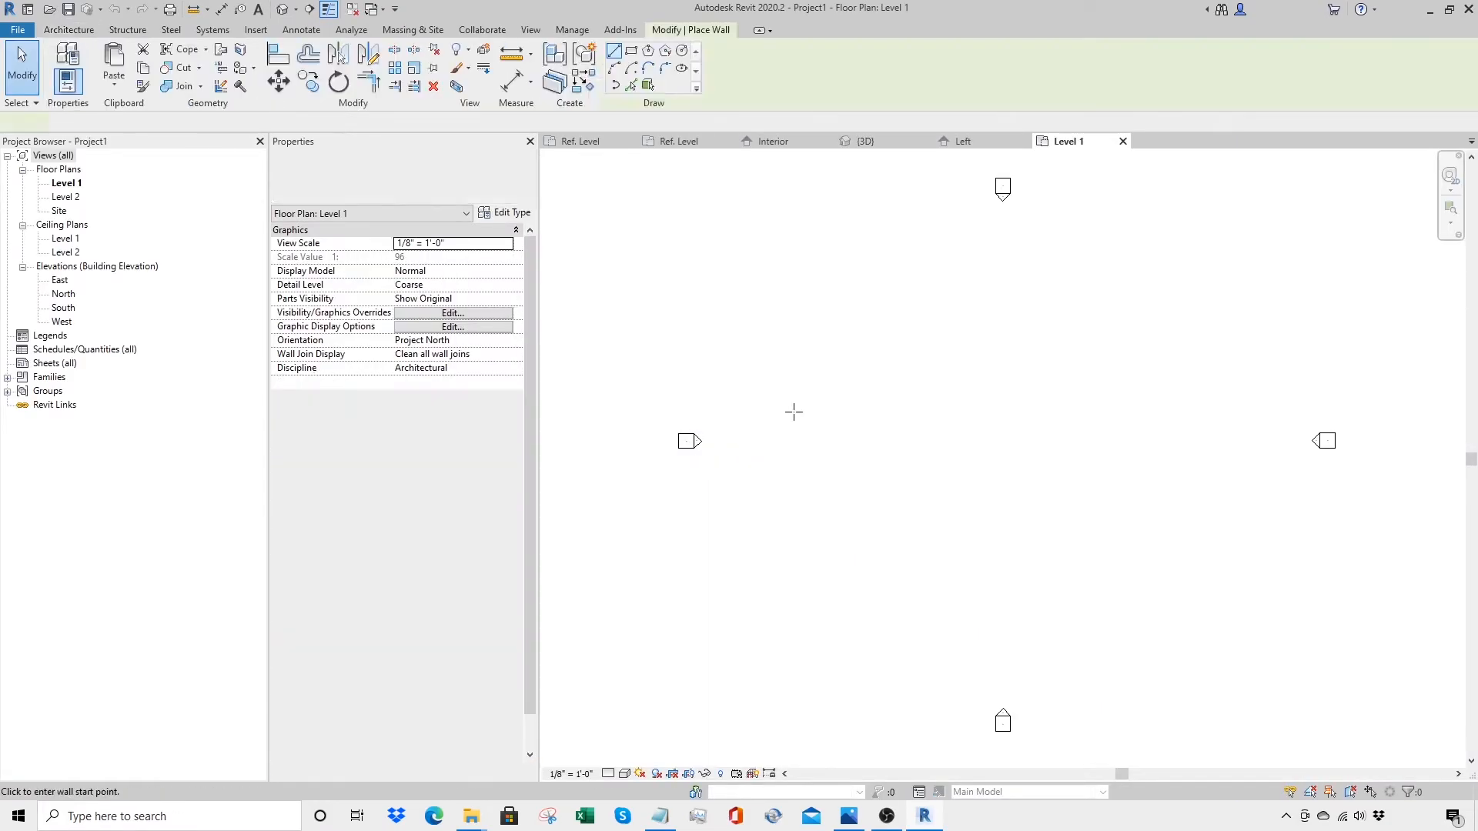
{"action": "left_click", "coordinate": [798, 436]}
{"action": "left_click", "coordinate": [1073, 436]}
{"action": "key", "text": "Escape"}
{"action": "key", "text": "Escape"}
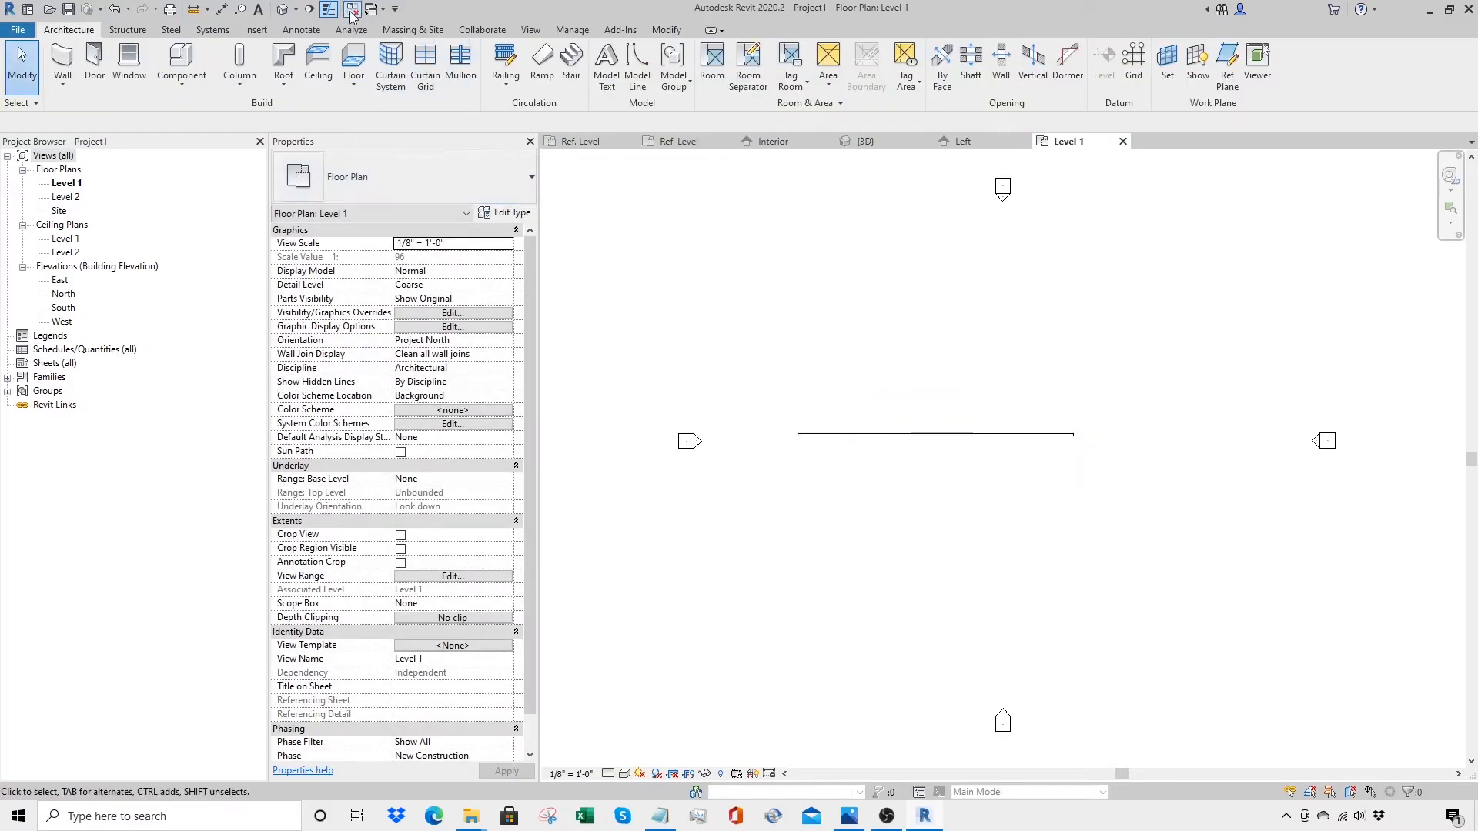
Step: Close the inactive views, return to the storefront family's 3D view and save the family as Storefront Type 1a
{"action": "left_click", "coordinate": [352, 9]}
{"action": "left_click", "coordinate": [372, 9]}
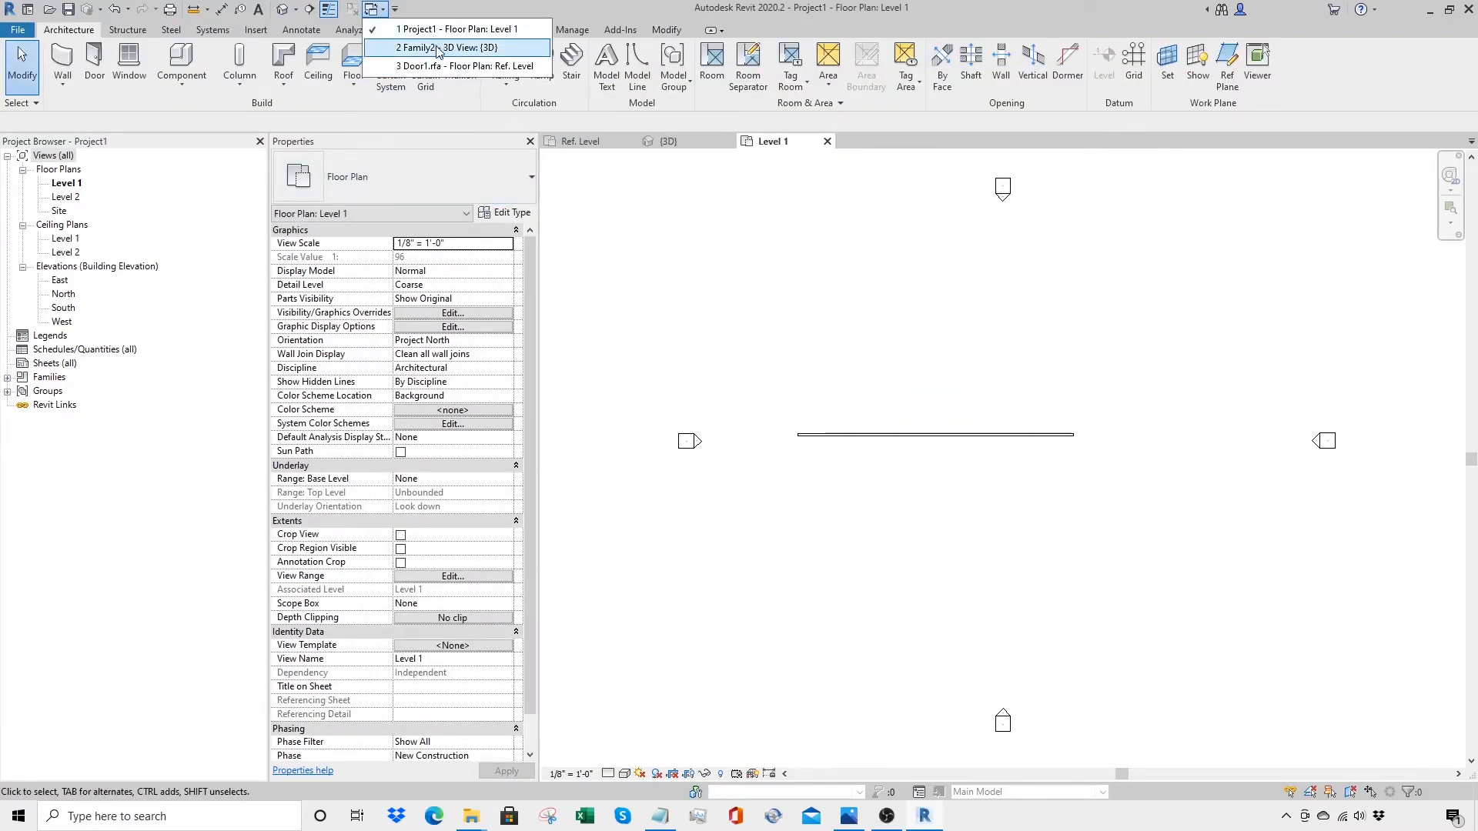
{"action": "left_click", "coordinate": [438, 48]}
{"action": "left_click", "coordinate": [68, 10]}
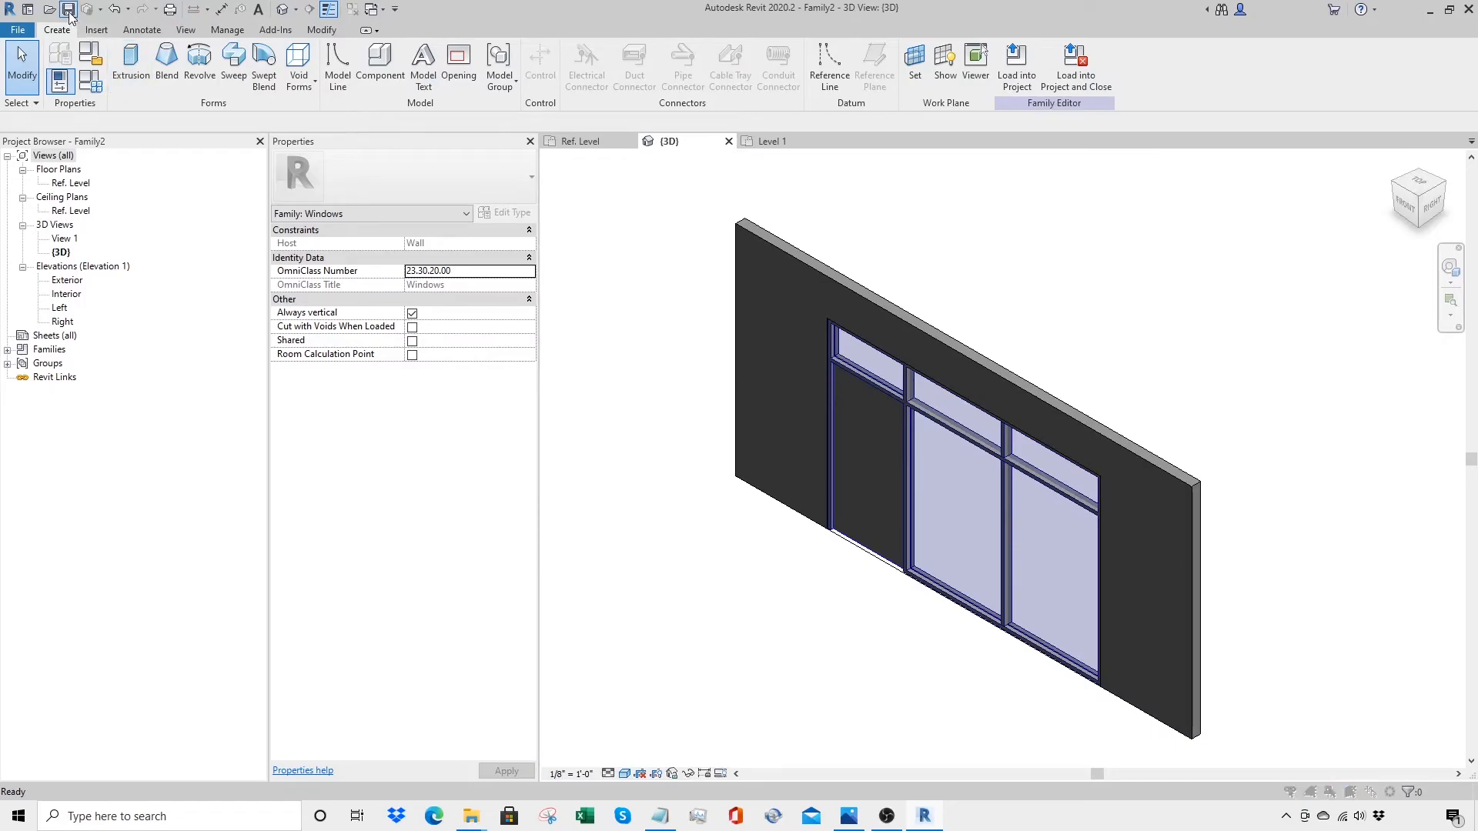
{"action": "type", "text": "Storefront Type 1a"}
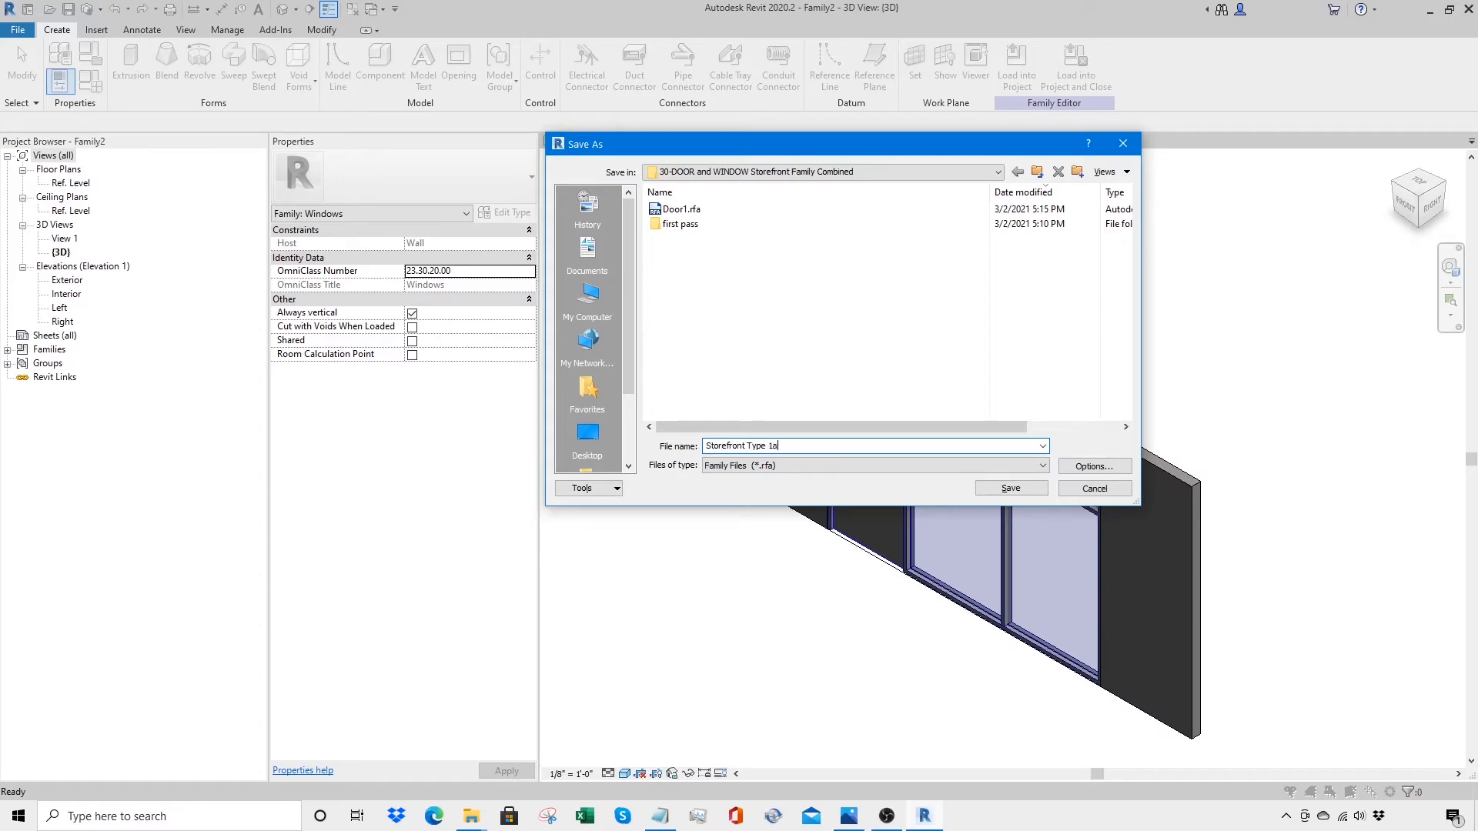
{"action": "left_click", "coordinate": [1001, 490]}
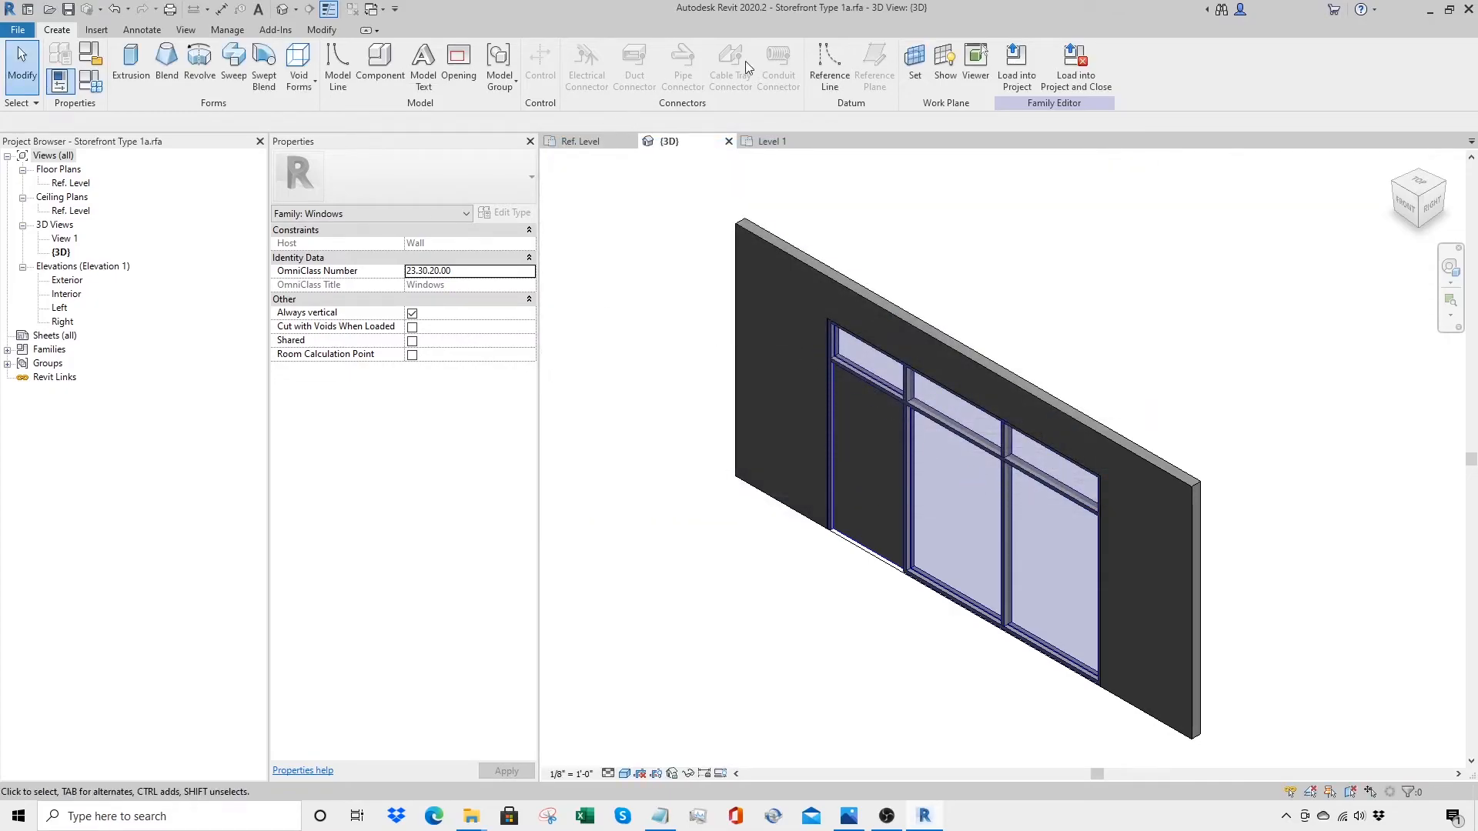
Step: Load the Storefront Type 1a family into Project1 and place one instance in the Level 1 wall
{"action": "left_click", "coordinate": [1011, 75]}
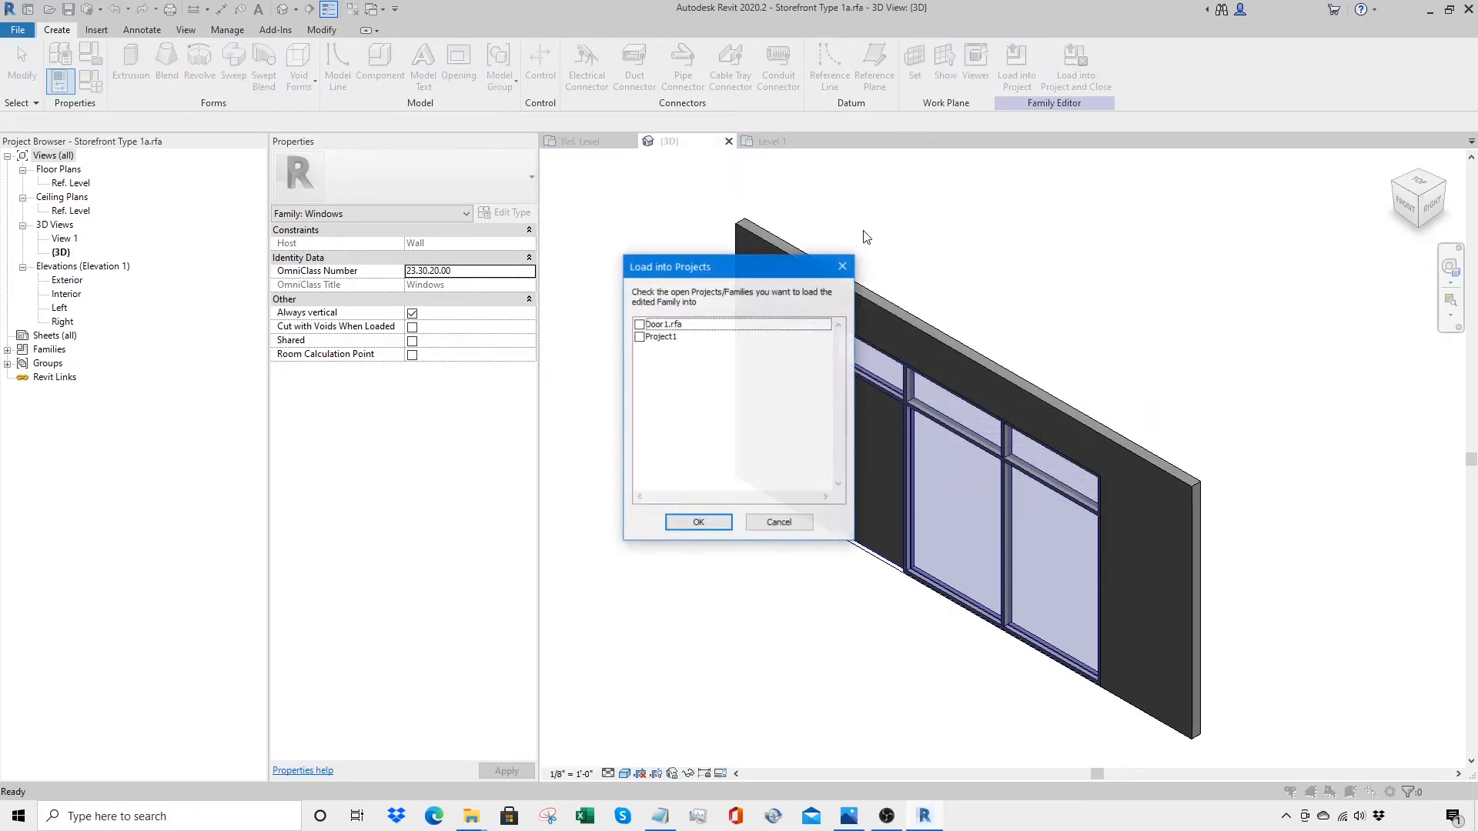
{"action": "left_click", "coordinate": [640, 336]}
{"action": "left_click", "coordinate": [709, 523]}
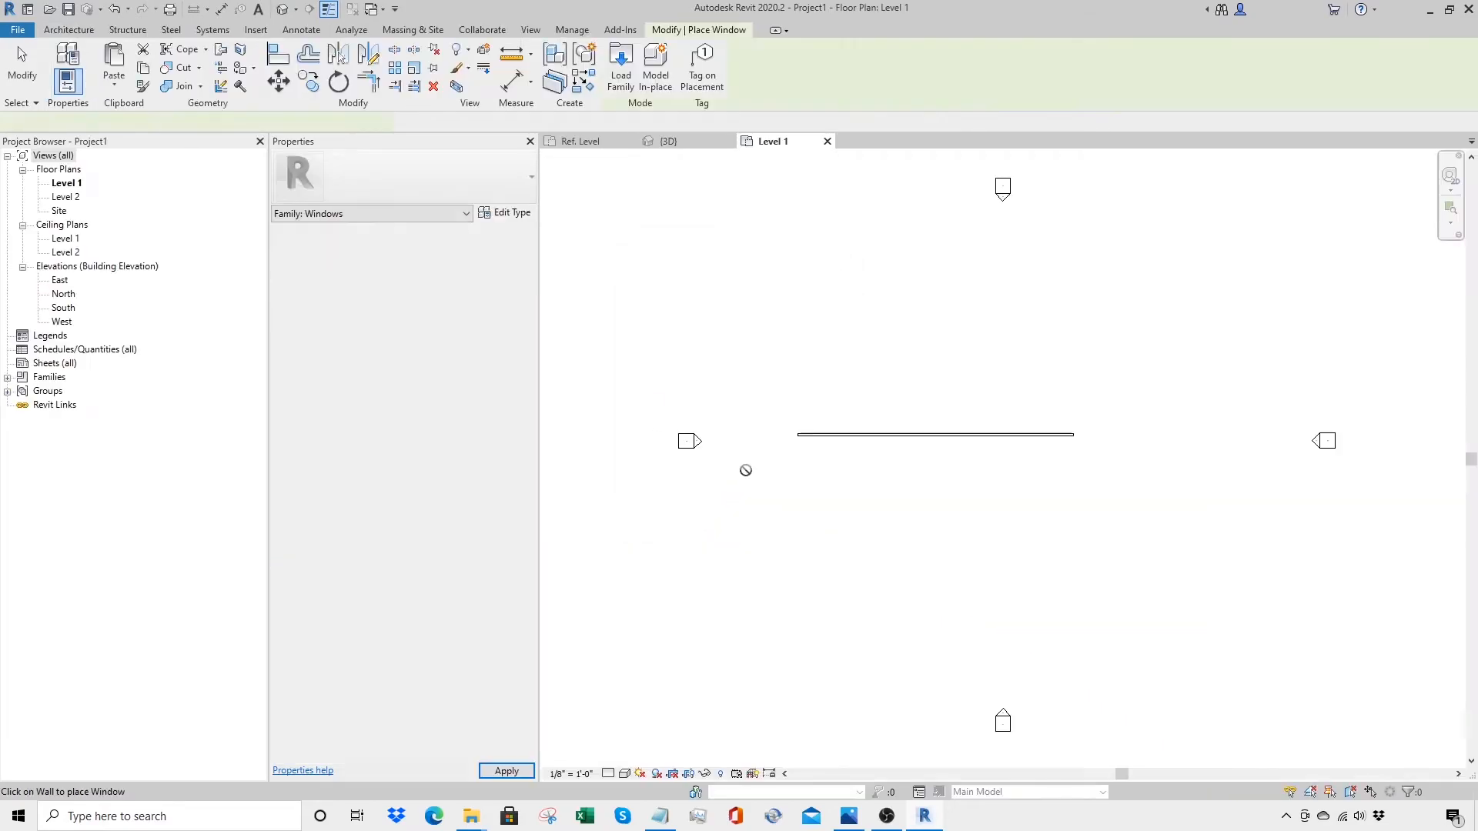
{"action": "left_click", "coordinate": [863, 438]}
{"action": "key", "text": "z"}
{"action": "key", "text": "r"}
{"action": "left_click_drag", "start_coordinate": [794, 478], "coordinate": [982, 377]}
{"action": "key", "text": "Escape"}
{"action": "key", "text": "Escape"}
{"action": "left_click", "coordinate": [847, 523]}
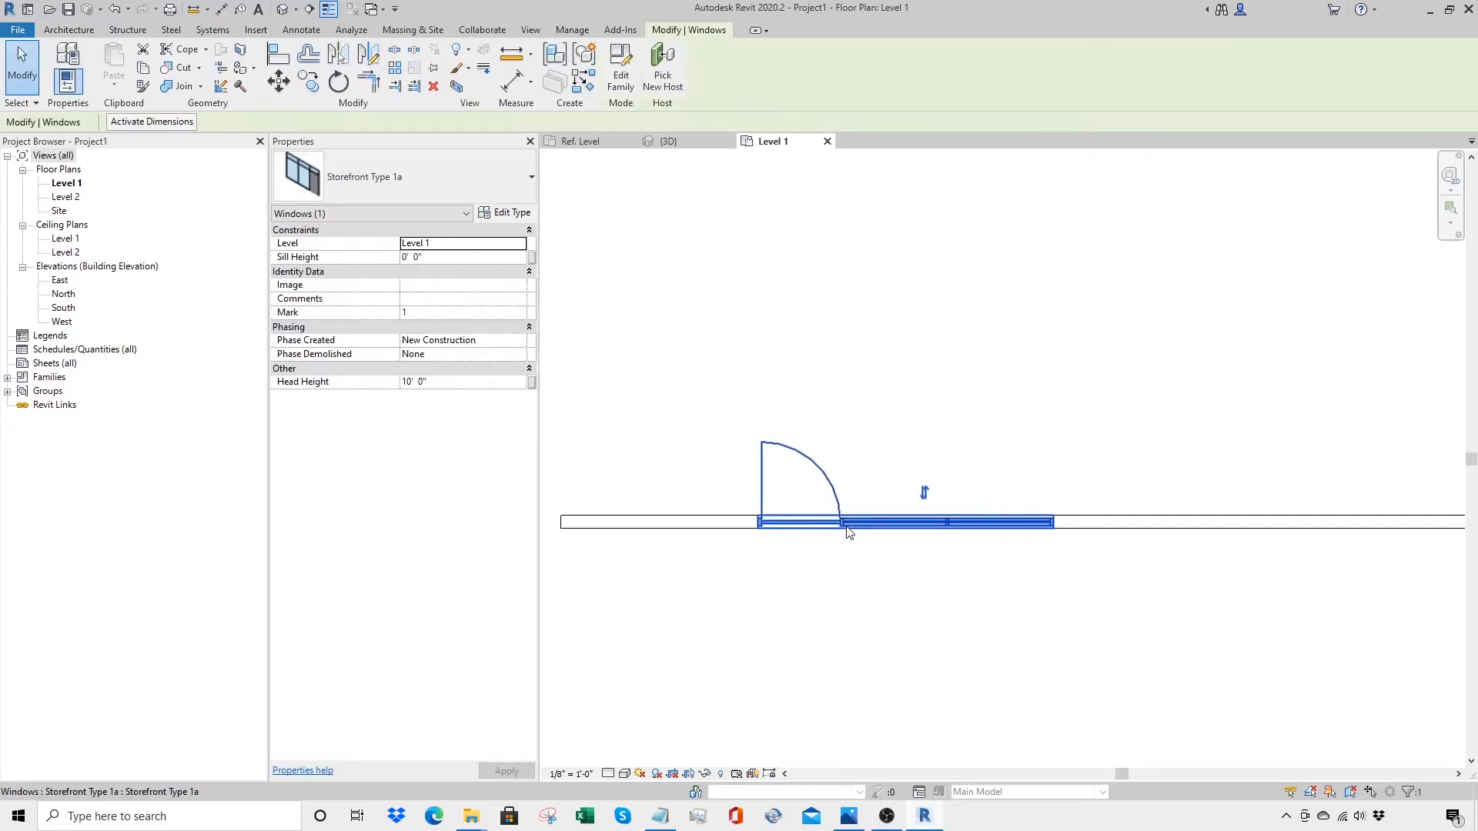
{"action": "key", "text": "Escape"}
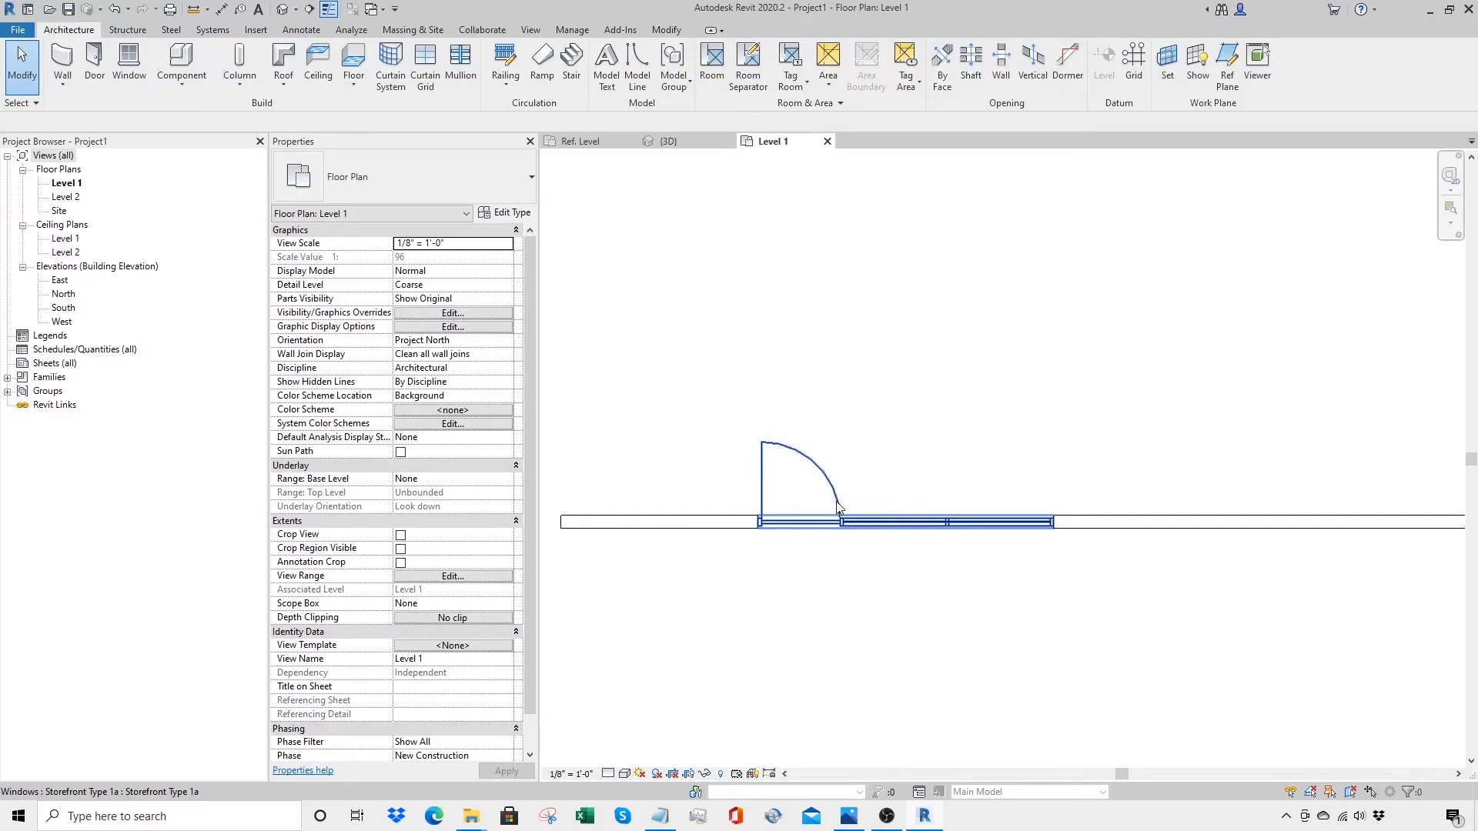
Step: Tag the placed storefront window and its nested door by category in the Level 1 plan
{"action": "scroll", "coordinate": [913, 436], "scroll_direction": "down", "scroll_amount": 1}
{"action": "middle_click_drag", "start_coordinate": [915, 455], "coordinate": [872, 505]}
{"action": "scroll", "coordinate": [848, 535], "scroll_direction": "up", "scroll_amount": 1}
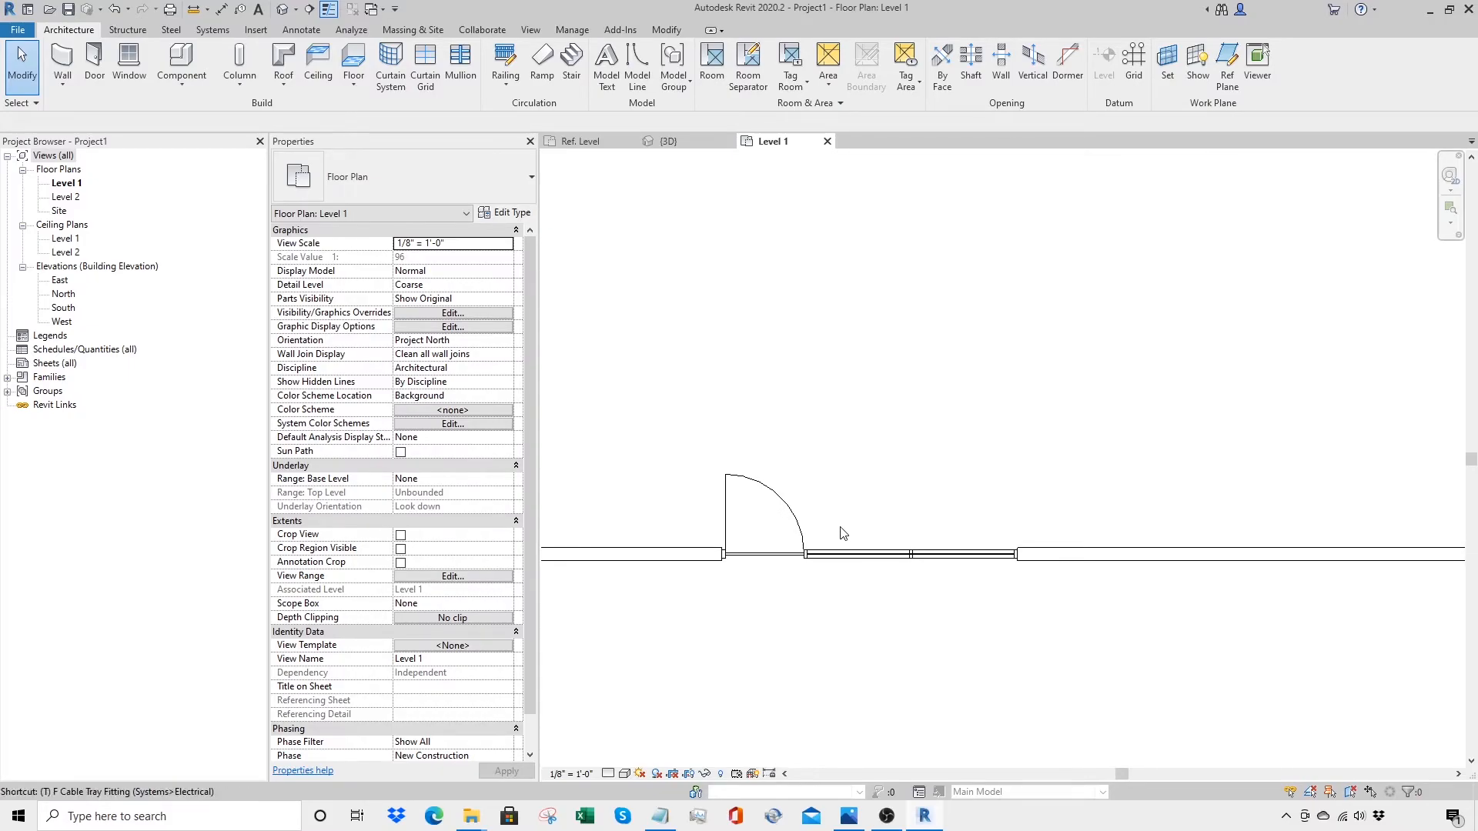
{"action": "key", "text": "t"}
{"action": "key", "text": "g"}
{"action": "left_click", "coordinate": [875, 550]}
{"action": "left_click", "coordinate": [783, 499]}
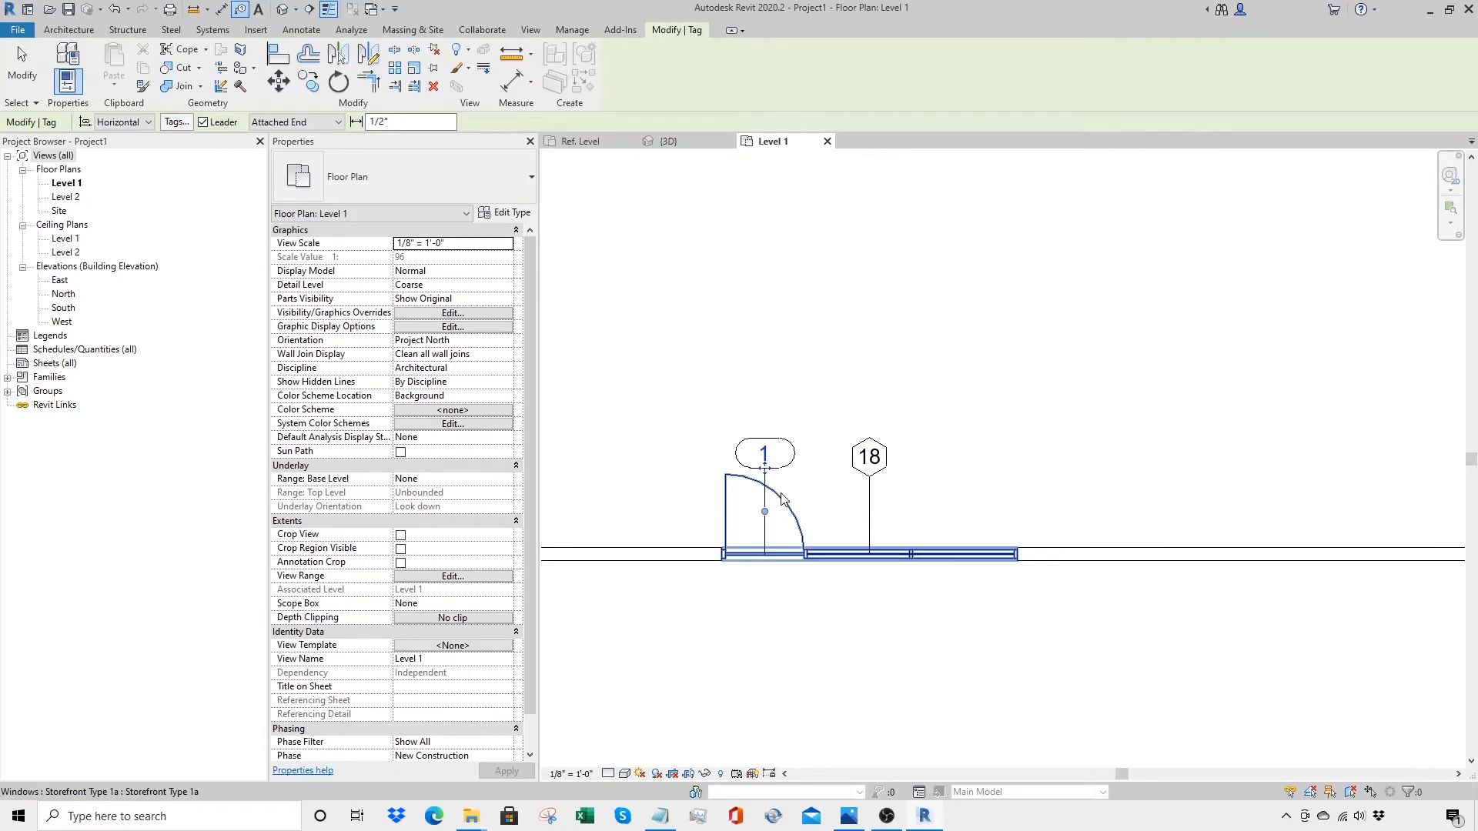
{"action": "key", "text": "Escape"}
{"action": "key", "text": "Escape"}
Step: Copy the storefront about 21' 0" to the right along the wall and open the copy's type properties
{"action": "left_click", "coordinate": [785, 499]}
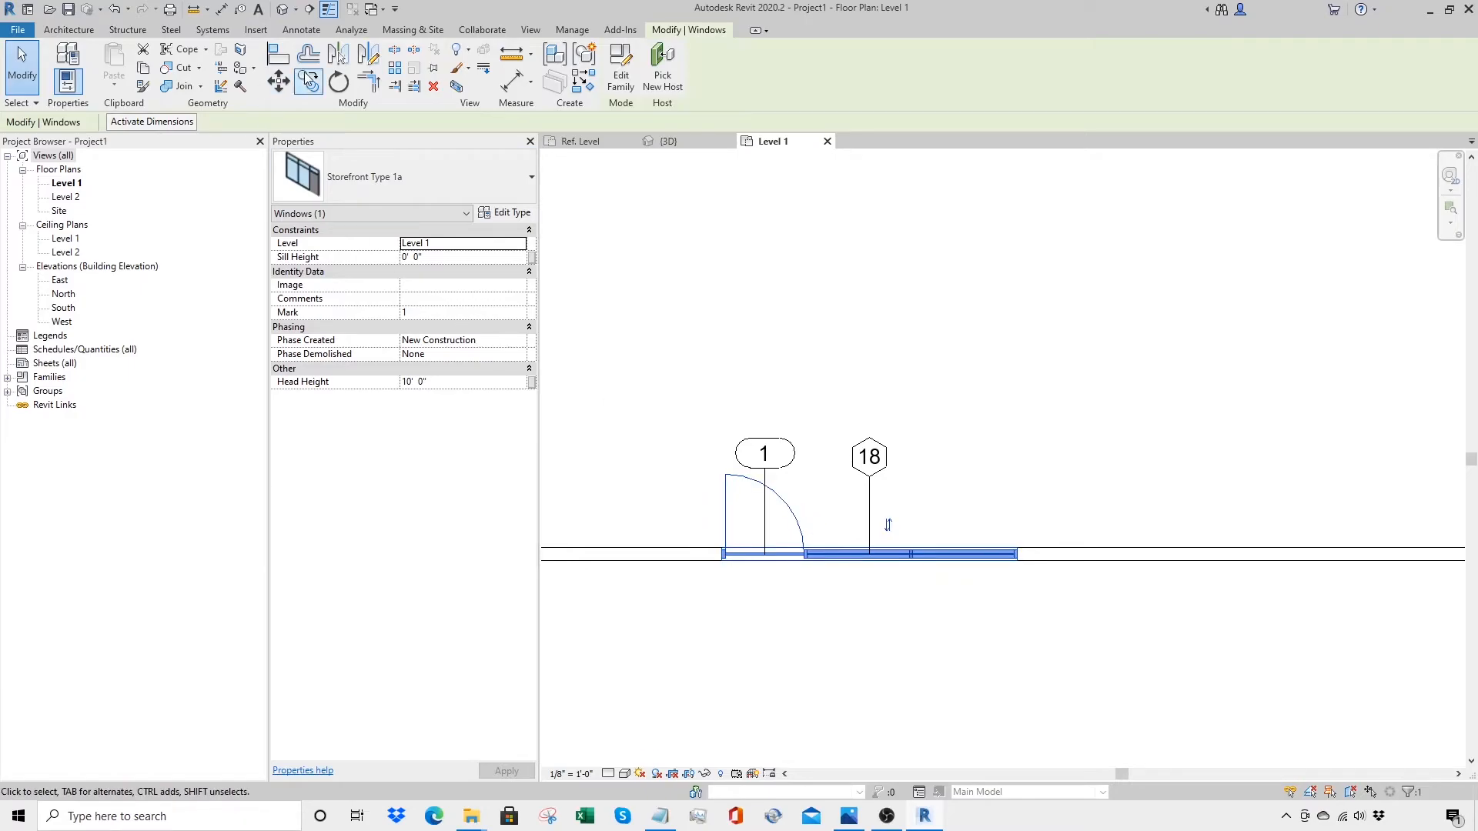
{"action": "left_click", "coordinate": [308, 81]}
{"action": "left_click", "coordinate": [855, 555]}
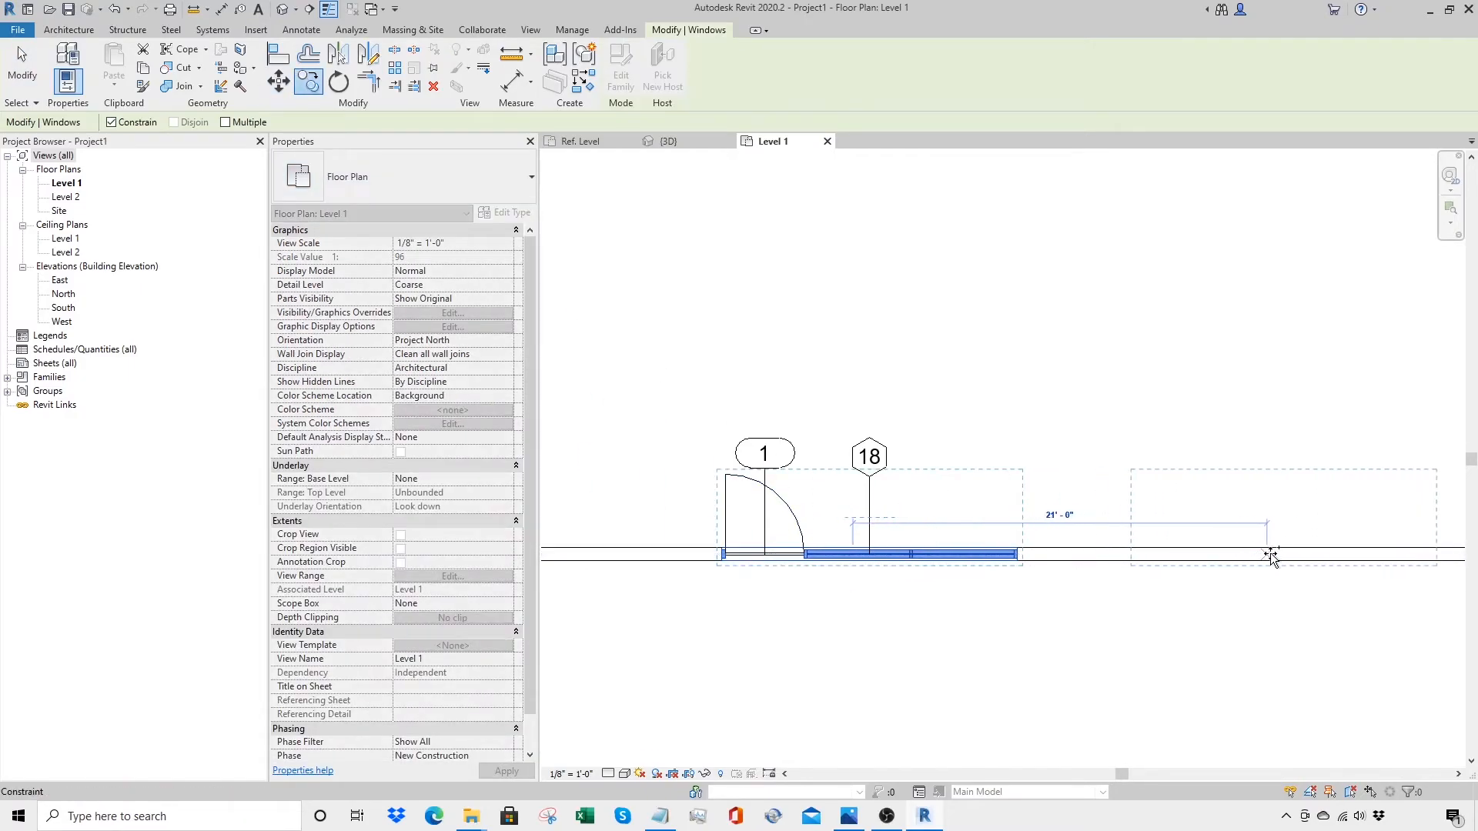
{"action": "left_click", "coordinate": [1267, 555]}
{"action": "left_click", "coordinate": [508, 213]}
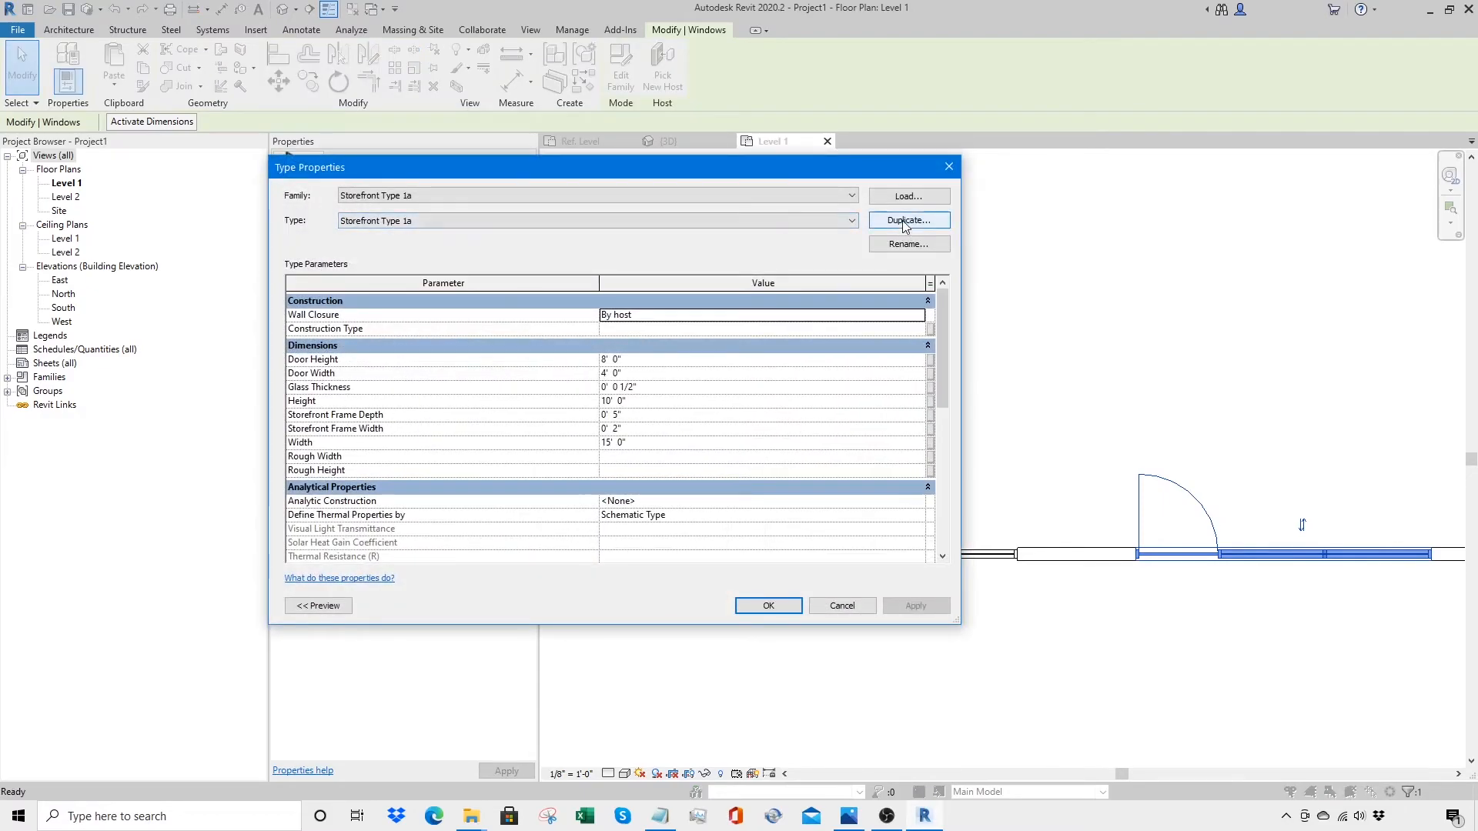
{"action": "left_click", "coordinate": [906, 221]}
{"action": "left_click_drag", "start_coordinate": [950, 385], "coordinate": [982, 385]}
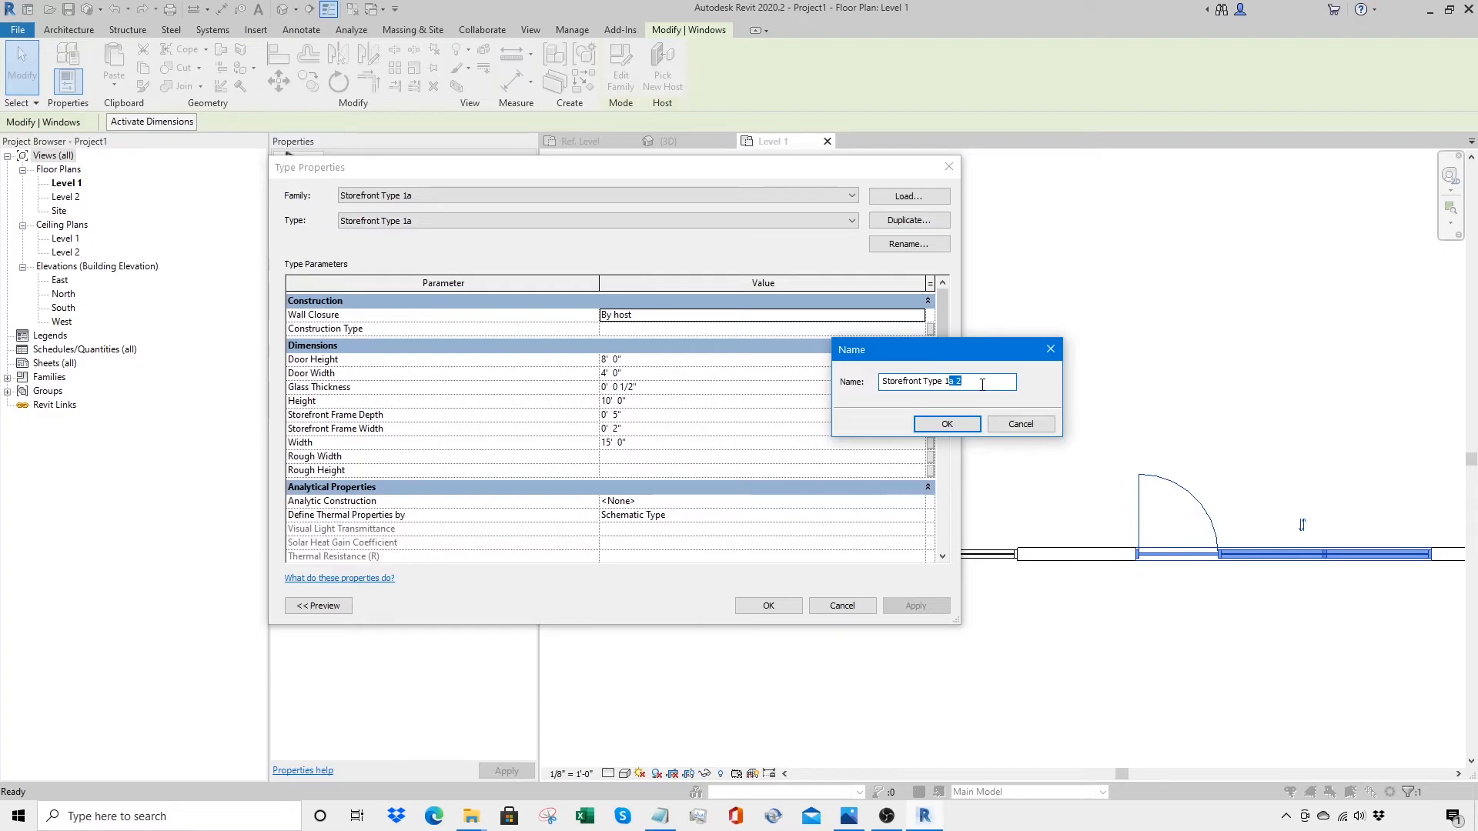
{"action": "left_click_drag", "start_coordinate": [981, 382], "coordinate": [874, 381]}
{"action": "key", "text": "Escape"}
Step: Rename the storefront type as 15'-0" x 10'-0" and accept the type properties
{"action": "left_click", "coordinate": [906, 244]}
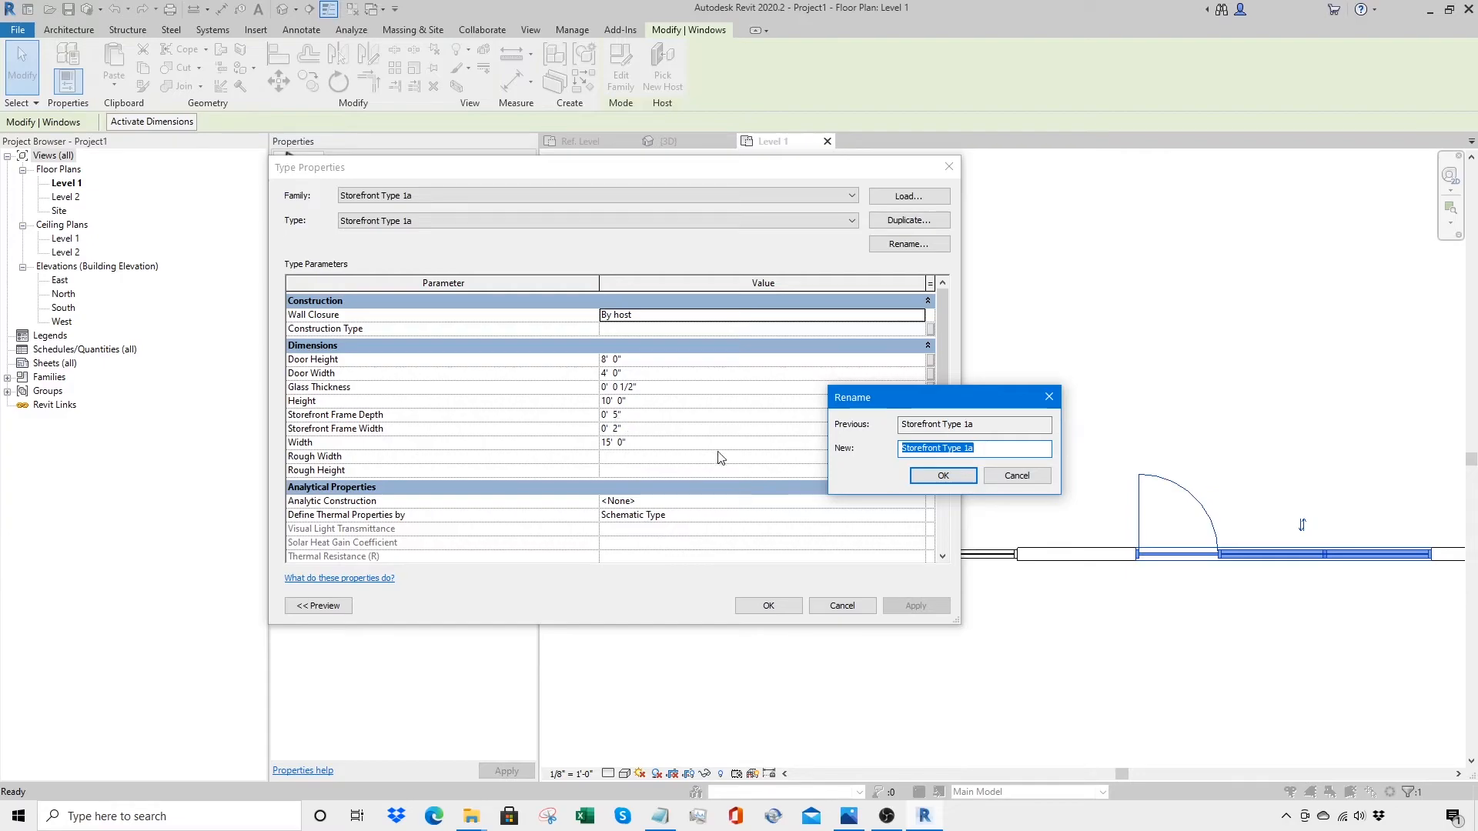
{"action": "type", "text": "15"}
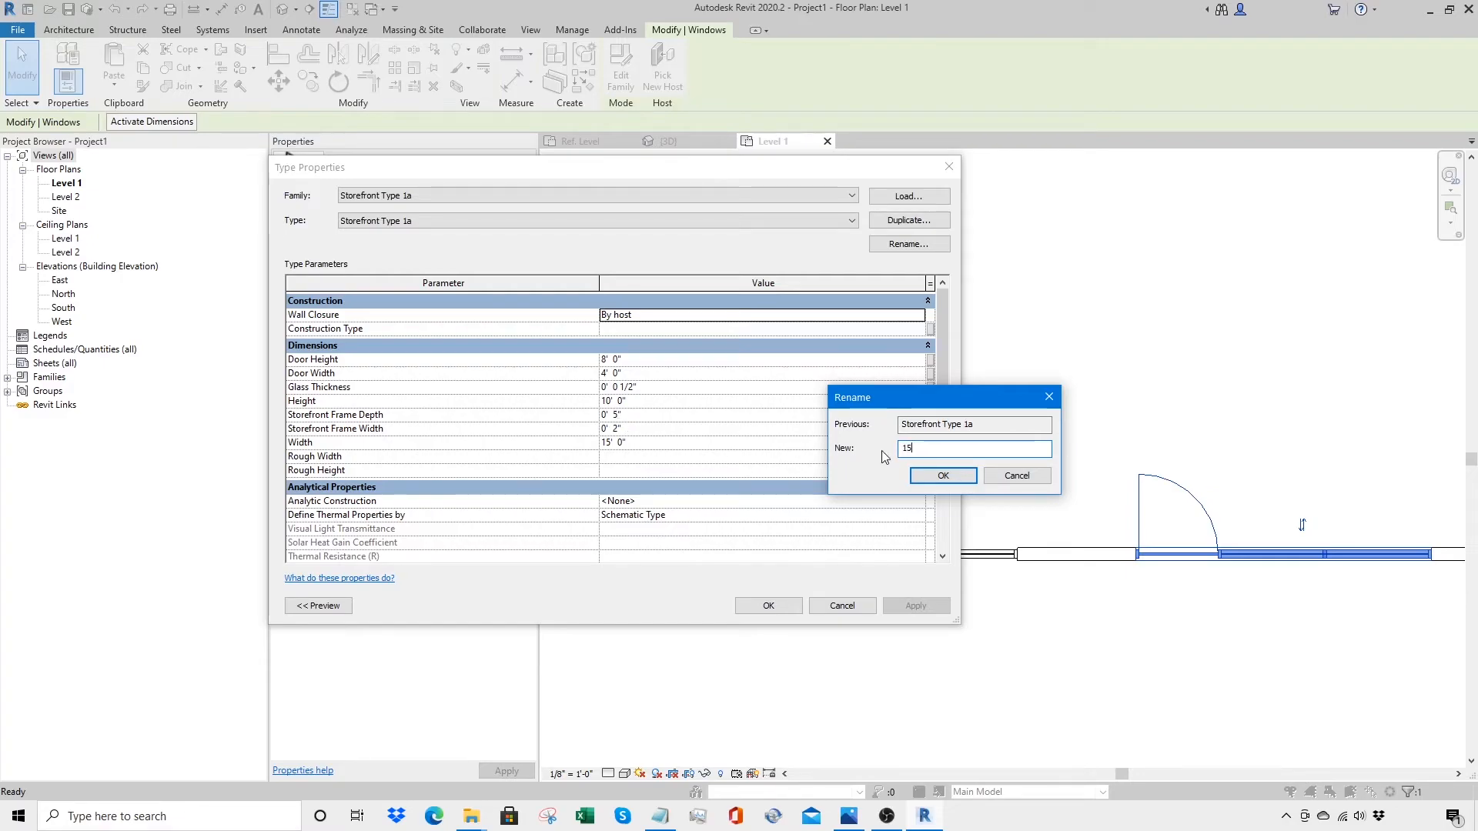
{"action": "type", "text": "'-0\" x 10'-0"}
{"action": "left_click", "coordinate": [943, 475]}
{"action": "left_click", "coordinate": [769, 605]}
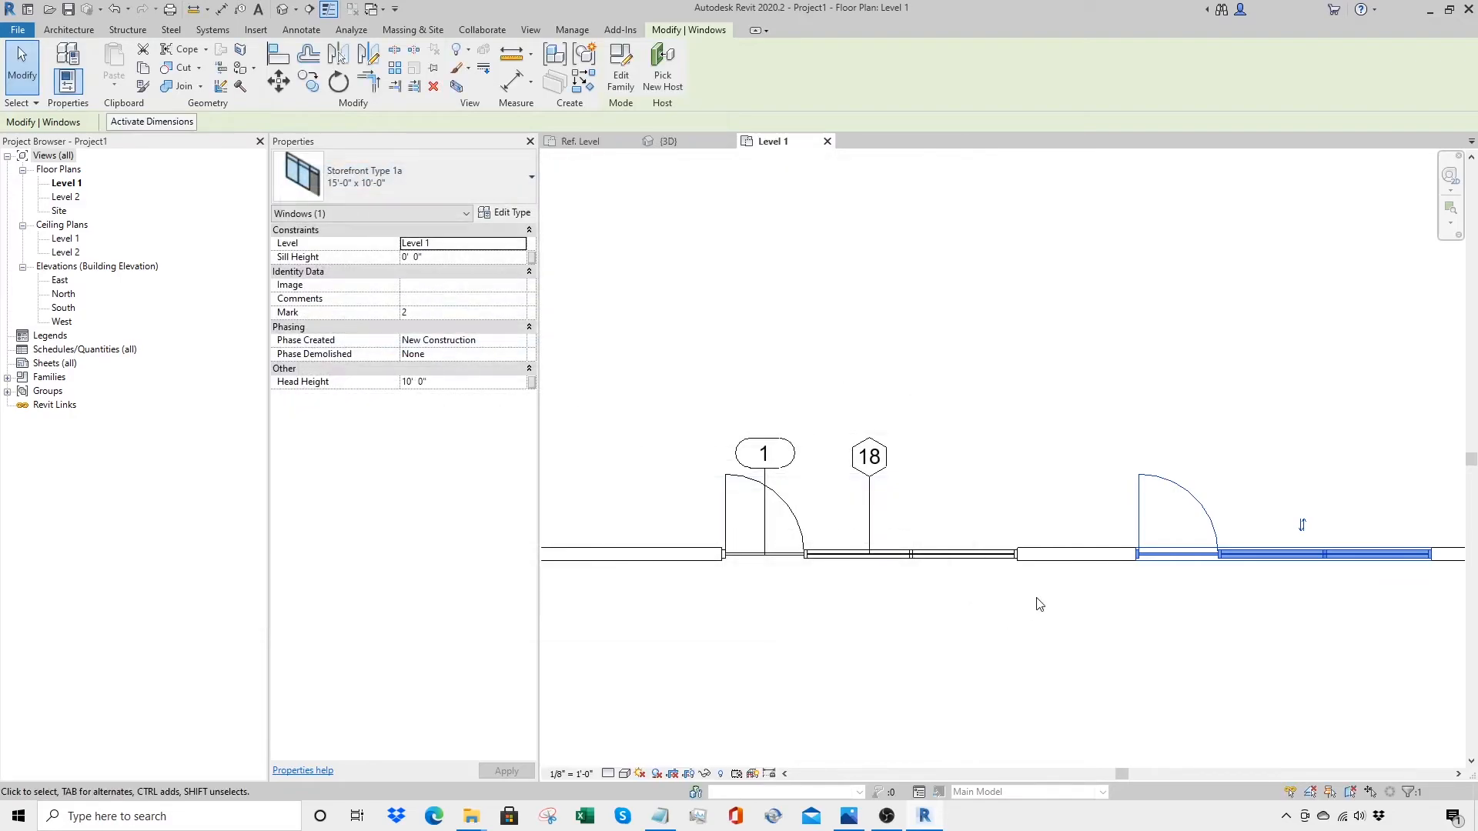
Step: Duplicate the copied storefront's type under the name 18'-0" x 10'-0"
{"action": "left_click", "coordinate": [509, 216]}
{"action": "left_click", "coordinate": [908, 220]}
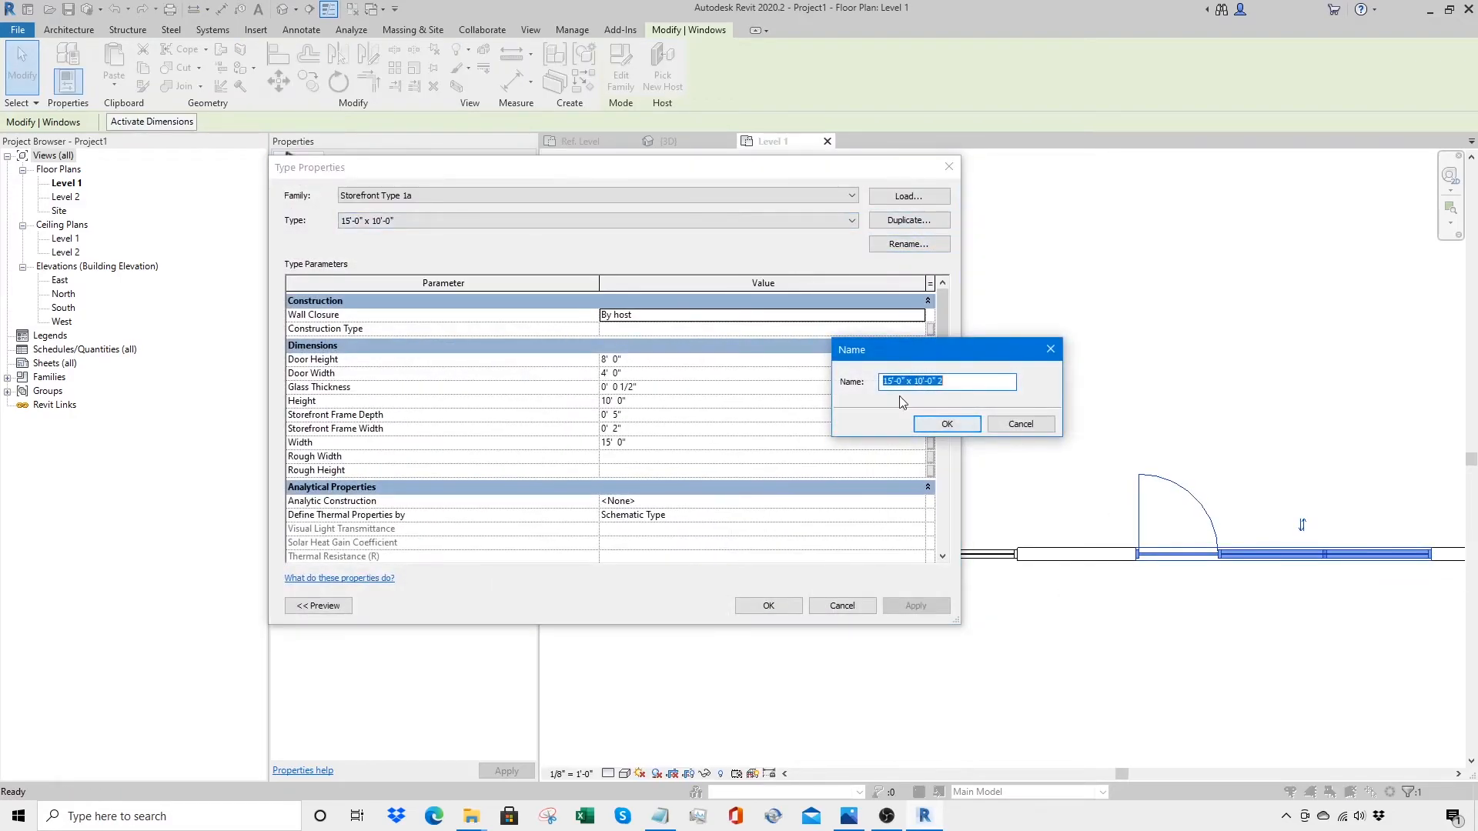
{"action": "left_click", "coordinate": [892, 381]}
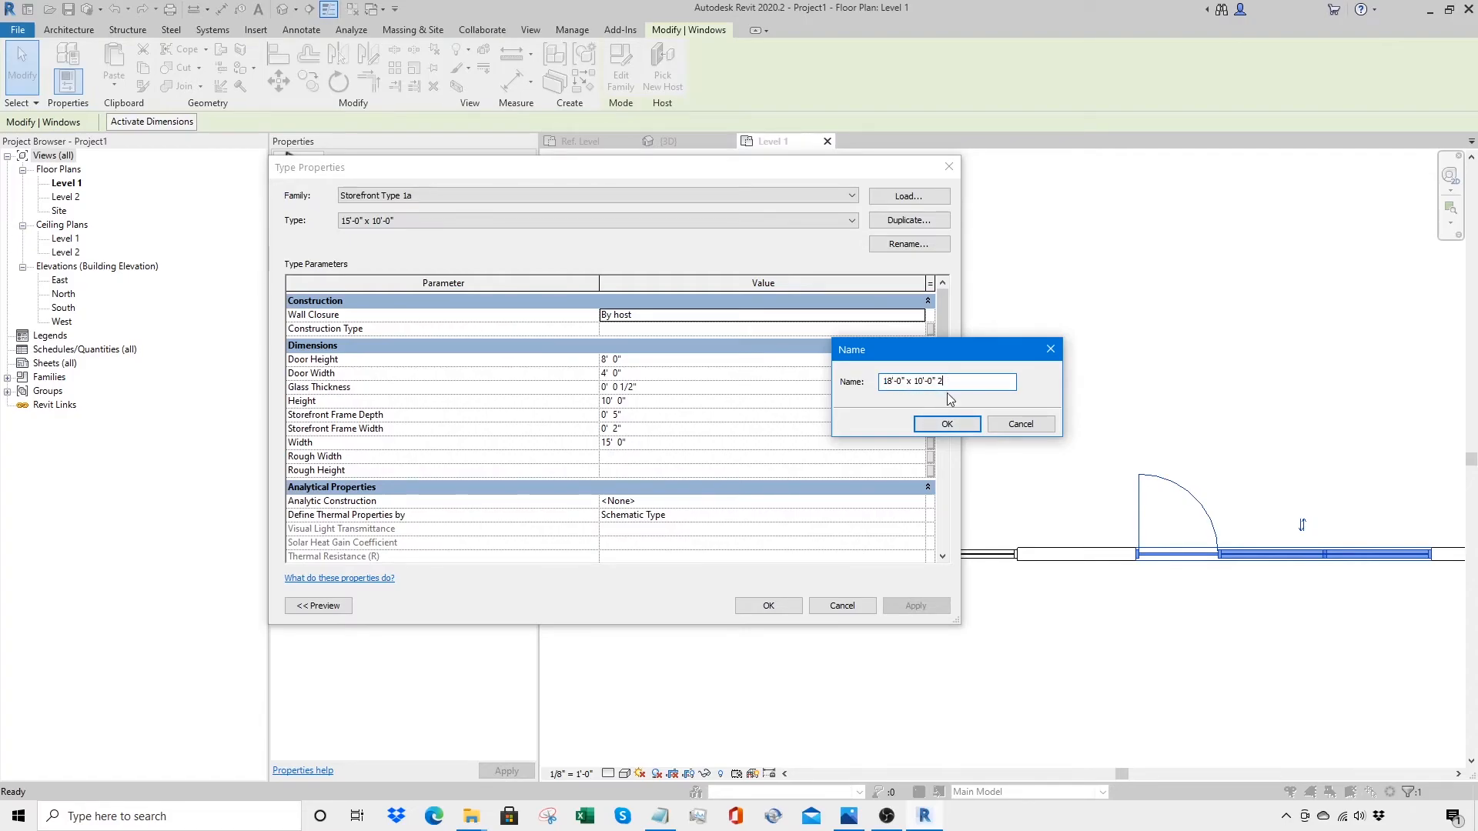
{"action": "left_click", "coordinate": [947, 424]}
Step: Set the 18'-0" x 10'-0" type's Door Width to 3' 0" and Door Height to 7' 0"
{"action": "left_click", "coordinate": [629, 374]}
{"action": "left_click_drag", "start_coordinate": [638, 373], "coordinate": [590, 371]}
{"action": "type", "text": "3"}
{"action": "key", "text": "shift+Tab"}
{"action": "type", "text": "7"}
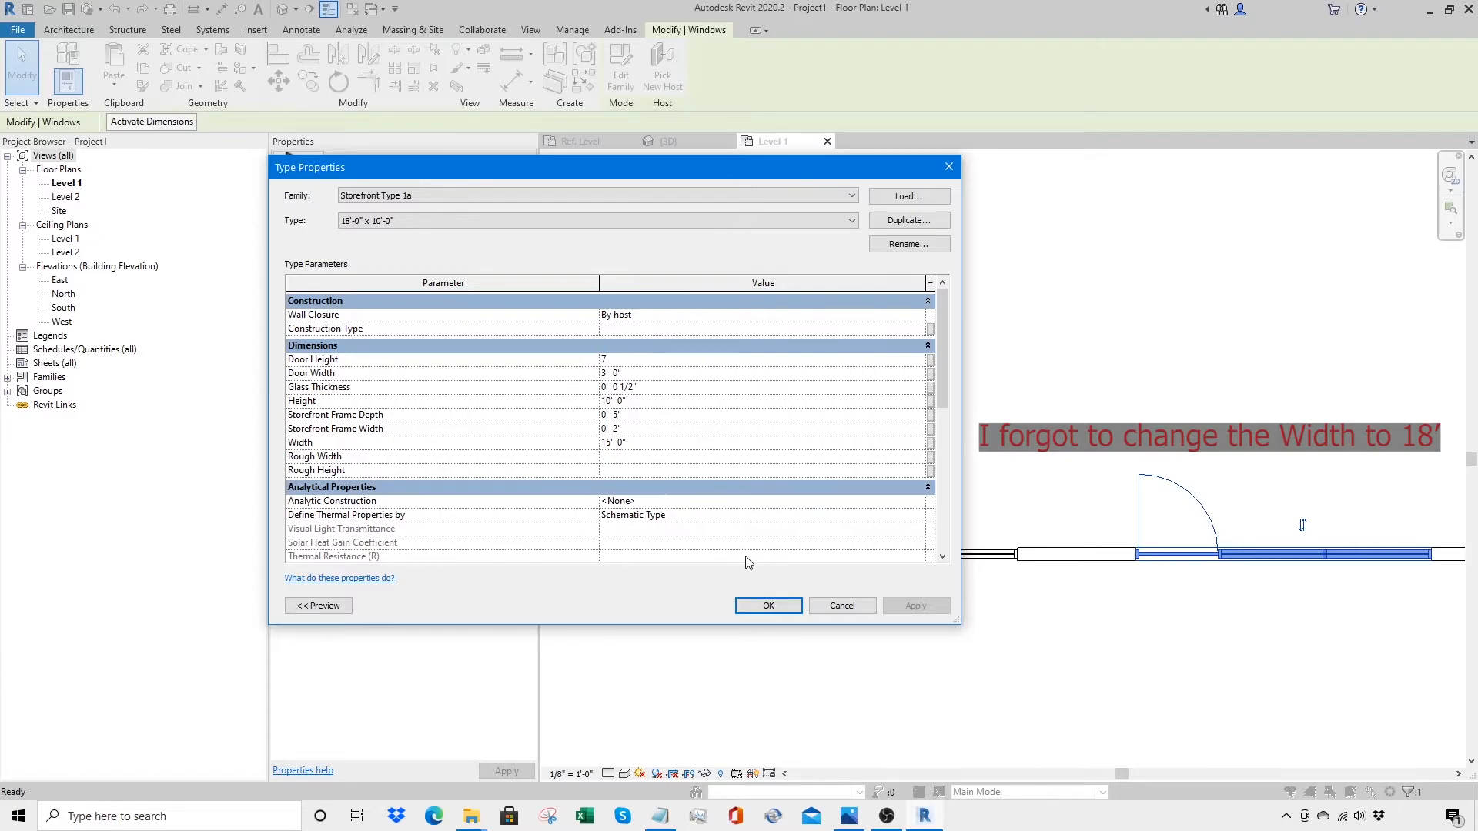
{"action": "left_click", "coordinate": [768, 605]}
{"action": "left_click", "coordinate": [909, 658]}
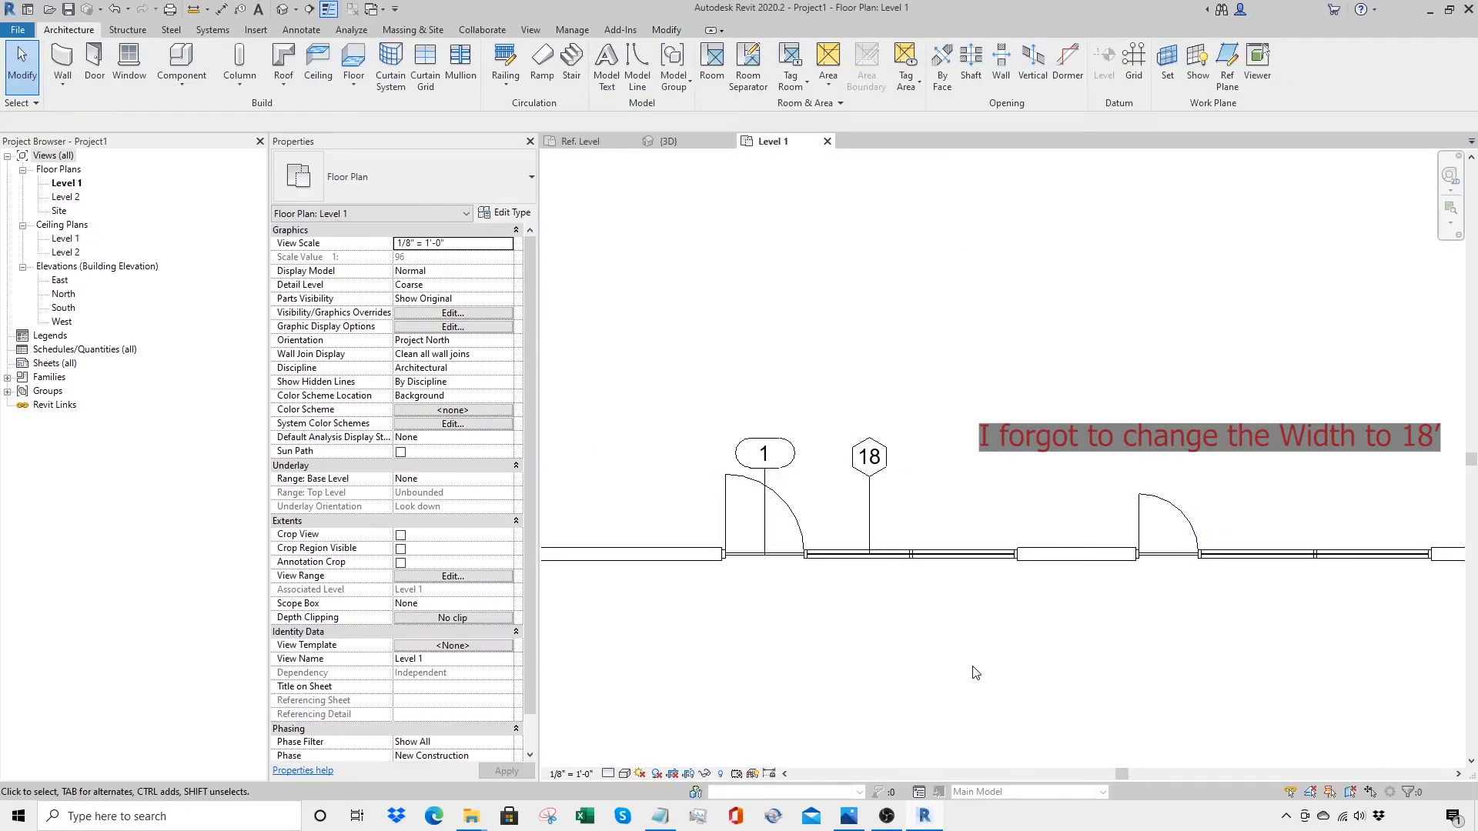
Step: Tag the copied storefront window and its nested door by category
{"action": "key", "text": "t"}
{"action": "key", "text": "g"}
{"action": "left_click", "coordinate": [1290, 551]}
{"action": "left_click", "coordinate": [1199, 531]}
{"action": "key", "text": "Escape"}
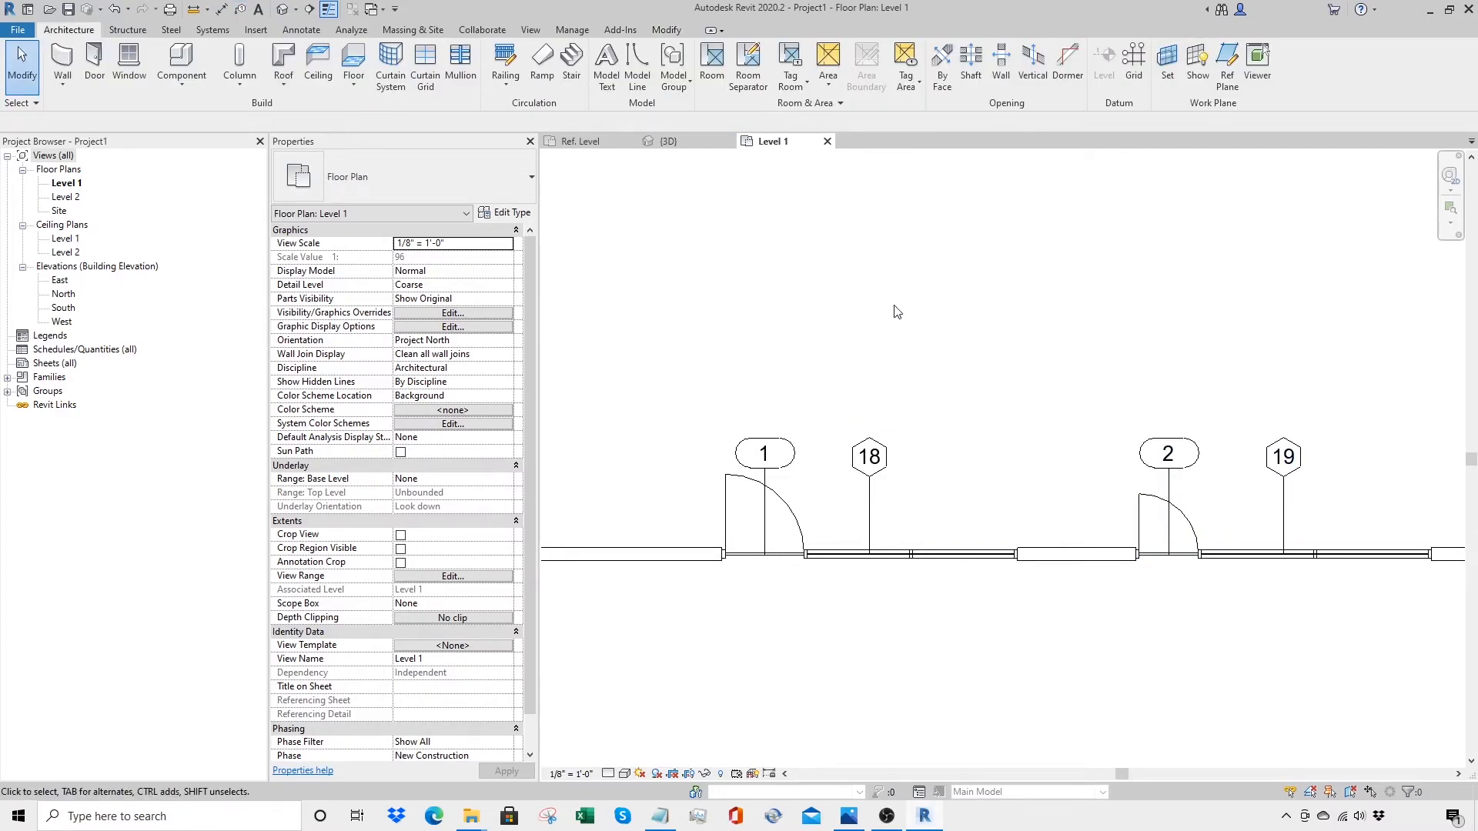
Step: Create a new schedule for the Doors category, named Door Schedule, in the New Construction phase
{"action": "left_click", "coordinate": [532, 30]}
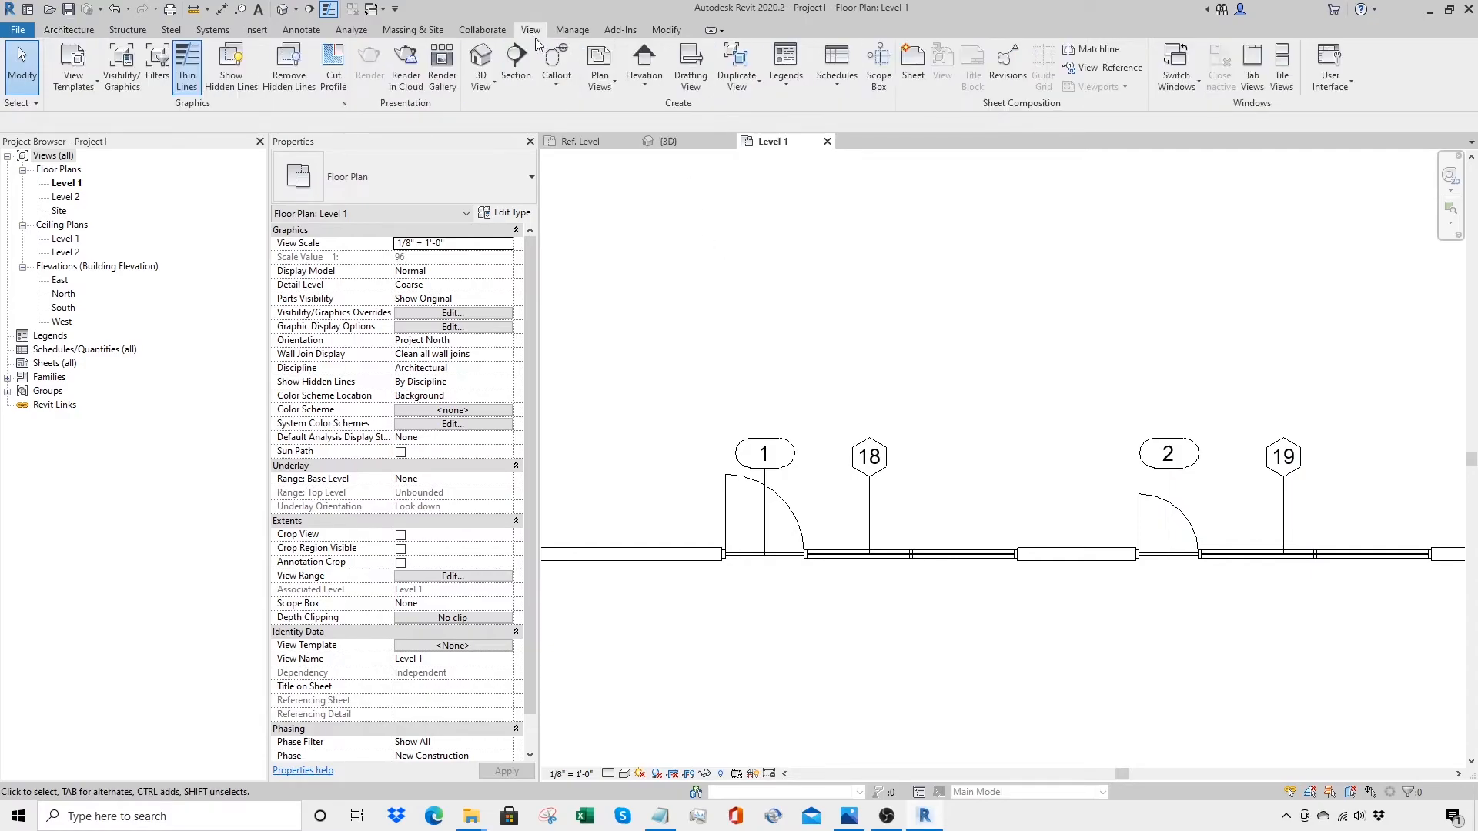
{"action": "left_click", "coordinate": [837, 70]}
{"action": "left_click", "coordinate": [870, 204]}
{"action": "left_click_drag", "start_coordinate": [719, 349], "coordinate": [720, 381]}
{"action": "left_click", "coordinate": [617, 371]}
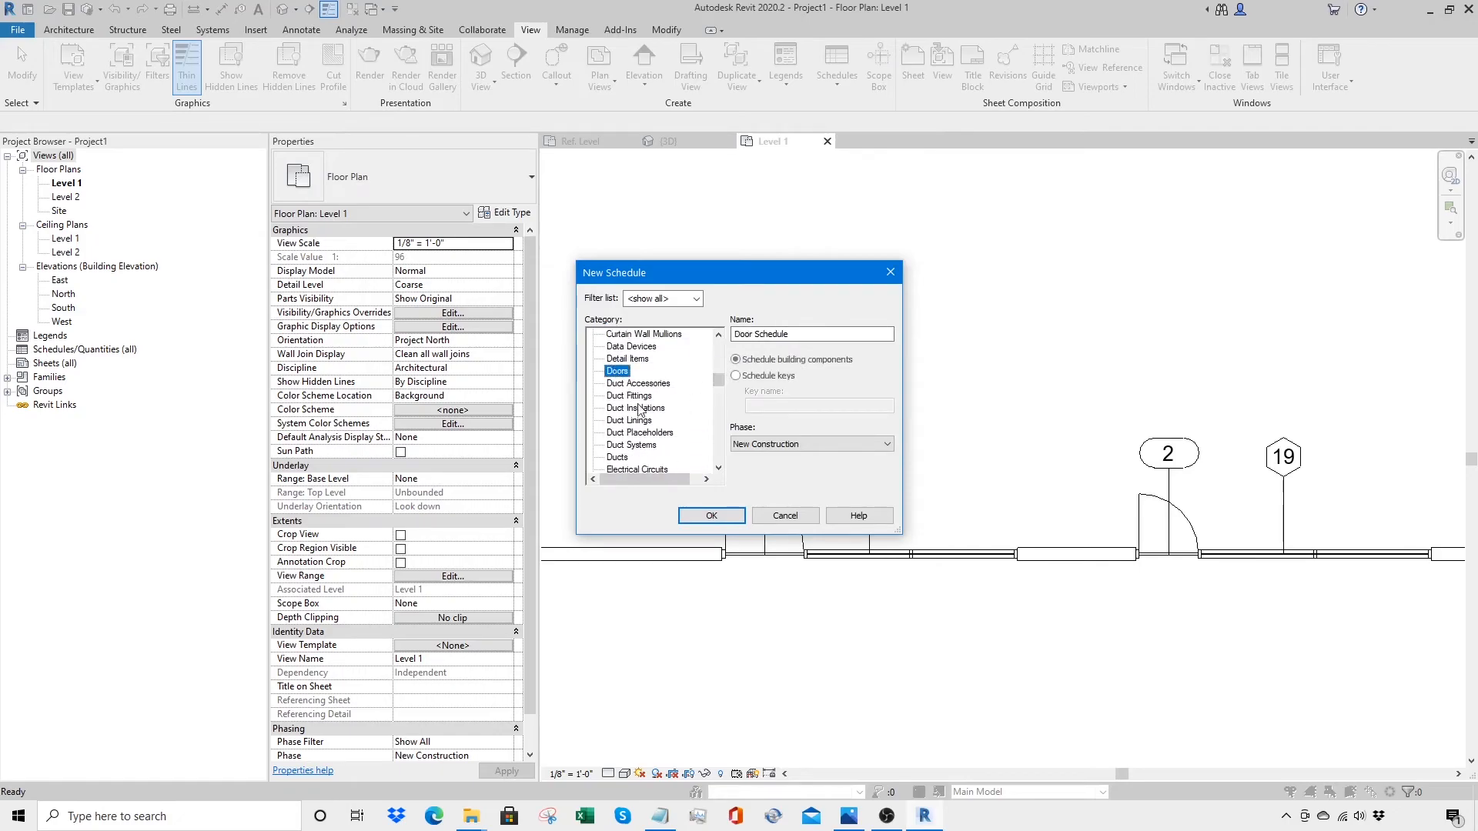
{"action": "left_click", "coordinate": [711, 515]}
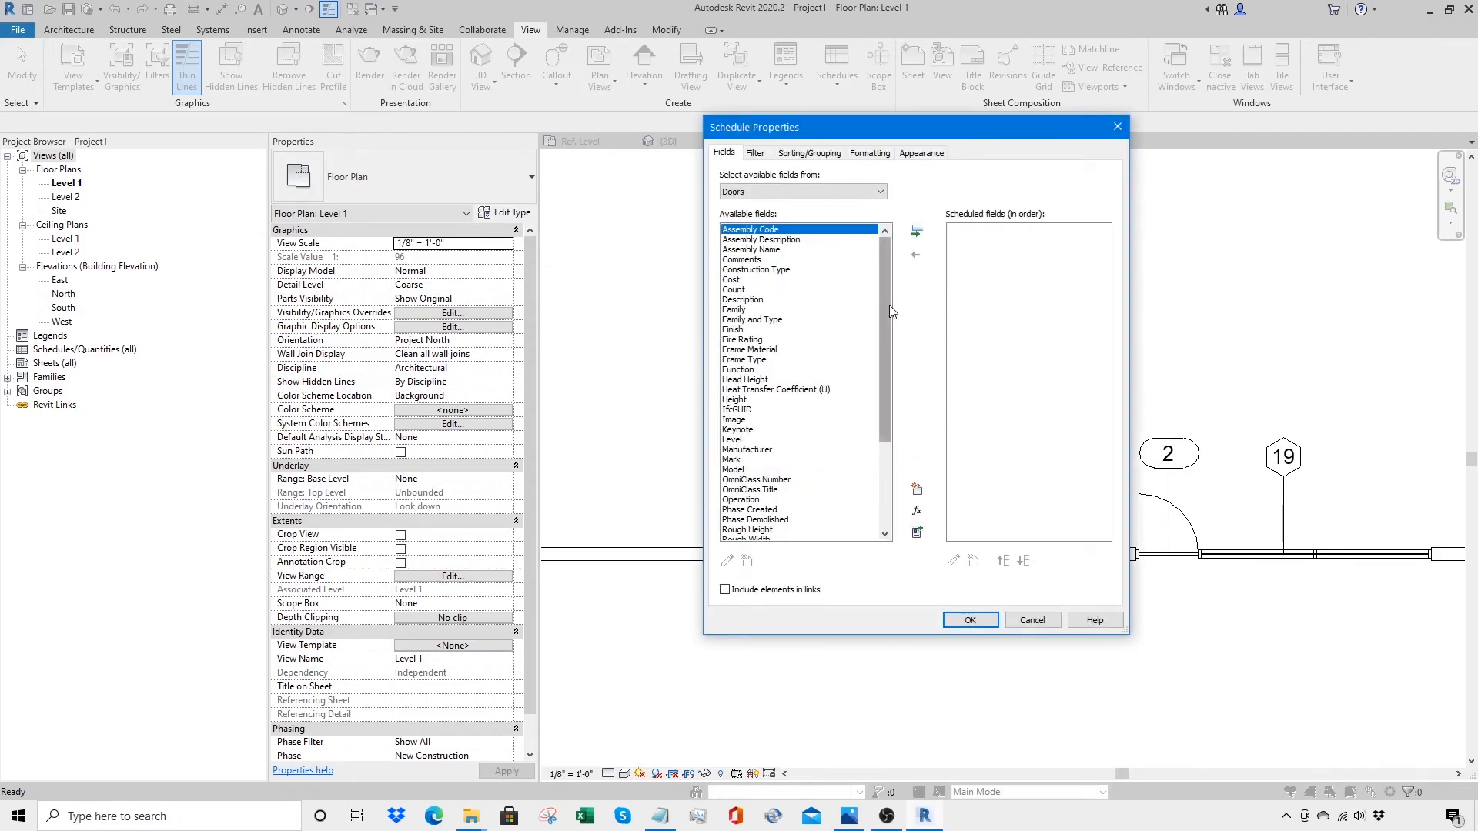
Step: Add the fields Mark, Type Mark, Width and Height, in that order, to the door schedule and generate it
{"action": "left_click_drag", "start_coordinate": [889, 304], "coordinate": [889, 421]}
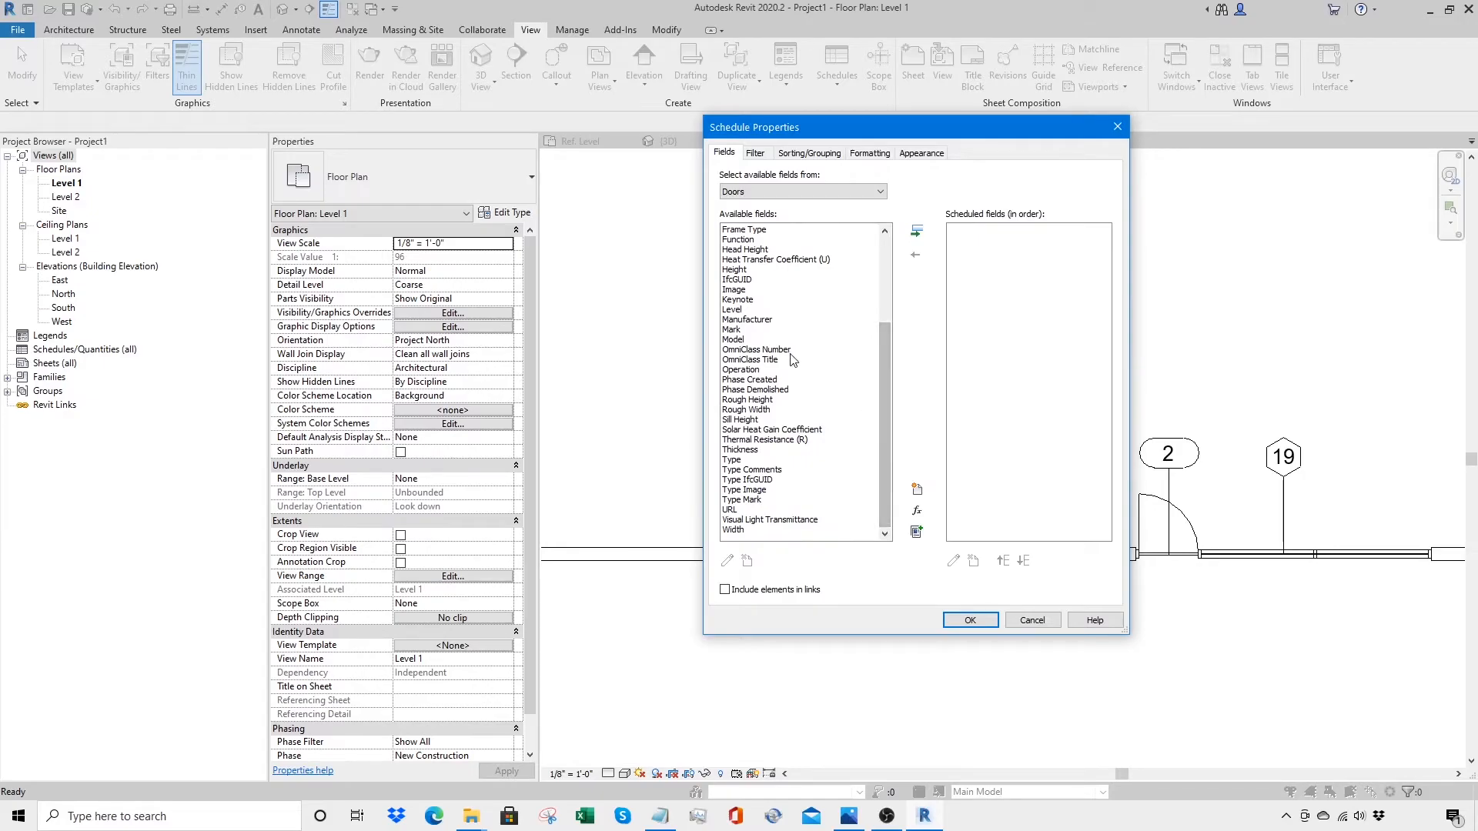
{"action": "left_click", "coordinate": [738, 330]}
{"action": "left_click", "coordinate": [916, 232]}
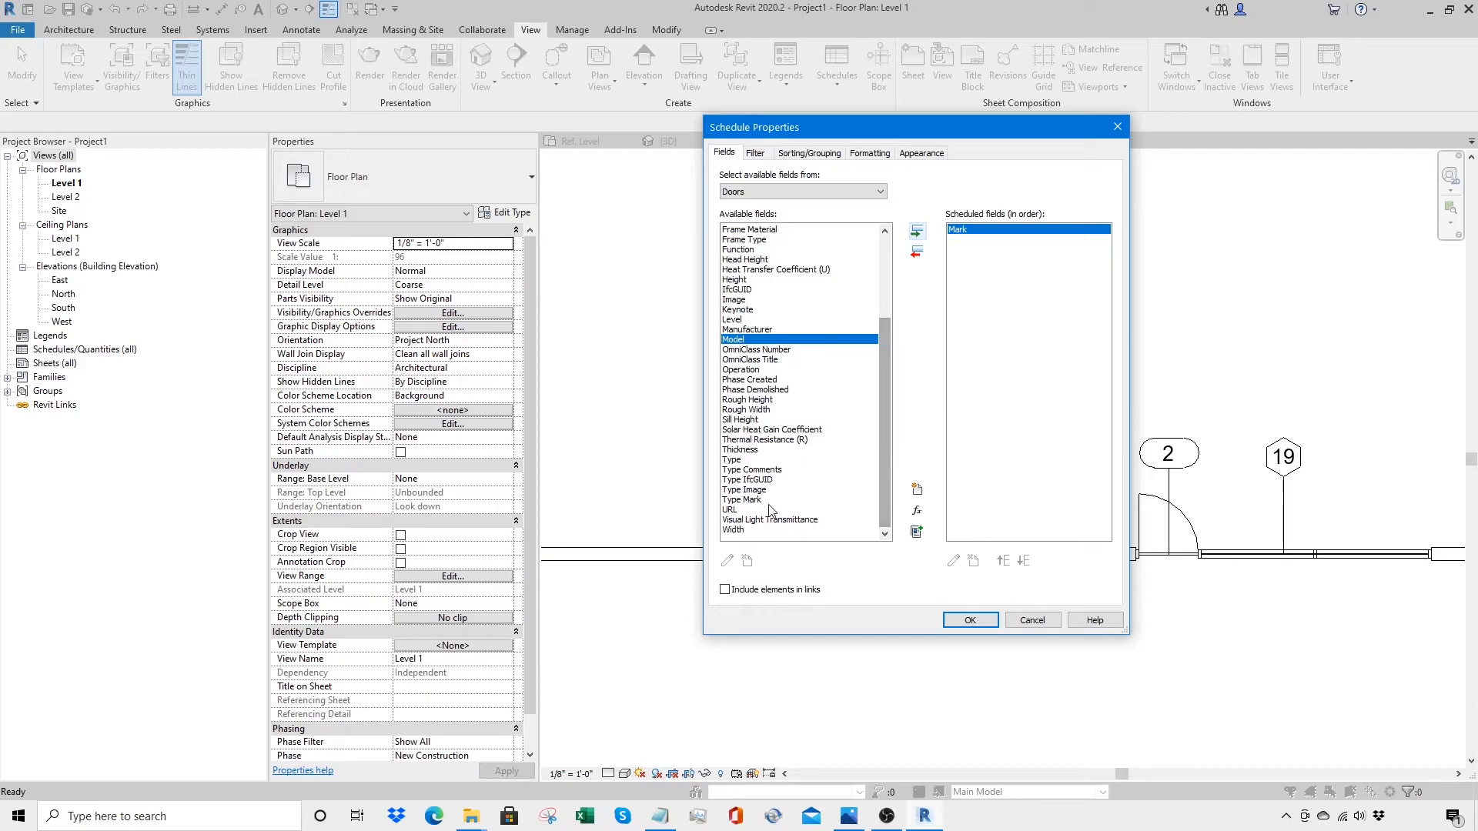
{"action": "left_click", "coordinate": [735, 530]}
{"action": "left_click", "coordinate": [917, 231]}
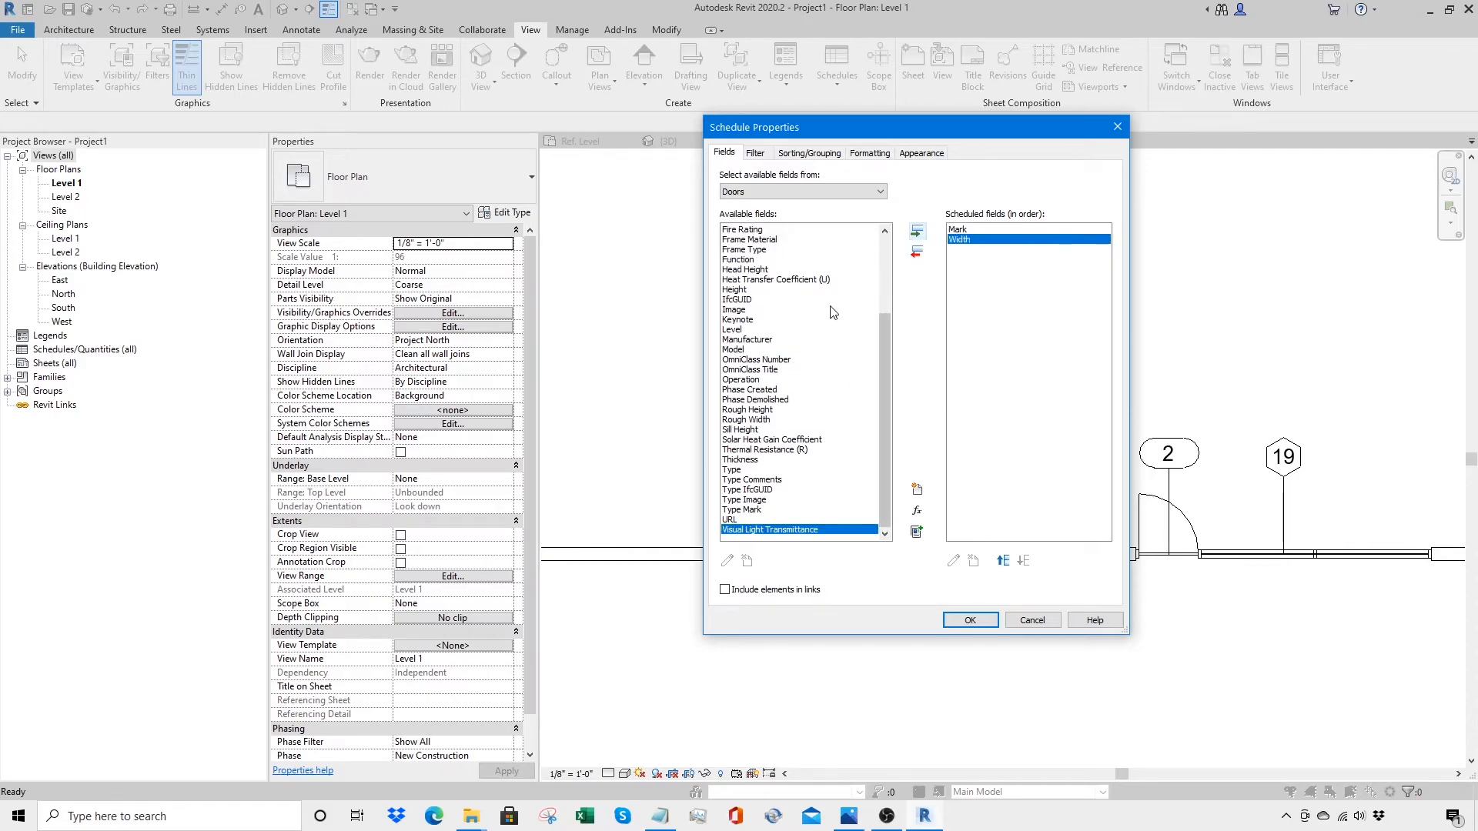
{"action": "left_click", "coordinate": [737, 290]}
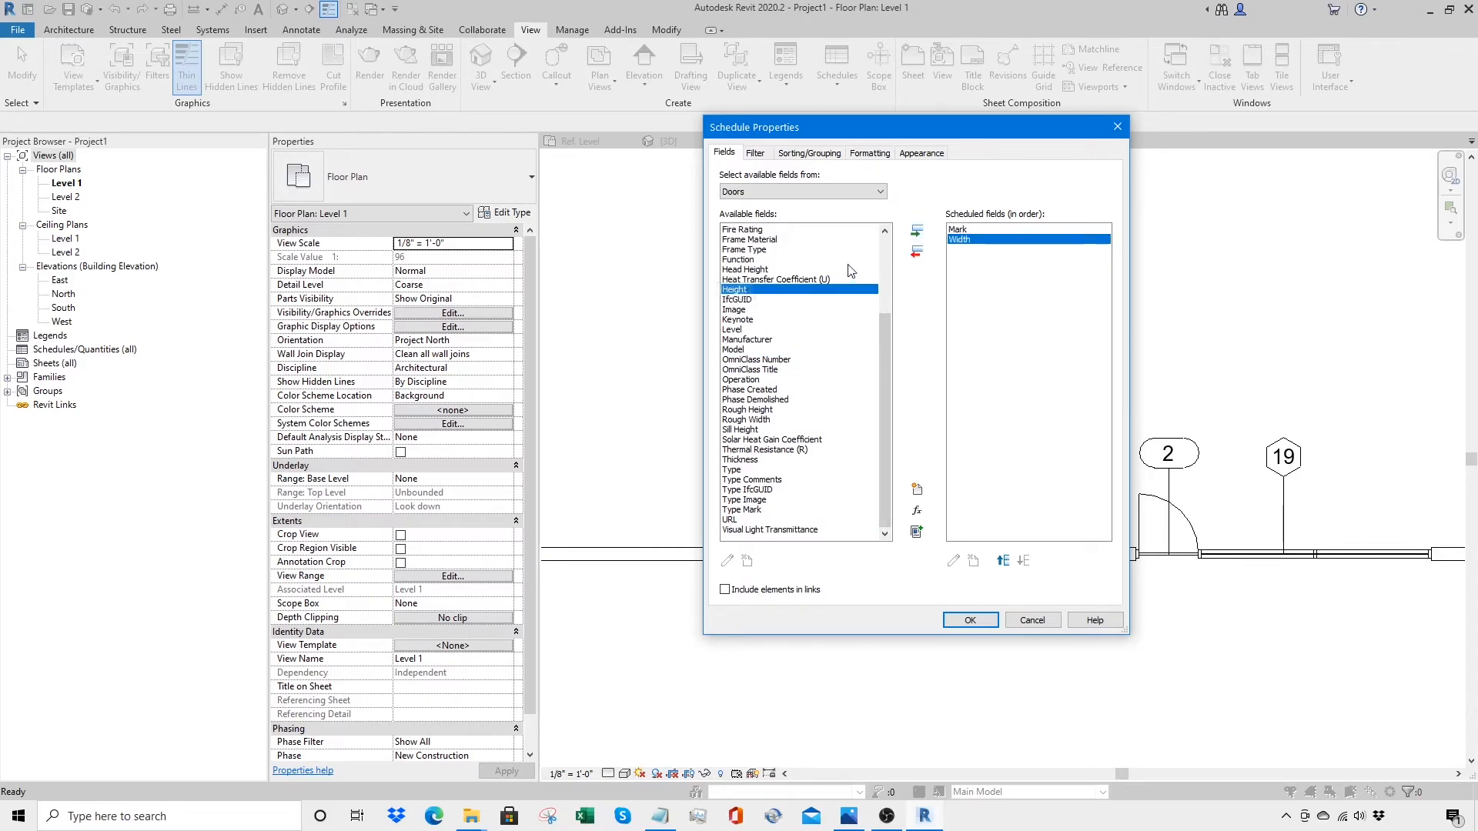
{"action": "left_click", "coordinate": [918, 232]}
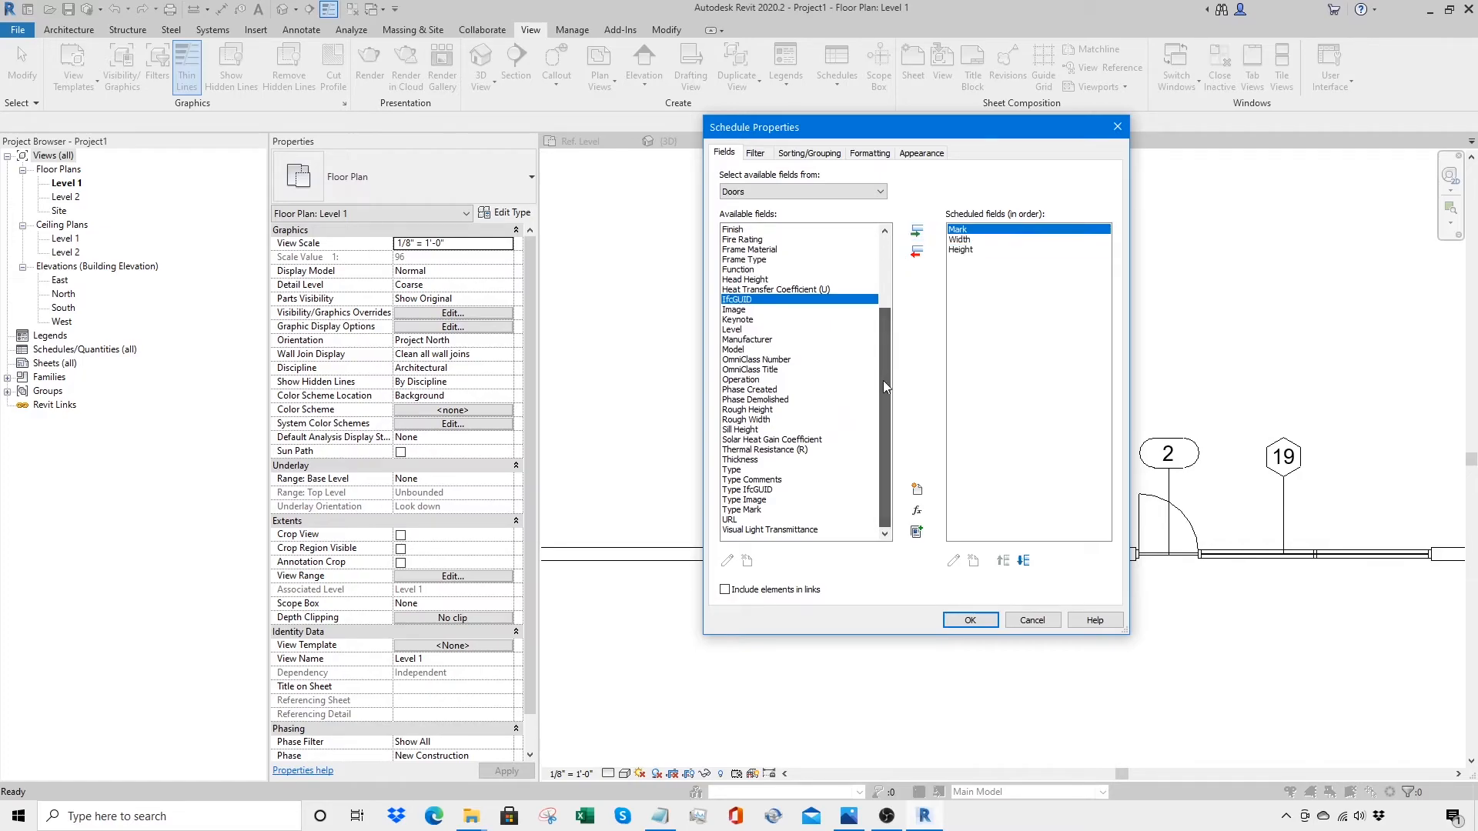
{"action": "left_click", "coordinate": [762, 510]}
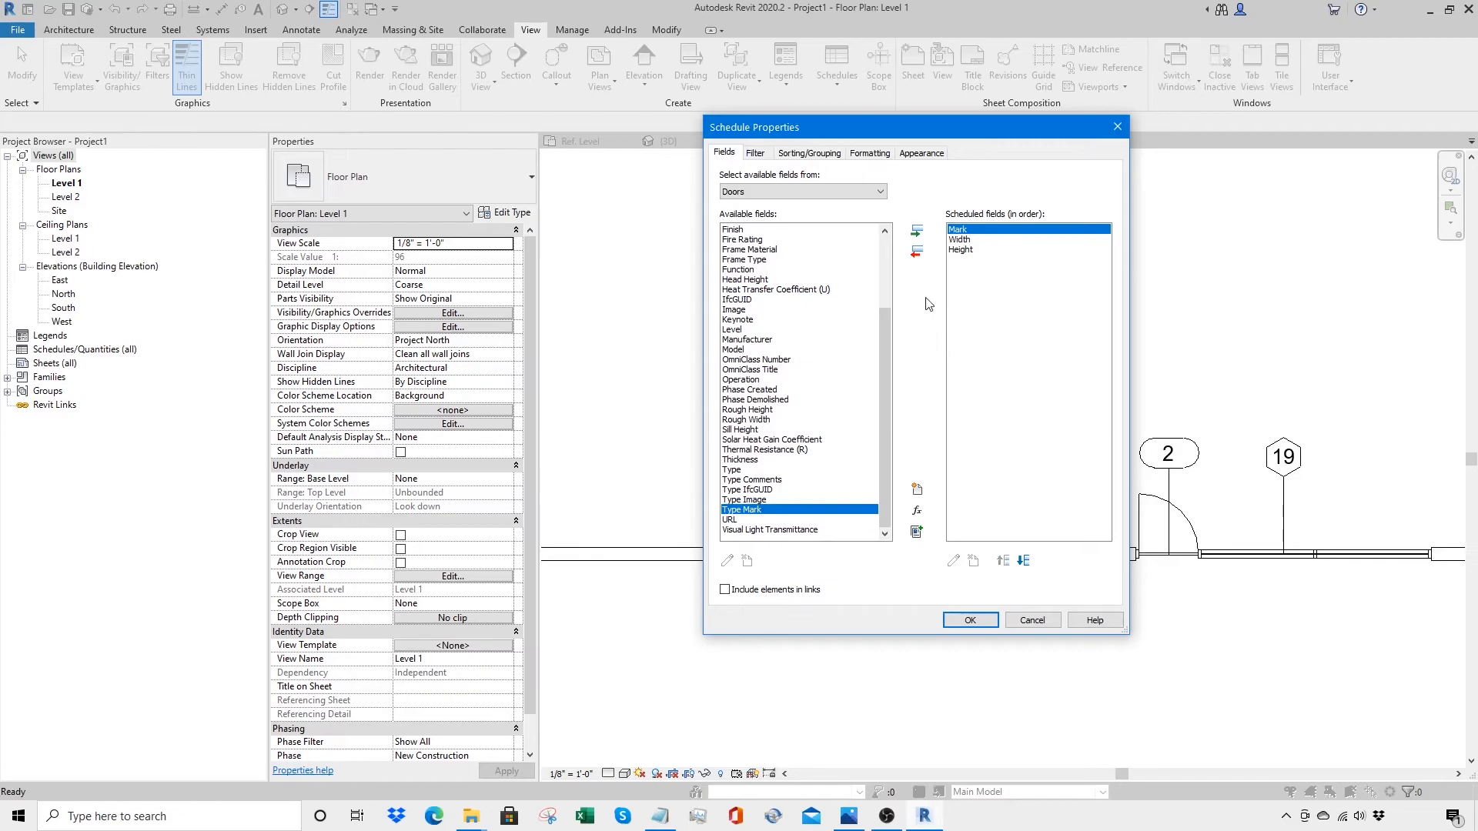
{"action": "left_click", "coordinate": [917, 231]}
{"action": "left_click", "coordinate": [970, 621]}
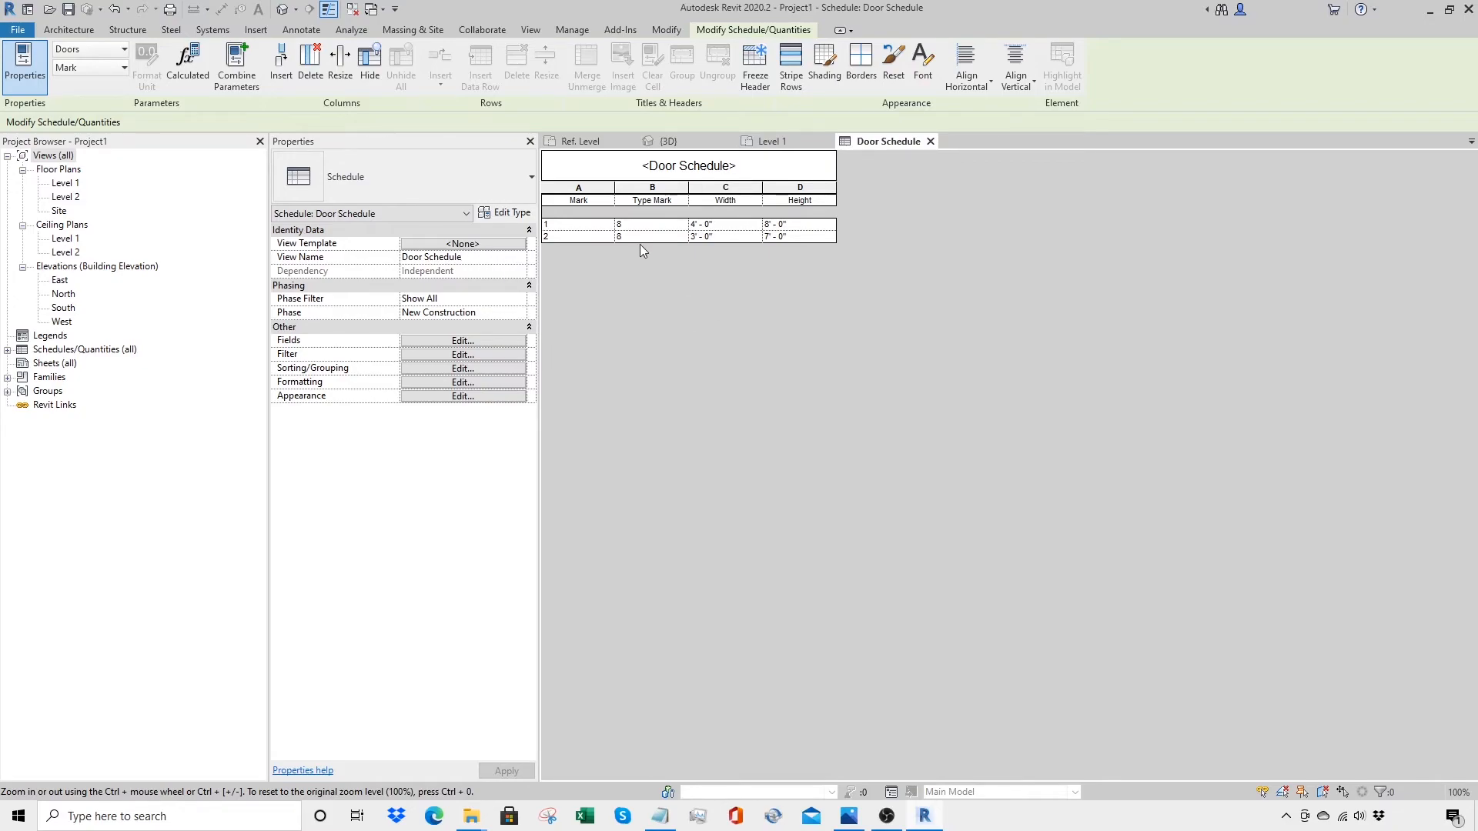
Step: Create a legend view named "window types" at 1/4" = 1'-0" scale
{"action": "left_click", "coordinate": [528, 30]}
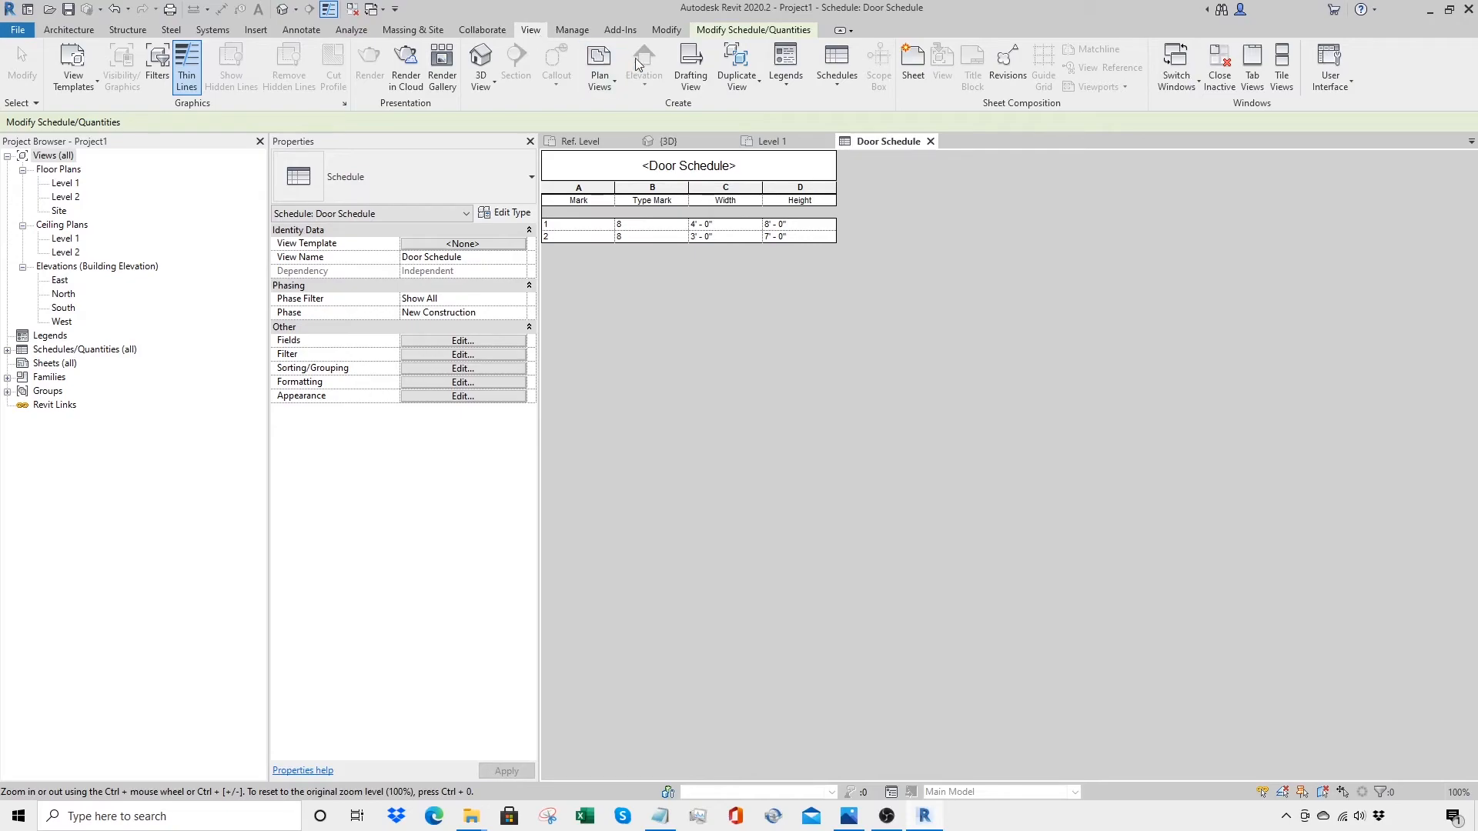
{"action": "left_click", "coordinate": [776, 86]}
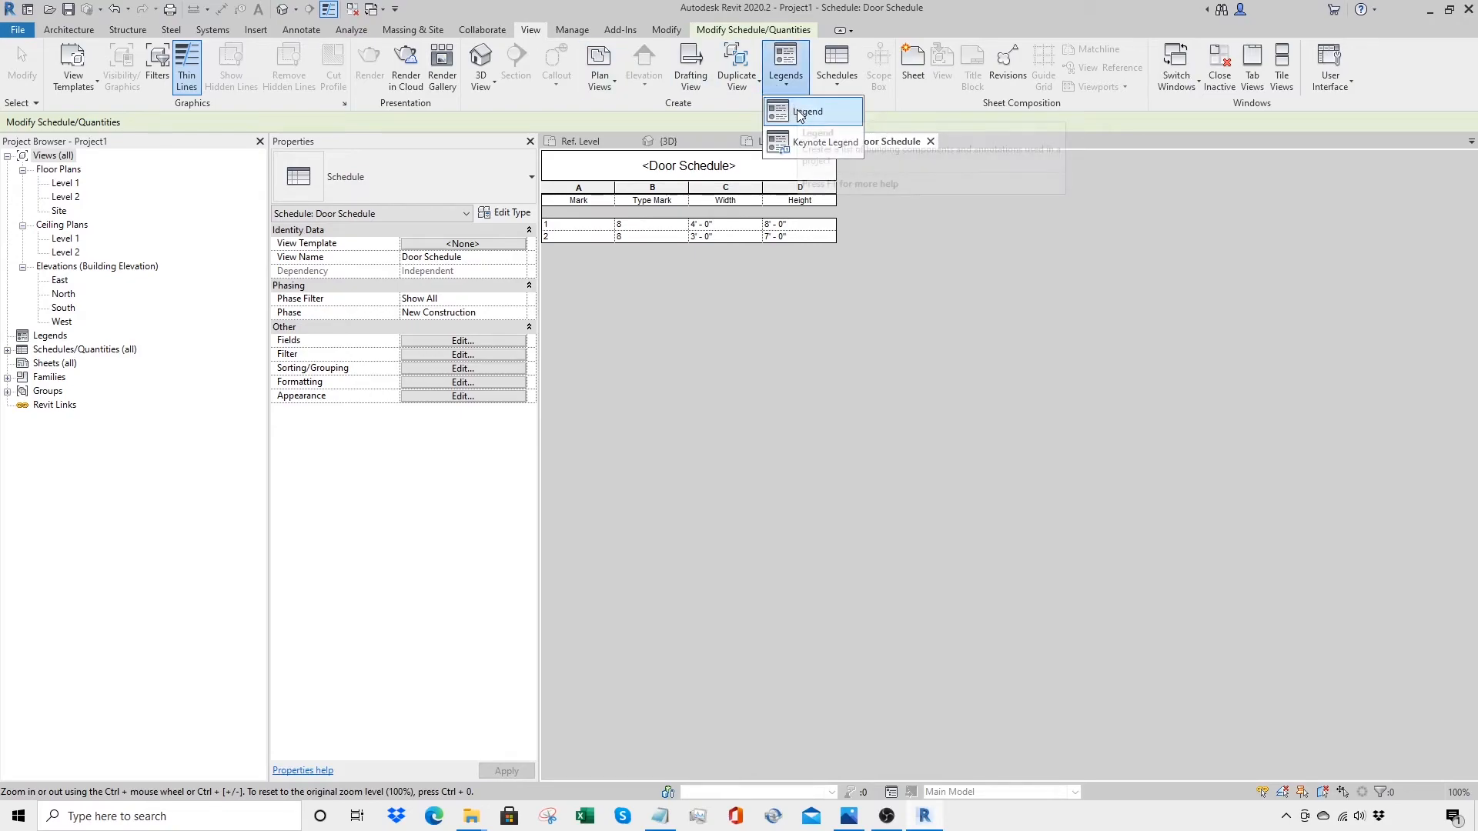
{"action": "left_click", "coordinate": [800, 112]}
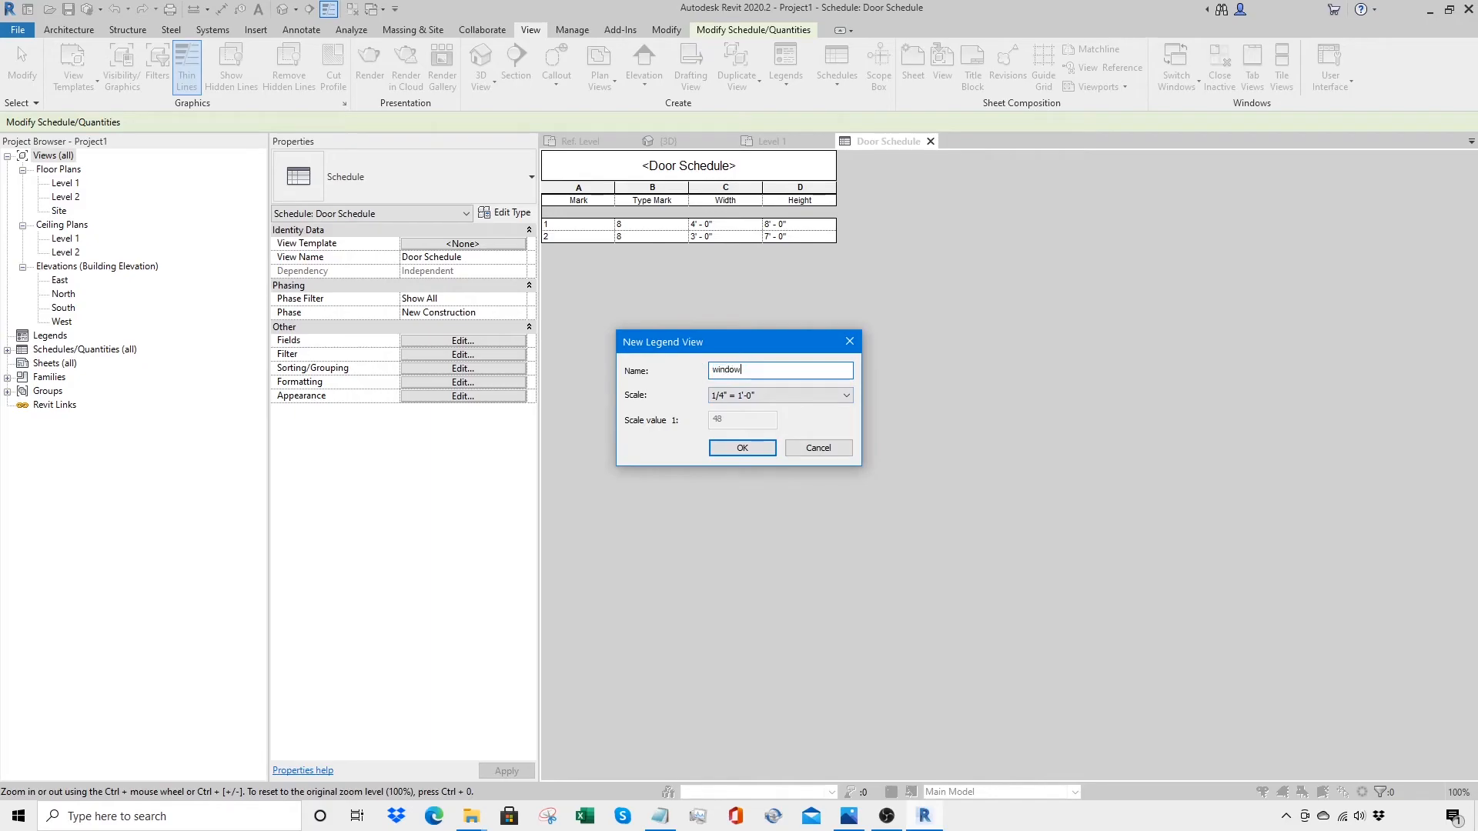
{"action": "left_click", "coordinate": [729, 453]}
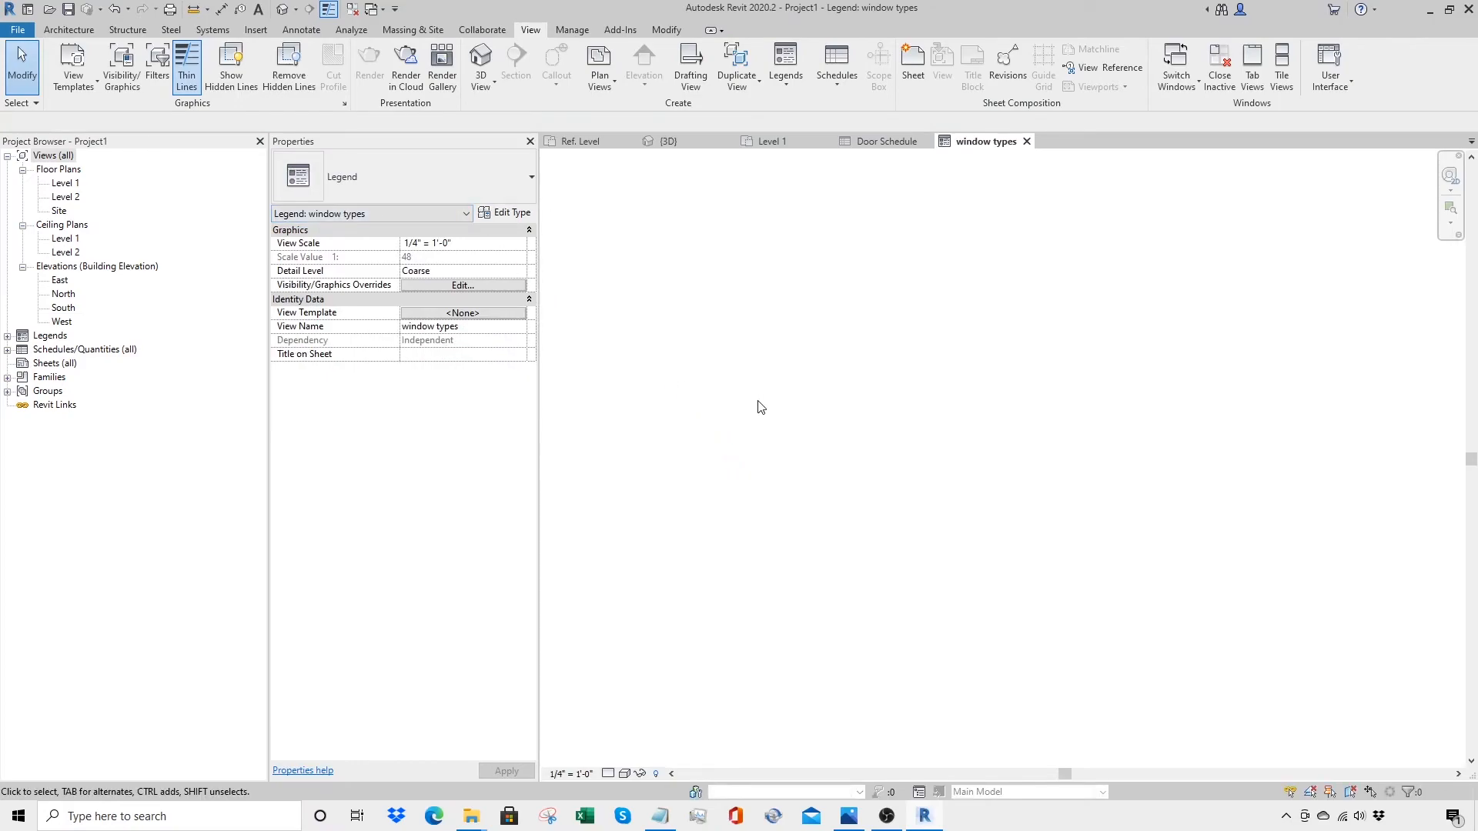
Step: Draw a horizontal thin detail line across the legend view as a ground line
{"action": "key", "text": "l"}
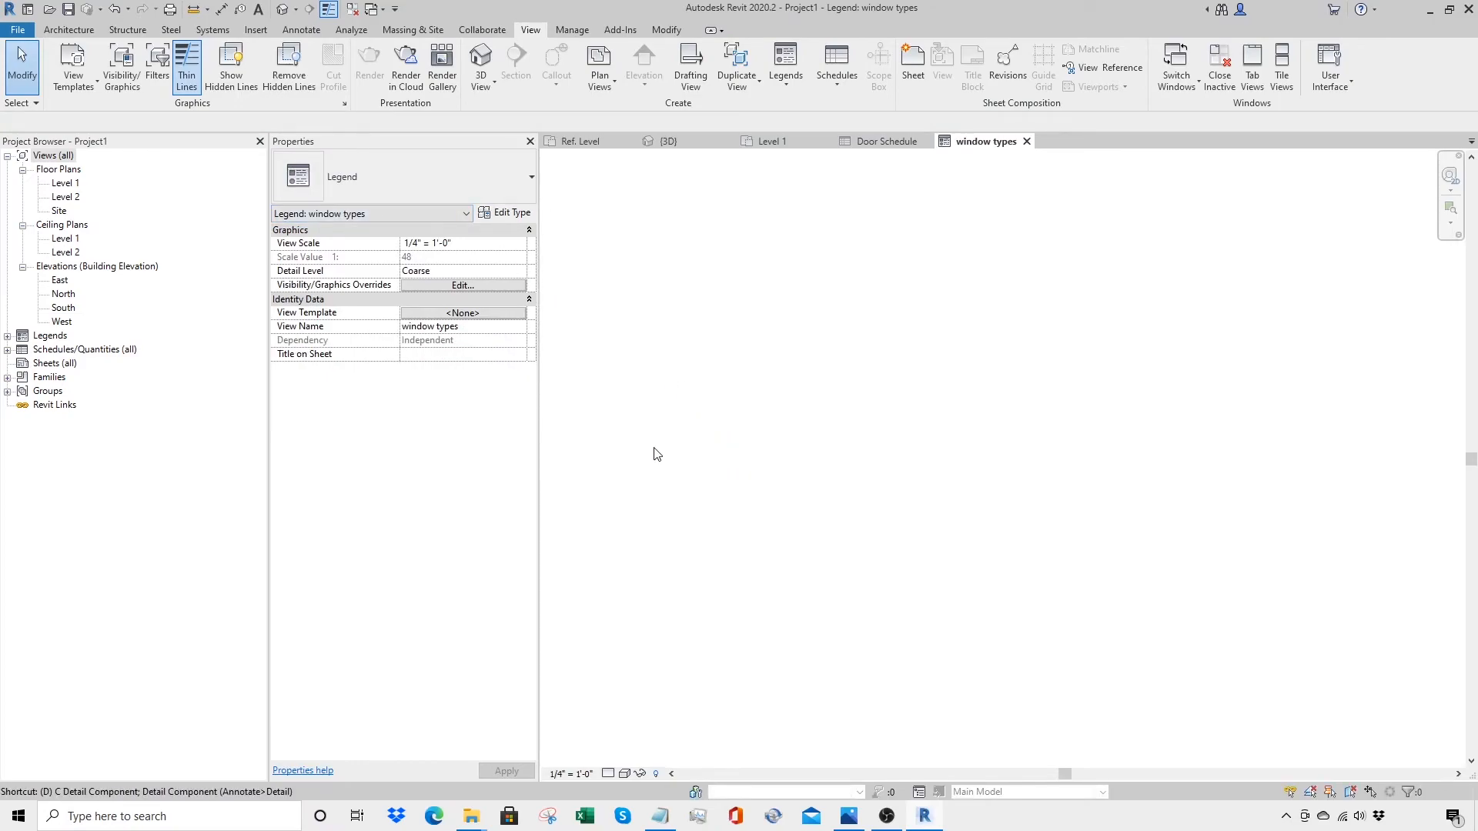
{"action": "key", "text": "i"}
{"action": "left_click", "coordinate": [626, 447]}
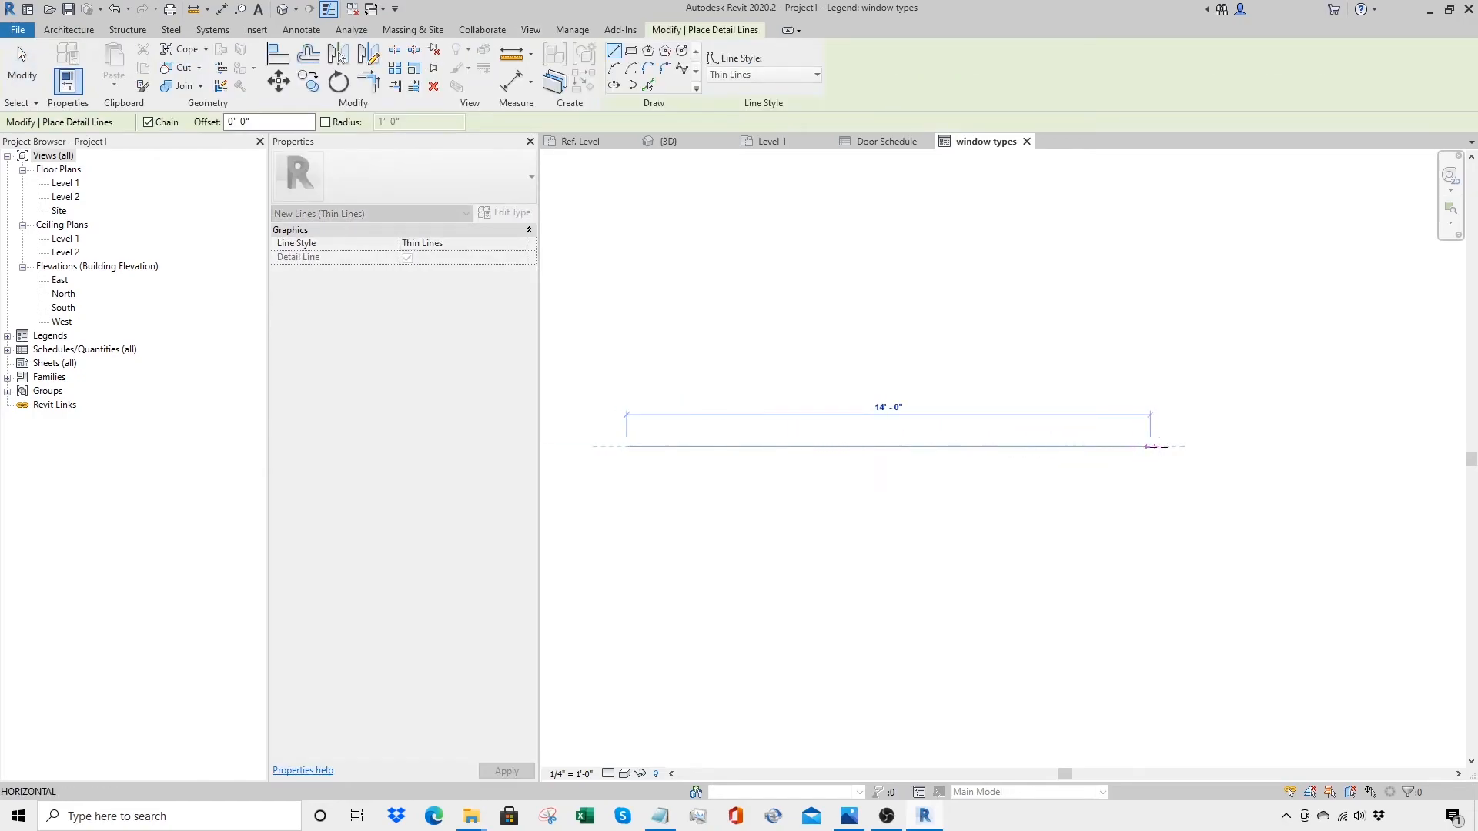
{"action": "left_click", "coordinate": [1400, 447]}
{"action": "key", "text": "Escape"}
{"action": "key", "text": "Escape"}
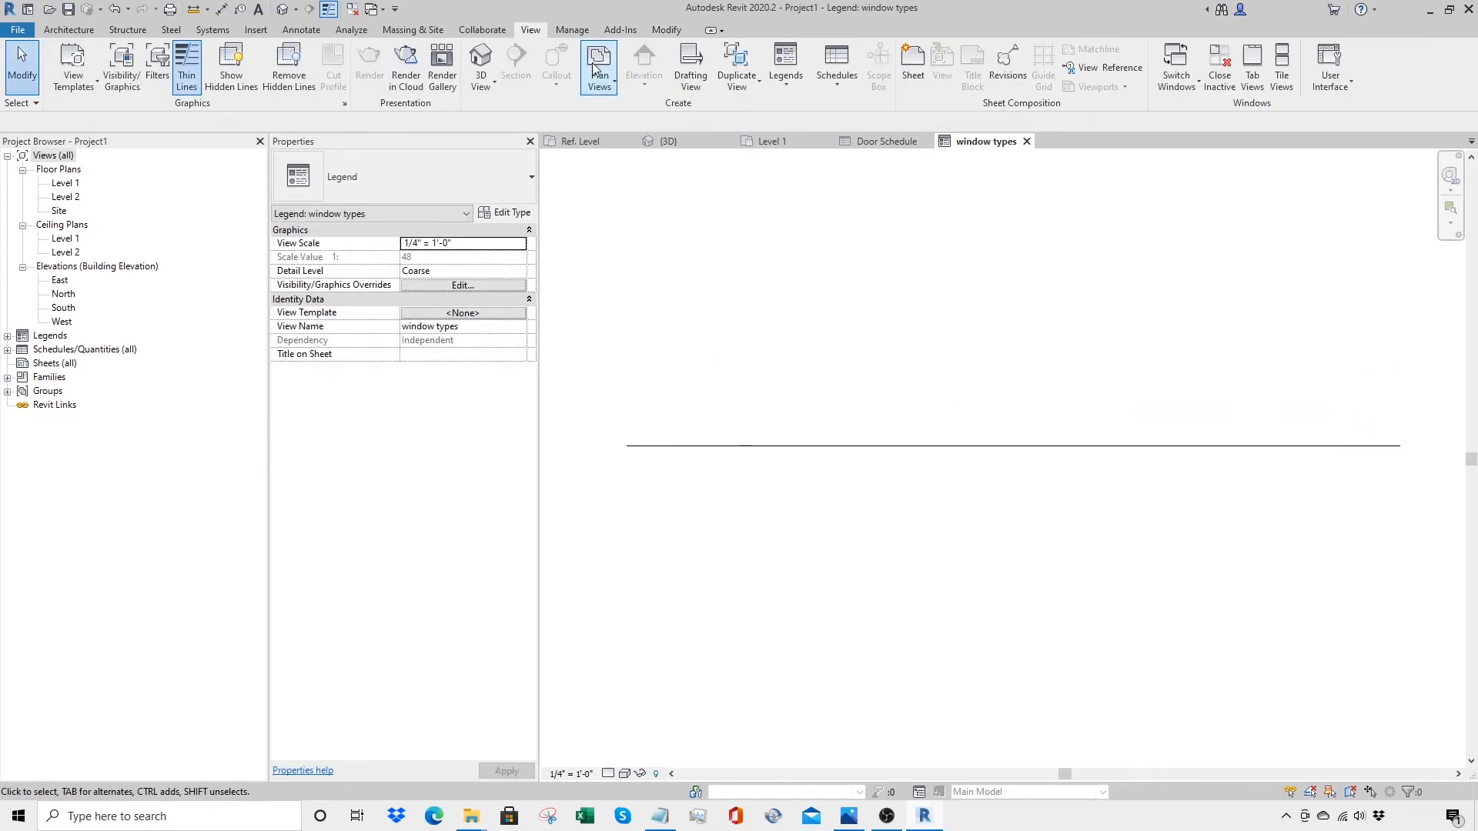
Step: Place a legend component of Storefront Type 1a : 15'-0" x 10'-0" in back elevation just above the ground line
{"action": "left_click", "coordinate": [301, 30]}
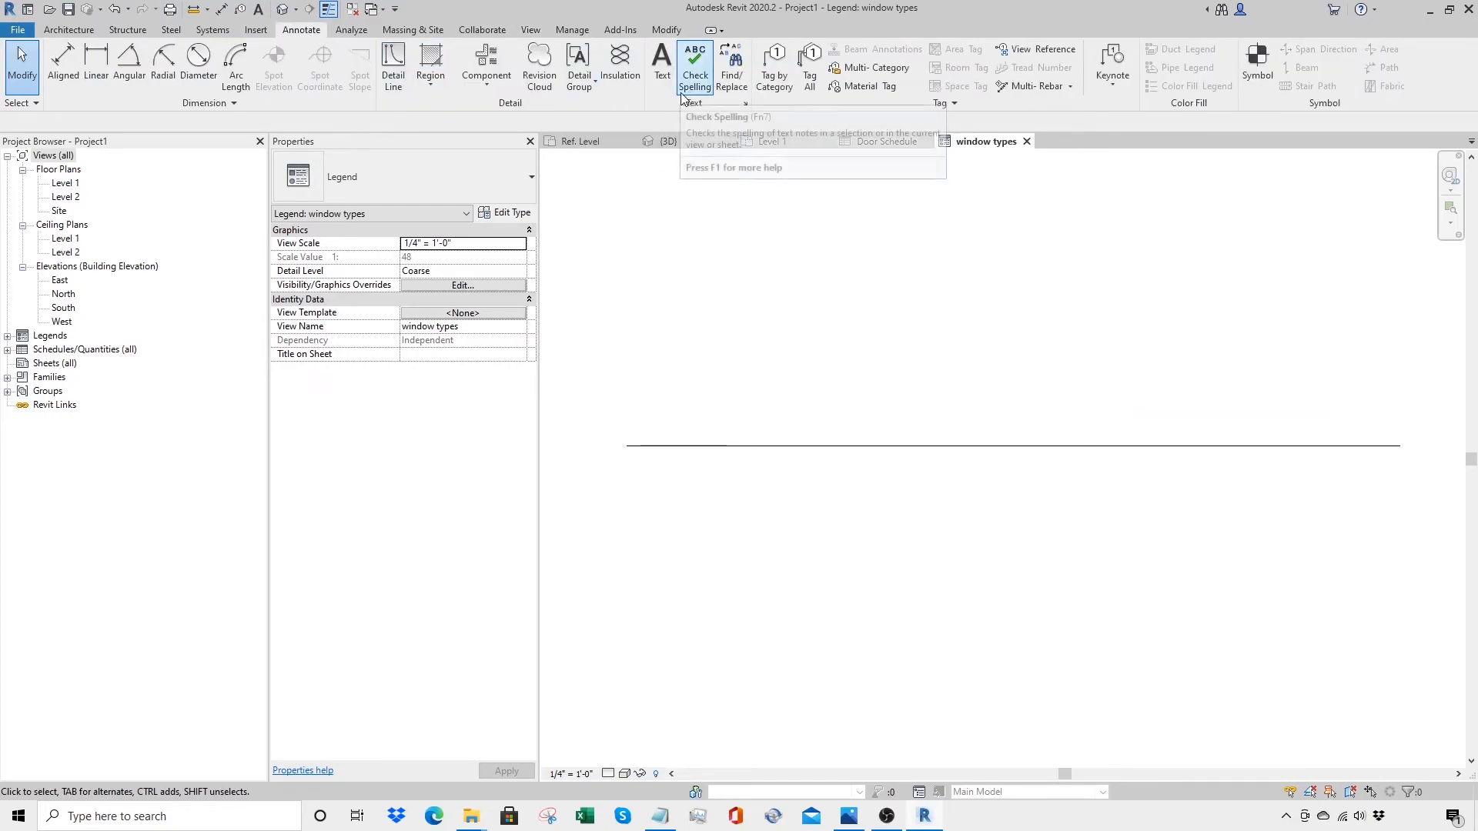
{"action": "left_click", "coordinate": [487, 80]}
{"action": "left_click", "coordinate": [505, 177]}
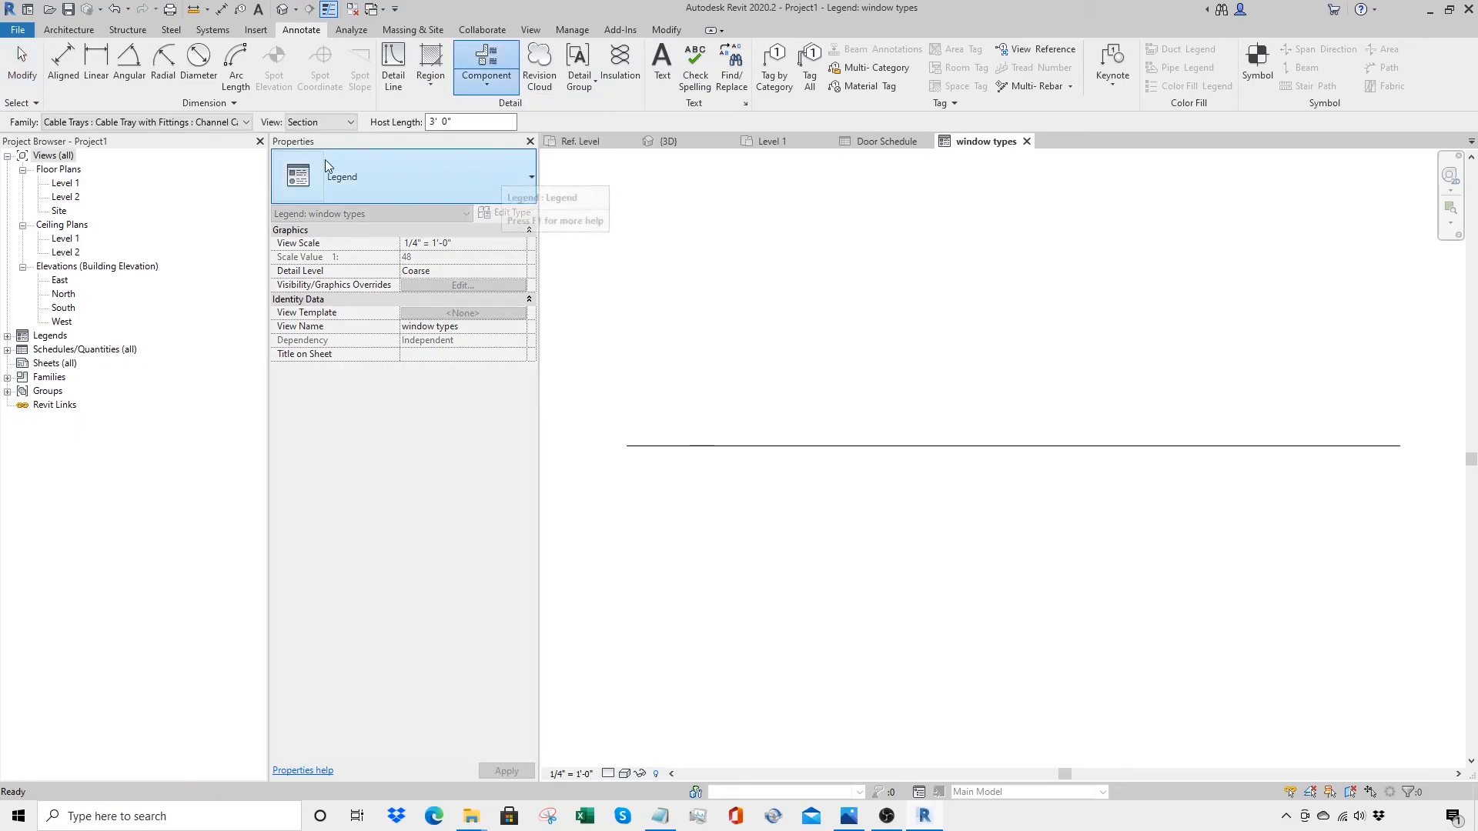
{"action": "left_click", "coordinate": [247, 124]}
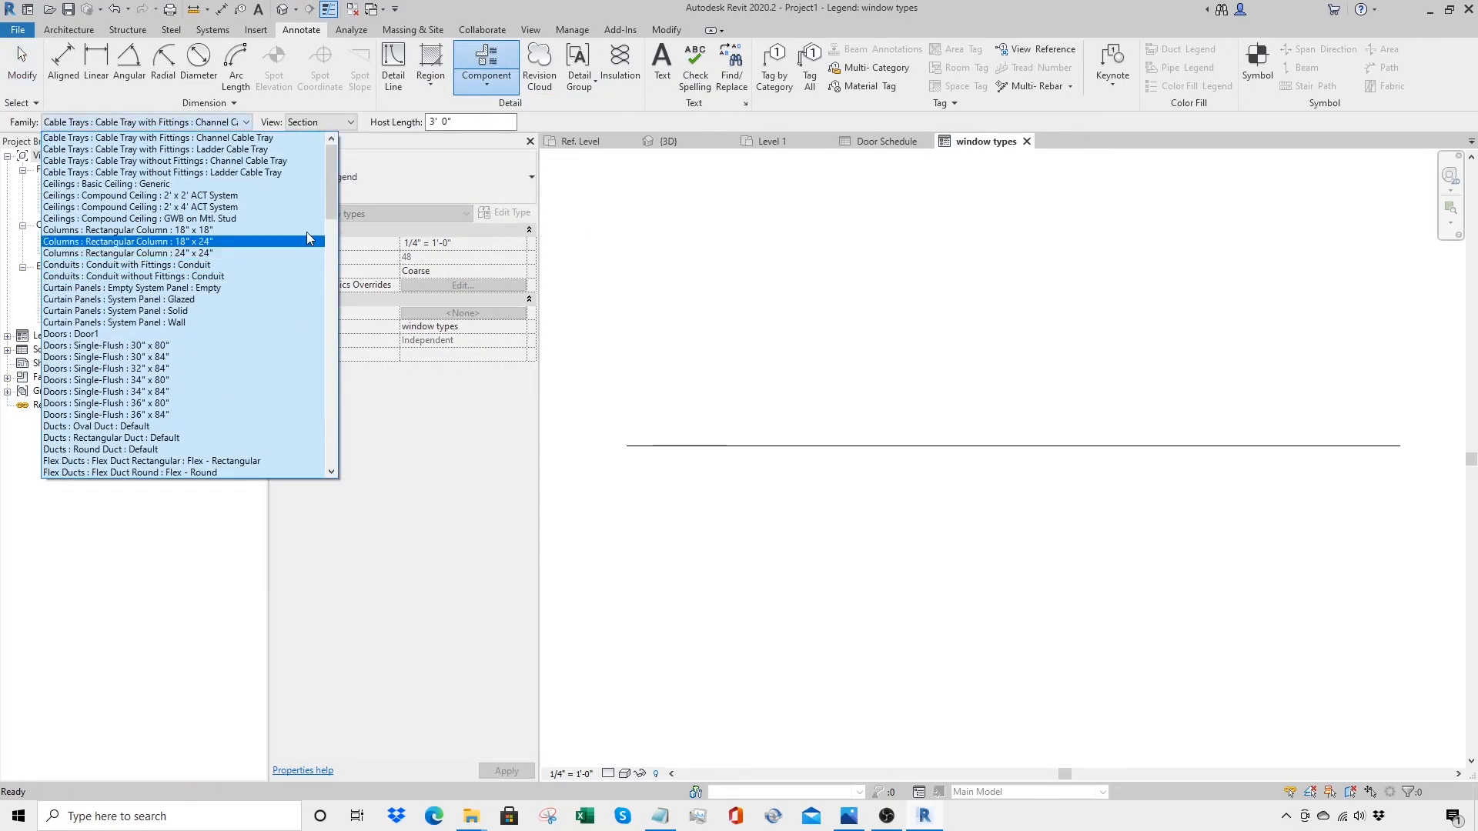
{"action": "left_click_drag", "start_coordinate": [334, 198], "coordinate": [329, 454]}
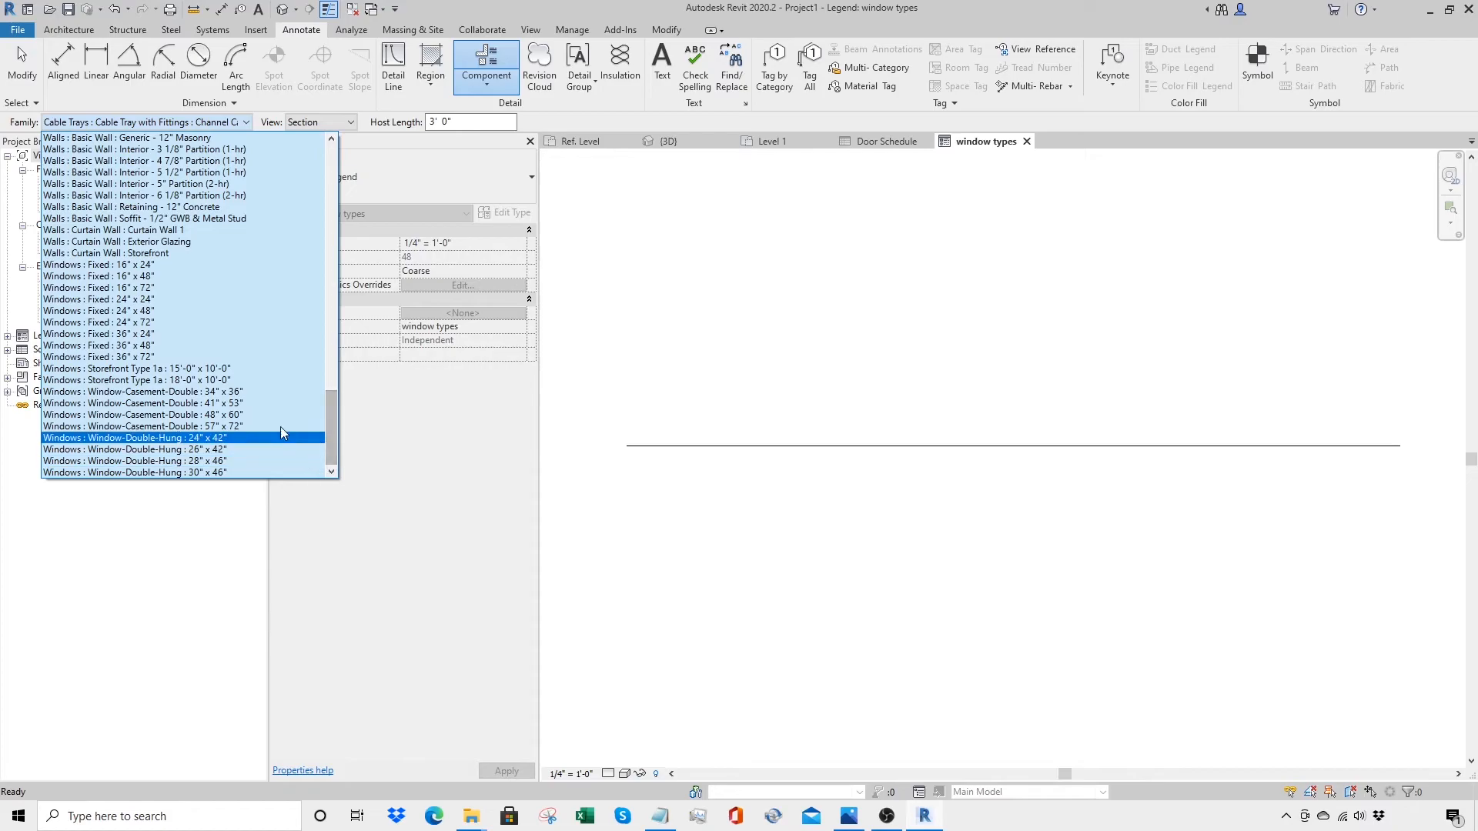
{"action": "left_click", "coordinate": [213, 373]}
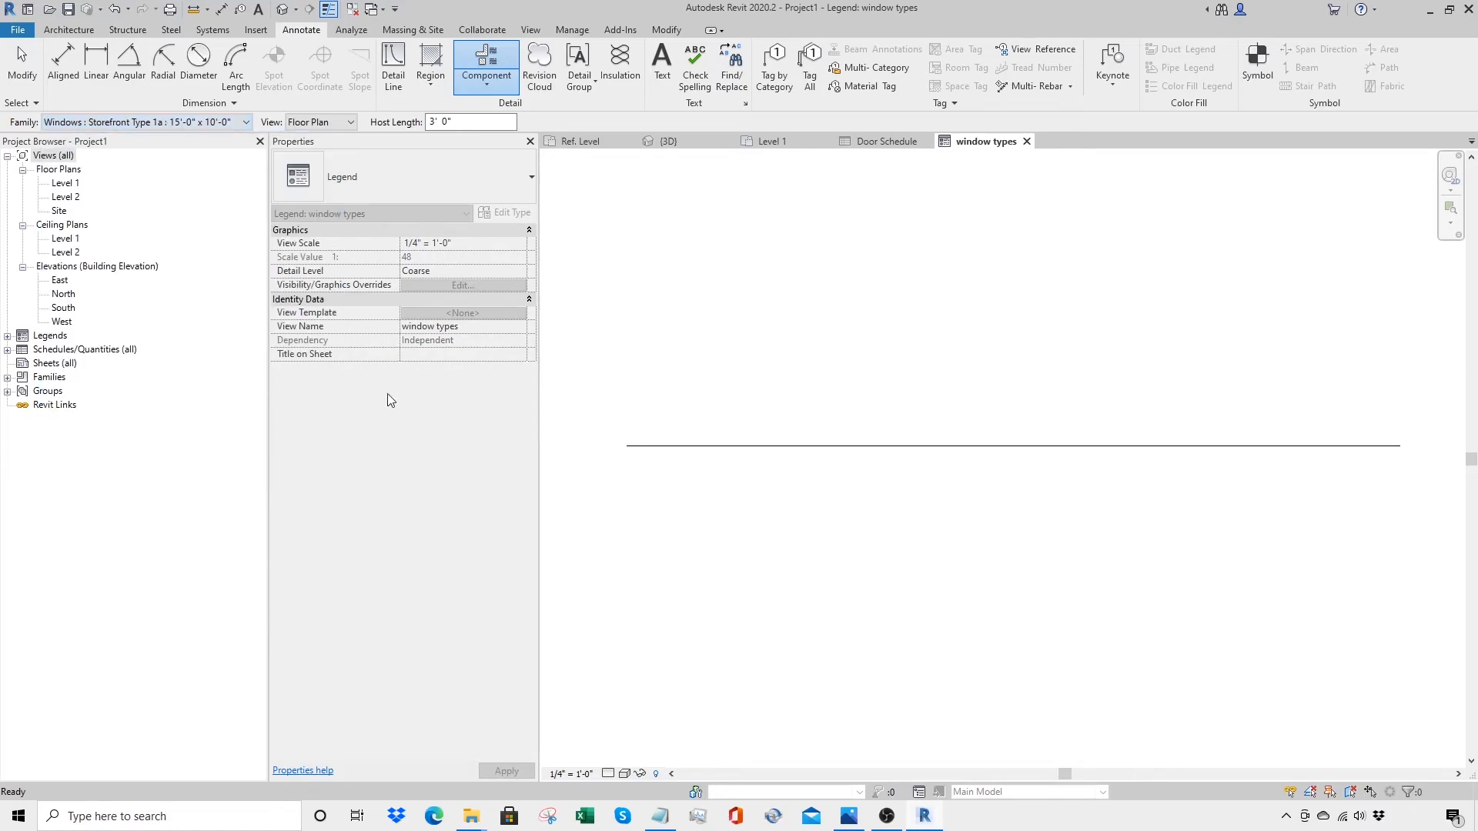
{"action": "left_click", "coordinate": [351, 122]}
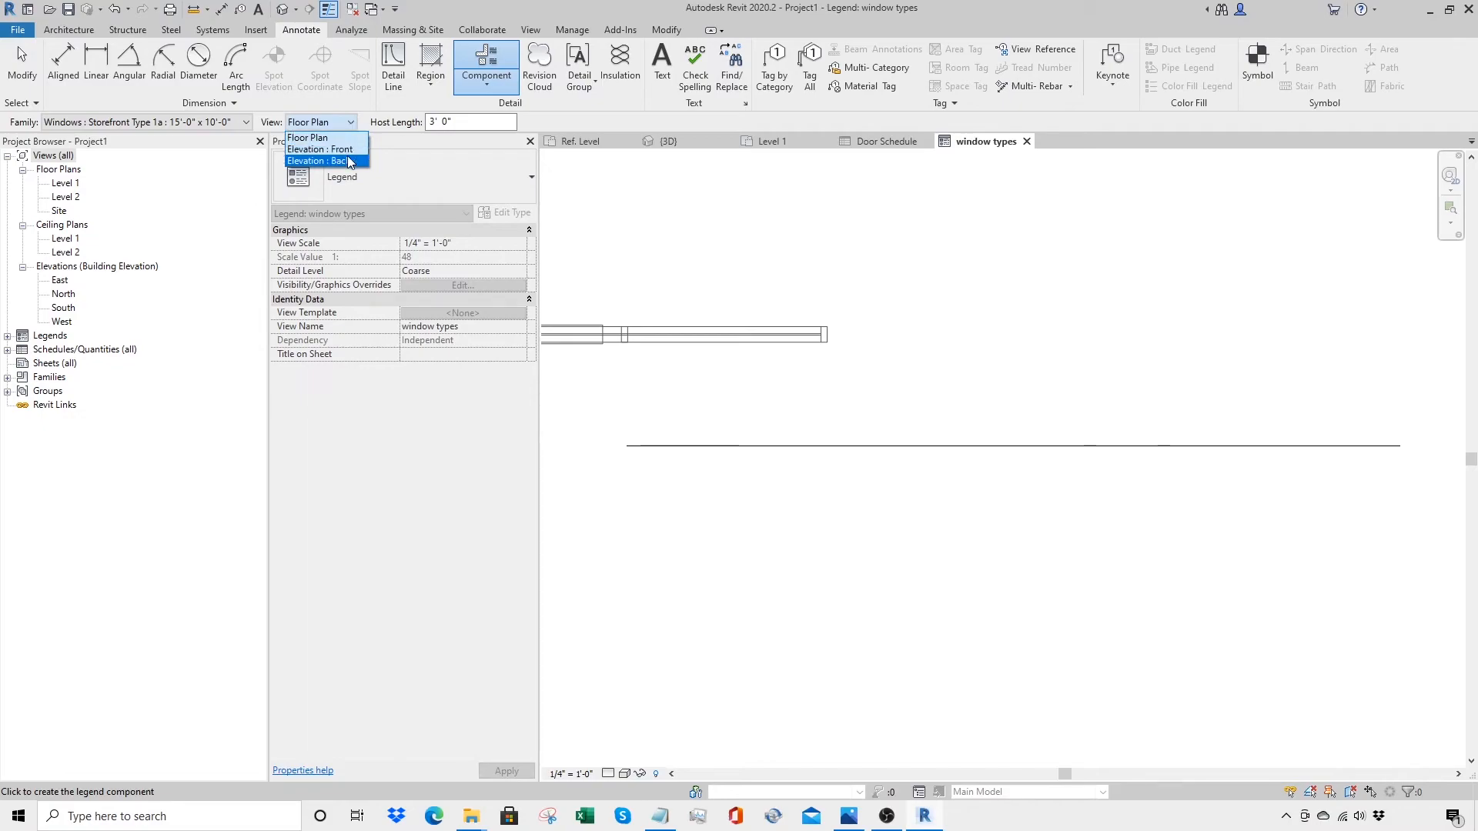
{"action": "left_click", "coordinate": [348, 159]}
{"action": "scroll", "coordinate": [859, 273], "scroll_direction": "down", "scroll_amount": 3}
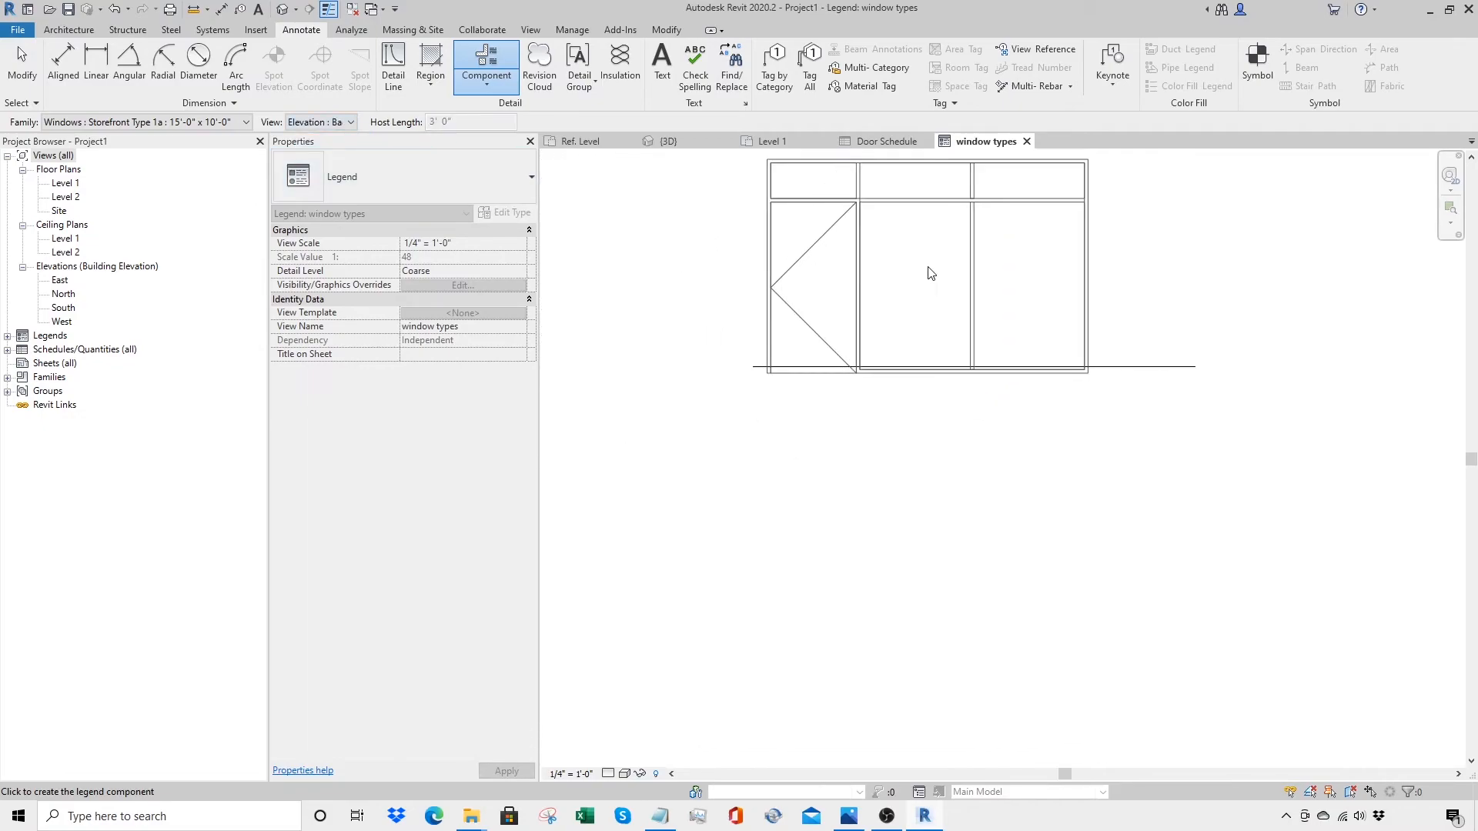
{"action": "left_click", "coordinate": [865, 324]}
{"action": "key", "text": "Escape"}
{"action": "key", "text": "Escape"}
Step: Extend both ends of the ground line well beyond the storefront elevation, leaving room for a second window on the right
{"action": "left_click", "coordinate": [983, 447]}
{"action": "scroll", "coordinate": [984, 450], "scroll_direction": "down", "scroll_amount": 2}
{"action": "left_click_drag", "start_coordinate": [1055, 445], "coordinate": [1341, 445]}
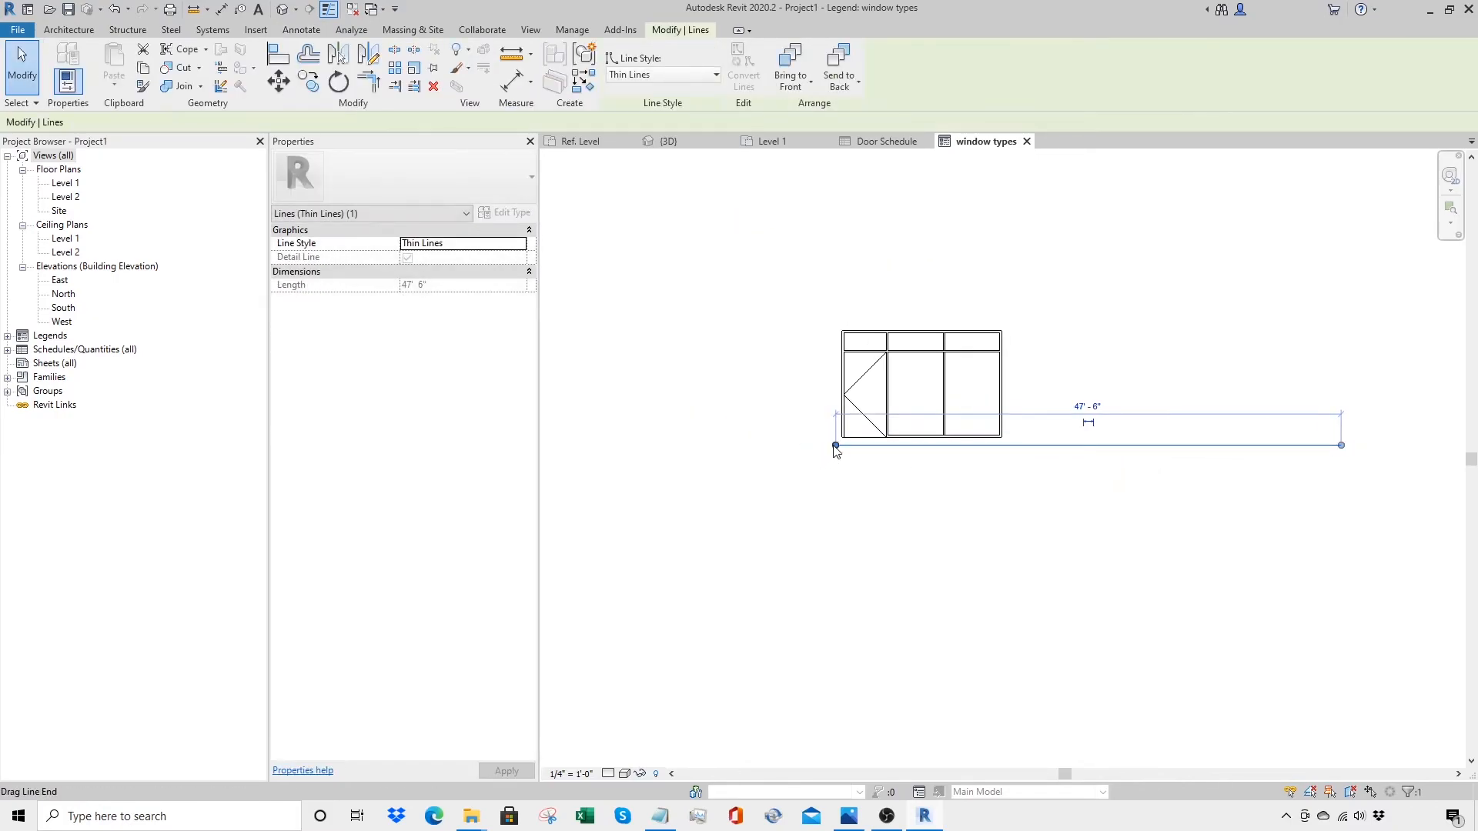
{"action": "left_click_drag", "start_coordinate": [835, 445], "coordinate": [724, 444]}
{"action": "left_click", "coordinate": [631, 324]}
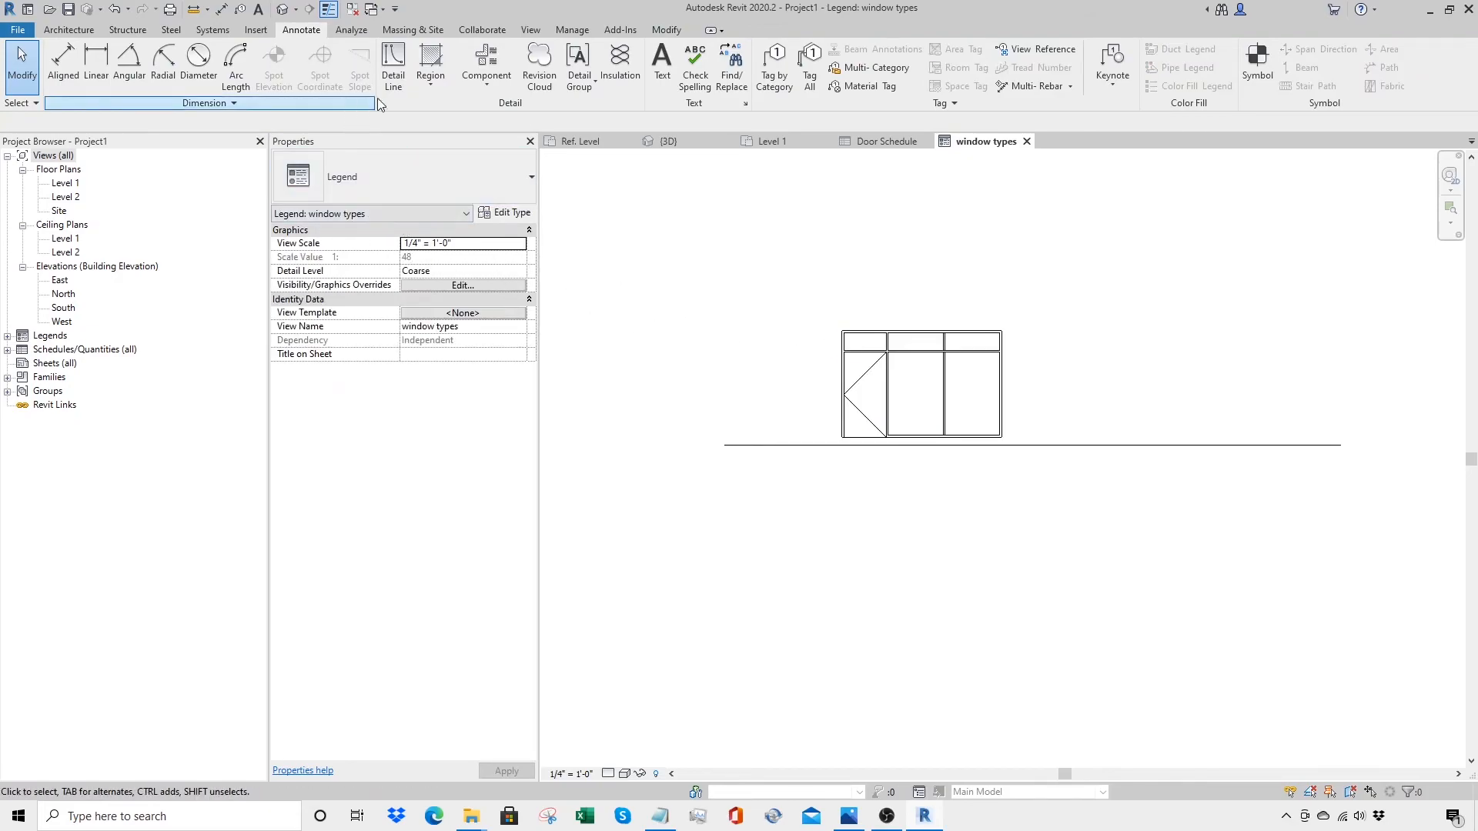
Step: Place a legend component of Storefront Type 1a : 18'-0" x 10'-0" in back elevation to the right of the first storefront
{"action": "left_click", "coordinate": [480, 86]}
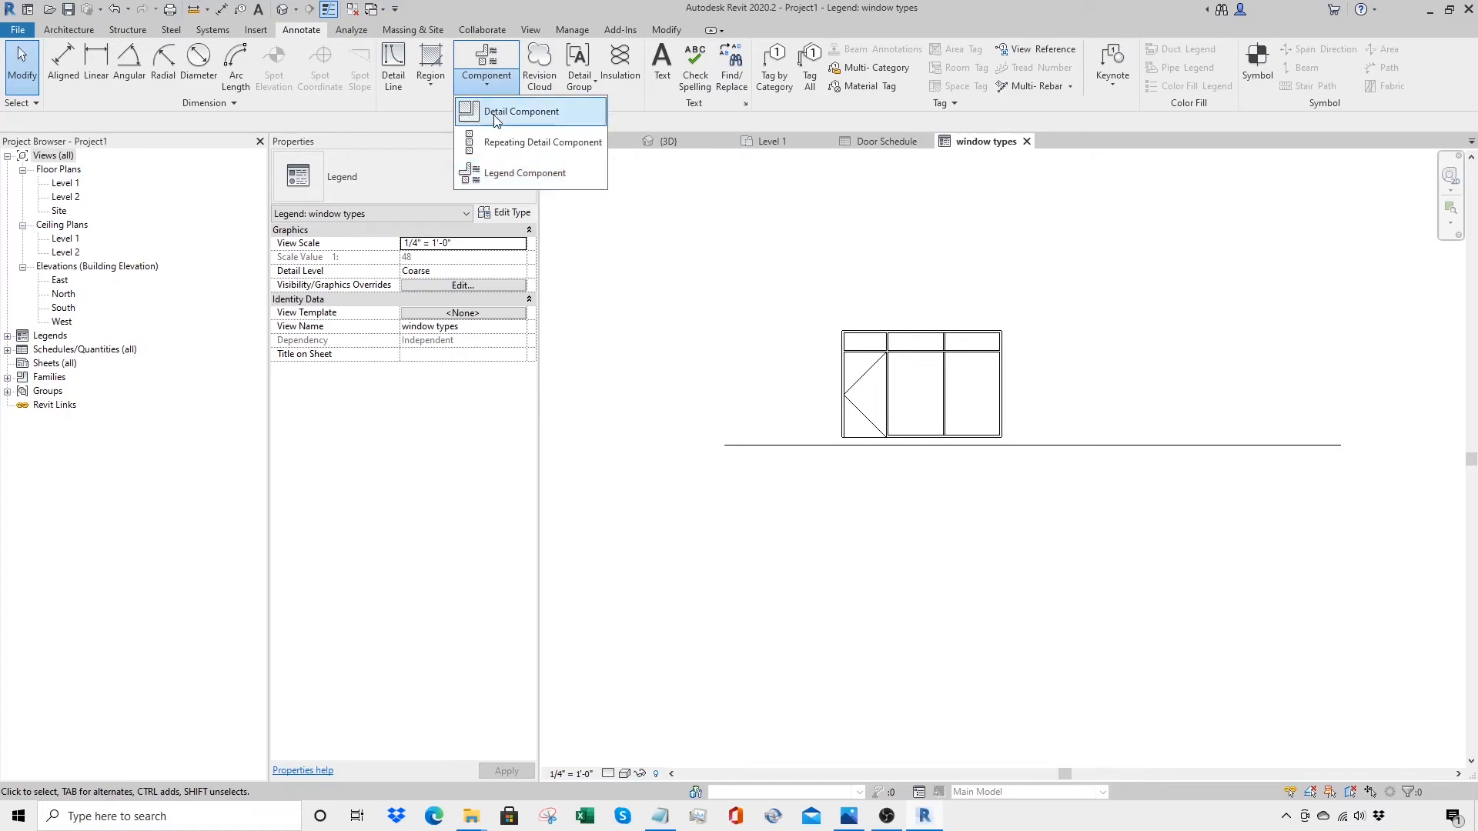
{"action": "left_click", "coordinate": [511, 174]}
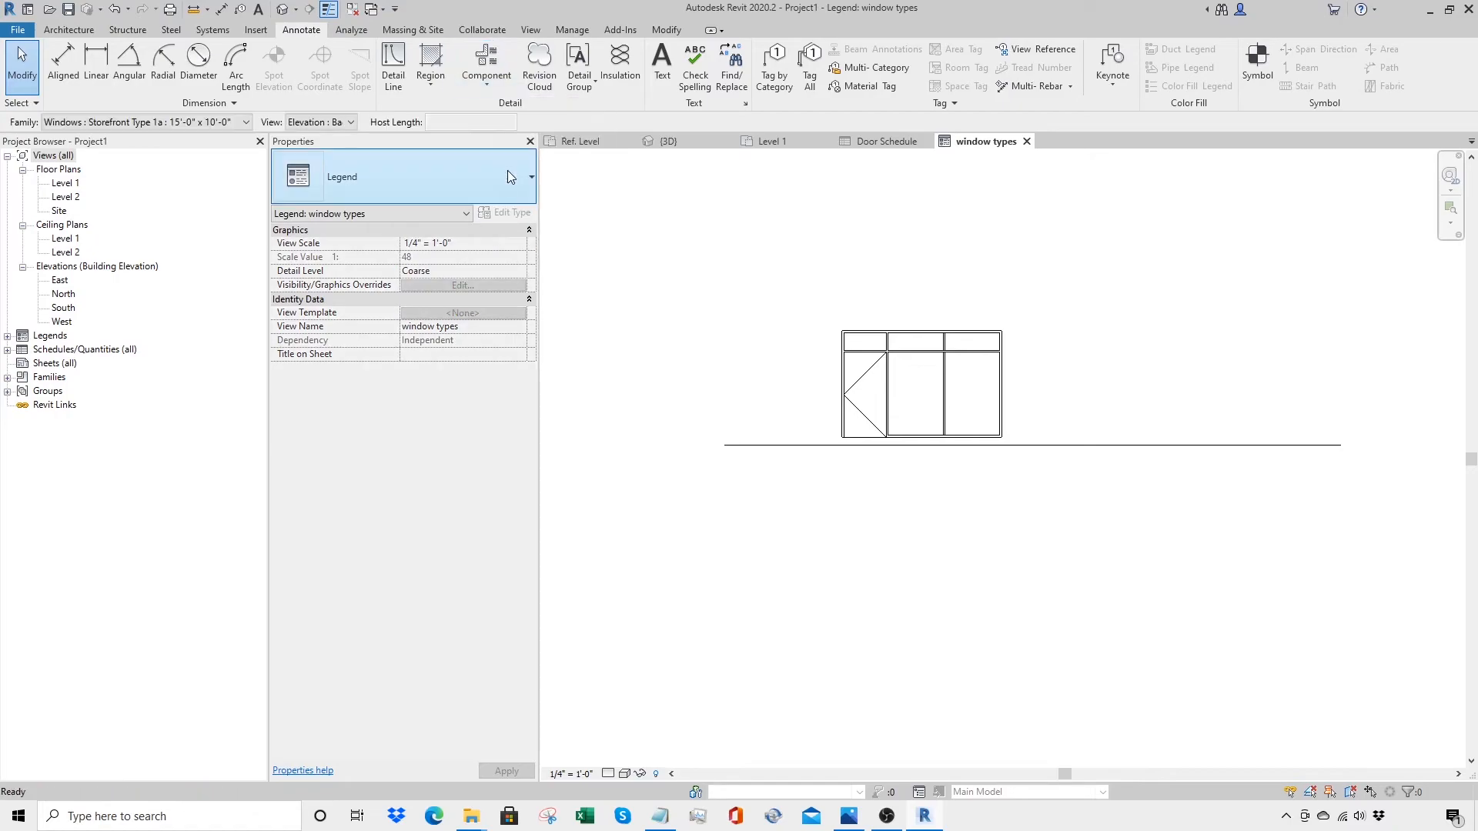
{"action": "left_click", "coordinate": [246, 122]}
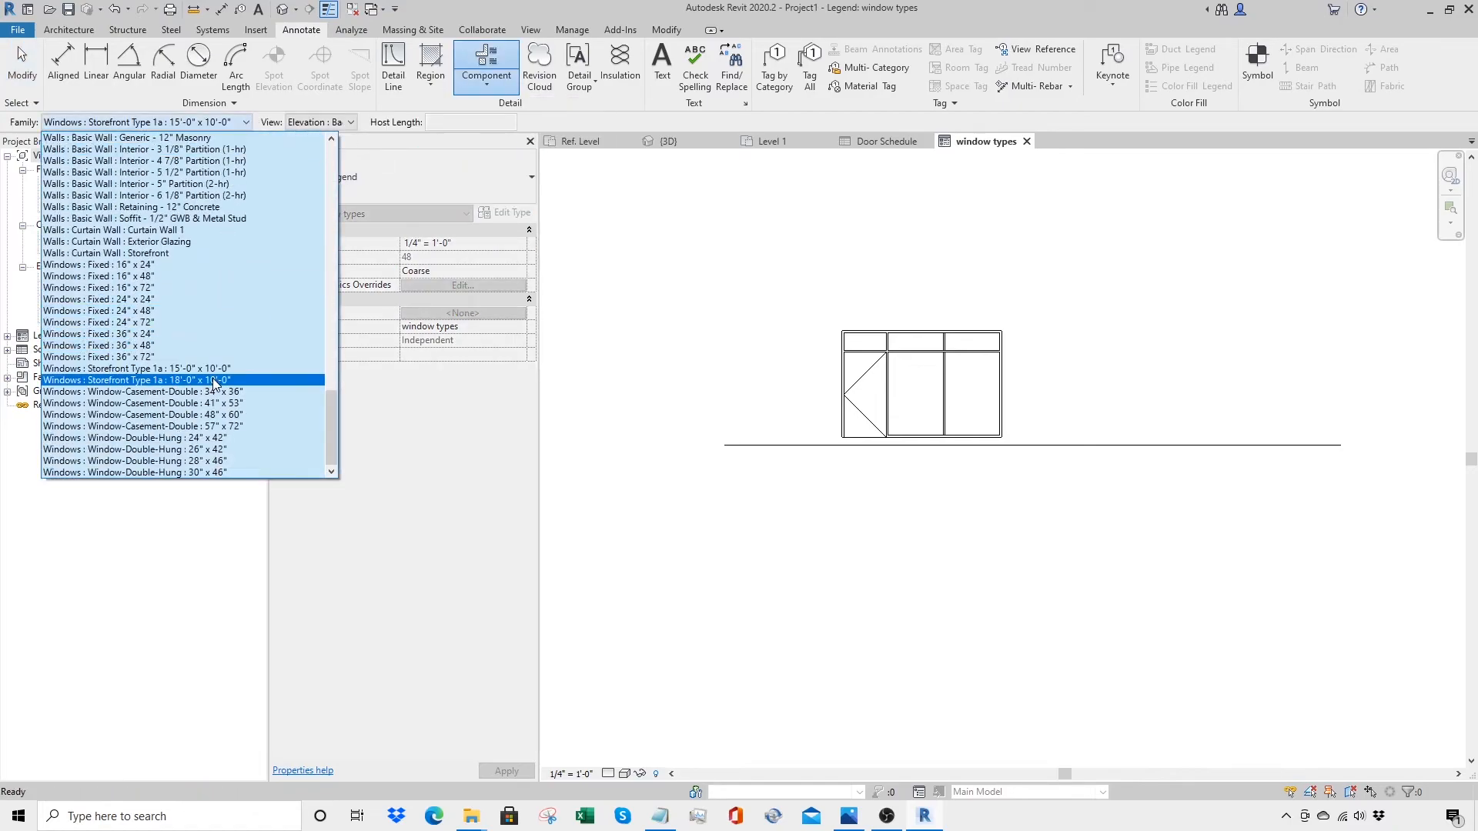
{"action": "left_click", "coordinate": [214, 380]}
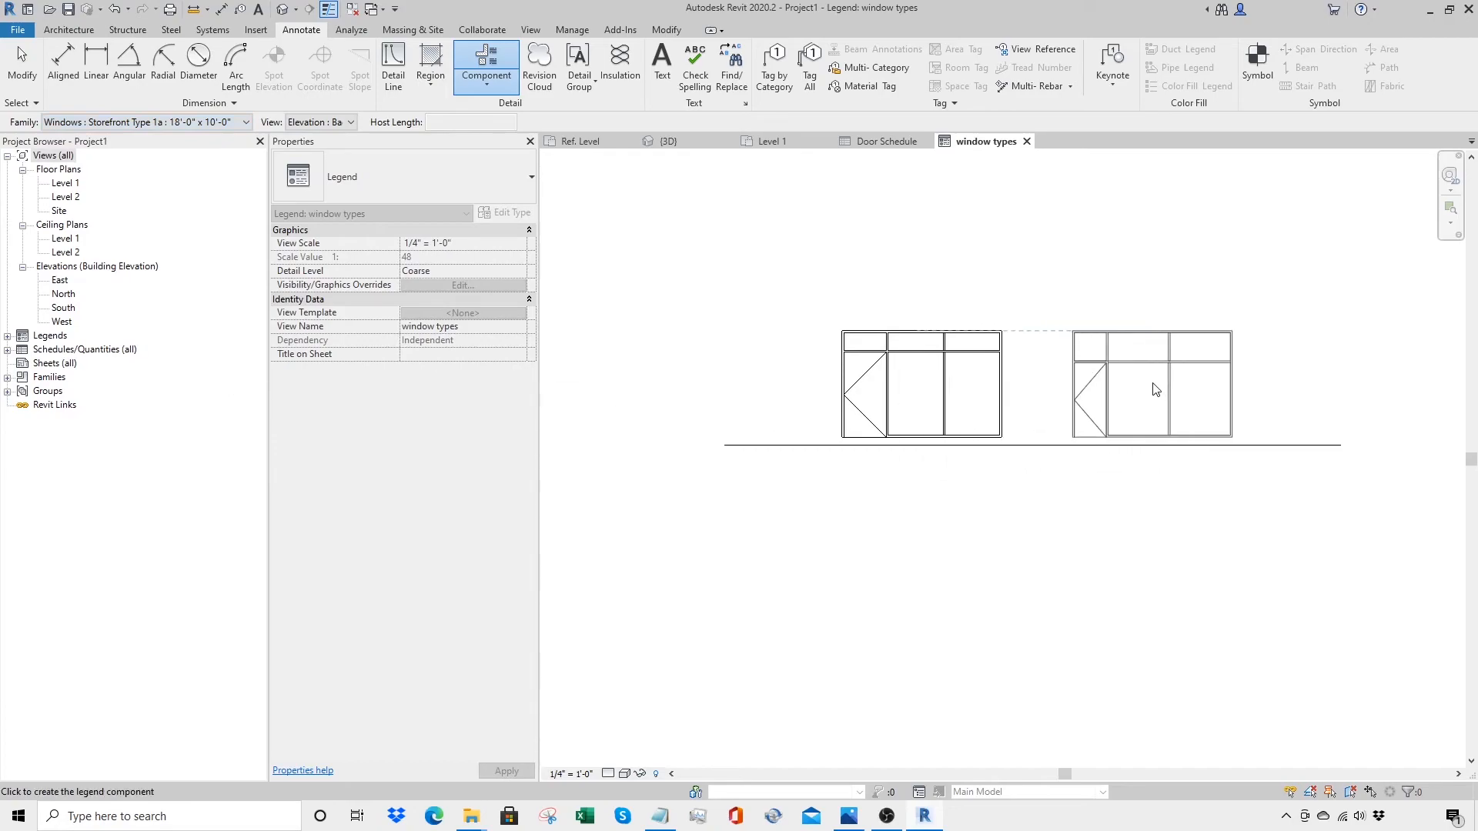
{"action": "left_click", "coordinate": [1153, 394]}
{"action": "key", "text": "Escape"}
{"action": "key", "text": "Escape"}
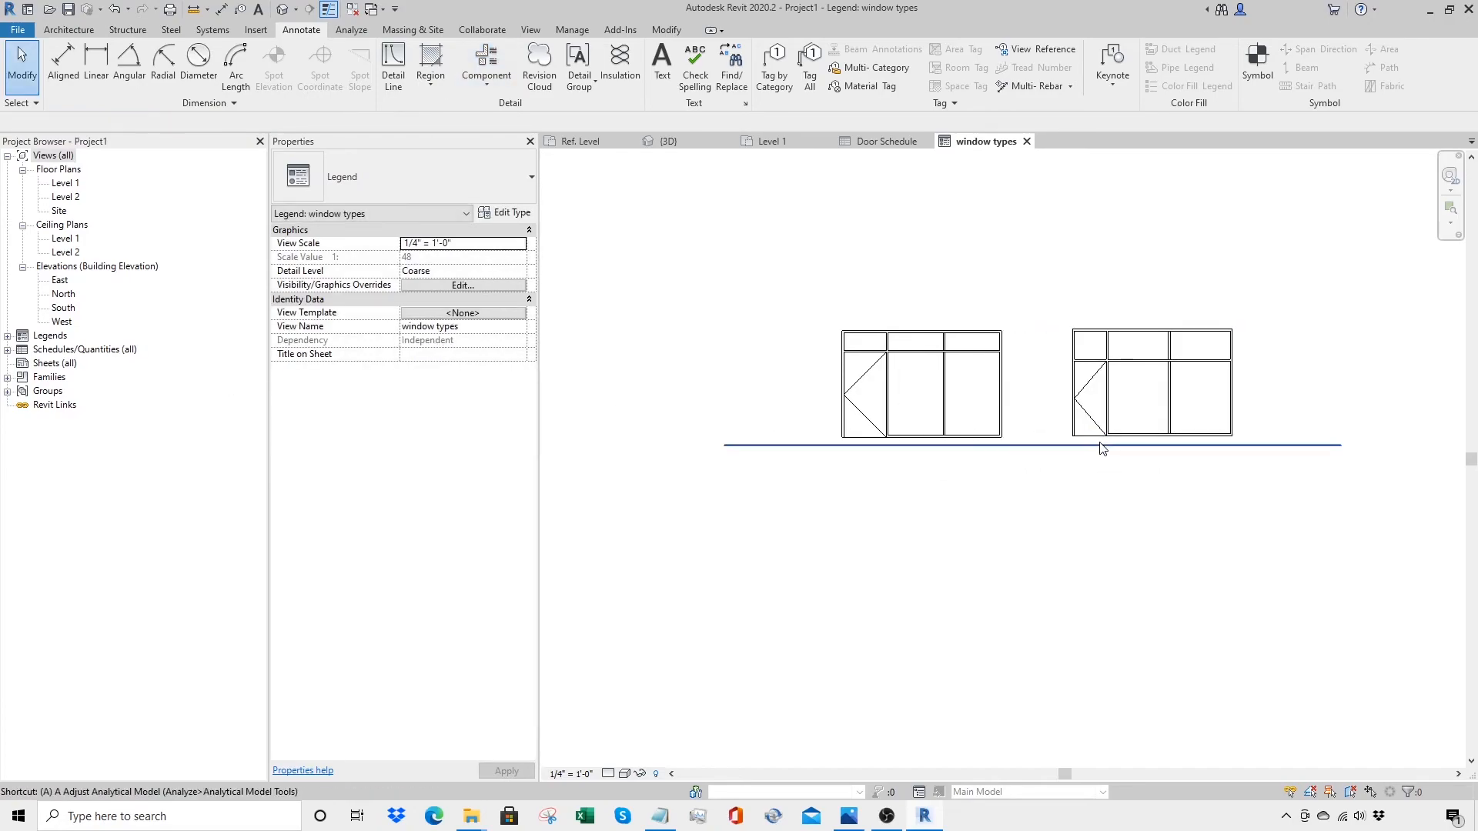
Step: Align the bottom edges of both storefront legend components to the ground line
{"action": "key", "text": "a"}
{"action": "key", "text": "l"}
{"action": "left_click", "coordinate": [1051, 446]}
{"action": "left_click", "coordinate": [993, 437]}
{"action": "left_click", "coordinate": [1121, 438]}
{"action": "key", "text": "Escape"}
{"action": "key", "text": "Escape"}
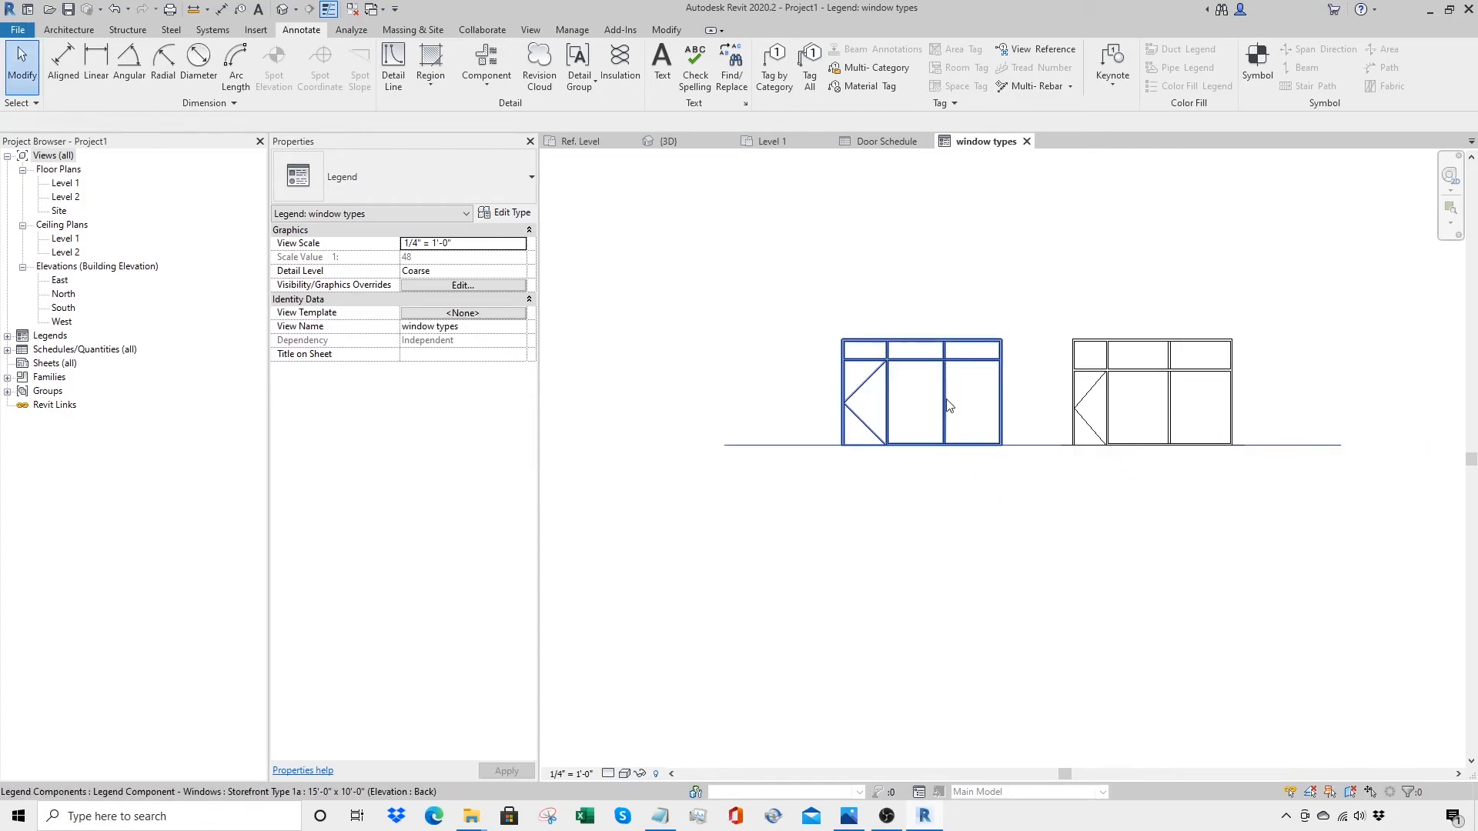
Step: Place a three-line text note reading "SEE DOOR SCH" on the first storefront's door and copy it onto the second storefront's door
{"action": "scroll", "coordinate": [841, 394], "scroll_direction": "up", "scroll_amount": 2}
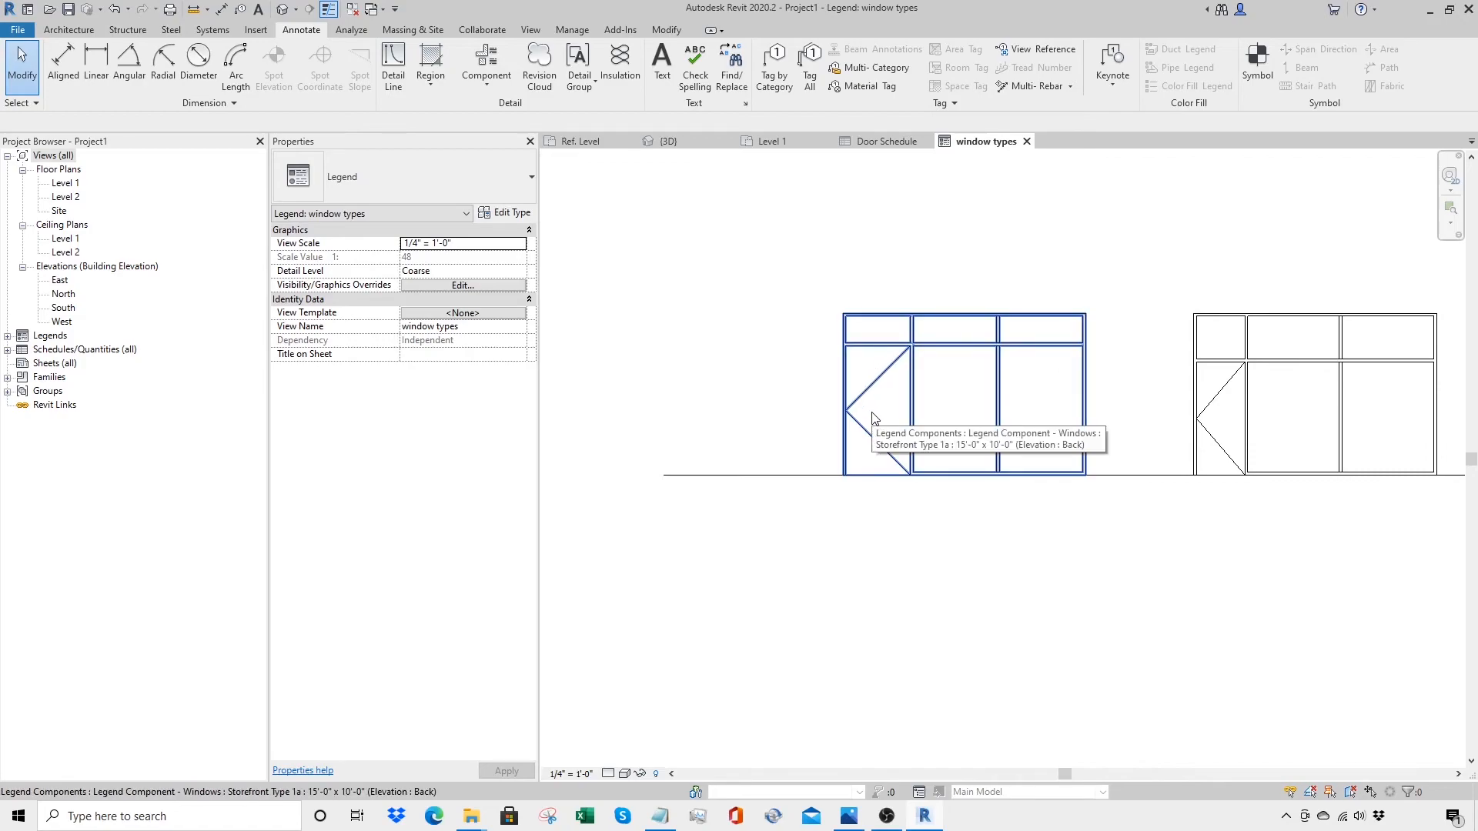
{"action": "key", "text": "t"}
{"action": "key", "text": "x"}
{"action": "left_click", "coordinate": [861, 405]}
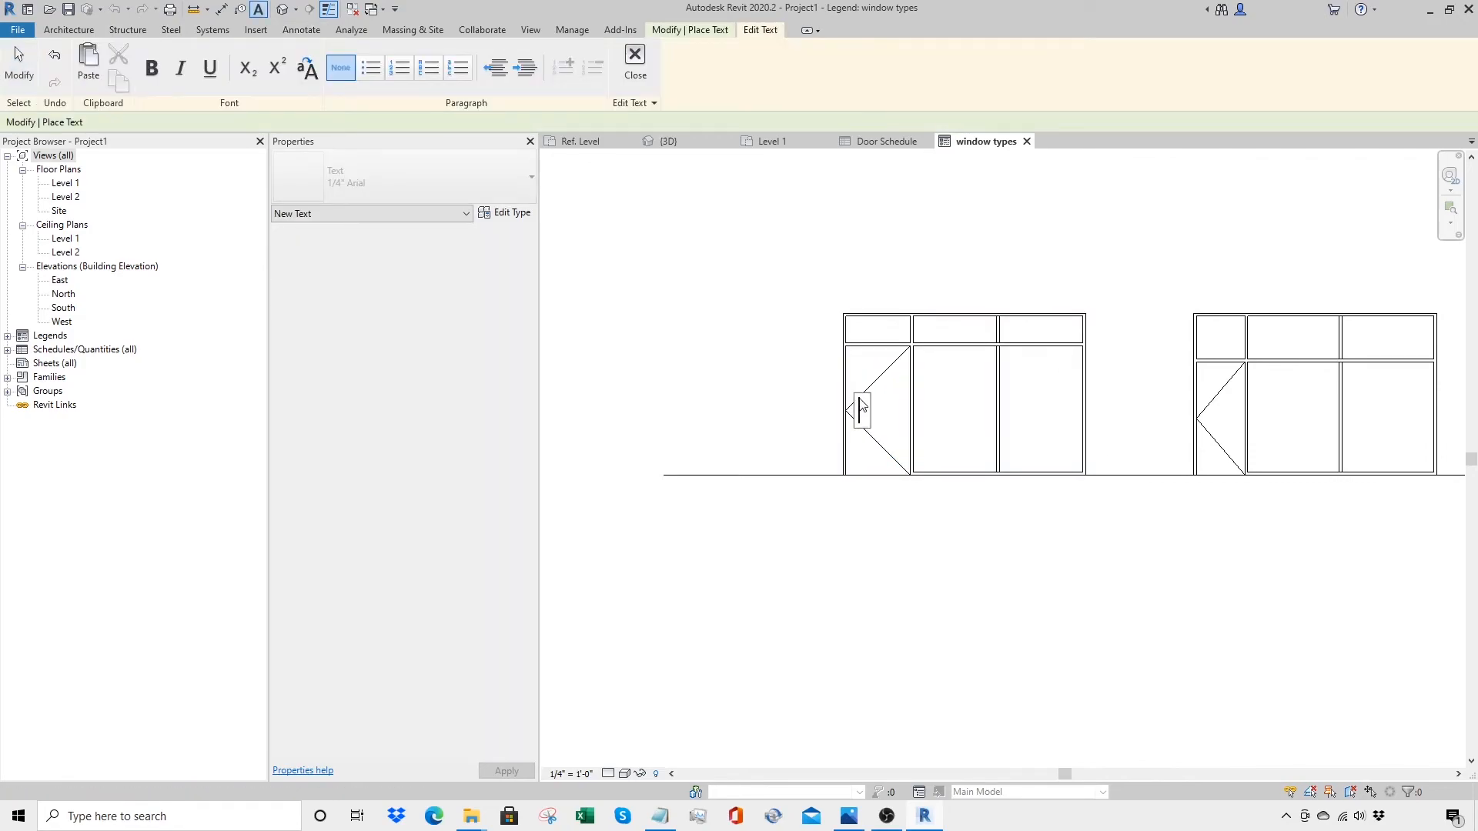
{"action": "type", "text": "SEE"}
{"action": "key", "text": "Return"}
{"action": "type", "text": "DOOR"}
{"action": "key", "text": "Return"}
{"action": "type", "text": "TYP"}
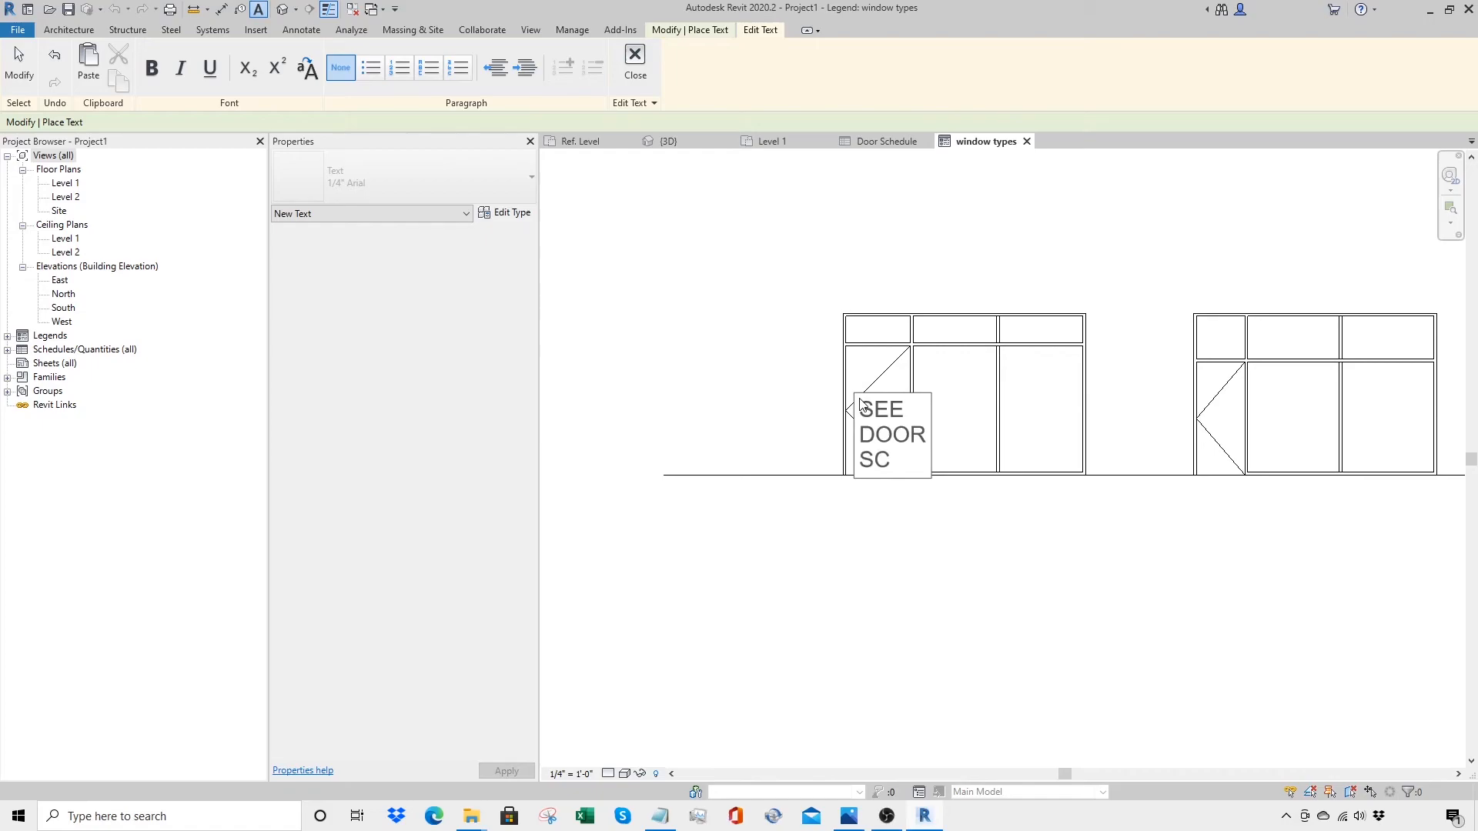
{"action": "left_click", "coordinate": [912, 502]}
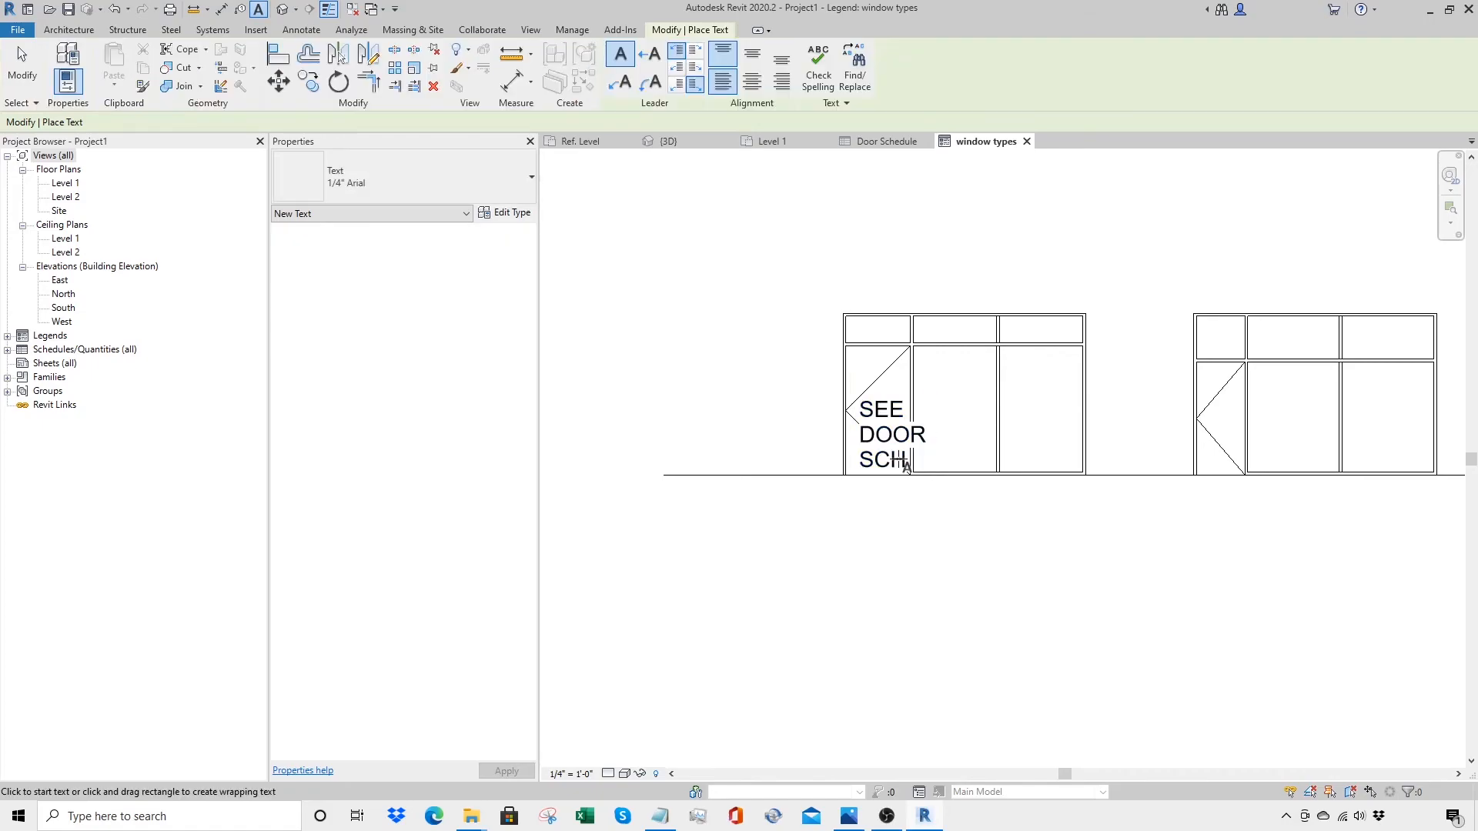
{"action": "key", "text": "Escape"}
{"action": "left_click_drag", "start_coordinate": [855, 395], "coordinate": [1217, 379]}
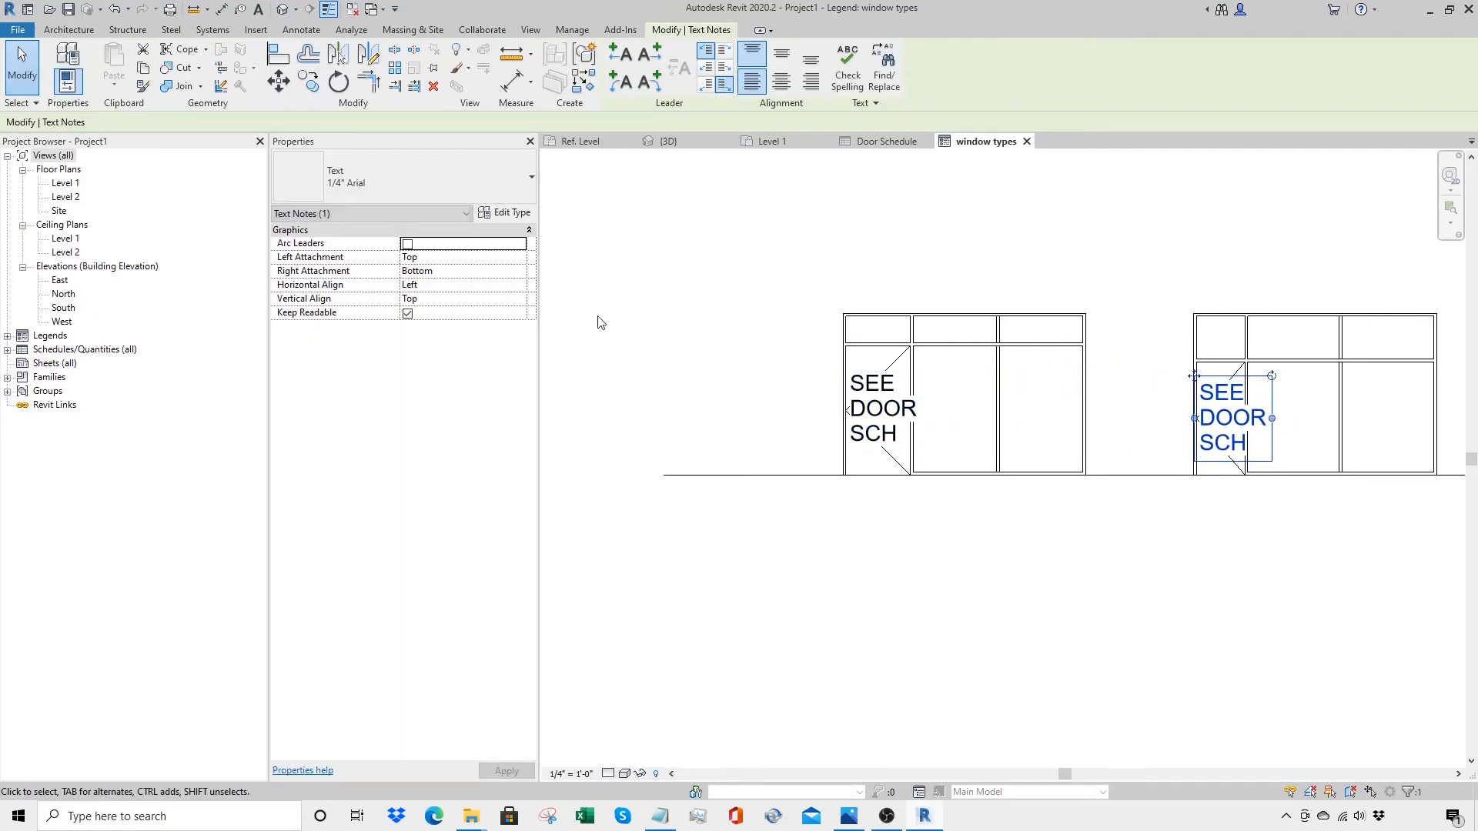
Step: Change both door notes to the 3/32" Arial text type and reposition them together inside the door panels
{"action": "left_click", "coordinate": [891, 407], "text": "ctrl"}
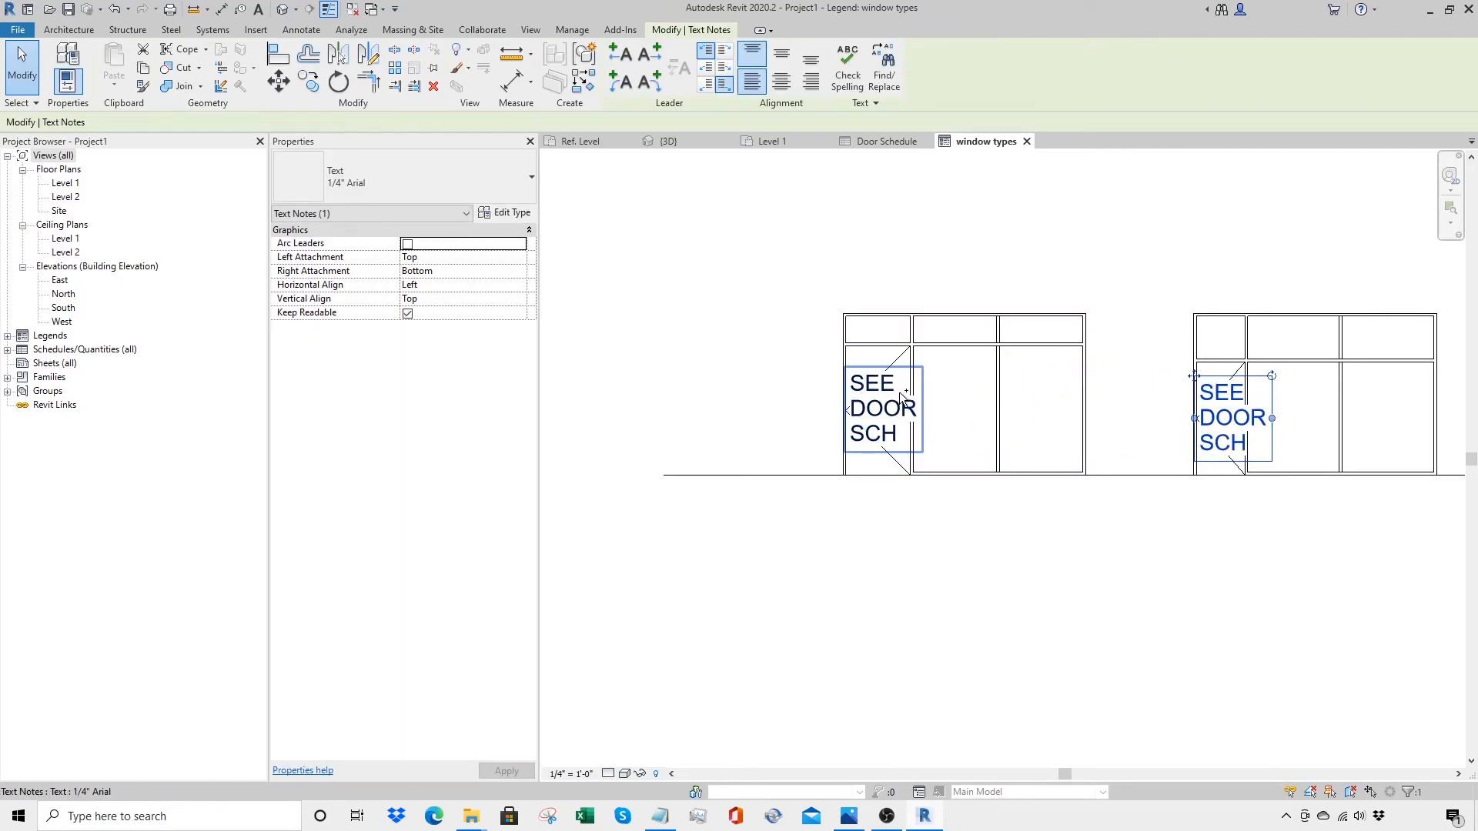
{"action": "left_click", "coordinate": [531, 191]}
{"action": "left_click", "coordinate": [452, 269]}
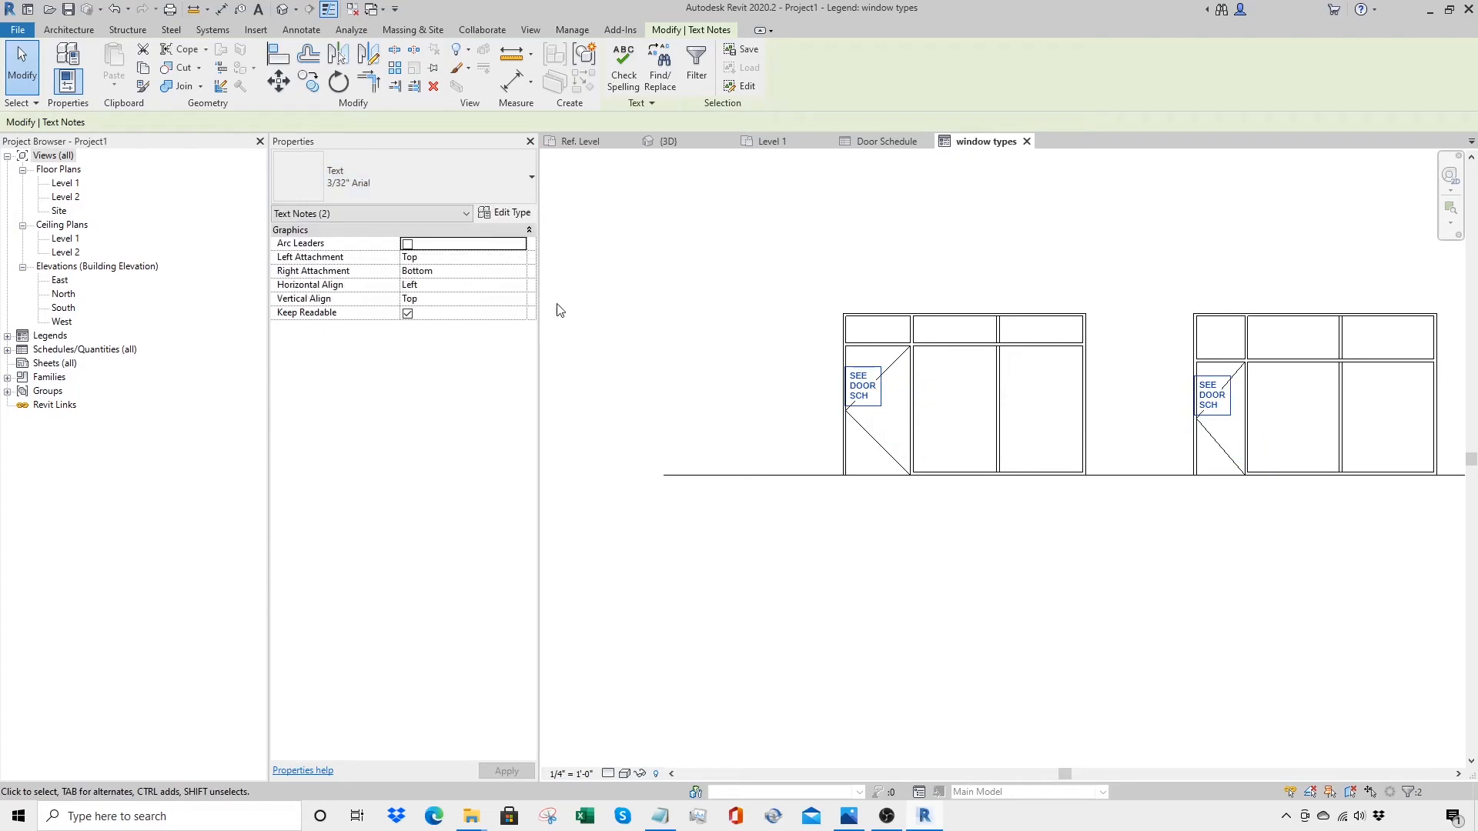
{"action": "key", "text": "ctrl+z"}
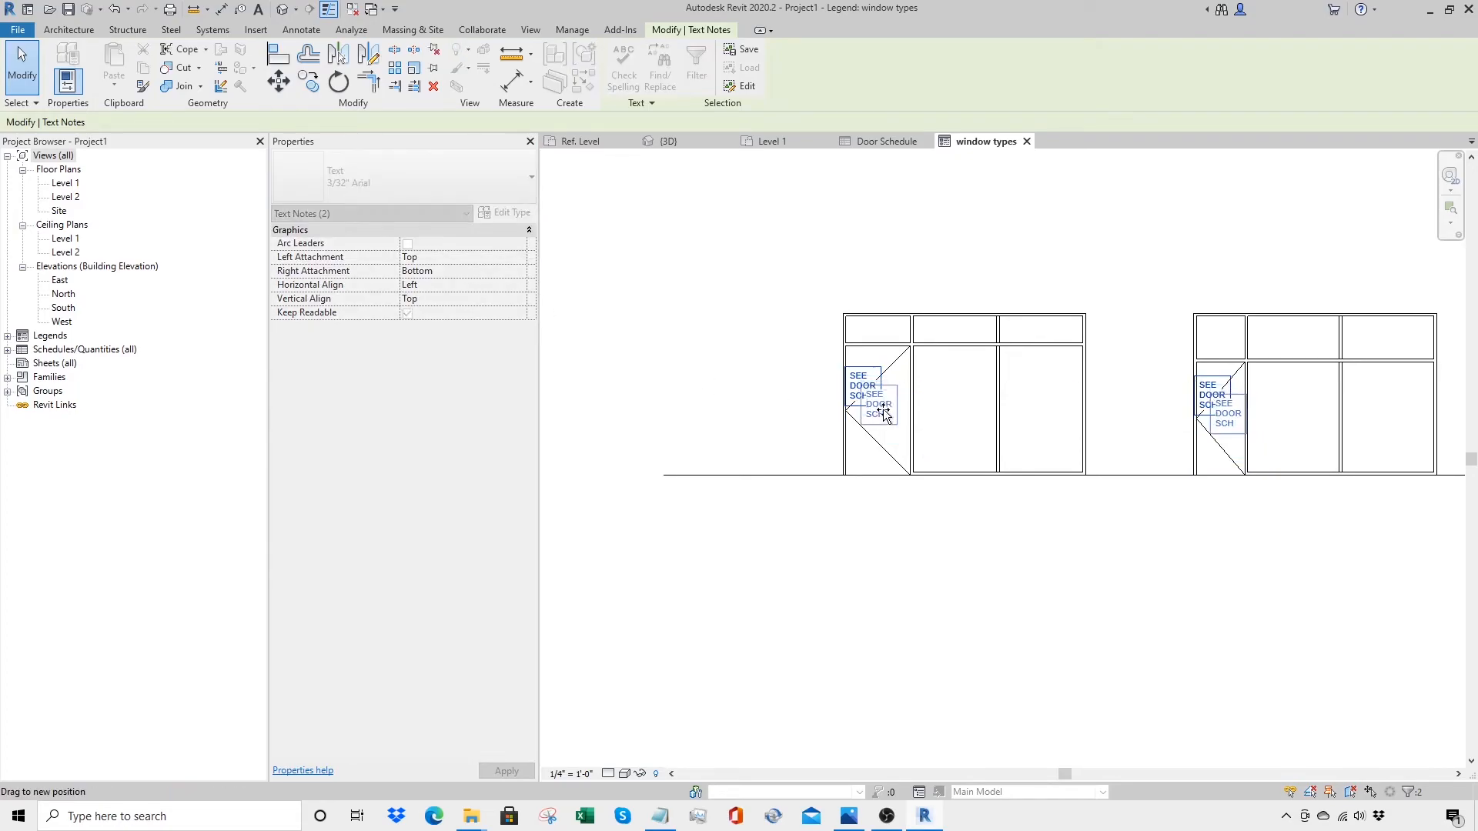
{"action": "left_click", "coordinate": [1238, 422]}
{"action": "key", "text": "Escape"}
{"action": "left_click", "coordinate": [1231, 420]}
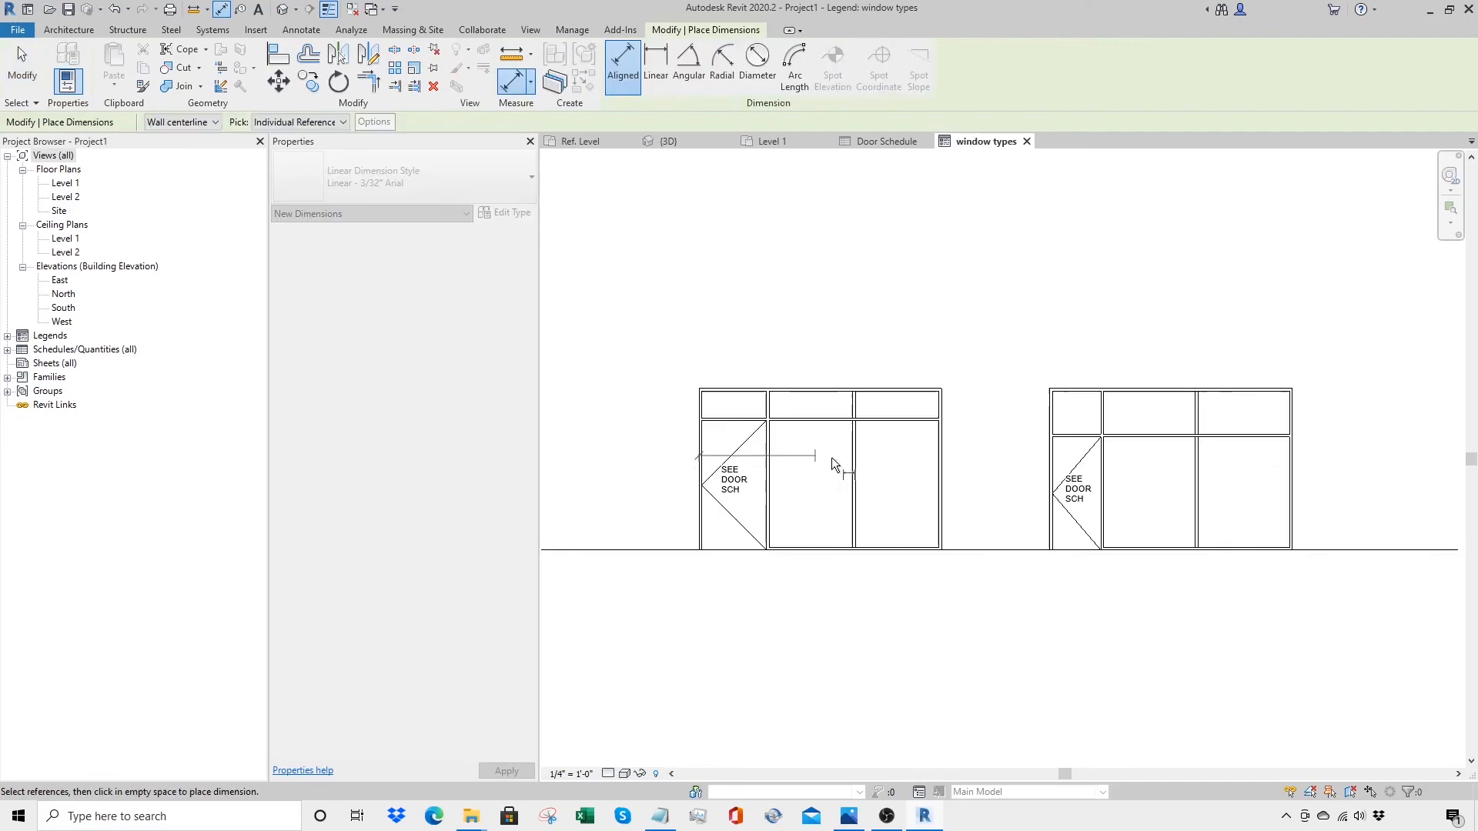
Step: Dimension the first storefront's overall width above its elevation and its overall height beside the door
{"action": "left_click", "coordinate": [942, 463]}
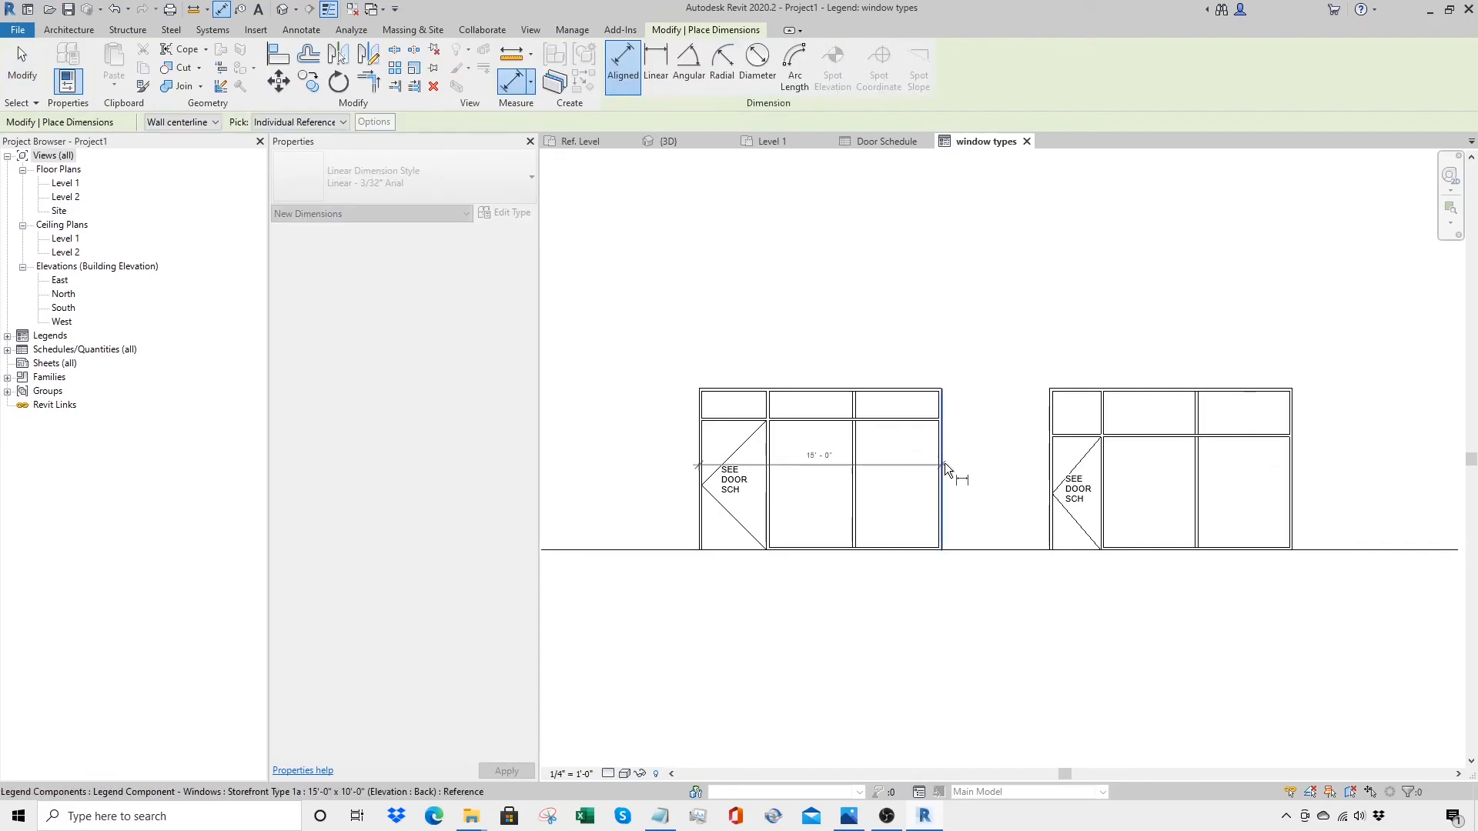
{"action": "left_click", "coordinate": [951, 342]}
{"action": "left_click", "coordinate": [733, 391]}
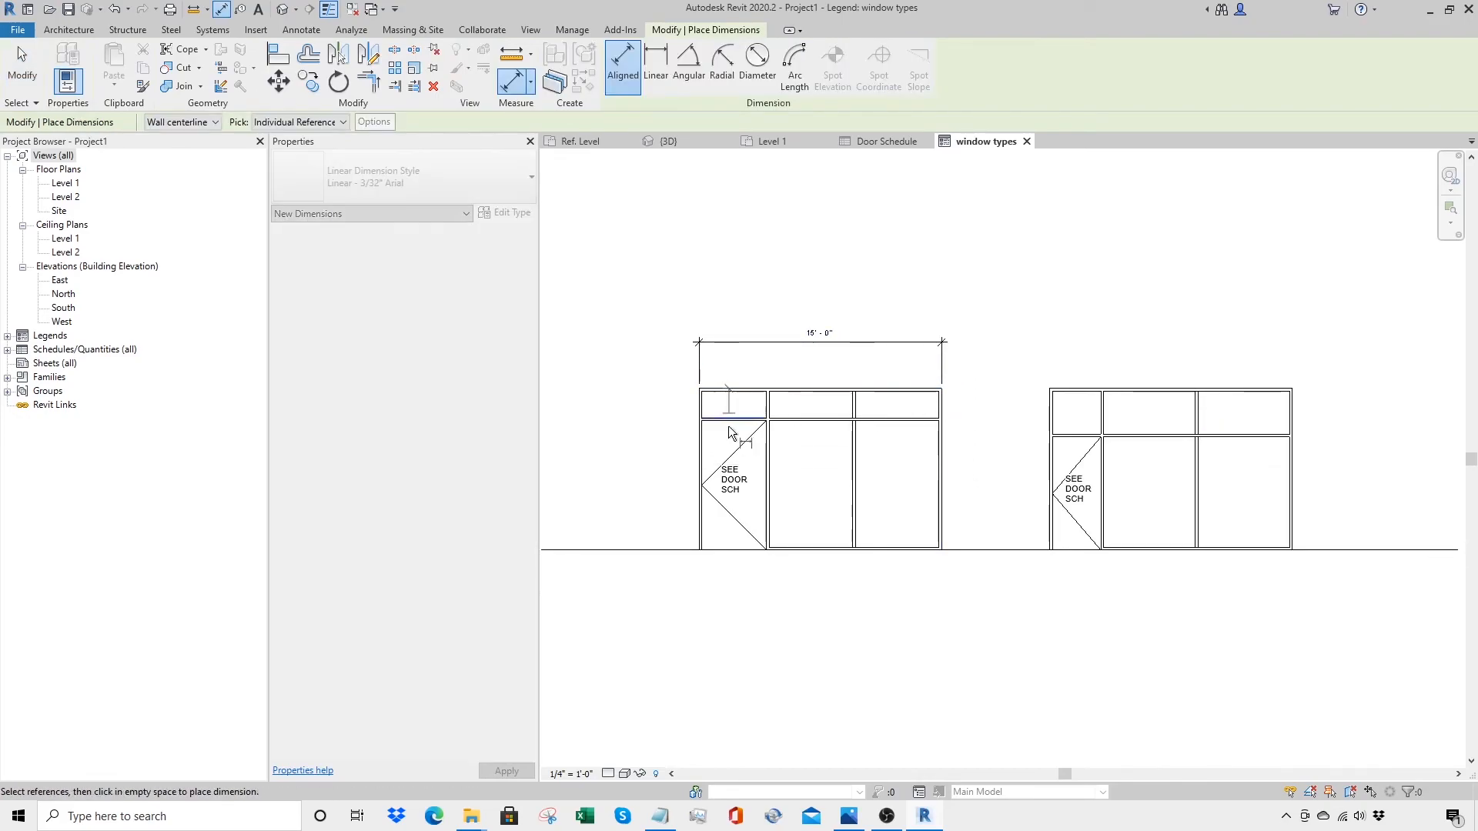
{"action": "left_click", "coordinate": [791, 552]}
{"action": "left_click", "coordinate": [674, 507]}
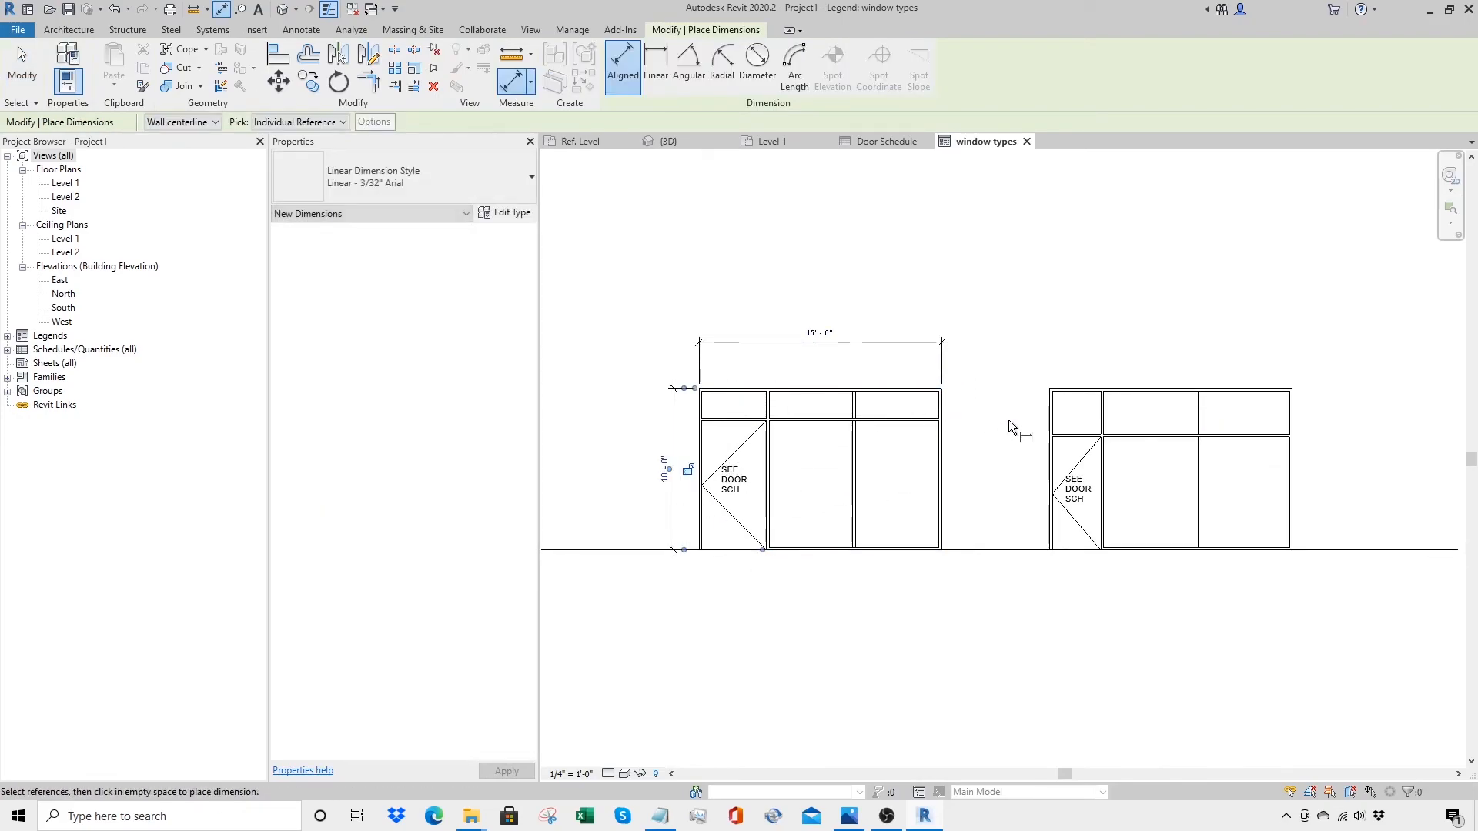
Step: Dimension the second storefront's overall width and height, keeping the width dimension in line with the first storefront's
{"action": "left_click", "coordinate": [1046, 394]}
{"action": "left_click", "coordinate": [1292, 404]}
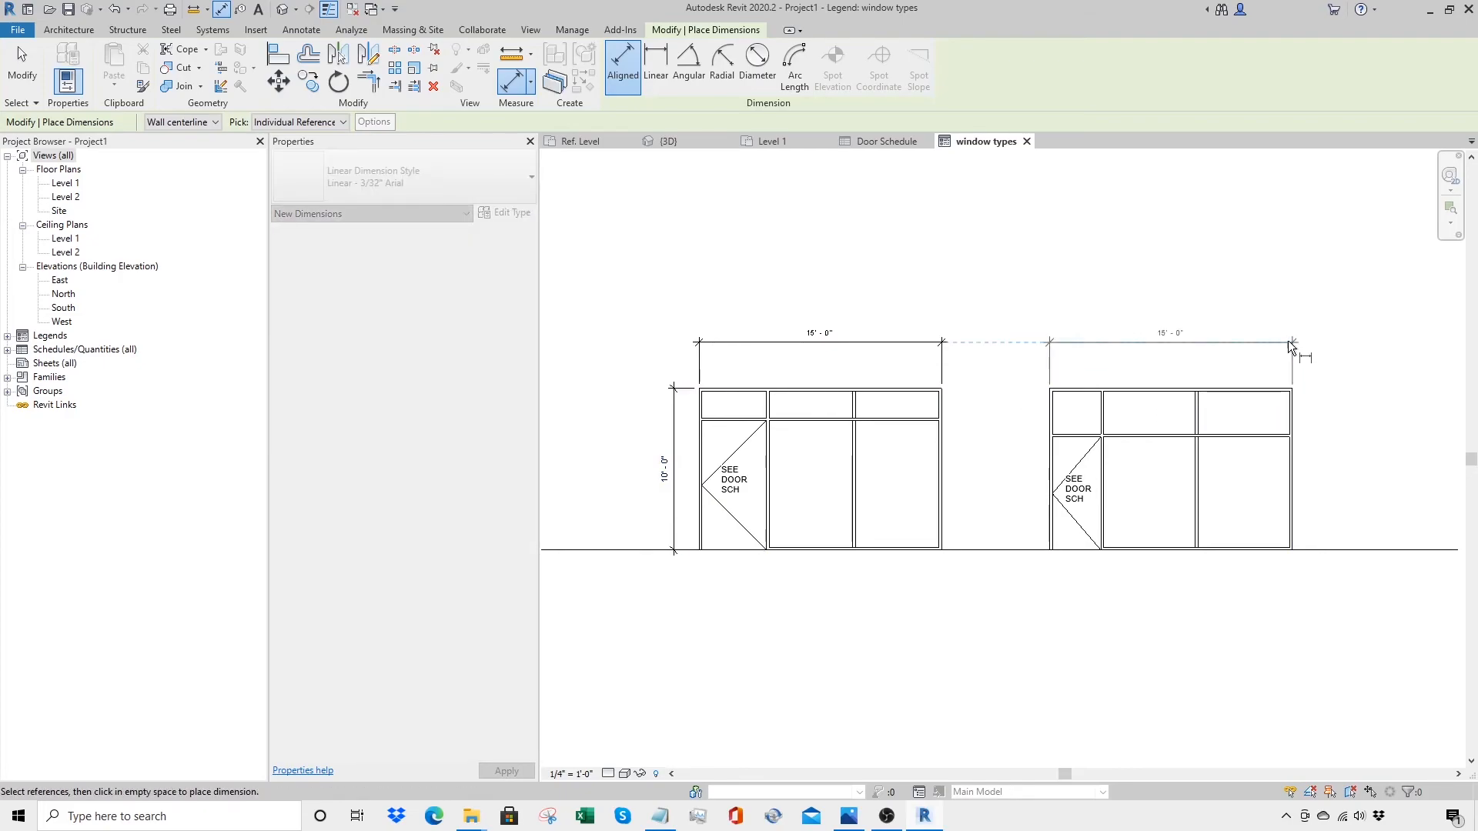
{"action": "left_click", "coordinate": [1287, 340]}
{"action": "left_click", "coordinate": [1155, 390]}
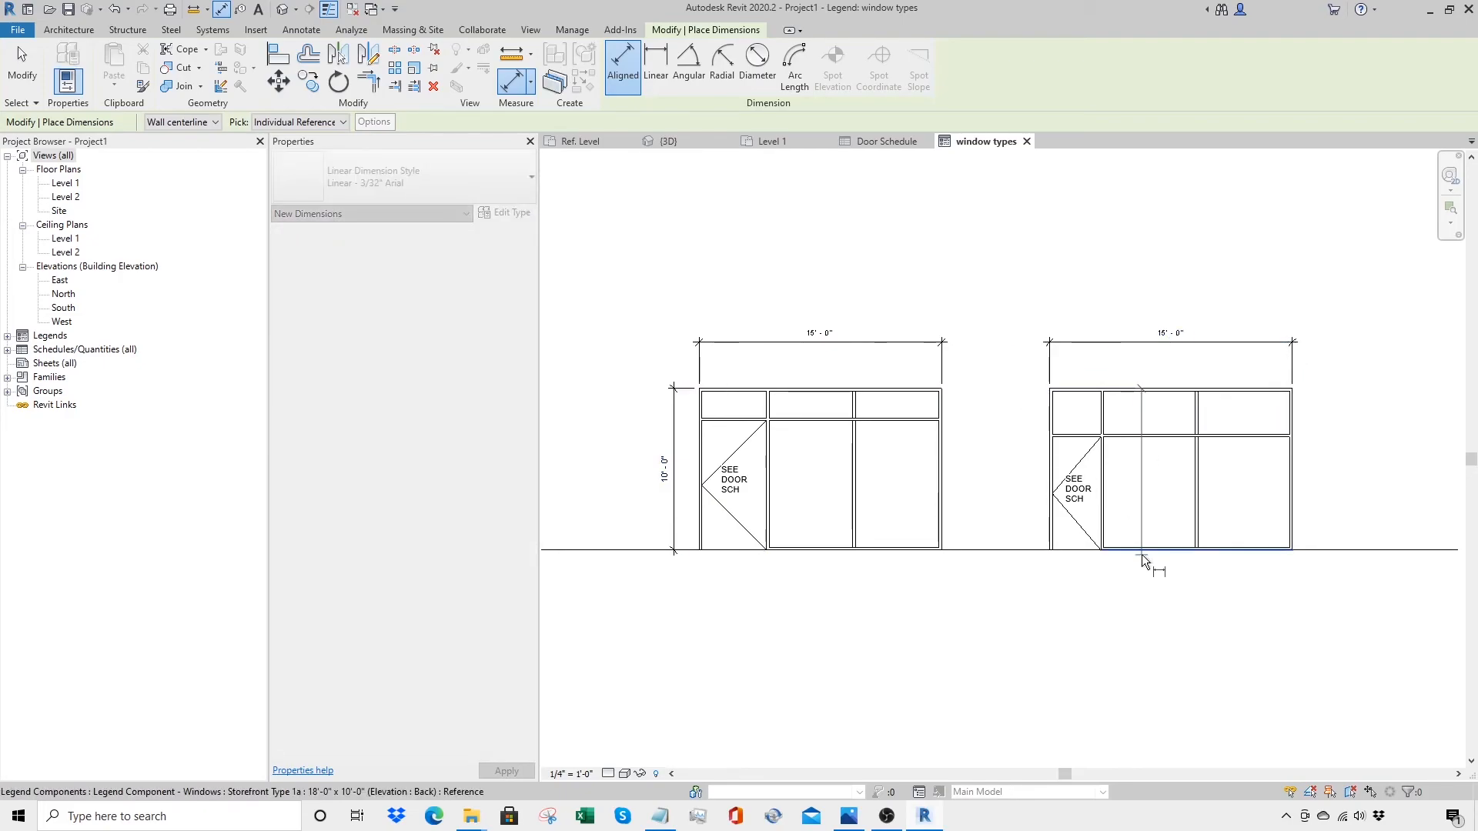
{"action": "left_click", "coordinate": [1055, 548]}
{"action": "left_click", "coordinate": [1013, 519]}
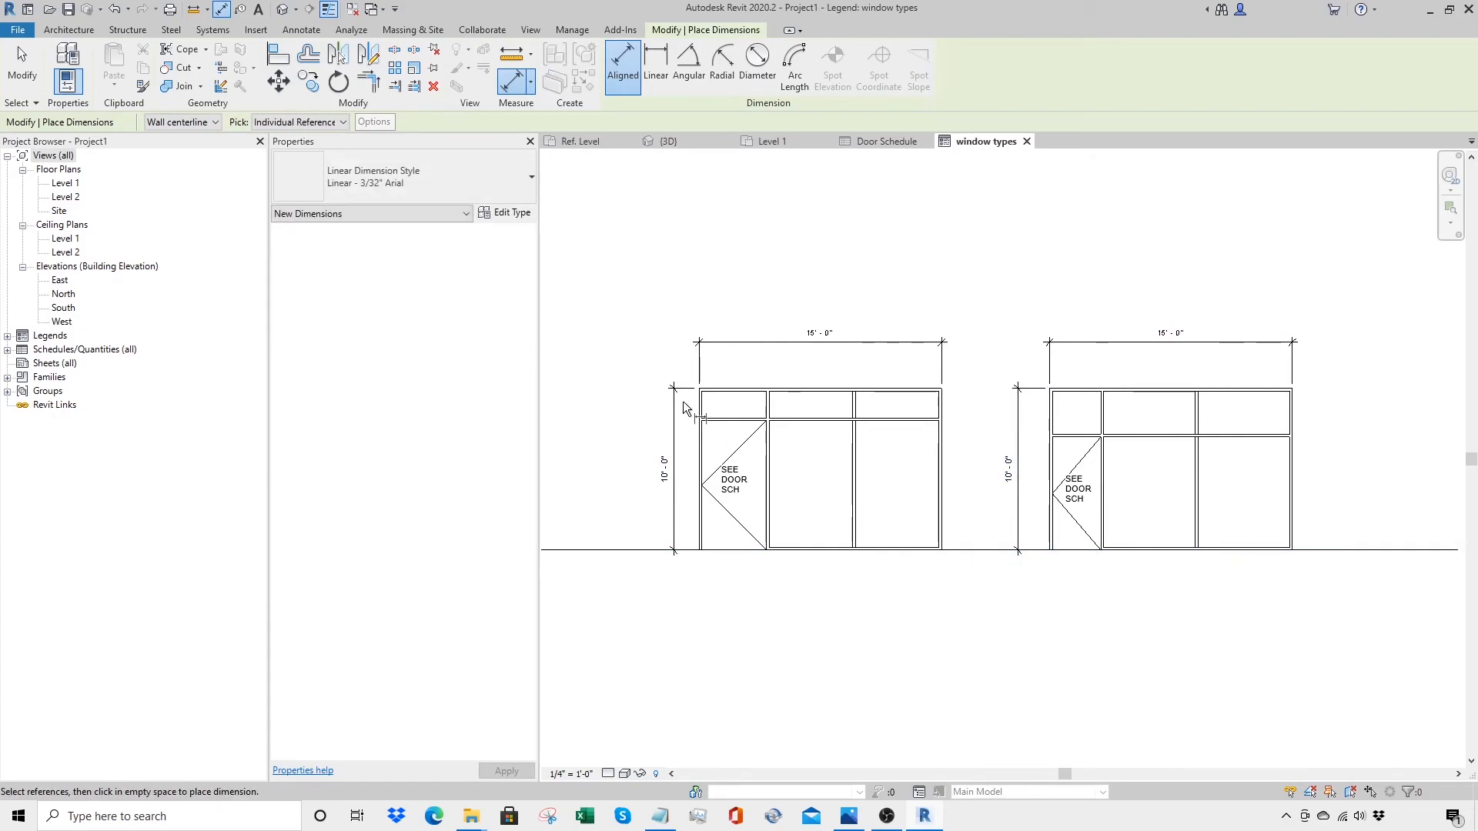
{"action": "key", "text": "Escape"}
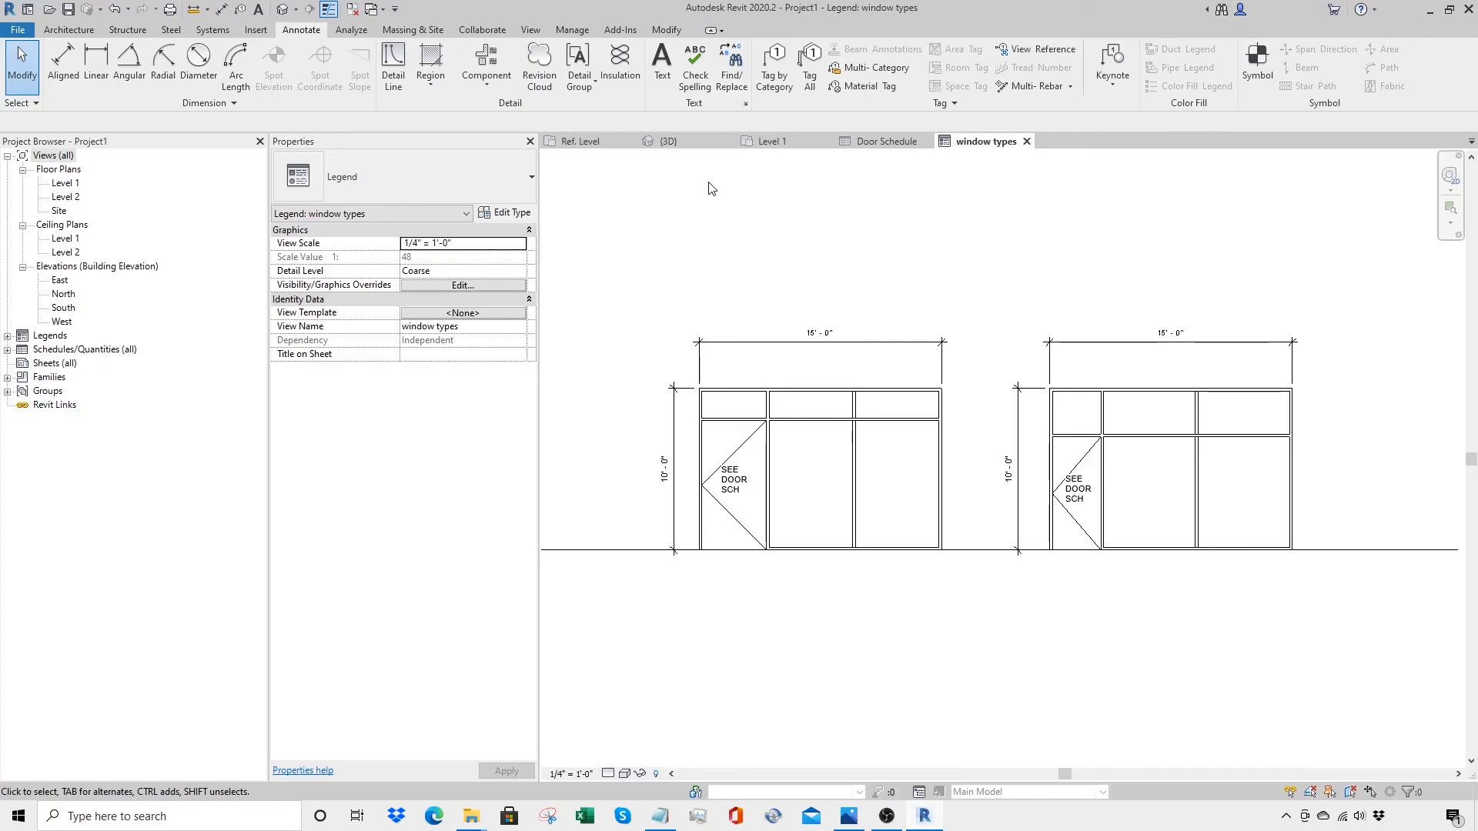
Step: Create a new schedule of building components for the Windows category, named Window Schedule, in the New Construction phase
{"action": "left_click", "coordinate": [532, 30]}
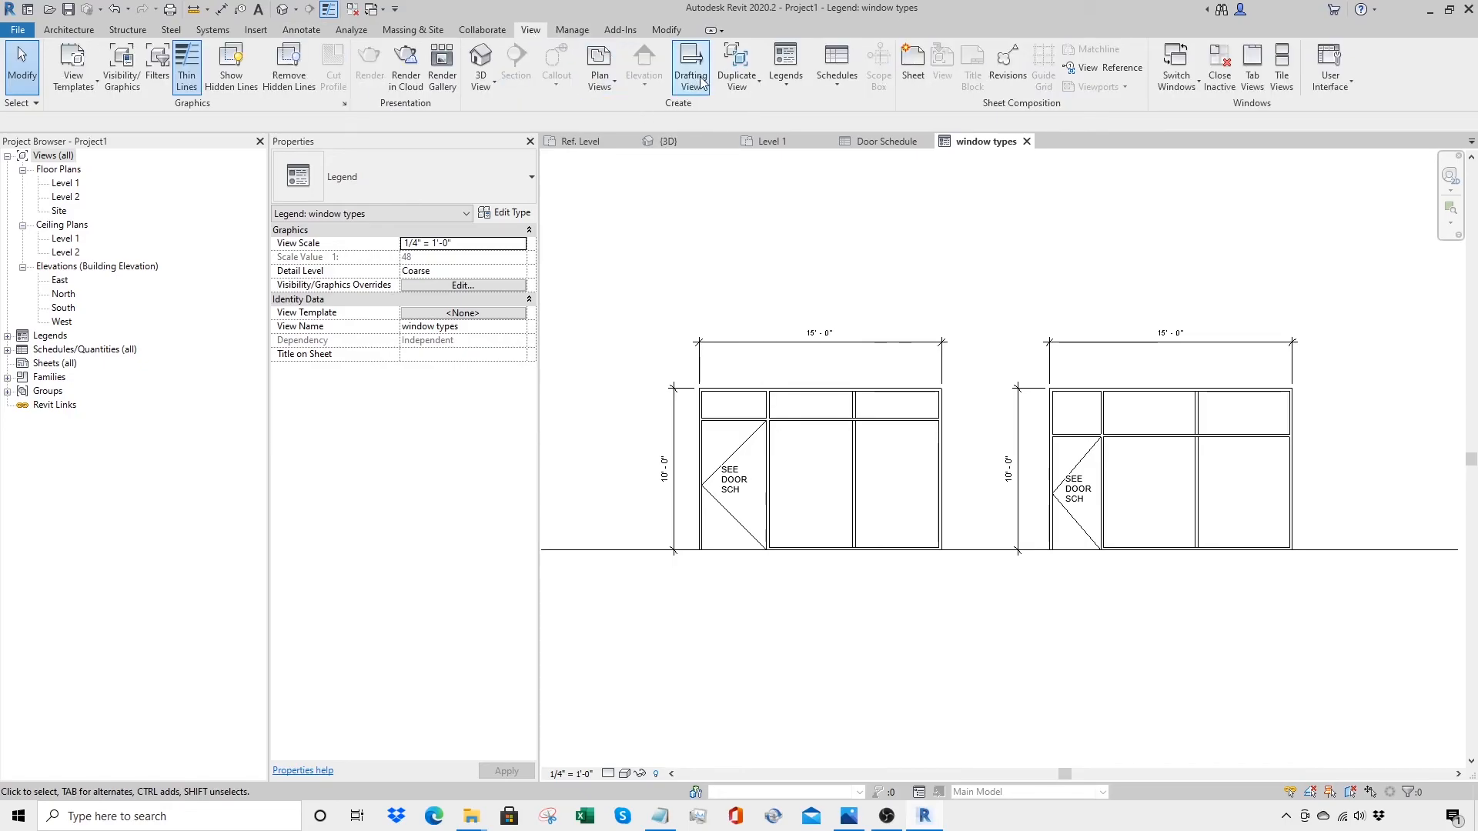
{"action": "left_click", "coordinate": [836, 77]}
{"action": "left_click", "coordinate": [861, 113]}
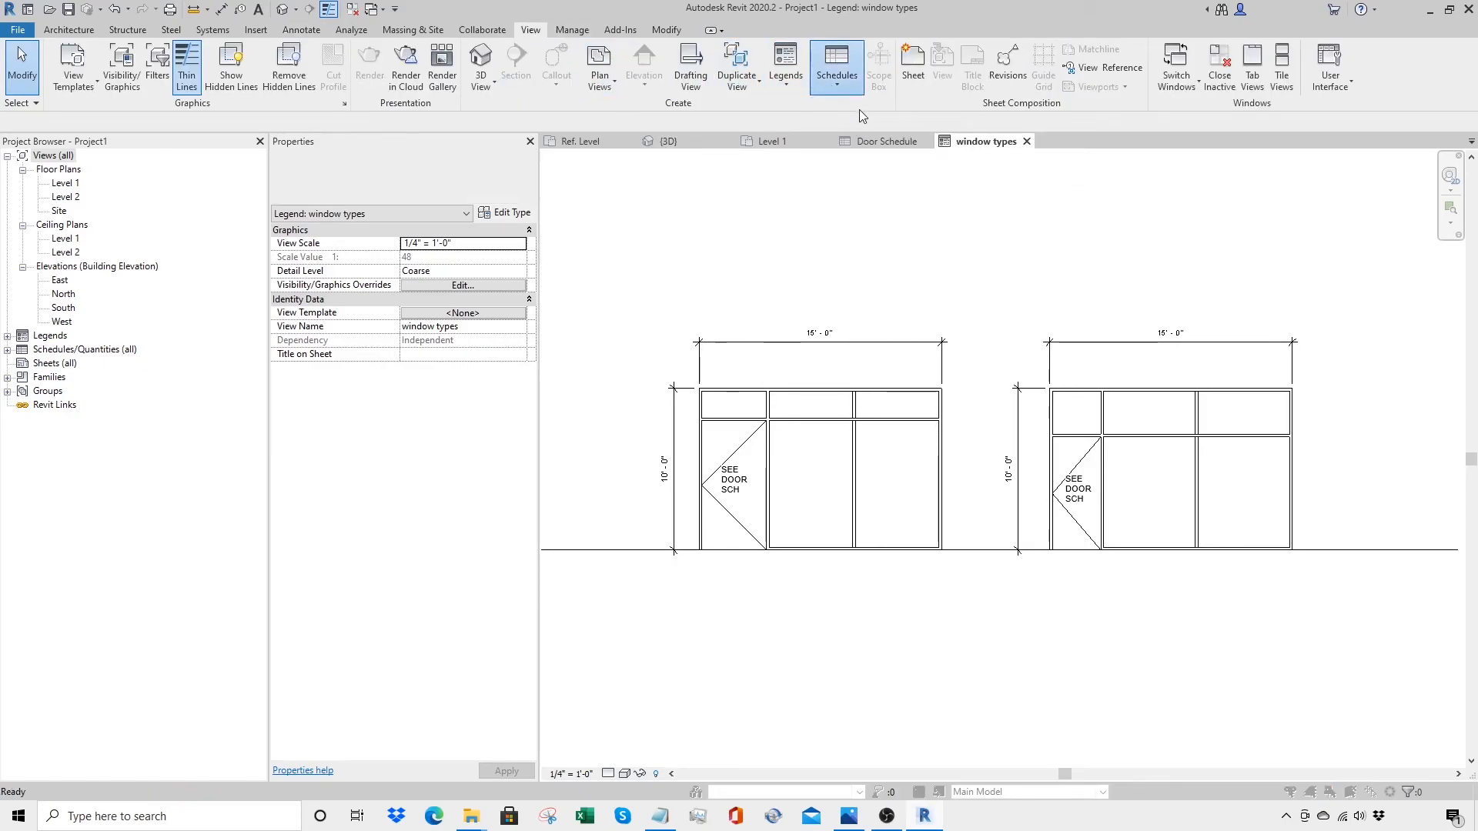
{"action": "scroll", "coordinate": [727, 402], "scroll_direction": "down", "scroll_amount": 10}
{"action": "scroll", "coordinate": [728, 403], "scroll_direction": "down", "scroll_amount": 15}
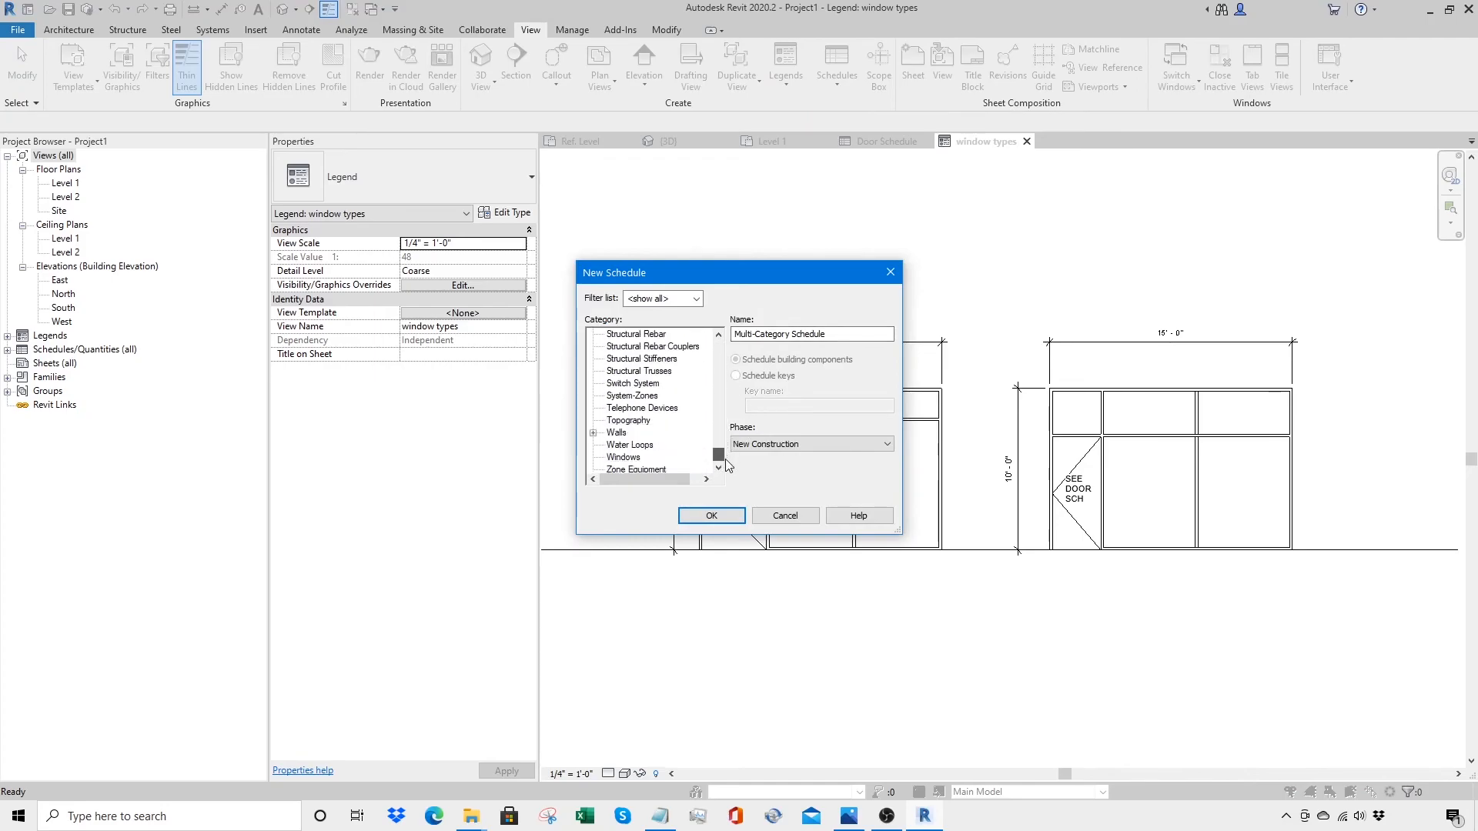
{"action": "left_click", "coordinate": [632, 459]}
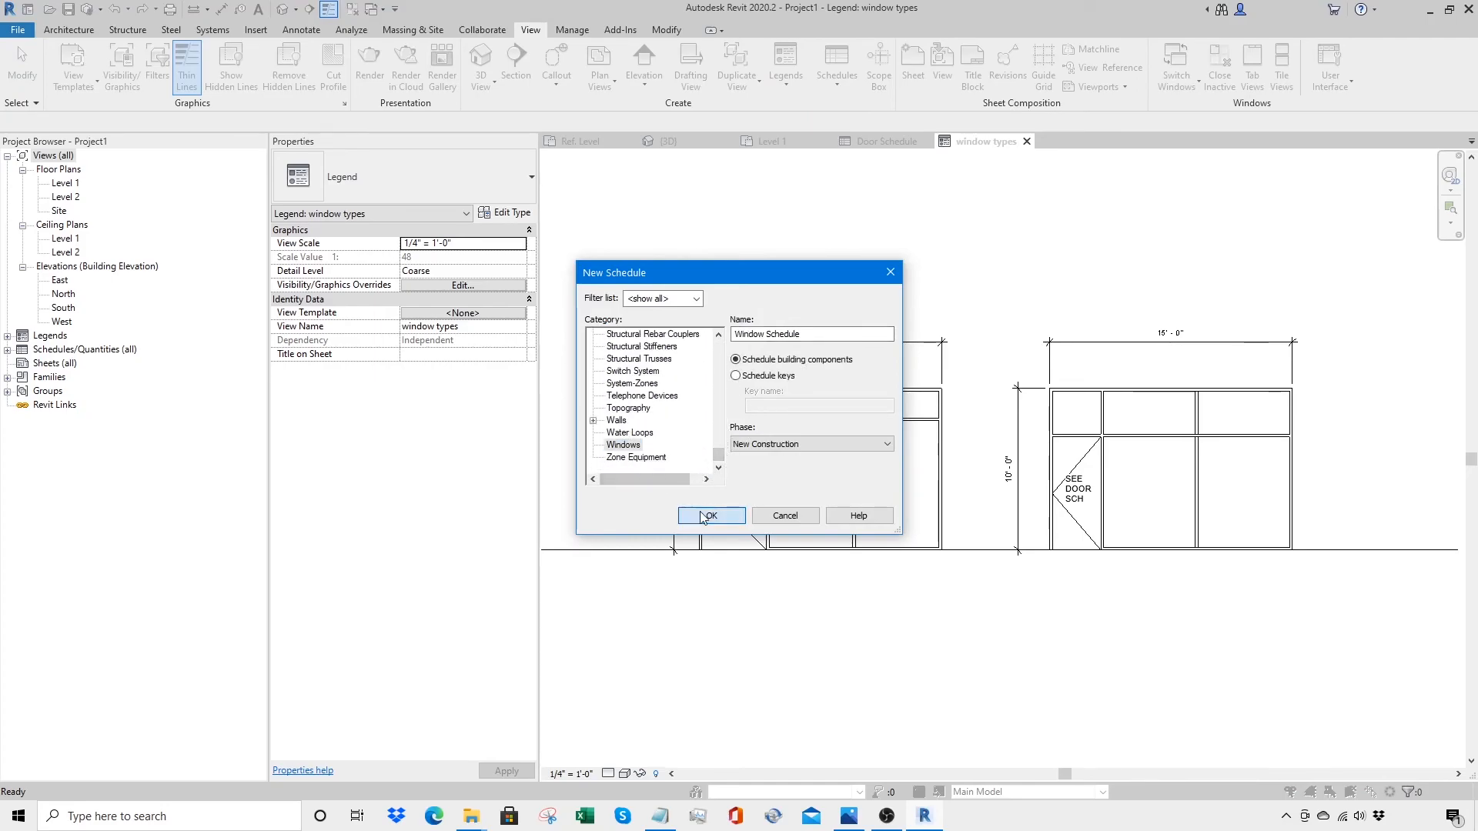
{"action": "left_click", "coordinate": [709, 515]}
Step: Add the Mark, Width and Height fields to the window schedule
{"action": "scroll", "coordinate": [891, 312], "scroll_direction": "down", "scroll_amount": 1}
{"action": "scroll", "coordinate": [892, 312], "scroll_direction": "down", "scroll_amount": 1}
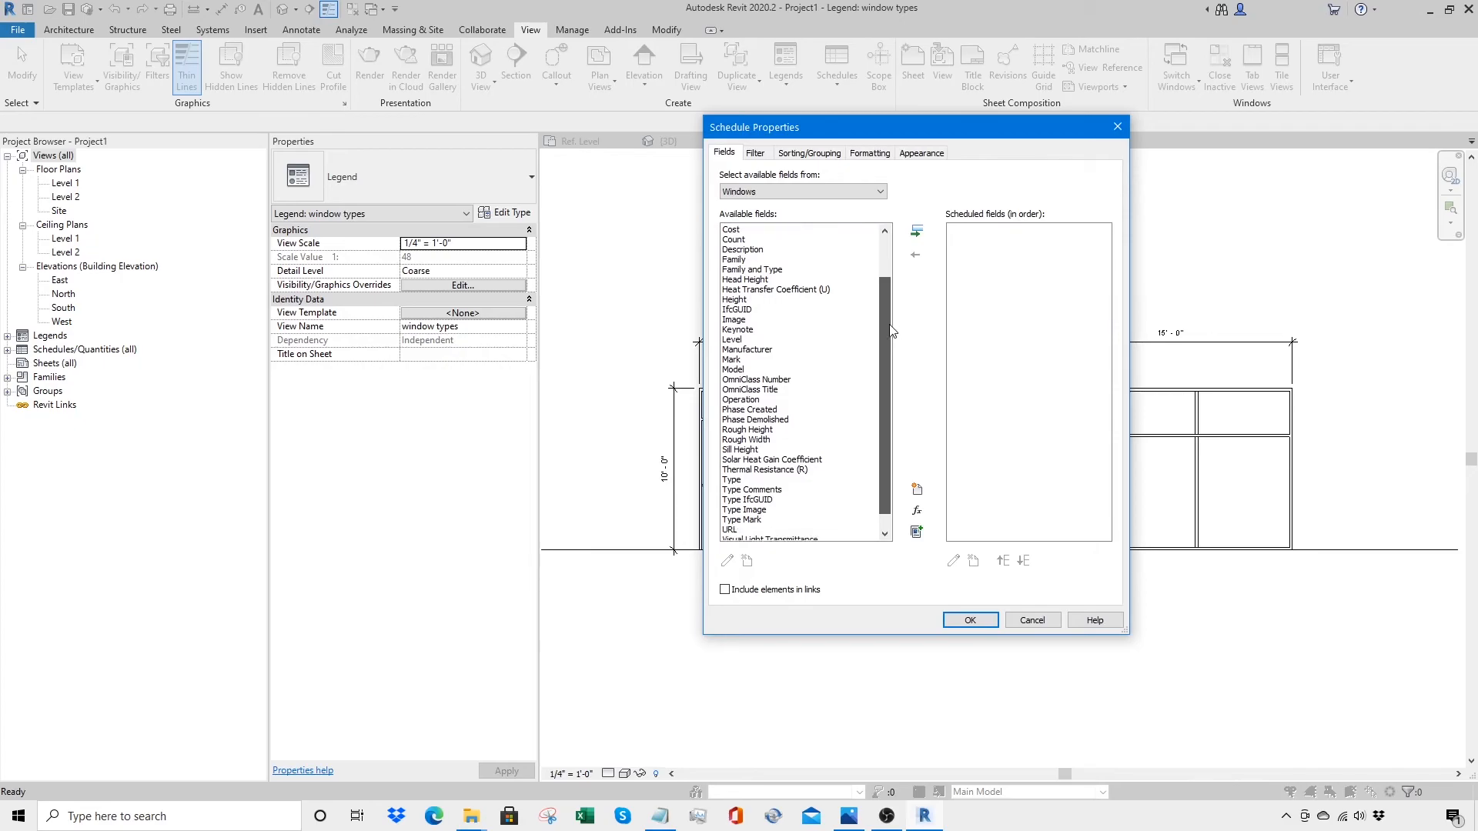
{"action": "left_click", "coordinate": [735, 360]}
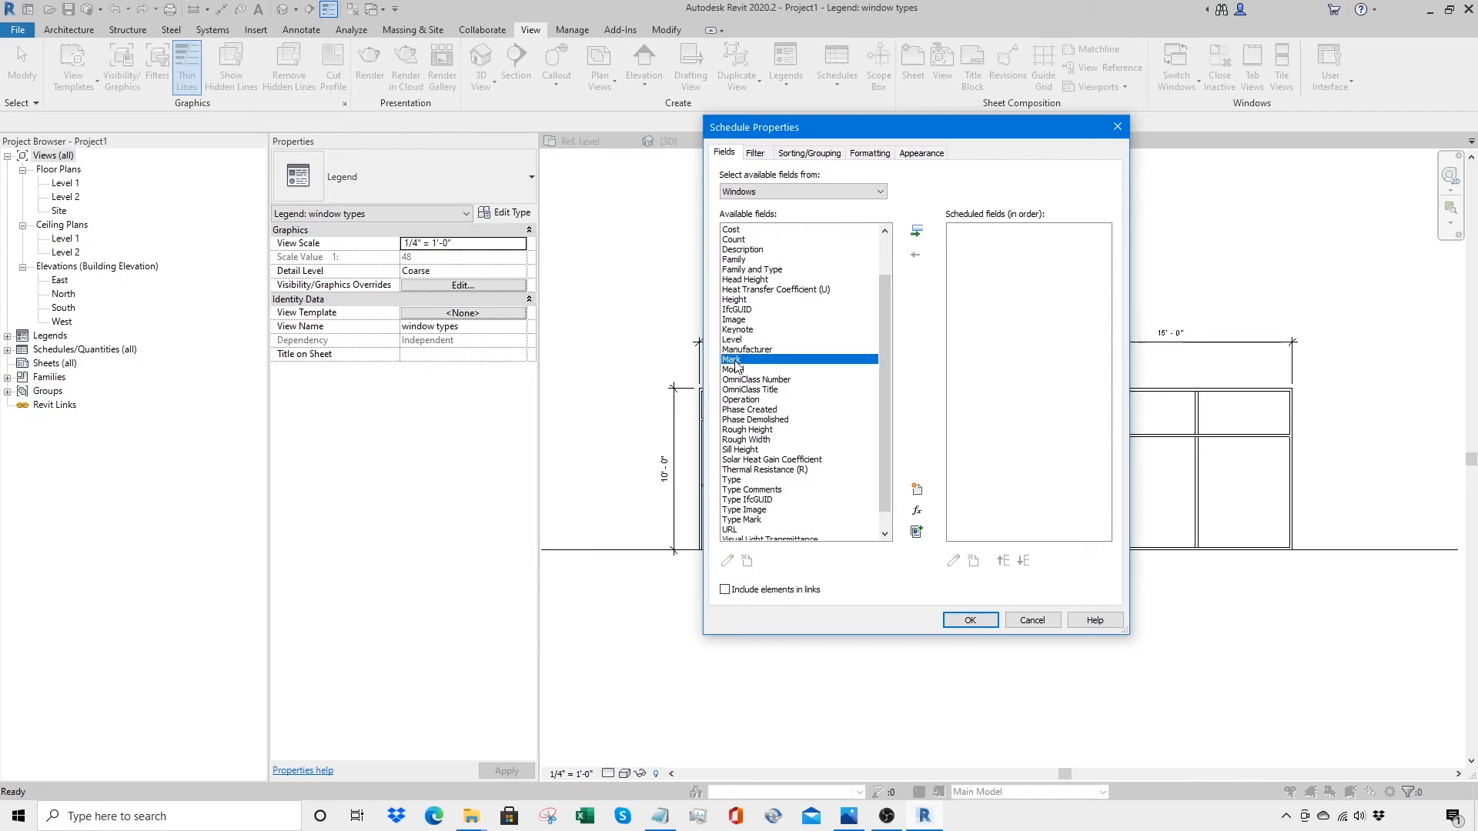
{"action": "left_click", "coordinate": [916, 231]}
{"action": "scroll", "coordinate": [887, 354], "scroll_direction": "down", "scroll_amount": 1}
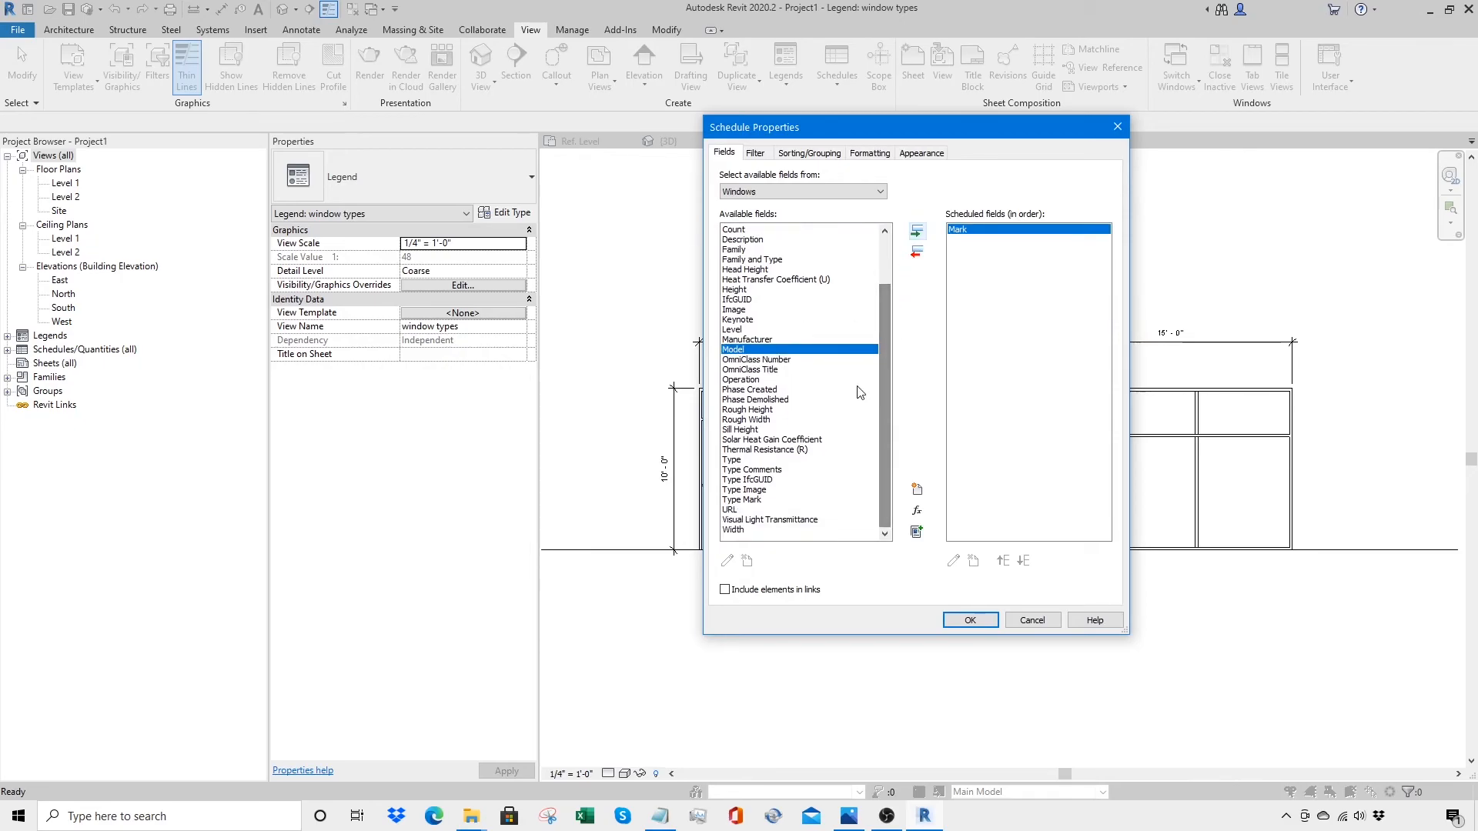
{"action": "left_click", "coordinate": [737, 530]}
{"action": "left_click", "coordinate": [916, 231]}
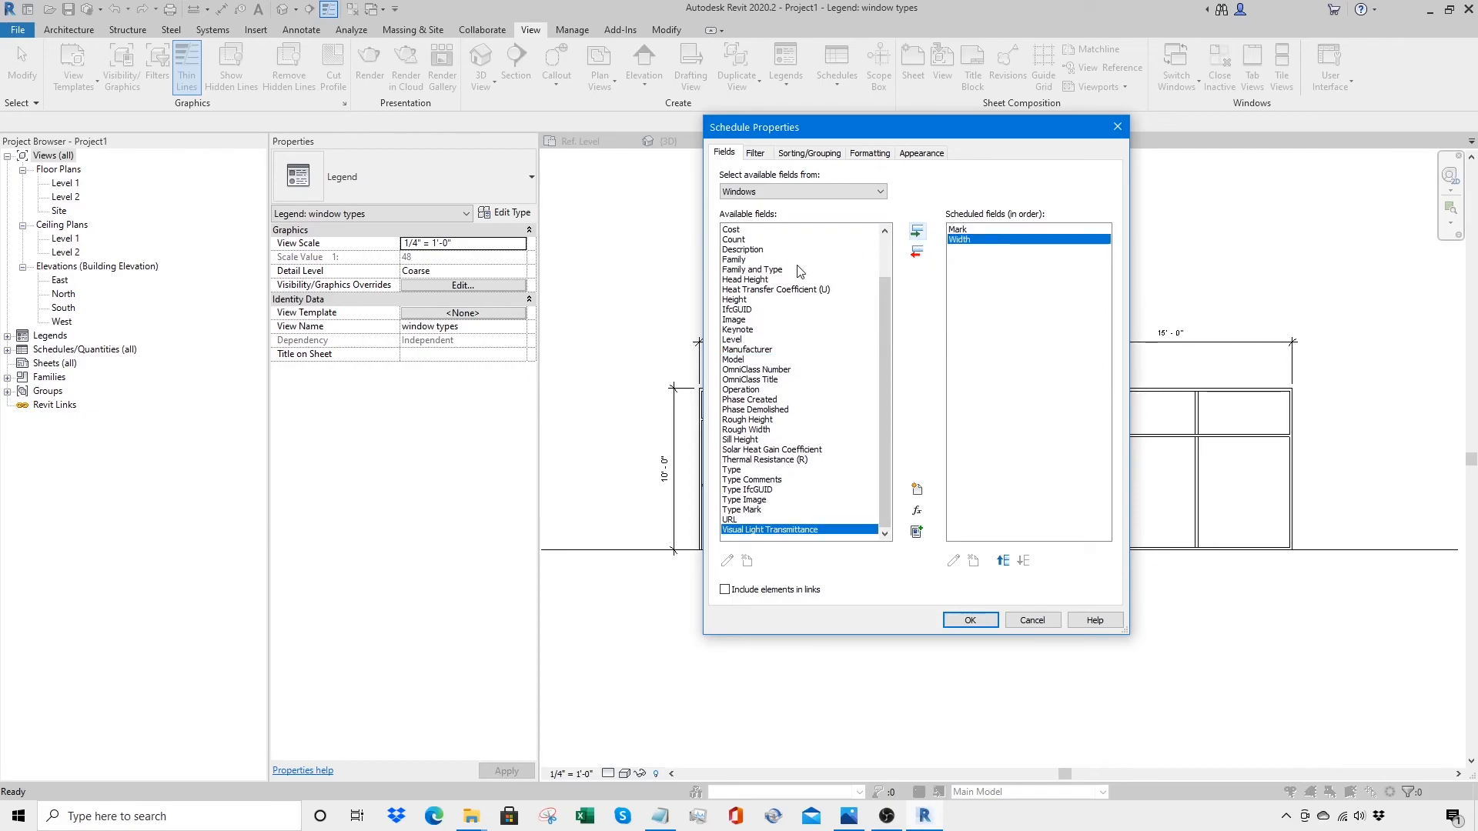
{"action": "left_click", "coordinate": [737, 300]}
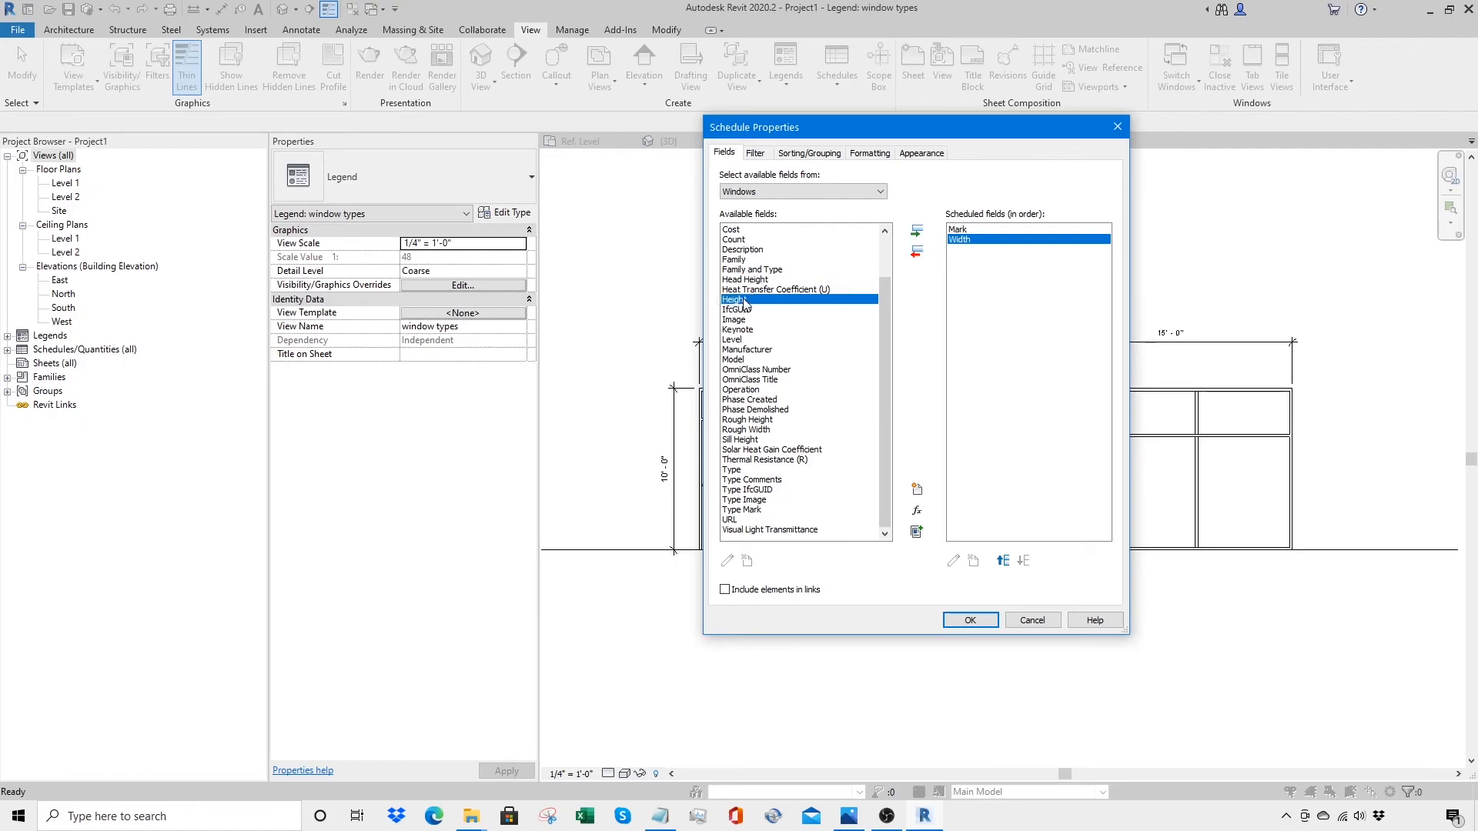
{"action": "left_click", "coordinate": [917, 233]}
Step: Insert the Type Mark field directly after Mark and generate the window schedule
{"action": "left_click", "coordinate": [967, 239]}
{"action": "left_click", "coordinate": [966, 229]}
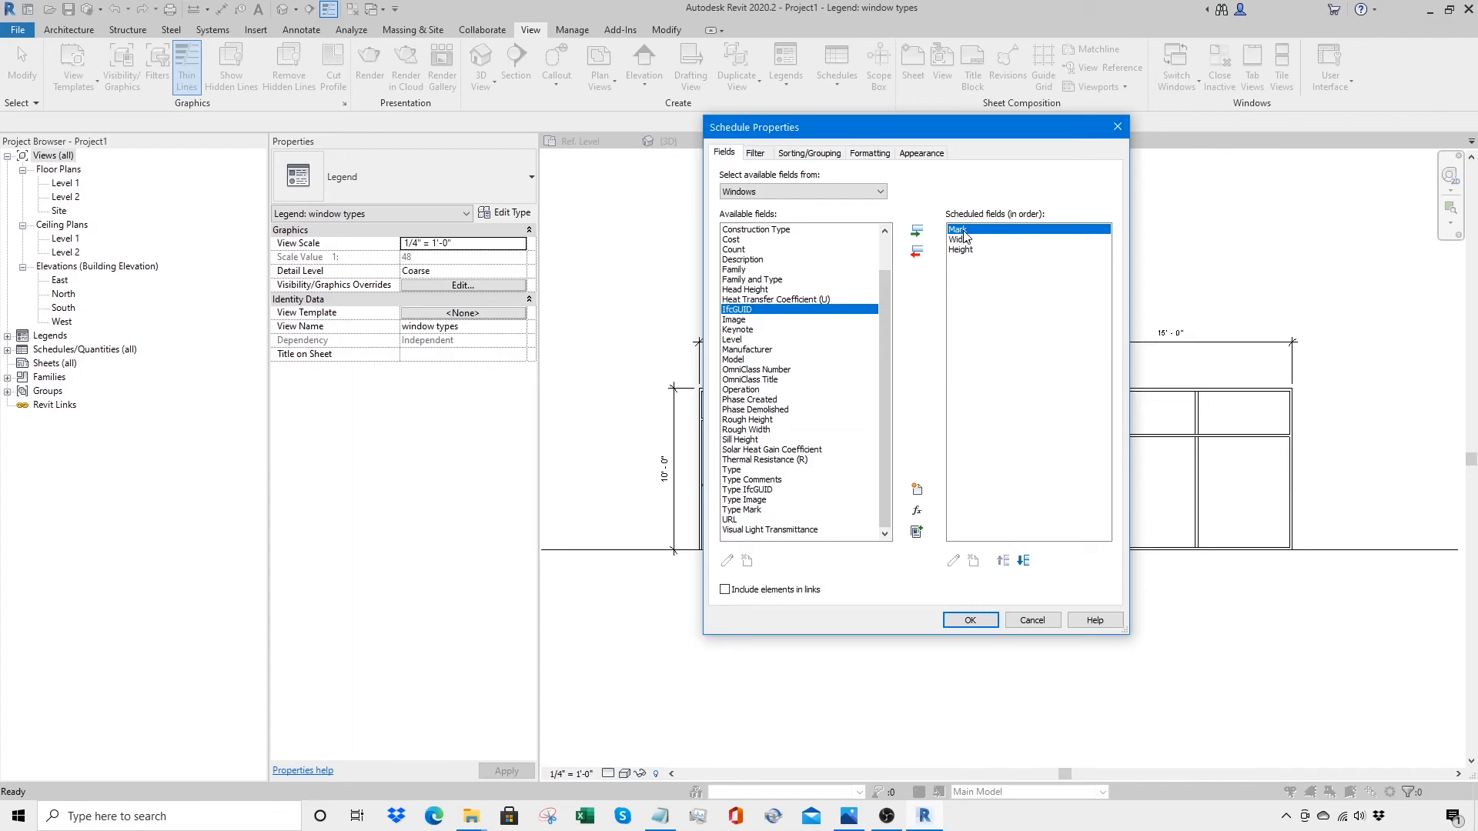
{"action": "left_click", "coordinate": [760, 510]}
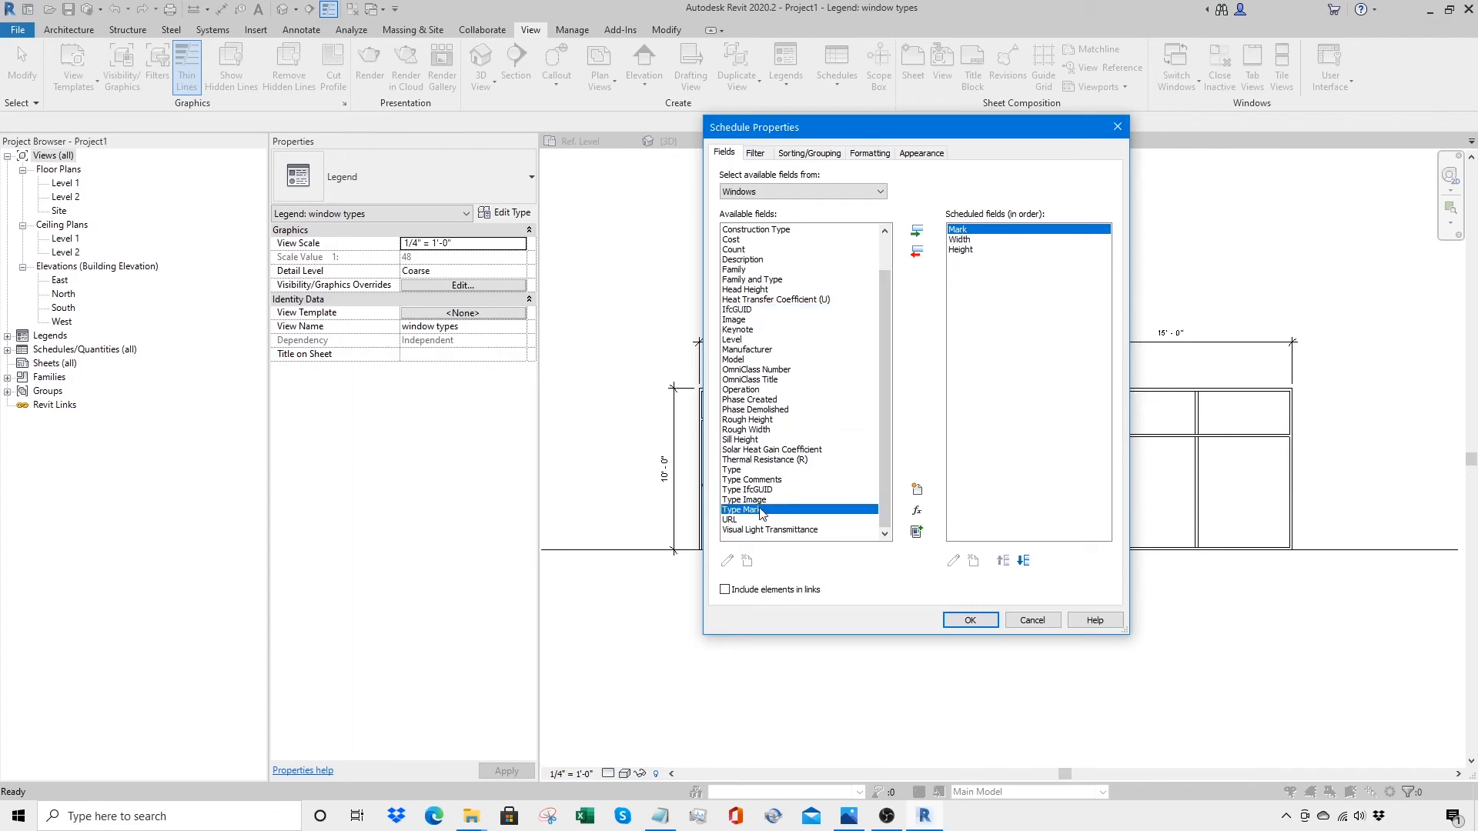
{"action": "left_click", "coordinate": [917, 231]}
{"action": "left_click", "coordinate": [970, 620]}
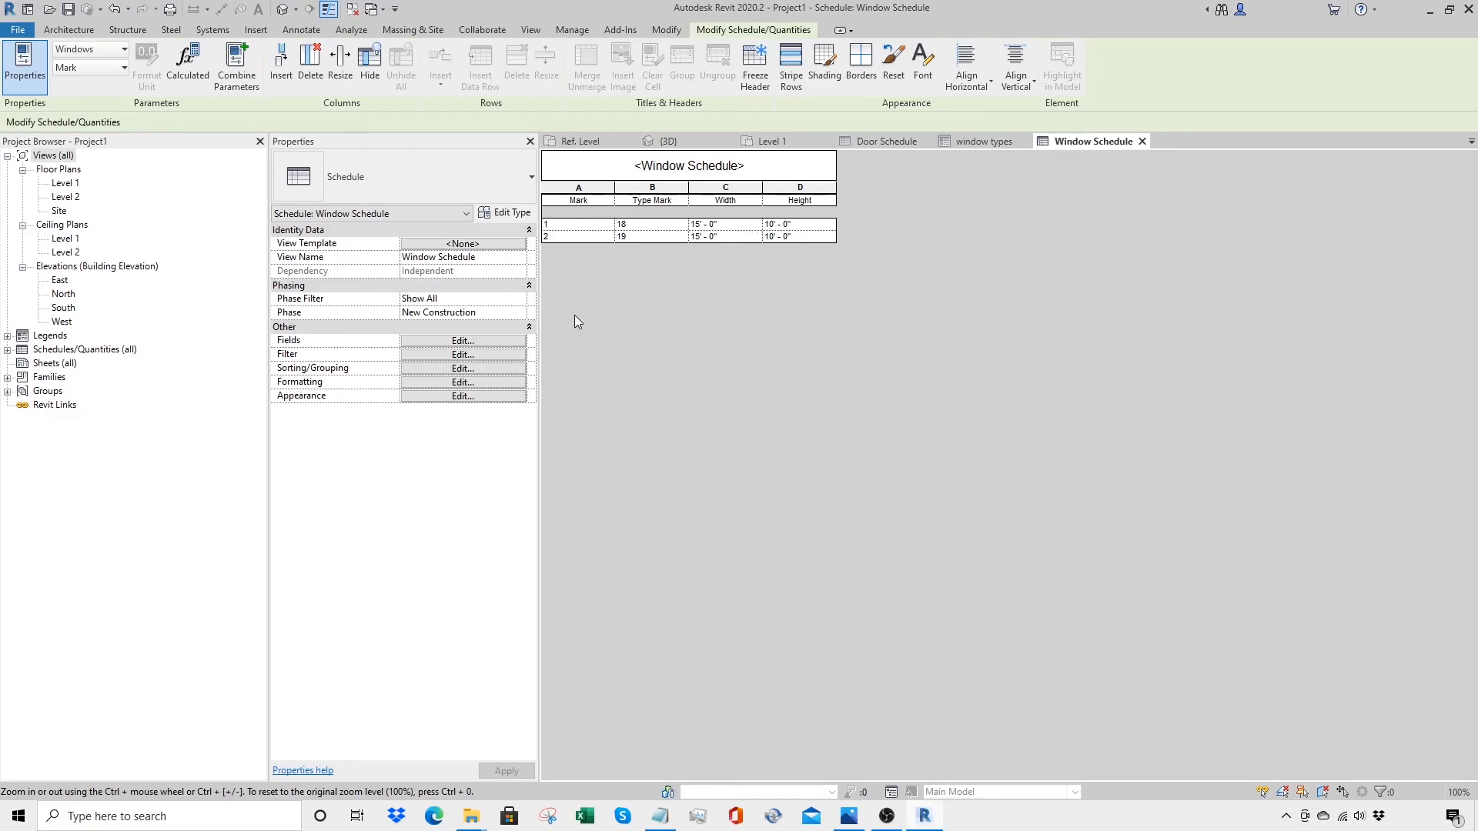
Step: Set the Type Mark of window 1 to A and of window 2 to B in the schedule, applying each to its type
{"action": "left_click", "coordinate": [643, 226]}
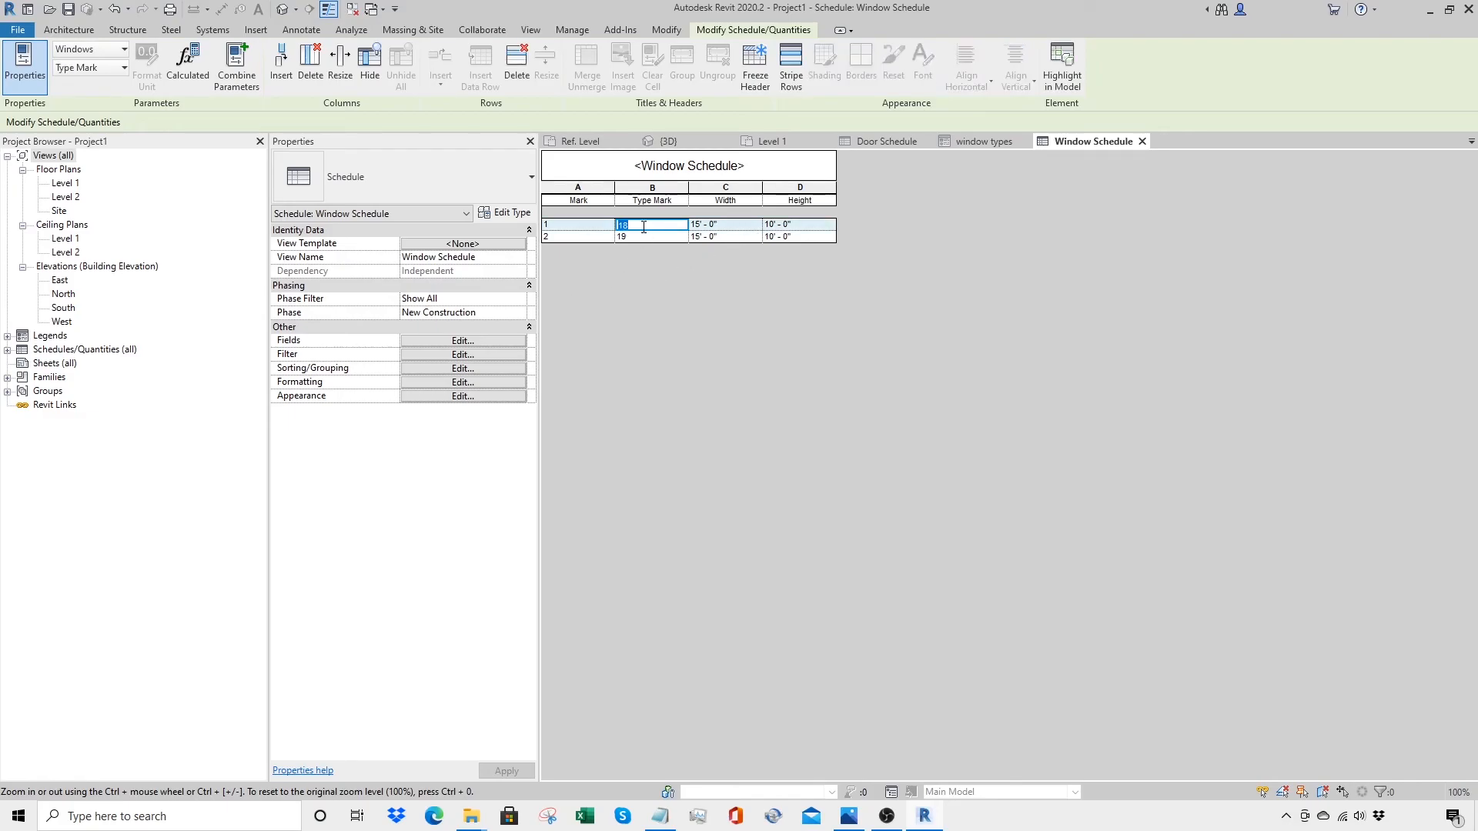
{"action": "type", "text": "A"}
{"action": "left_click", "coordinate": [643, 237]}
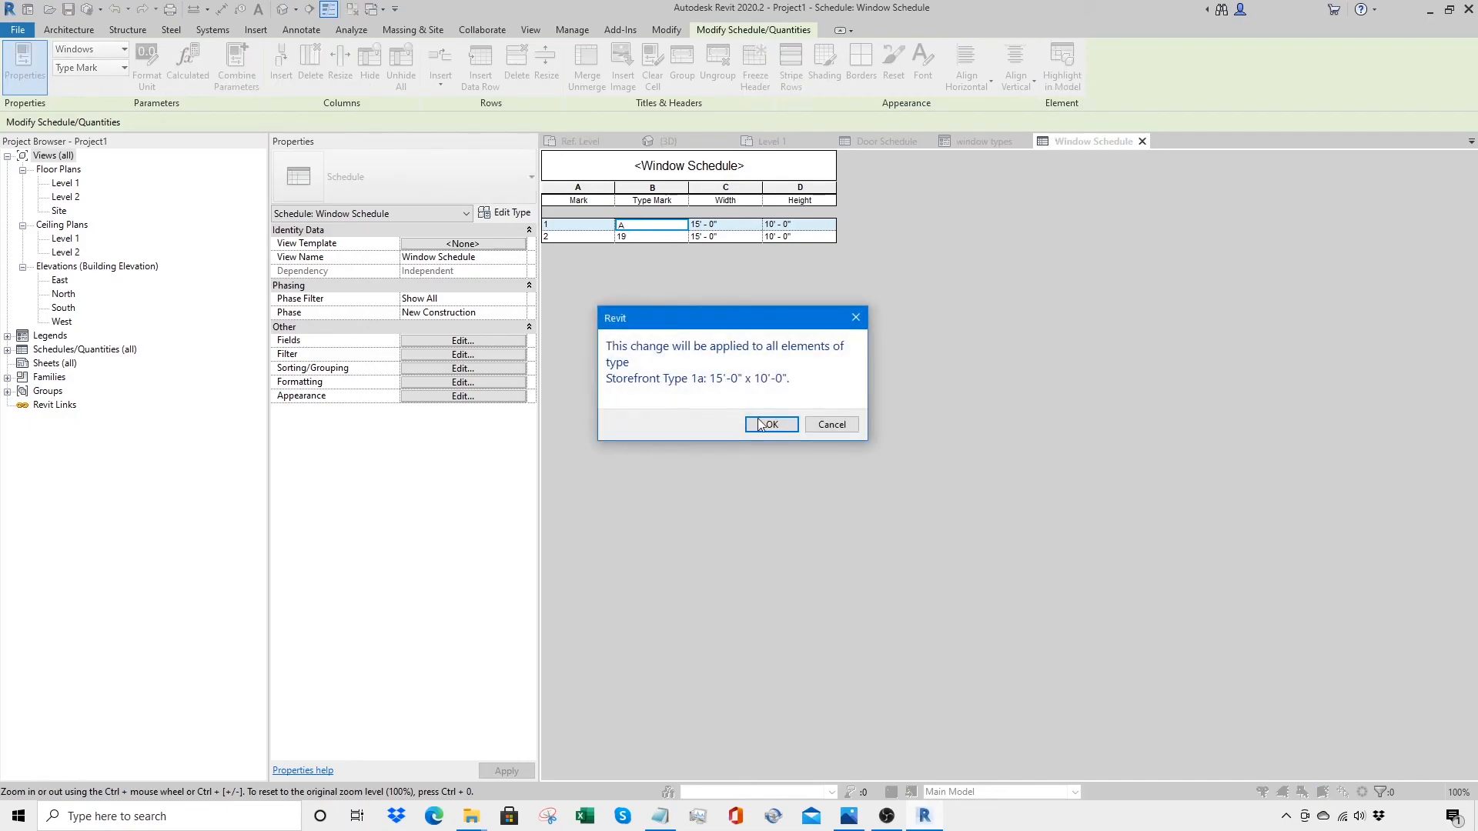
{"action": "left_click", "coordinate": [766, 425]}
{"action": "left_click", "coordinate": [643, 234]}
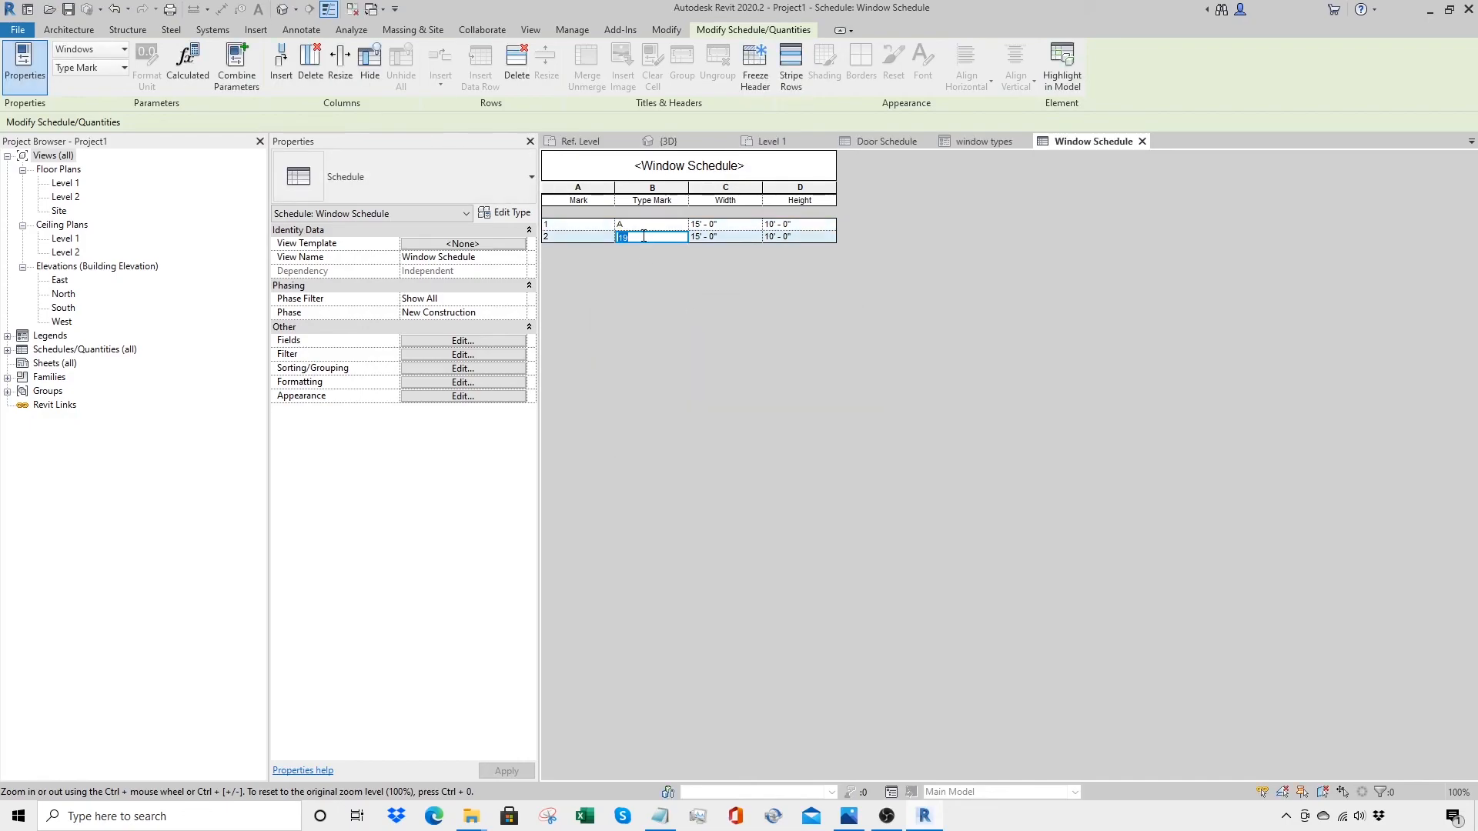
{"action": "type", "text": "B"}
{"action": "left_click", "coordinate": [698, 360]}
{"action": "left_click", "coordinate": [762, 426]}
Step: Open the Level 1 floor plan and copy the storefront tagged B farther right along the same wall
{"action": "double_click", "coordinate": [65, 185]}
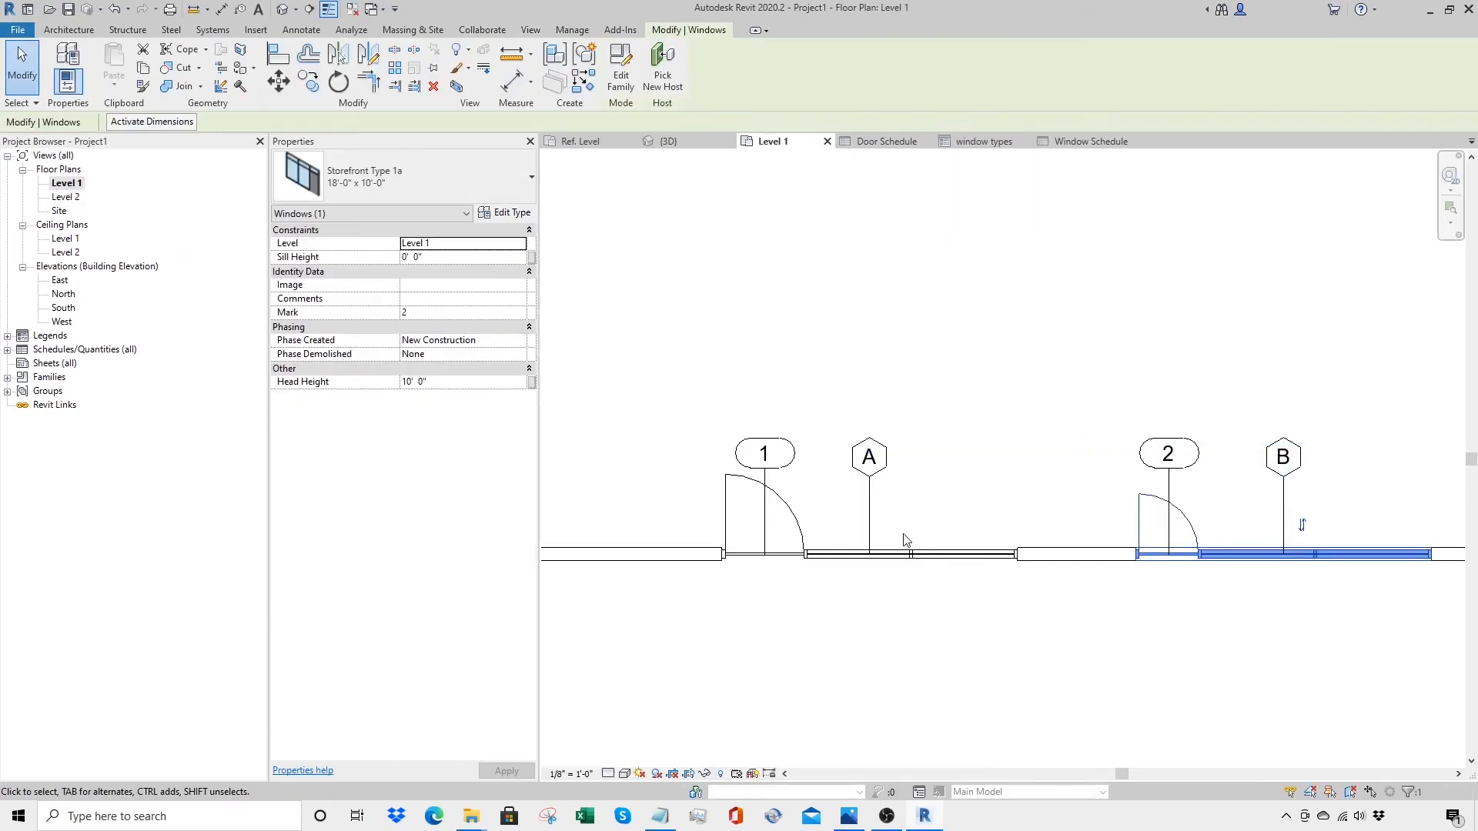
{"action": "left_click", "coordinate": [1001, 548]}
{"action": "left_click", "coordinate": [1213, 547]}
{"action": "scroll", "coordinate": [1203, 610], "scroll_direction": "down", "scroll_amount": 1}
{"action": "middle_click_drag", "start_coordinate": [1203, 609], "coordinate": [853, 591]}
Step: Duplicate the newly copied storefront's type under the name 20'-0" x 12'-0"
{"action": "left_click", "coordinate": [1197, 548]}
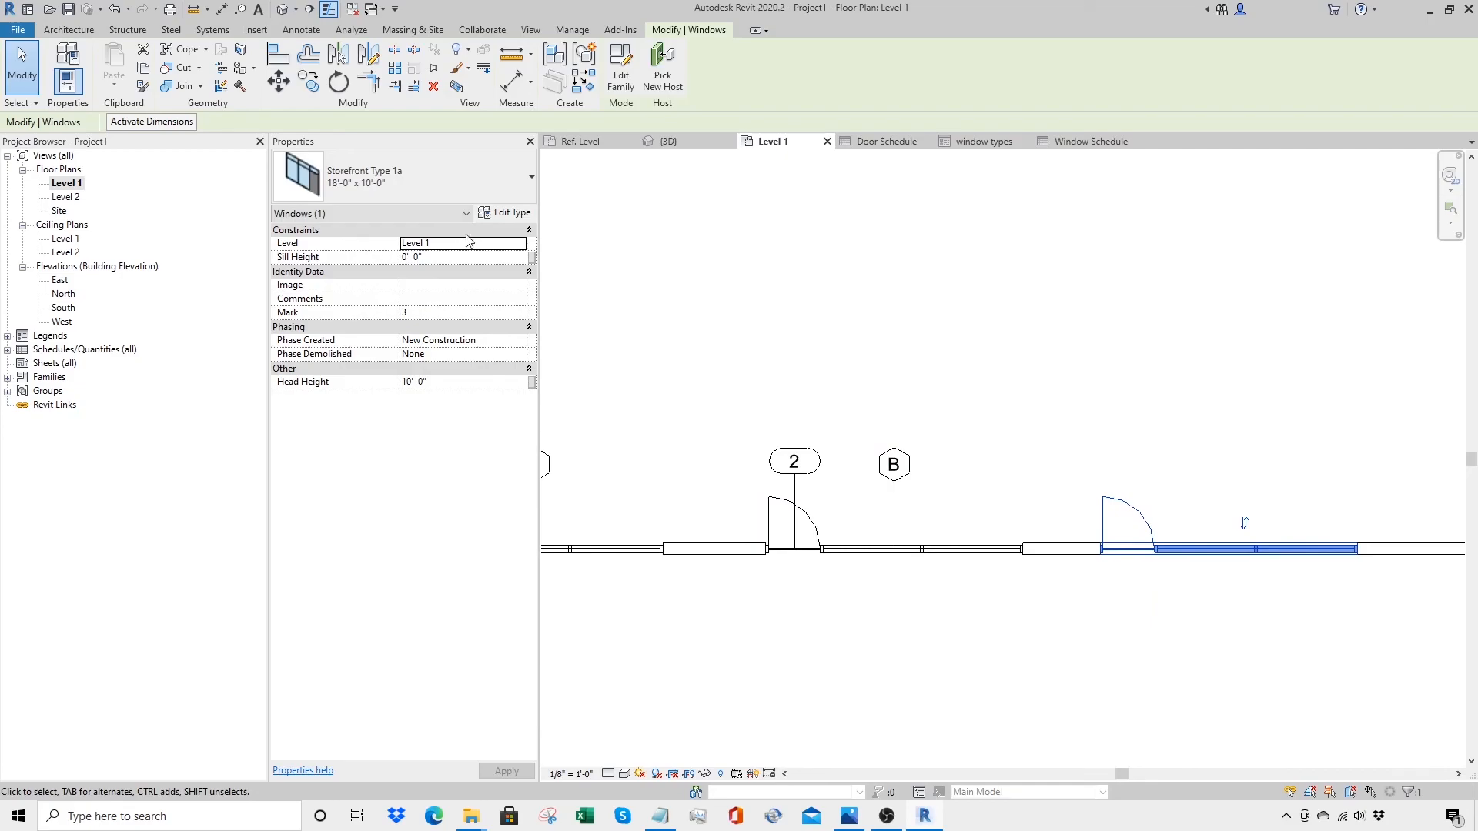
{"action": "left_click", "coordinate": [504, 213]}
{"action": "left_click", "coordinate": [909, 220]}
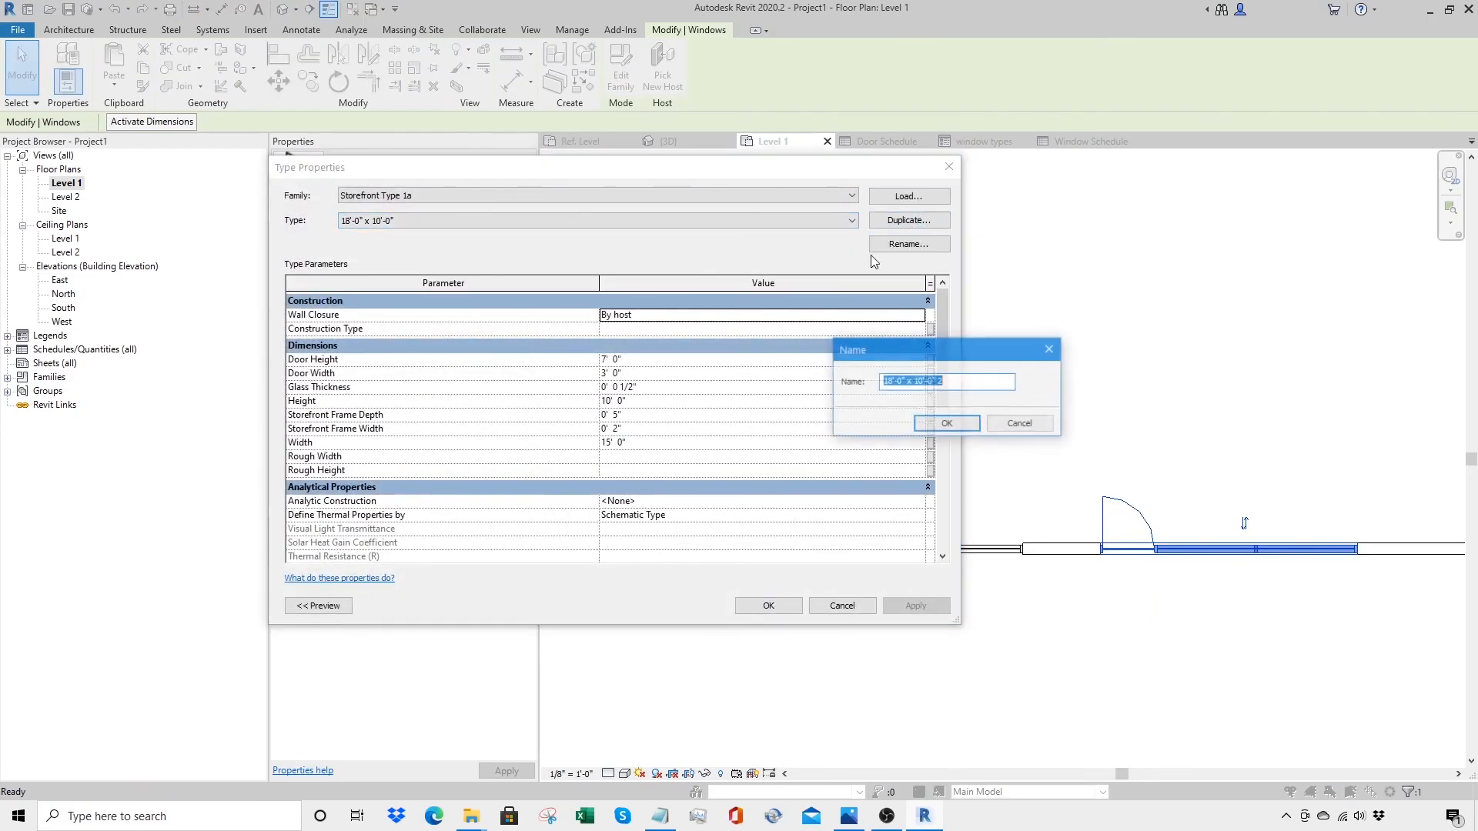
{"action": "left_click", "coordinate": [889, 382]}
{"action": "type", "text": "2'-0\" "}
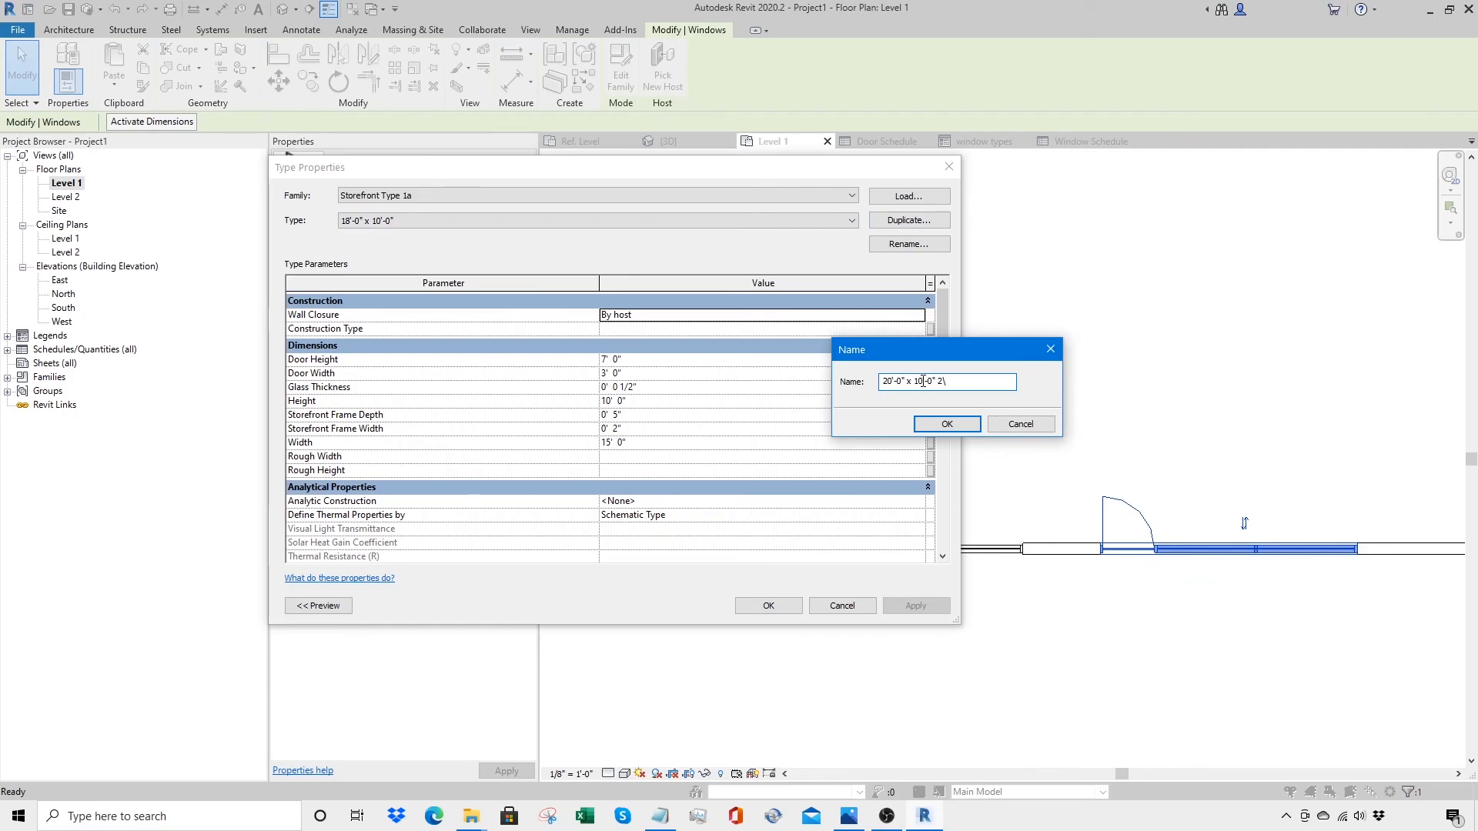
{"action": "type", "text": "2"}
{"action": "left_click", "coordinate": [947, 423]}
Step: Set the new type's Width and Height to 20', Door Width to 3.5' and Door Height to 7.5', and apply the changes
{"action": "left_click", "coordinate": [702, 444]}
{"action": "type", "text": "2"}
{"action": "left_click", "coordinate": [674, 400]}
{"action": "type", "text": "2"}
{"action": "left_click", "coordinate": [674, 376]}
{"action": "type", "text": "3"}
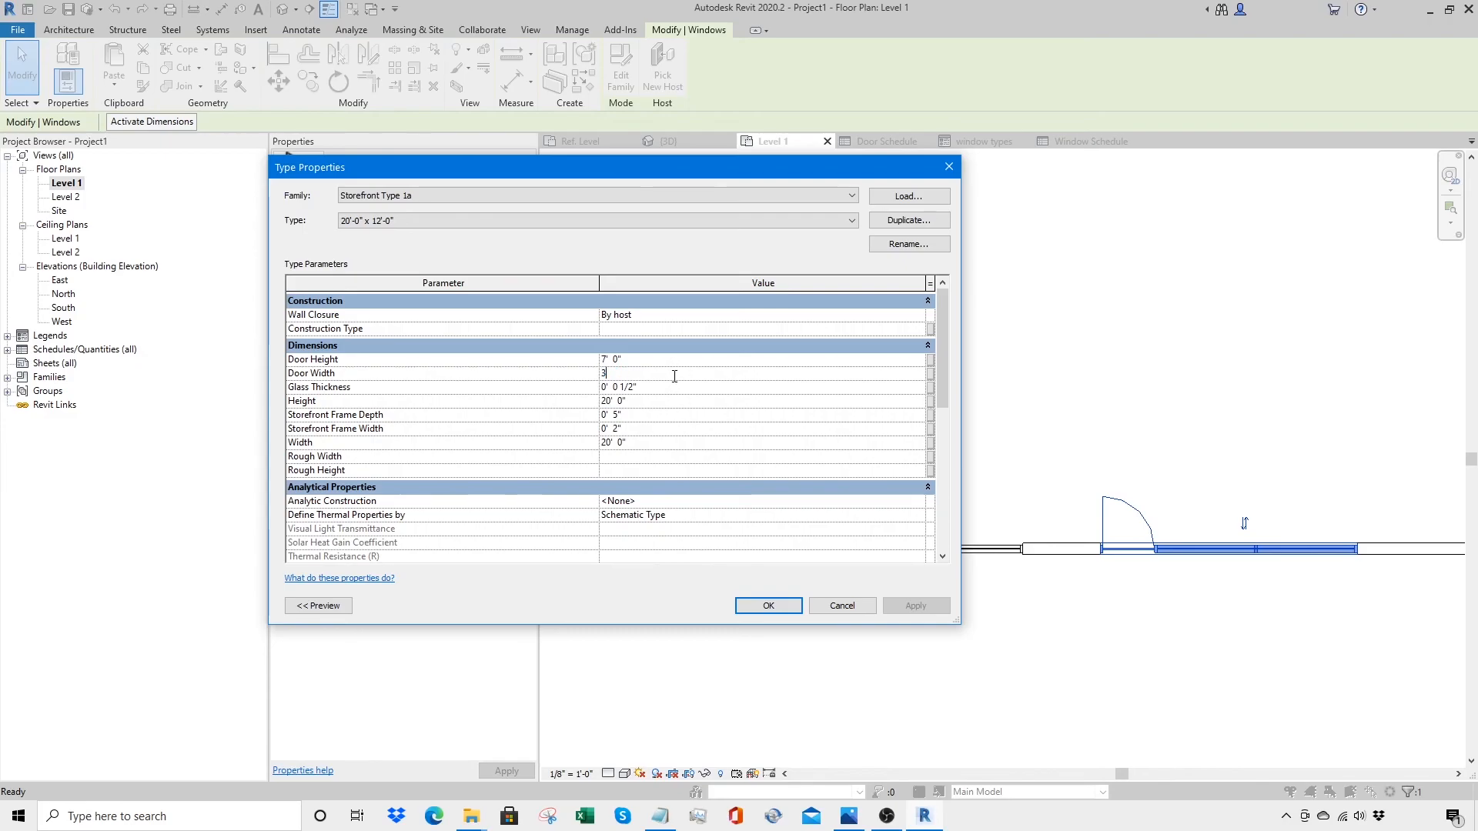
{"action": "type", "text": ".5"}
{"action": "left_click", "coordinate": [672, 359]}
{"action": "type", "text": "7.5"}
{"action": "key", "text": "Return"}
{"action": "left_click", "coordinate": [768, 605]}
Step: Tag the new storefront window and its nested door in the floor plan
{"action": "left_click", "coordinate": [1220, 475]}
{"action": "key", "text": "t"}
{"action": "key", "text": "g"}
{"action": "left_click", "coordinate": [1226, 550]}
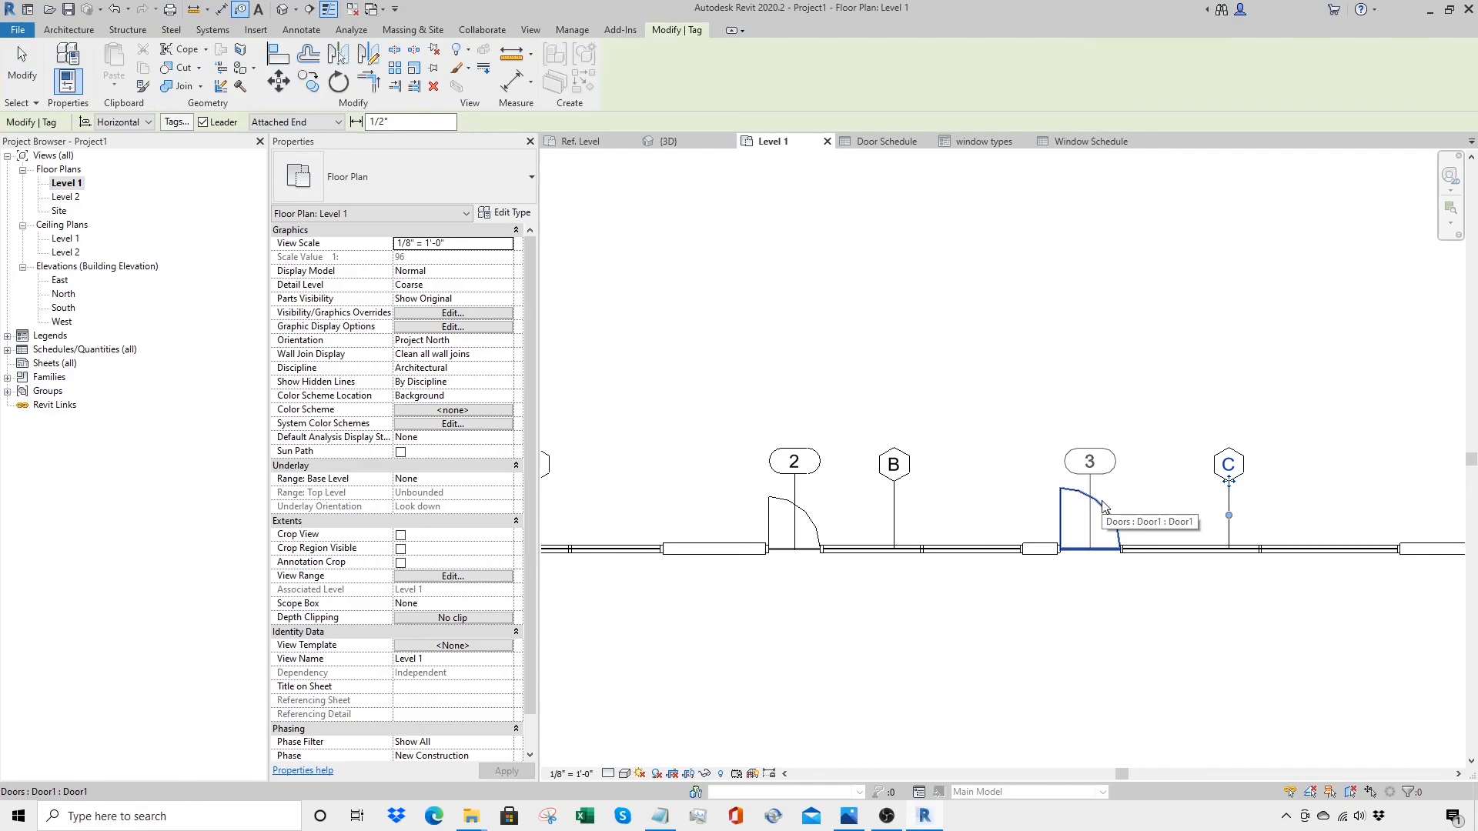
{"action": "left_click", "coordinate": [1106, 506]}
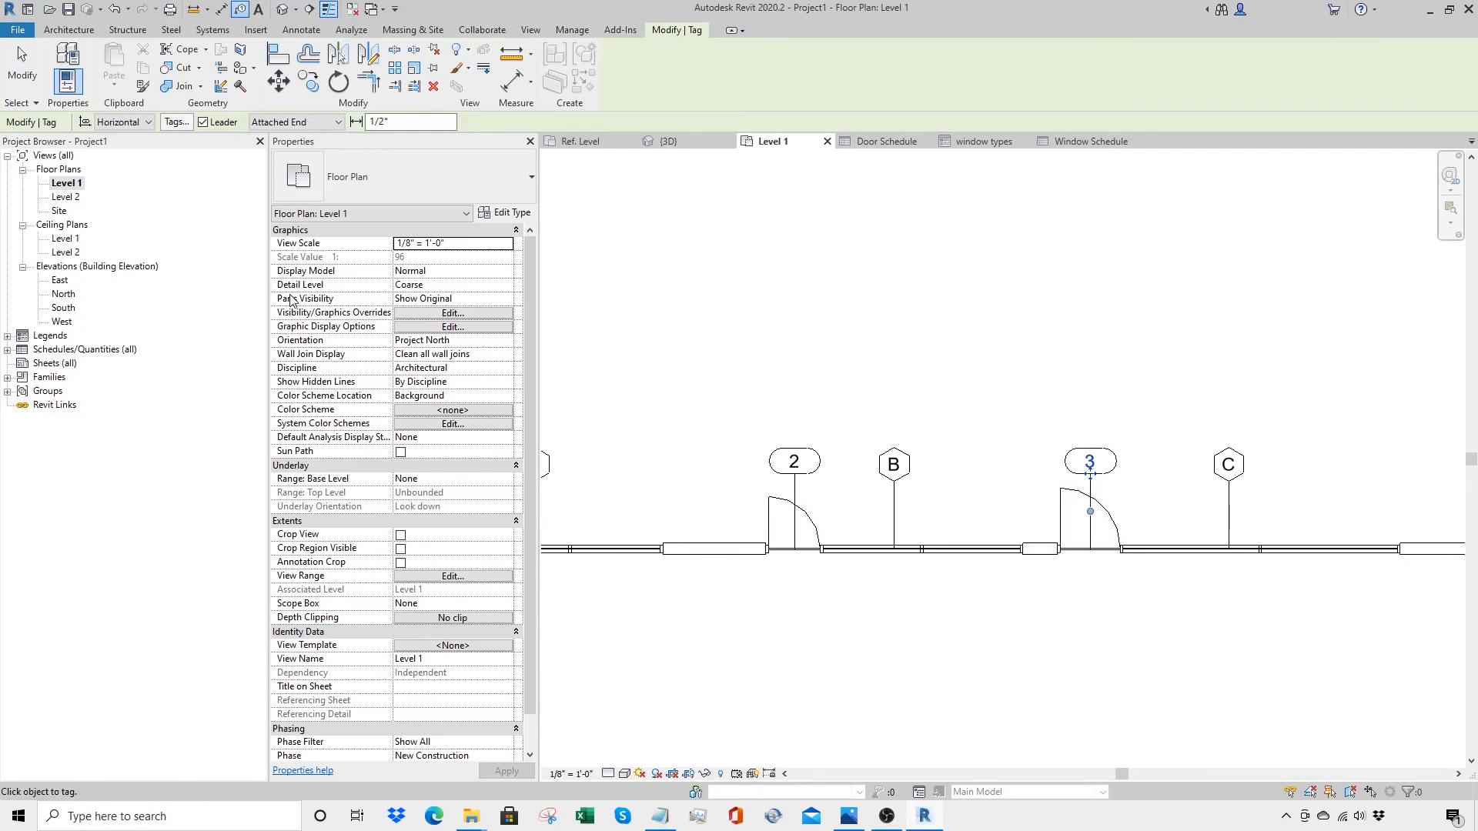
Step: Open the door schedule and the window schedule to check the third storefront's entries
{"action": "left_click", "coordinate": [8, 350]}
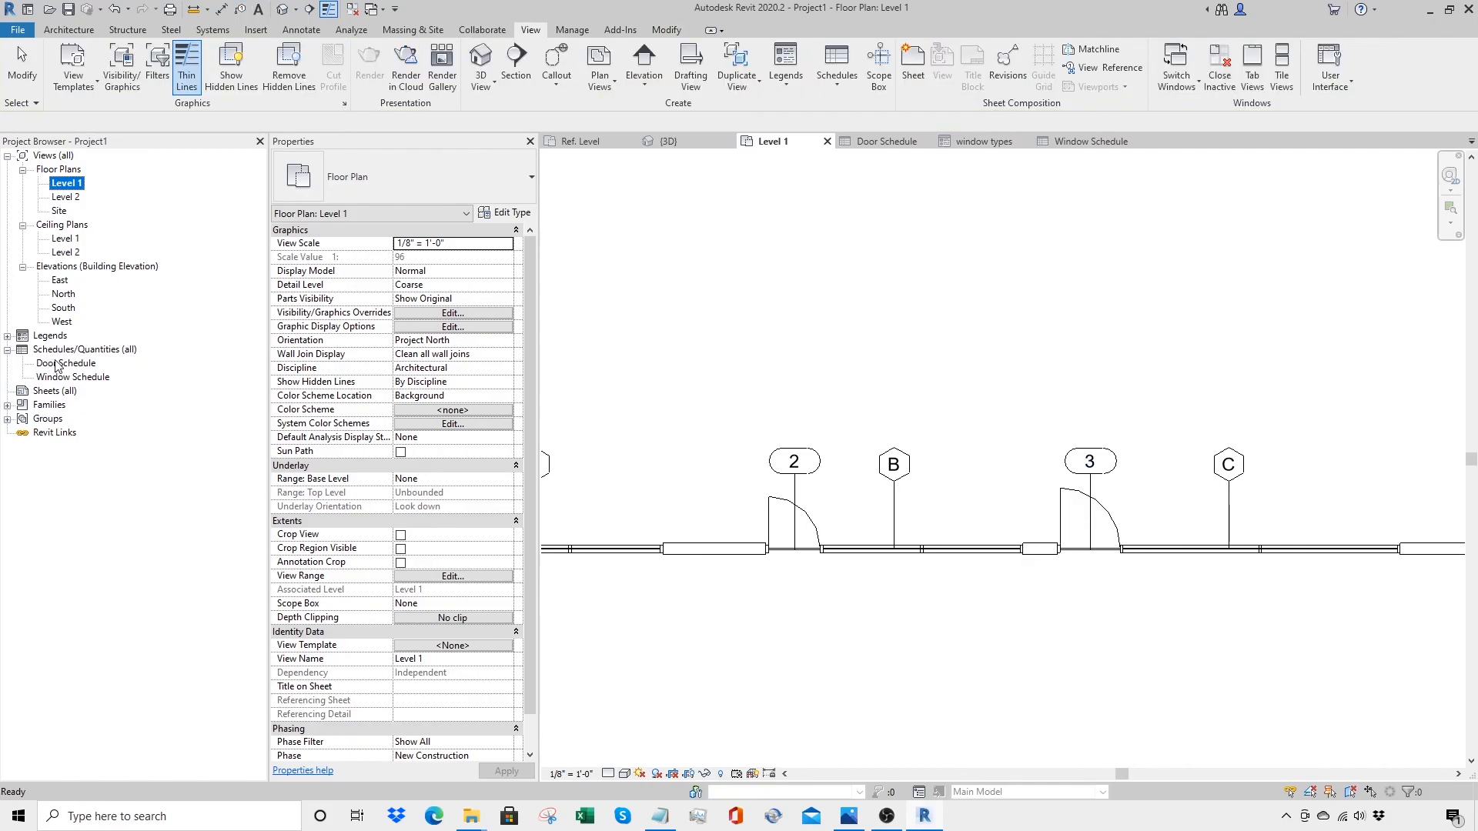
{"action": "double_click", "coordinate": [66, 363]}
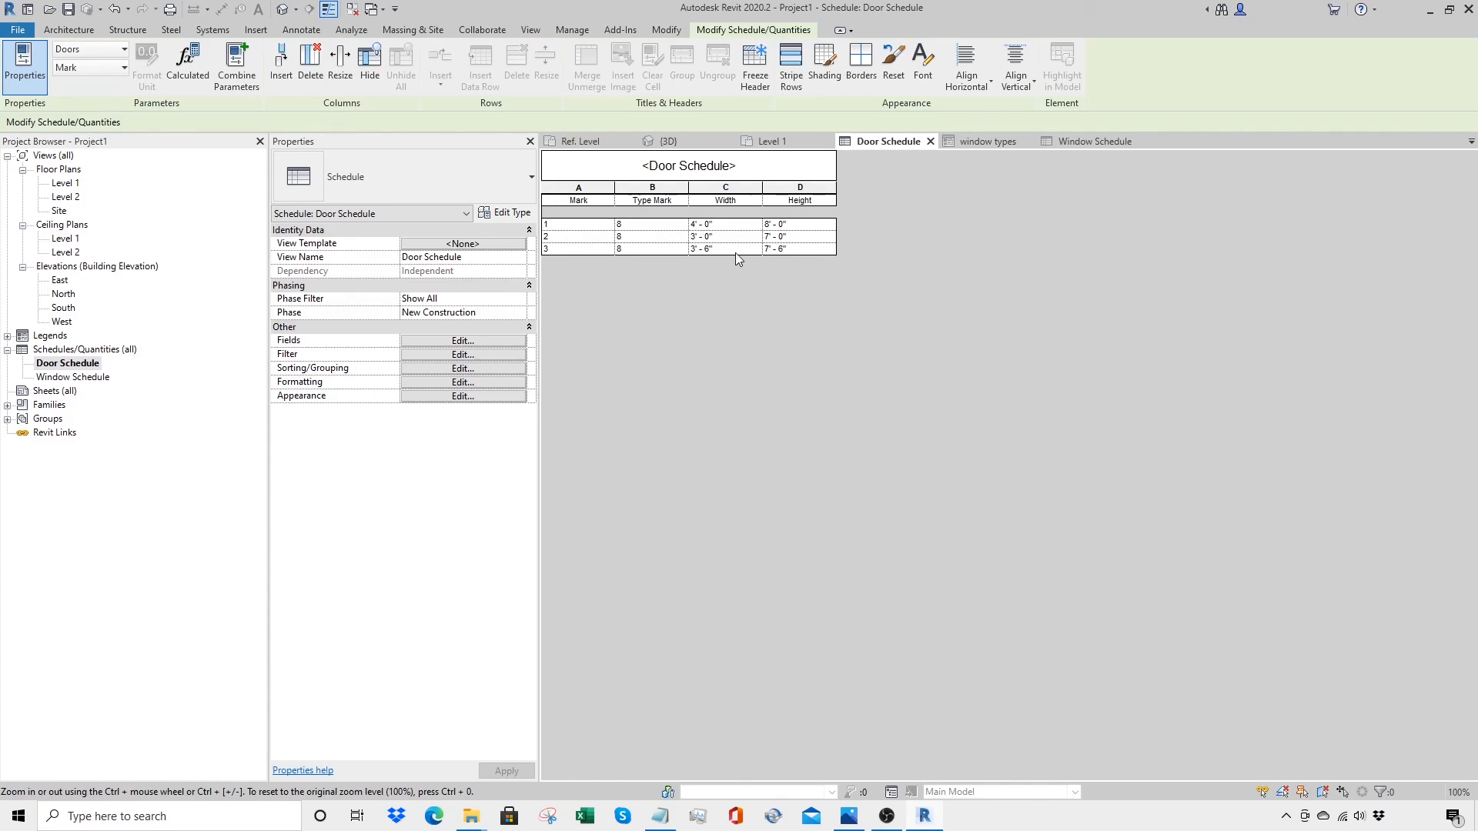
{"action": "double_click", "coordinate": [73, 378]}
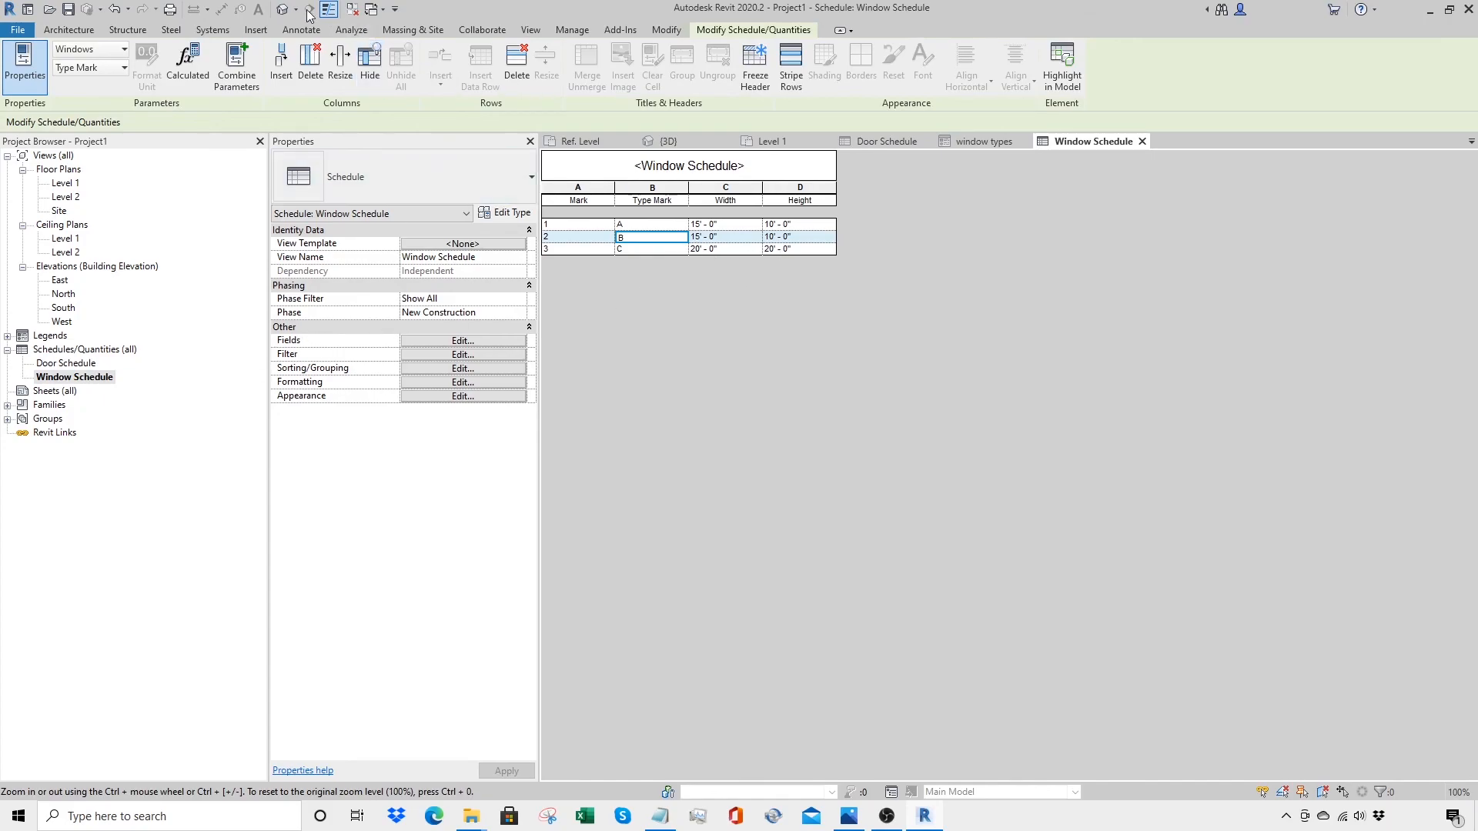
Step: From the 3D view, set the 20'-0" x 12'-0" storefront type's Height to 12', and recheck the window schedule
{"action": "left_click", "coordinate": [283, 8]}
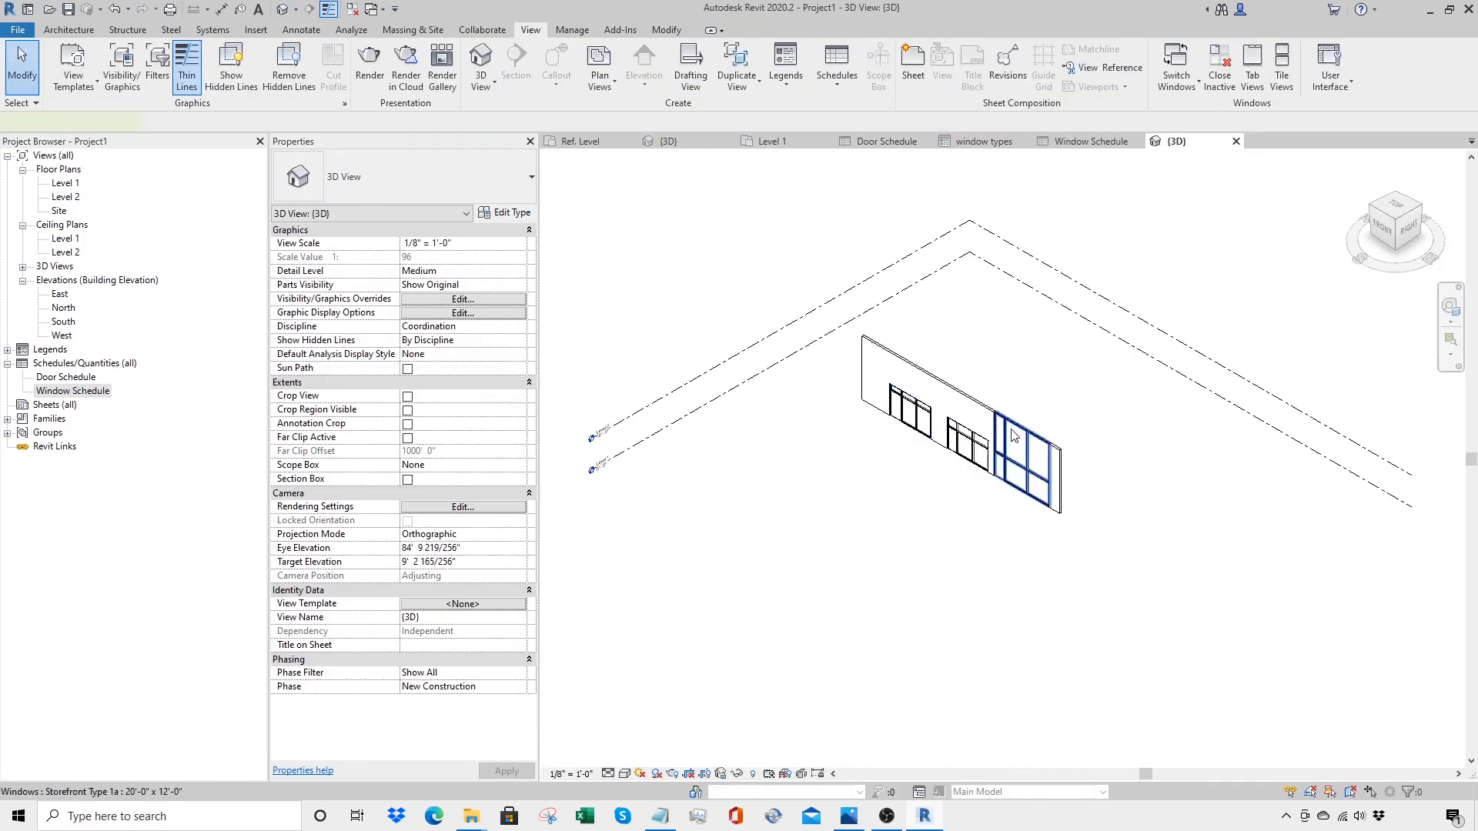
{"action": "left_click", "coordinate": [1009, 454]}
{"action": "scroll", "coordinate": [1012, 471], "scroll_direction": "up", "scroll_amount": 4}
{"action": "left_click", "coordinate": [508, 213]}
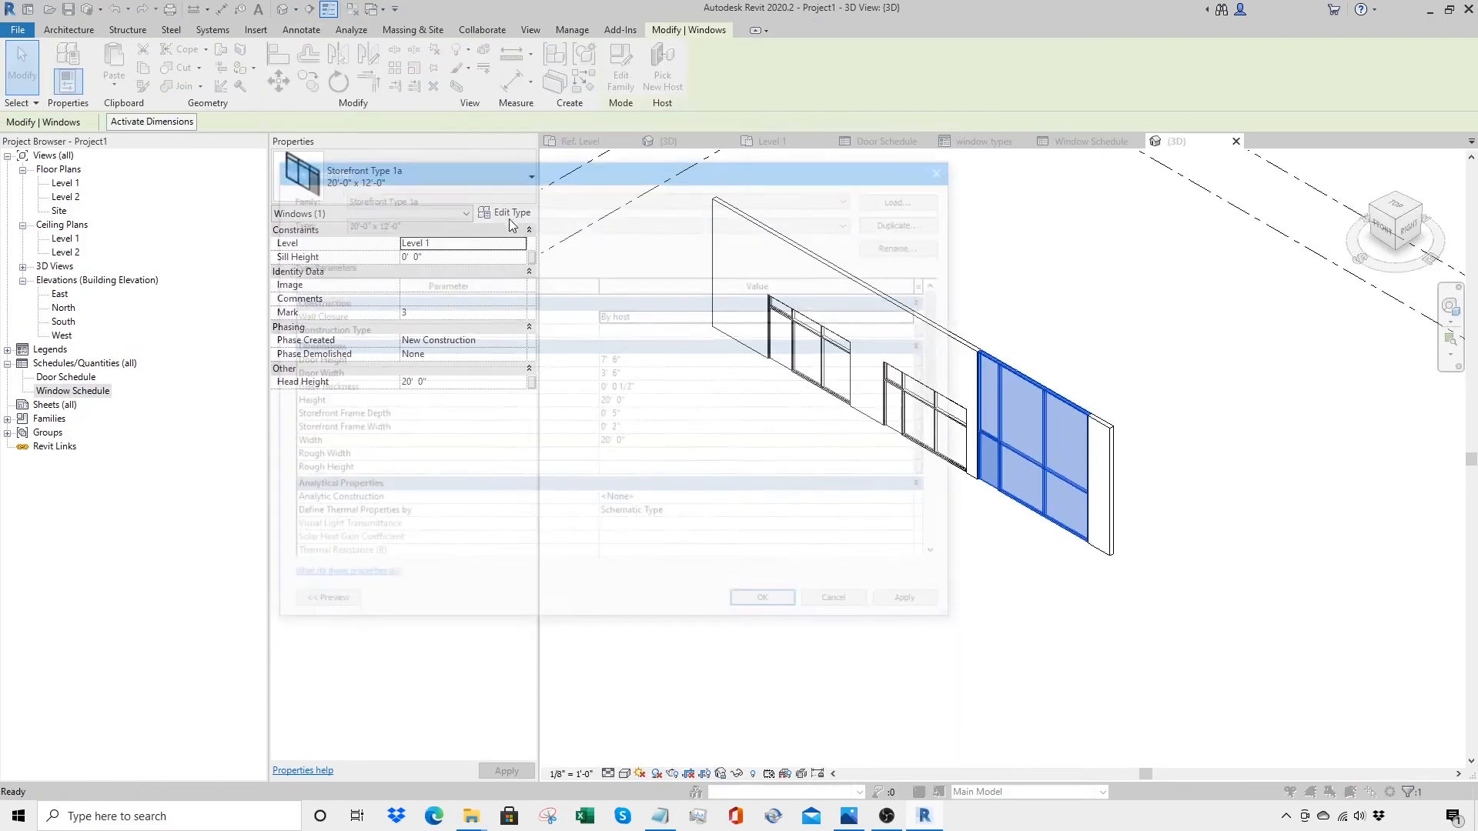
{"action": "left_click", "coordinate": [660, 401]}
{"action": "type", "text": "12"}
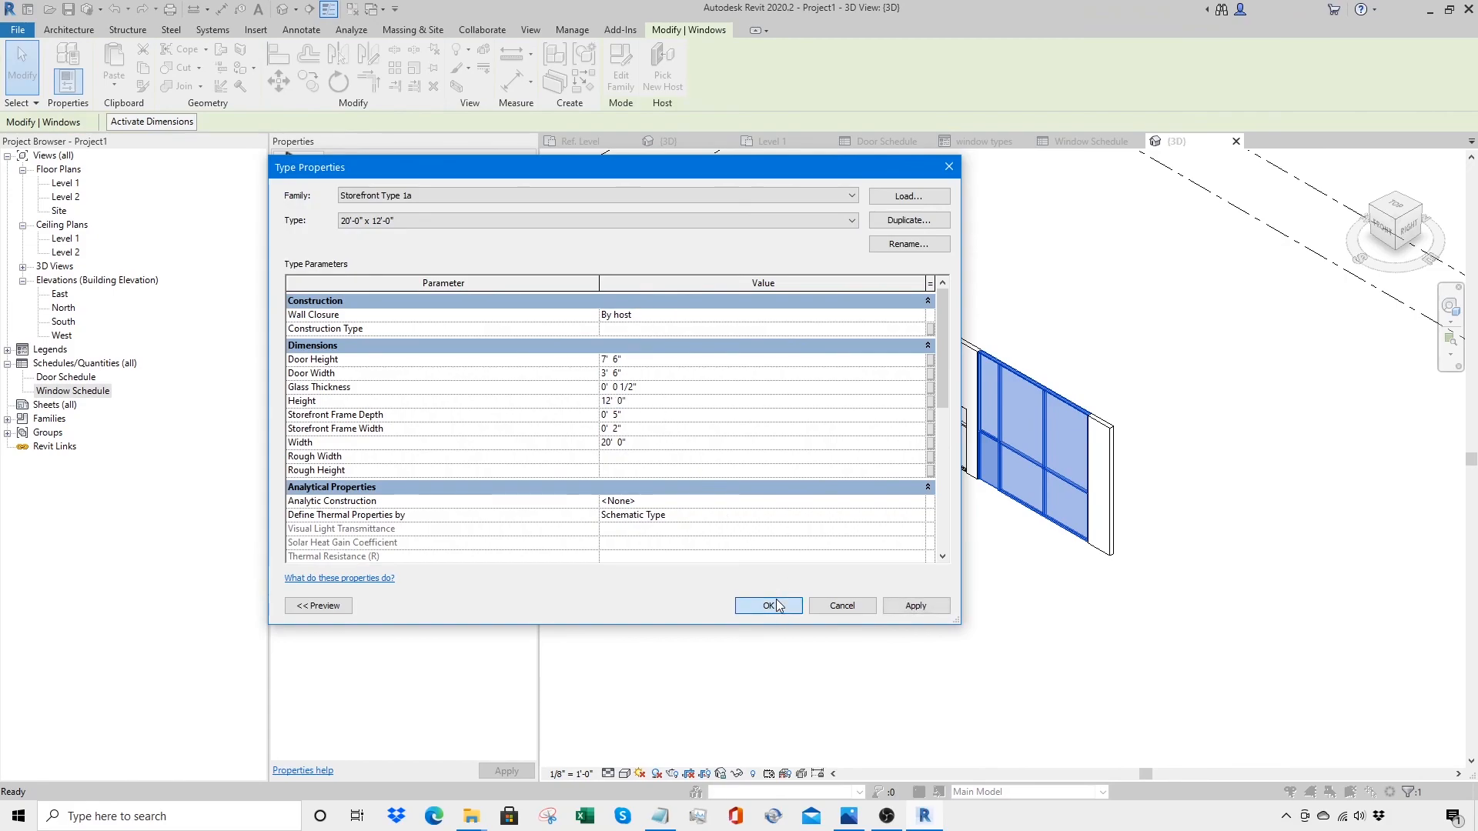
{"action": "left_click", "coordinate": [778, 606]}
{"action": "left_click", "coordinate": [865, 599]}
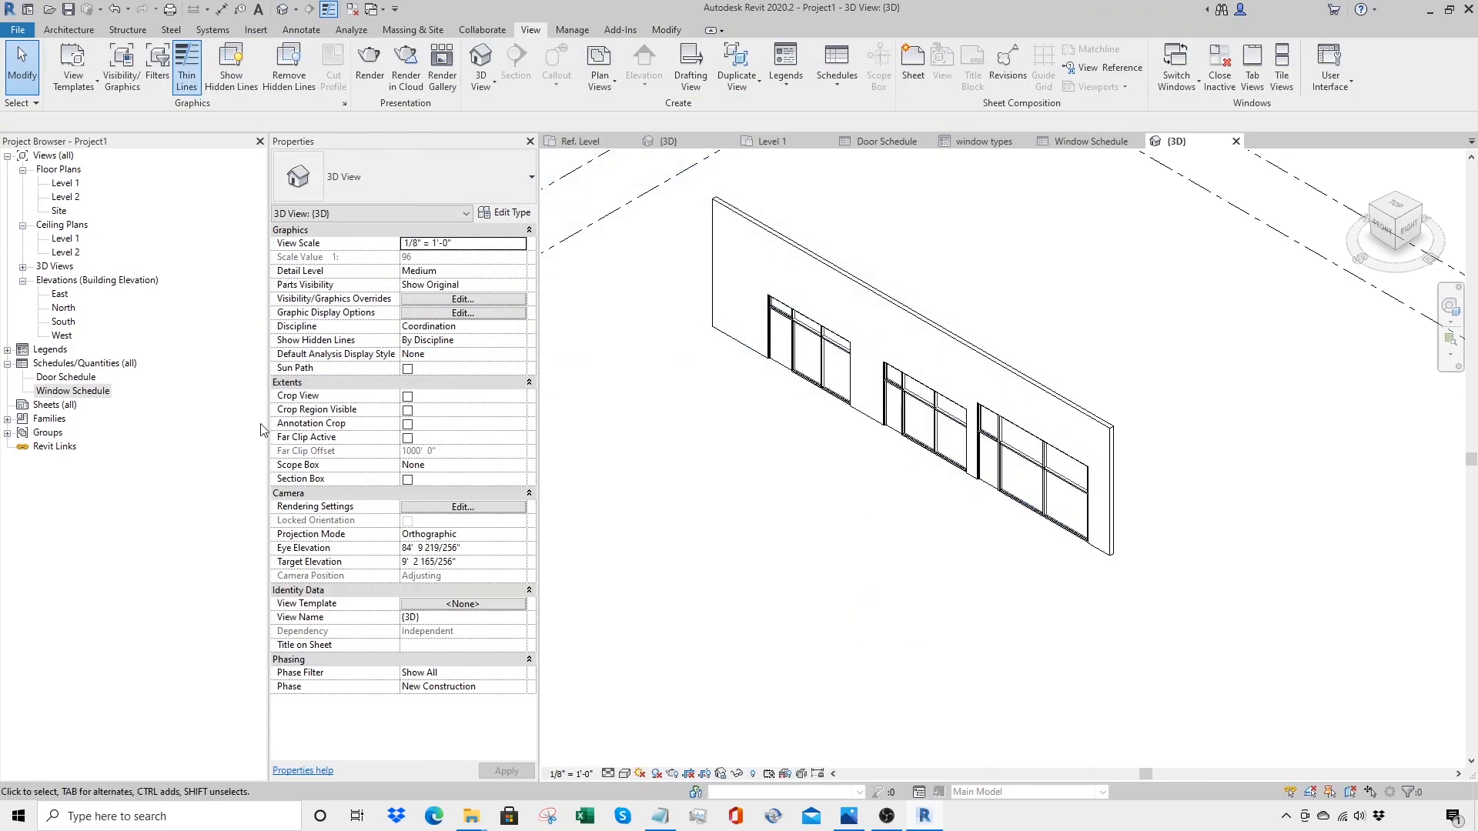
{"action": "double_click", "coordinate": [94, 391]}
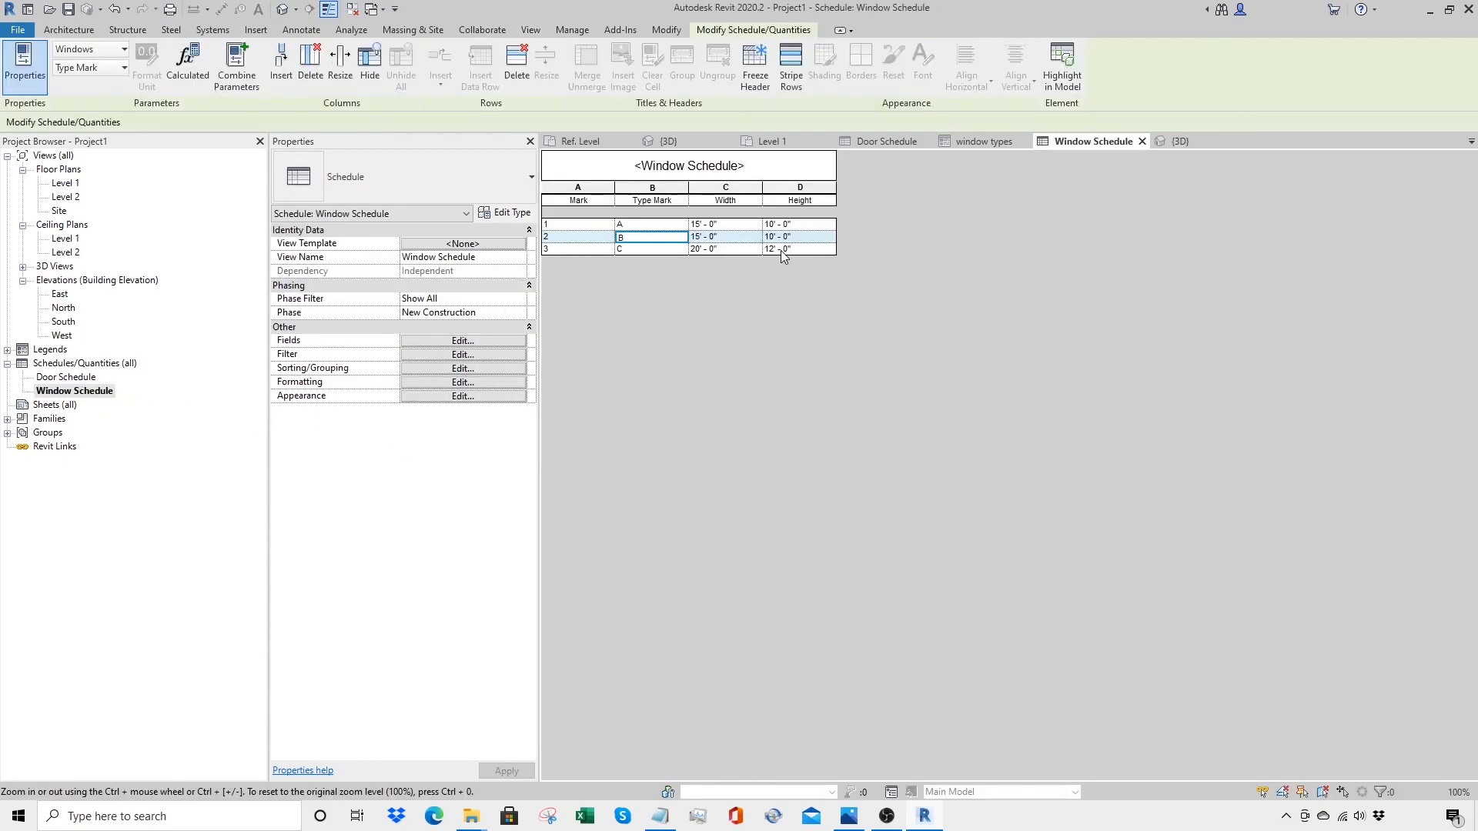
Step: Open the window types legend and extend the ground line farther right beyond the second storefront elevation
{"action": "left_click", "coordinate": [8, 350]}
{"action": "double_click", "coordinate": [65, 363]}
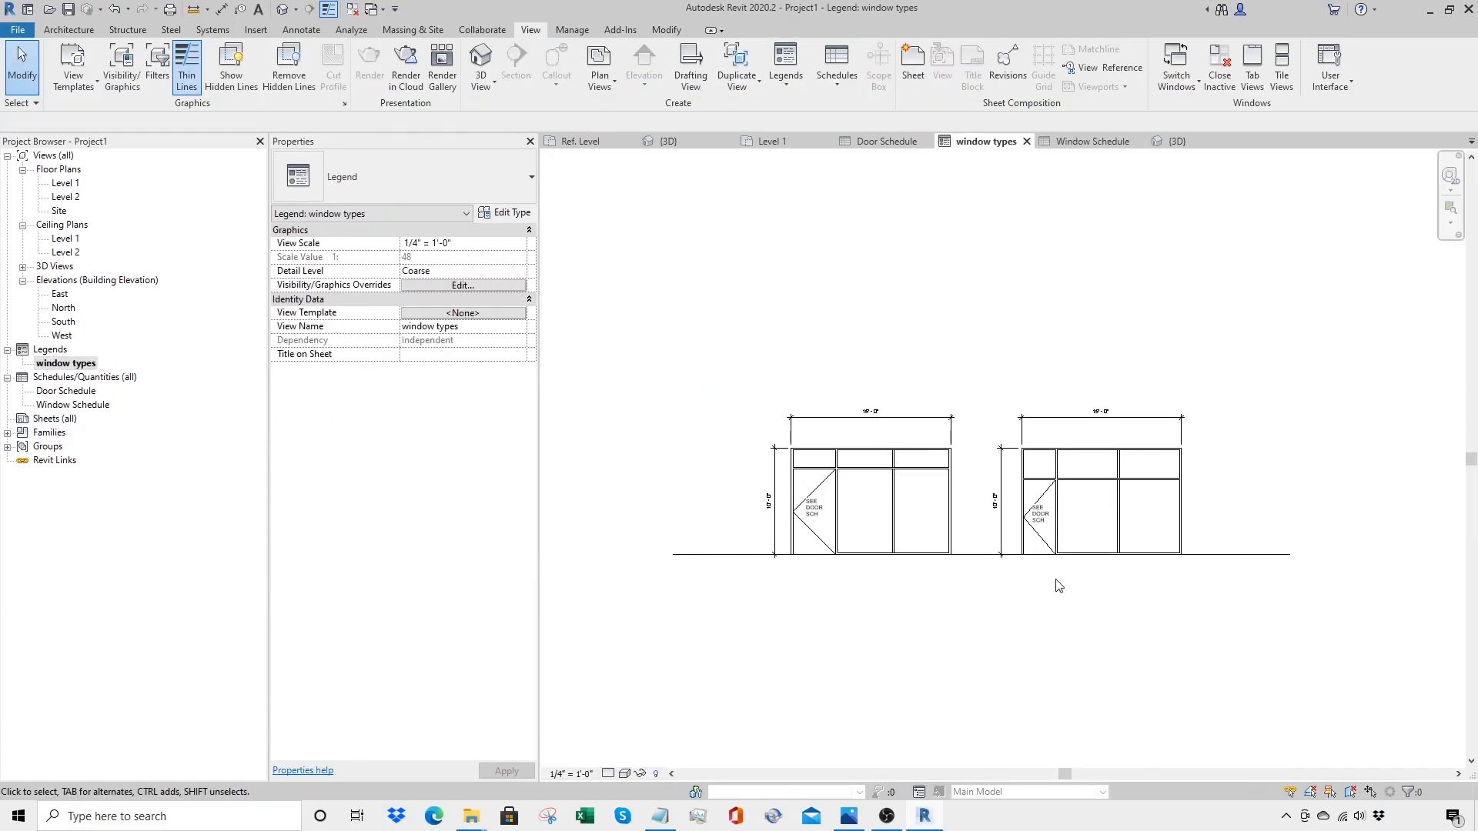
{"action": "middle_click_drag", "start_coordinate": [1042, 576], "coordinate": [743, 574]}
{"action": "left_click", "coordinate": [944, 553]}
{"action": "left_click_drag", "start_coordinate": [993, 553], "coordinate": [1257, 553]}
{"action": "key", "text": "Escape"}
Step: Copy the second storefront legend component to its right and switch the copy to Storefront Type 1a: 20'-0" x 12'-0"
{"action": "left_click", "coordinate": [861, 476]}
{"action": "left_click_drag", "start_coordinate": [861, 476], "coordinate": [1102, 475], "text": "ctrl"}
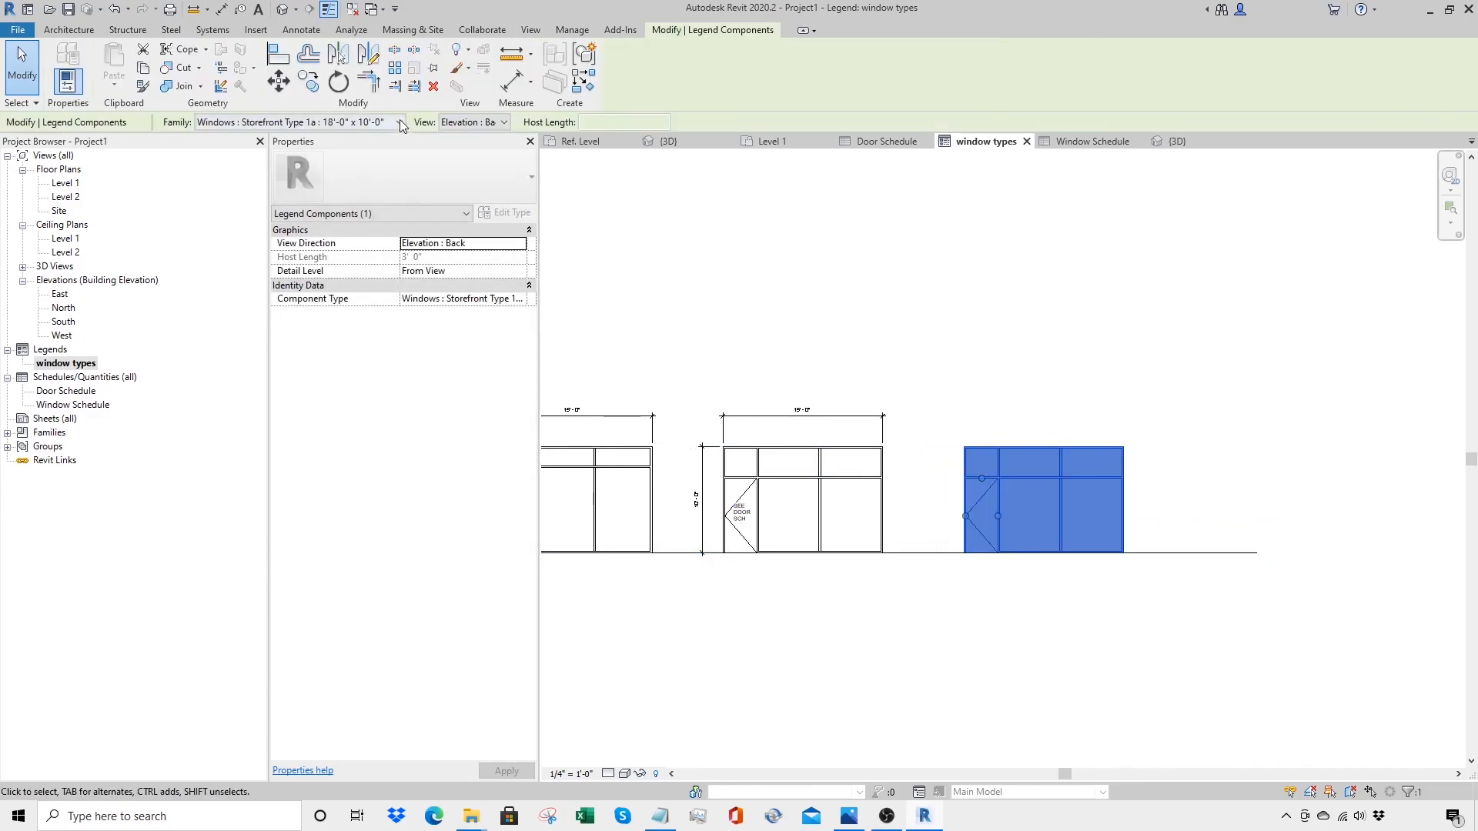
{"action": "left_click", "coordinate": [400, 122]}
{"action": "left_click", "coordinate": [373, 379]}
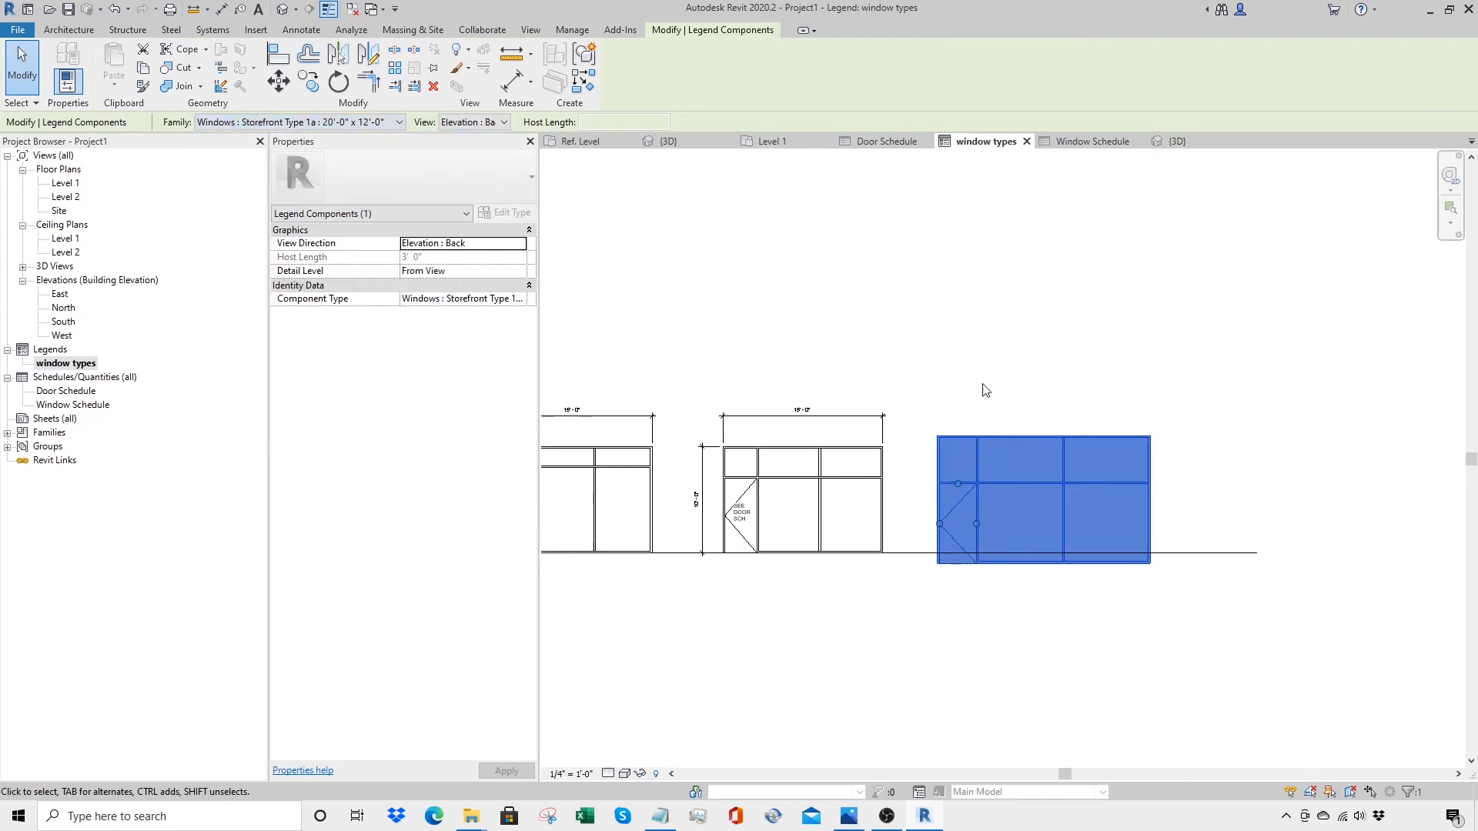
{"action": "key", "text": "Escape"}
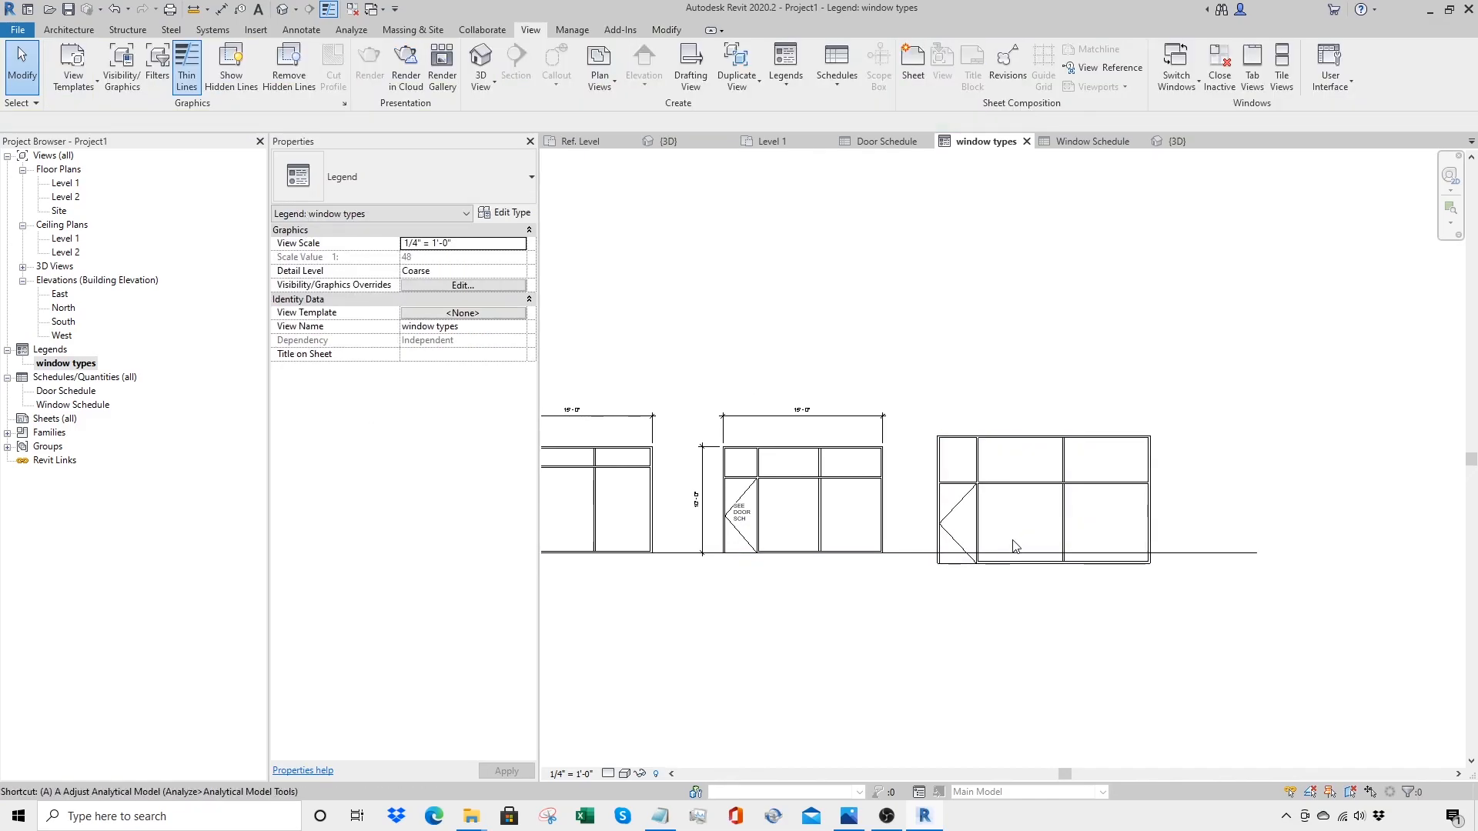
Step: Align the bottom edge of the third storefront elevation to the ground line
{"action": "key", "text": "a"}
{"action": "key", "text": "l"}
{"action": "left_click", "coordinate": [1162, 552]}
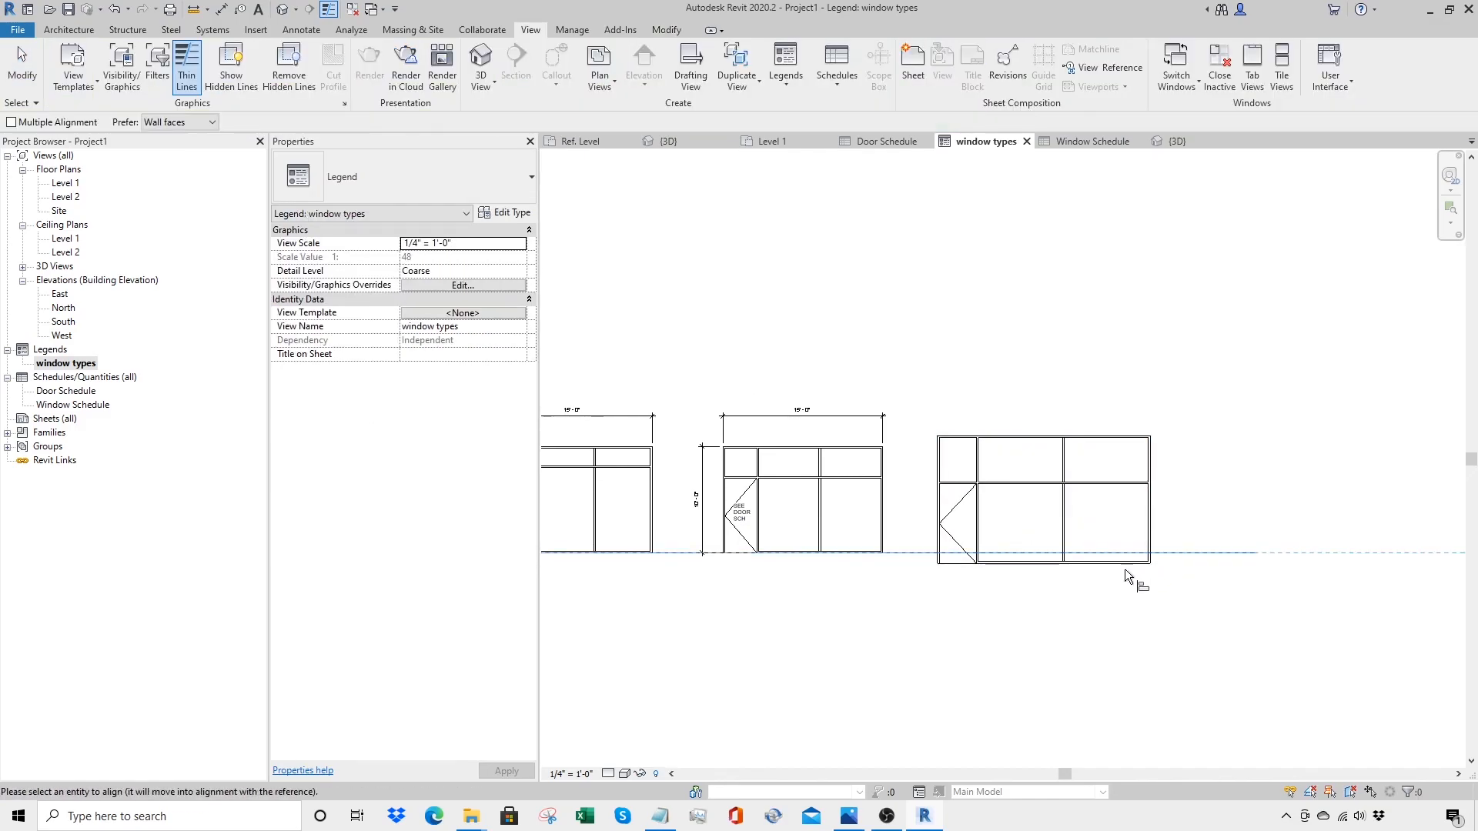
{"action": "left_click", "coordinate": [1124, 564]}
{"action": "middle_click_drag", "start_coordinate": [1034, 569], "coordinate": [1029, 587]}
{"action": "key", "text": "Escape"}
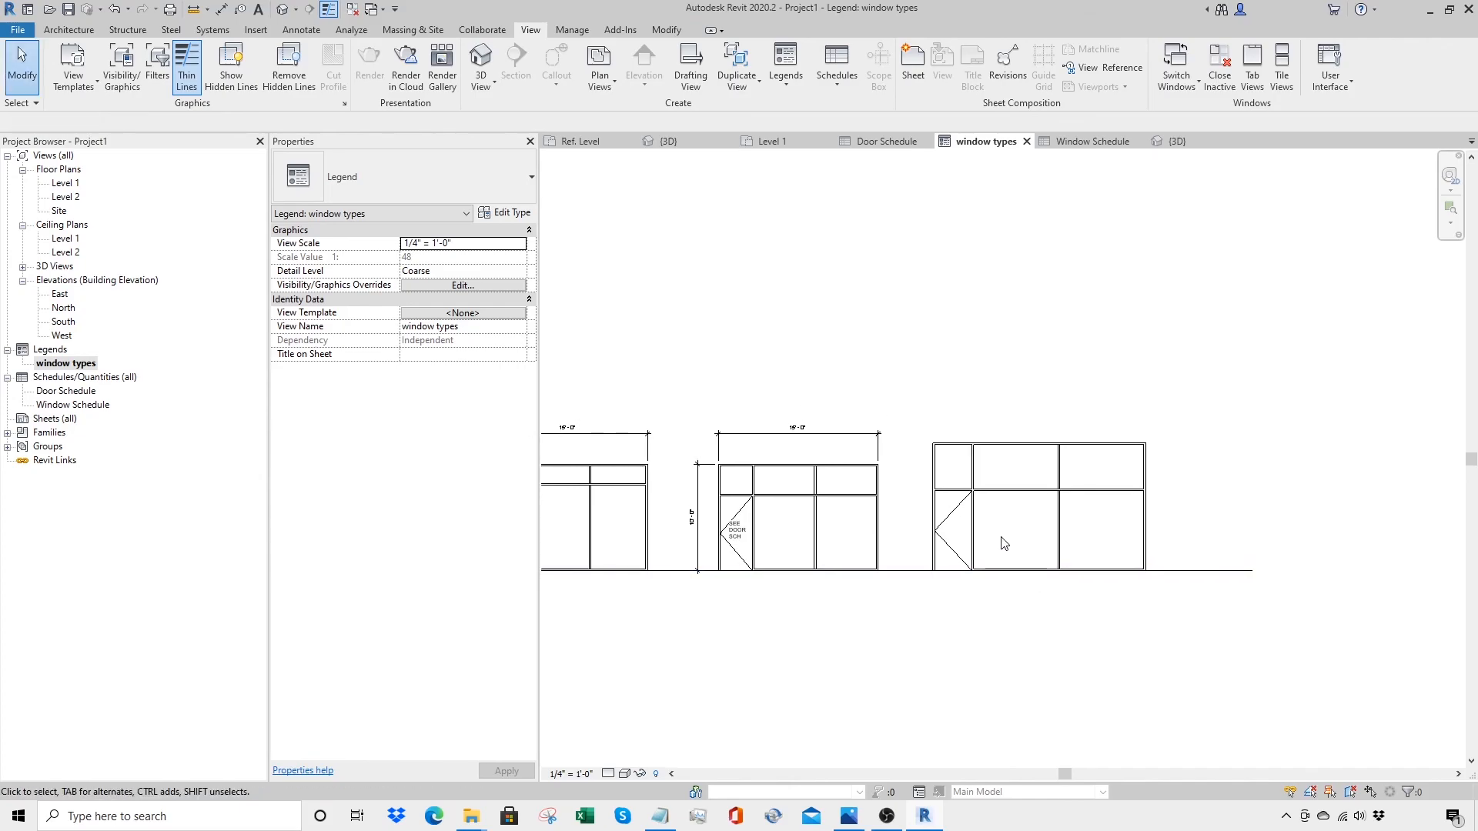
Step: Dimension the third storefront elevation's overall width above it and its overall height along its left side
{"action": "key", "text": "d"}
{"action": "key", "text": "i"}
{"action": "left_click", "coordinate": [930, 515]}
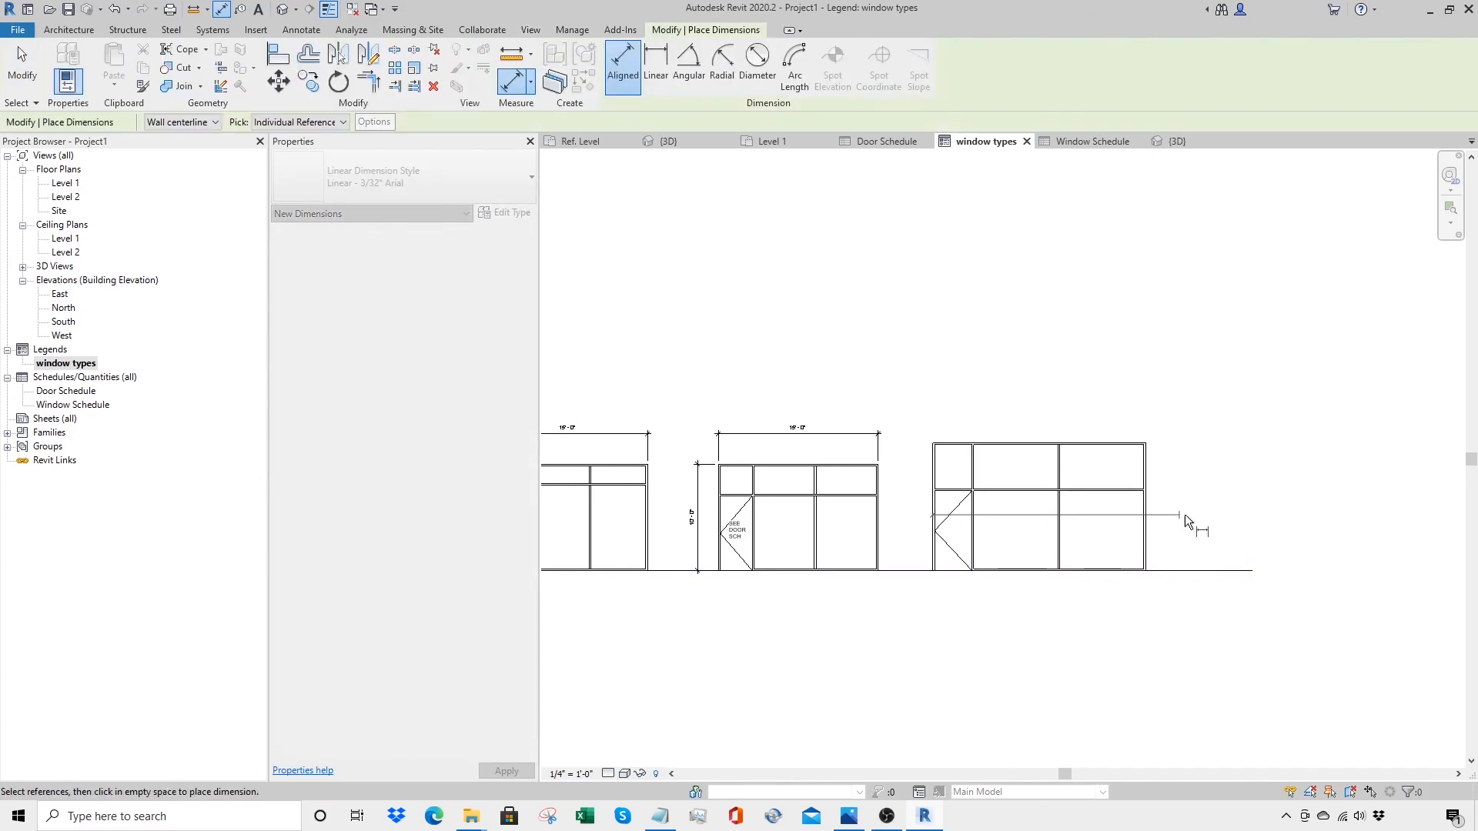
{"action": "left_click", "coordinate": [1150, 515]}
{"action": "left_click", "coordinate": [1093, 389]}
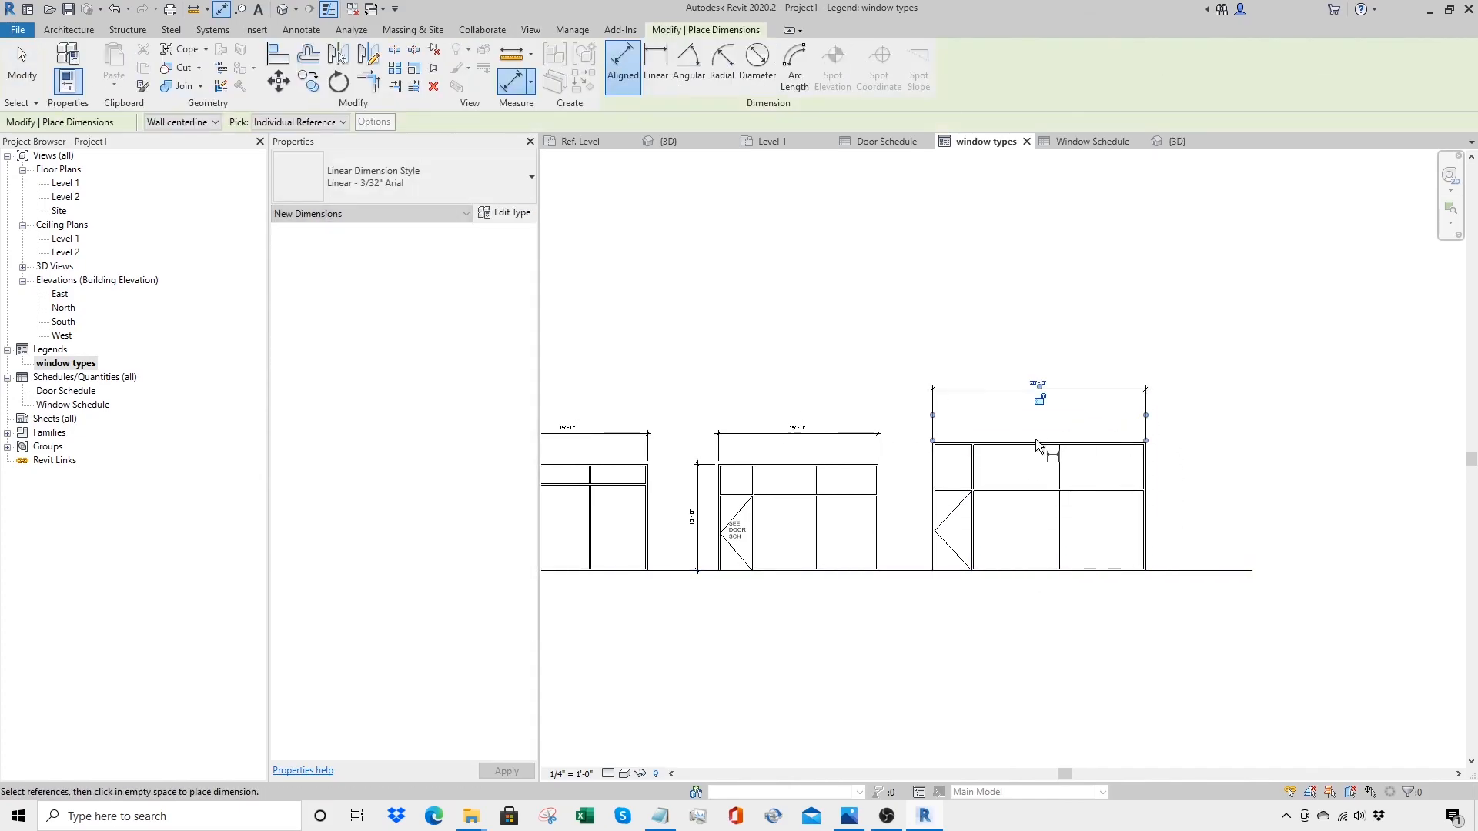
{"action": "left_click", "coordinate": [951, 441]}
{"action": "left_click", "coordinate": [983, 571]}
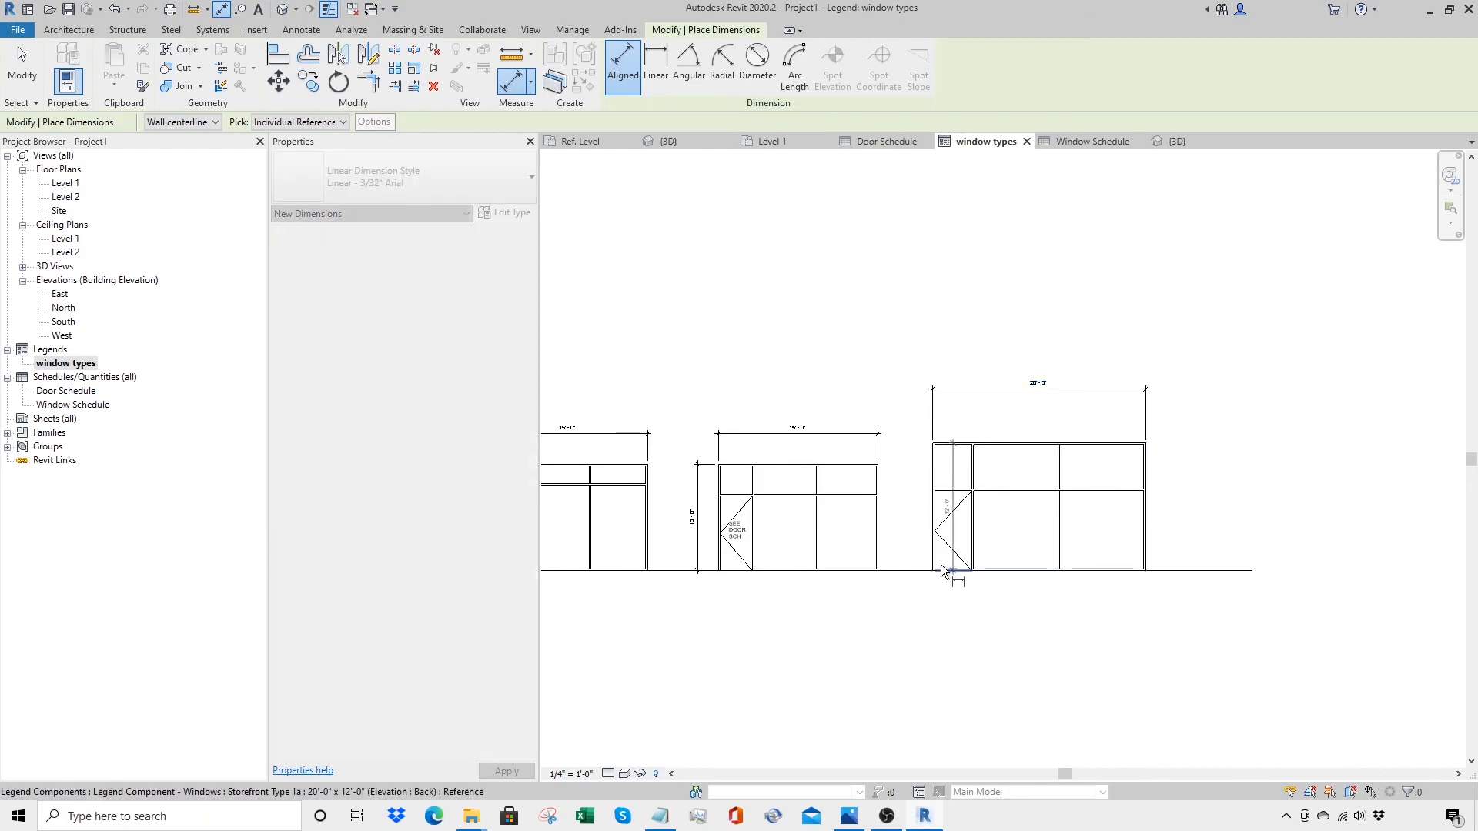
{"action": "left_click", "coordinate": [912, 550]}
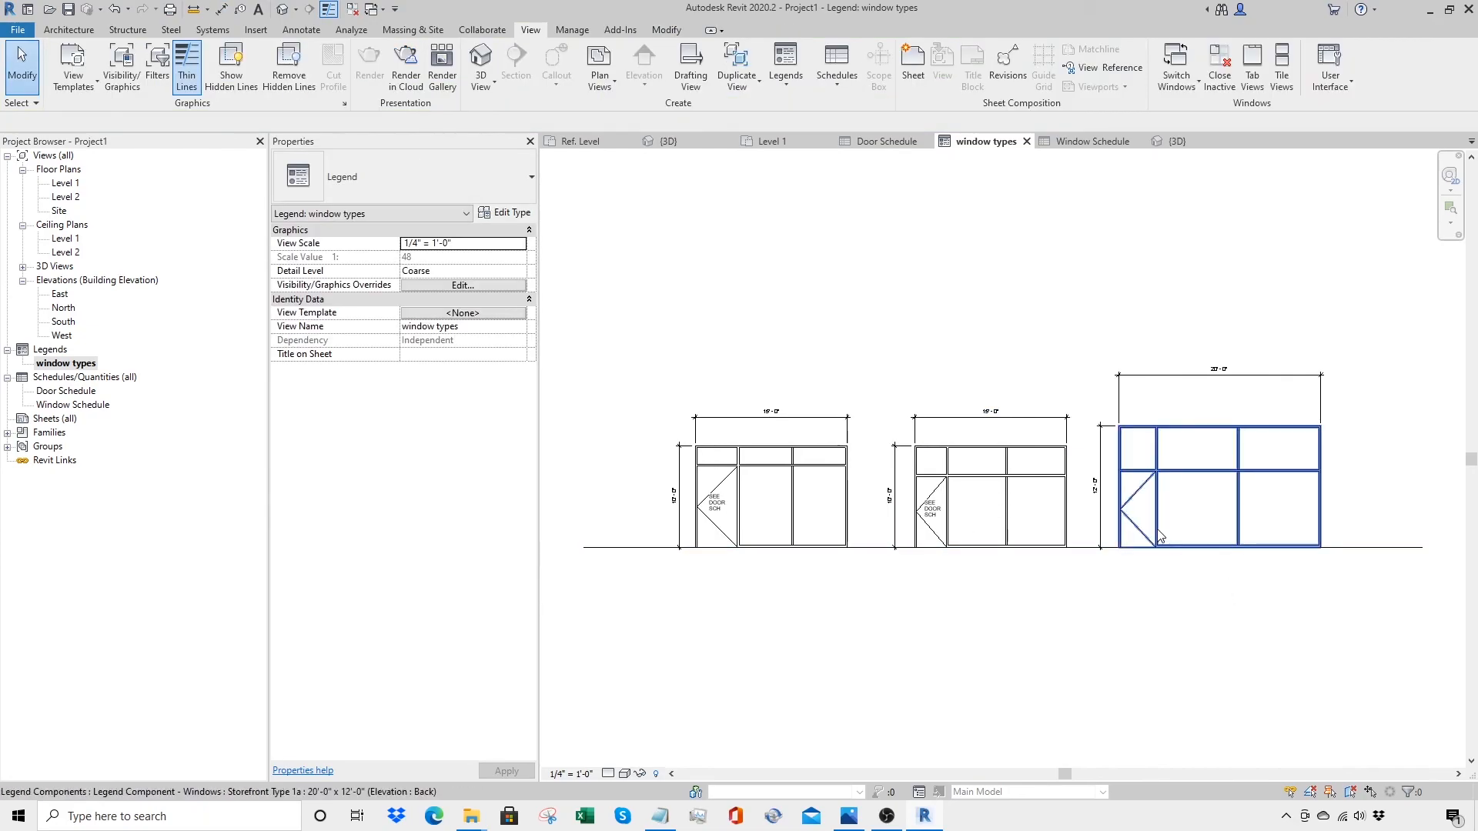